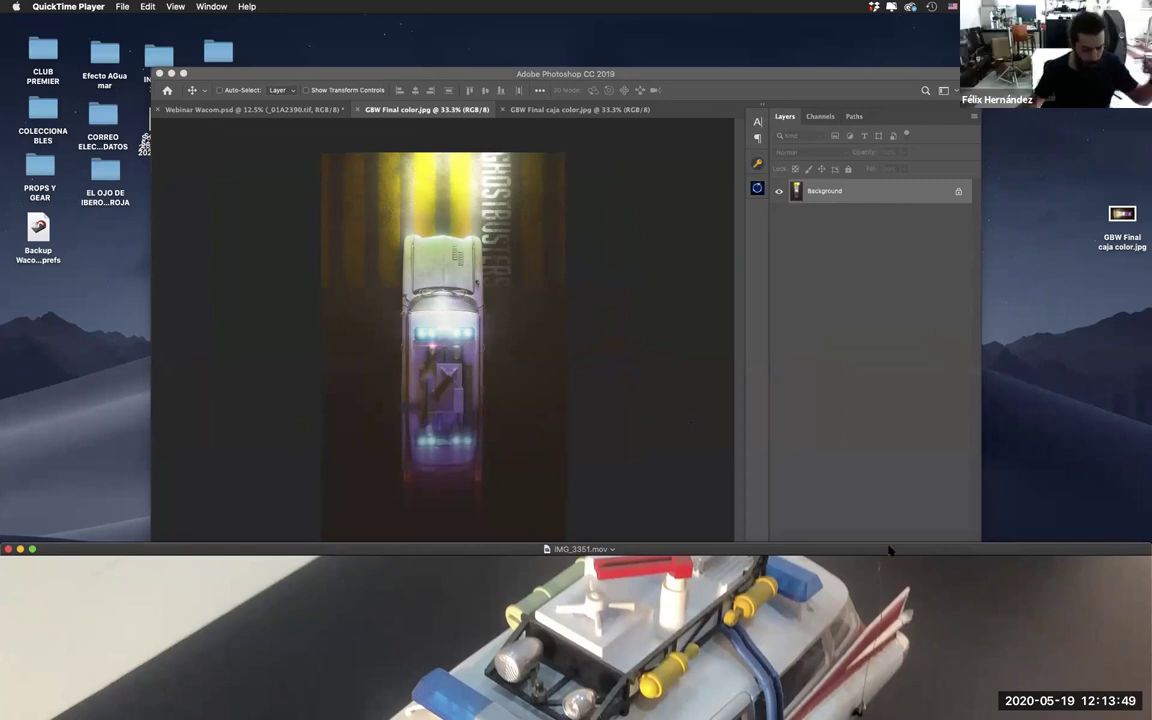
# Step: Move the IMG_3351.mov window down the desktop, then switch to Photoshop and reposition its window to show GBW Final color.jpg in full
pyautogui.moveTo(889, 549); pyautogui.dragTo(896, 631)
pyautogui.click(655, 76)
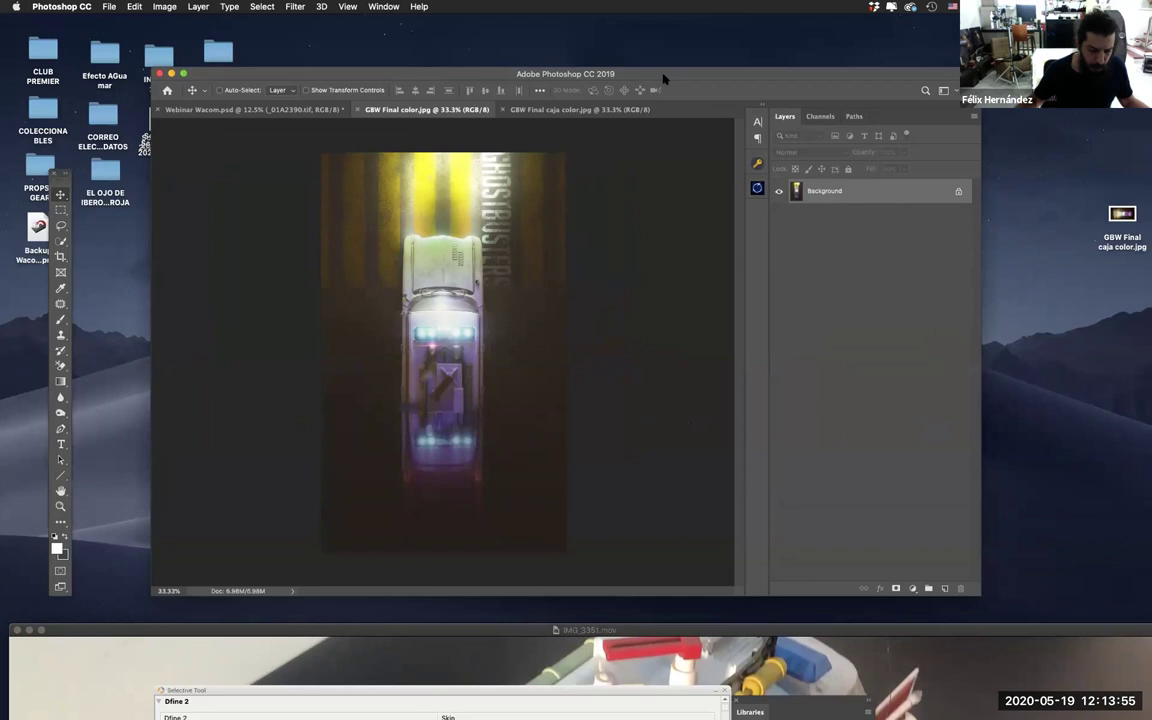
pyautogui.moveTo(655, 76); pyautogui.dragTo(551, 40)
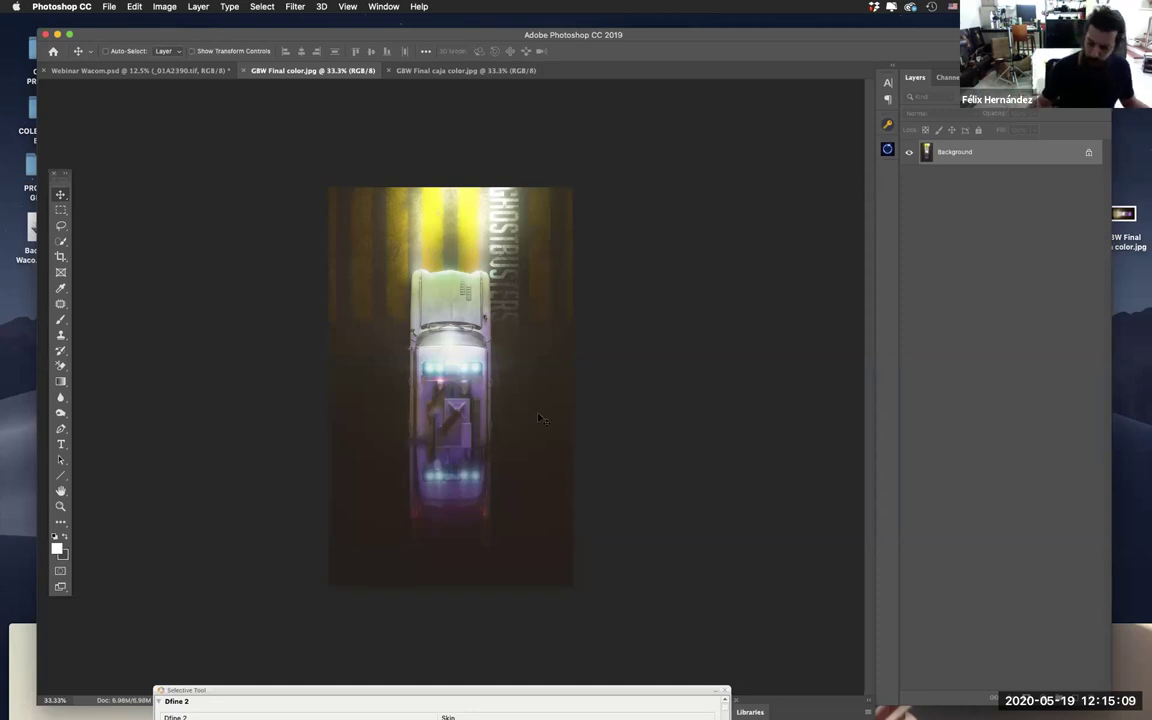
pyautogui.scroll(3, 541, 417)
pyautogui.scroll(-3, 539, 418)
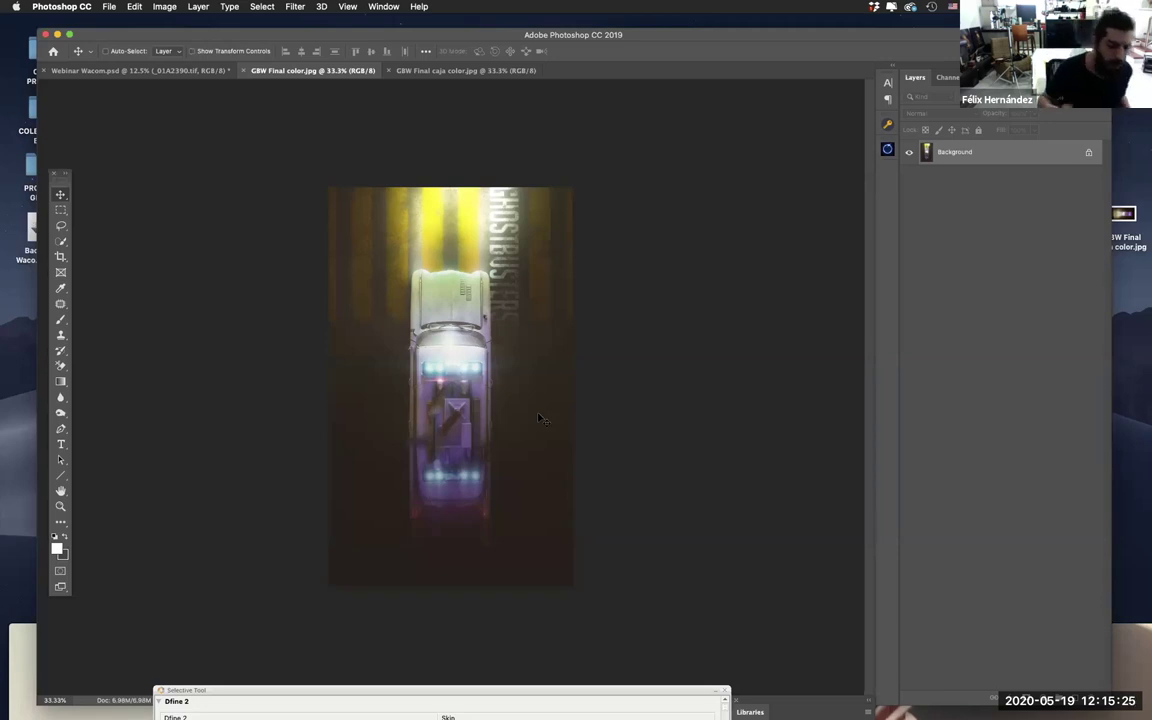
# Step: Display GBW Final caja color.jpg, enlarge the program window to fill the desktop, and zoom the image to 56.3%
pyautogui.click(465, 71)
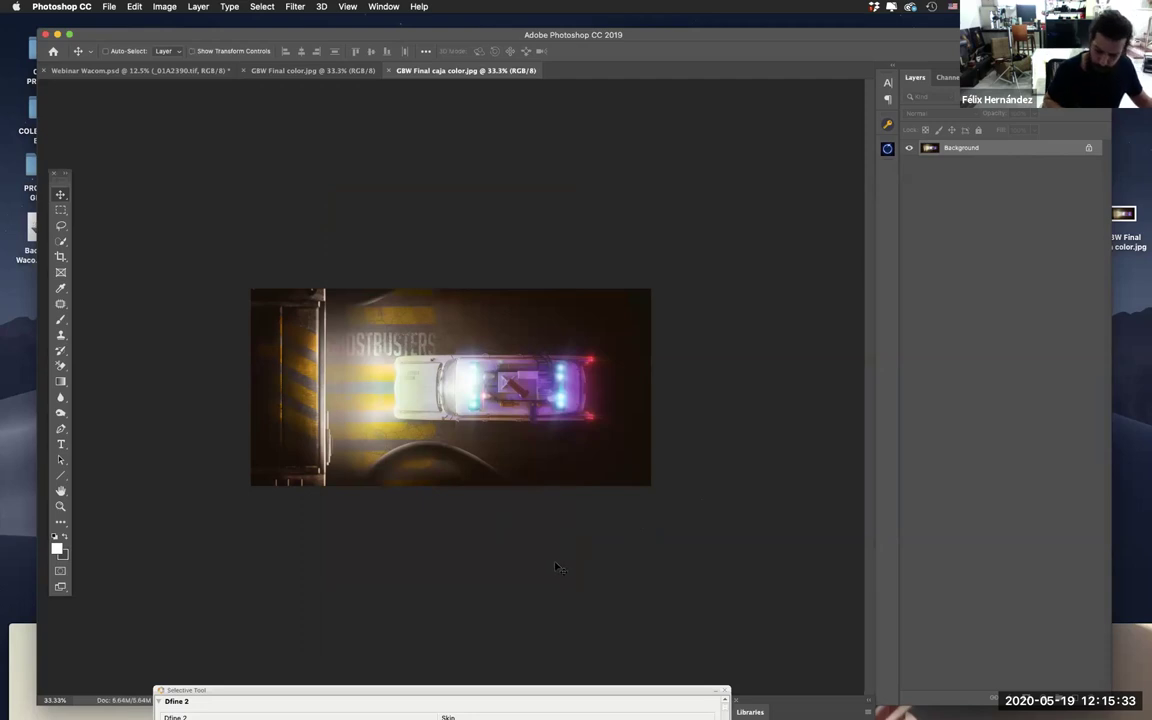
pyautogui.click(68, 34)
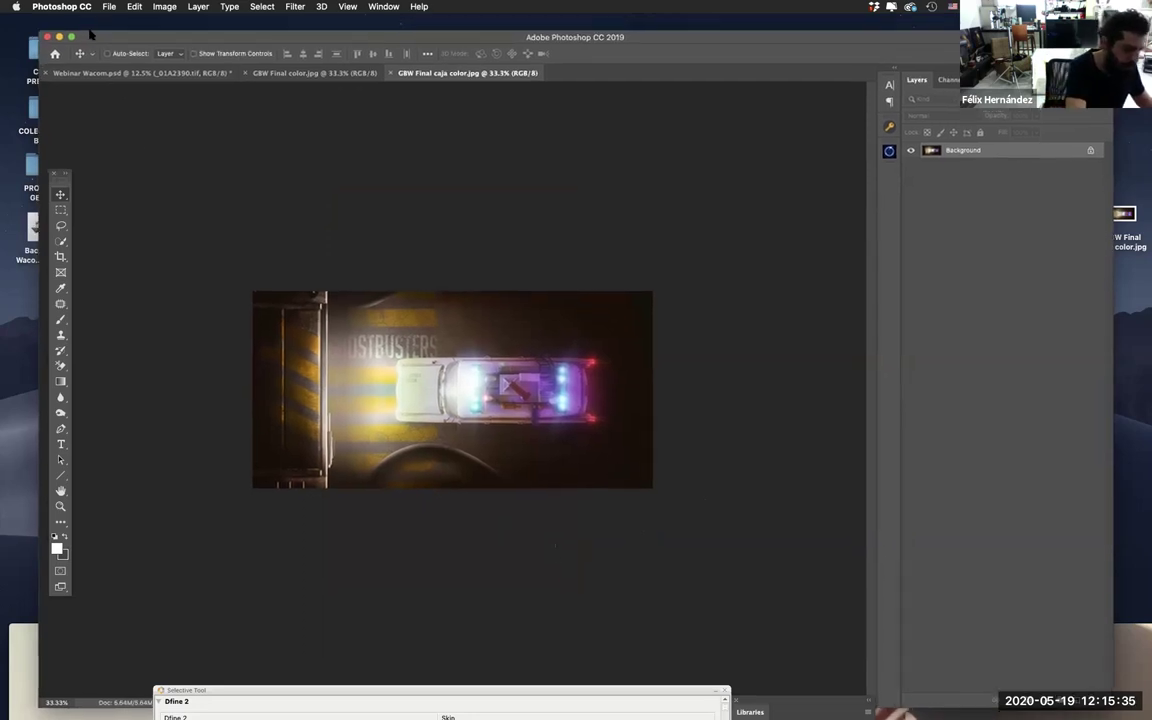
pyautogui.click(64, 35)
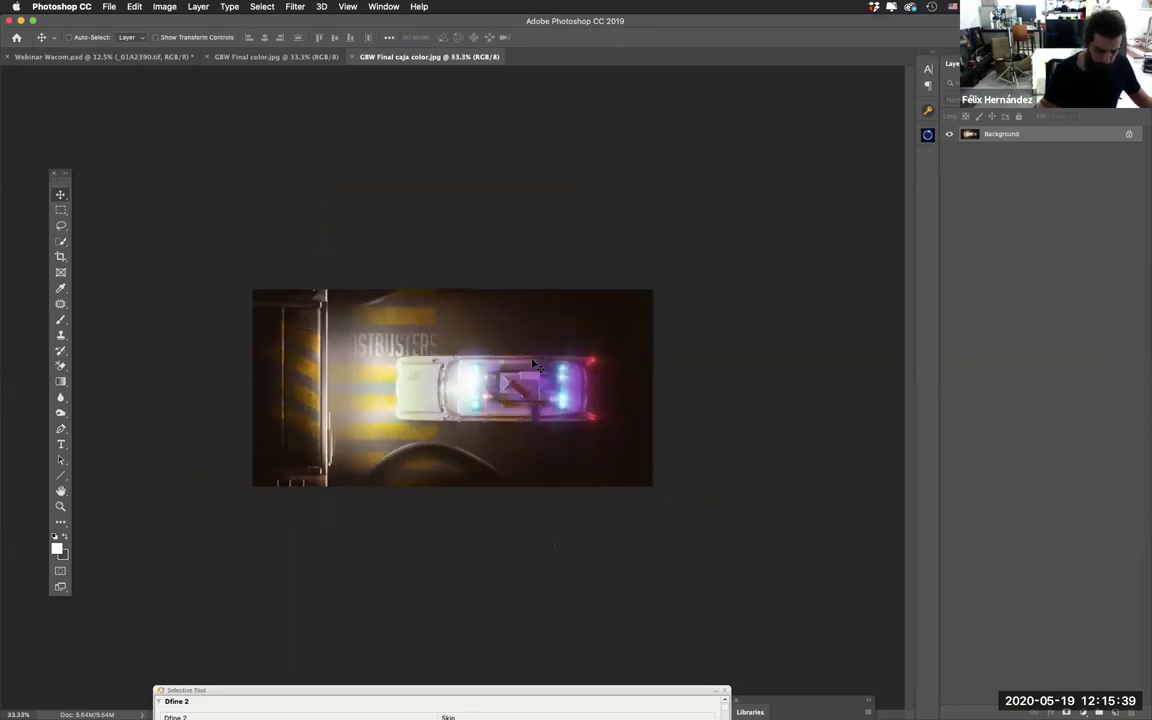
pyautogui.scroll(3, 535, 364)
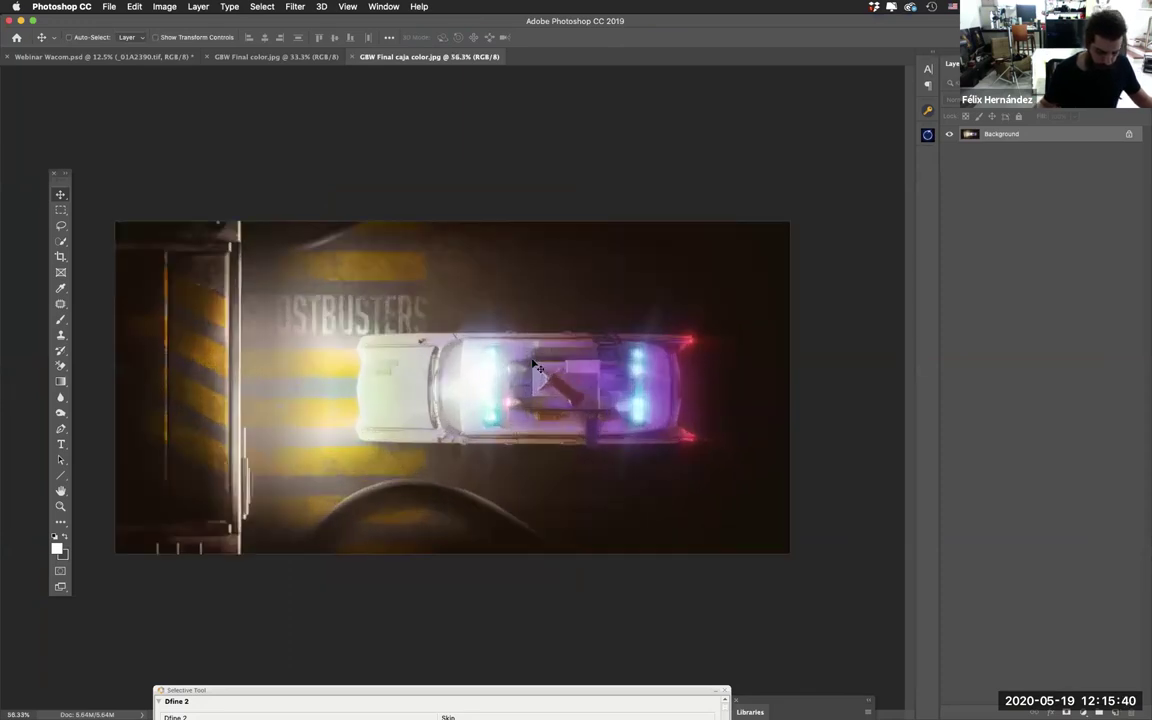
# Step: Convert the locked Background layer of GBW Final caja color.jpg into a normal layer with the default name
pyautogui.click(681, 572)
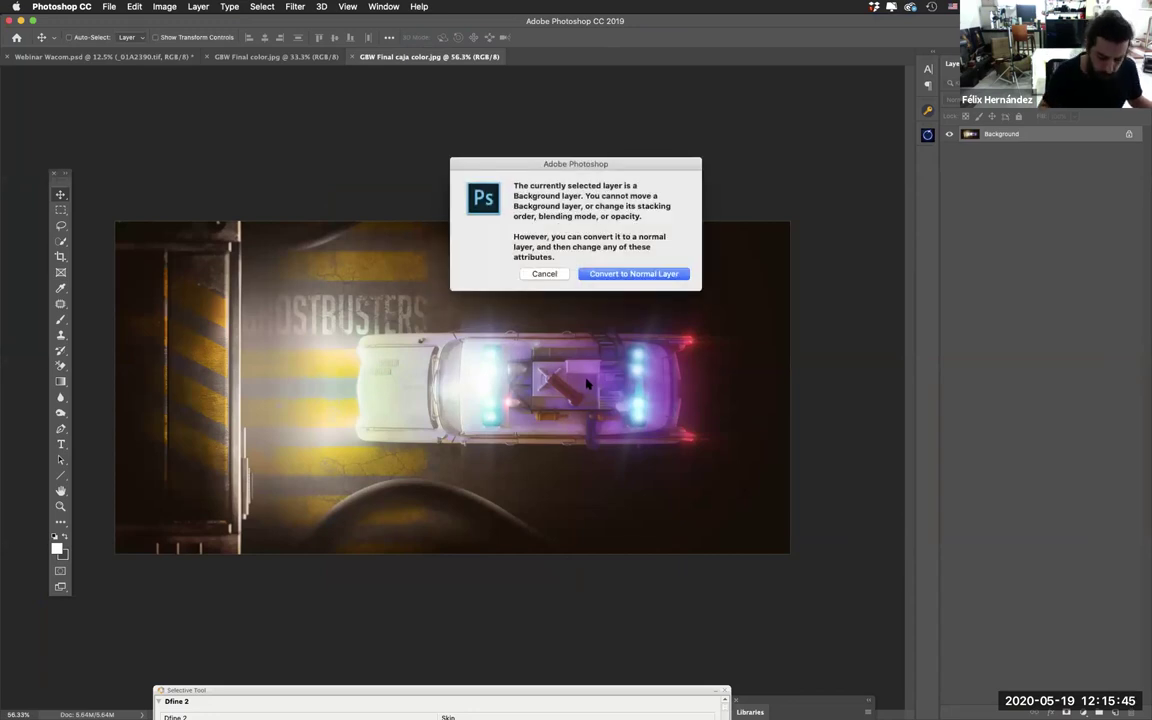
pyautogui.click(544, 273)
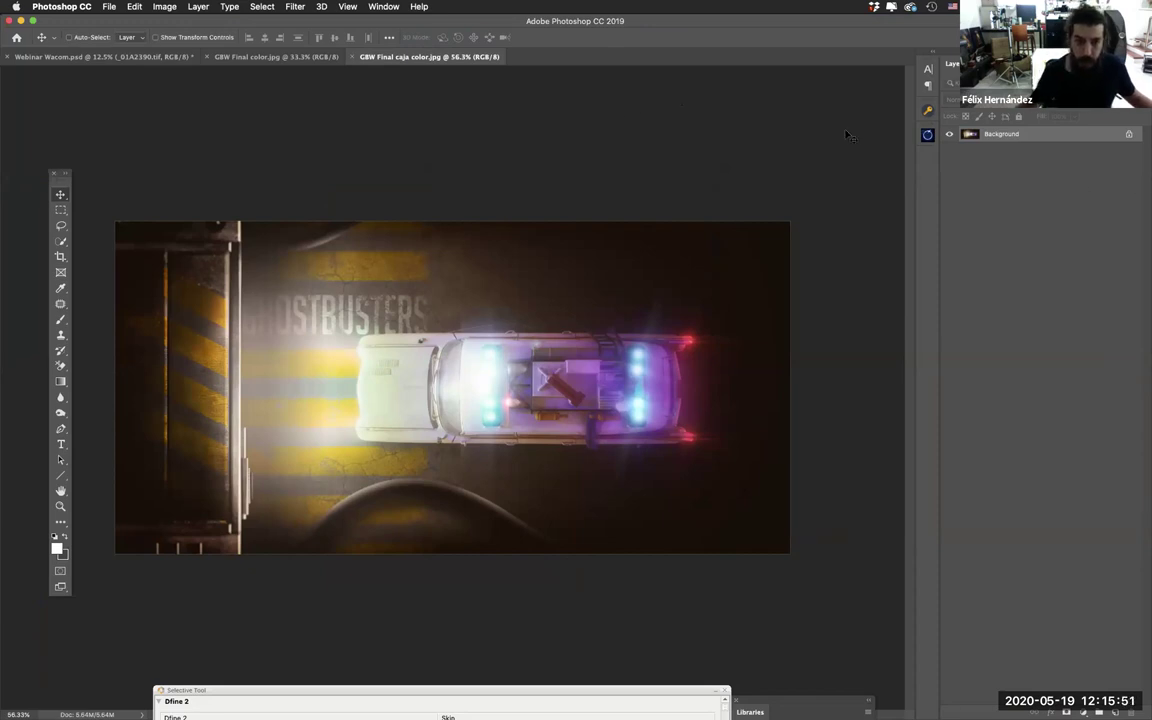
pyautogui.doubleClick(1008, 138)
pyautogui.press('Return')
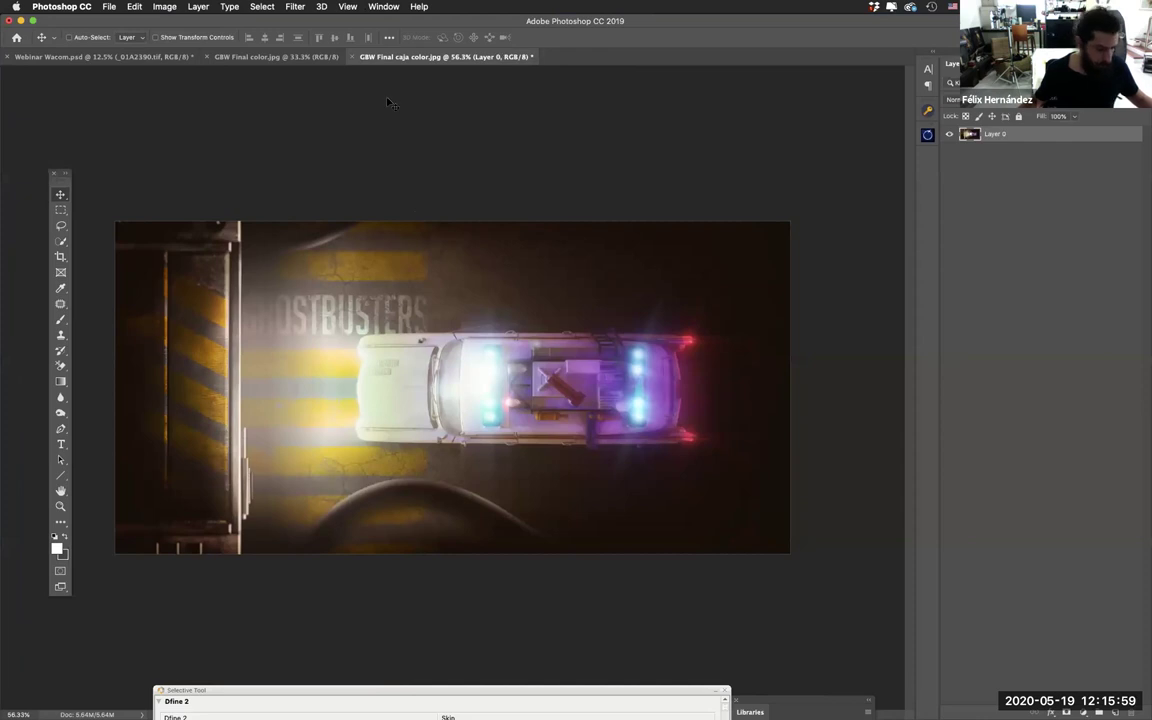
# Step: Compare the unretouched car photo in Webinar Wacom.psd with the two finished images, GBW Final caja color.jpg and GBW Final color.jpg
pyautogui.click(289, 55)
pyautogui.click(187, 57)
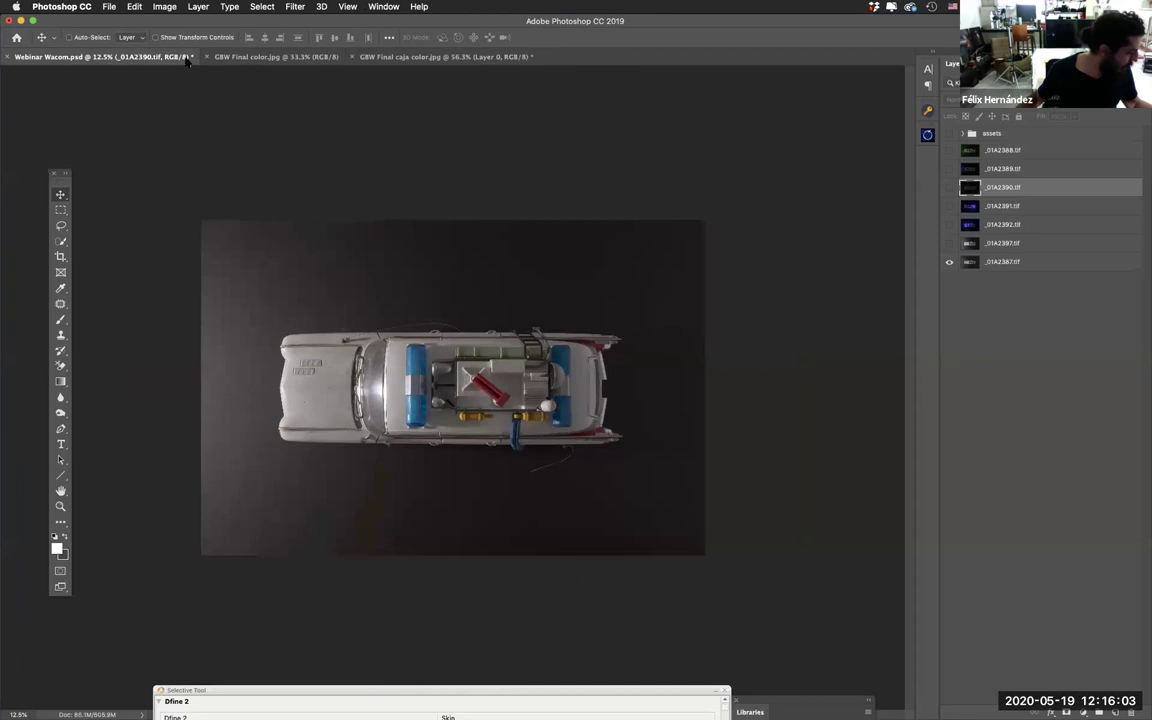
pyautogui.click(445, 57)
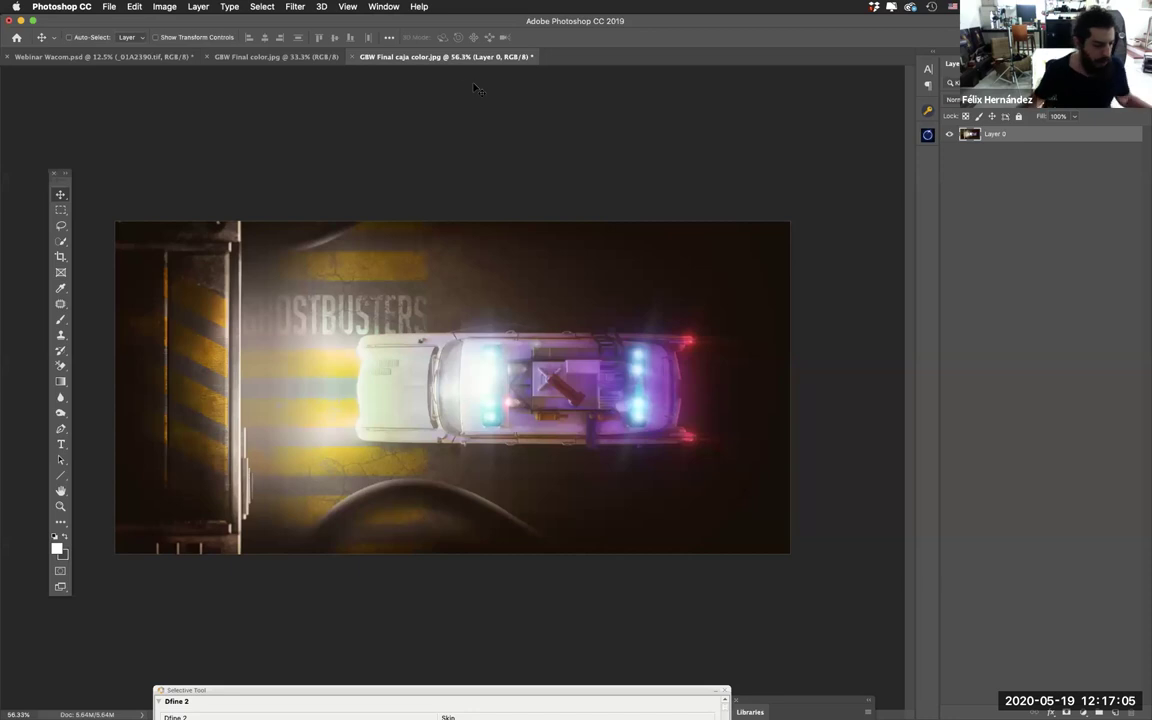
pyautogui.click(295, 57)
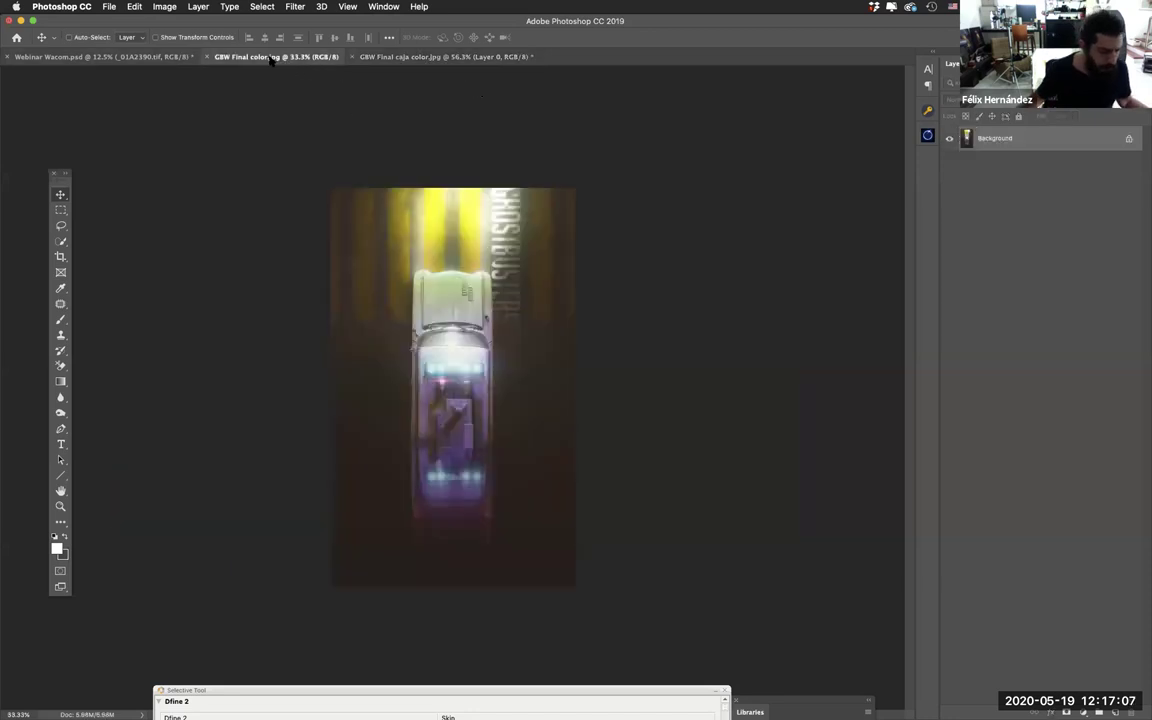
pyautogui.click(368, 57)
# Step: Detach GBW Final caja color.jpg and GBW Final color.jpg into floating windows and minimize both, leaving Webinar Wacom.psd displayed
pyautogui.moveTo(445, 57); pyautogui.dragTo(365, 128)
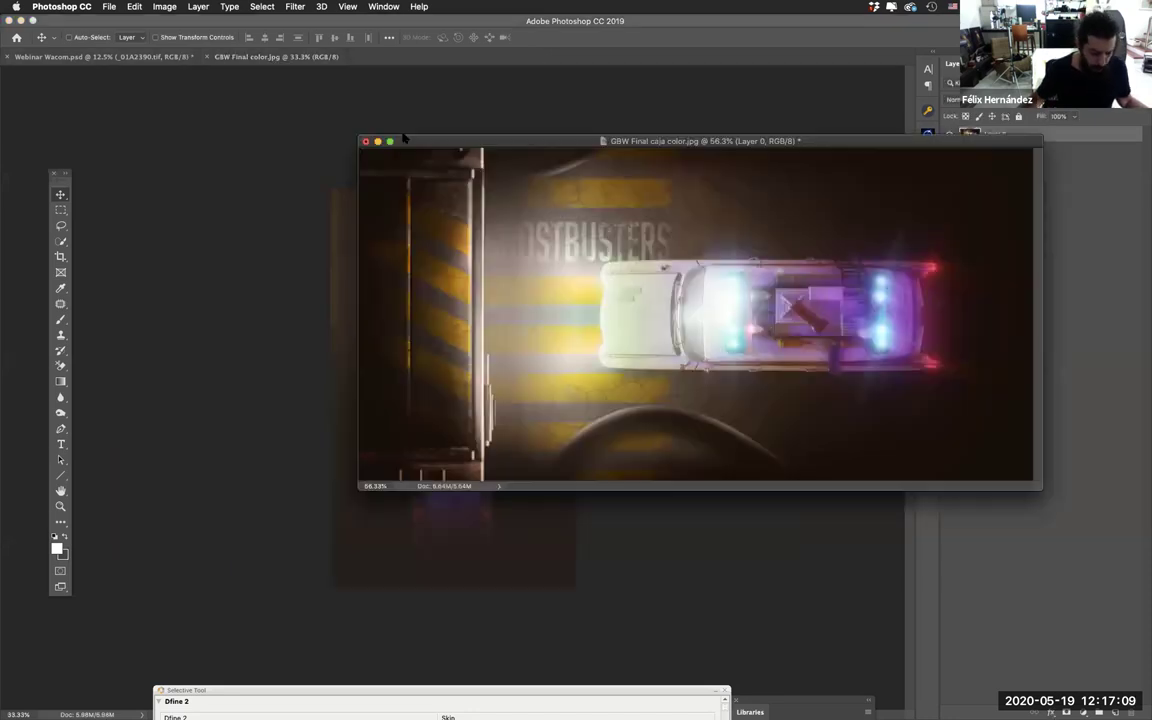
pyautogui.moveTo(440, 136); pyautogui.dragTo(357, 122)
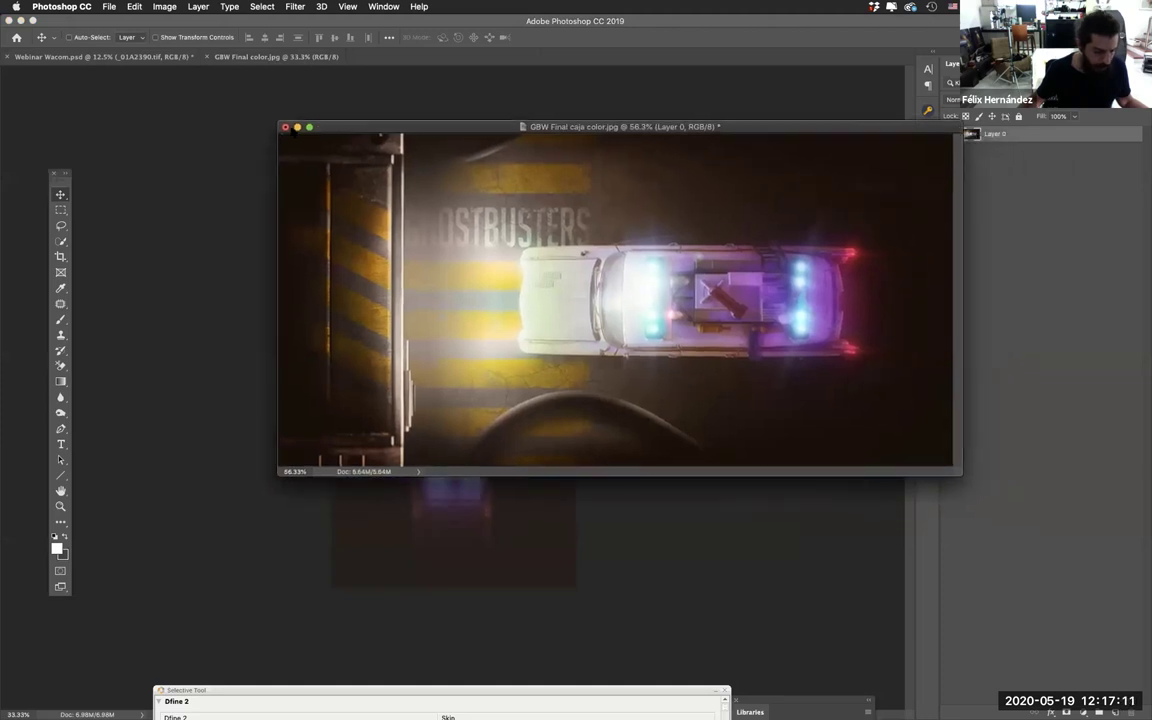
pyautogui.click(297, 127)
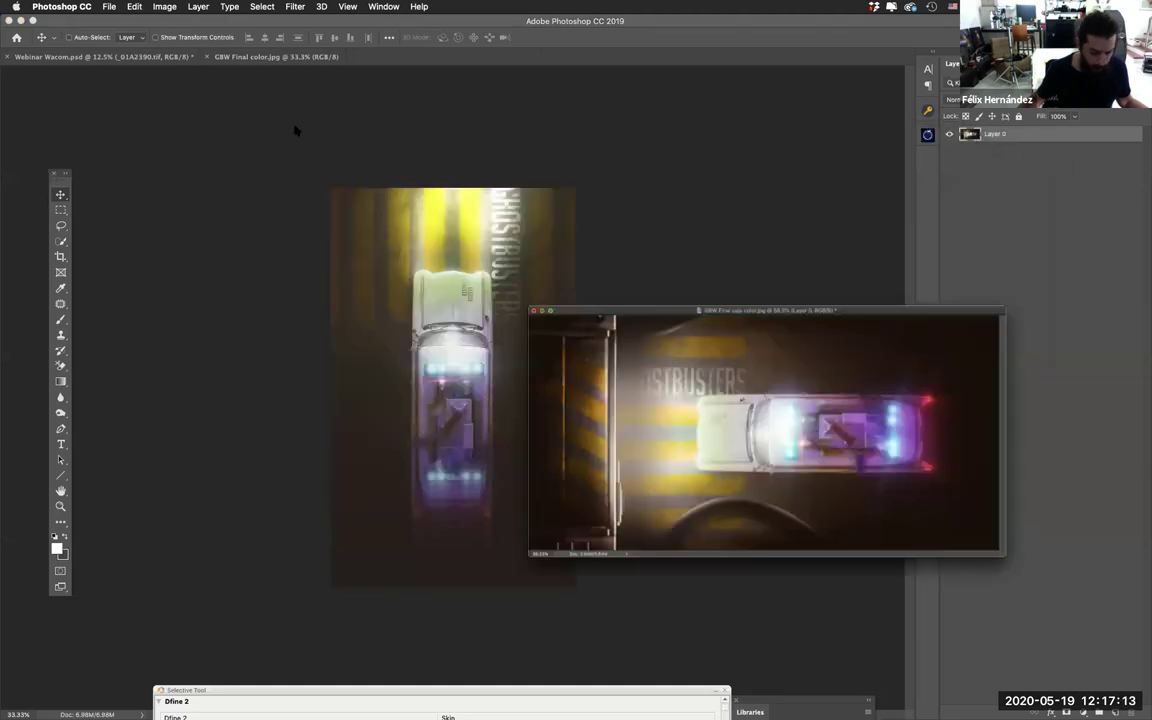
pyautogui.moveTo(240, 57); pyautogui.dragTo(435, 108)
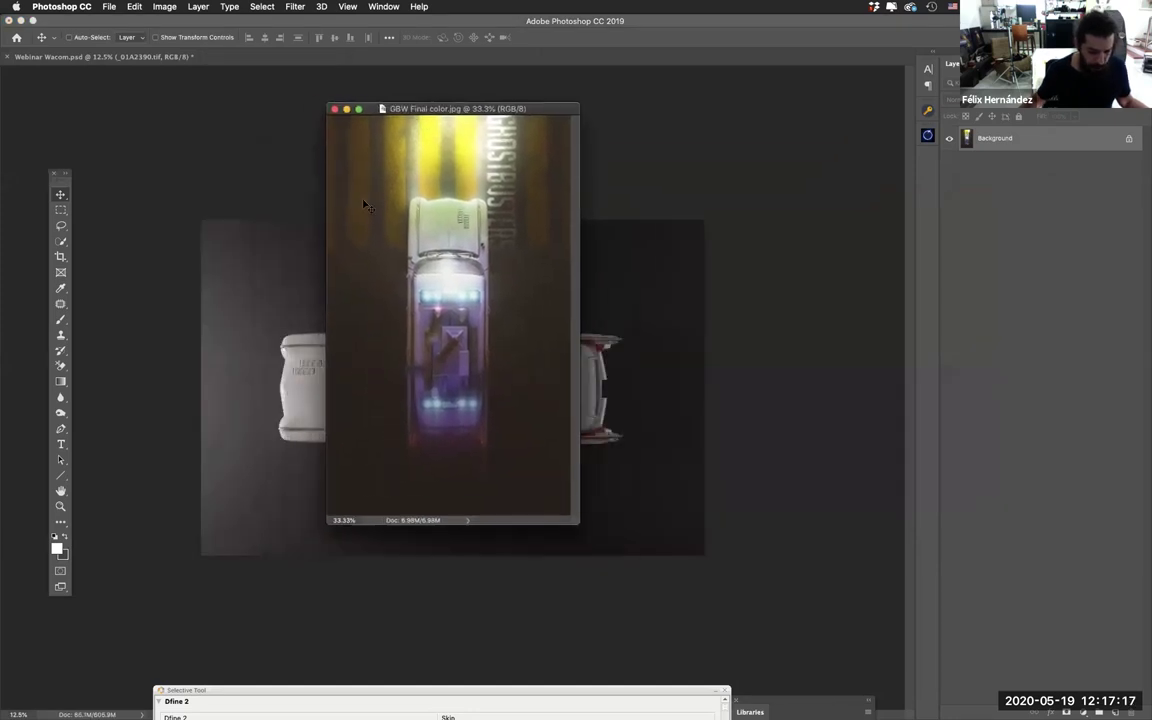
pyautogui.click(347, 111)
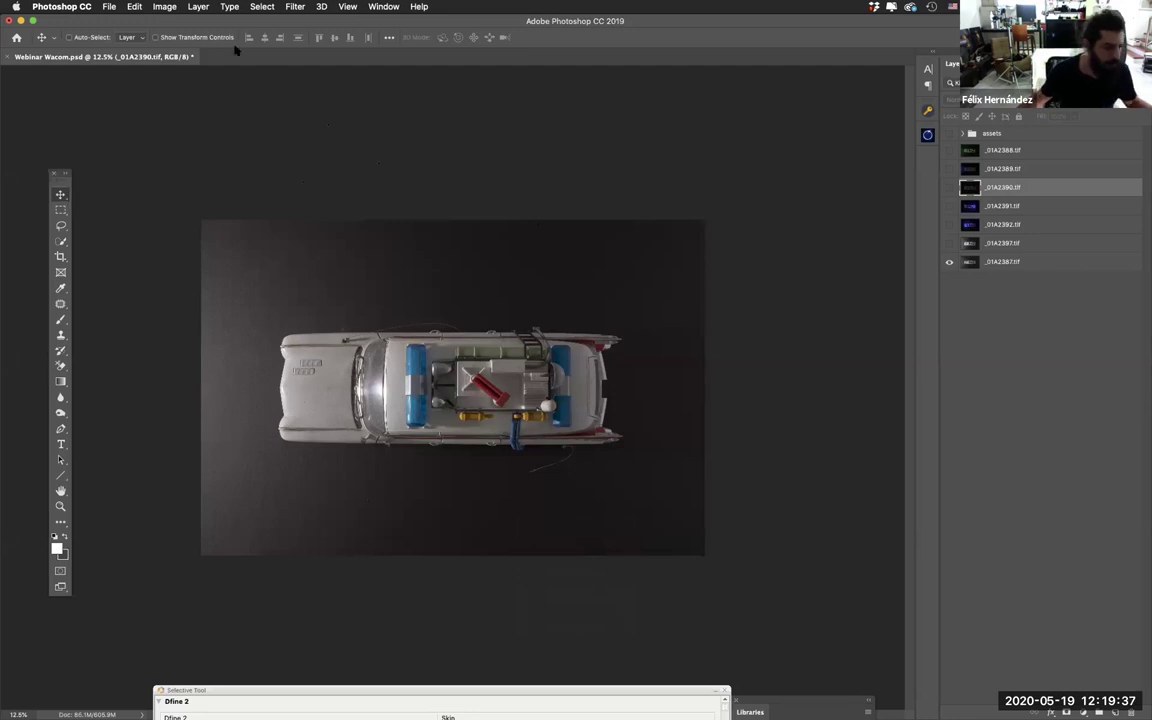
pyautogui.press('f')
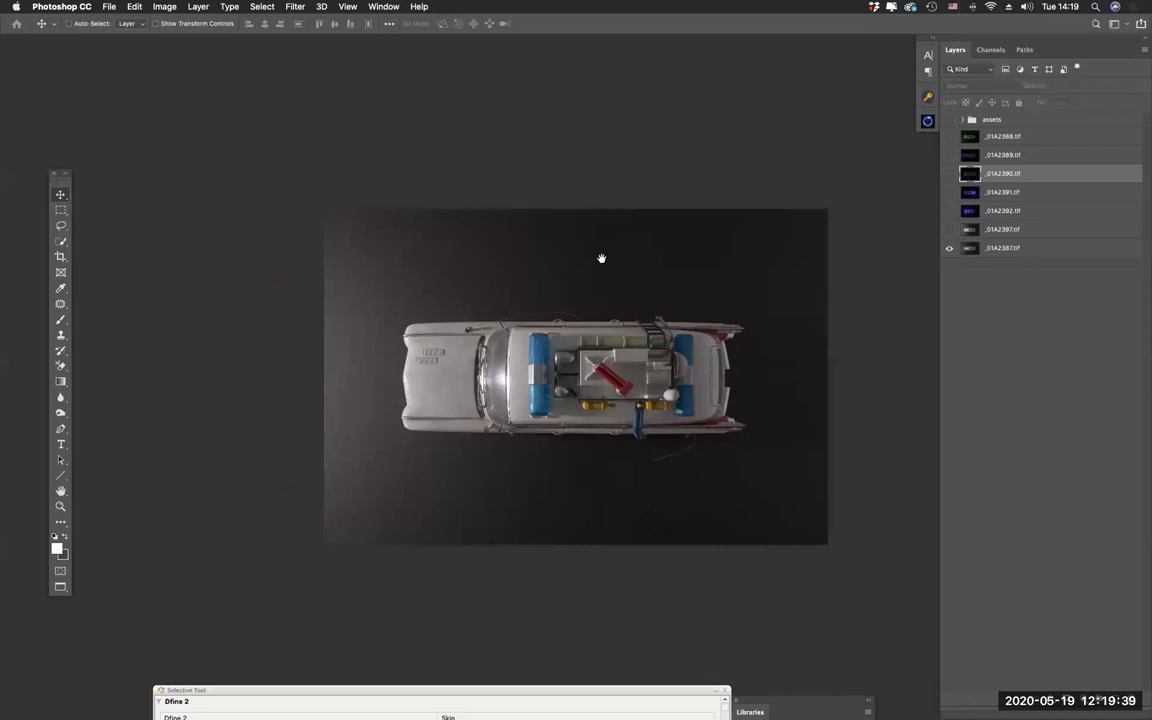
pyautogui.moveTo(728, 705)
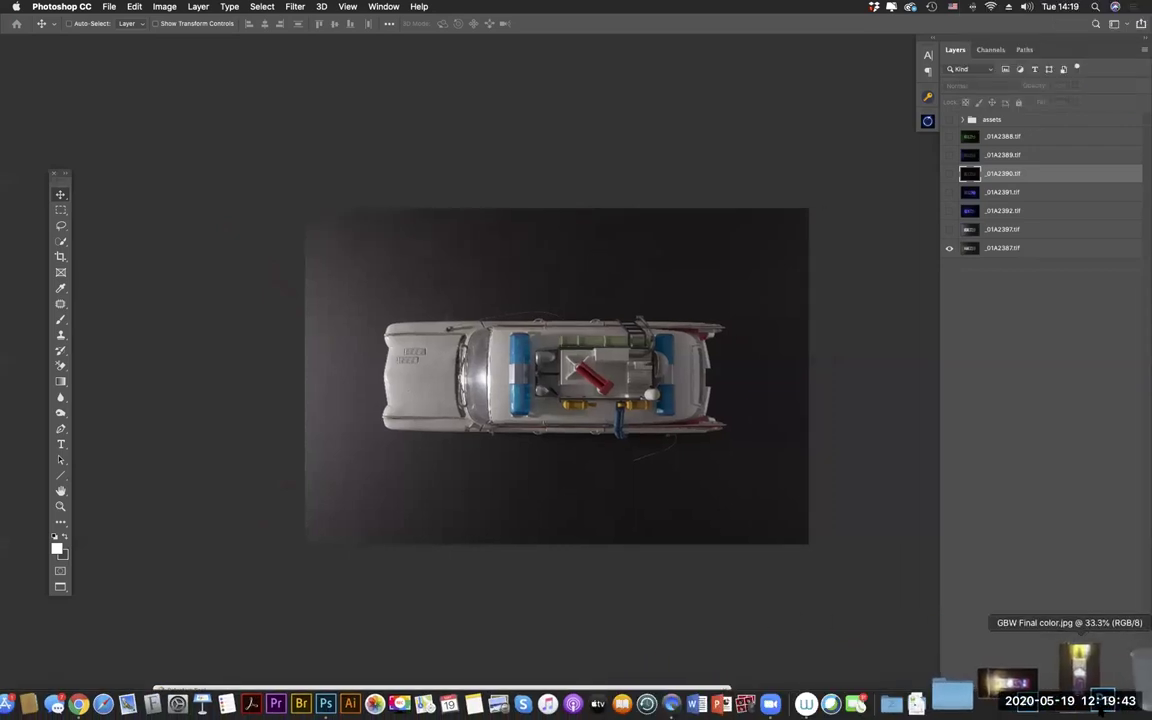
pyautogui.click(1012, 685)
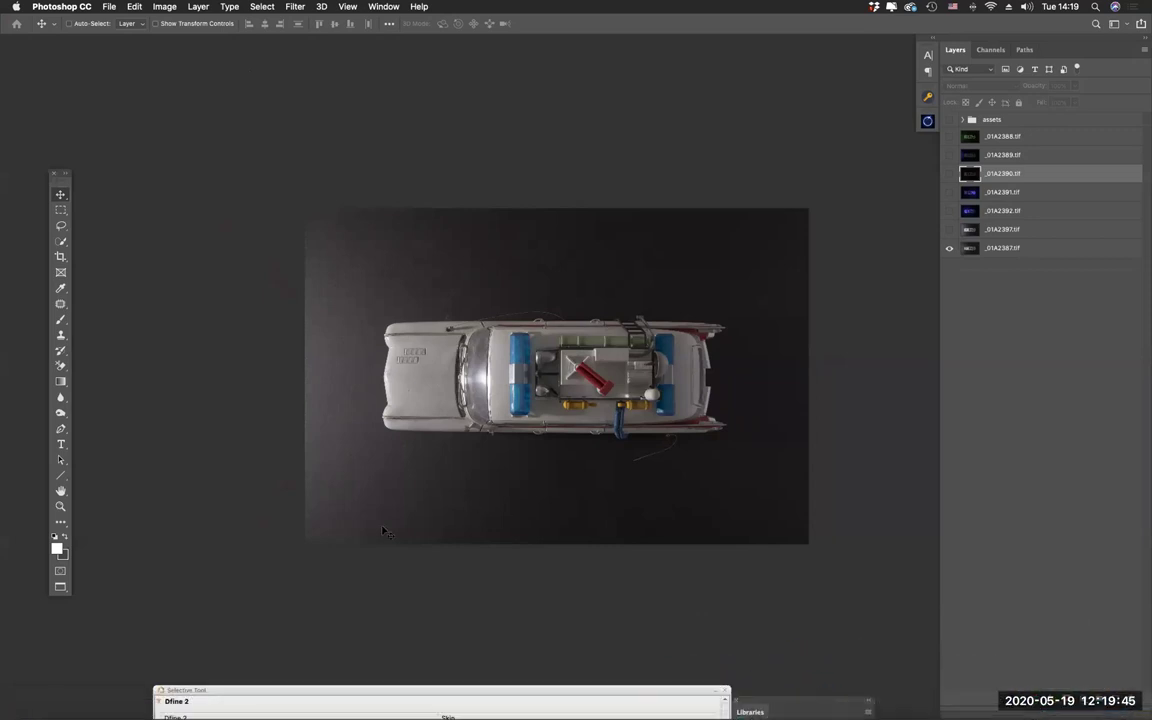
pyautogui.press('f')
pyautogui.press('f')
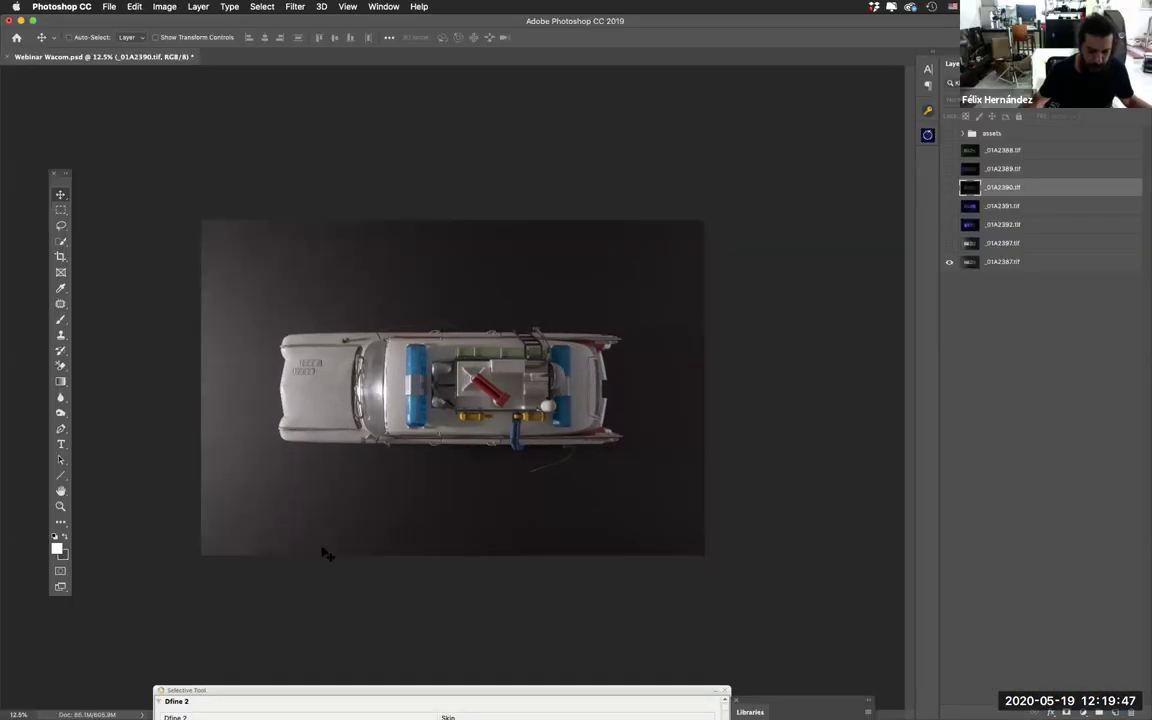
# Step: Move the Photoshop window aside, switch to QuickTime Player, and enlarge the IMG_3351.mov window
pyautogui.moveTo(720, 31); pyautogui.dragTo(666, 105)
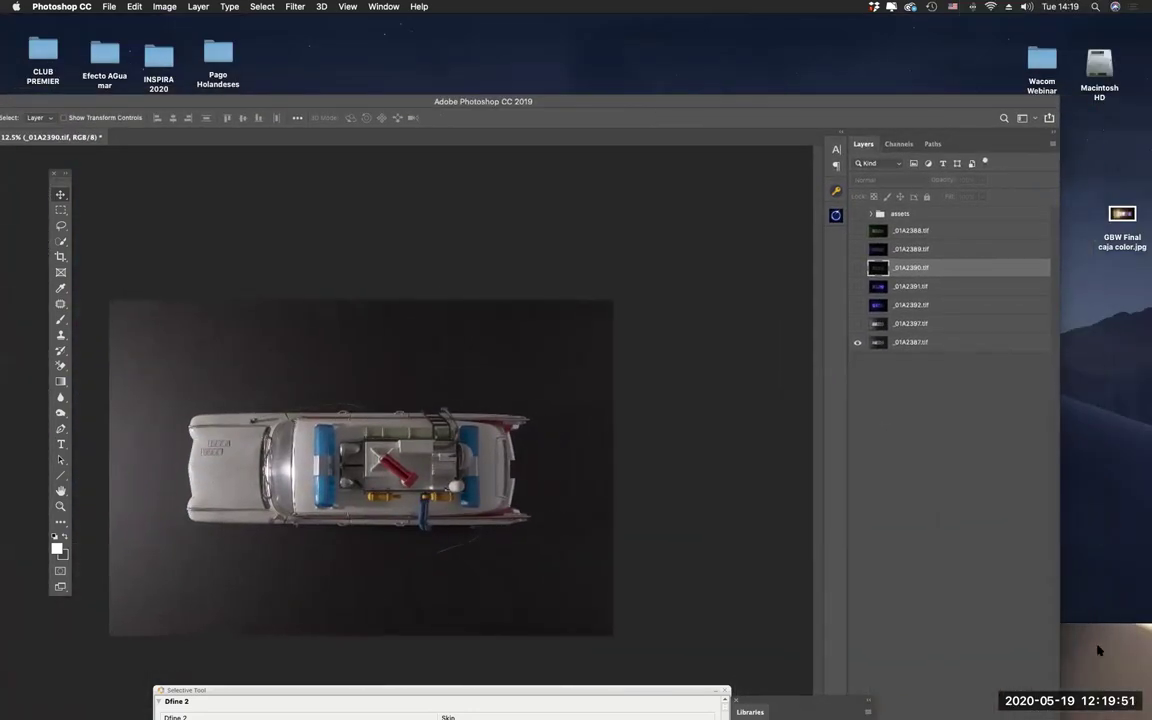
pyautogui.click(1090, 651)
pyautogui.doubleClick(755, 628)
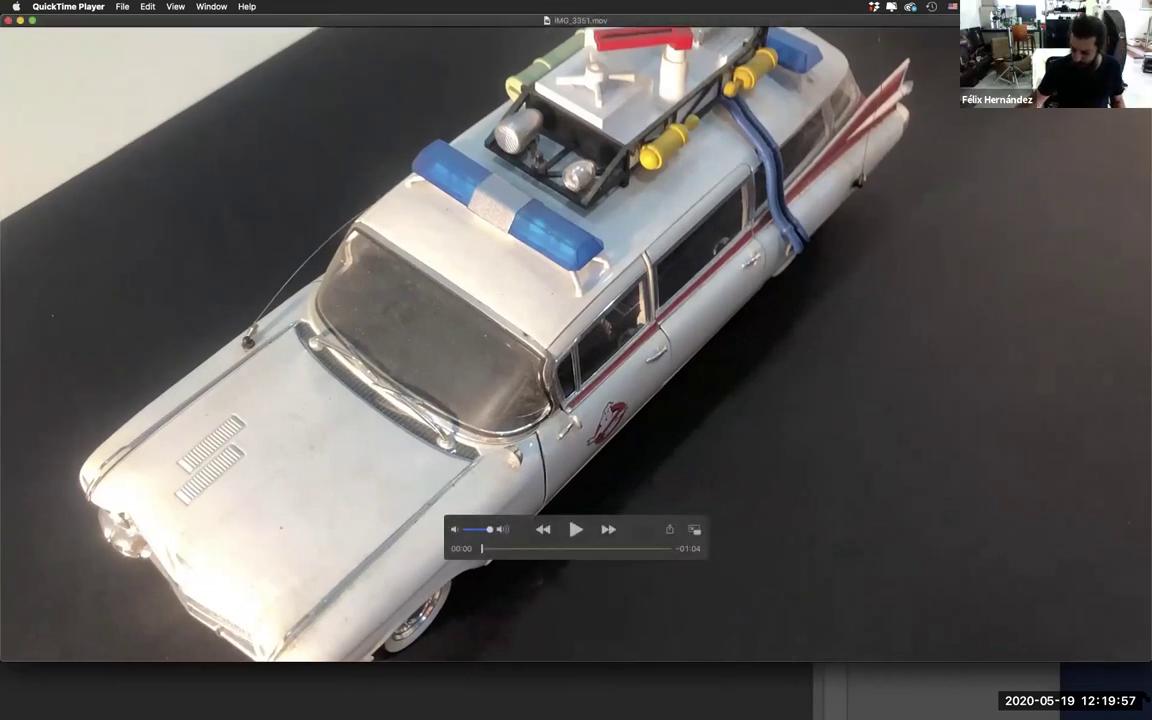
# Step: Scrub IMG_3351.mov to 00:02 to examine the overhead camera mounted above the model car
pyautogui.moveTo(836, 566)
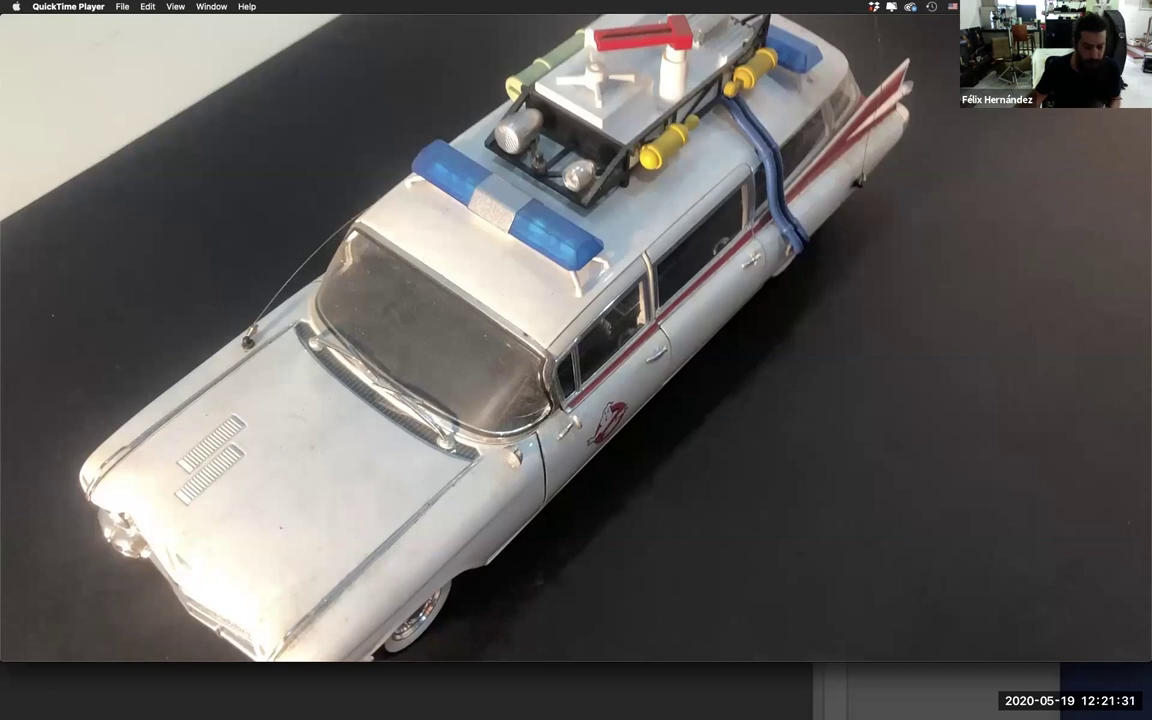
pyautogui.moveTo(515, 477)
pyautogui.moveTo(483, 555); pyautogui.dragTo(489, 555)
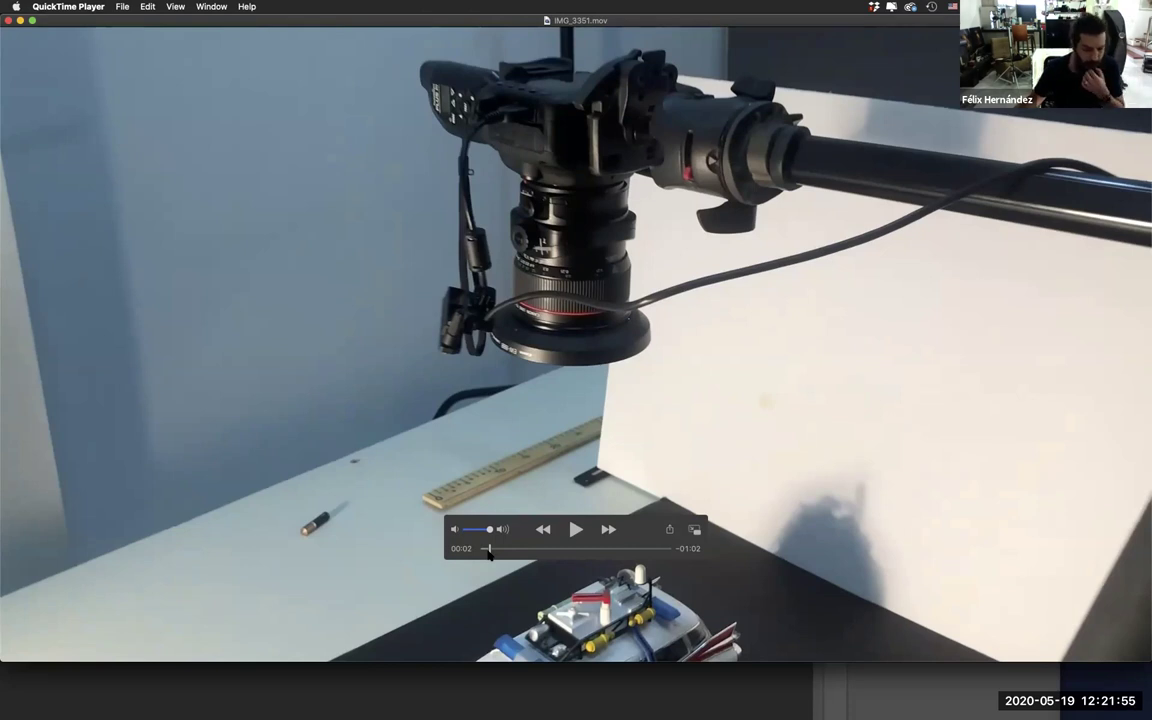
# Step: Scrub back and forth between 00:10 and 00:11 to examine the spotlight's placement relative to the model car
pyautogui.moveTo(489, 551); pyautogui.dragTo(511, 557)
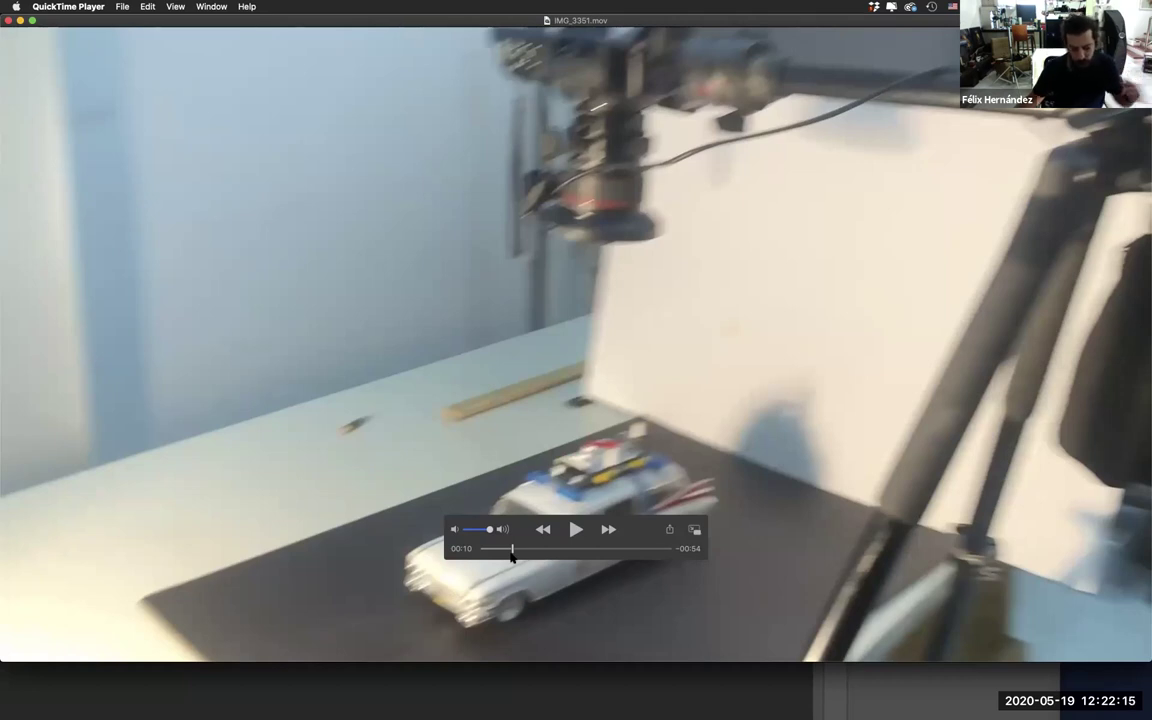
pyautogui.moveTo(511, 557); pyautogui.dragTo(516, 557)
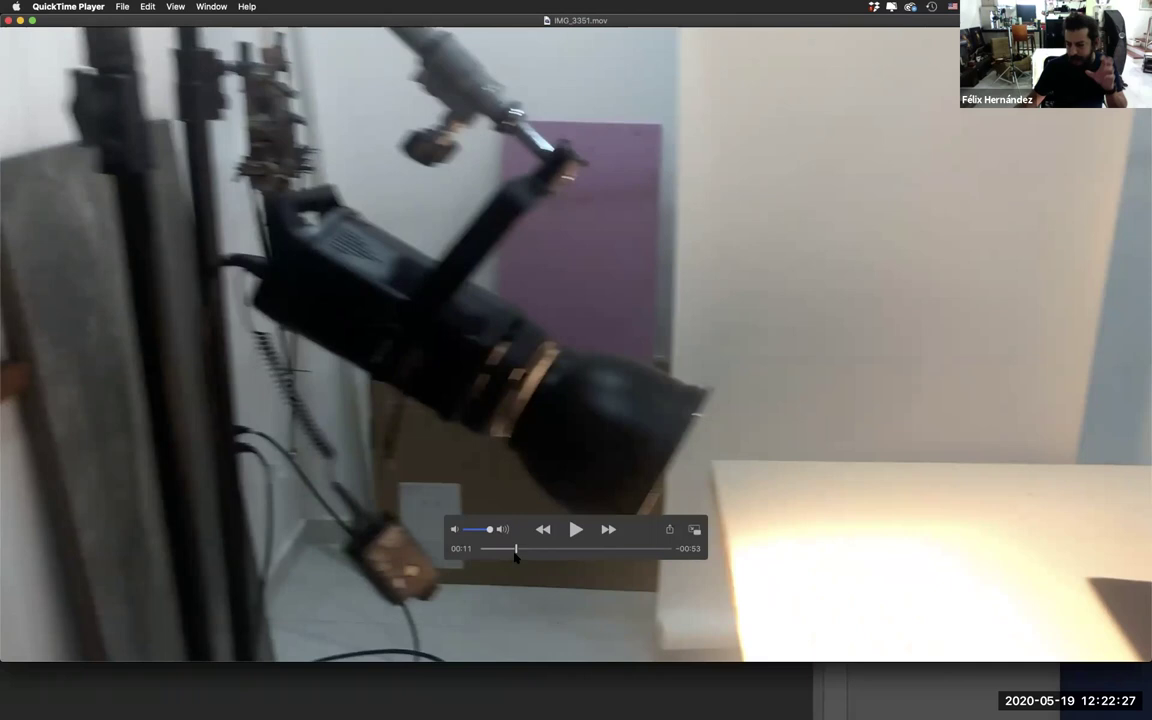
pyautogui.moveTo(515, 557); pyautogui.dragTo(511, 557)
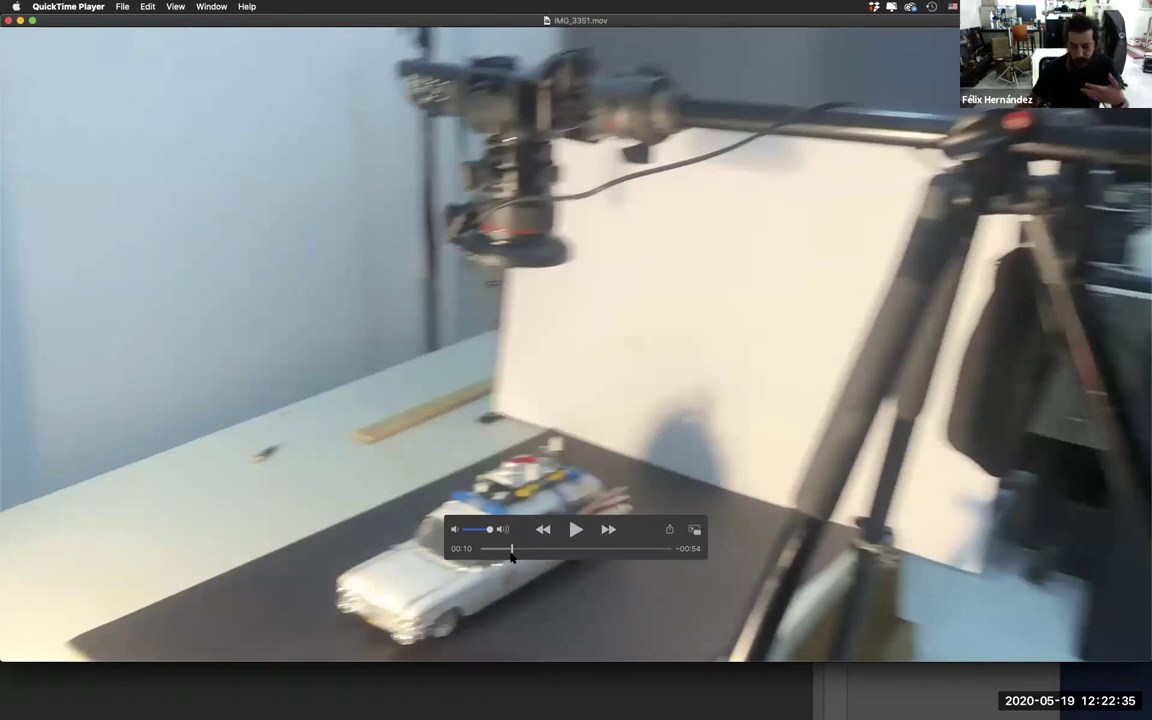
pyautogui.moveTo(511, 557); pyautogui.dragTo(514, 557)
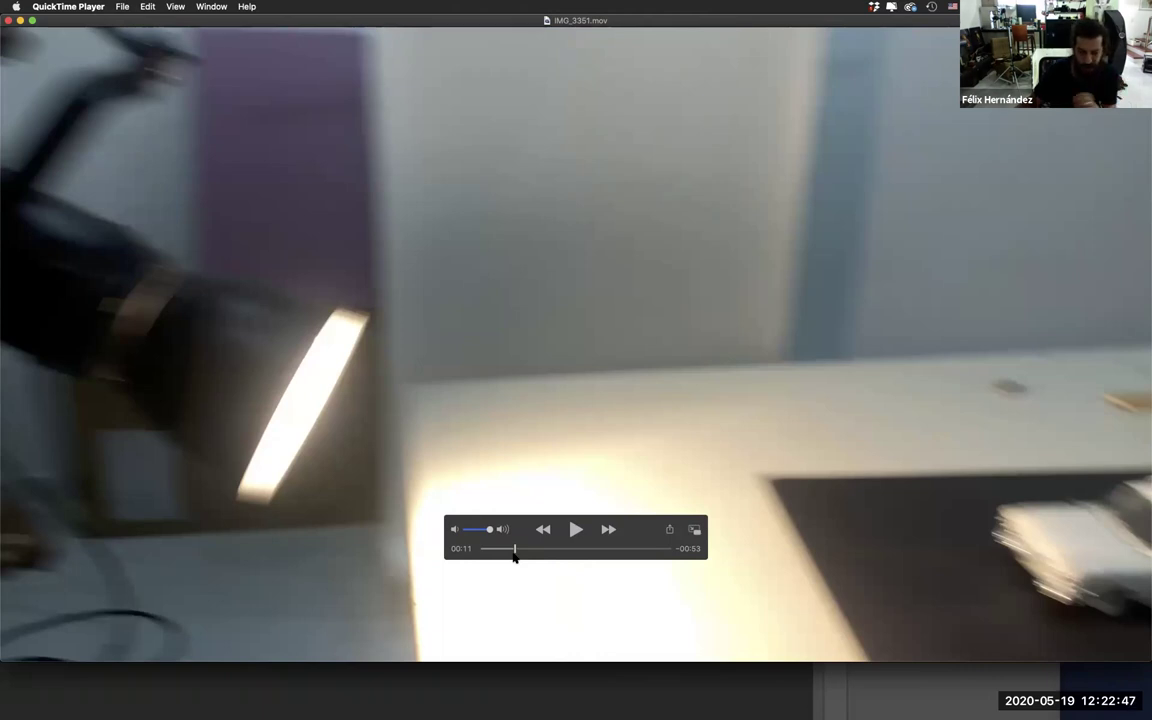
pyautogui.press('Right')
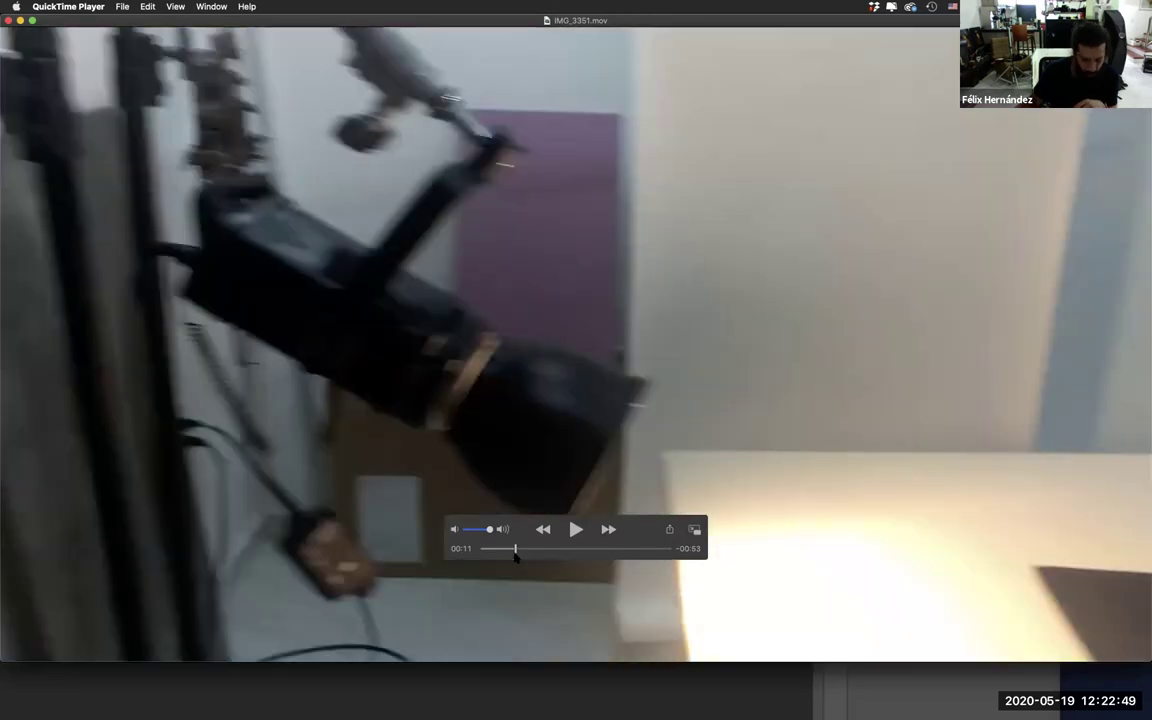
pyautogui.press('Left')
pyautogui.moveTo(514, 557); pyautogui.dragTo(513, 557)
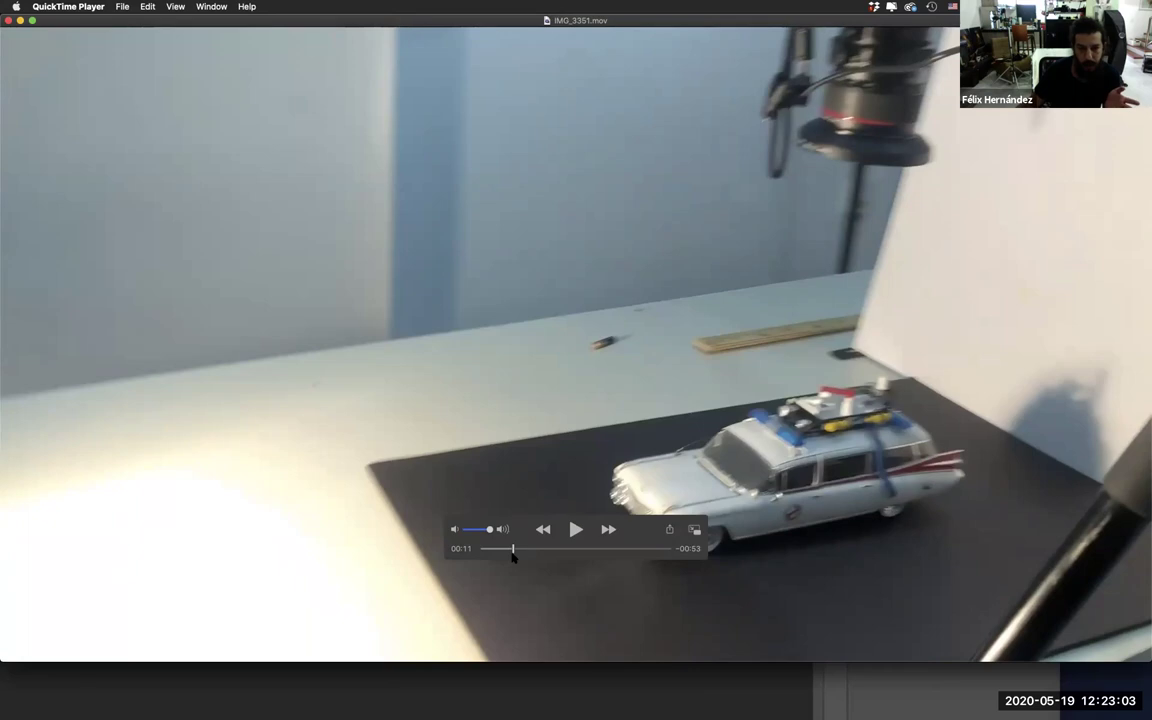
# Step: Scrub the video to 00:17 and fine-tune frame by frame to examine the red LED light bar on the table
pyautogui.moveTo(513, 556); pyautogui.dragTo(533, 559)
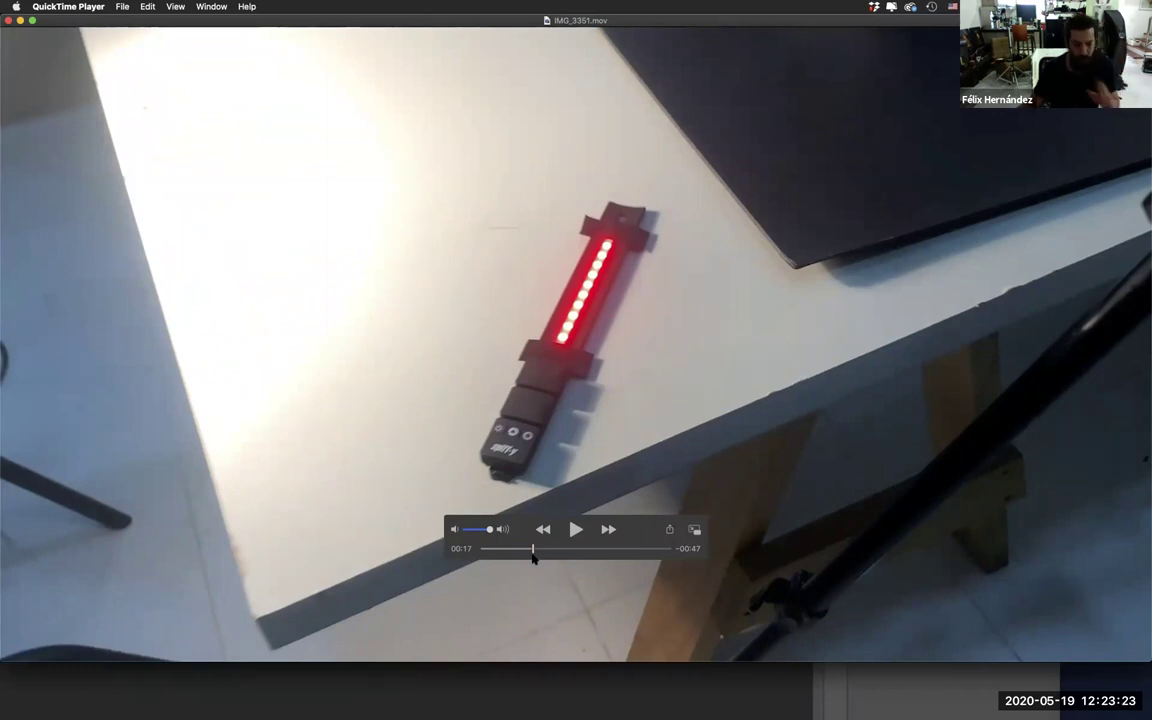
pyautogui.press('Left')
pyautogui.press('Left')
pyautogui.press('Left')
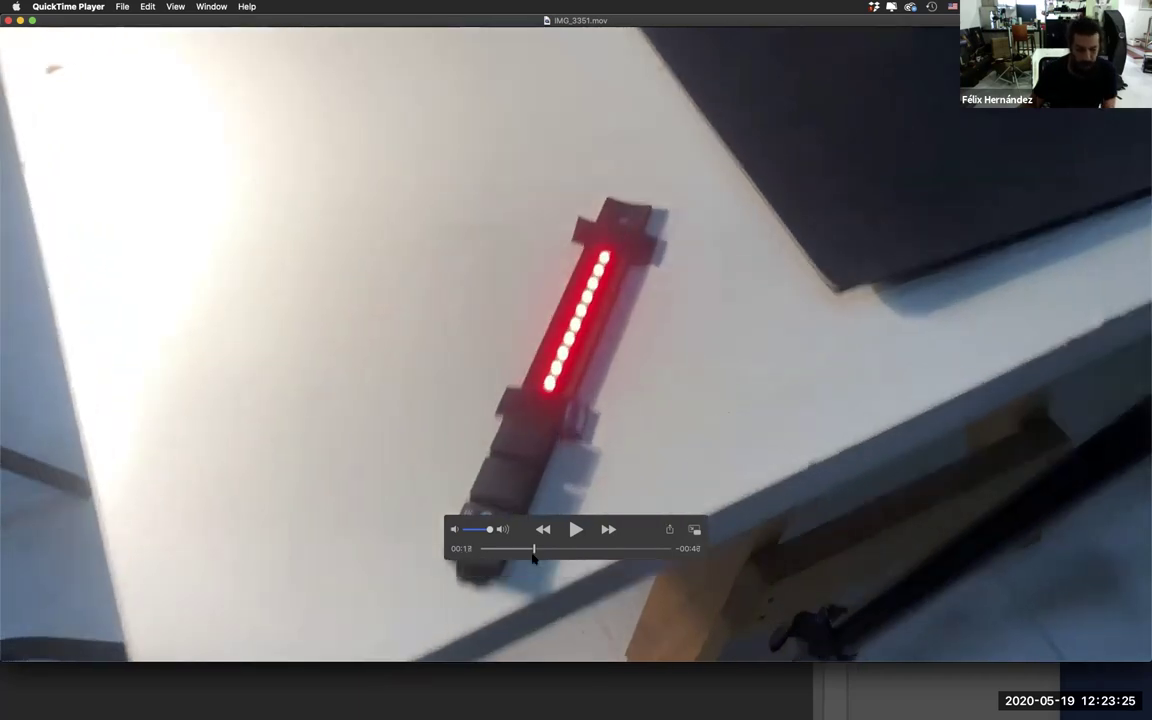
pyautogui.press('Right')
pyautogui.press('Right')
pyautogui.press('Right')
pyautogui.press('Right')
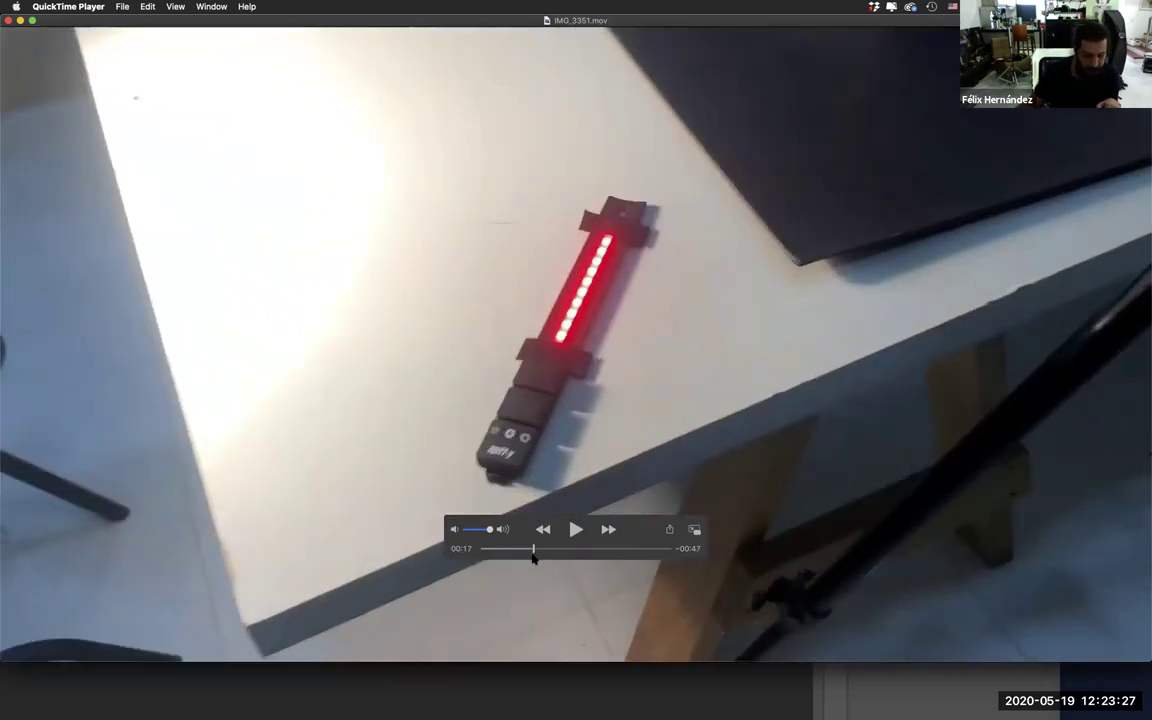
# Step: Scrub IMG_3351.mov from 00:26 through 00:58 and back to 00:12 to examine the model car, blue LED light bar and spotlight
pyautogui.moveTo(533, 558); pyautogui.dragTo(560, 566)
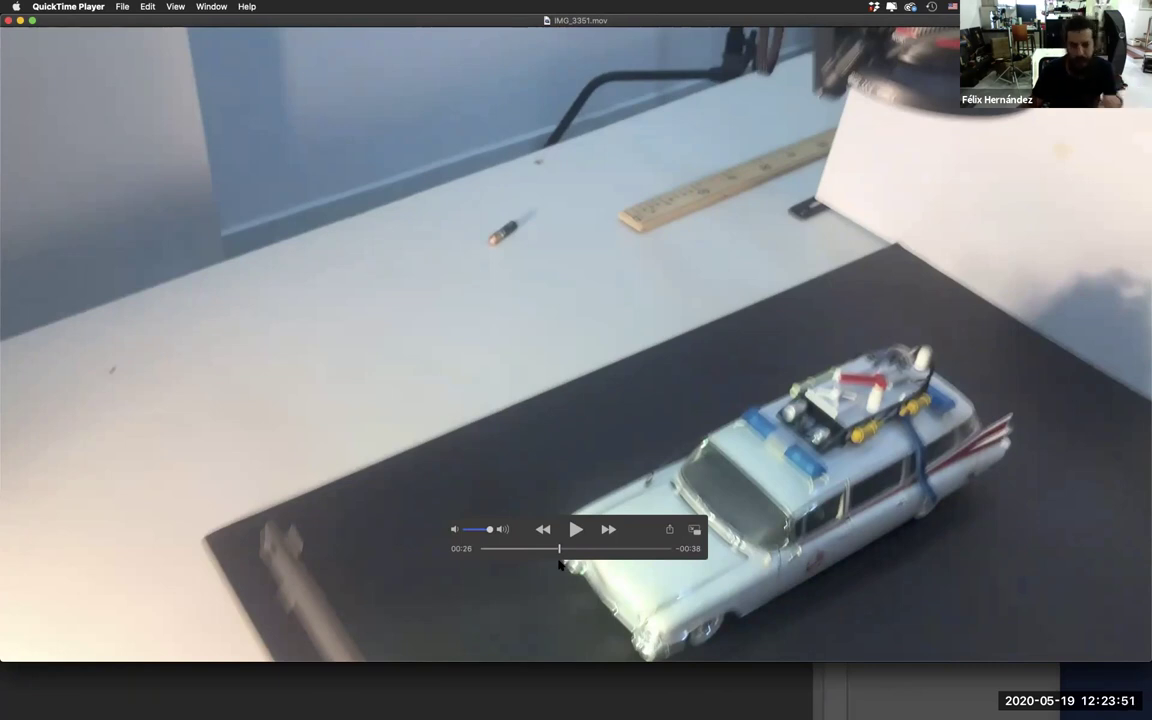
pyautogui.moveTo(560, 565); pyautogui.dragTo(652, 573)
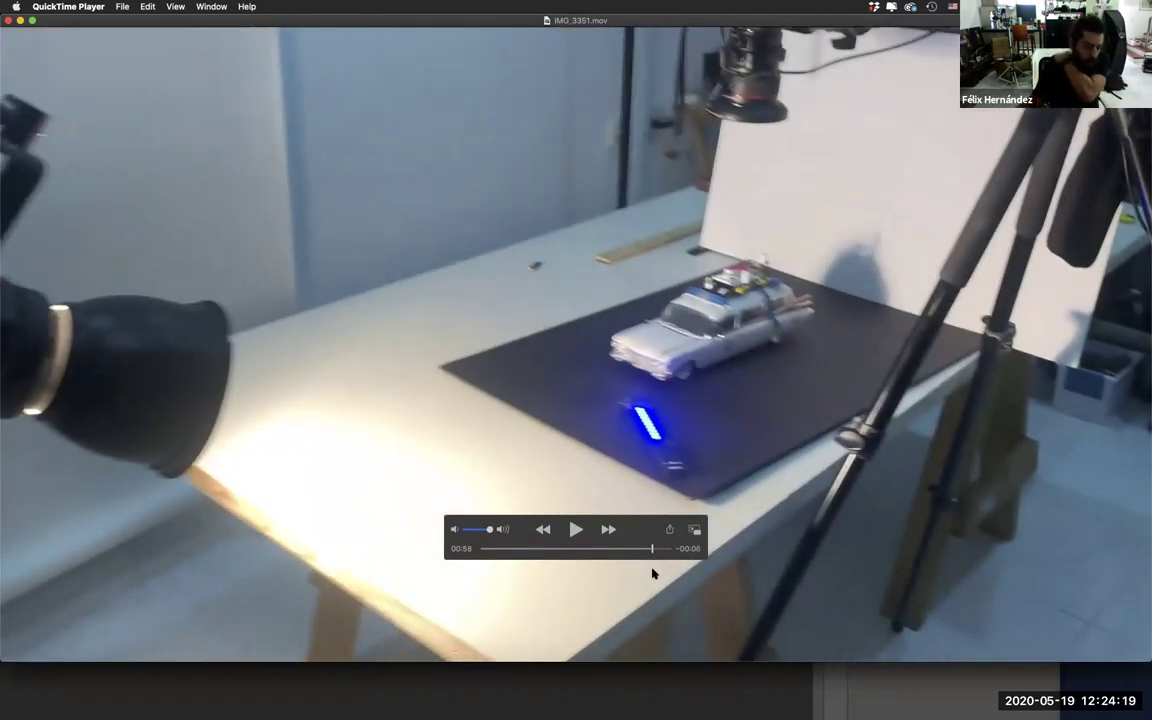
pyautogui.moveTo(652, 573); pyautogui.dragTo(648, 573)
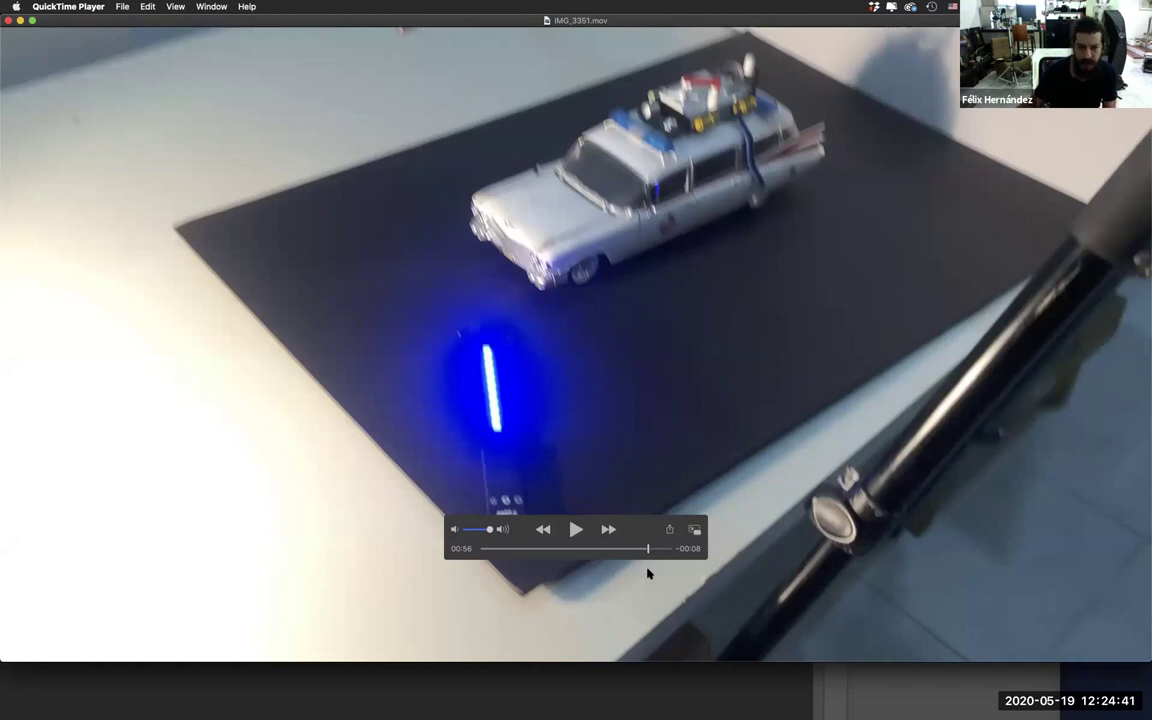
pyautogui.moveTo(648, 573); pyautogui.dragTo(670, 575)
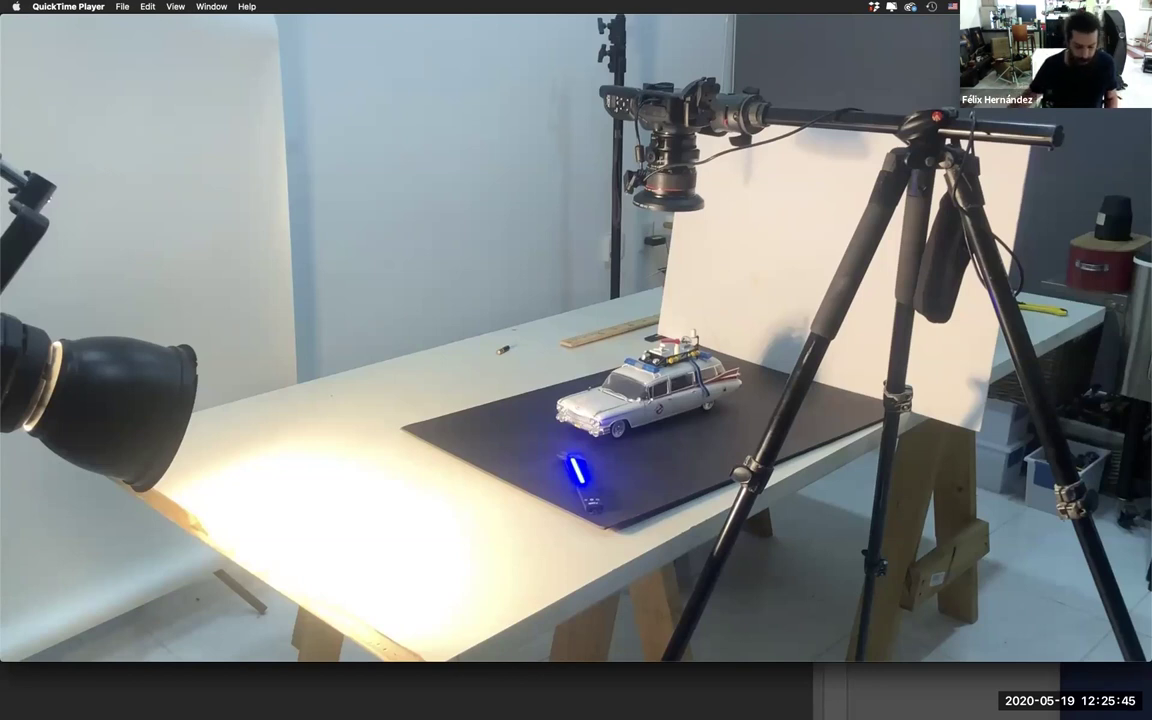
pyautogui.moveTo(563, 581)
pyautogui.moveTo(667, 549); pyautogui.dragTo(517, 549)
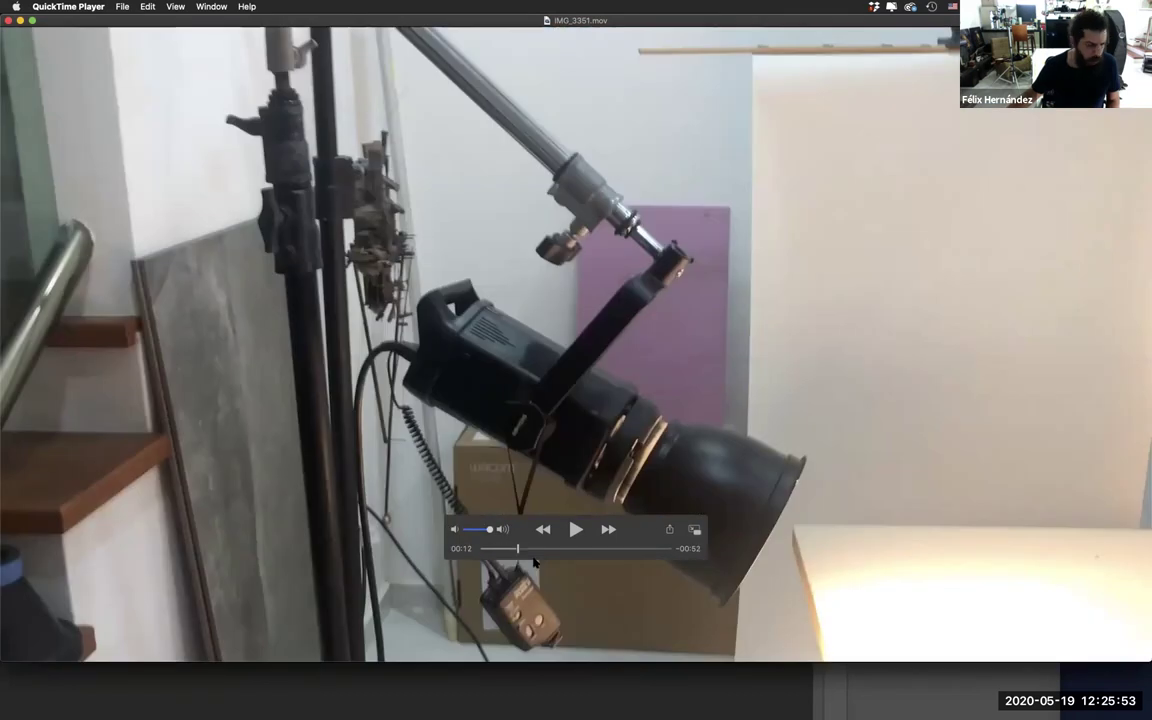
# Step: Move the video window aside, quit QuickTime Player, and enlarge the Photoshop window to fill the screen
pyautogui.moveTo(165, 21); pyautogui.dragTo(225, 63)
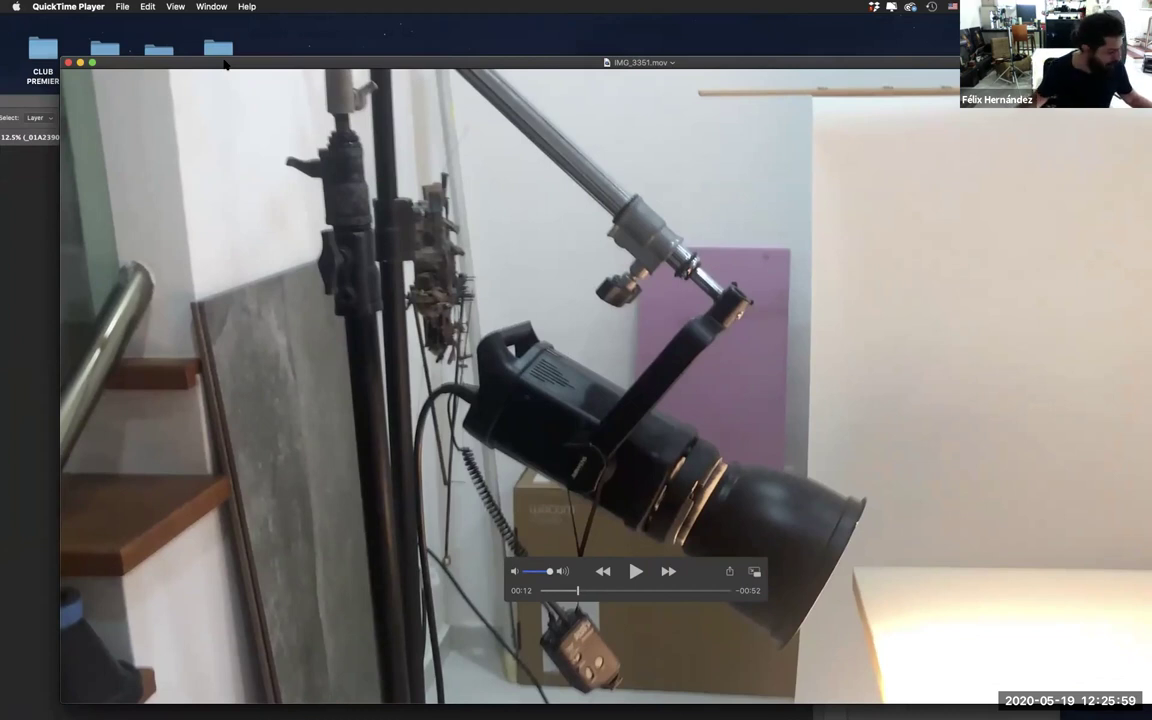
pyautogui.press('super+q')
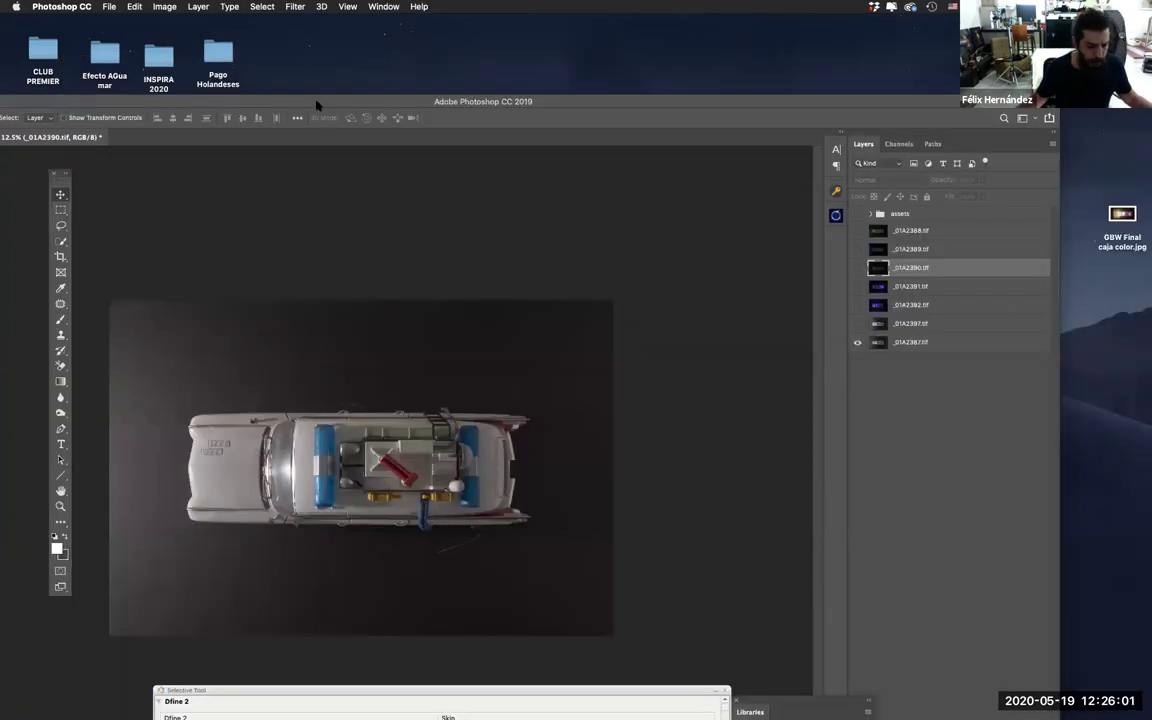
pyautogui.doubleClick(273, 104)
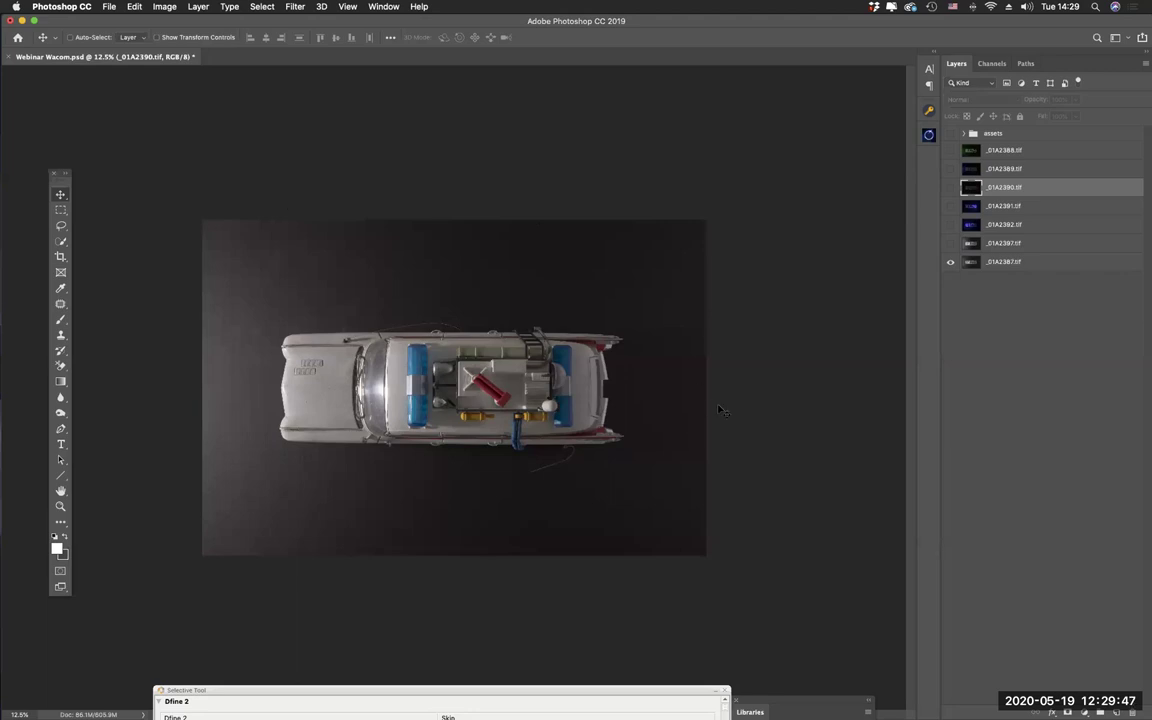
# Step: Collapse the Selective Tool panel and switch to full screen mode with the menu bar, with the car image centred in view
pyautogui.click(716, 690)
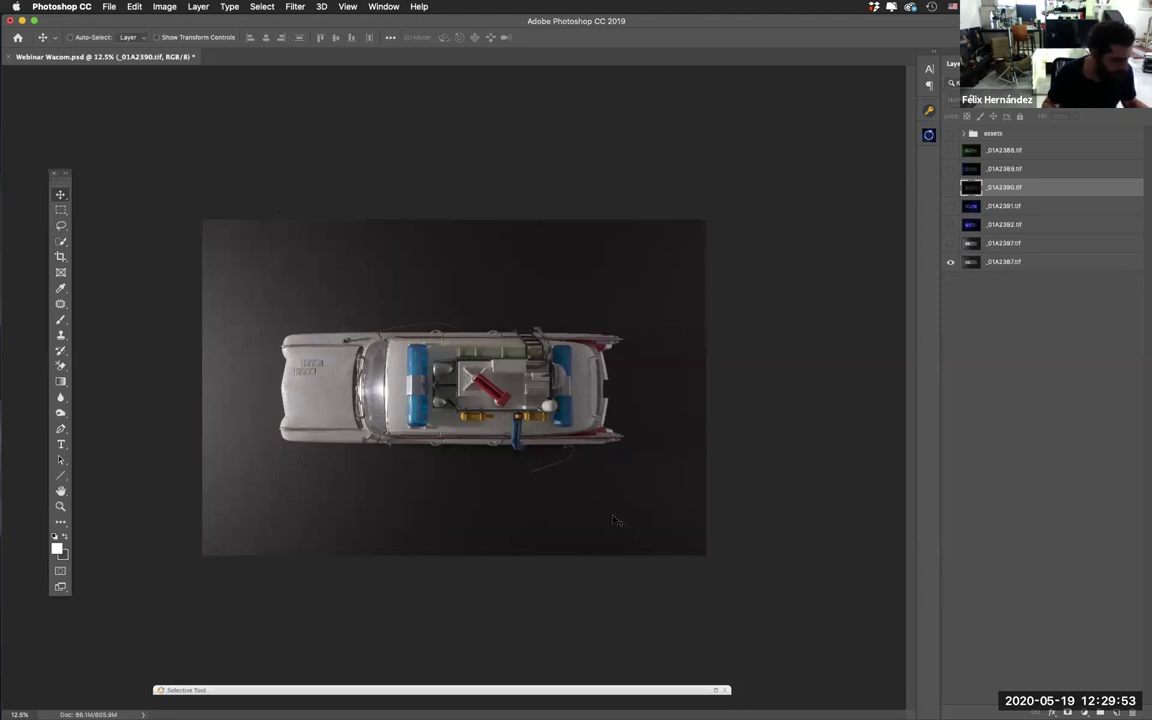
pyautogui.press('f')
pyautogui.hscroll(3, 674, 462)
pyautogui.scroll(-1, 674, 462)
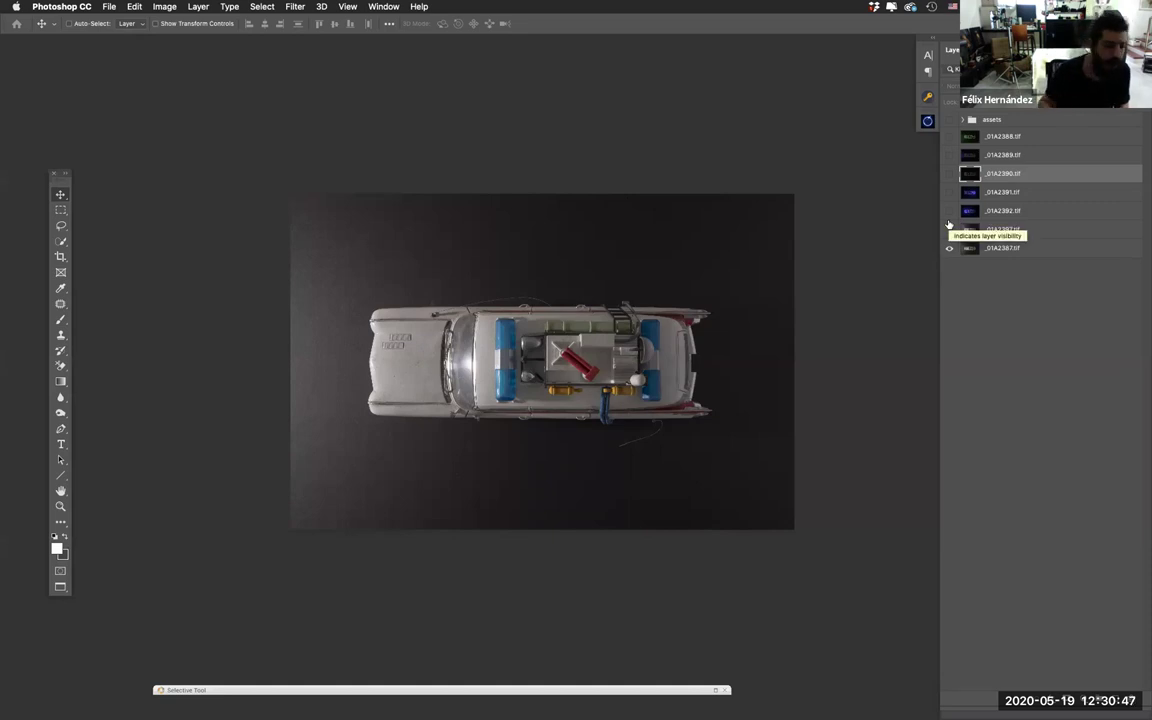
# Step: Review the document's color mode and bits-per-channel options without changing them
pyautogui.click(164, 6)
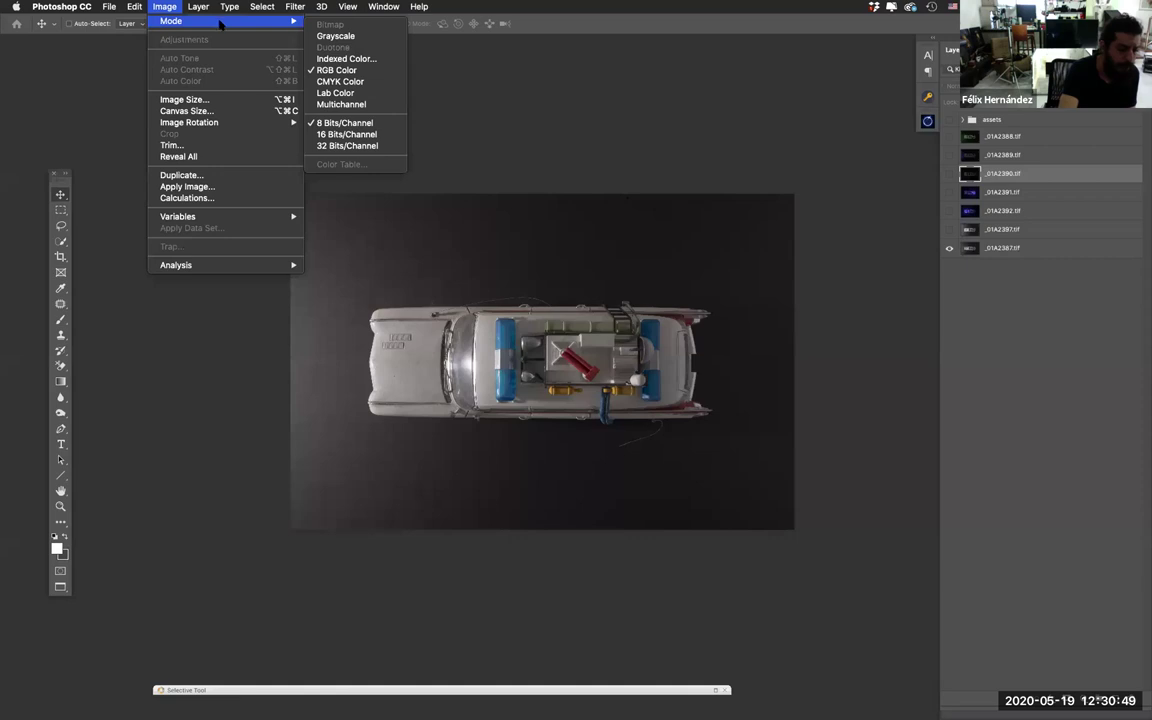
pyautogui.moveTo(286, 22)
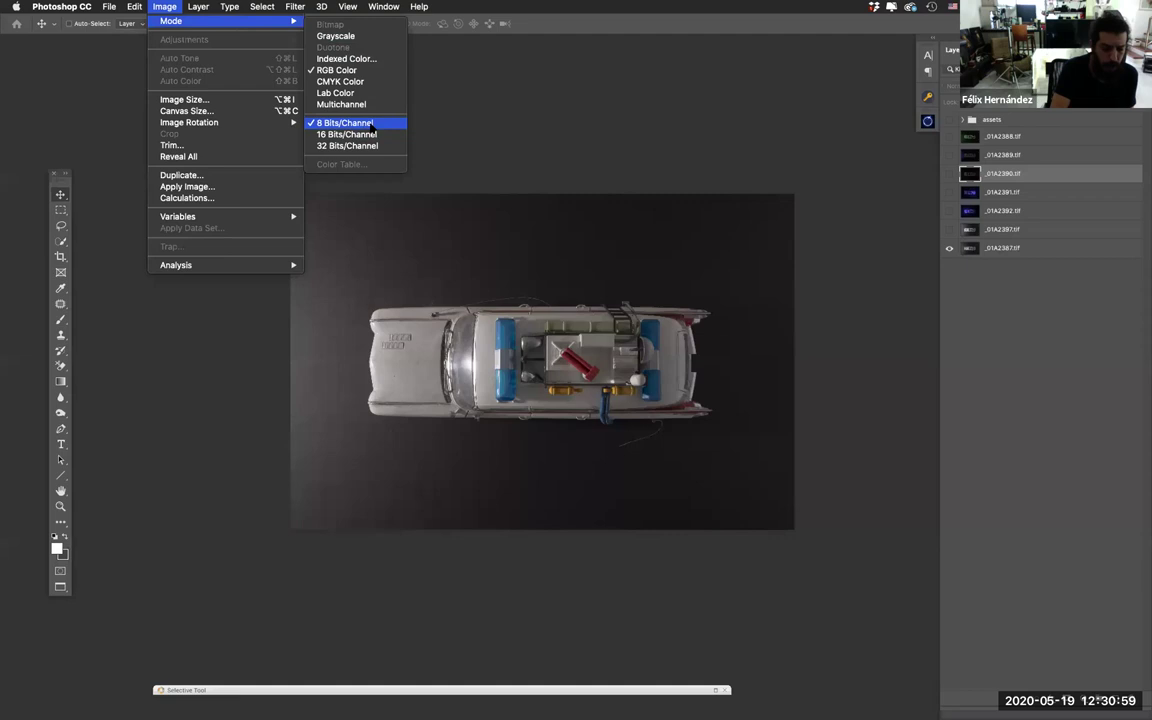
pyautogui.click(856, 238)
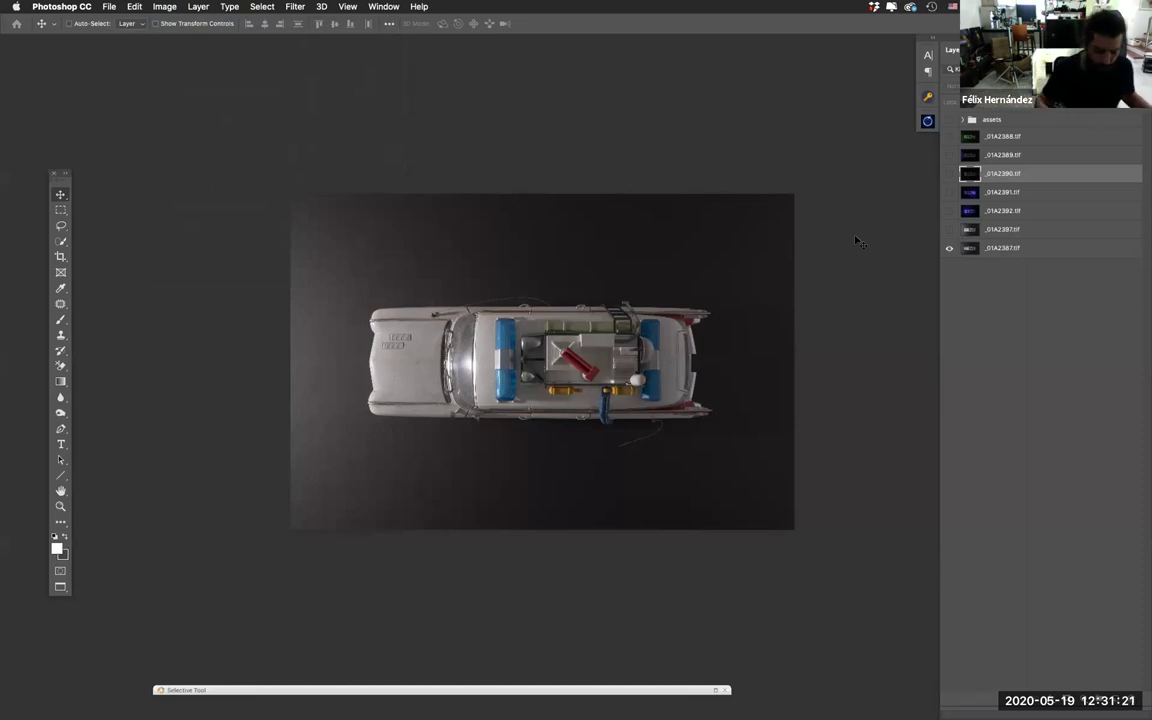
# Step: Hide and reshow the _01A2387.tif base layer, and select it
pyautogui.click(949, 249)
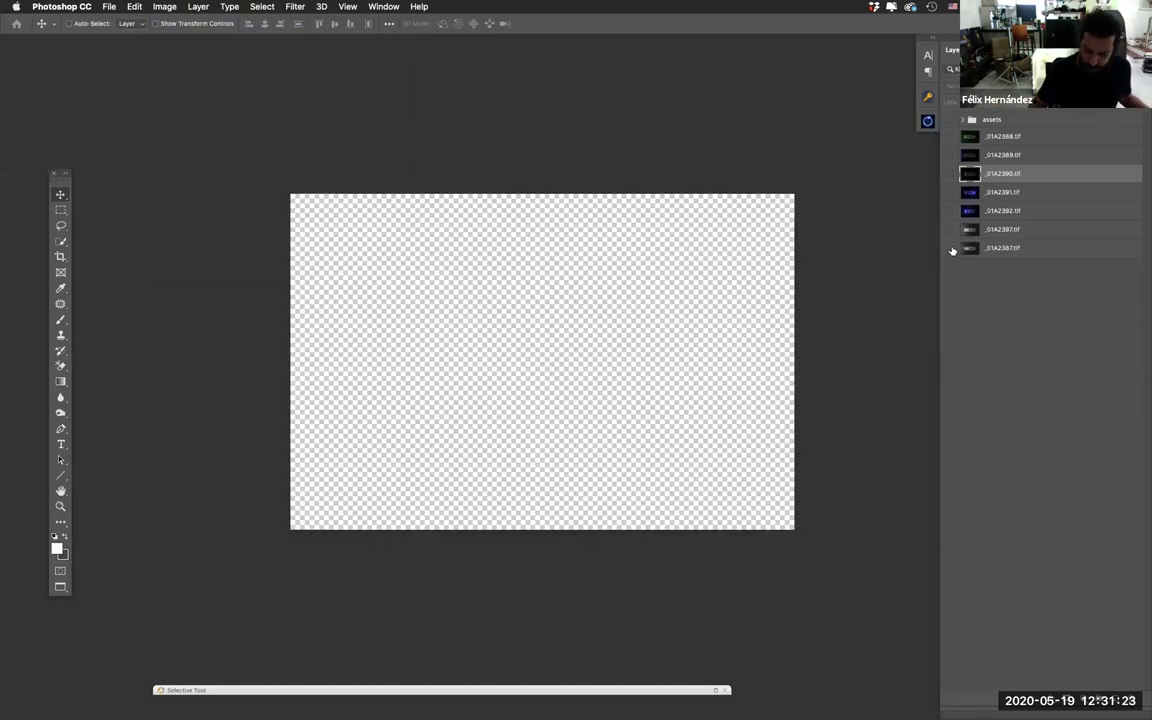
pyautogui.click(951, 249)
pyautogui.click(1019, 249)
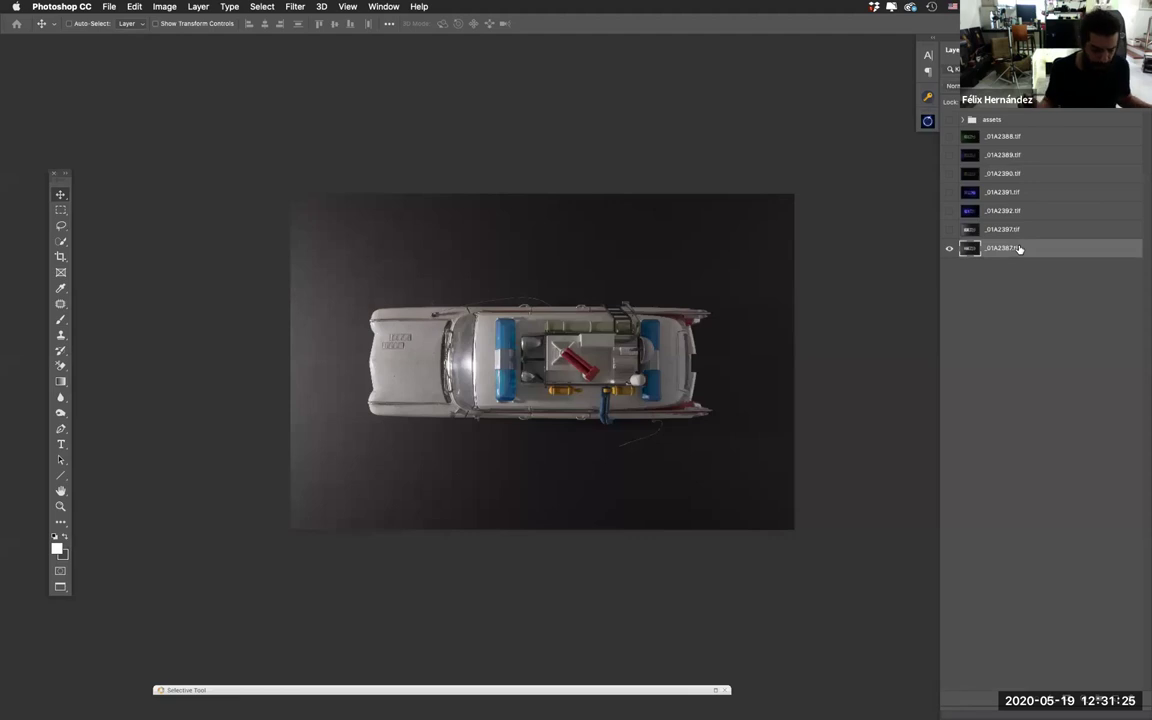
# Step: Toggle the _01A2397.tif layer on and off repeatedly to compare its lighting on the car with _01A2387.tif
pyautogui.click(950, 231)
pyautogui.click(951, 231)
pyautogui.click(951, 231)
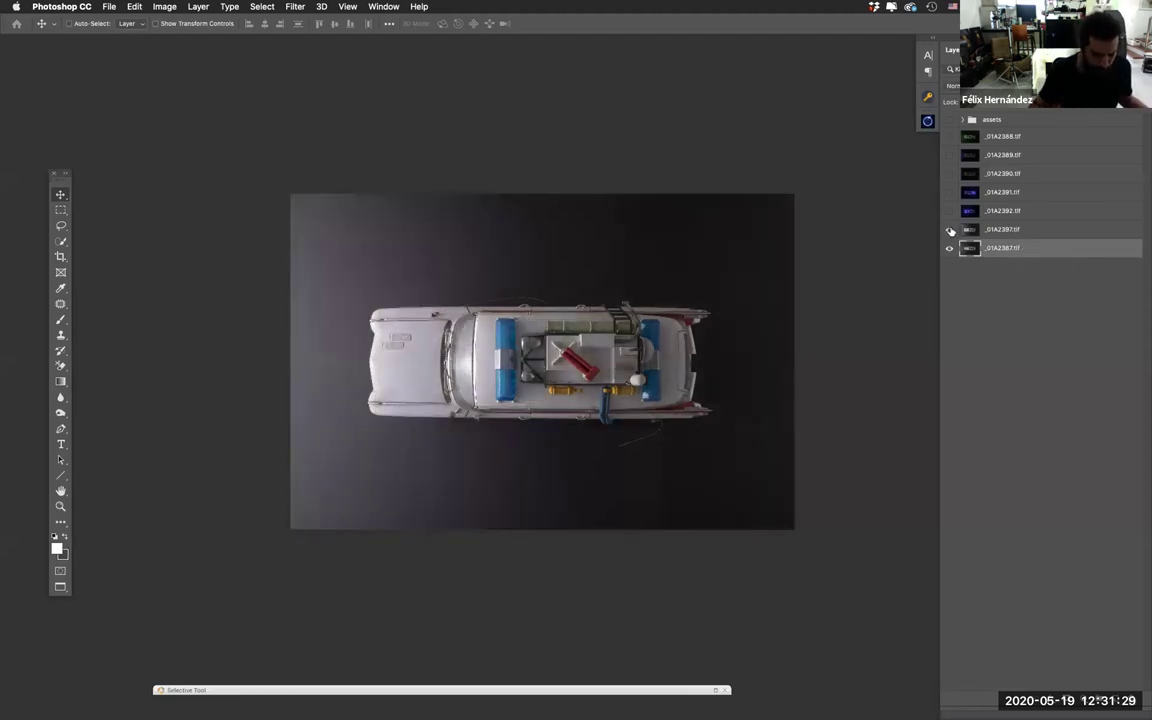
pyautogui.click(951, 231)
pyautogui.click(951, 231)
pyautogui.click(951, 231)
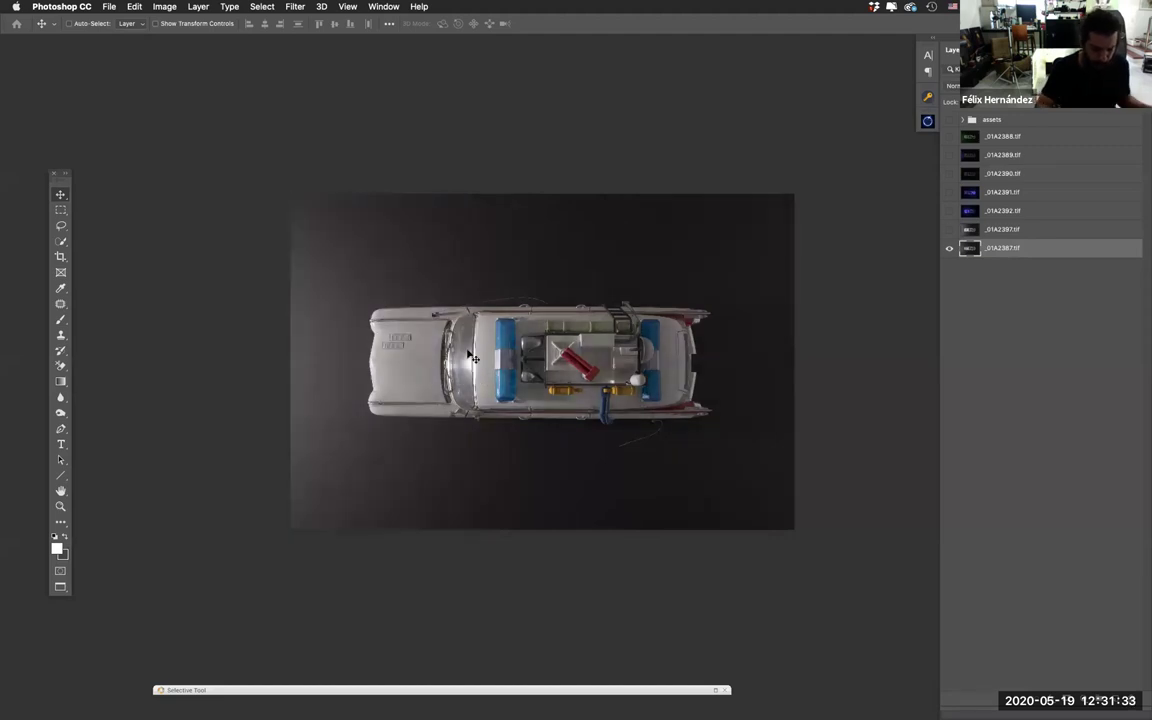
pyautogui.scroll(2, 472, 357)
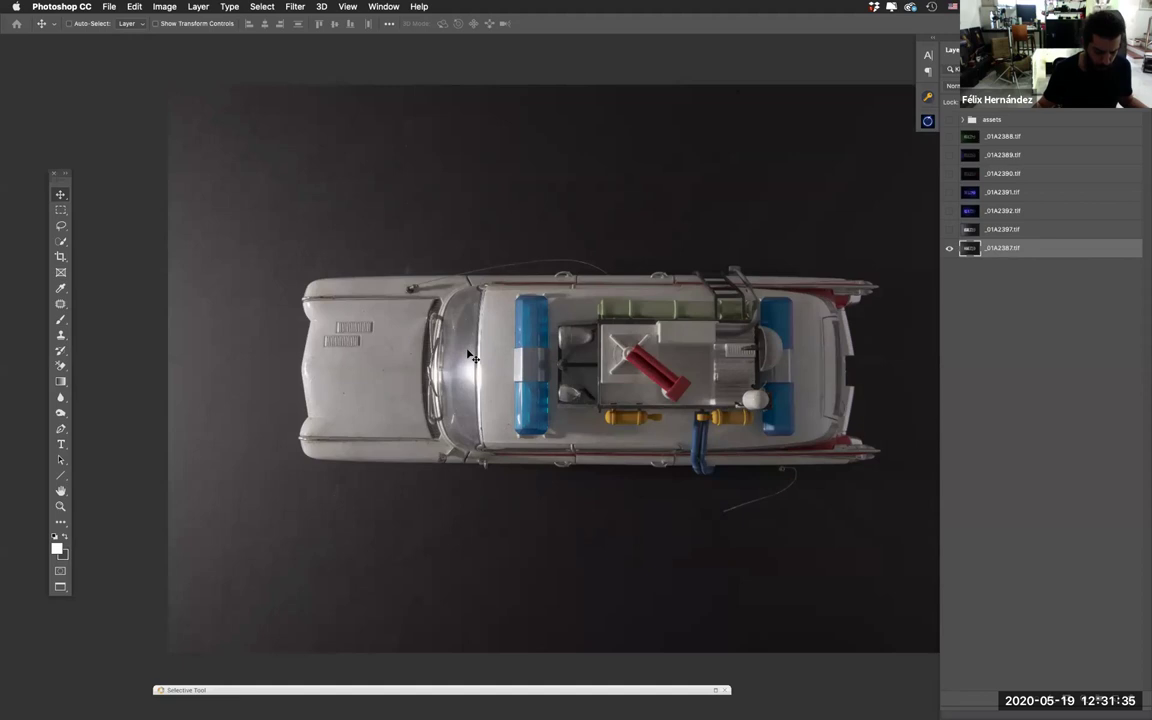
pyautogui.click(950, 231)
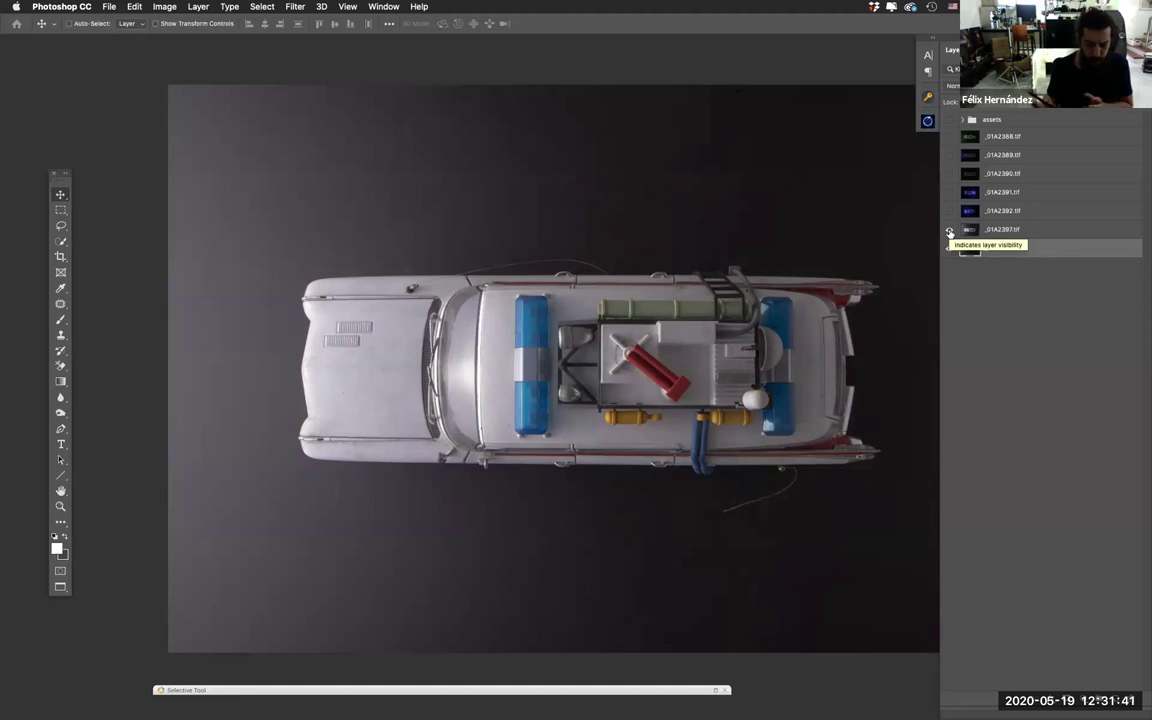
pyautogui.click(949, 231)
pyautogui.click(949, 231)
pyautogui.click(949, 231)
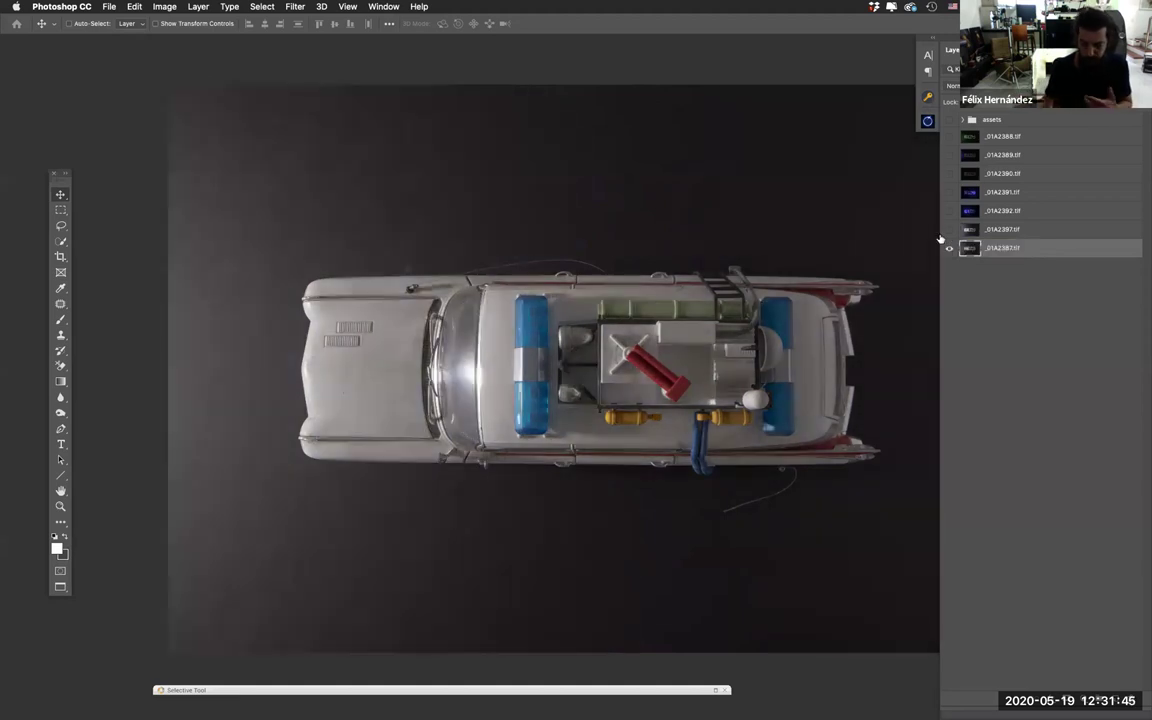
# Step: Reveal the layers one by one from _01A2397.tif up to _01A2388.tif to examine each light, and hide all except _01A2387.tif
pyautogui.click(950, 231)
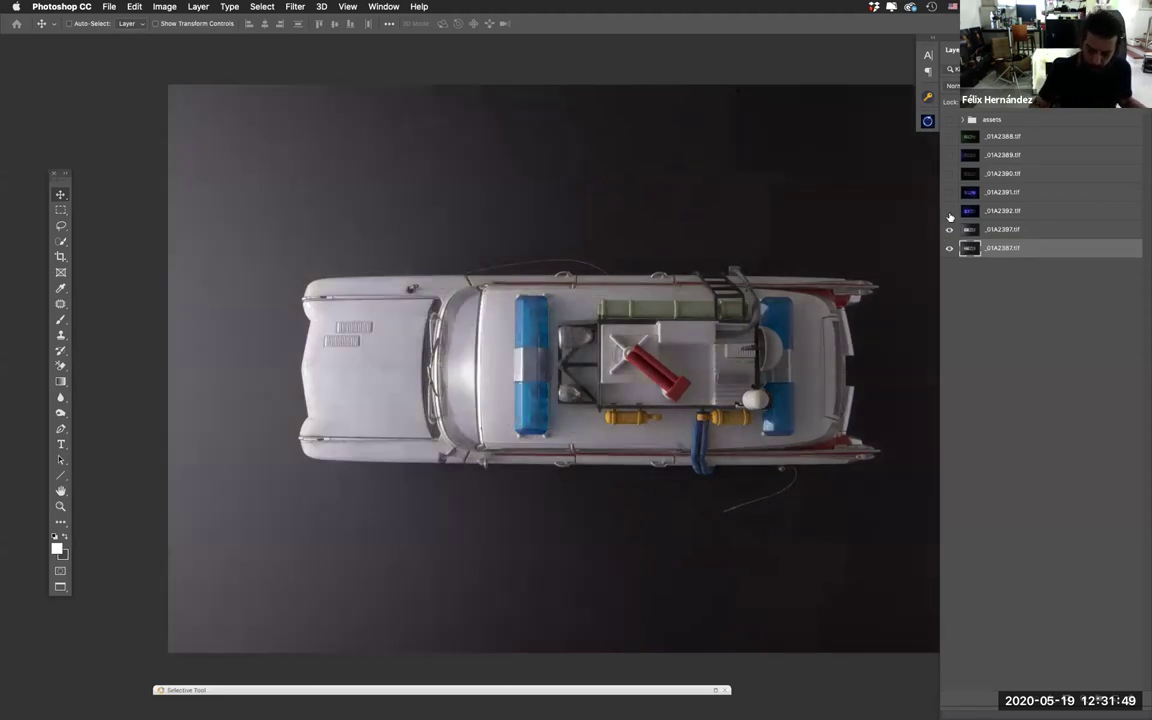
pyautogui.click(949, 211)
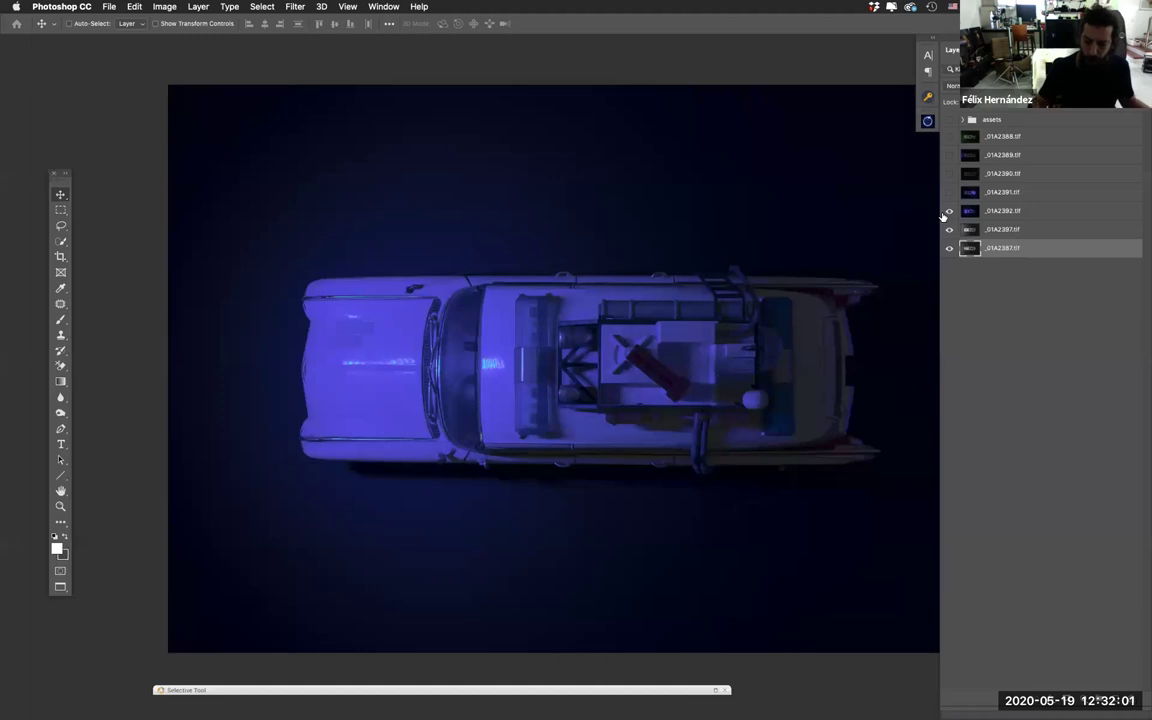
pyautogui.click(949, 192)
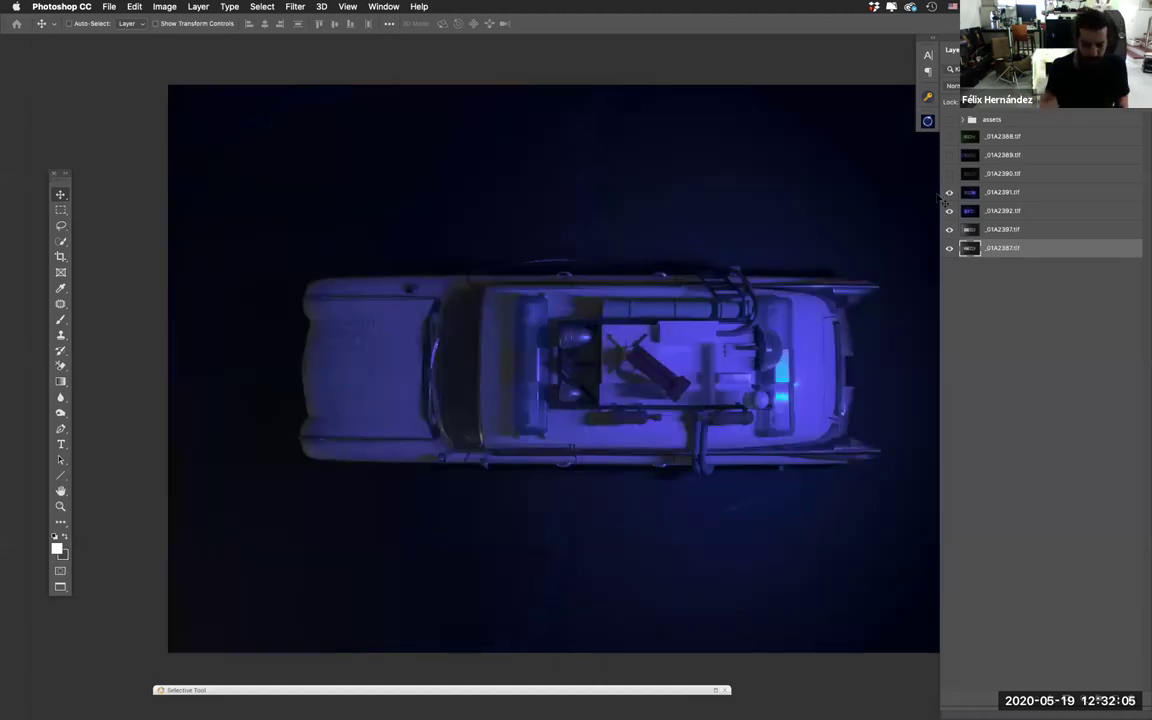
pyautogui.click(949, 173)
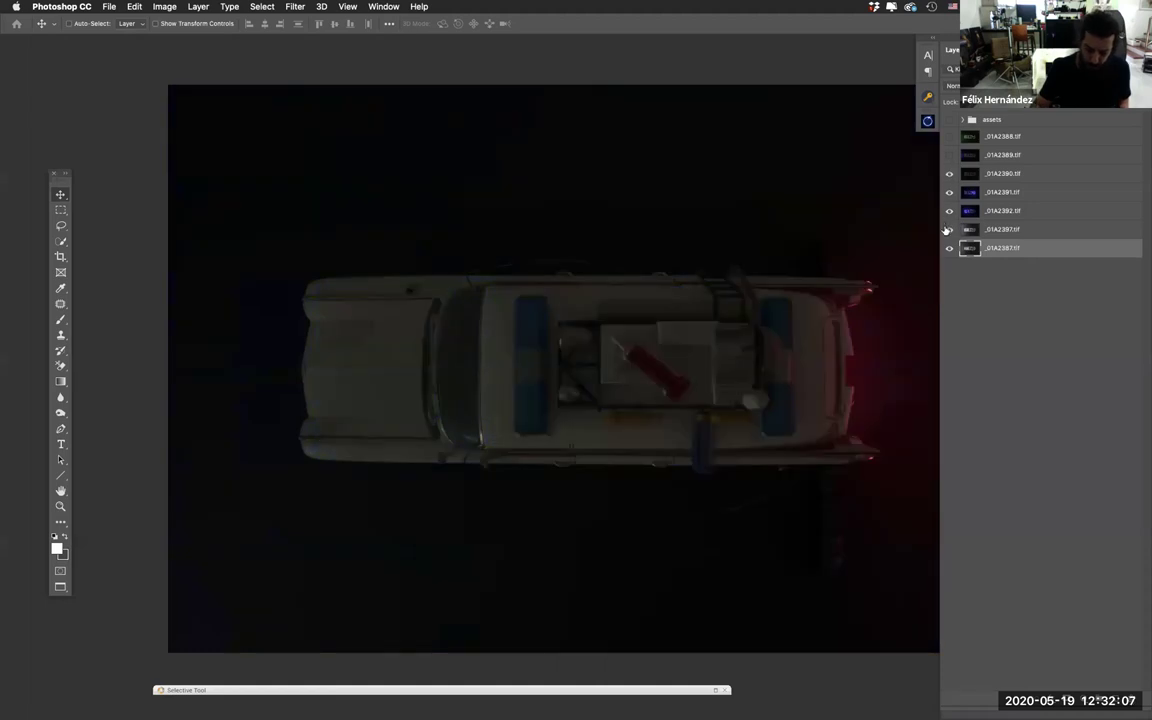
pyautogui.click(1008, 176)
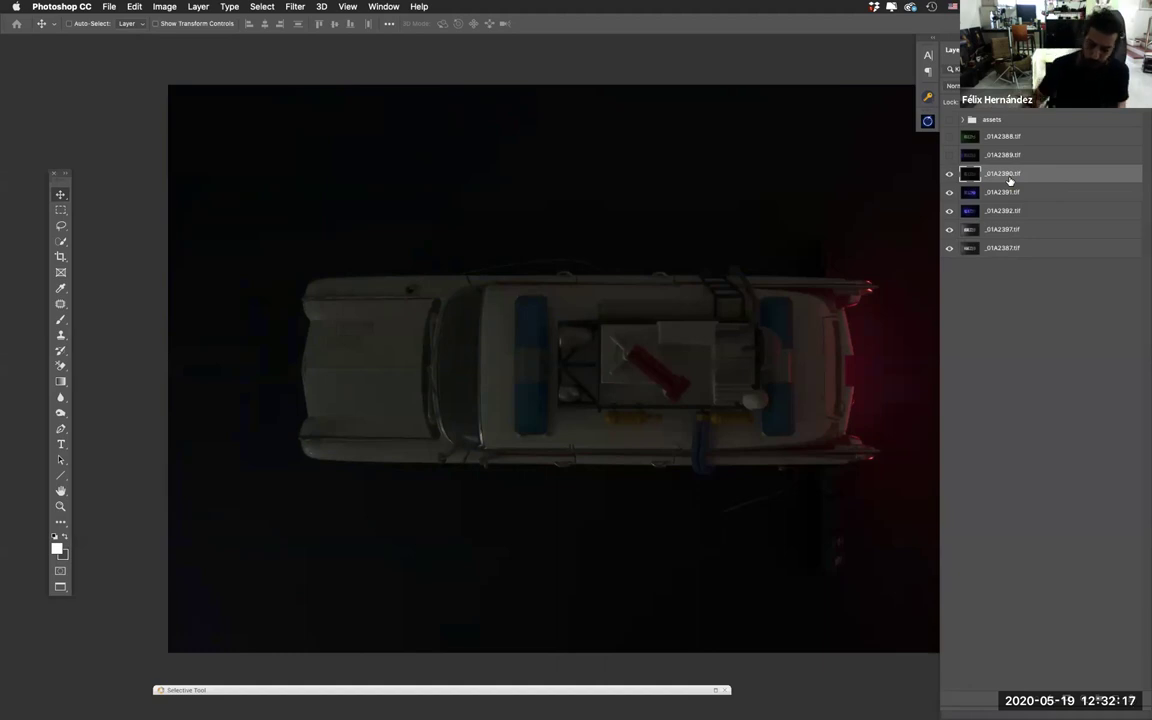
pyautogui.click(998, 155)
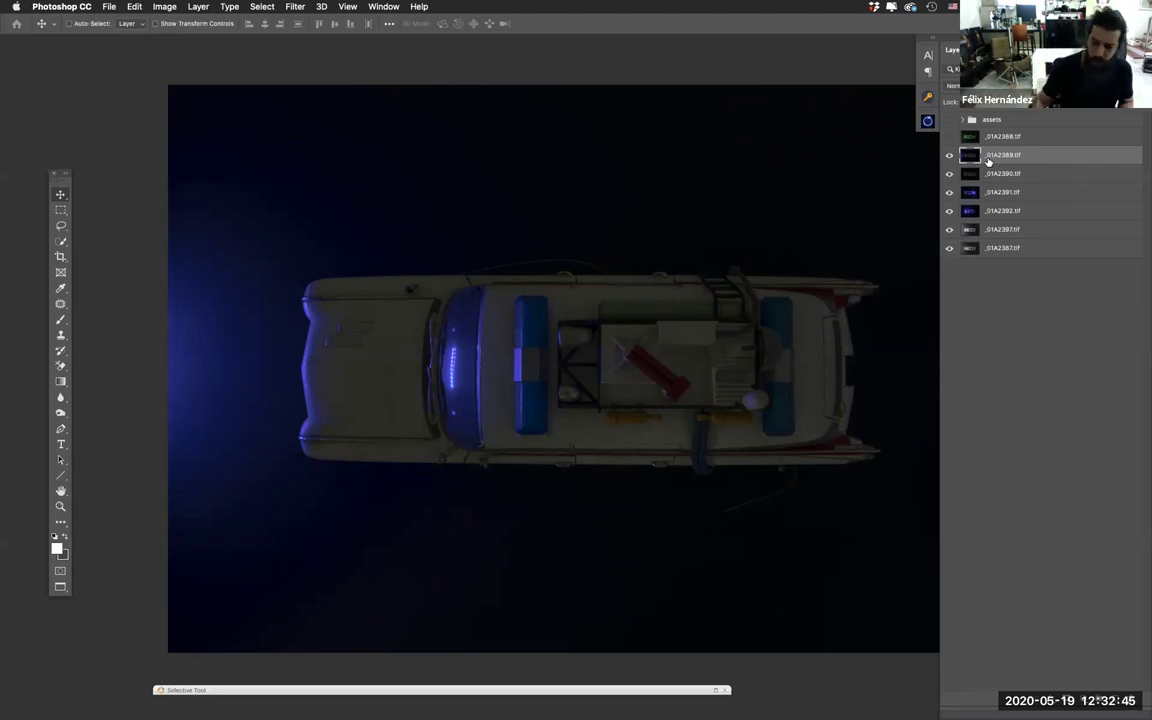
pyautogui.click(949, 136)
pyautogui.click(1000, 134)
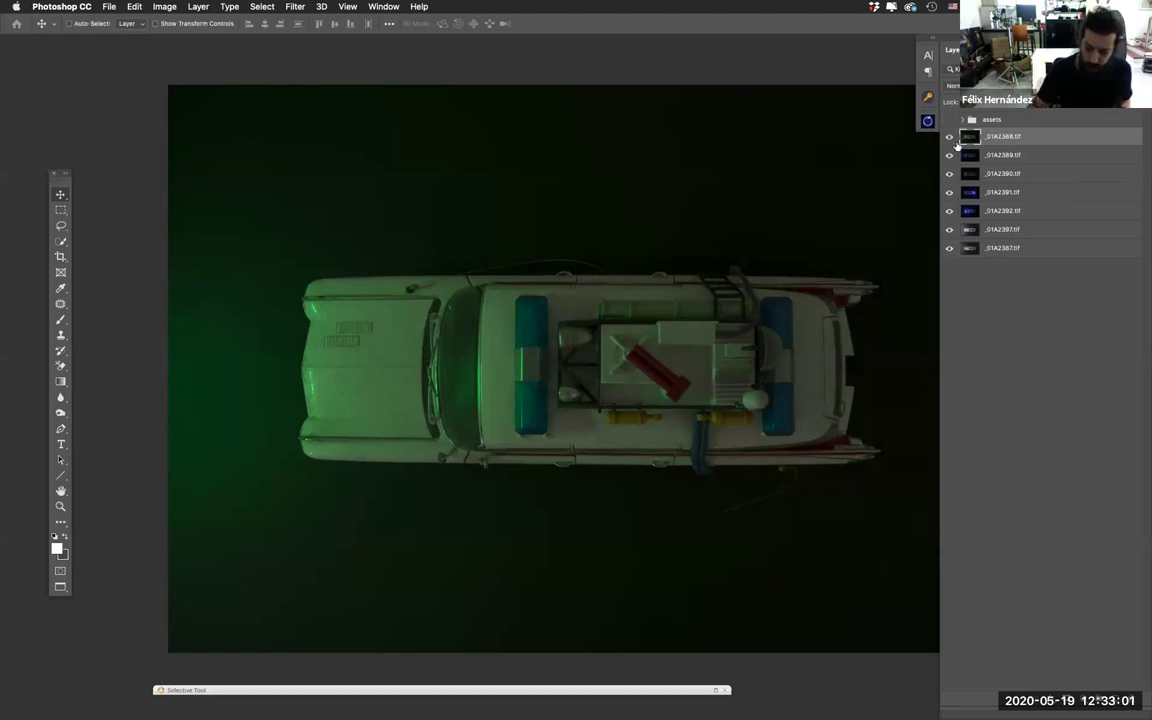
pyautogui.moveTo(949, 141); pyautogui.dragTo(950, 249)
pyautogui.click(951, 248)
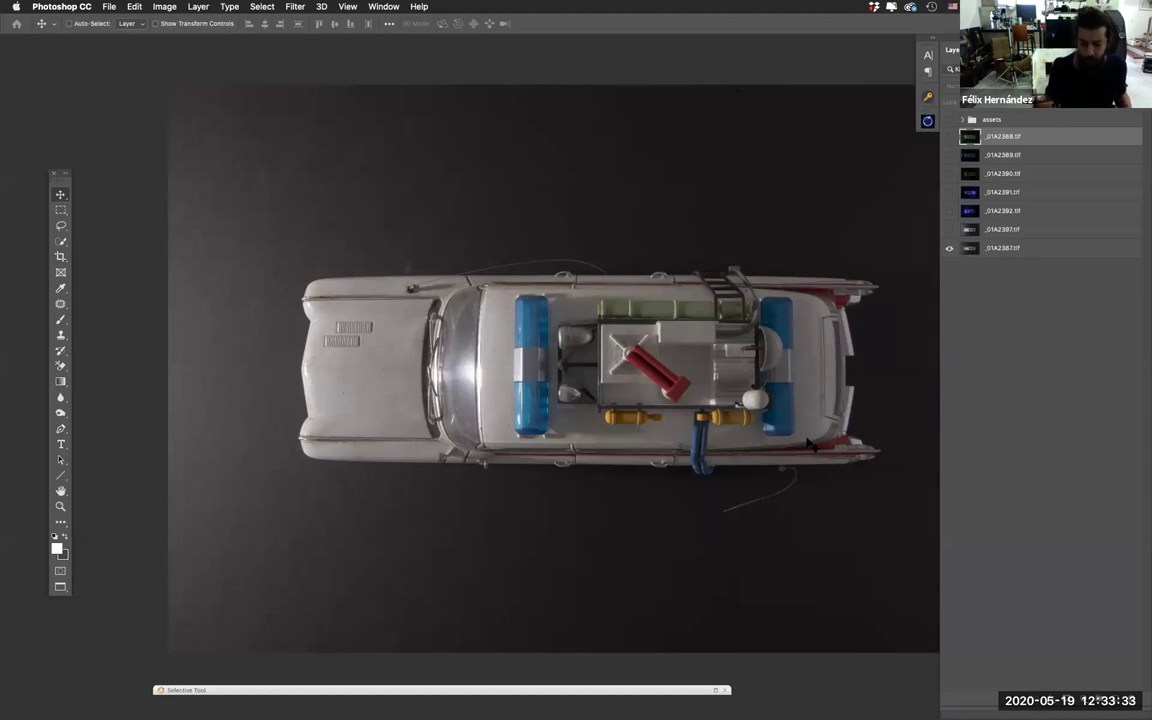
# Step: Turn on the visibility of all the .tif photo layers from _01A2397.tif up to _01A2388.tif
pyautogui.moveTo(770, 507); pyautogui.dragTo(720, 503)
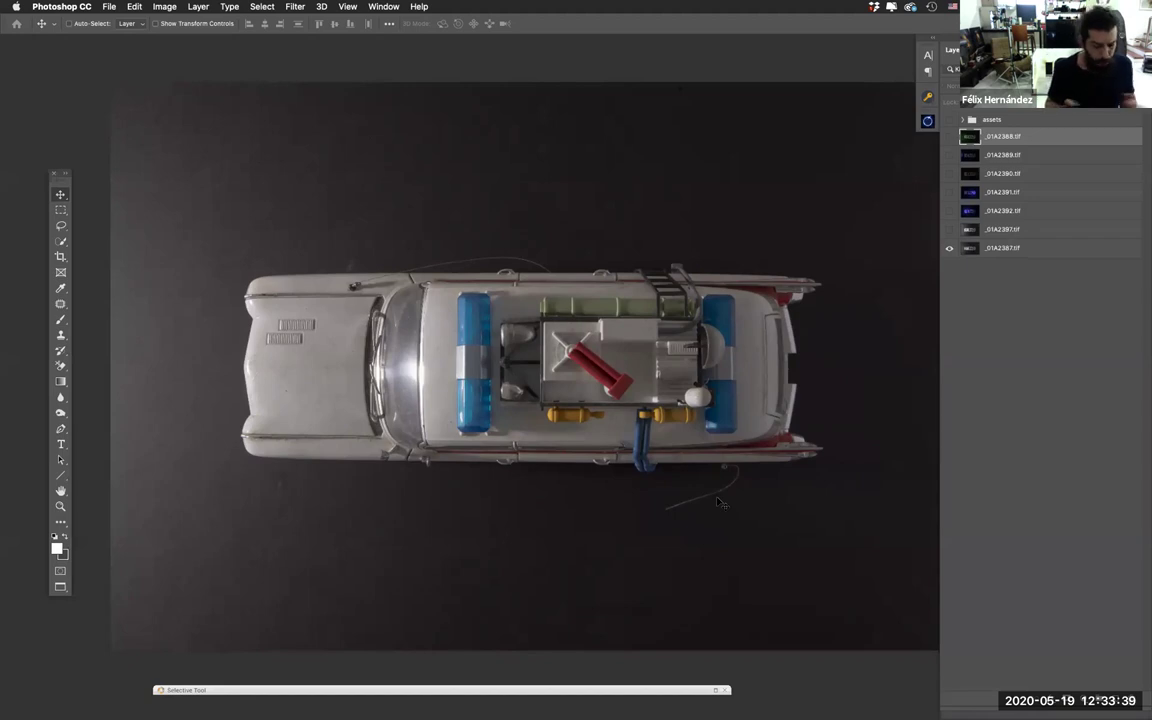
pyautogui.click(950, 232)
pyautogui.click(950, 232)
pyautogui.click(949, 211)
pyautogui.click(990, 211)
pyautogui.click(949, 192)
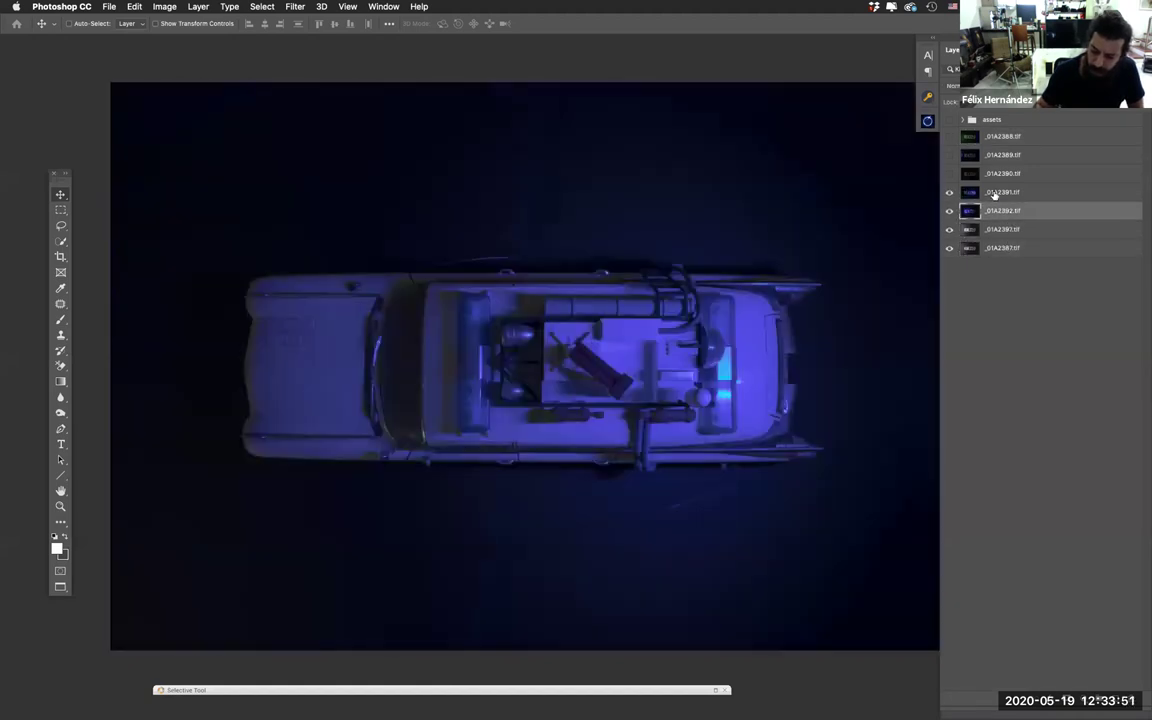
pyautogui.click(949, 173)
pyautogui.click(949, 155)
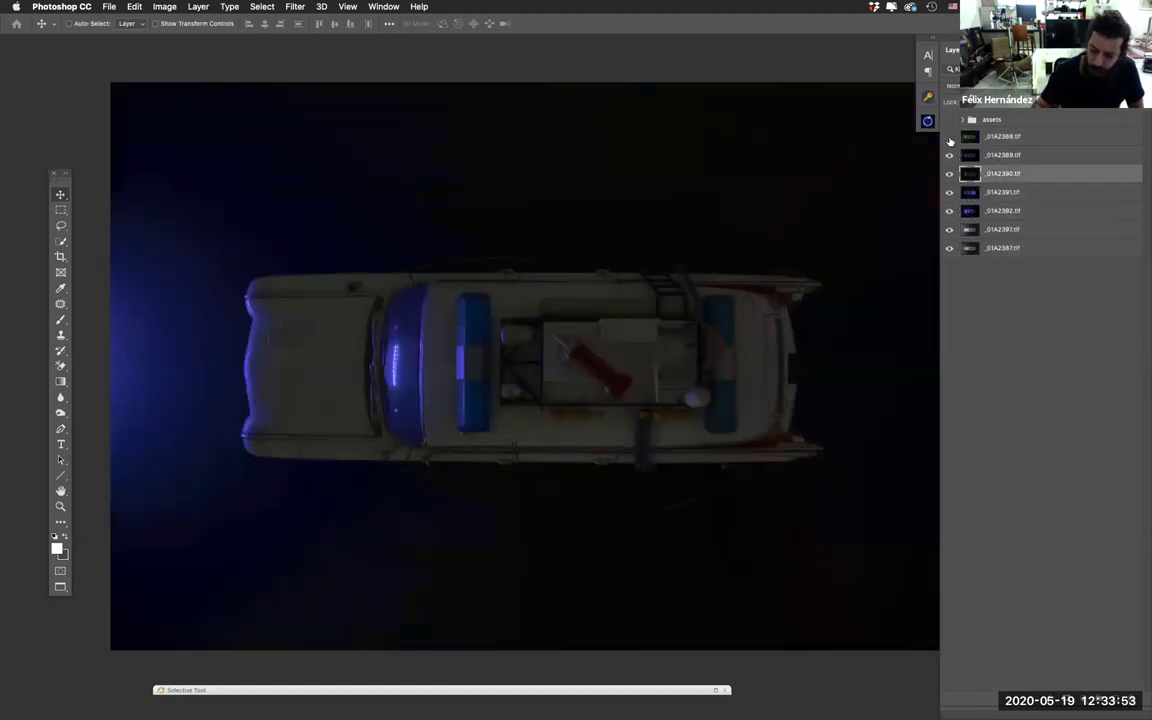
pyautogui.click(950, 137)
pyautogui.moveTo(950, 137); pyautogui.dragTo(950, 175)
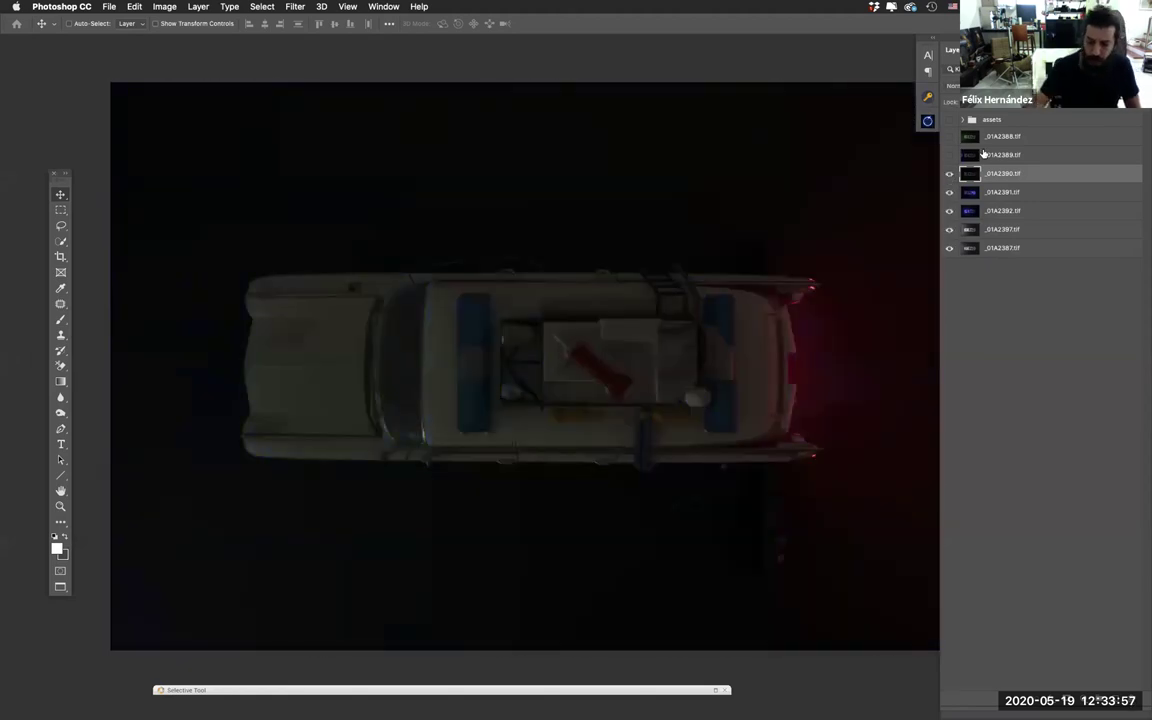
pyautogui.moveTo(1000, 192); pyautogui.dragTo(950, 137)
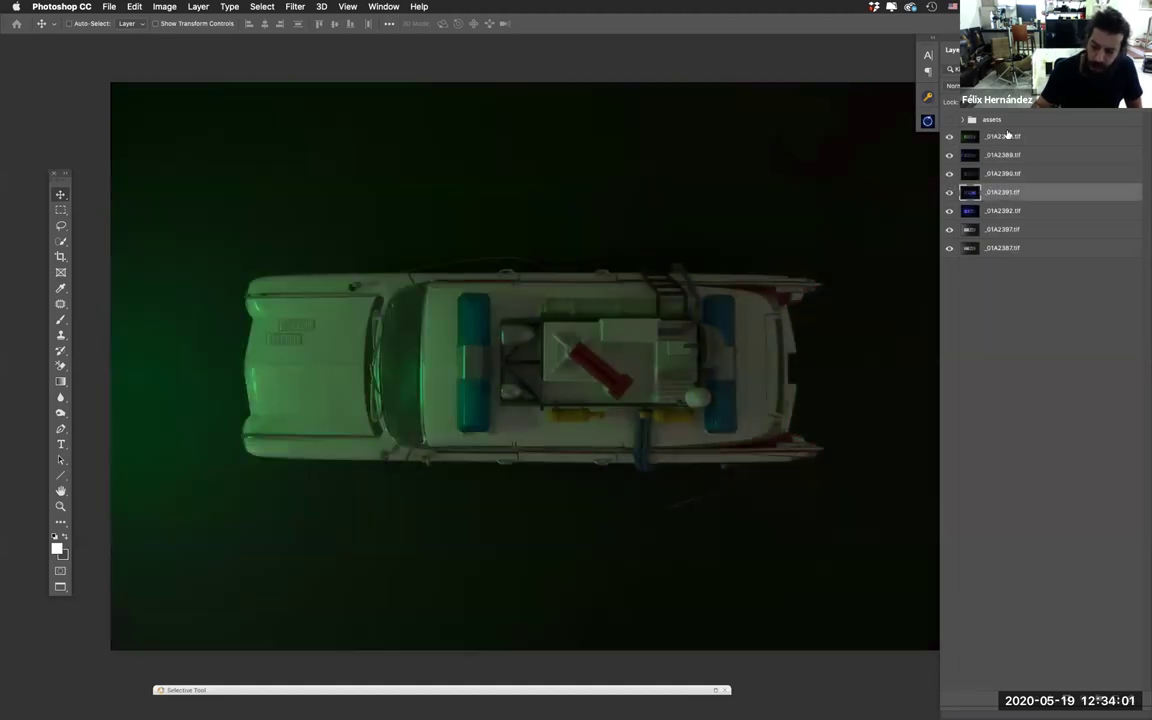
pyautogui.click(1004, 140)
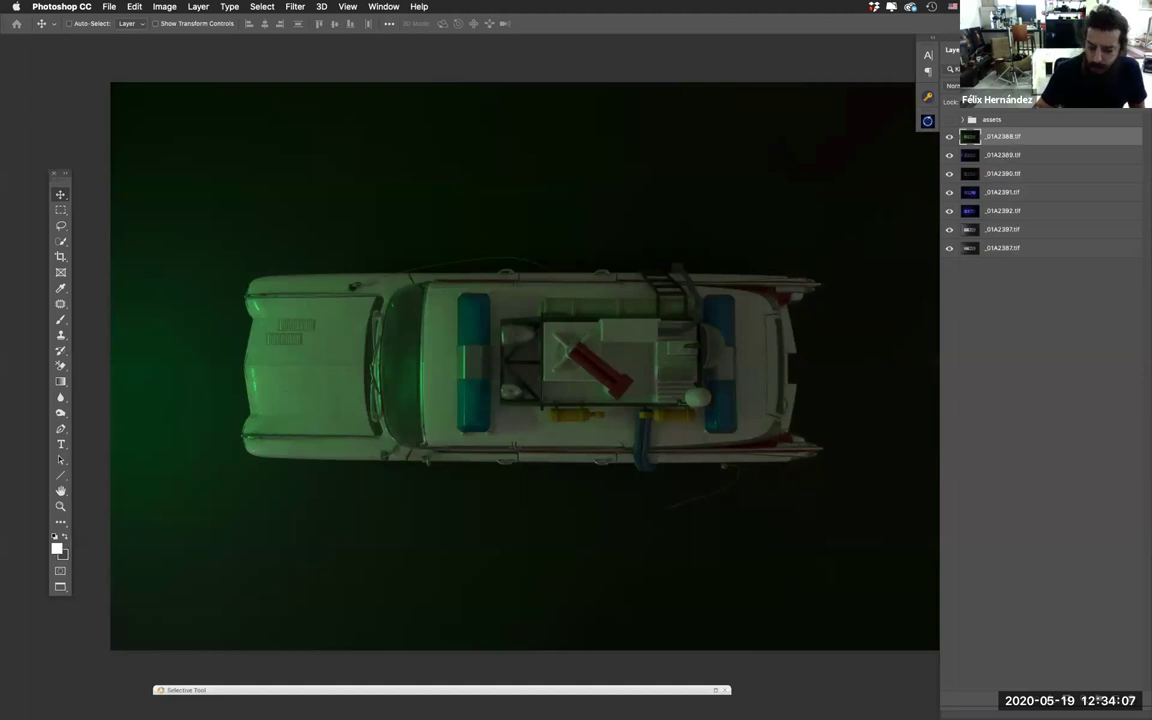
pyautogui.click(962, 86)
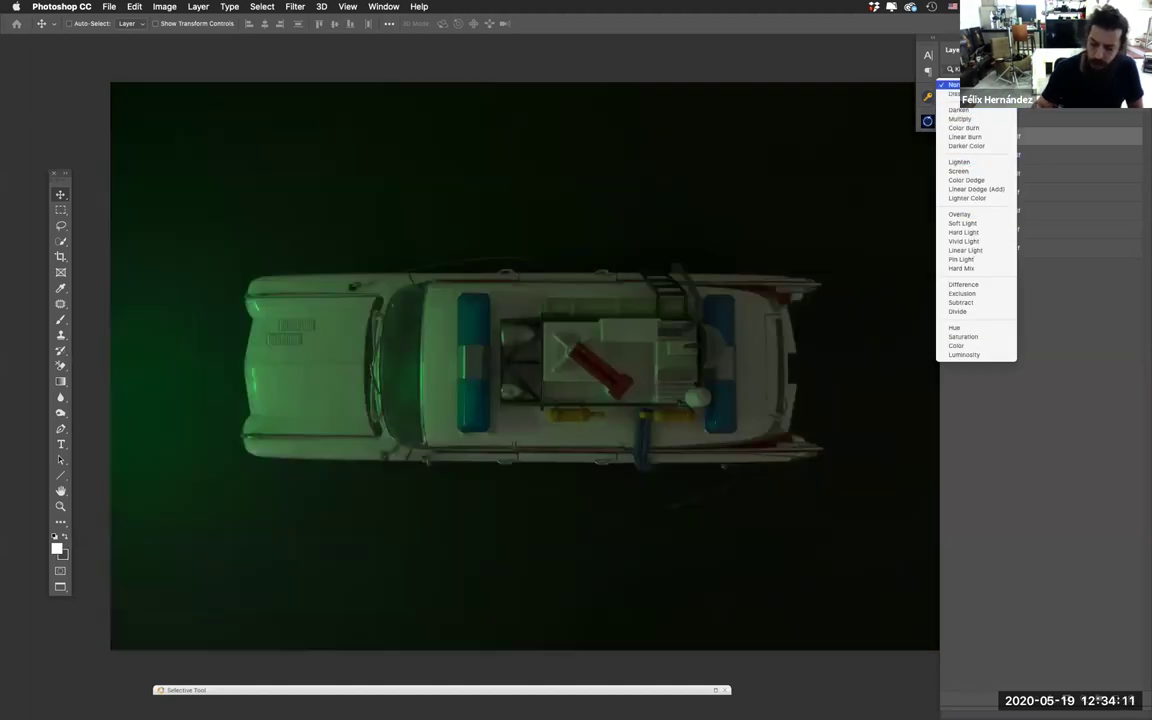
pyautogui.click(960, 162)
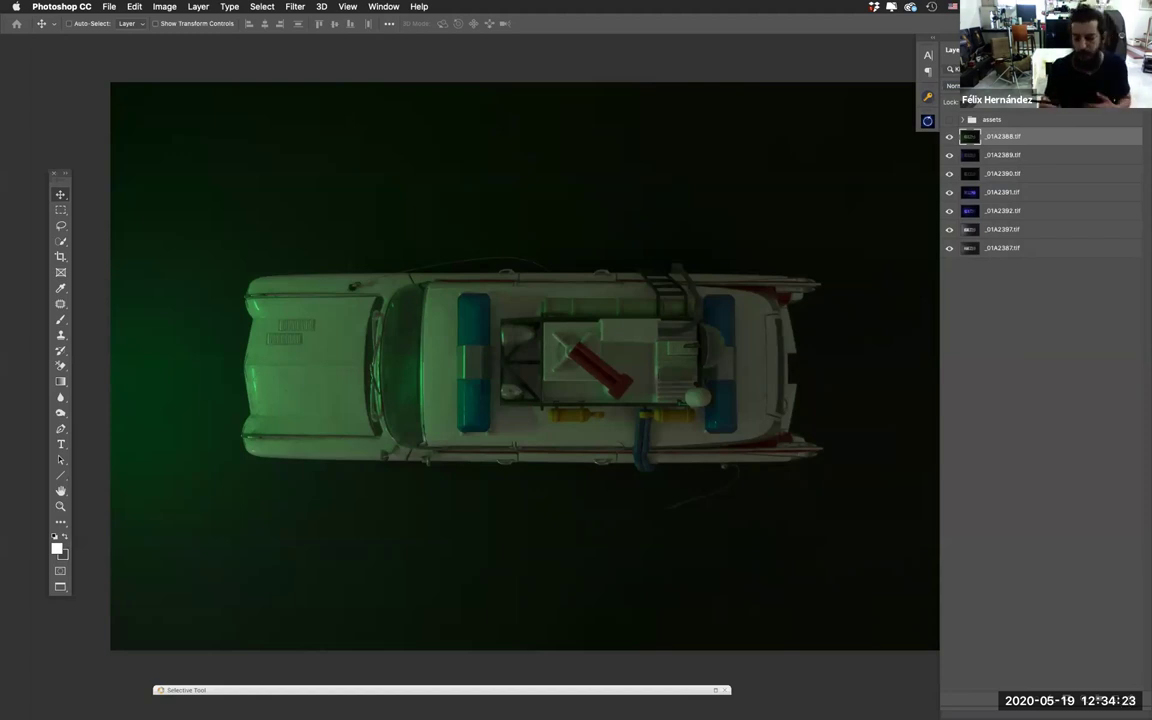
# Step: Hide the photo layers from _01A2388.tif down to _01A2392.tif, keeping _01A2397.tif visible above _01A2387.tif, and select _01A2397.tif
pyautogui.moveTo(949, 138); pyautogui.dragTo(950, 229)
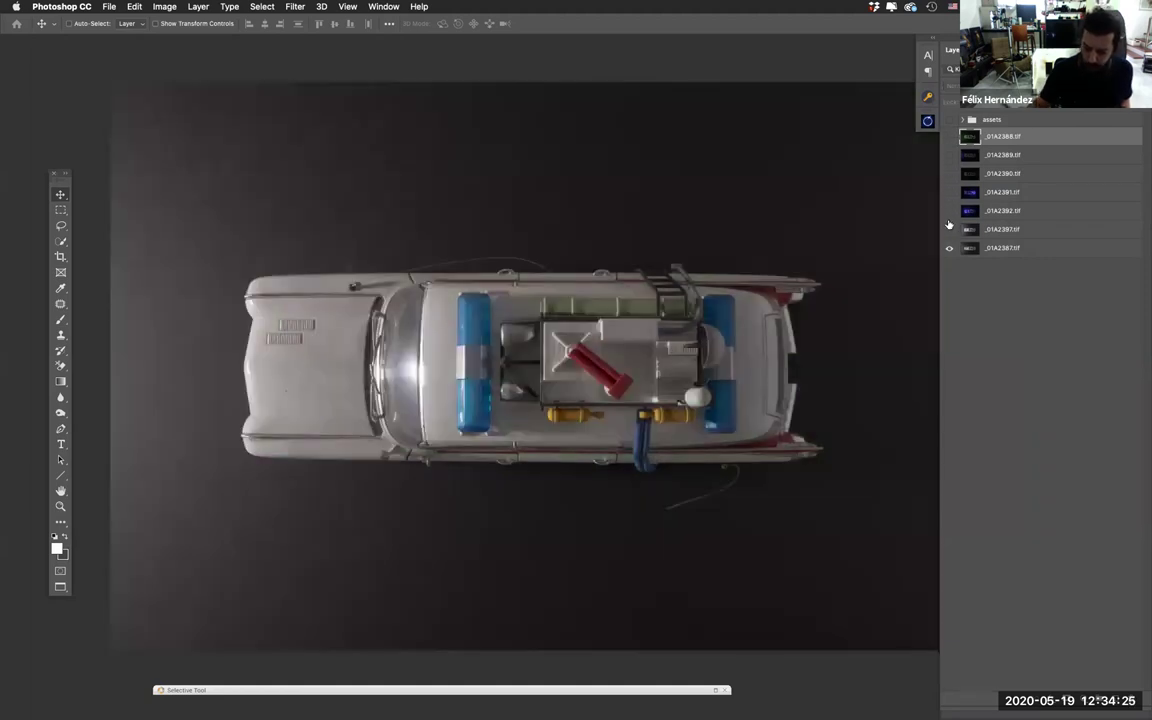
pyautogui.click(950, 230)
pyautogui.click(1016, 232)
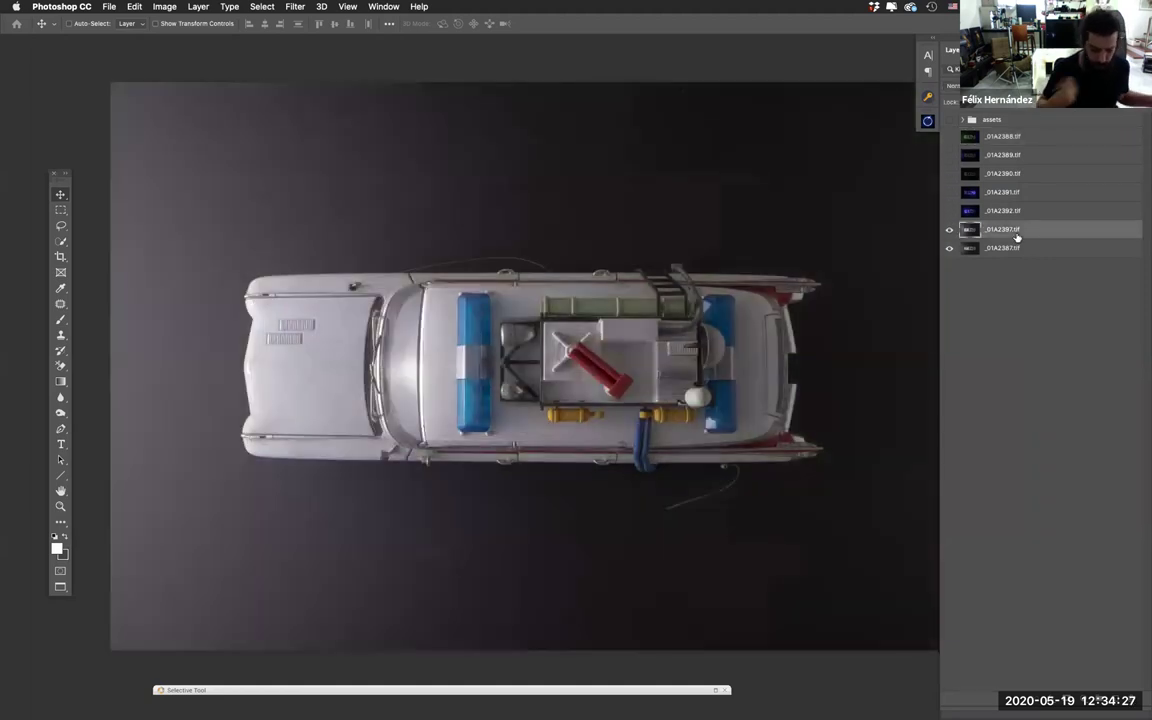
# Step: Switch _01A2397.tif off and on several times to compare its windshield reflection with the base photo
pyautogui.click(949, 230)
pyautogui.click(949, 230)
pyautogui.click(949, 231)
pyautogui.click(949, 231)
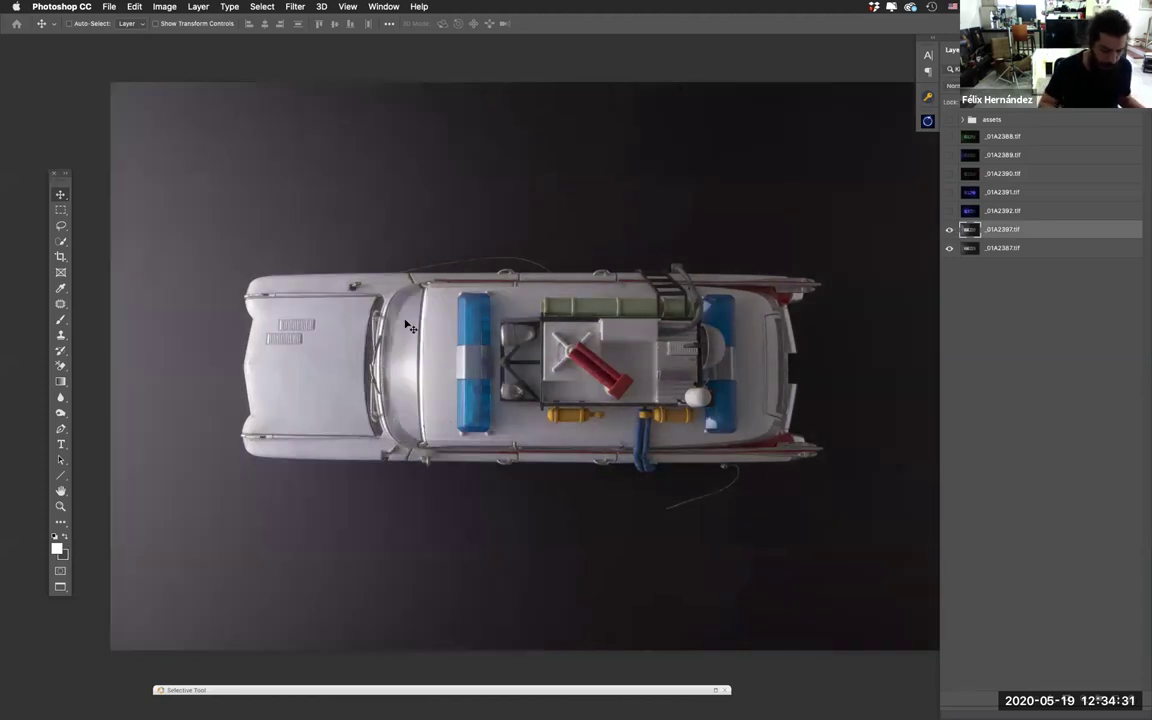
pyautogui.click(949, 231)
pyautogui.click(949, 231)
pyautogui.click(949, 231)
pyautogui.click(949, 231)
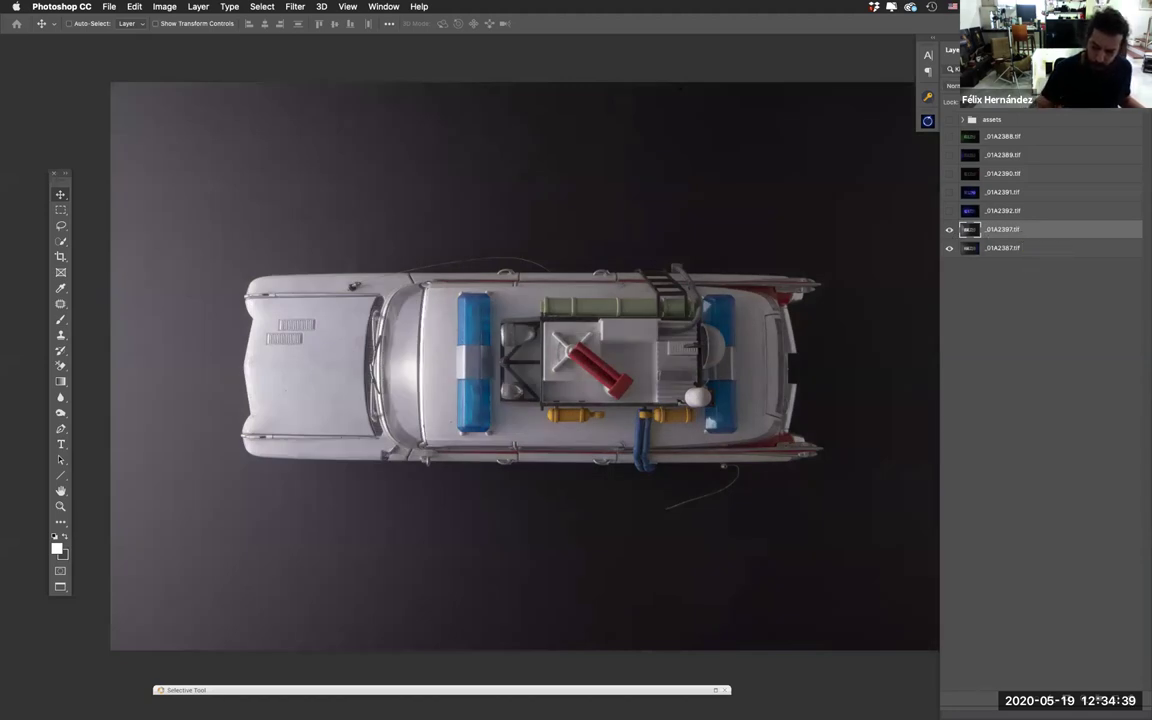
# Step: Set the blending mode of _01A2397.tif to Lighter Color, and toggle the layer repeatedly to compare the blend with the base photo
pyautogui.click(955, 85)
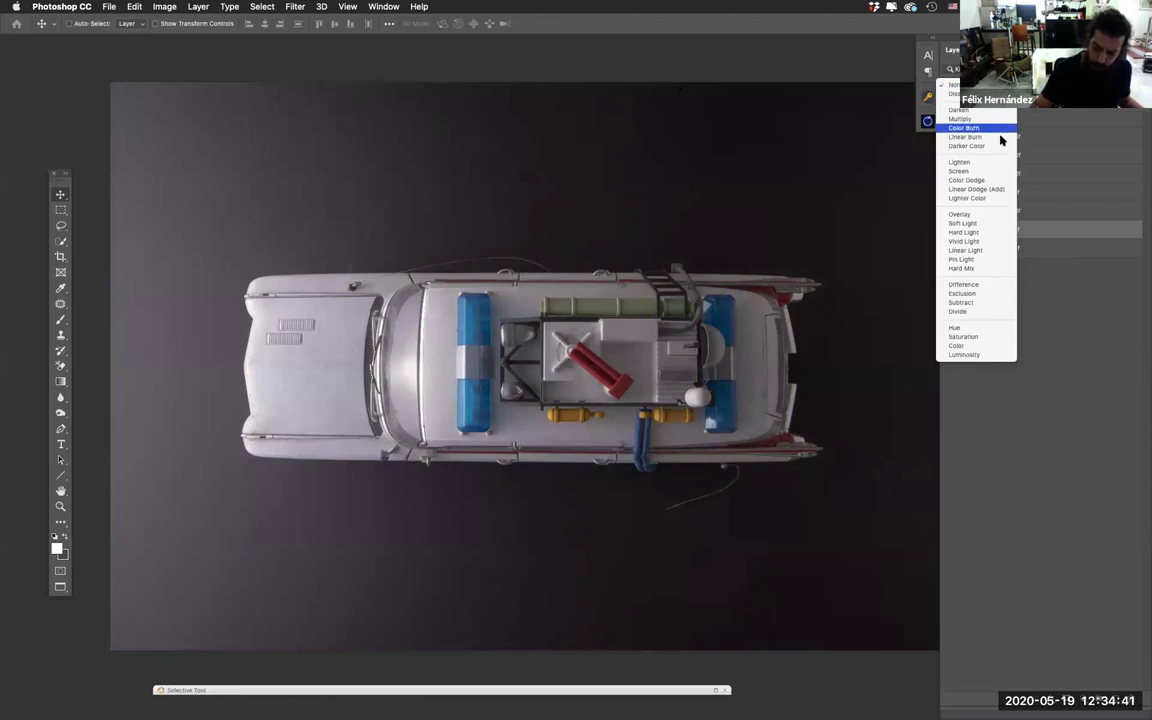
pyautogui.click(982, 198)
pyautogui.click(951, 230)
pyautogui.click(951, 231)
pyautogui.click(951, 231)
pyautogui.click(951, 231)
pyautogui.click(951, 231)
pyautogui.click(951, 231)
pyautogui.click(951, 231)
pyautogui.click(951, 231)
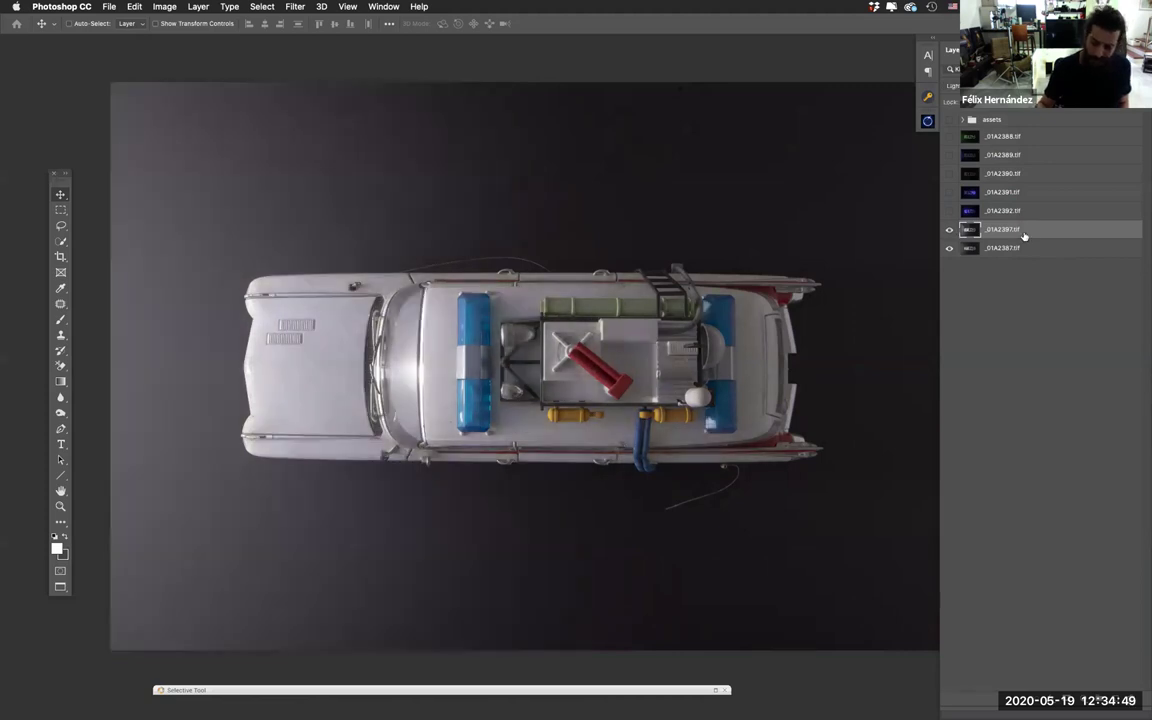
pyautogui.click(949, 232)
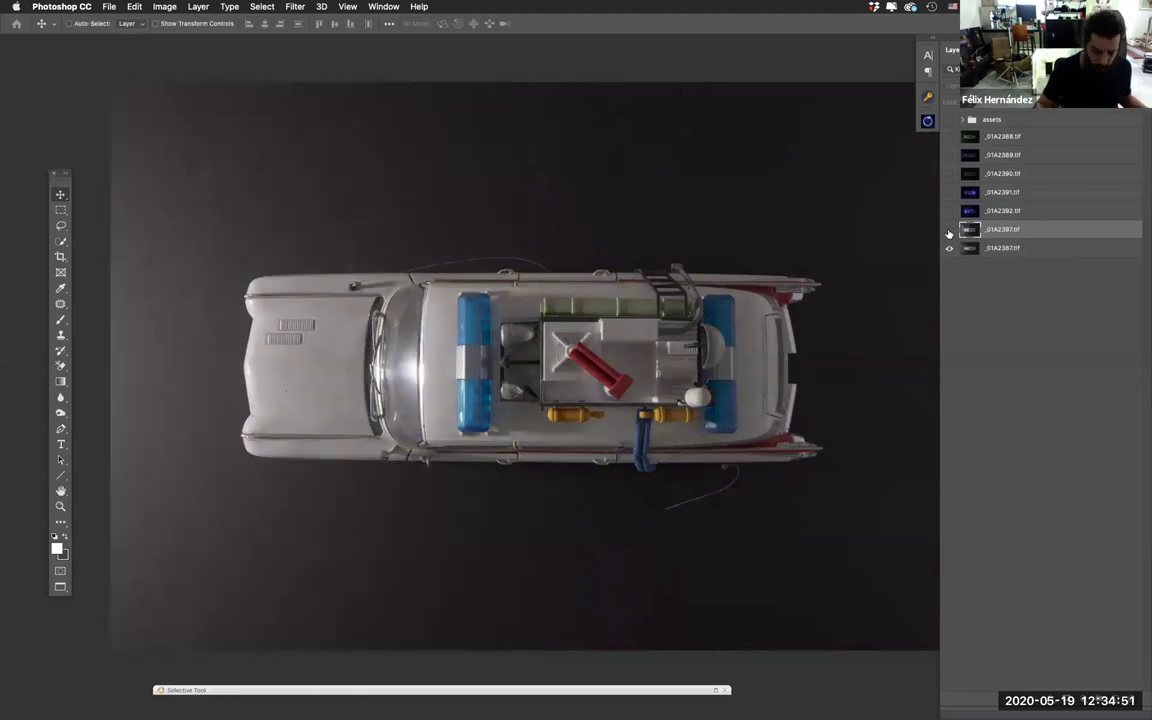
pyautogui.click(949, 232)
pyautogui.click(949, 232)
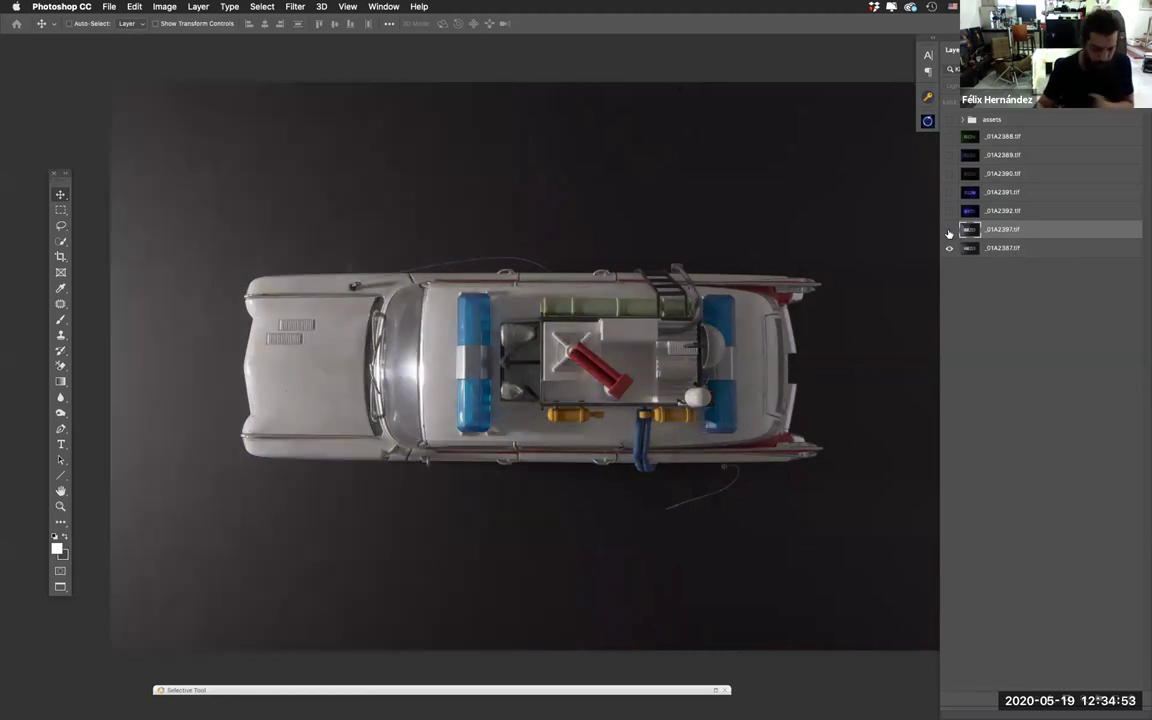
pyautogui.click(949, 232)
pyautogui.click(949, 232)
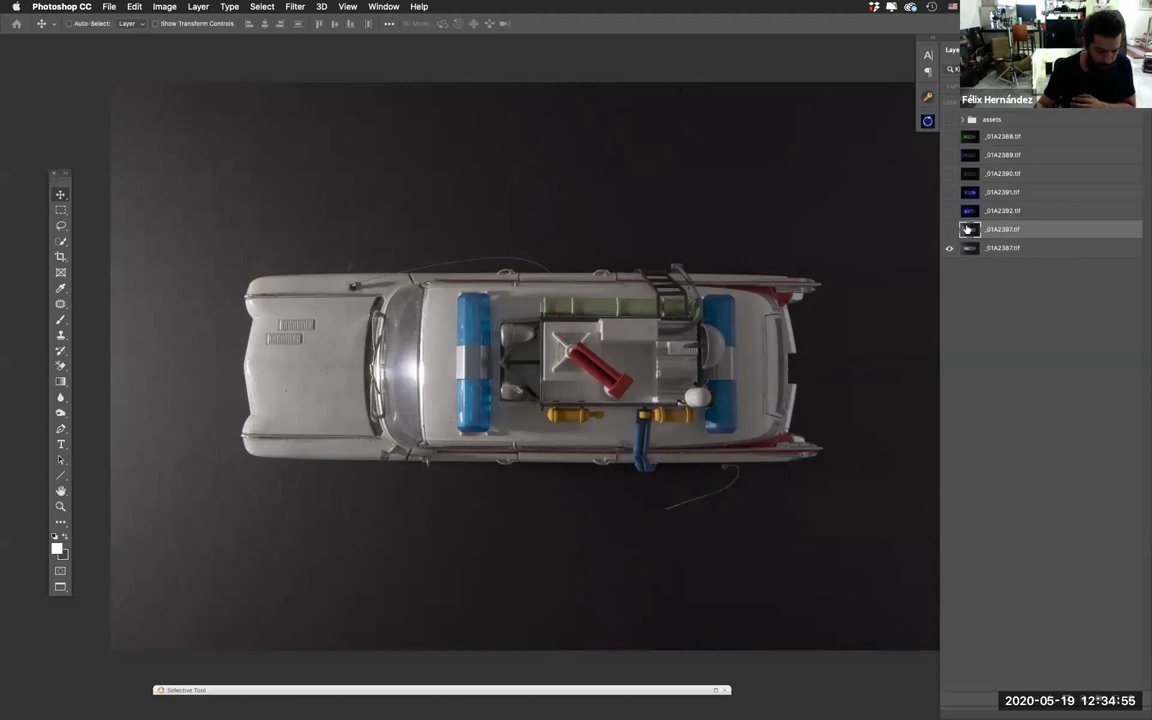
pyautogui.click(949, 232)
pyautogui.click(949, 232)
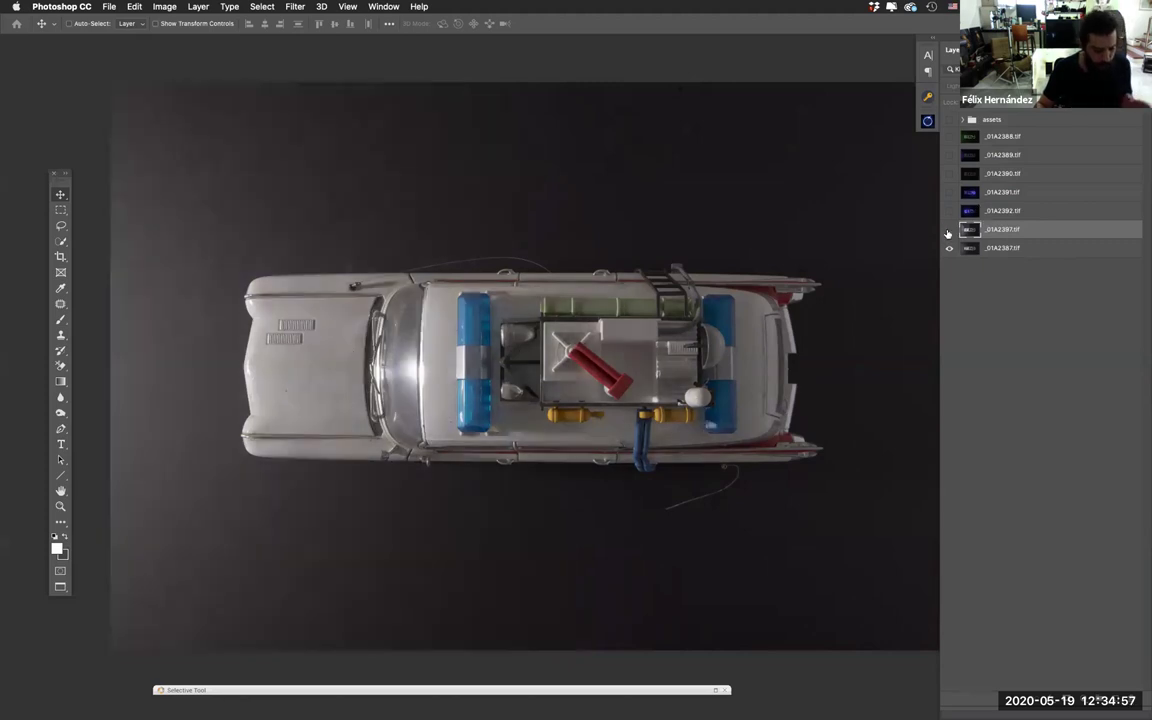
pyautogui.click(949, 232)
pyautogui.click(949, 232)
pyautogui.click(949, 232)
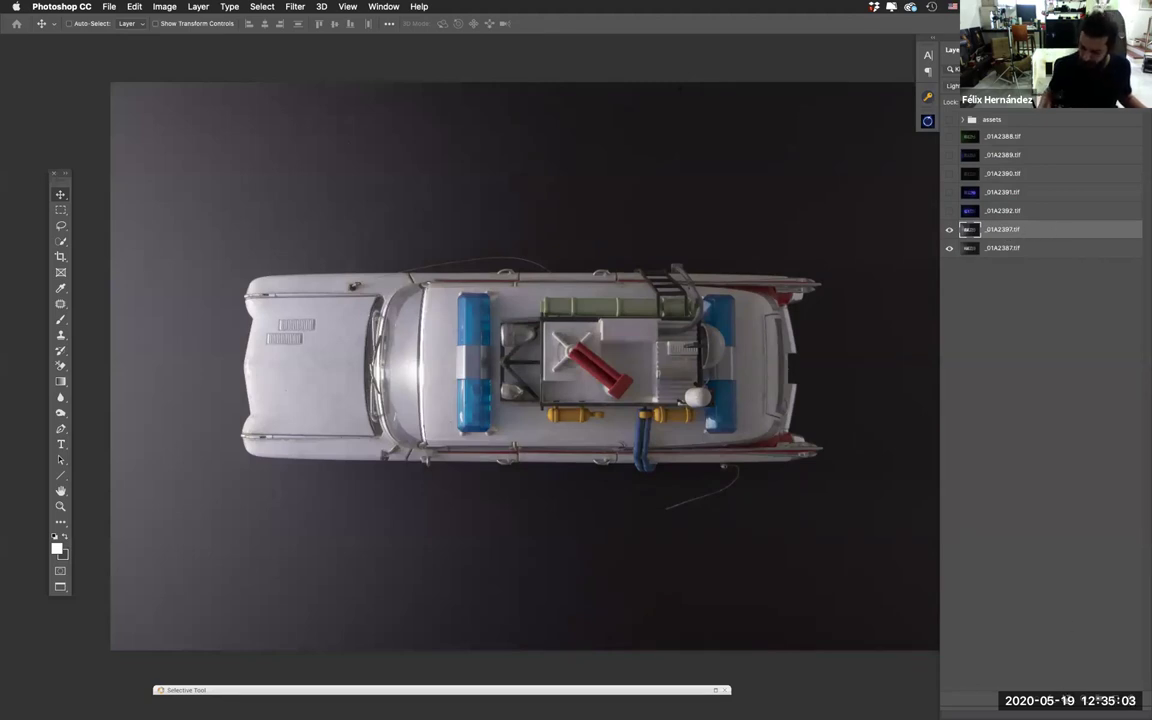
# Step: Add a white layer mask to _01A2397.tif and make the mask active for editing with black as the foreground color
pyautogui.click(1019, 631)
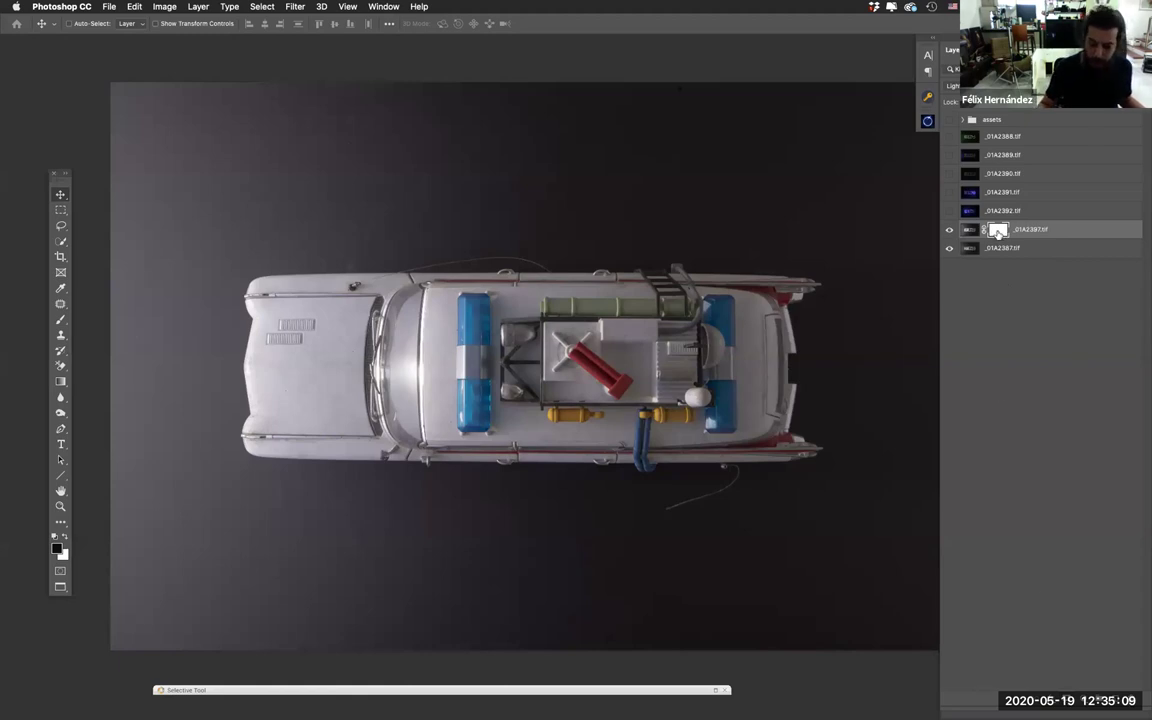
pyautogui.press('x')
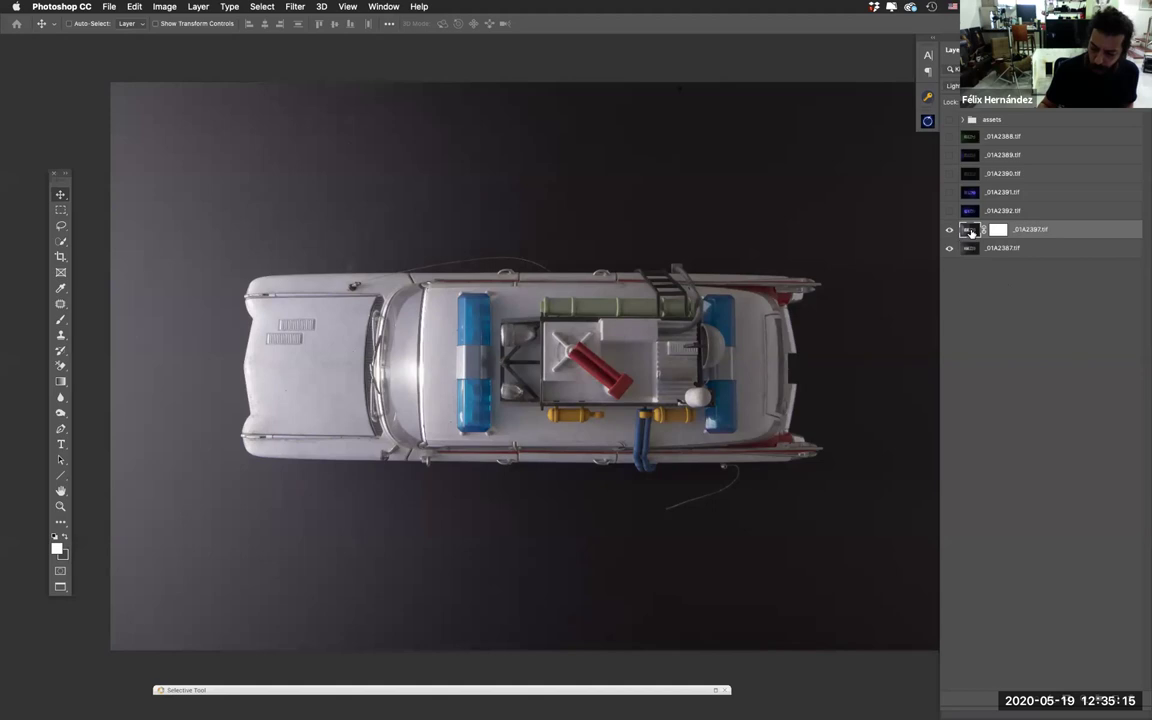
pyautogui.press('x')
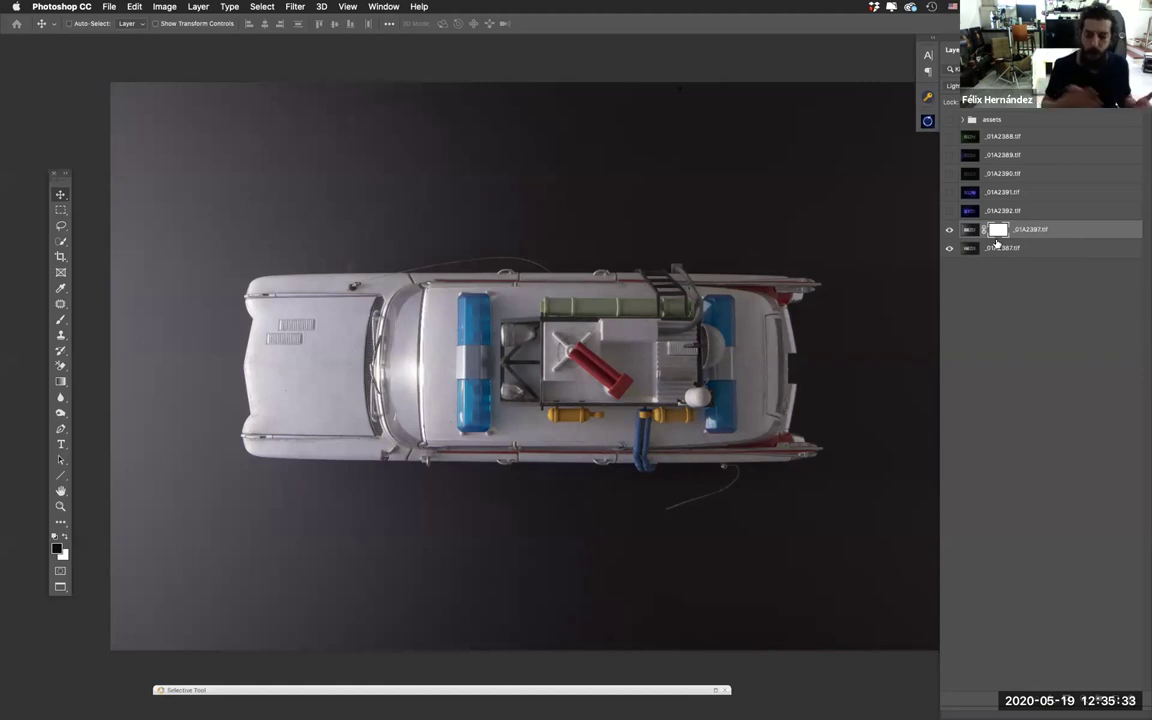
# Step: Hide _01A2387.tif and paint black on the _01A2397.tif mask over the car's roof with a soft brush at 100% flow
pyautogui.click(949, 247)
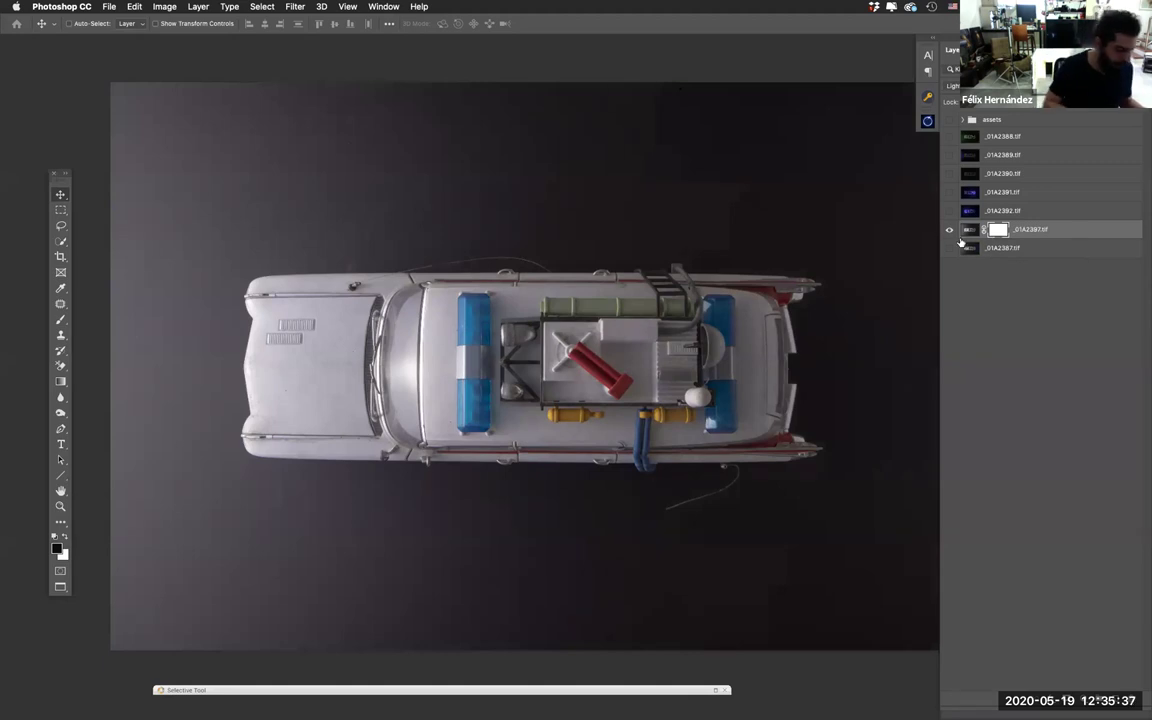
pyautogui.click(61, 320)
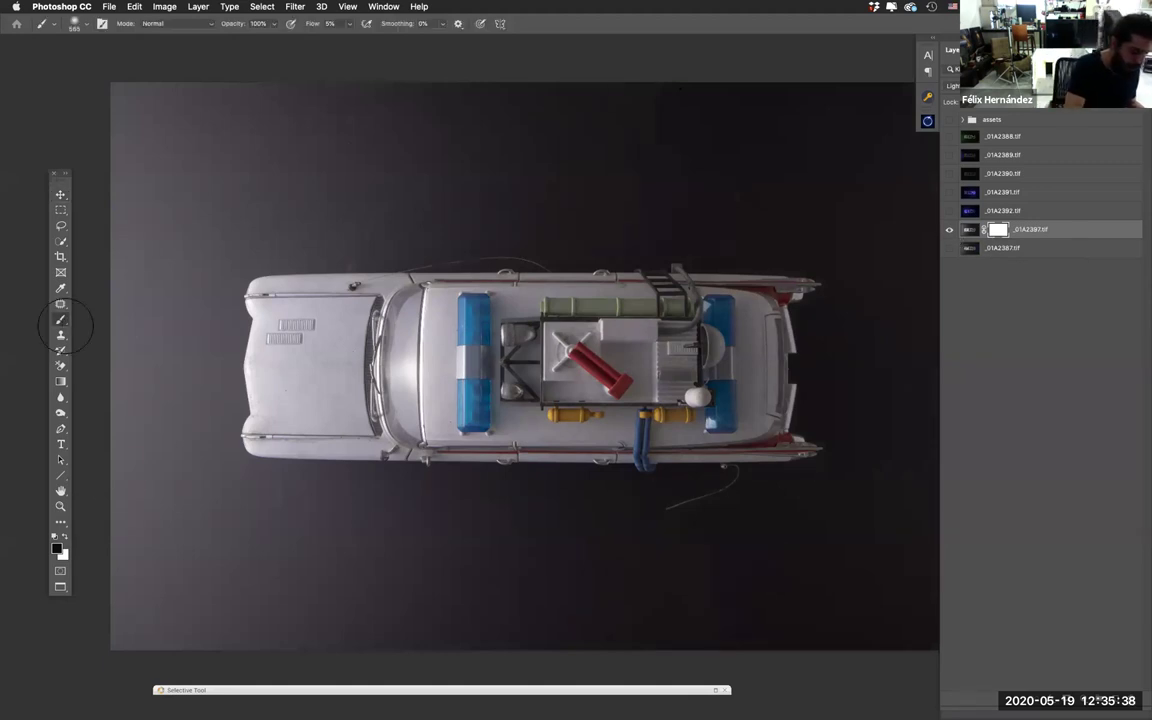
pyautogui.click(57, 547)
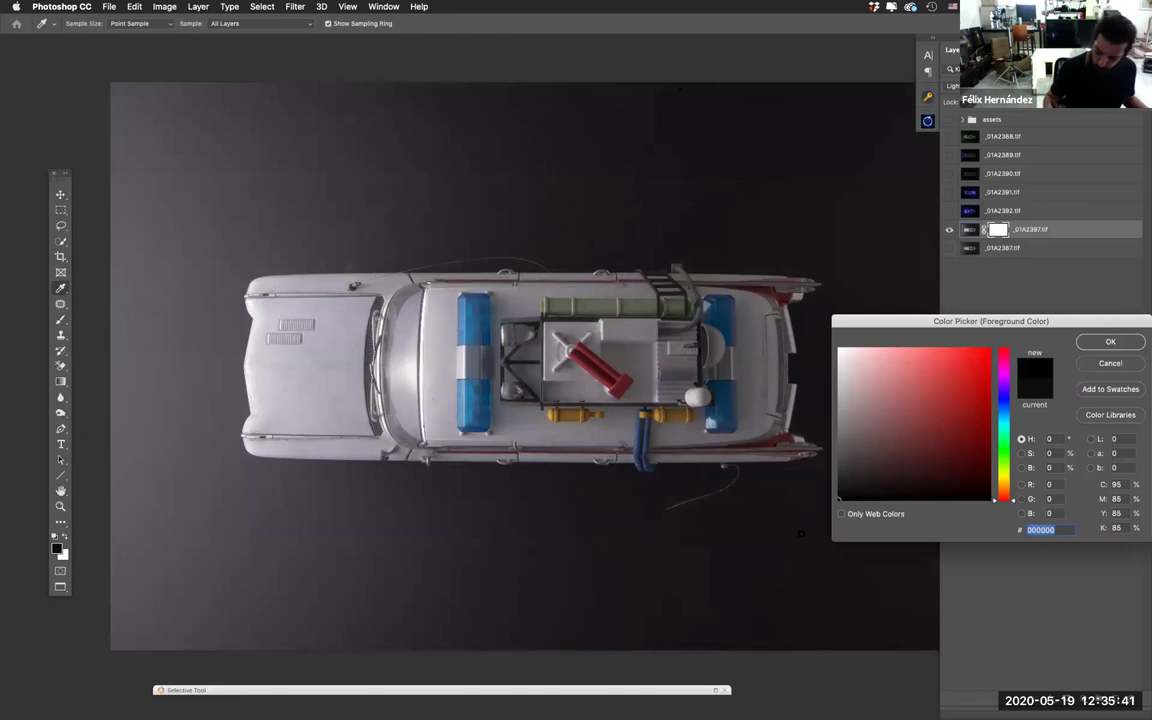
pyautogui.click(1108, 342)
pyautogui.moveTo(585, 370); pyautogui.dragTo(578, 404)
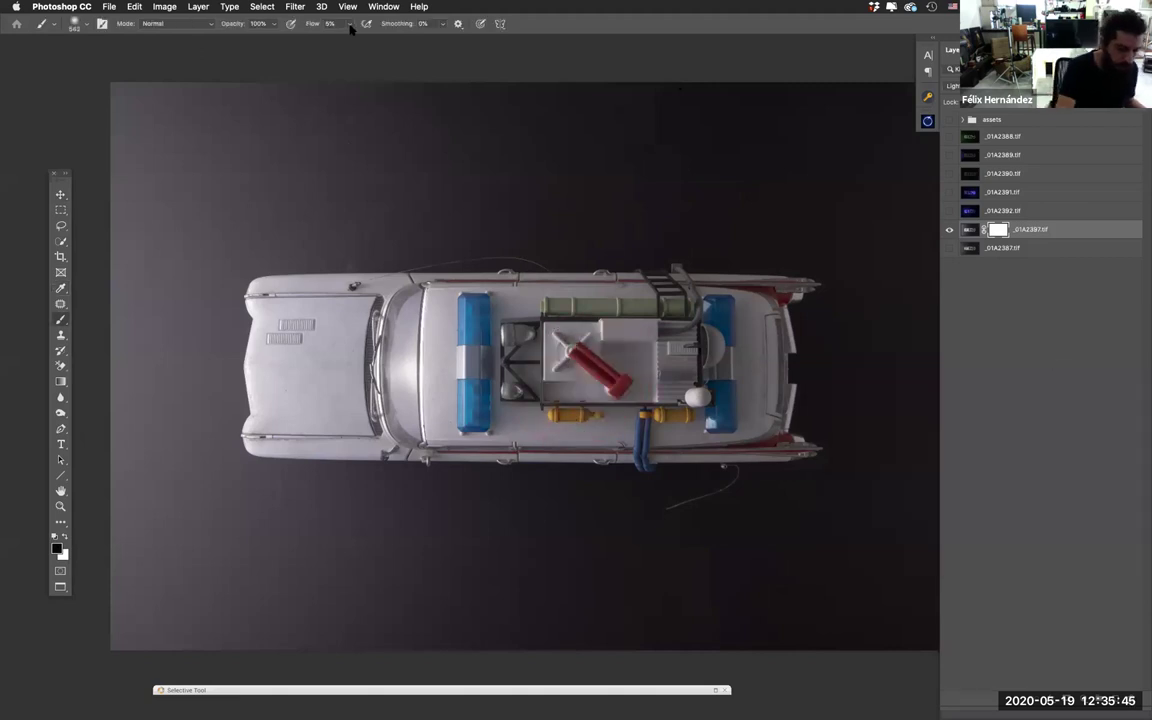
pyautogui.moveTo(348, 37); pyautogui.dragTo(401, 37)
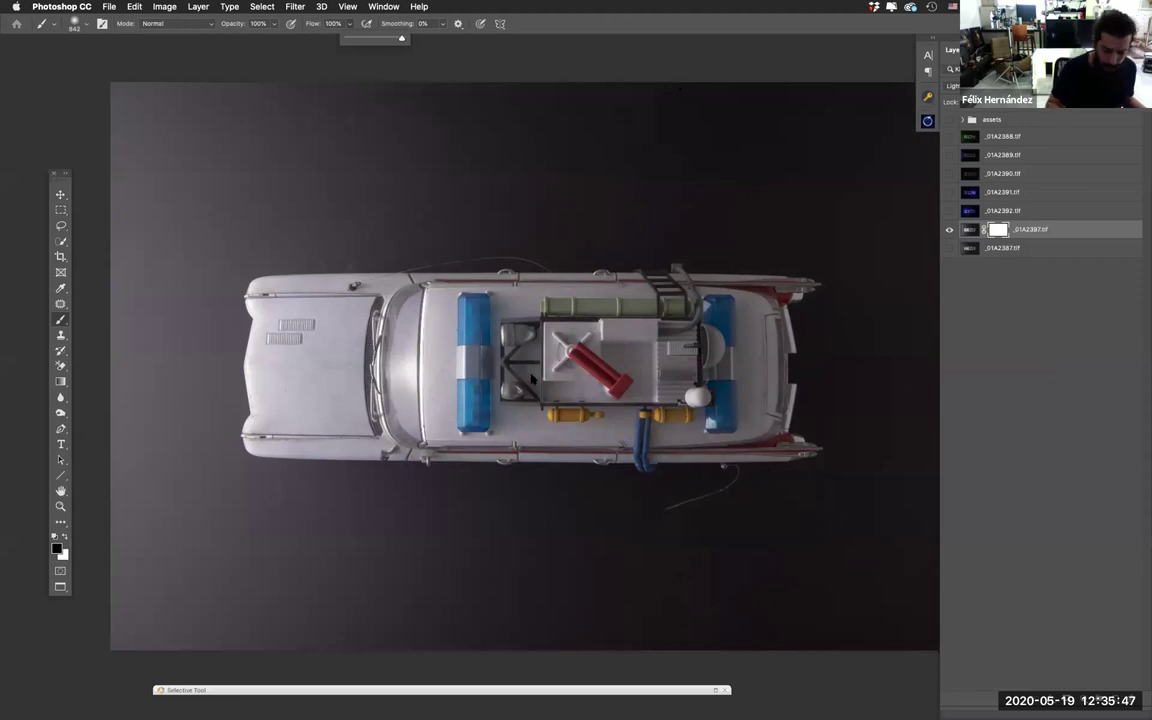
pyautogui.moveTo(533, 378)
pyautogui.mouseDown()
pyautogui.moveTo(482, 342)
pyautogui.moveTo(560, 352)
pyautogui.moveTo(533, 333)
pyautogui.moveTo(600, 380)
pyautogui.mouseUp()
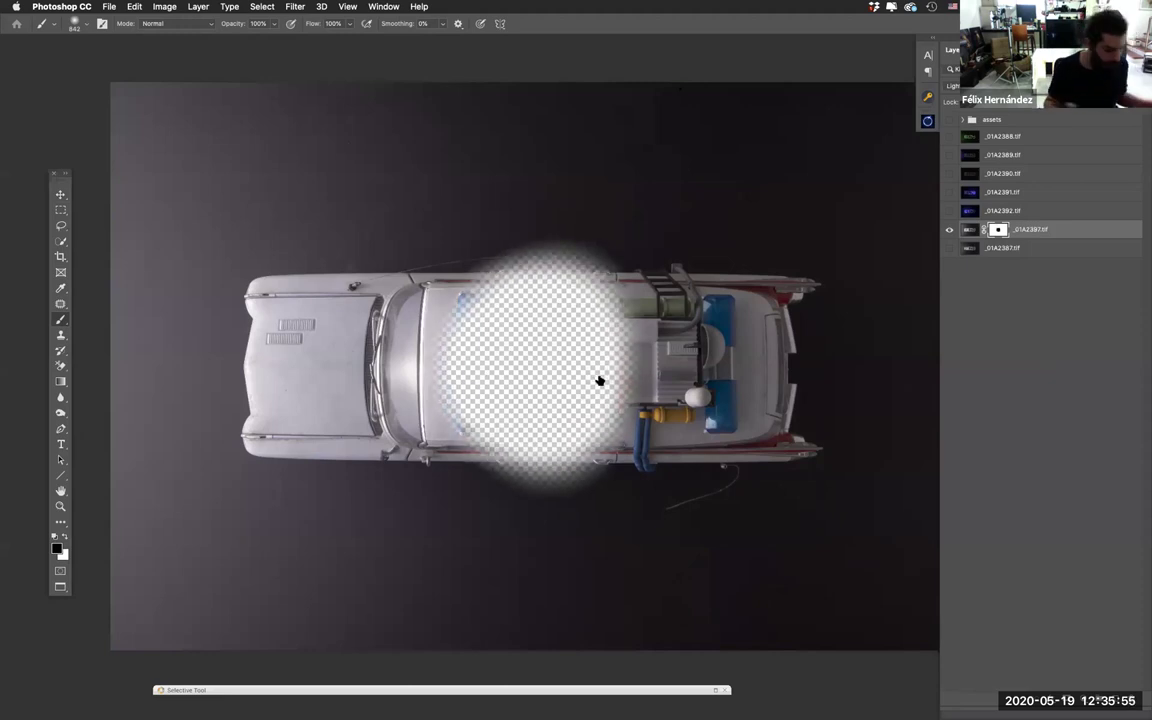
# Step: Swap the foreground color to white and paint over the hole in the mask to bring the car's roof back
pyautogui.click(65, 537)
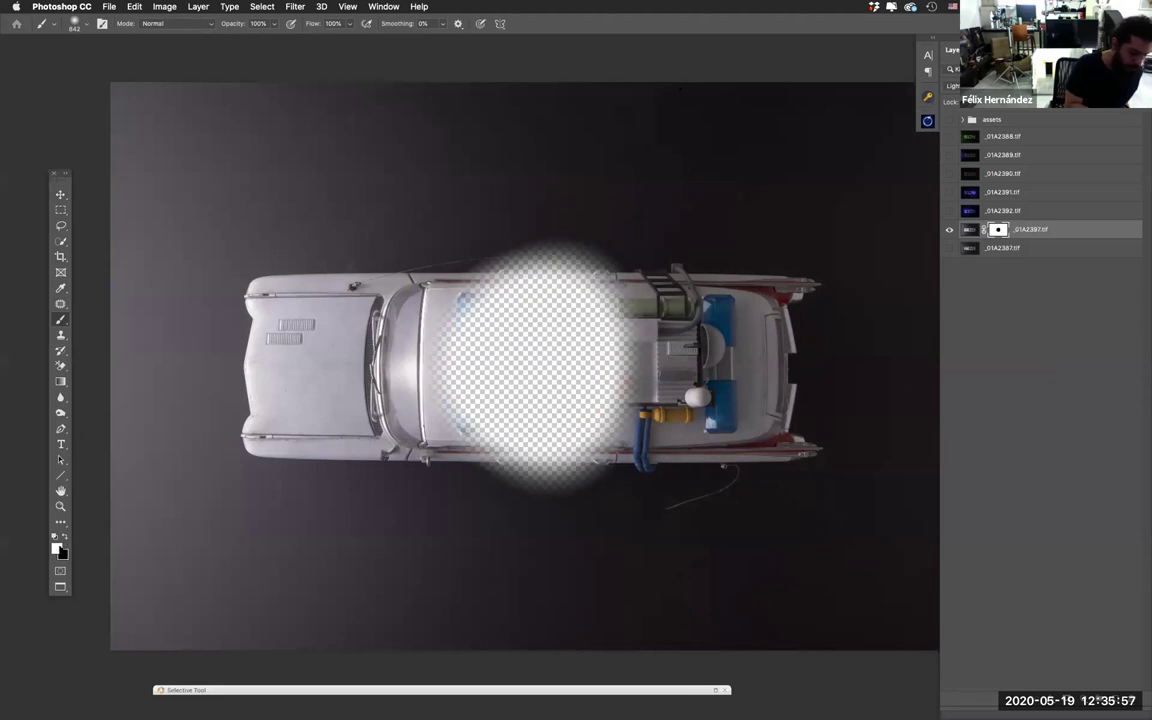
pyautogui.moveTo(432, 370)
pyautogui.mouseDown()
pyautogui.moveTo(470, 392)
pyautogui.moveTo(530, 370)
pyautogui.moveTo(580, 316)
pyautogui.moveTo(520, 250)
pyautogui.moveTo(578, 270)
pyautogui.mouseUp()
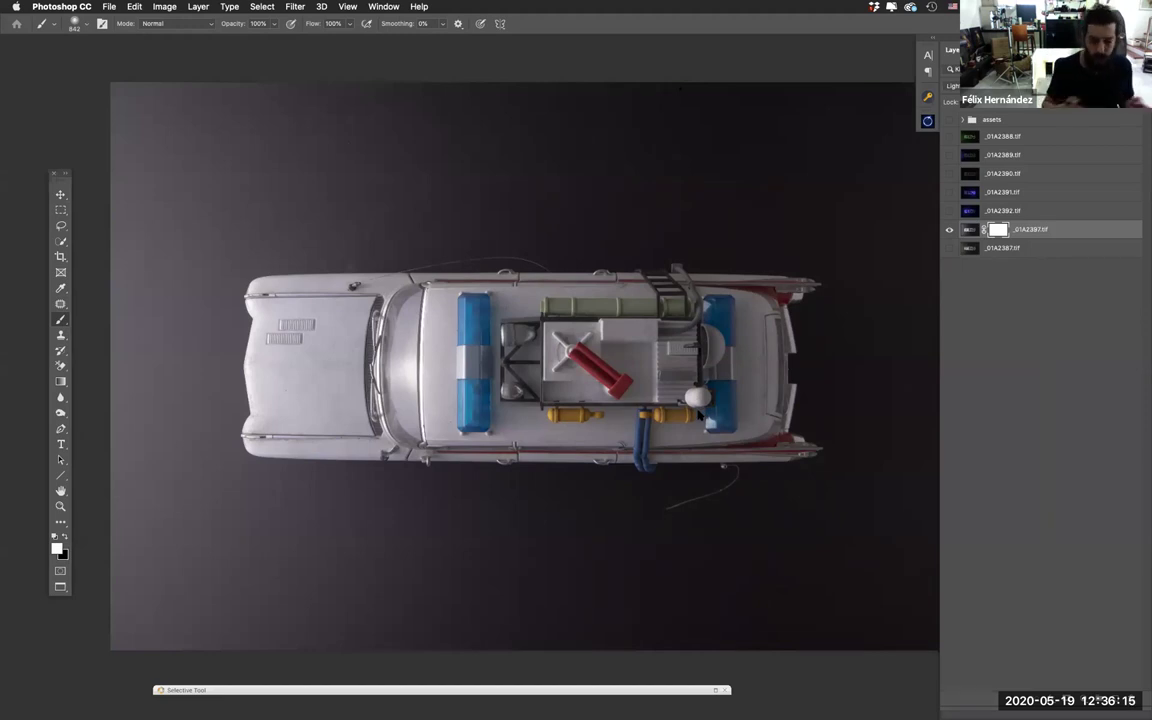
pyautogui.moveTo(591, 375)
pyautogui.mouseDown()
pyautogui.moveTo(692, 384)
pyautogui.moveTo(617, 514)
pyautogui.moveTo(624, 621)
pyautogui.moveTo(606, 362)
pyautogui.moveTo(604, 550)
pyautogui.moveTo(598, 366)
pyautogui.mouseUp()
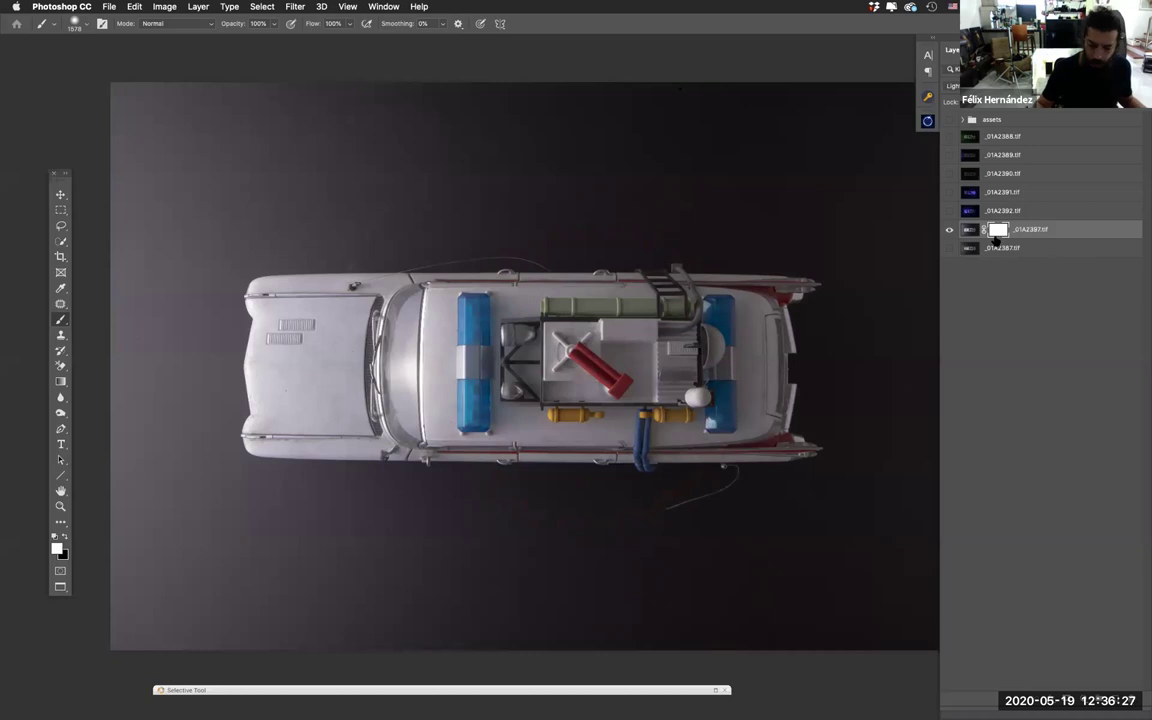
# Step: Choose the Gradient tool, show _01A2387.tif, and toggle _01A2397.tif to compare both photos around the windshield
pyautogui.click(60, 195)
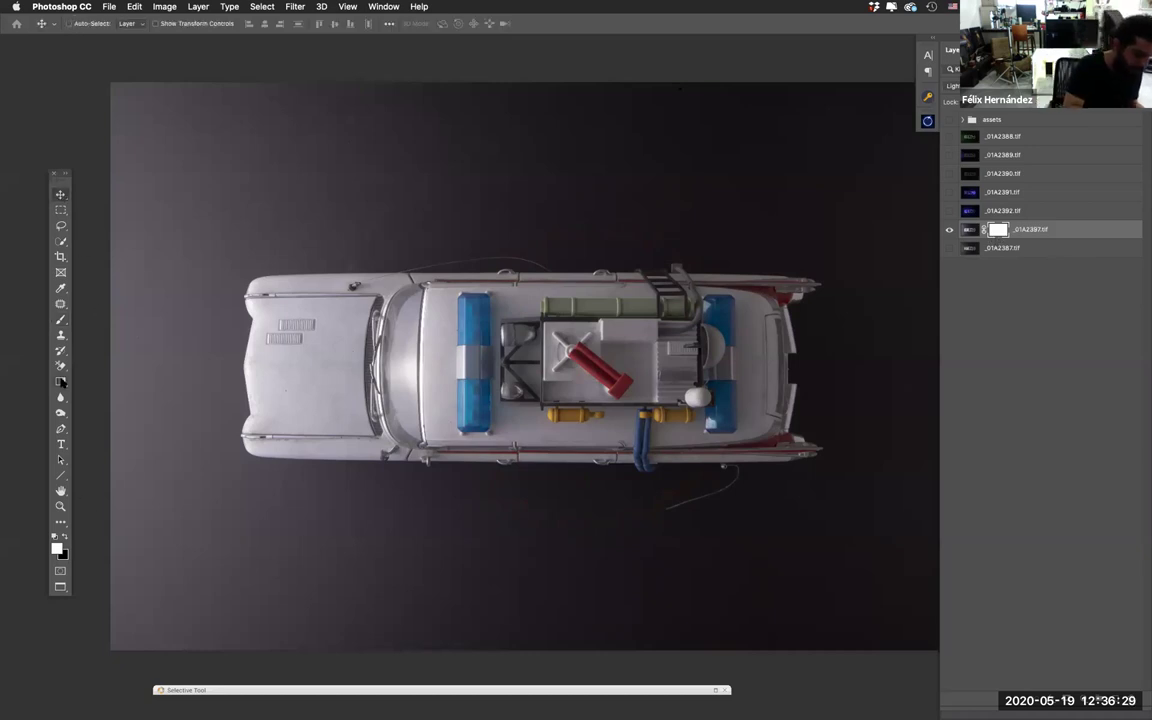
pyautogui.click(60, 381)
pyautogui.click(949, 229)
pyautogui.click(949, 229)
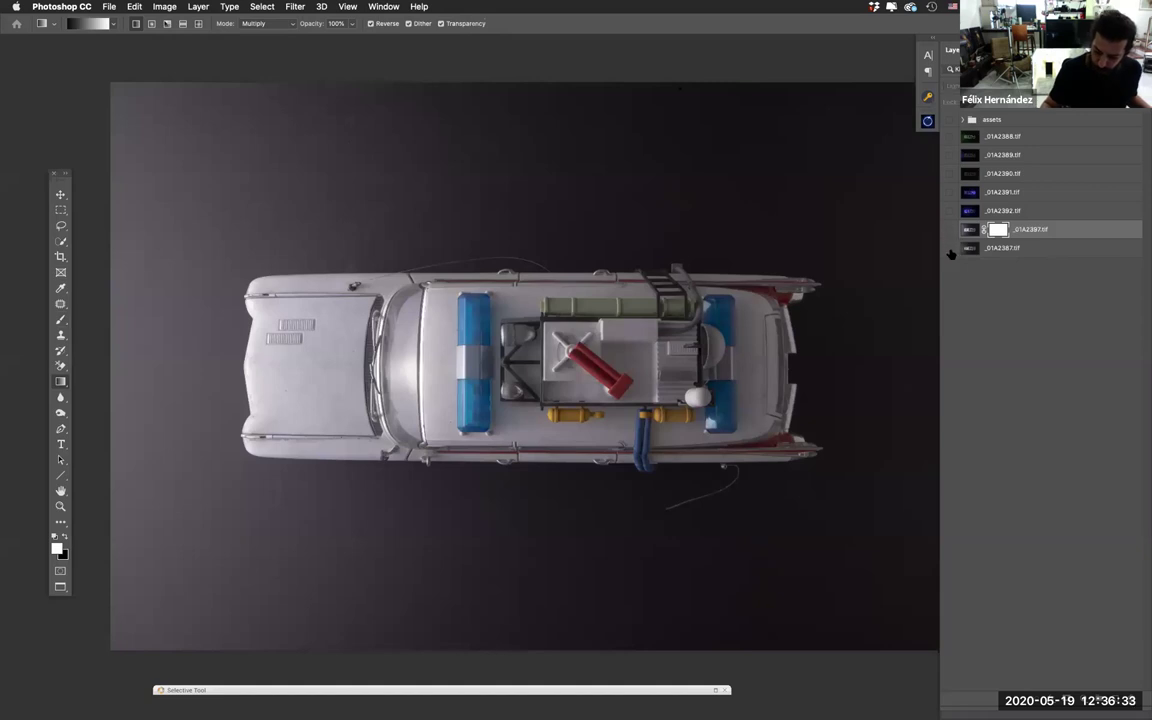
pyautogui.click(949, 248)
pyautogui.click(949, 229)
pyautogui.click(949, 229)
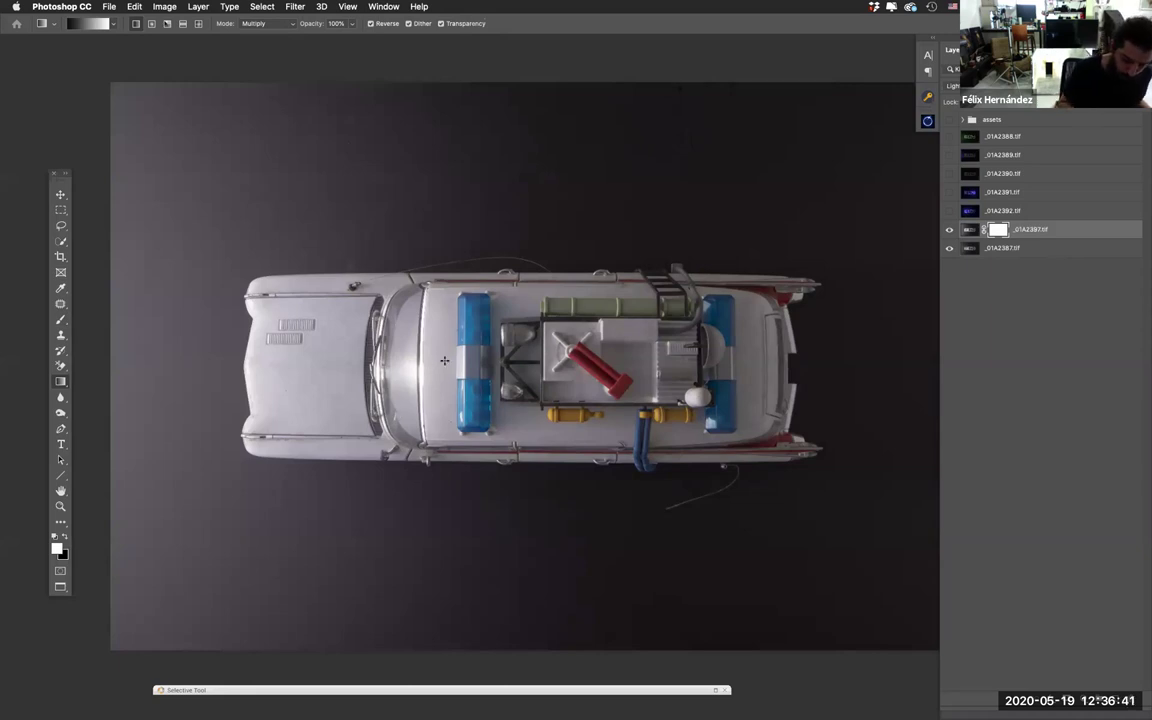
# Step: Hide _01A2387.tif and draw two opposing linear gradients on the _01A2397.tif mask, keeping only a soft-edged vertical band around the windshield
pyautogui.click(949, 247)
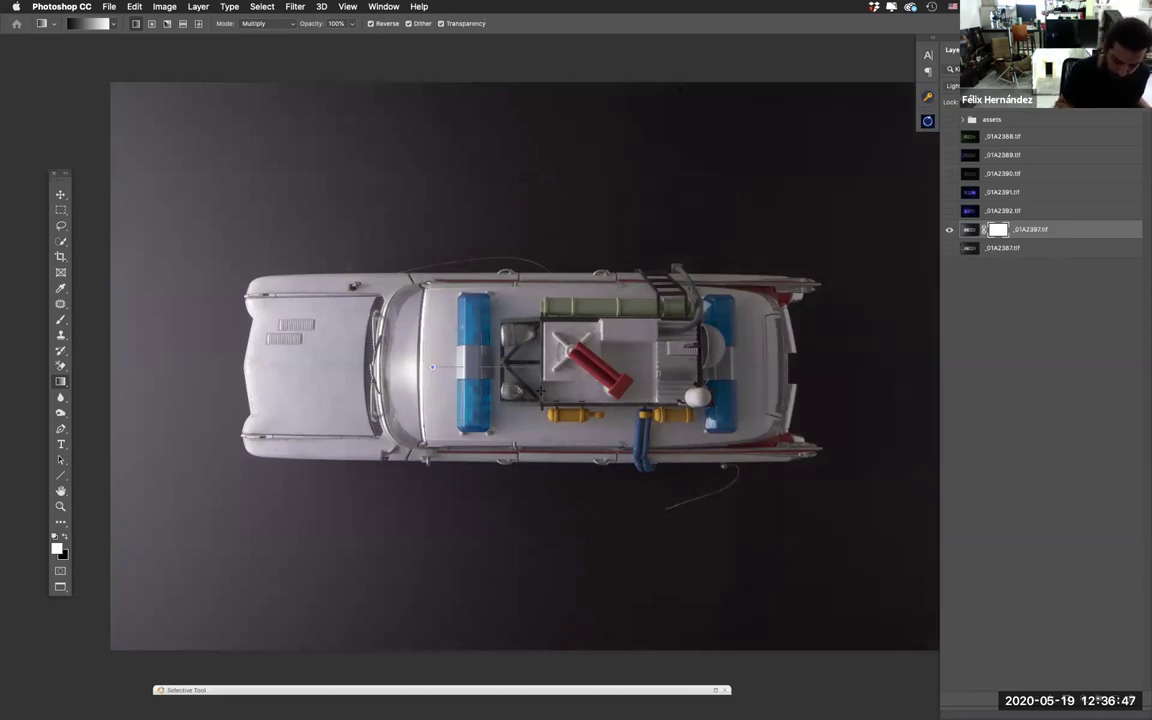
pyautogui.moveTo(540, 390); pyautogui.dragTo(520, 404)
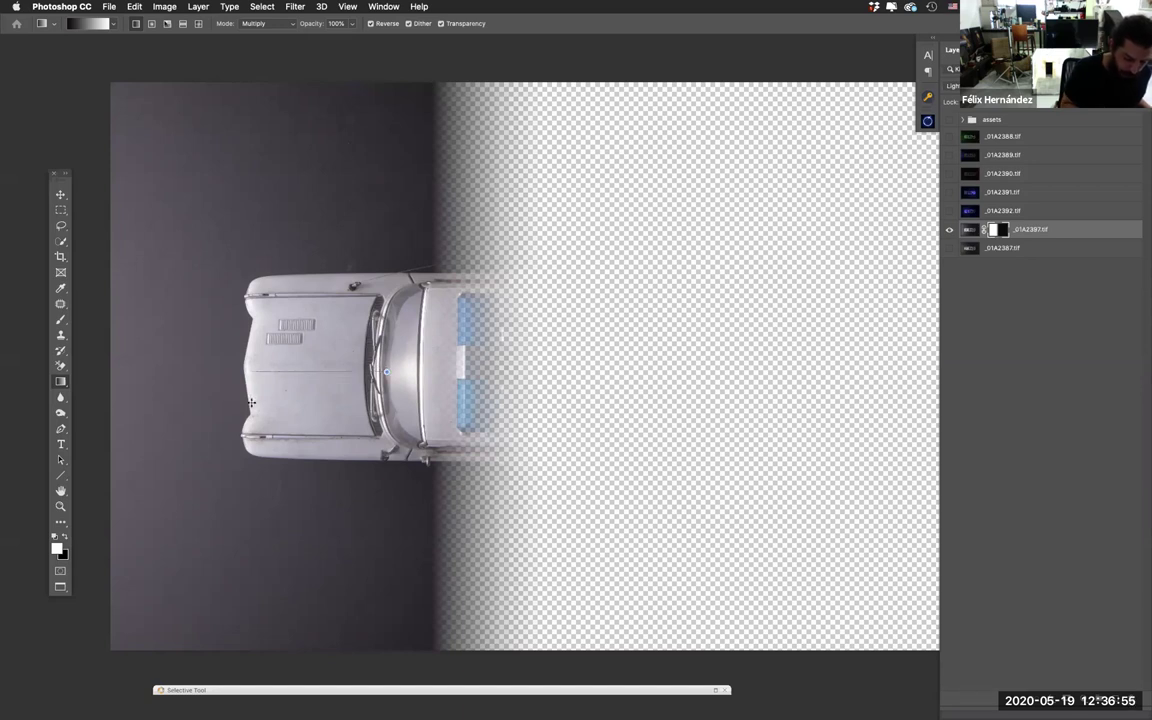
pyautogui.moveTo(383, 420); pyautogui.dragTo(265, 422)
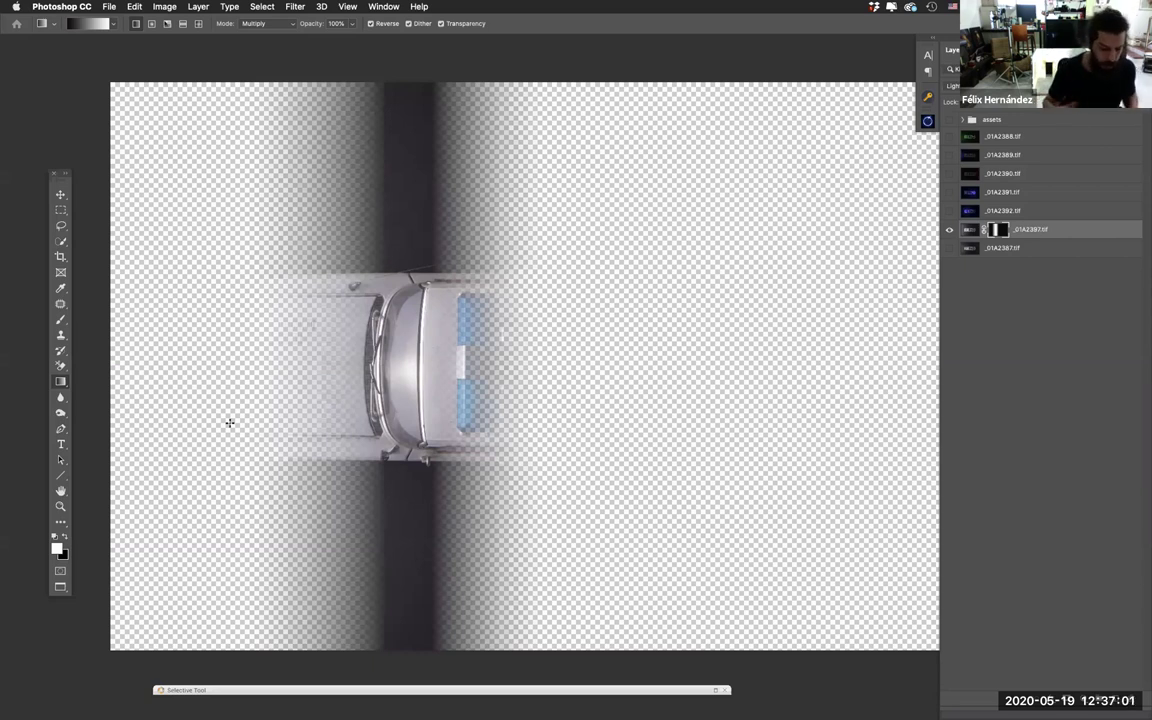
# Step: Show _01A2387.tif again and toggle the masked _01A2397.tif layer to compare the windshield with and without it
pyautogui.click(948, 248)
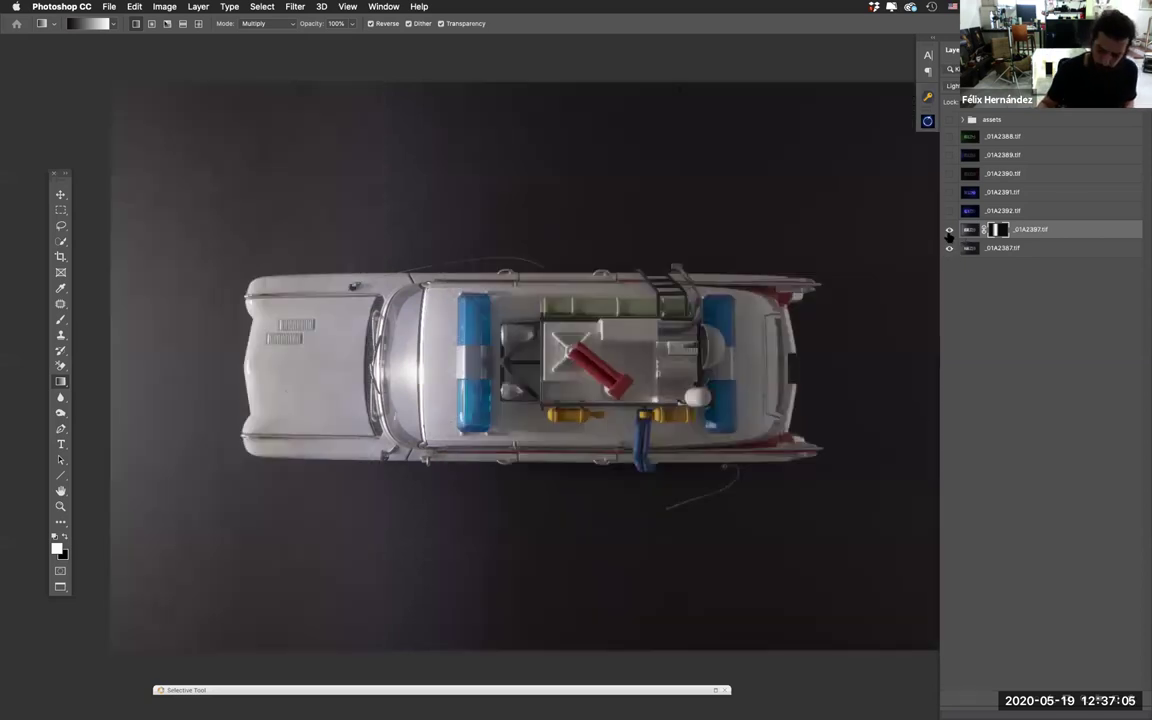
pyautogui.click(949, 230)
pyautogui.click(949, 230)
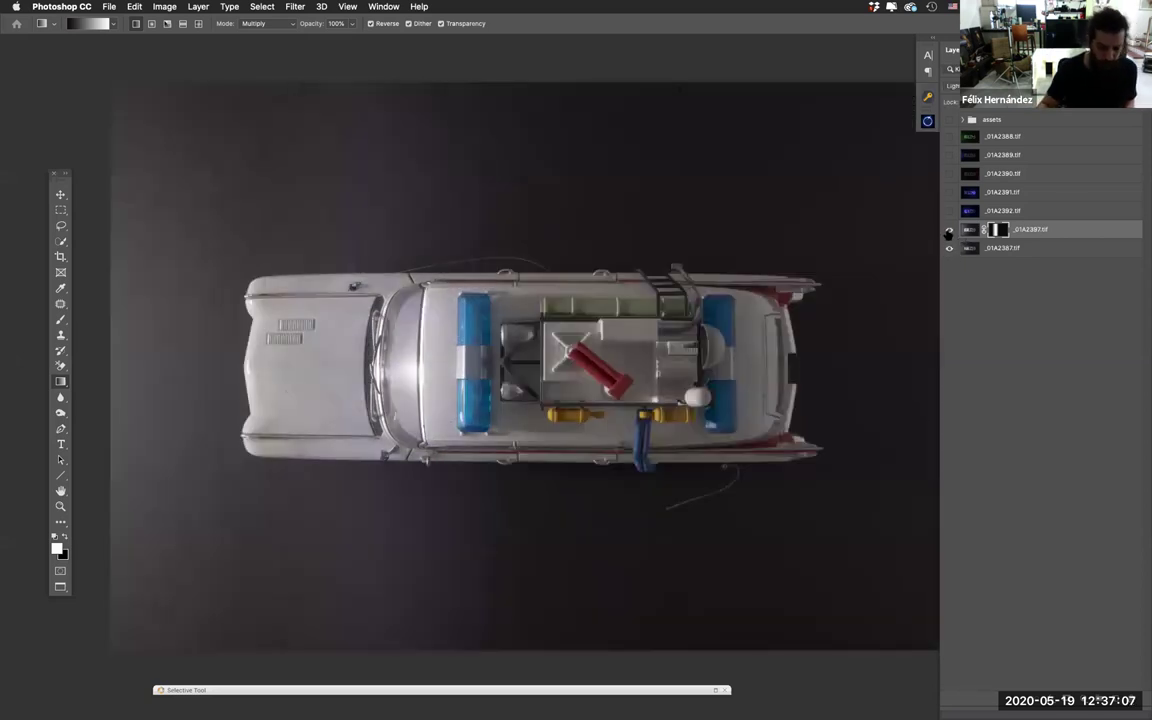
pyautogui.click(949, 230)
pyautogui.click(949, 230)
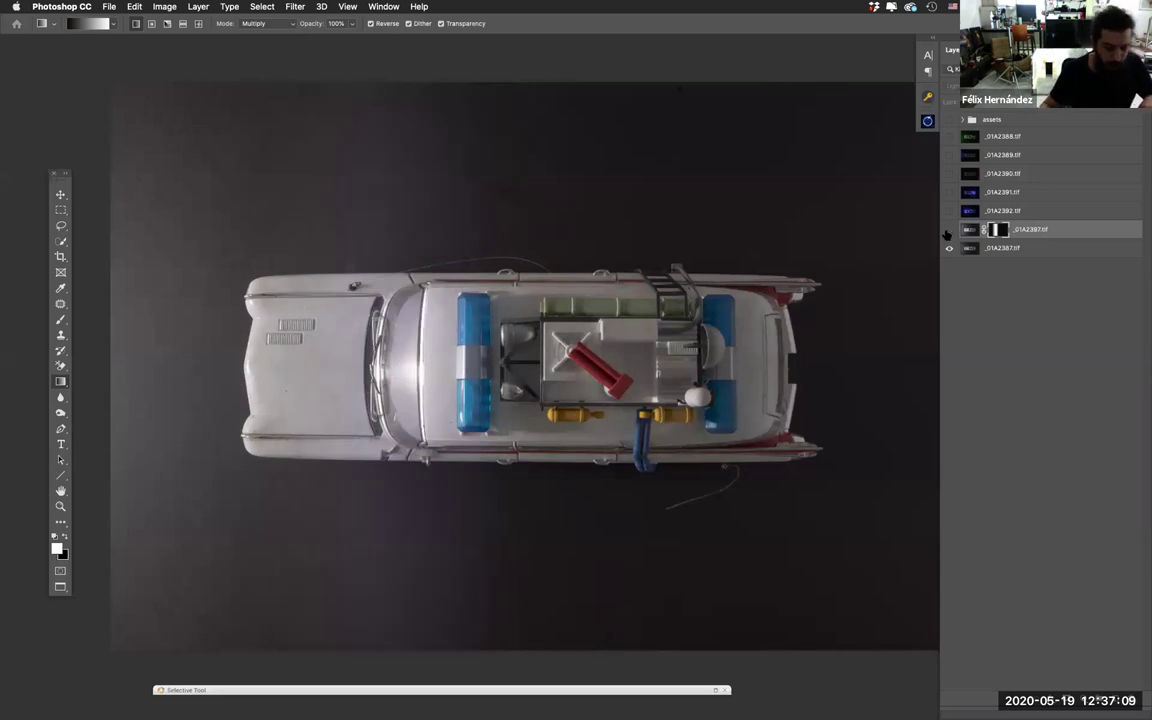
# Step: Toggle the band-masked _01A2397.tif repeatedly to check how its light band affects the car and background
pyautogui.click(949, 230)
pyautogui.click(949, 230)
pyautogui.click(949, 230)
pyautogui.click(949, 230)
pyautogui.click(949, 230)
pyautogui.click(949, 230)
# Step: Hide _01A2387.tif and draw linear gradients on the _01A2397.tif mask to fade out the background above and below the car
pyautogui.click(949, 248)
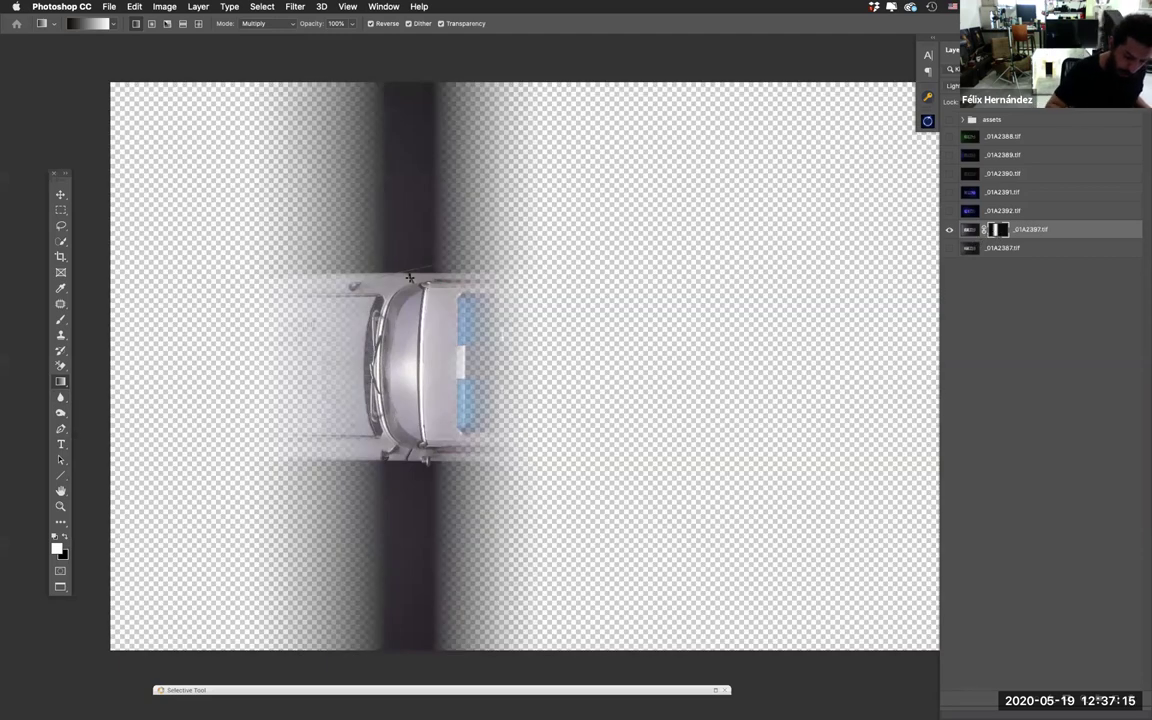
pyautogui.moveTo(369, 255); pyautogui.dragTo(370, 212)
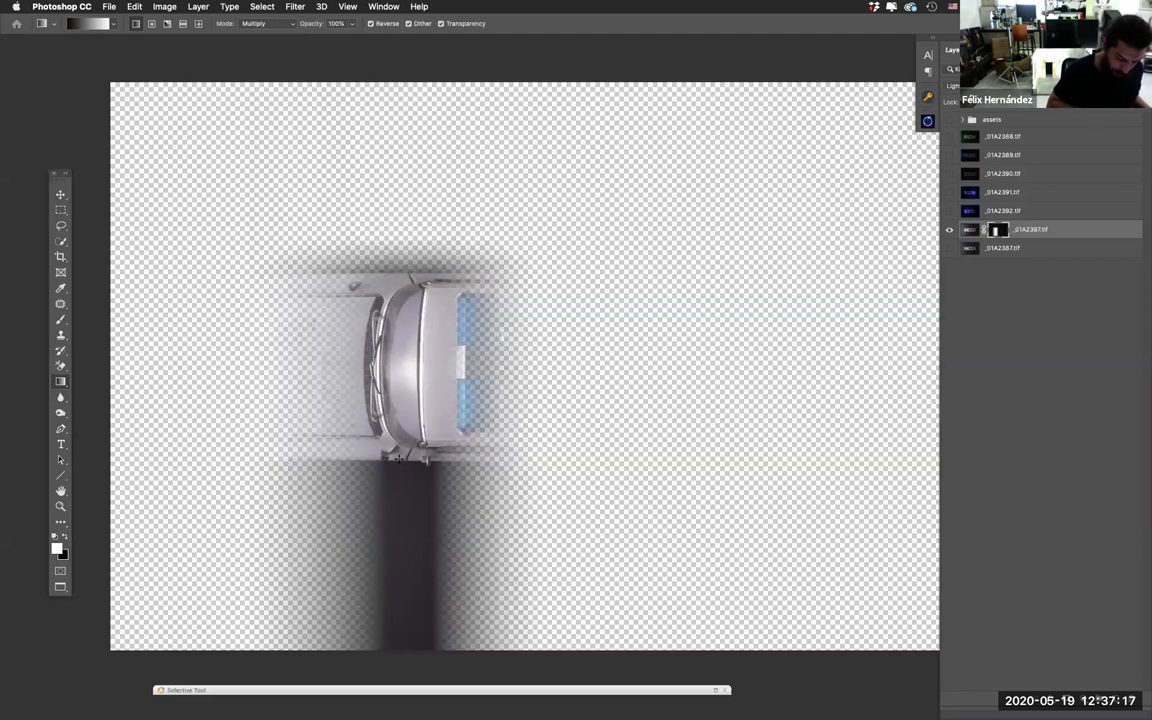
pyautogui.moveTo(366, 460); pyautogui.dragTo(403, 509)
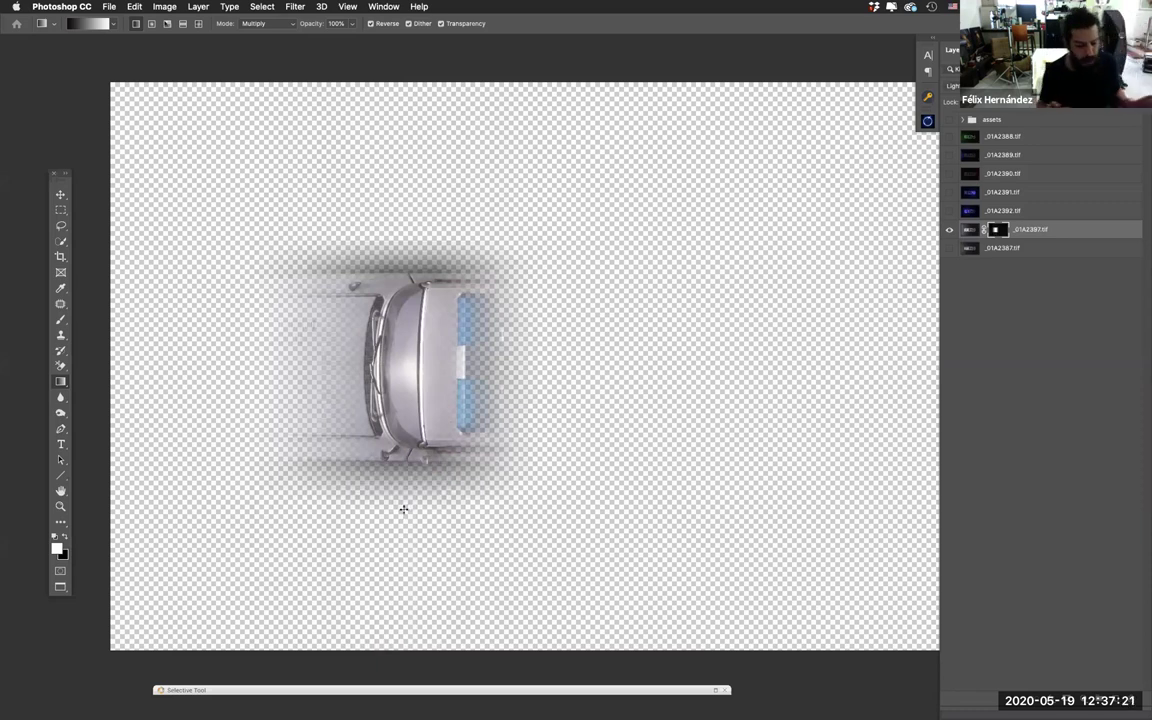
# Step: Show _01A2387.tif again and toggle _01A2397.tif to compare the windshield area with the refined mask on and off
pyautogui.click(949, 229)
pyautogui.click(949, 248)
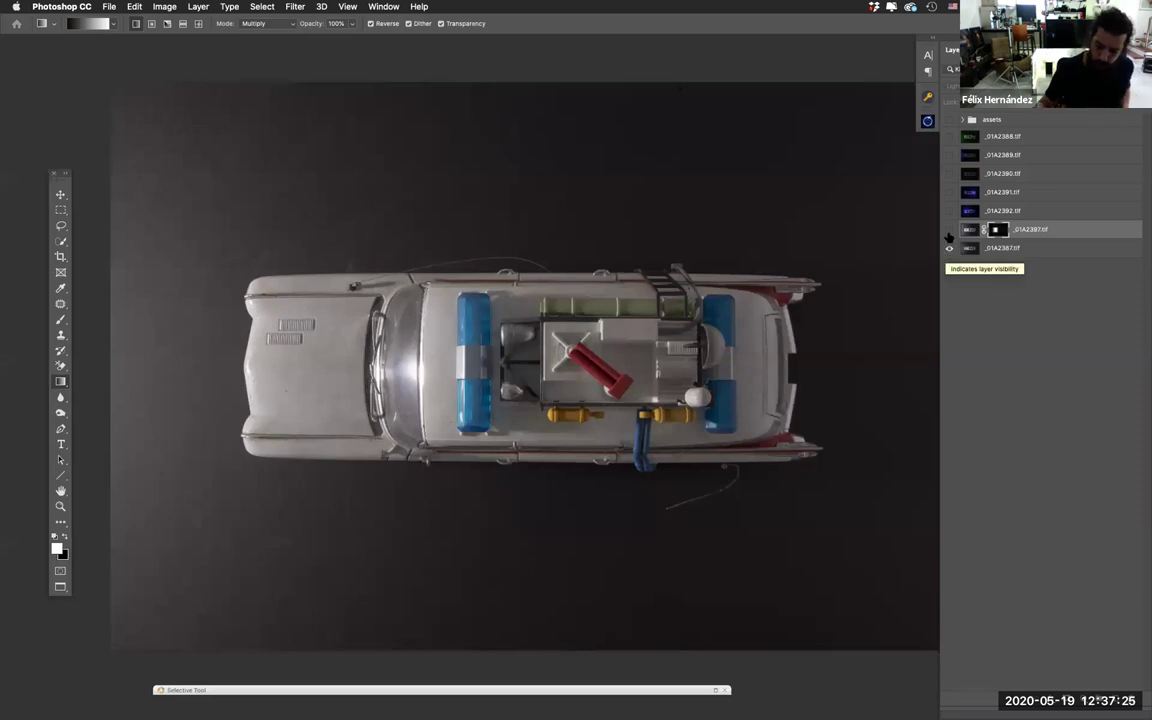
pyautogui.click(949, 230)
pyautogui.click(949, 229)
pyautogui.click(949, 229)
pyautogui.click(948, 229)
pyautogui.click(949, 229)
pyautogui.click(949, 229)
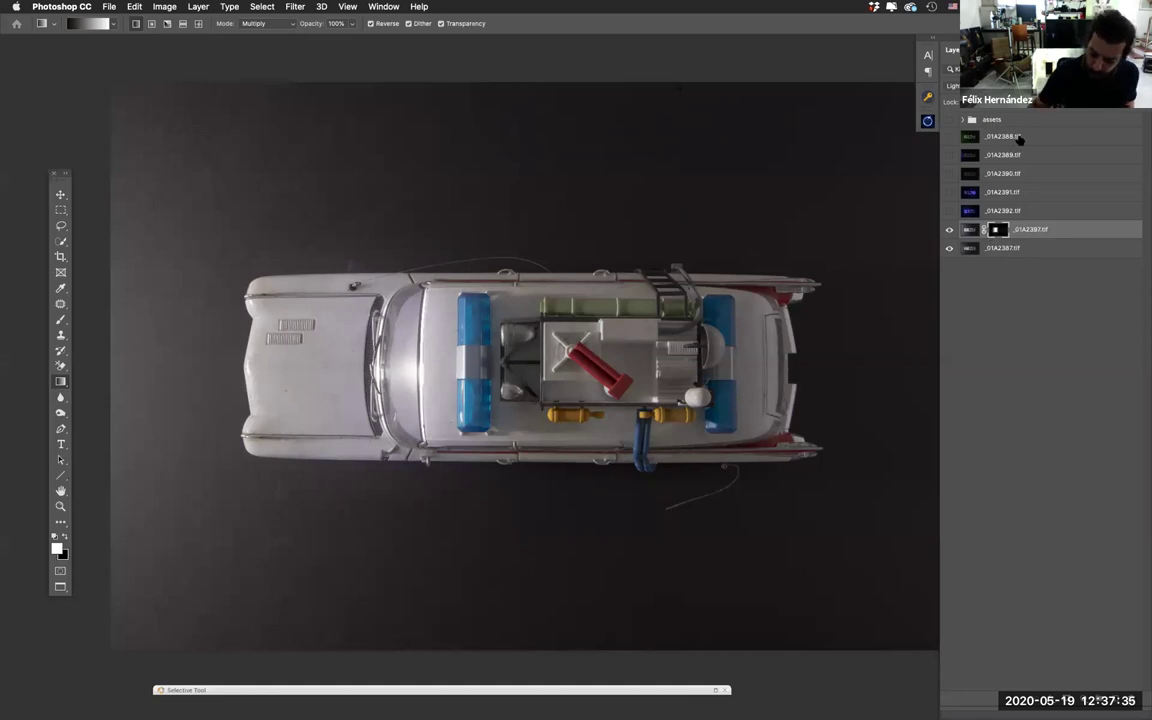
# Step: Show the green-lit _01A2388.tif layer and move it directly above _01A2397.tif
pyautogui.click(962, 138)
pyautogui.click(949, 136)
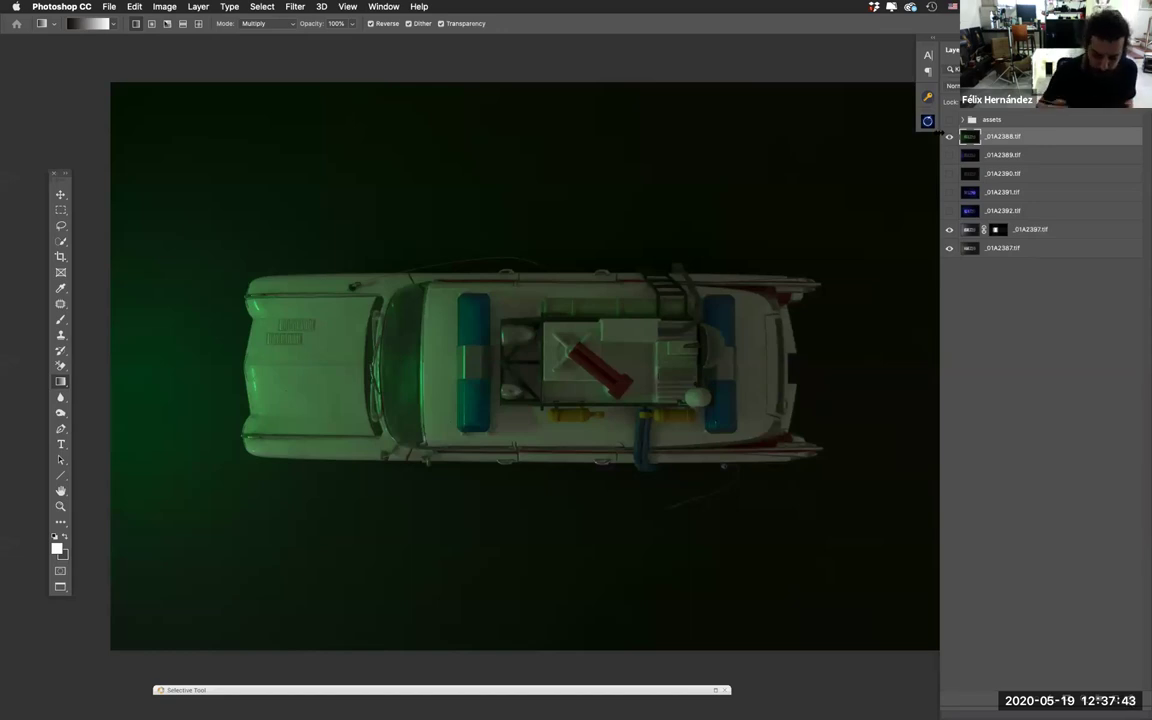
pyautogui.moveTo(1017, 140); pyautogui.dragTo(1030, 214)
# Step: Toggle _01A2388.tif to compare the green-lit photo with the layers beneath it
pyautogui.click(949, 211)
pyautogui.click(949, 211)
pyautogui.click(949, 211)
pyautogui.click(949, 211)
pyautogui.click(948, 212)
pyautogui.click(949, 211)
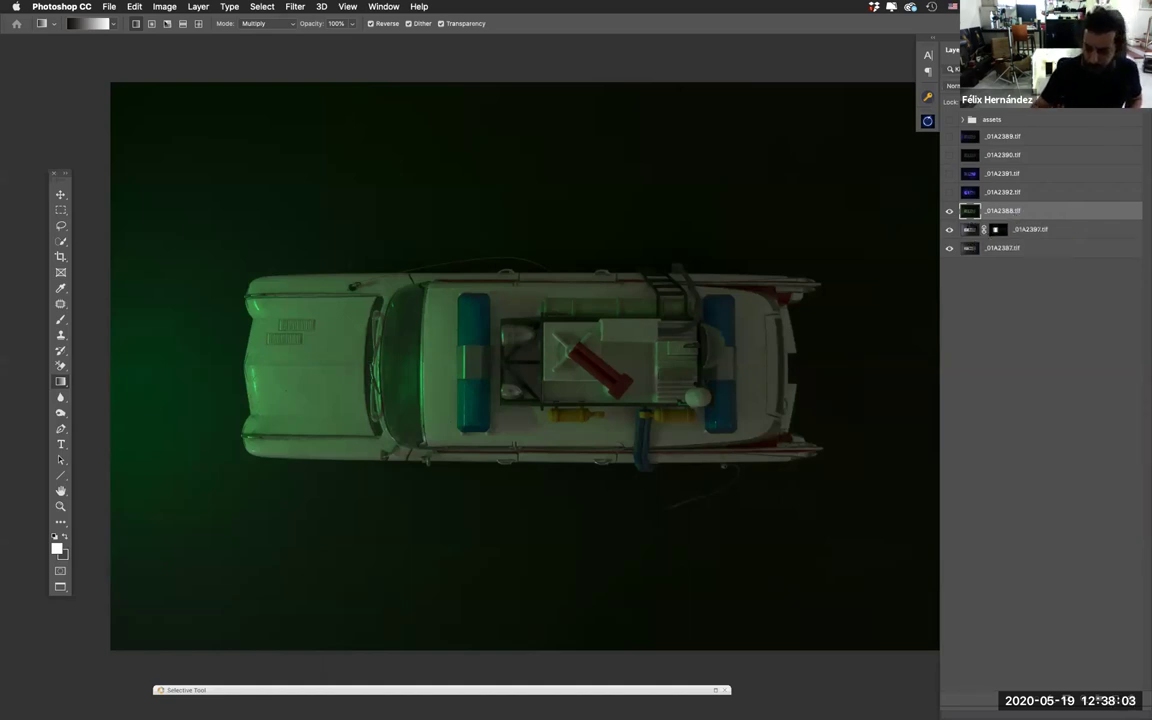
# Step: Set the blending mode of _01A2388.tif to Color and toggle the layer to compare the green light on and off
pyautogui.click(952, 85)
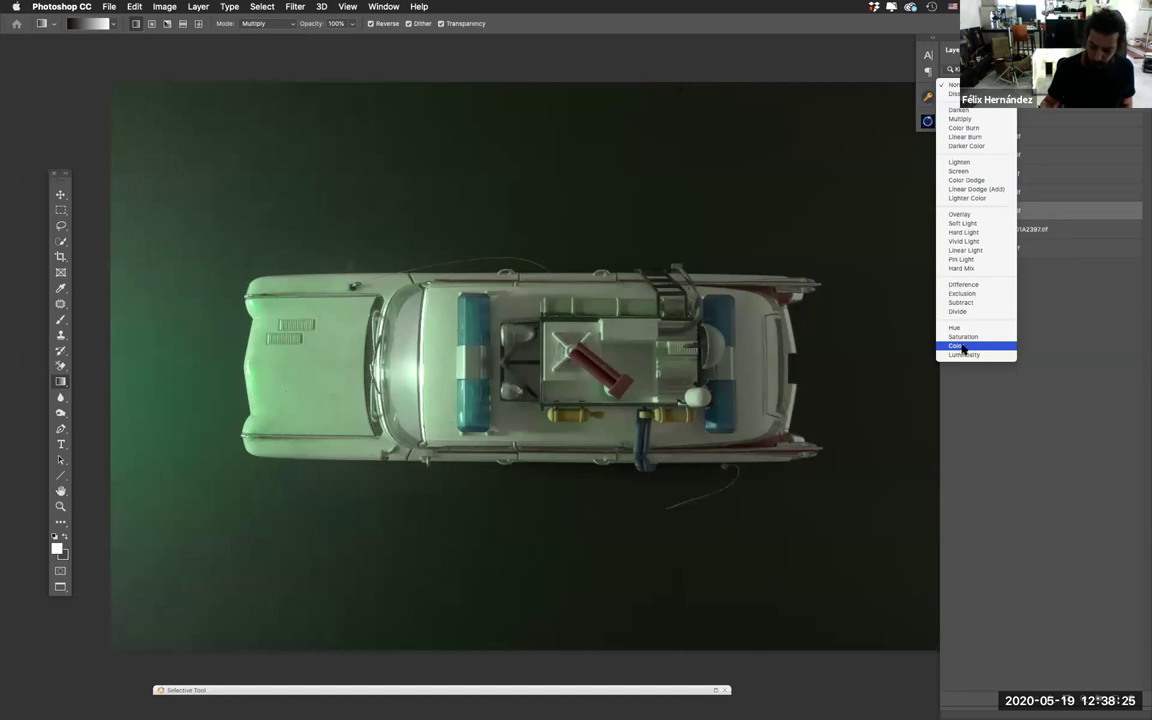
pyautogui.click(961, 347)
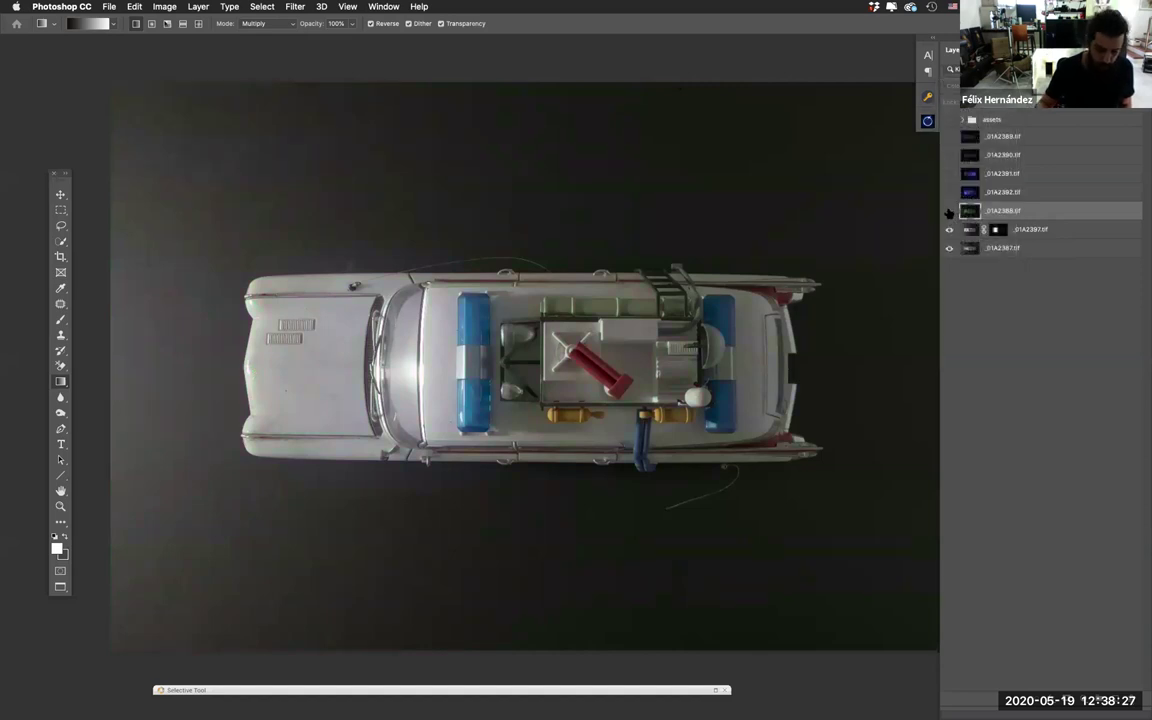
pyautogui.click(949, 212)
pyautogui.click(949, 212)
pyautogui.click(949, 212)
pyautogui.click(947, 212)
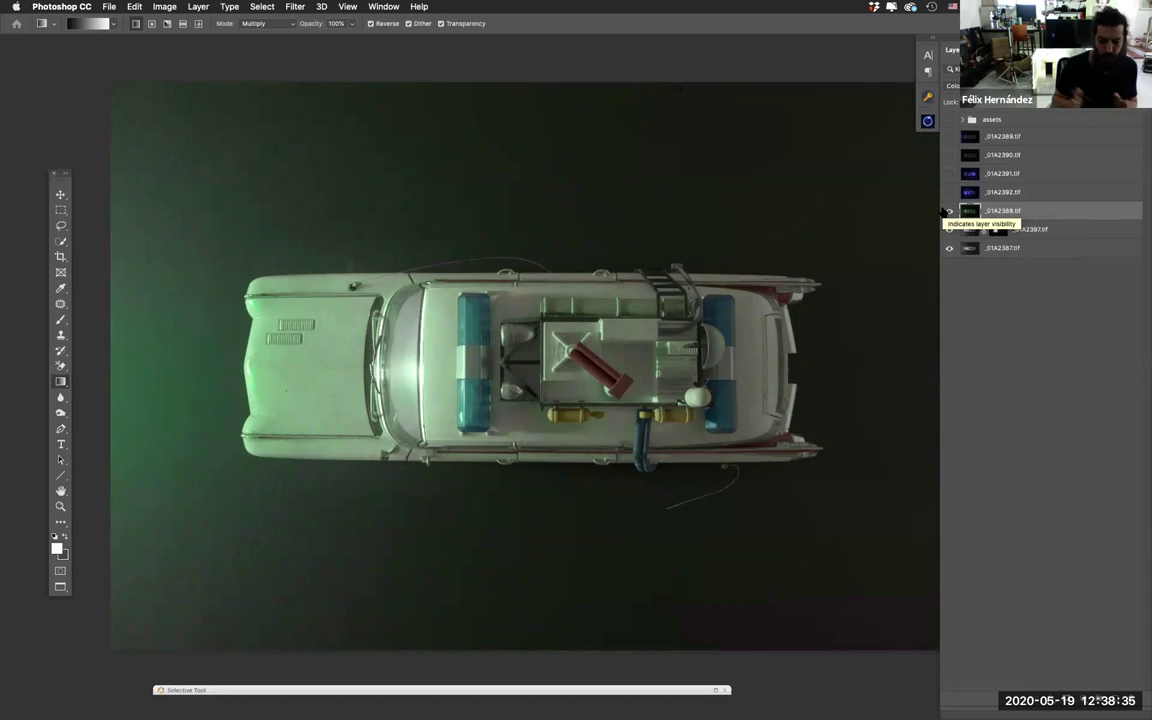
pyautogui.click(947, 212)
pyautogui.click(947, 213)
pyautogui.click(947, 212)
pyautogui.click(946, 212)
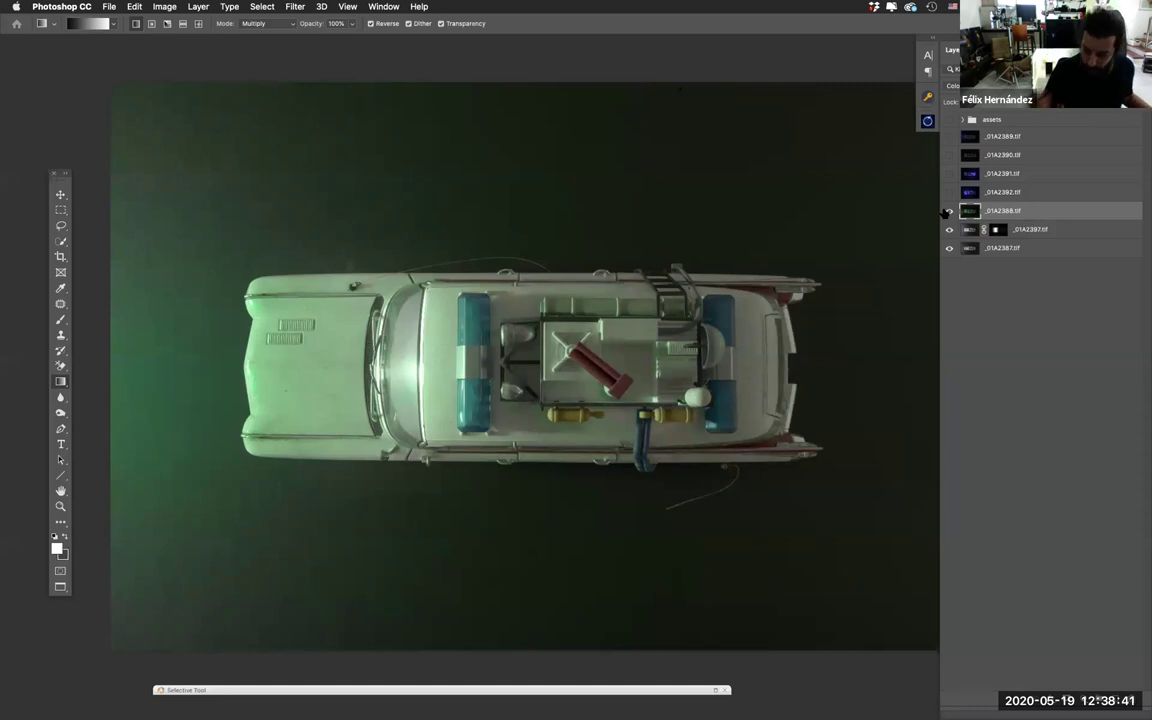
# Step: Move the red taillight photo _01A2390.tif directly above _01A2388.tif and make it visible
pyautogui.click(949, 155)
pyautogui.click(949, 155)
pyautogui.moveTo(1005, 211); pyautogui.dragTo(1017, 193)
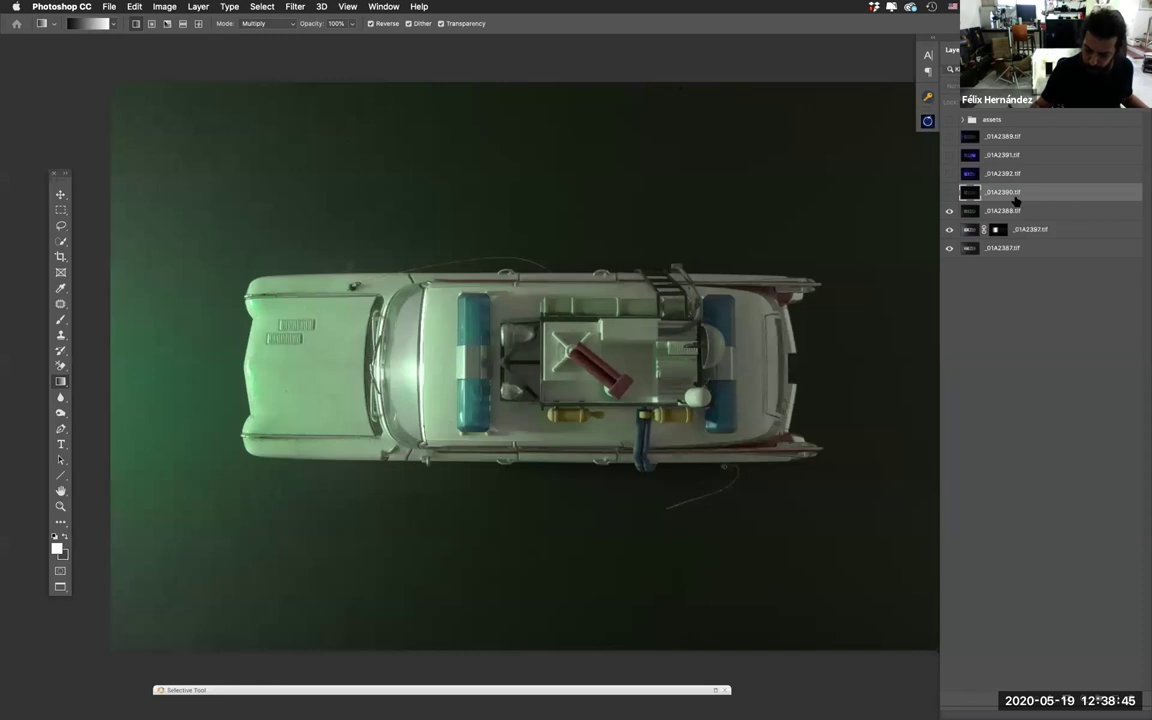
pyautogui.click(949, 192)
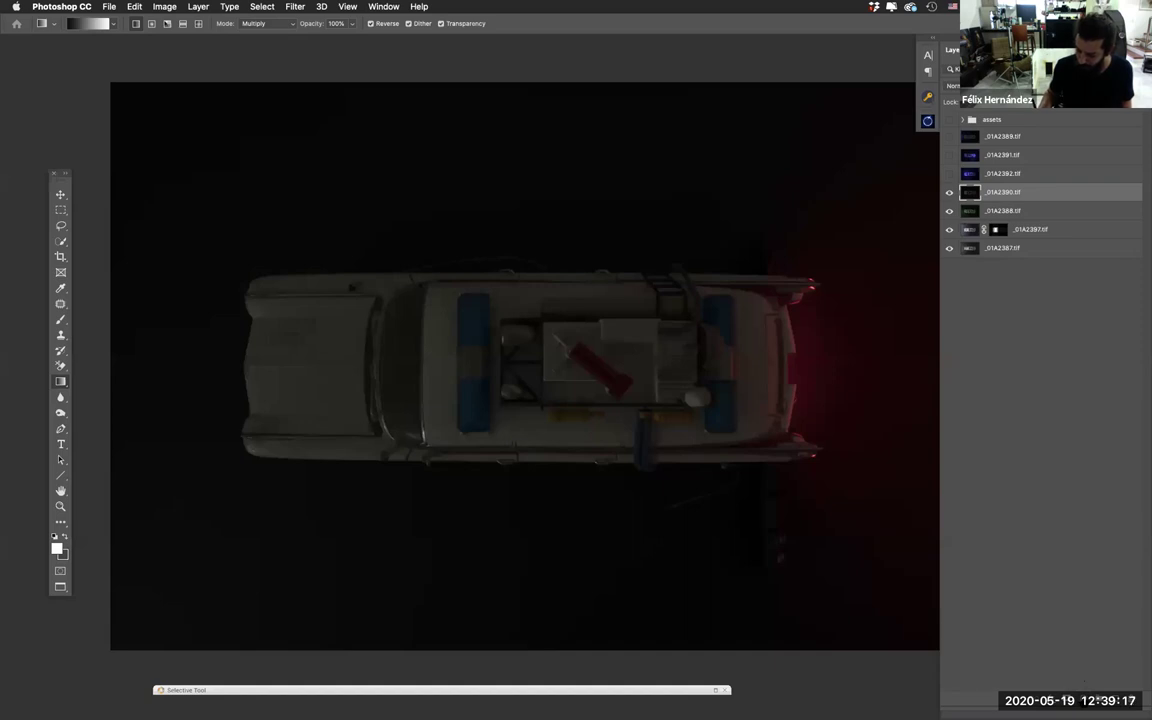
# Step: Add a visible Levels adjustment layer above _01A2390.tif and clip it to that layer
pyautogui.click(1052, 706)
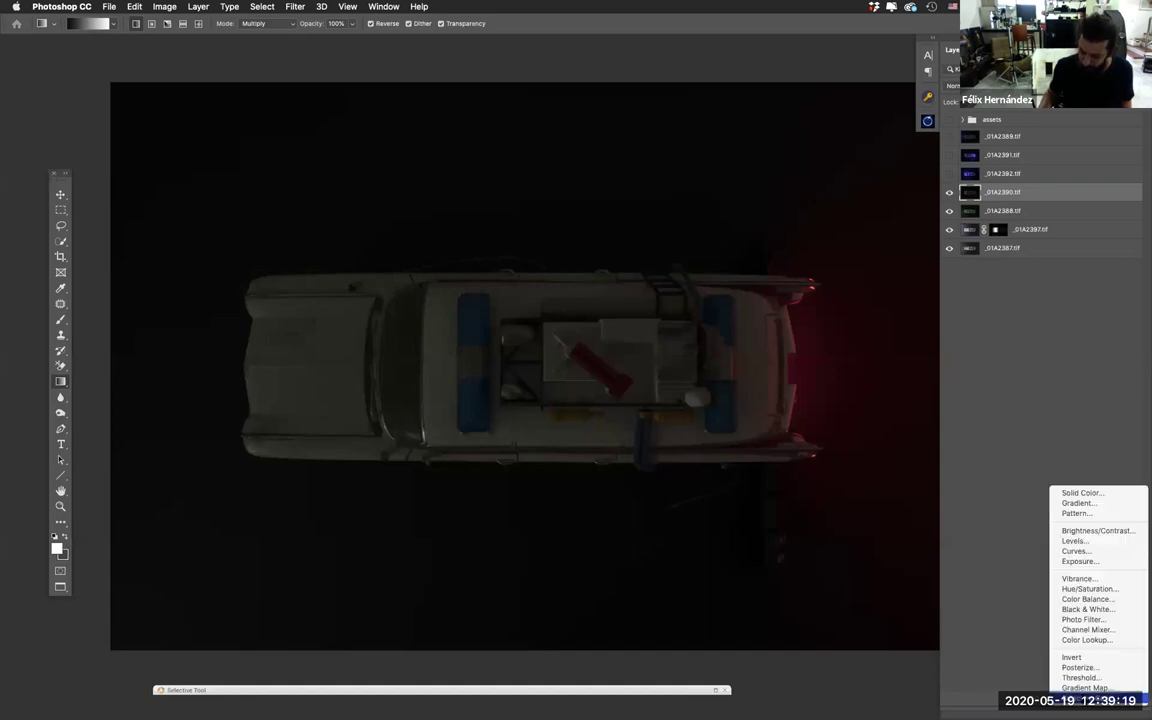
pyautogui.click(1090, 543)
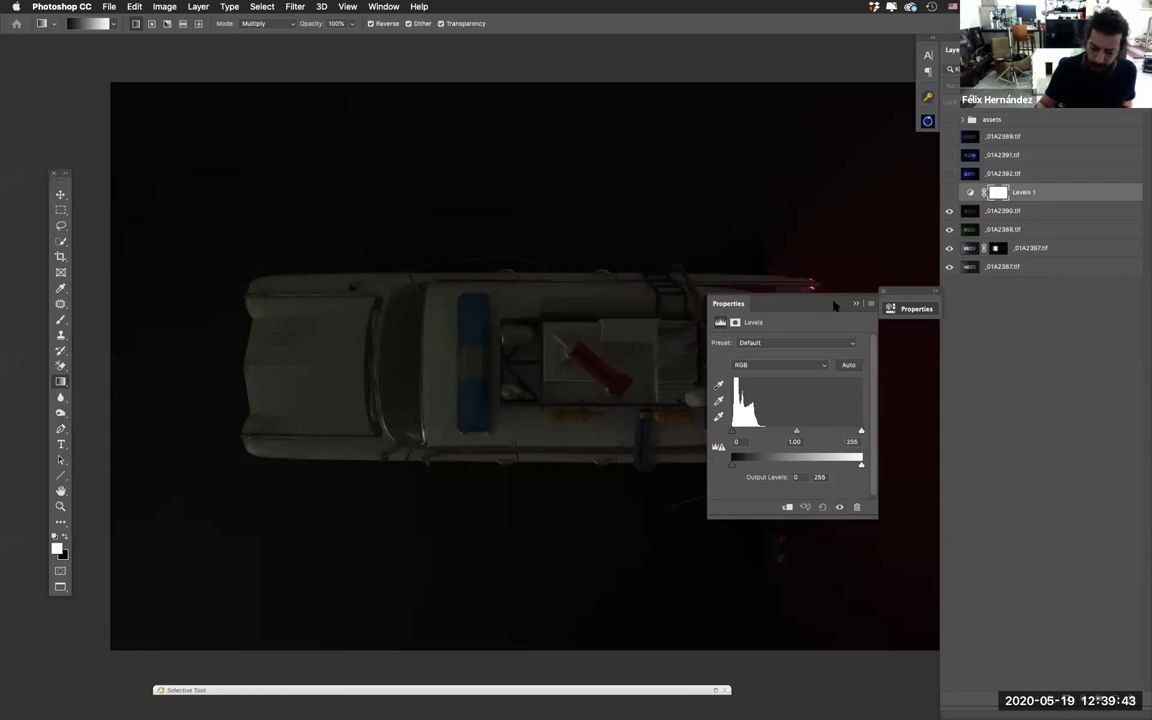
pyautogui.click(772, 277)
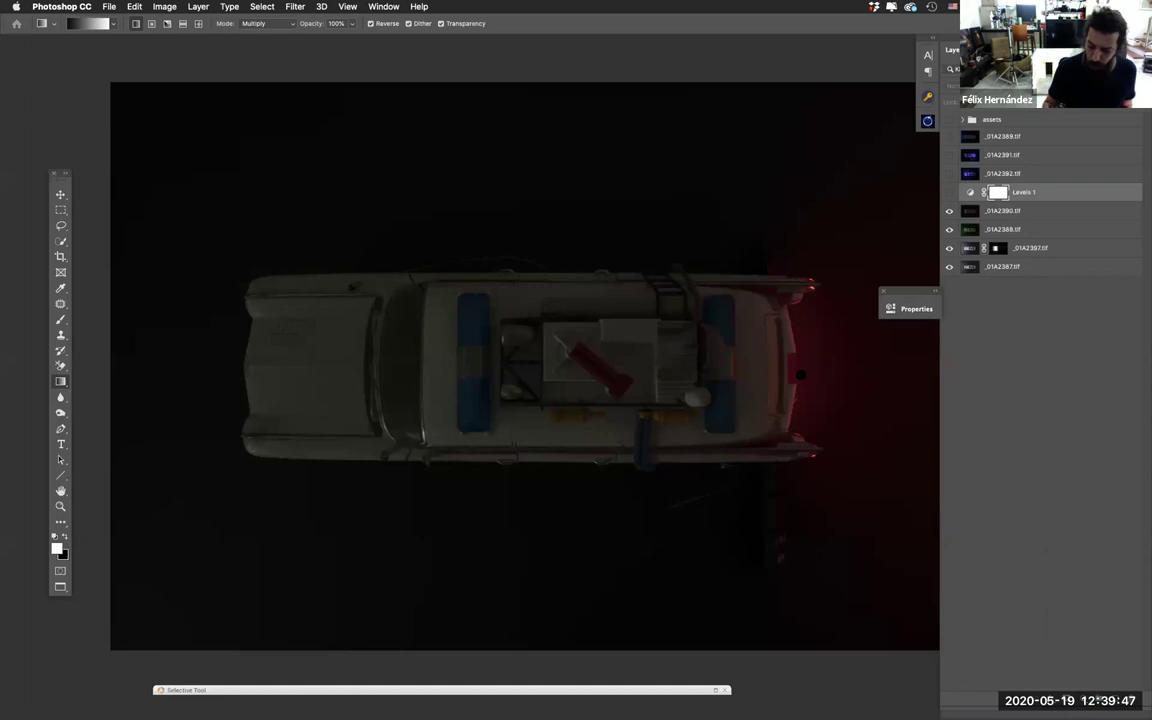
pyautogui.click(950, 193)
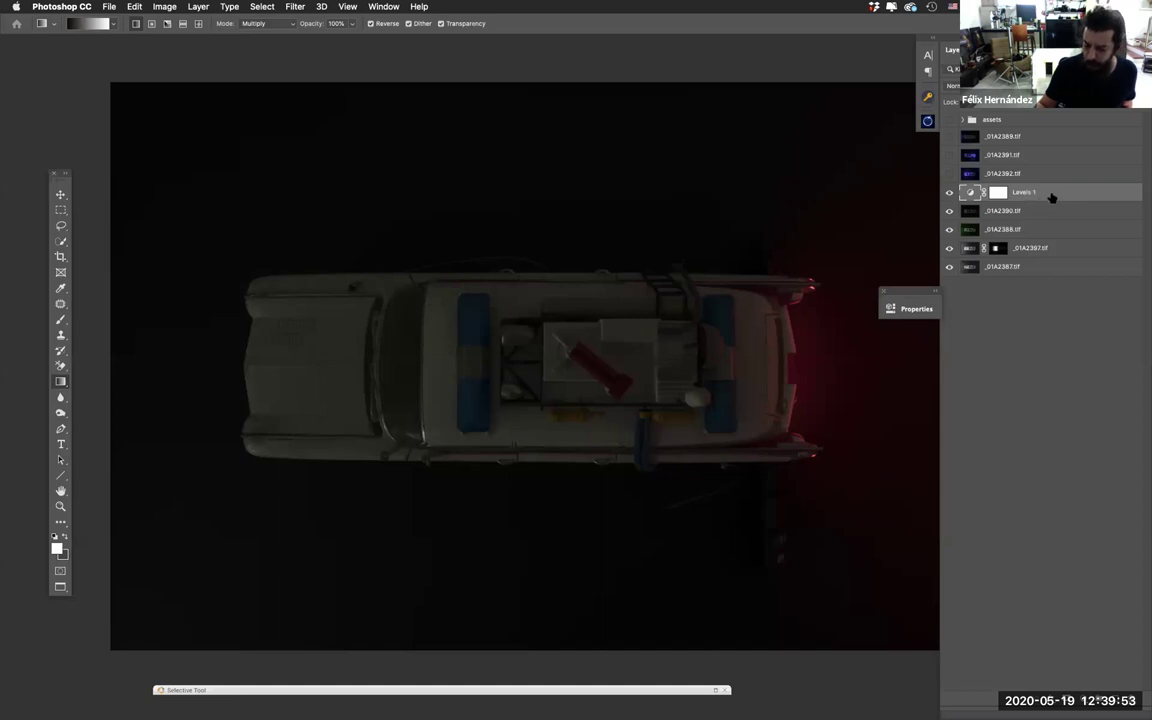
pyautogui.rightClick(1045, 194)
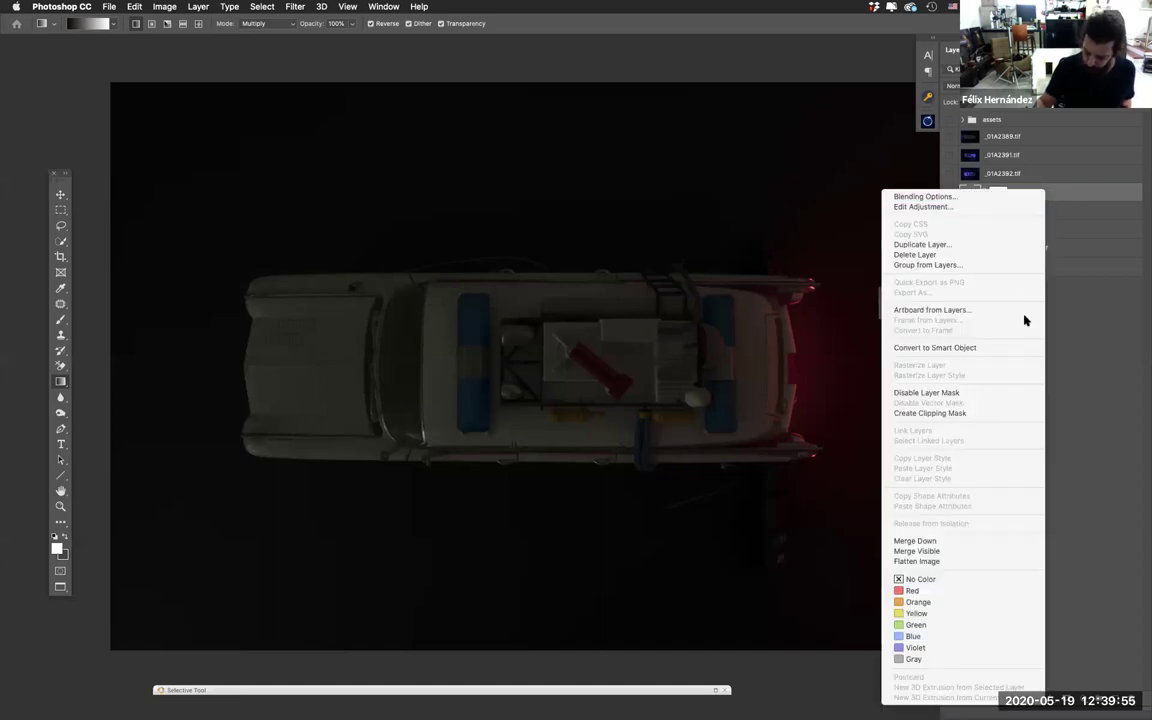
pyautogui.click(983, 417)
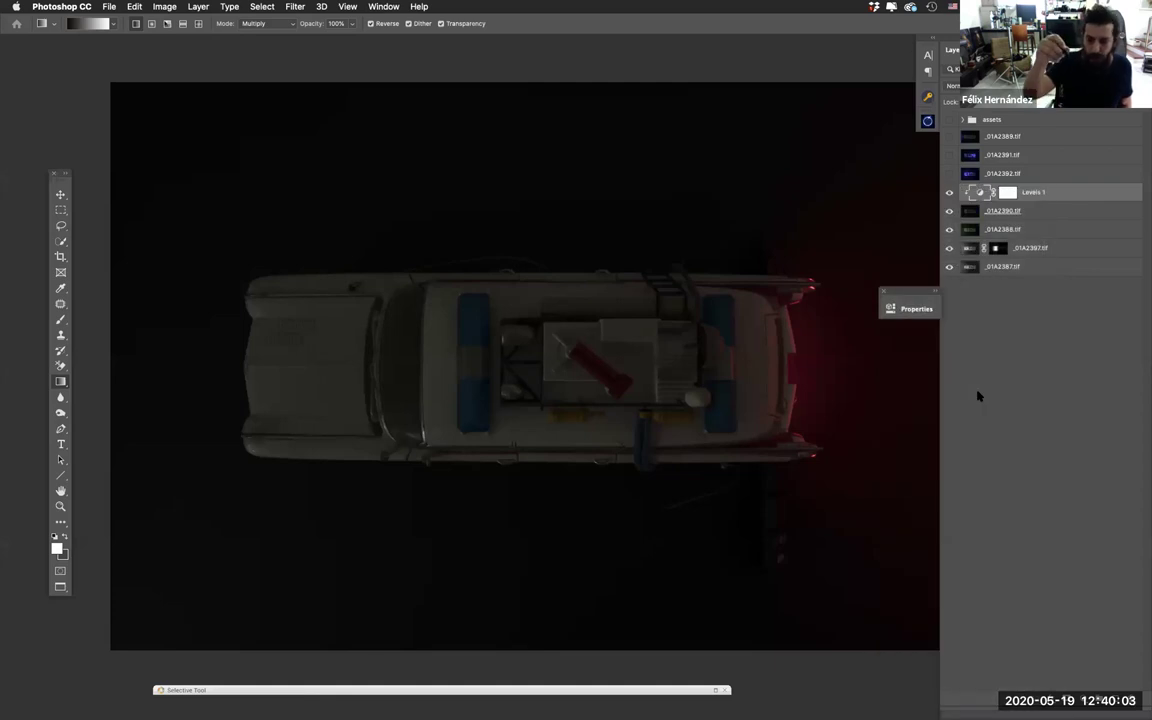
# Step: Raise the black input level of the clipped Levels adjustment and move its settings clear of the car's rear
pyautogui.click(1010, 211)
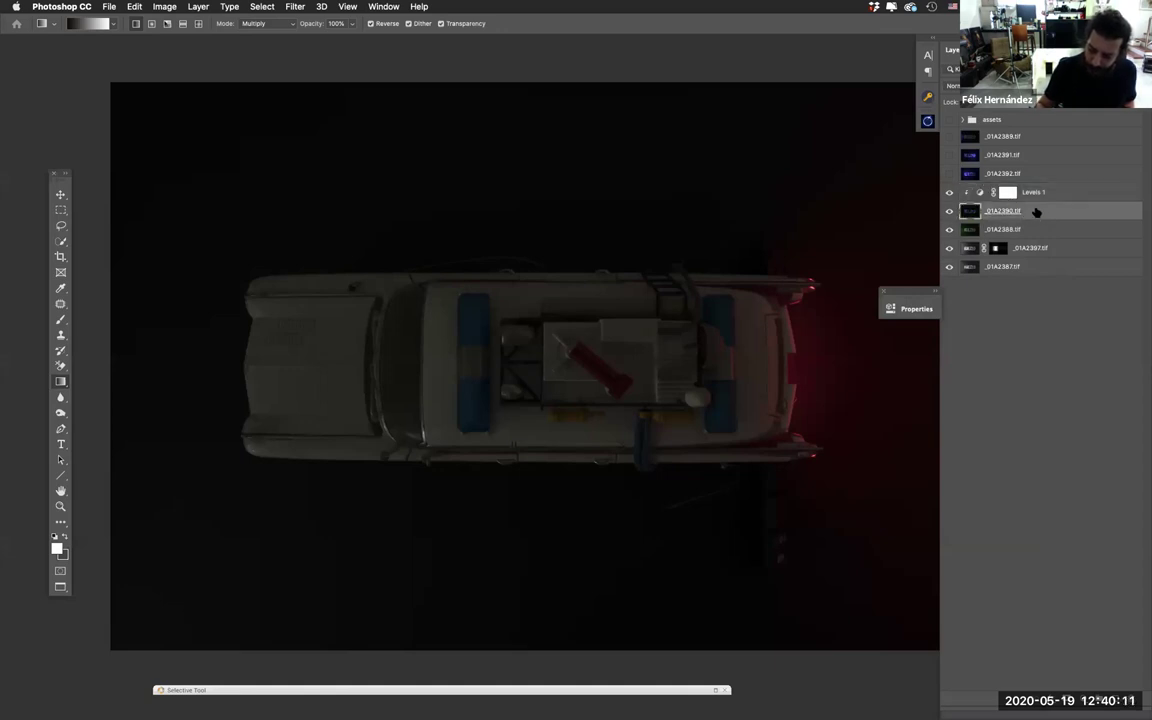
pyautogui.click(1122, 190)
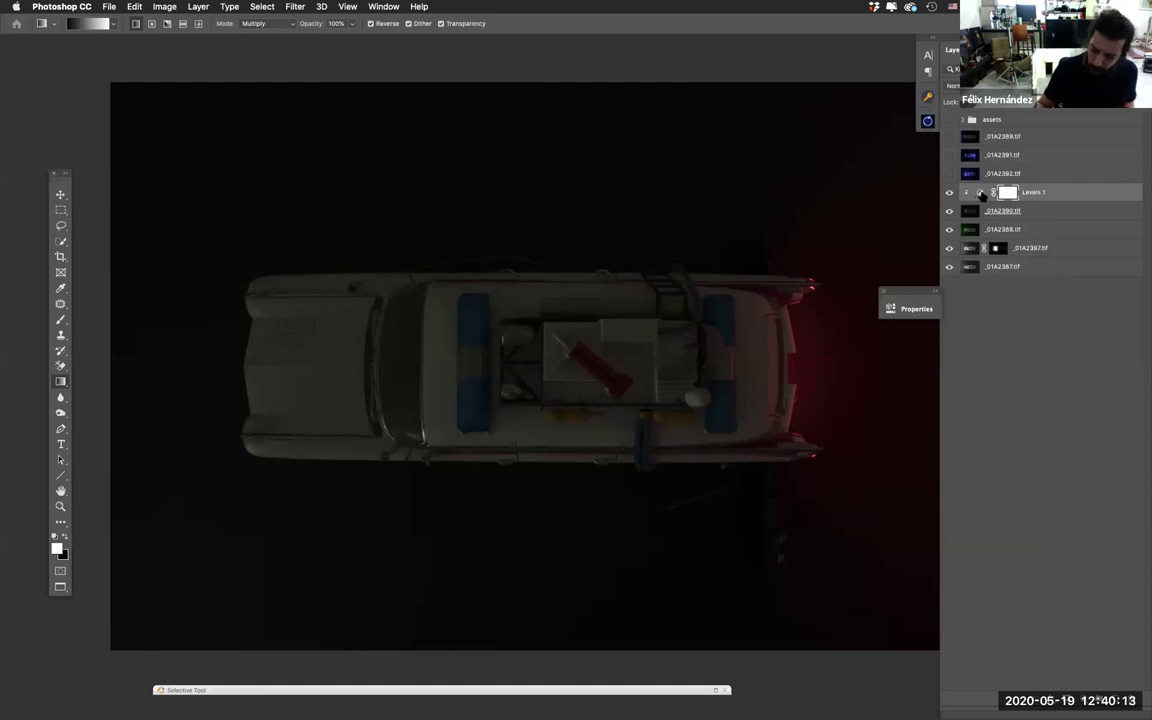
pyautogui.doubleClick(981, 194)
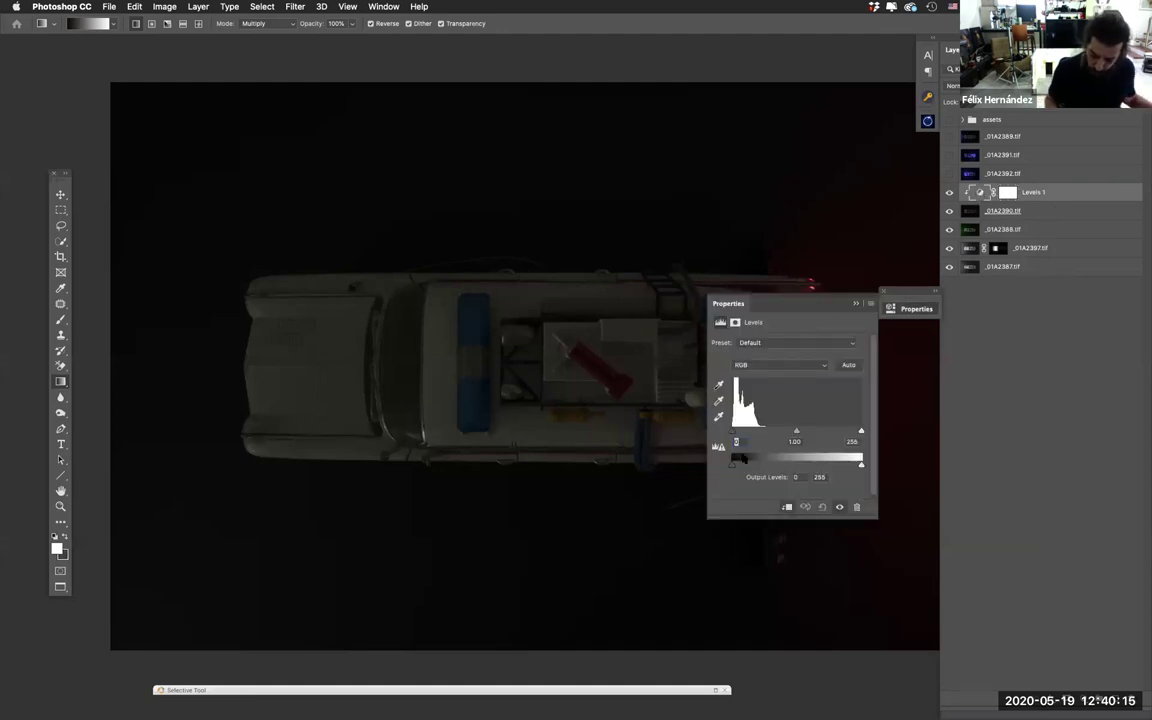
pyautogui.moveTo(734, 436); pyautogui.dragTo(665, 395)
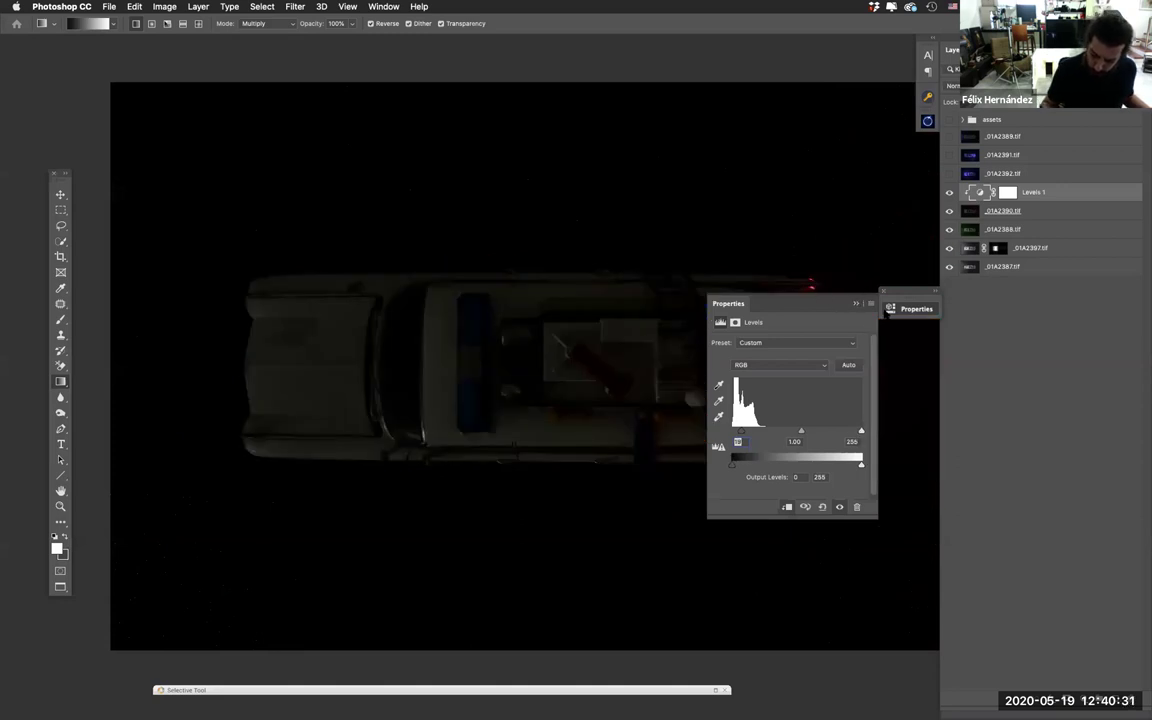
pyautogui.doubleClick(814, 293)
pyautogui.moveTo(822, 326); pyautogui.dragTo(479, 152)
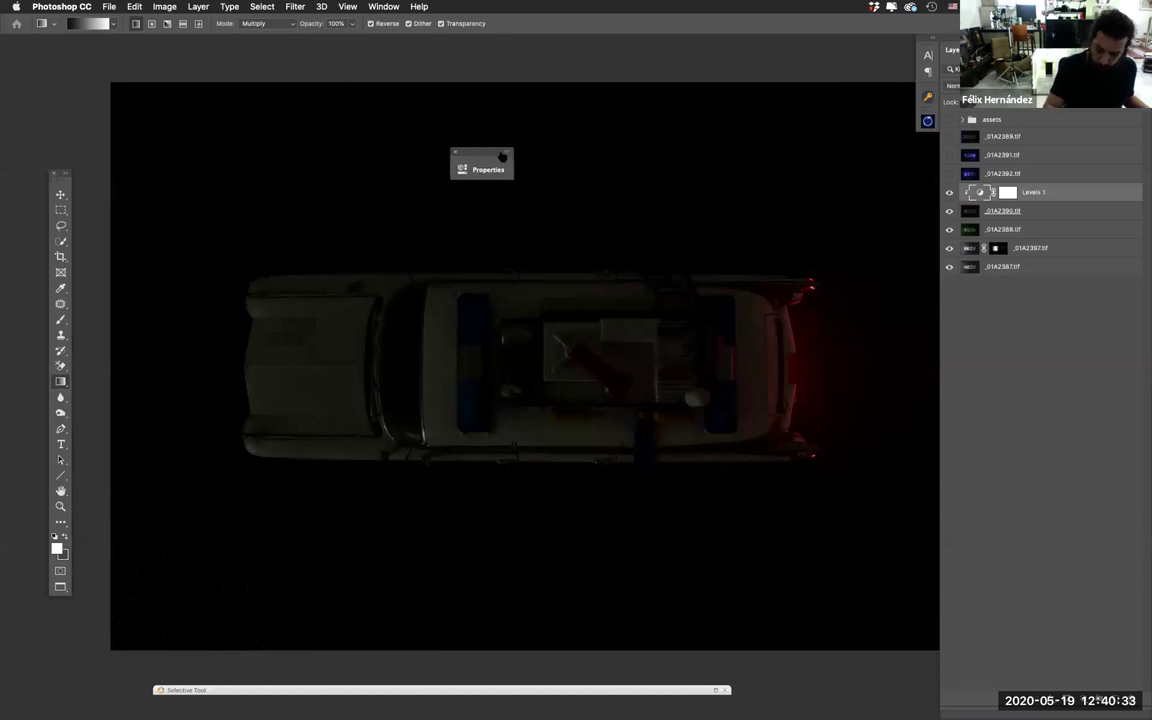
pyautogui.click(488, 169)
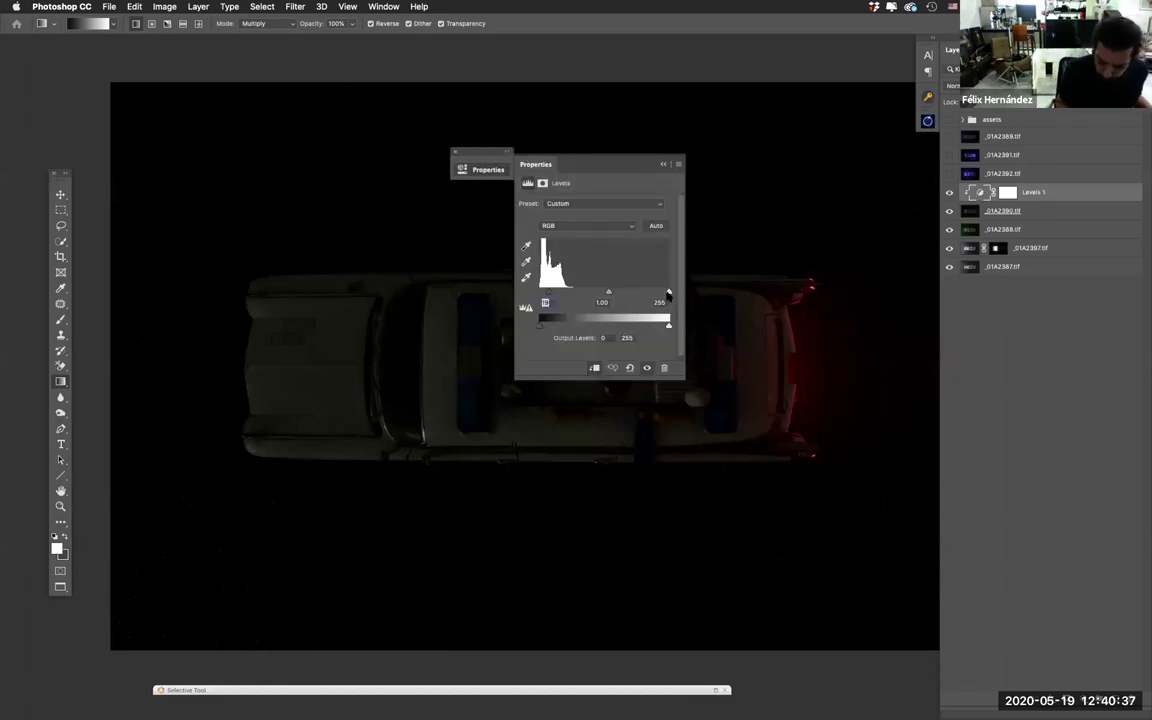
# Step: Set the clipped Levels adjustment's input values to 30 for black, 0.88 for midtones and 191 for white
pyautogui.moveTo(669, 298); pyautogui.dragTo(645, 310)
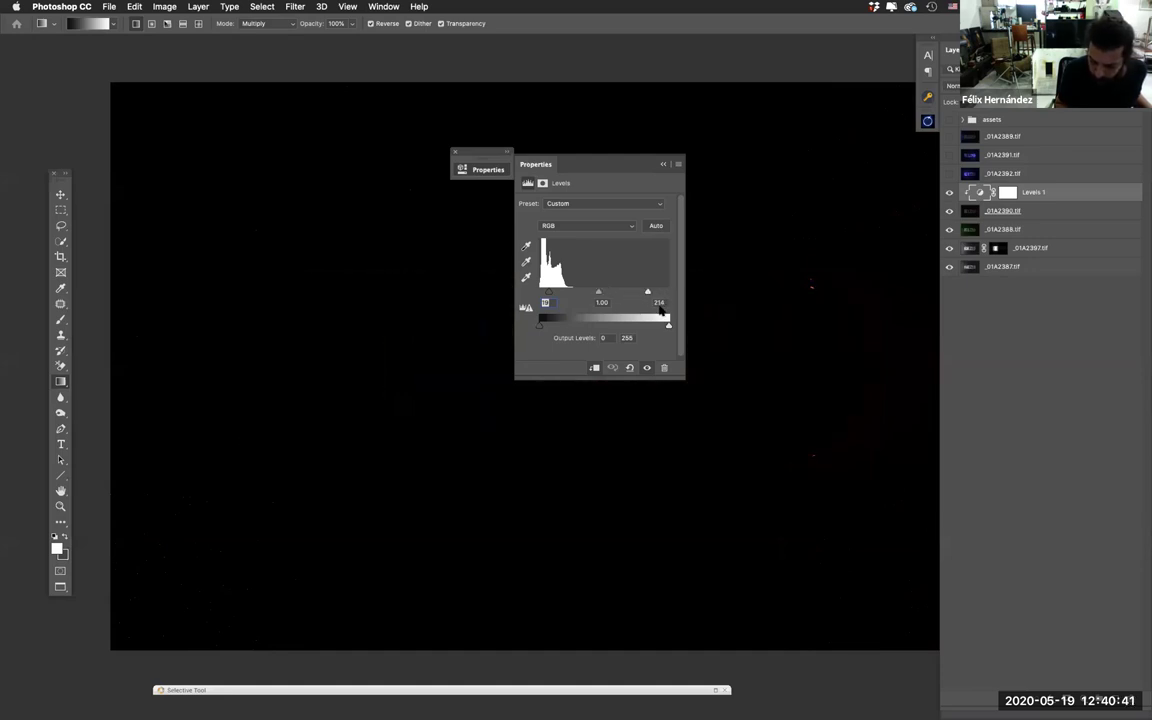
pyautogui.hotkey('shift', 'Up')
pyautogui.hotkey('shift', 'Up')
pyautogui.moveTo(600, 295); pyautogui.dragTo(636, 293)
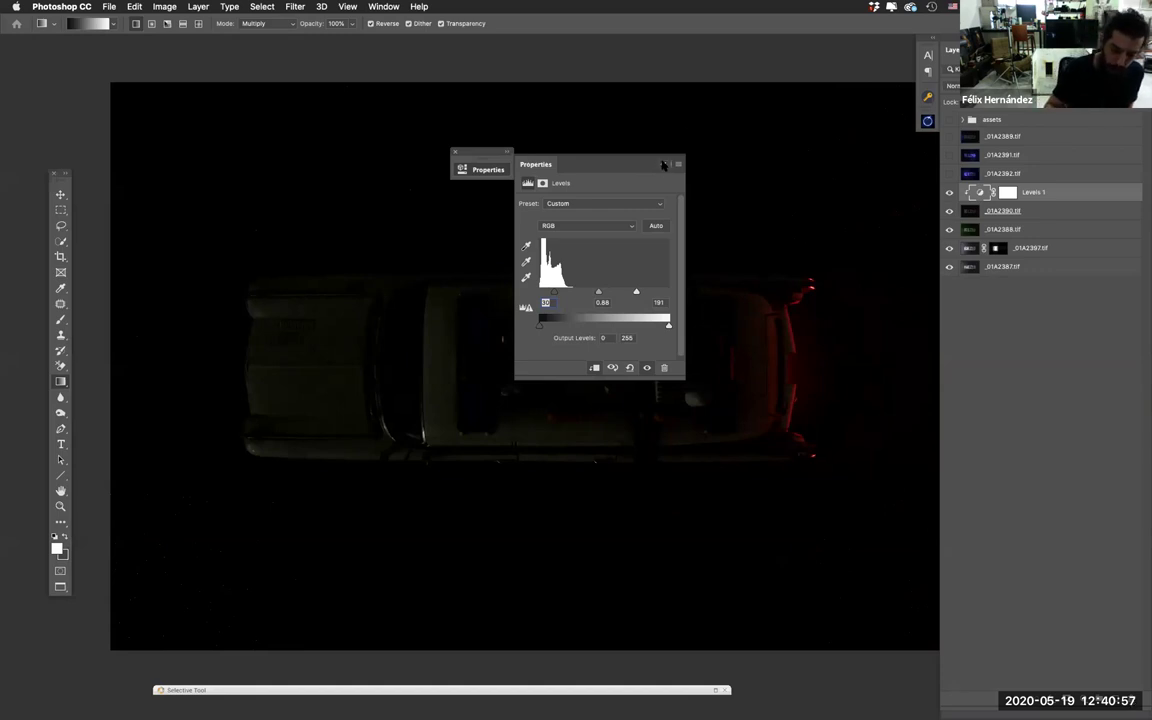
pyautogui.click(597, 150)
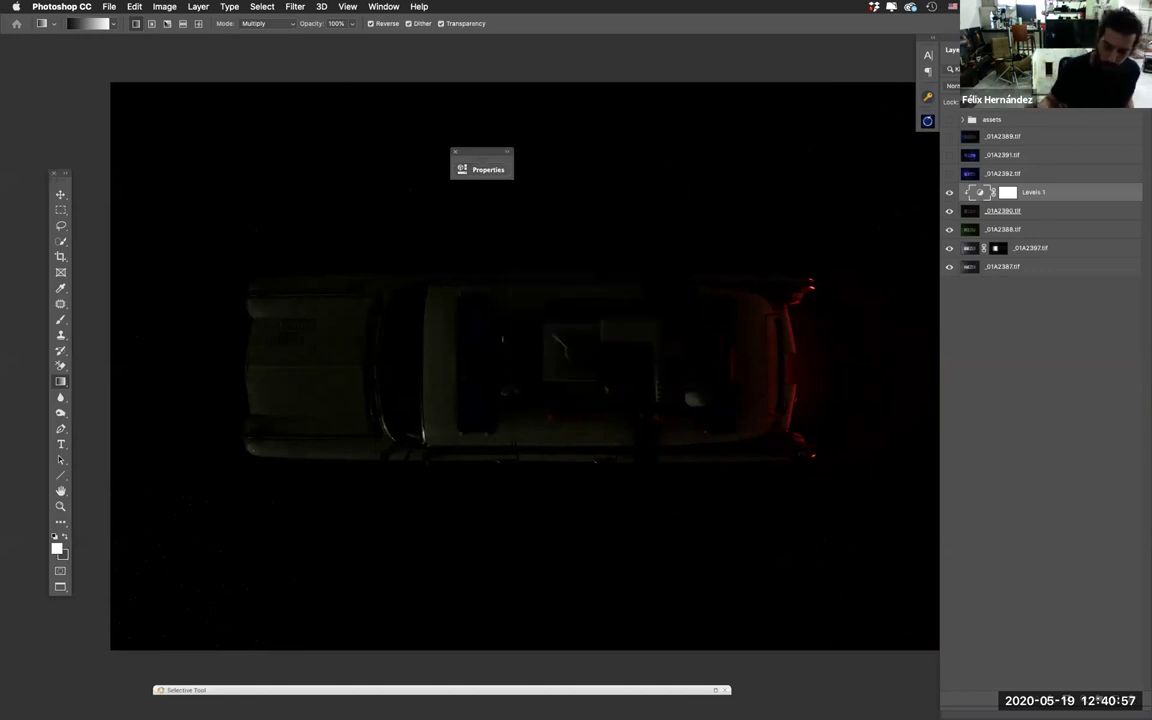
# Step: Set the blending mode of the _01A2390.tif layer to Screen
pyautogui.click(1020, 211)
pyautogui.doubleClick(1020, 212)
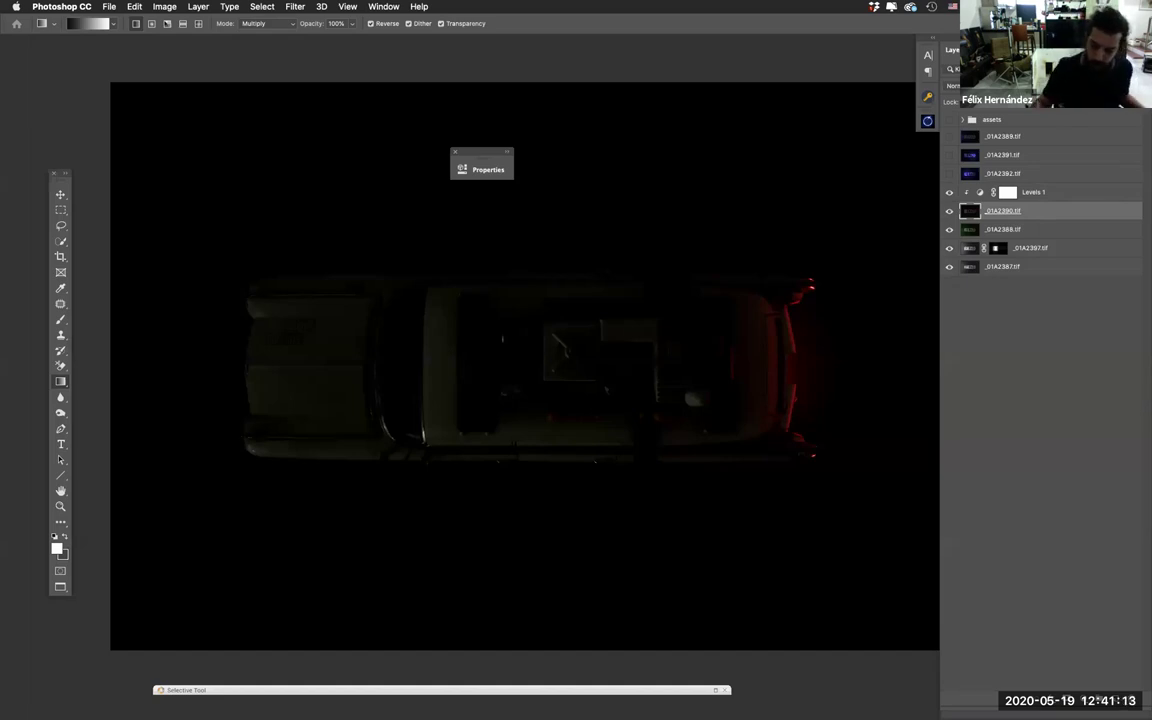
pyautogui.click(952, 85)
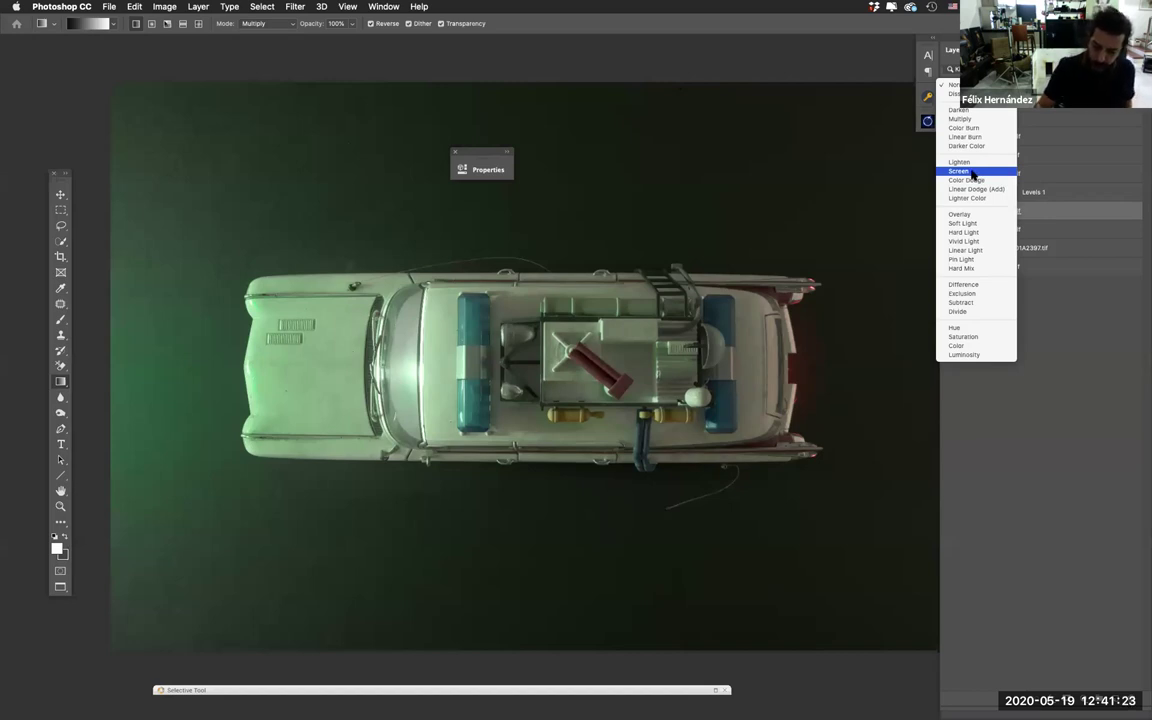
pyautogui.click(973, 172)
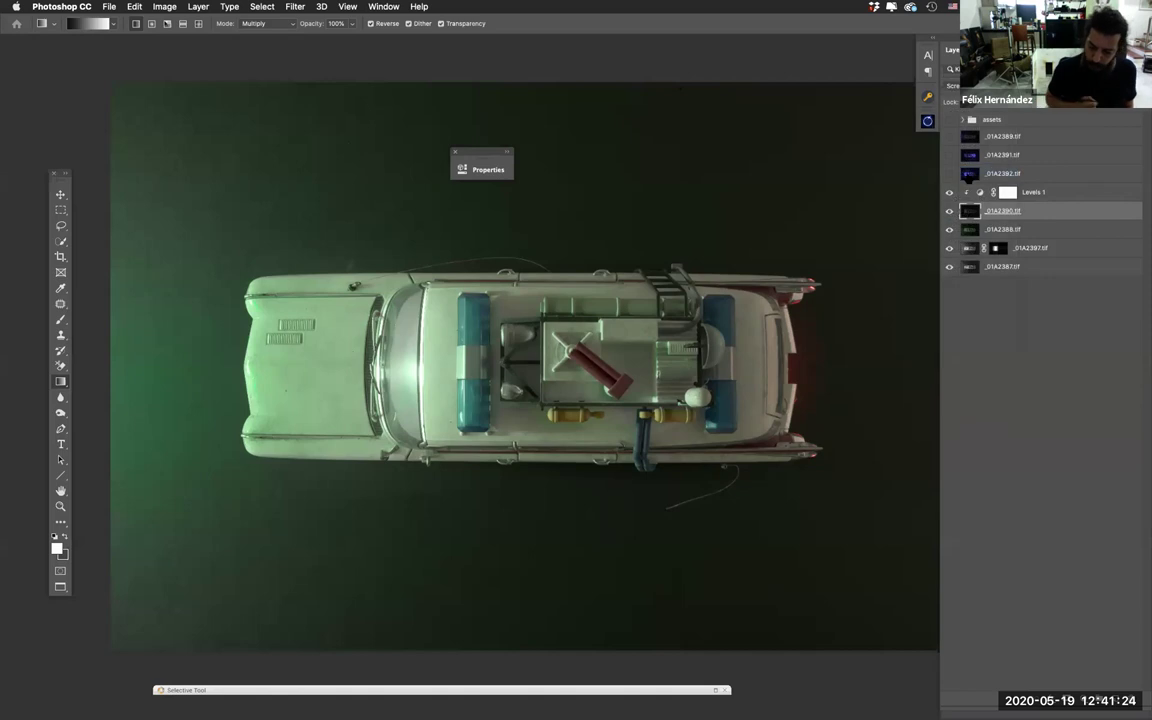
# Step: Toggle _01A2390.tif repeatedly to compare the car's rear with and without the red taillight glow
pyautogui.click(950, 212)
pyautogui.click(950, 212)
pyautogui.click(950, 212)
pyautogui.click(950, 212)
pyautogui.click(950, 212)
pyautogui.click(950, 212)
pyautogui.click(950, 212)
pyautogui.click(950, 212)
pyautogui.click(950, 212)
pyautogui.click(950, 212)
pyautogui.click(950, 212)
pyautogui.click(950, 212)
pyautogui.click(950, 212)
pyautogui.click(950, 212)
pyautogui.click(950, 212)
pyautogui.click(950, 212)
pyautogui.click(950, 212)
pyautogui.click(950, 212)
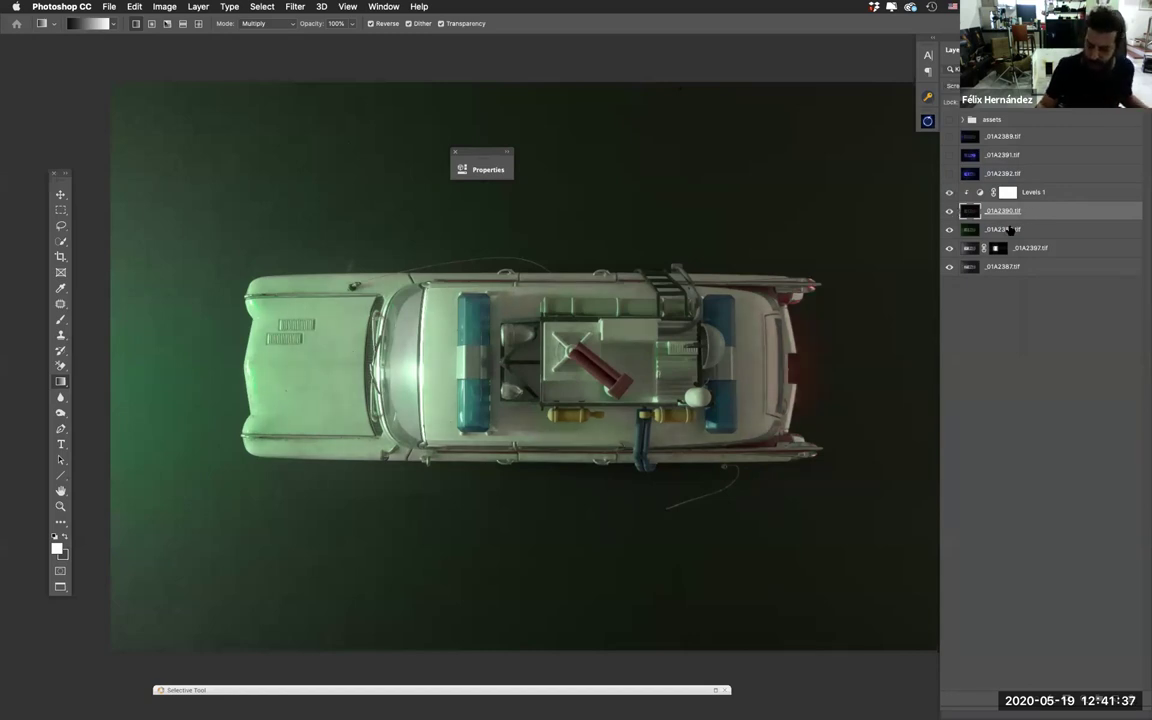
pyautogui.click(950, 212)
pyautogui.click(950, 212)
pyautogui.click(950, 212)
pyautogui.click(950, 212)
pyautogui.click(950, 212)
pyautogui.click(950, 212)
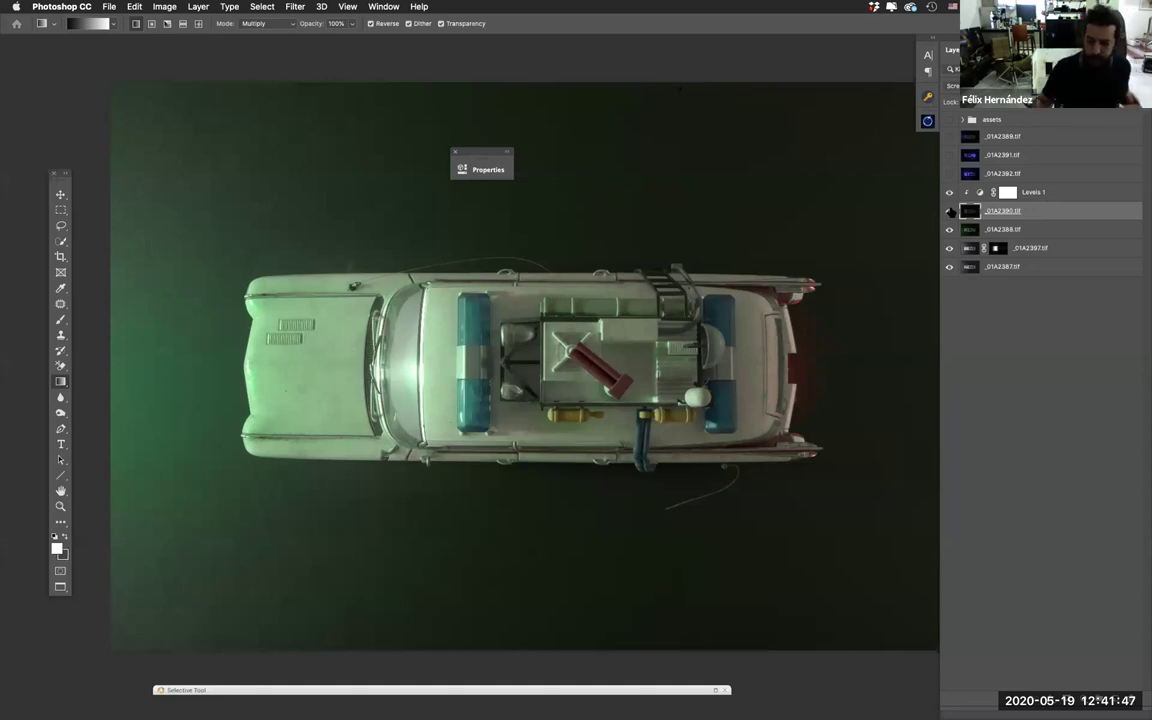
# Step: Try the Difference blending mode on _01A2390.tif, return it to Screen and compare the image with and without the layer
pyautogui.click(975, 86)
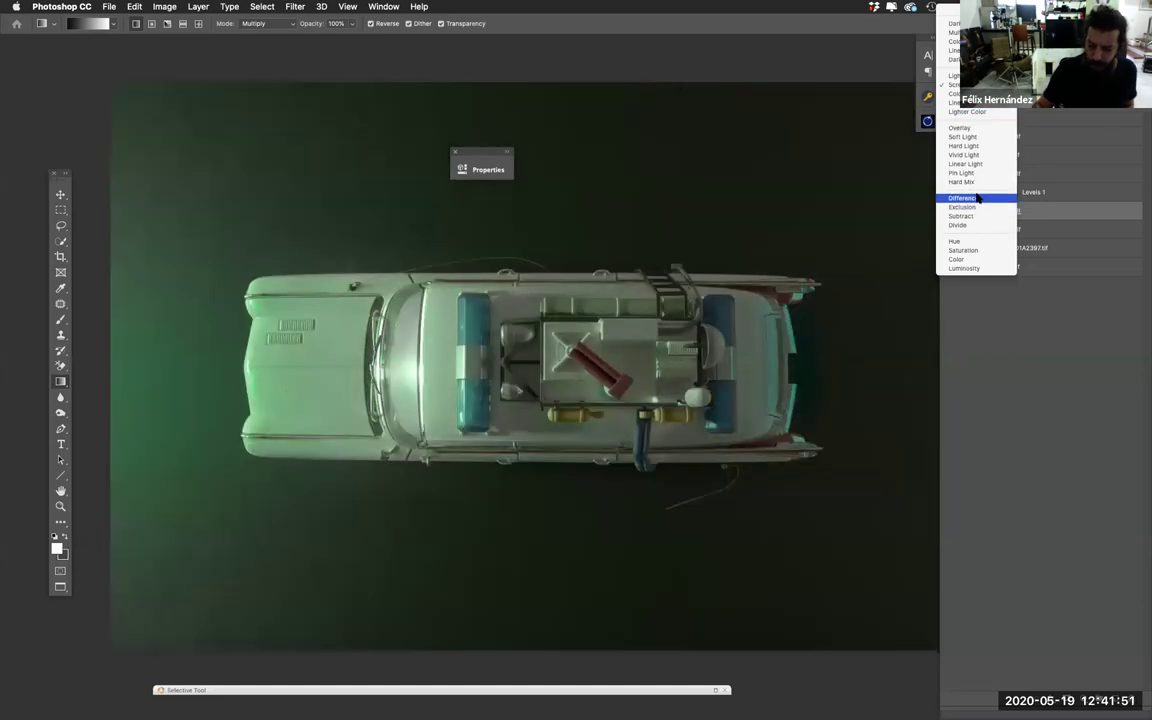
pyautogui.click(978, 197)
pyautogui.click(975, 86)
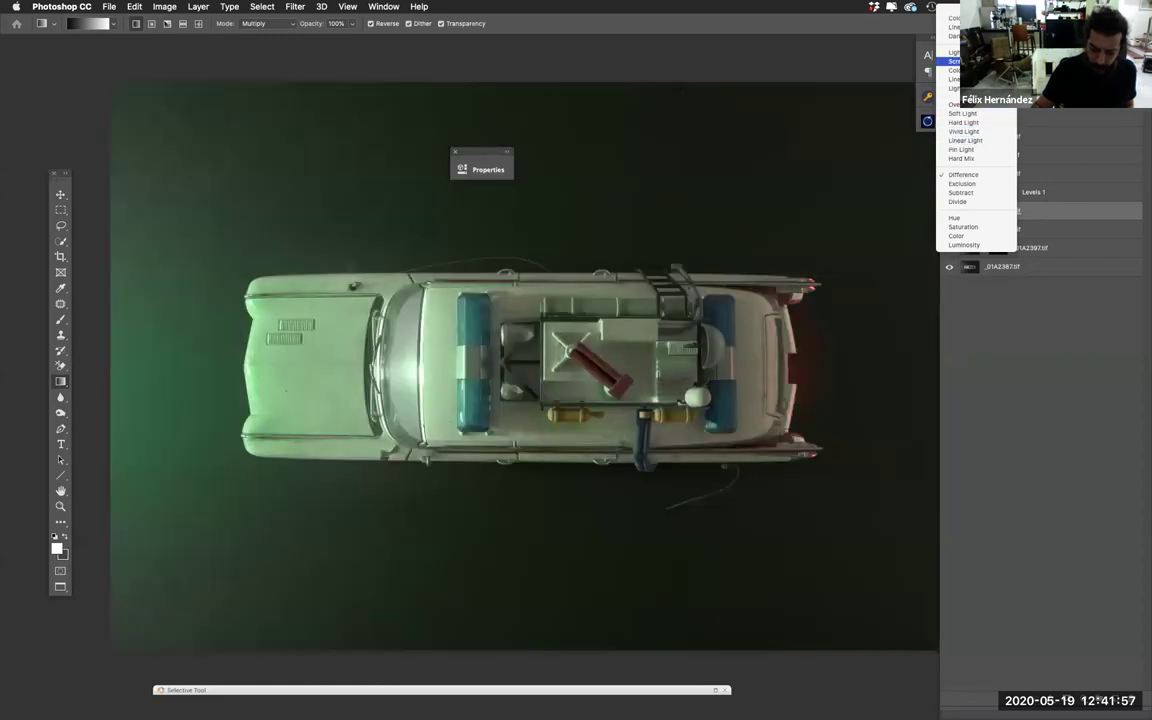
pyautogui.click(955, 61)
pyautogui.click(949, 211)
pyautogui.click(949, 211)
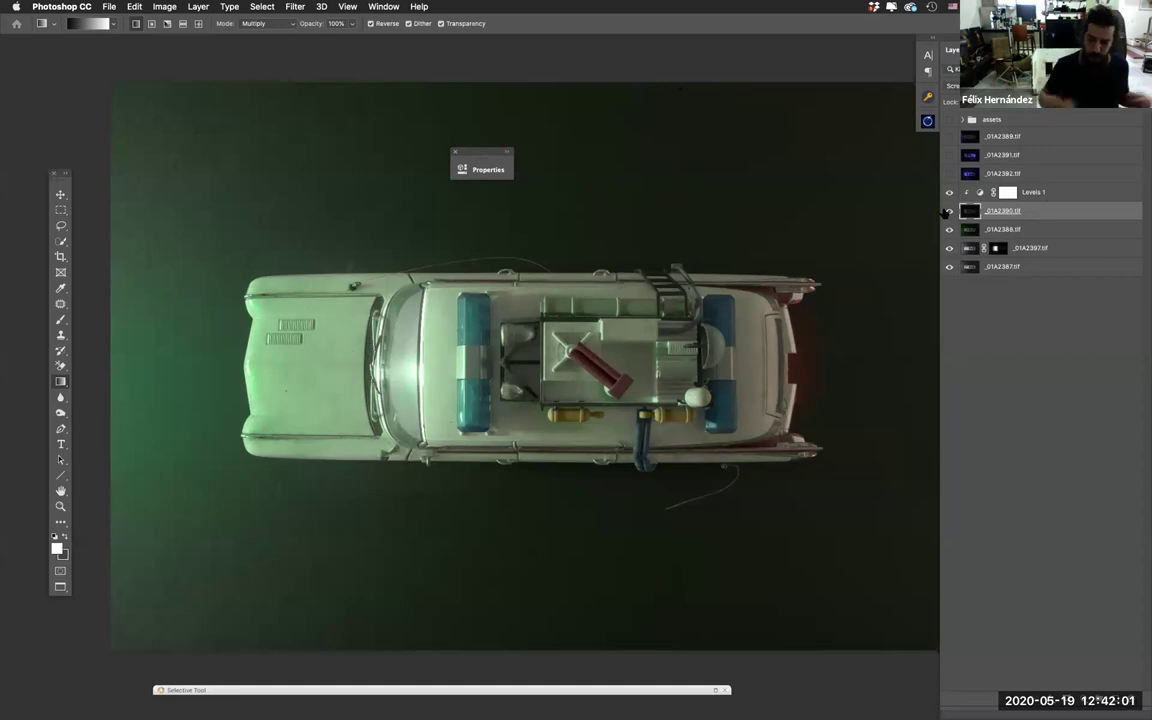
# Step: Show _01A2389.tif and add a Levels adjustment directly above it with the black input level at 26
pyautogui.click(949, 137)
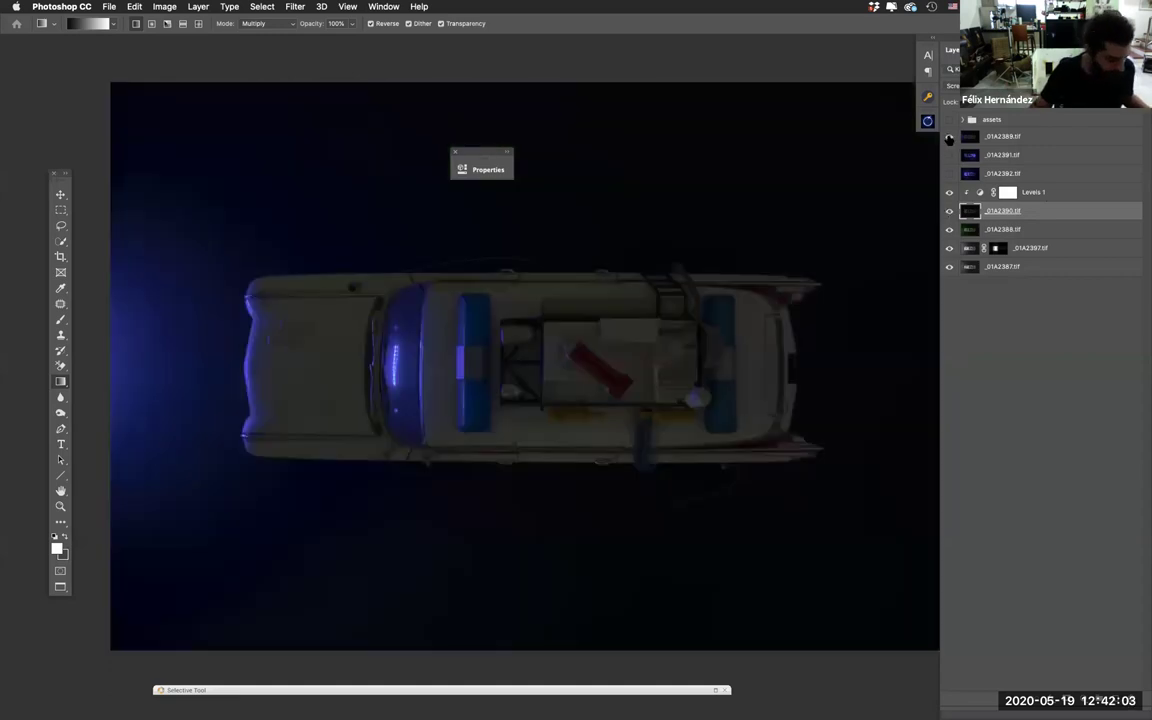
pyautogui.click(985, 138)
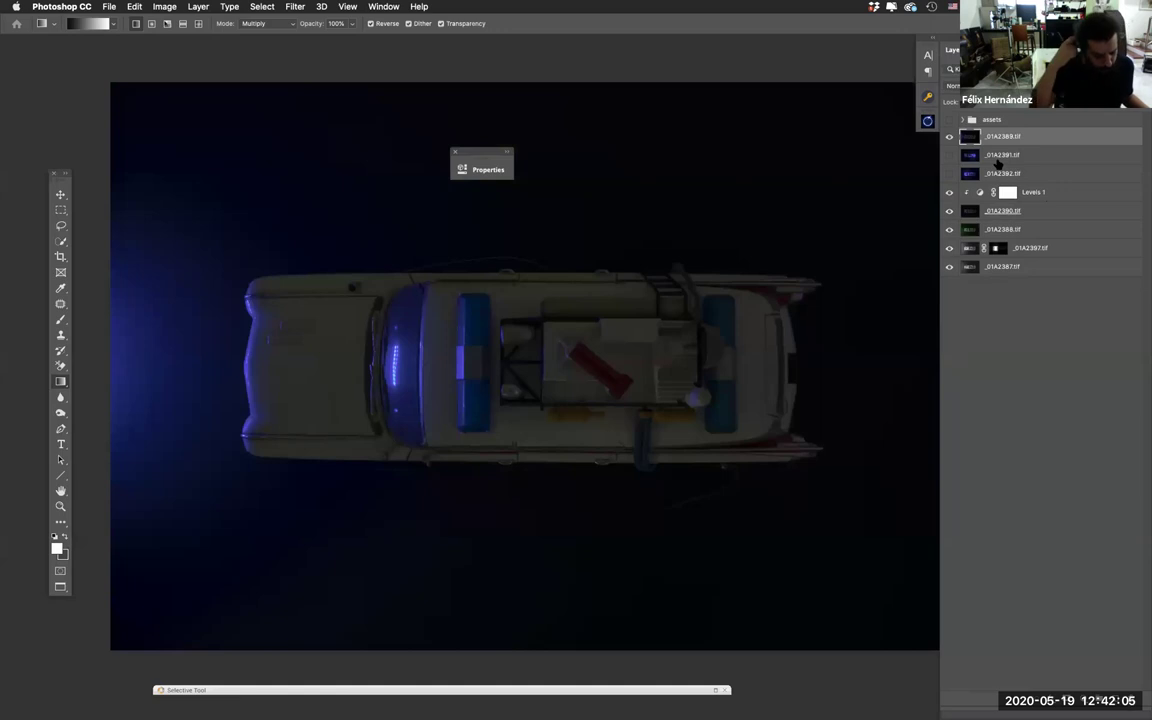
pyautogui.click(1086, 704)
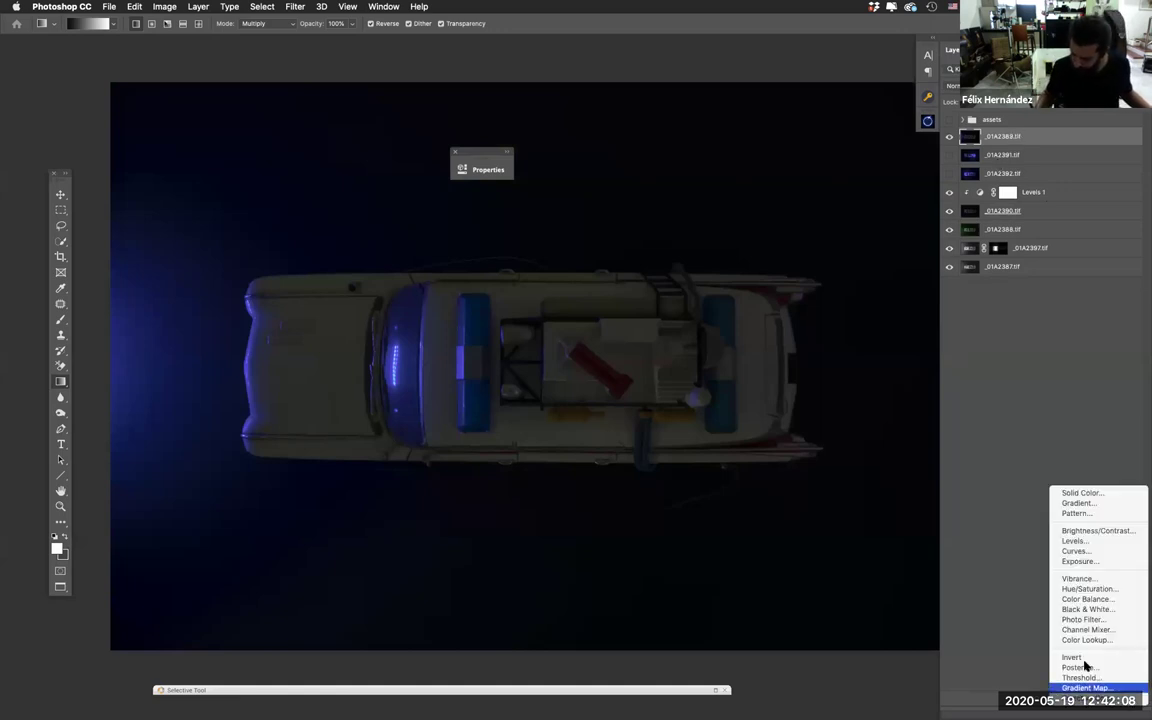
pyautogui.click(1090, 542)
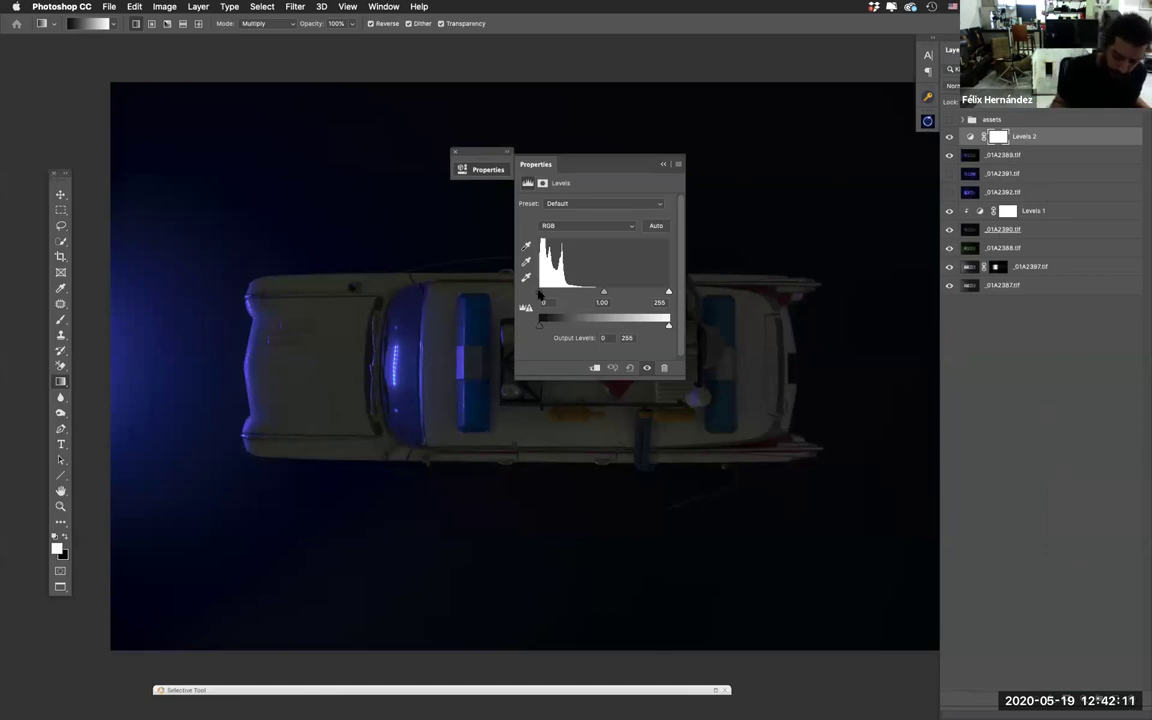
pyautogui.moveTo(540, 291); pyautogui.dragTo(554, 293)
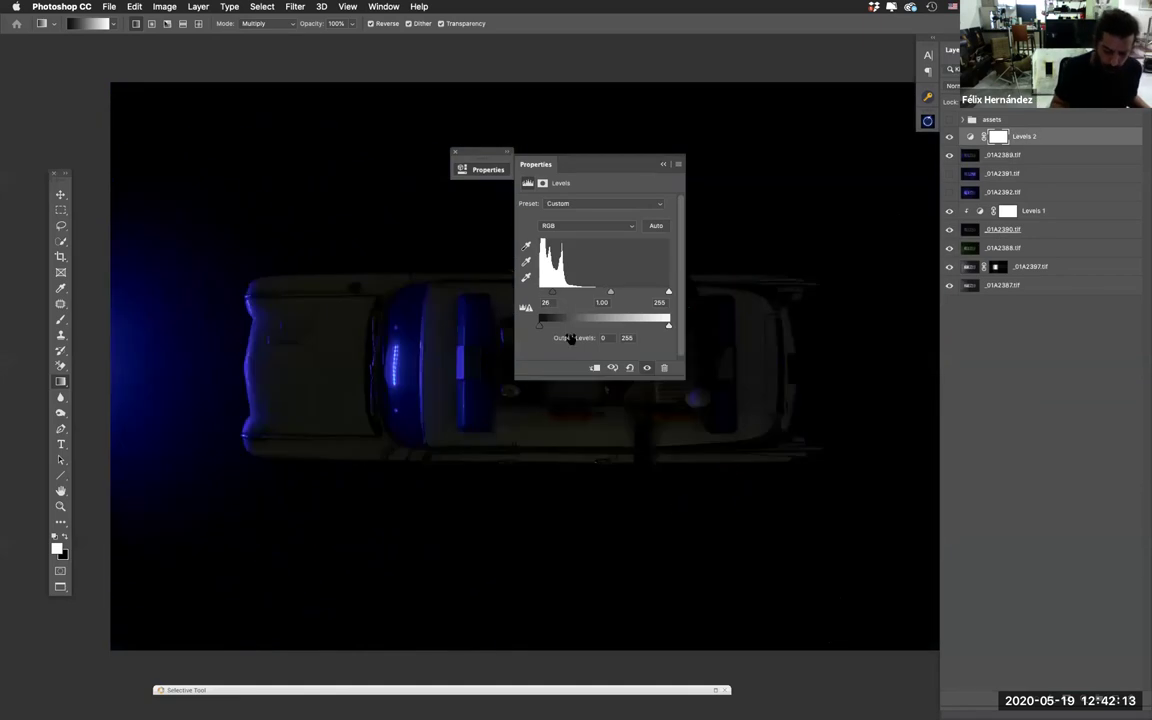
# Step: Clip the new Levels adjustment to _01A2389.tif and set its input values to 31 for black, 0.83 for midtones and 228 for white
pyautogui.rightClick(1035, 138)
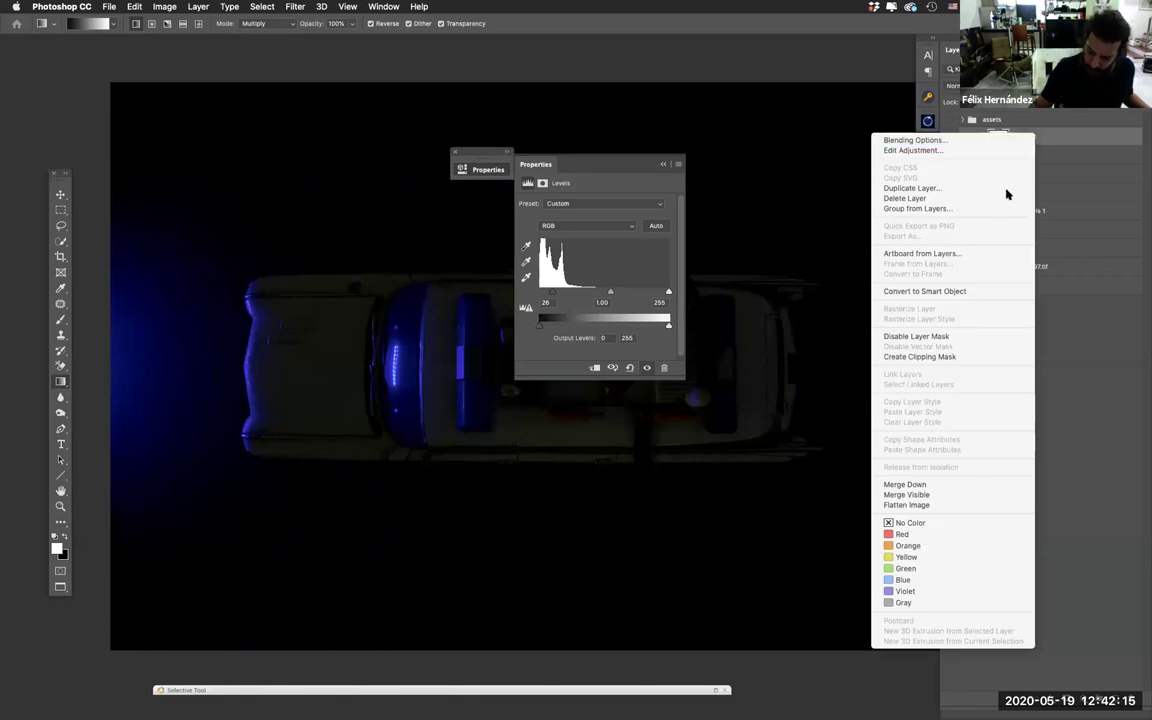
pyautogui.click(971, 357)
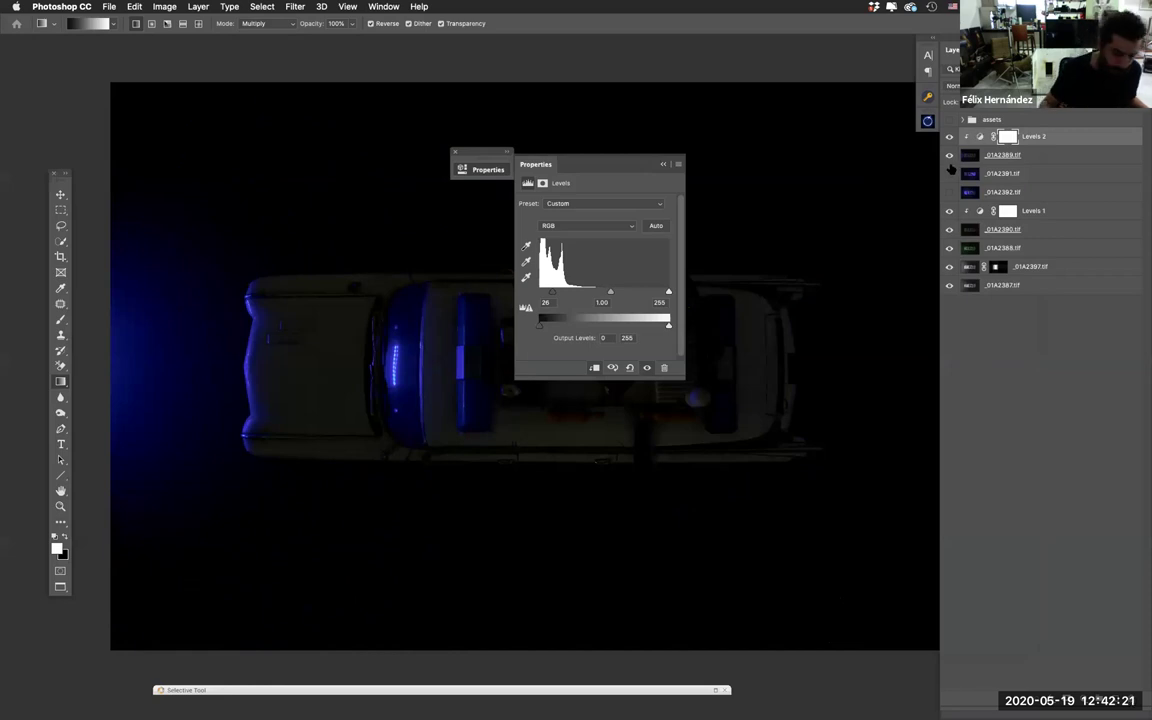
pyautogui.moveTo(551, 292); pyautogui.dragTo(556, 296)
pyautogui.moveTo(668, 291); pyautogui.dragTo(607, 291)
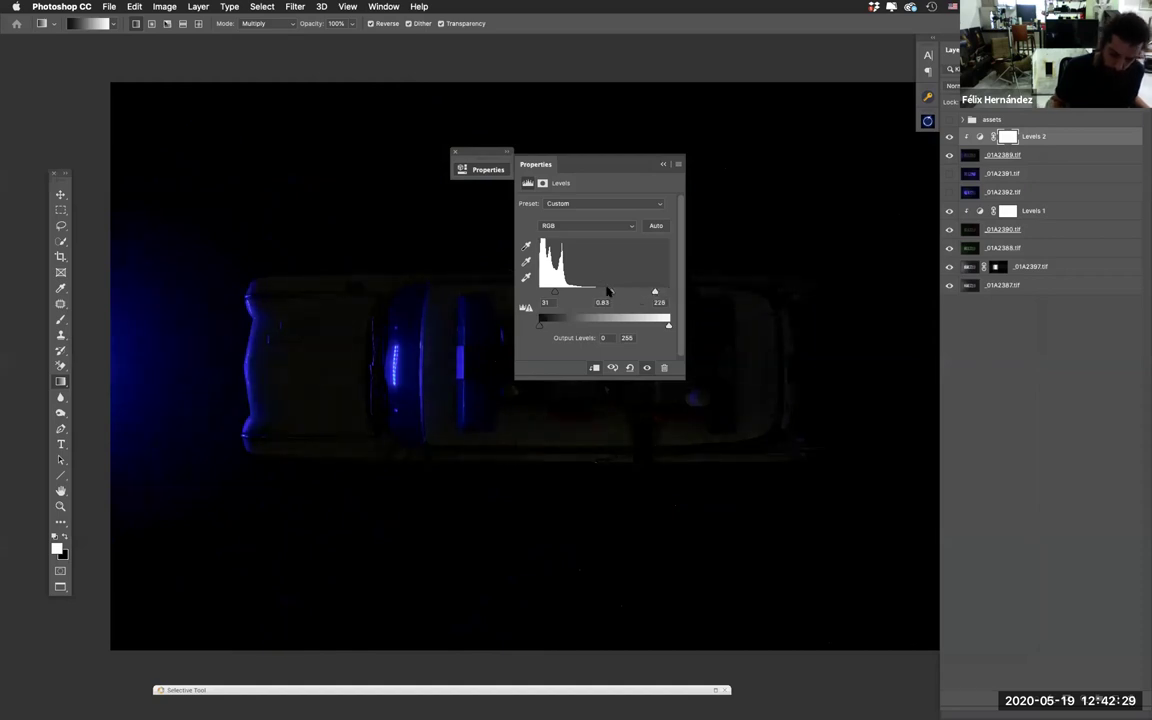
pyautogui.click(596, 148)
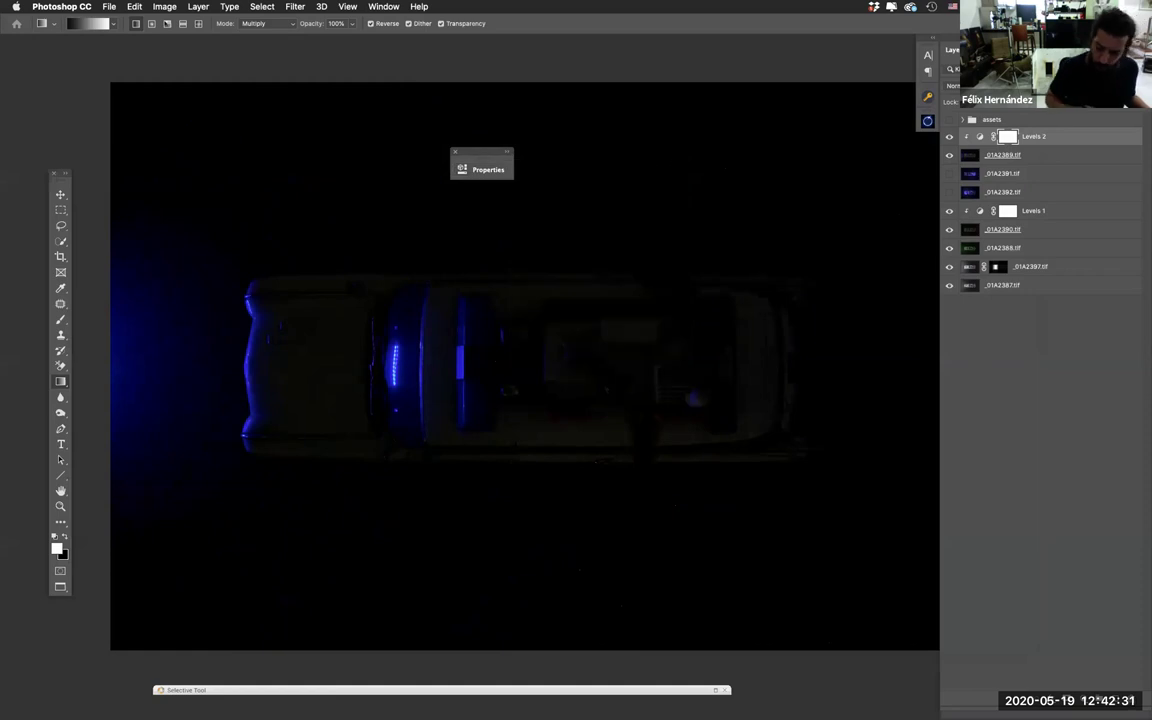
# Step: Try the Color blending mode on _01A2389.tif and compare the image with and without the layer
pyautogui.click(1020, 156)
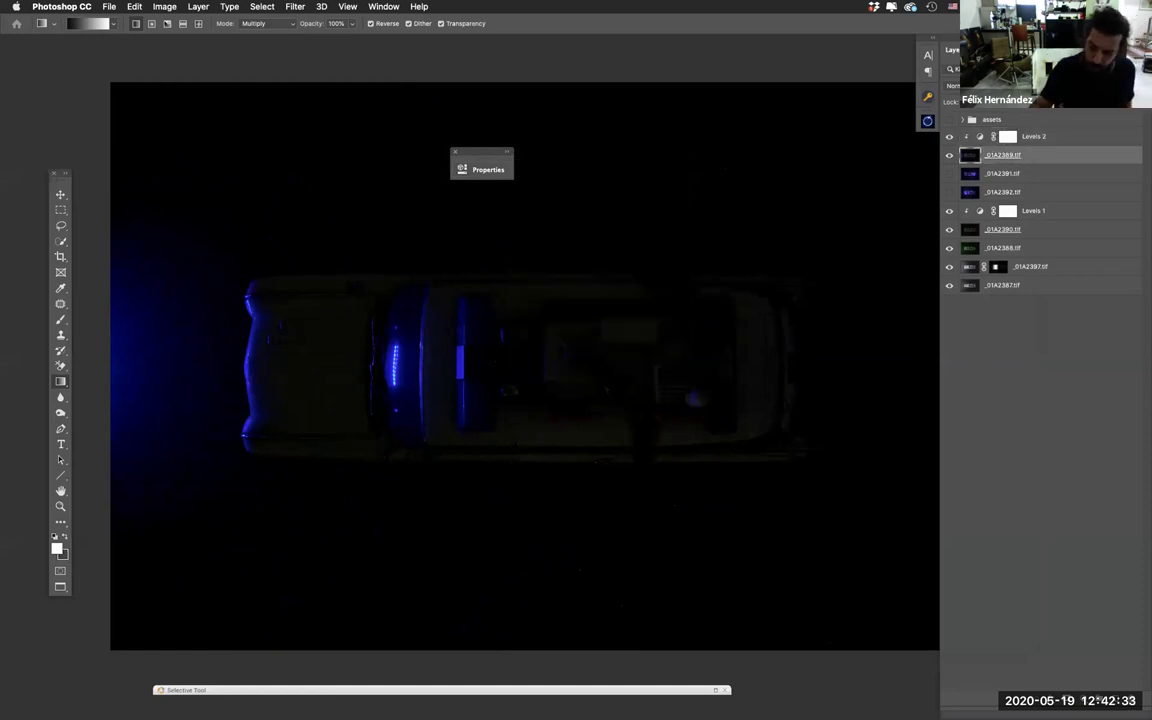
pyautogui.click(955, 86)
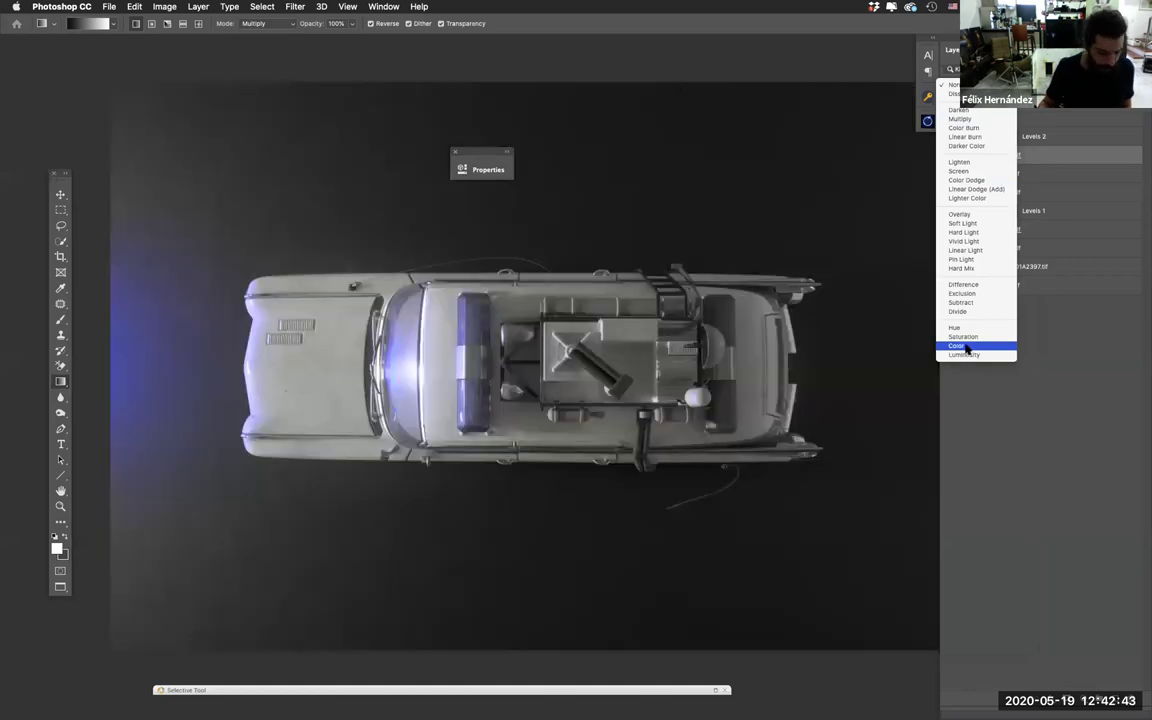
pyautogui.click(964, 346)
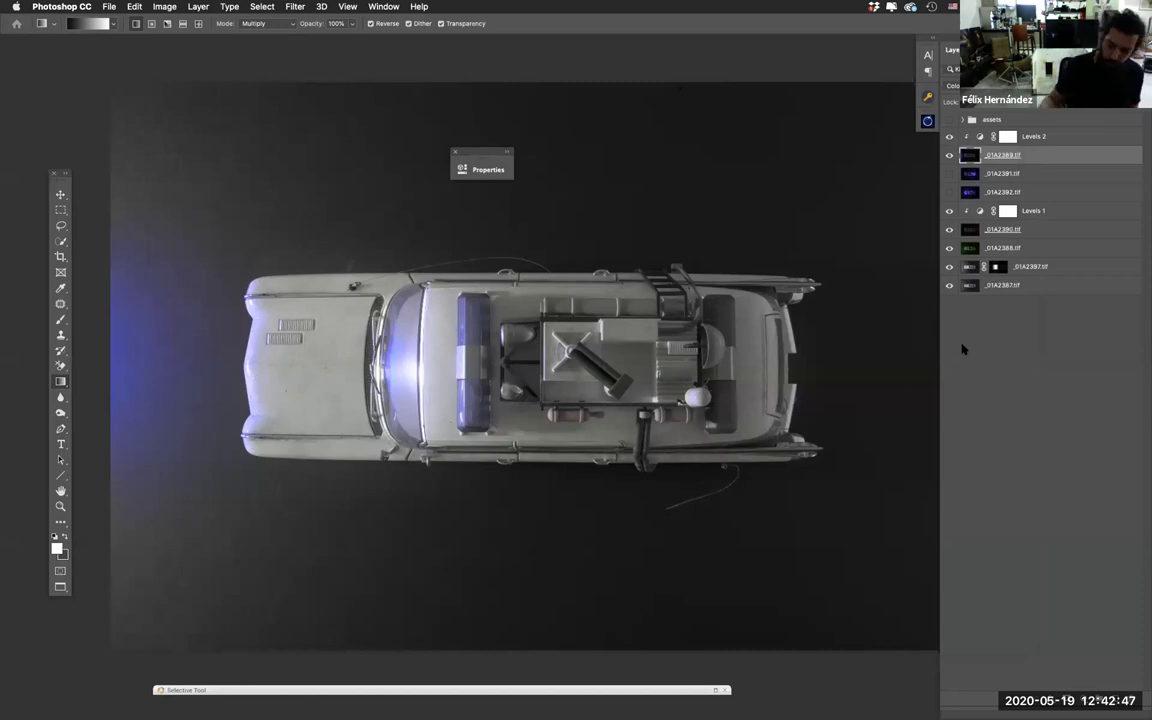
pyautogui.click(949, 156)
pyautogui.click(949, 156)
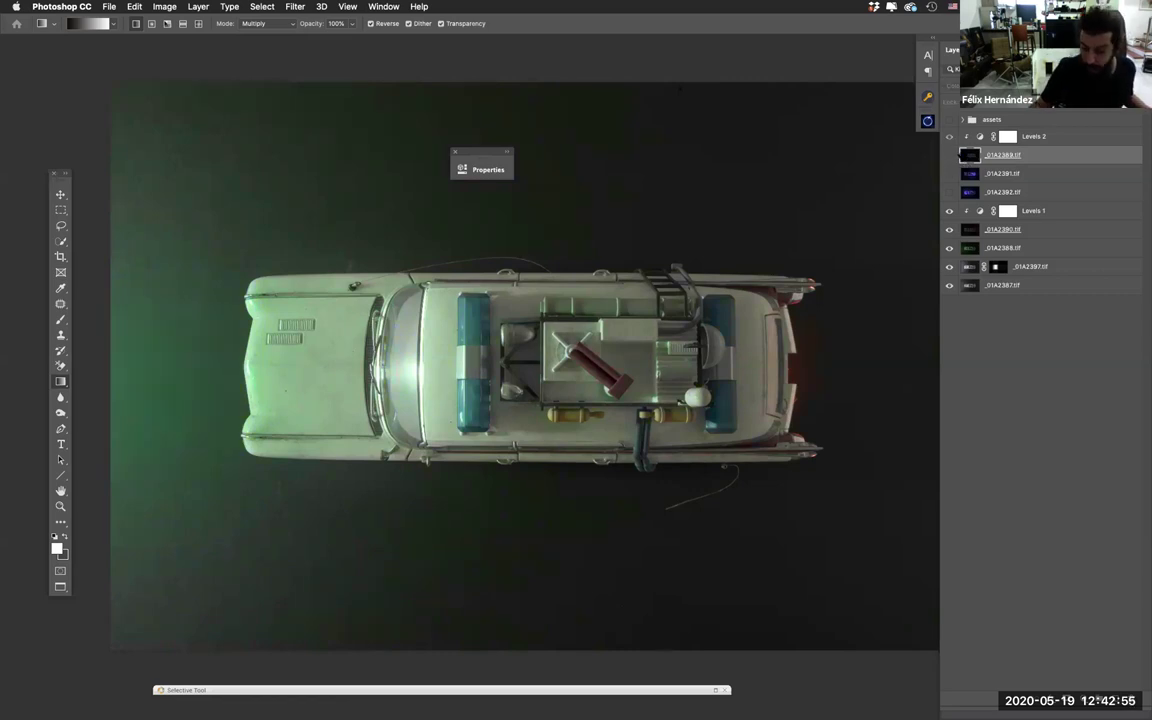
pyautogui.click(949, 155)
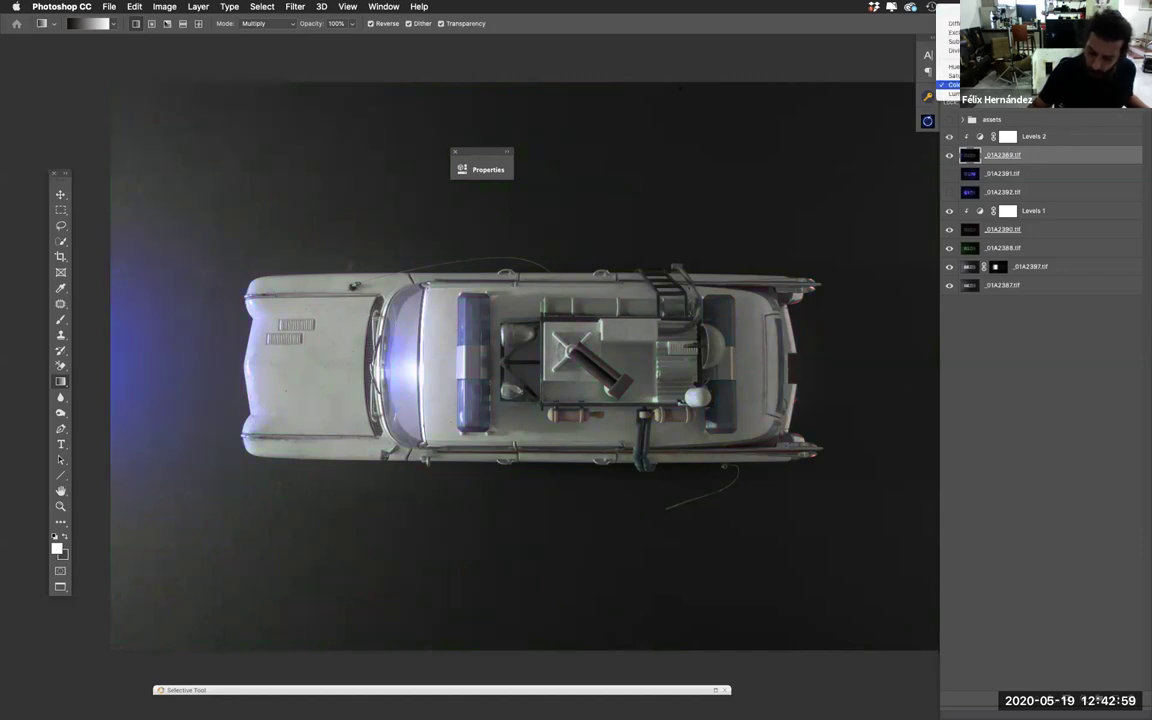
# Step: Set the blending mode of _01A2389.tif to Screen and toggle the layer repeatedly to compare the blue glow at the car's front
pyautogui.click(989, 88)
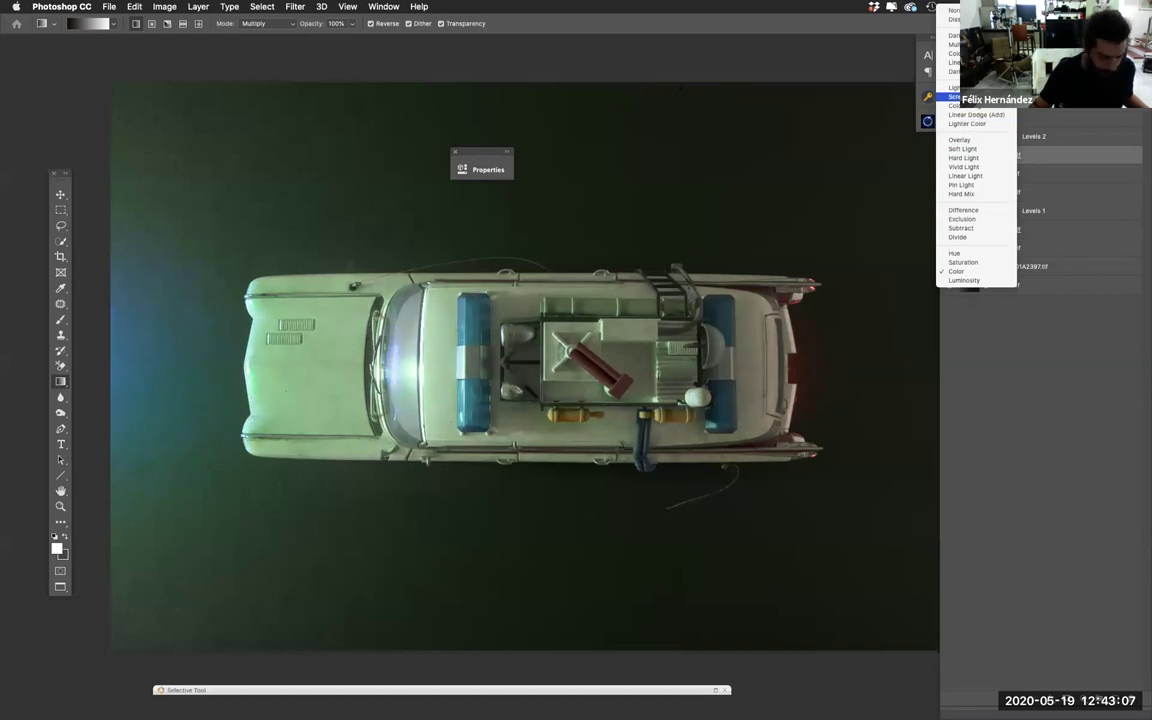
pyautogui.click(956, 96)
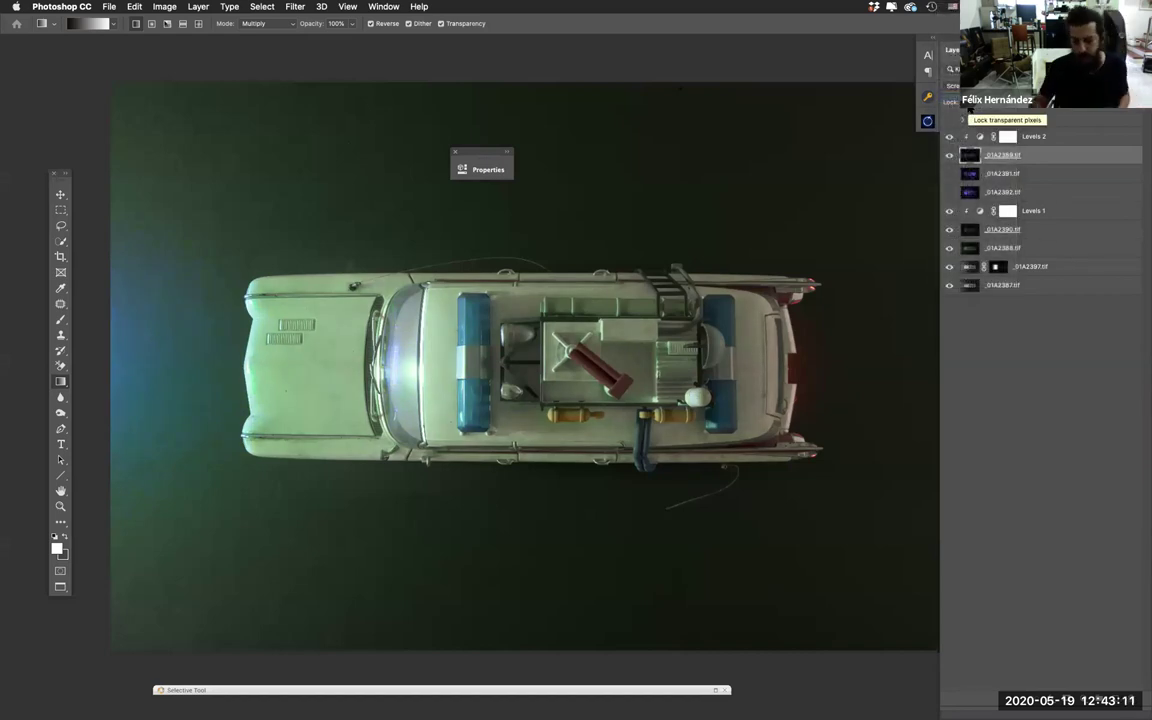
pyautogui.click(948, 156)
pyautogui.click(948, 156)
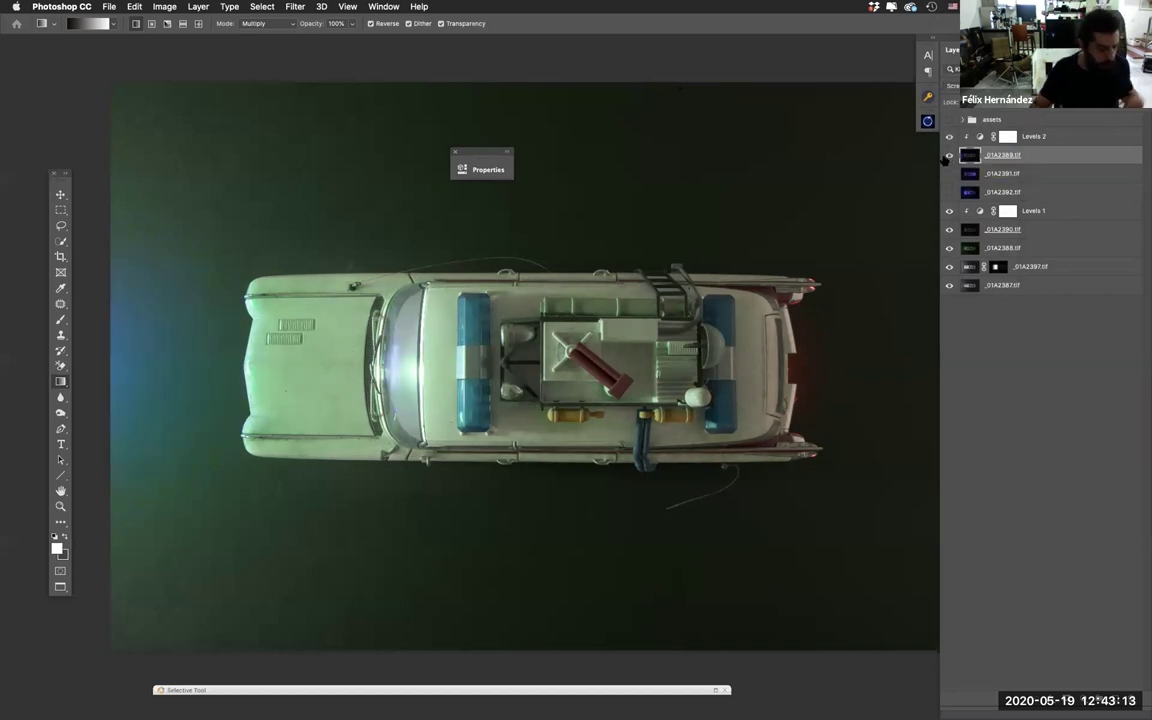
pyautogui.click(948, 156)
pyautogui.click(946, 157)
pyautogui.click(946, 157)
pyautogui.click(946, 157)
pyautogui.click(946, 157)
pyautogui.click(946, 157)
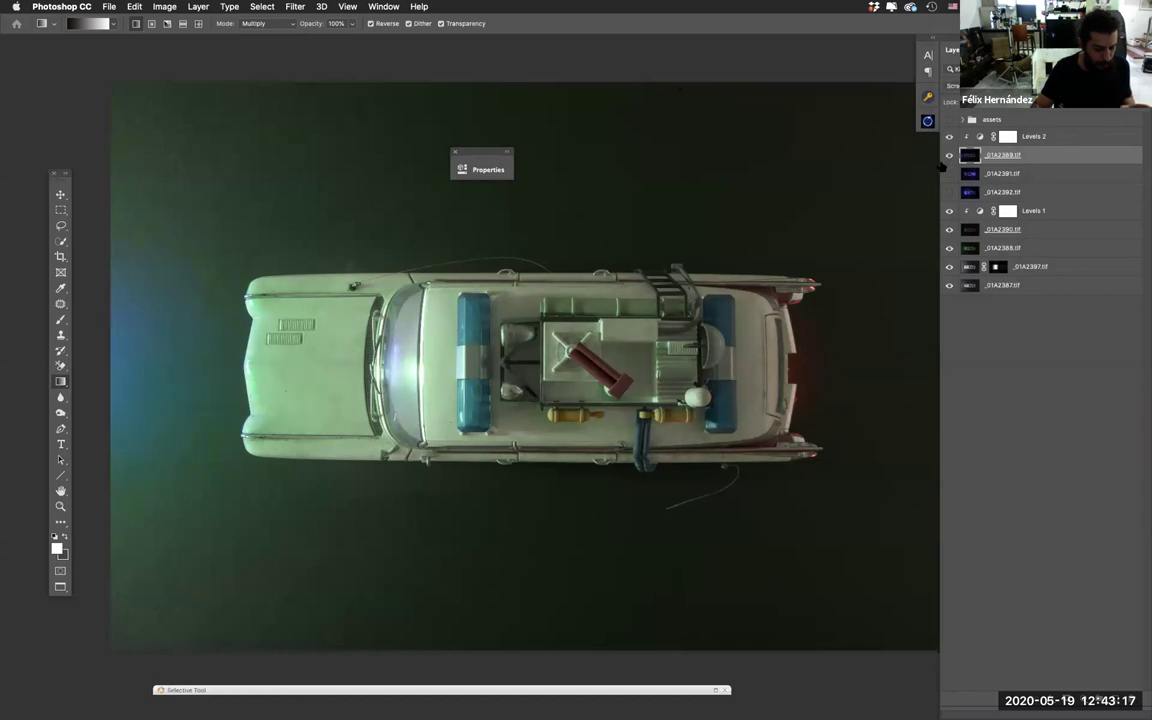
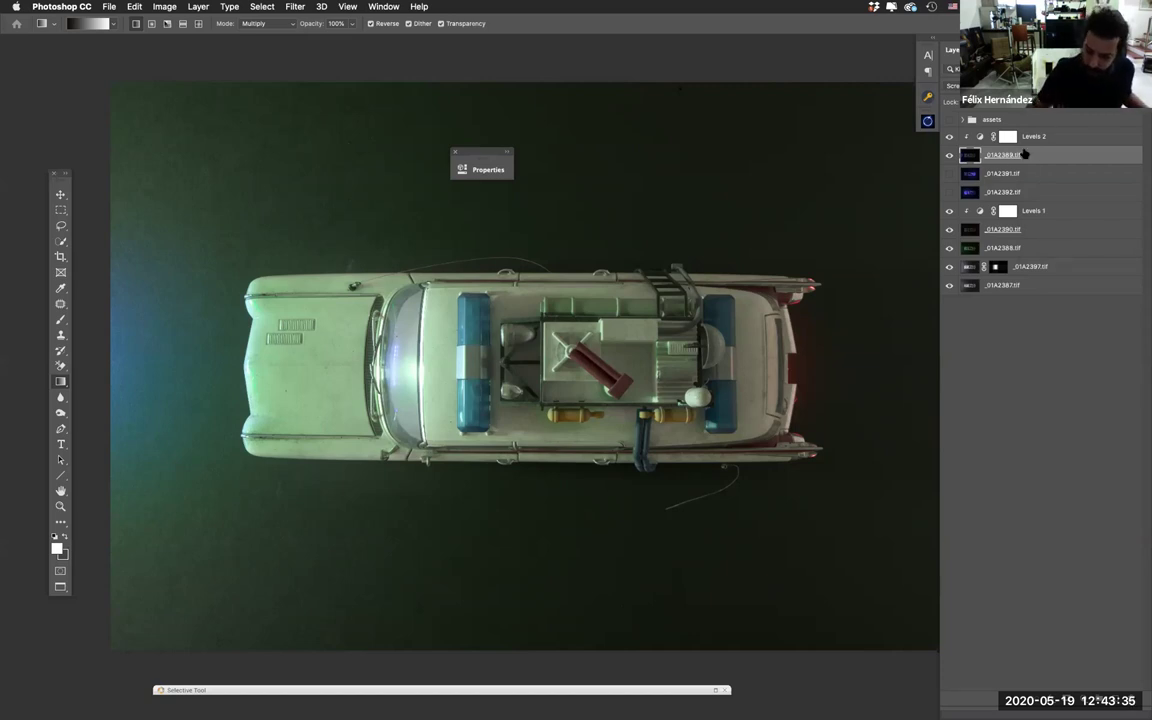
# Step: Move the _01A2391.tif and _01A2392.tif layers above Levels 2, select only _01A2392.tif and close the floating Properties panel
pyautogui.click(1036, 192)
pyautogui.keyDown('shift'); pyautogui.click(1033, 176); pyautogui.keyUp('shift')
pyautogui.moveTo(1033, 176); pyautogui.dragTo(960, 130)
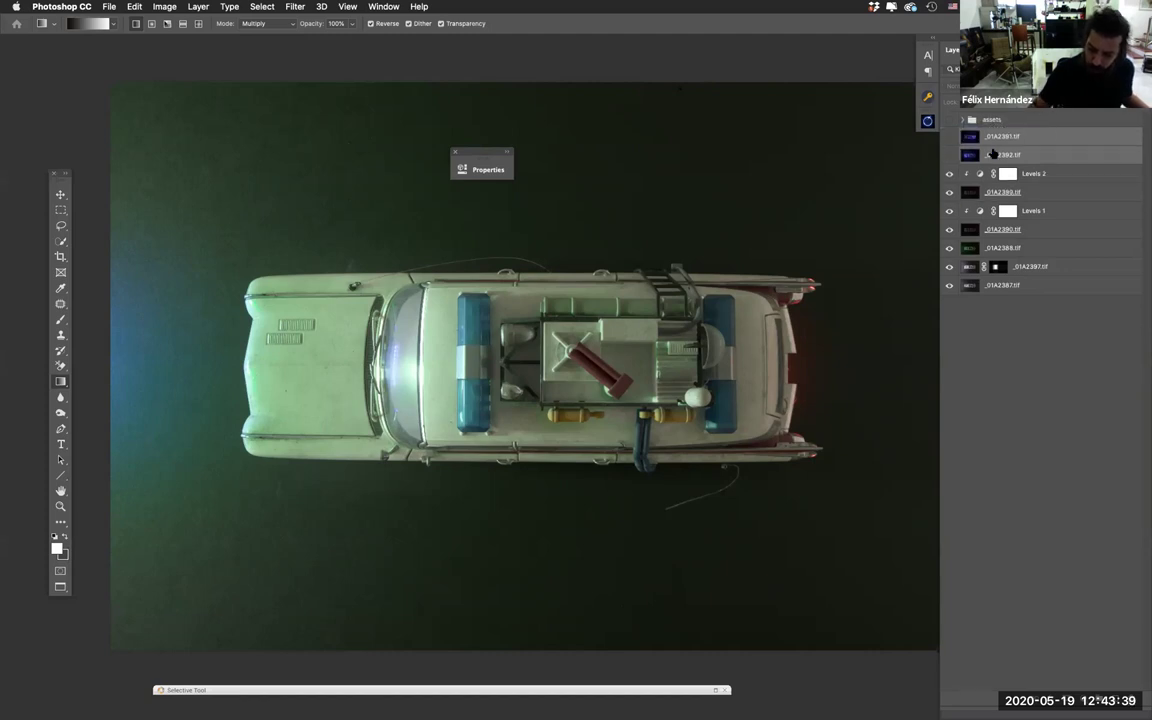
pyautogui.hotkey('alt', '[')
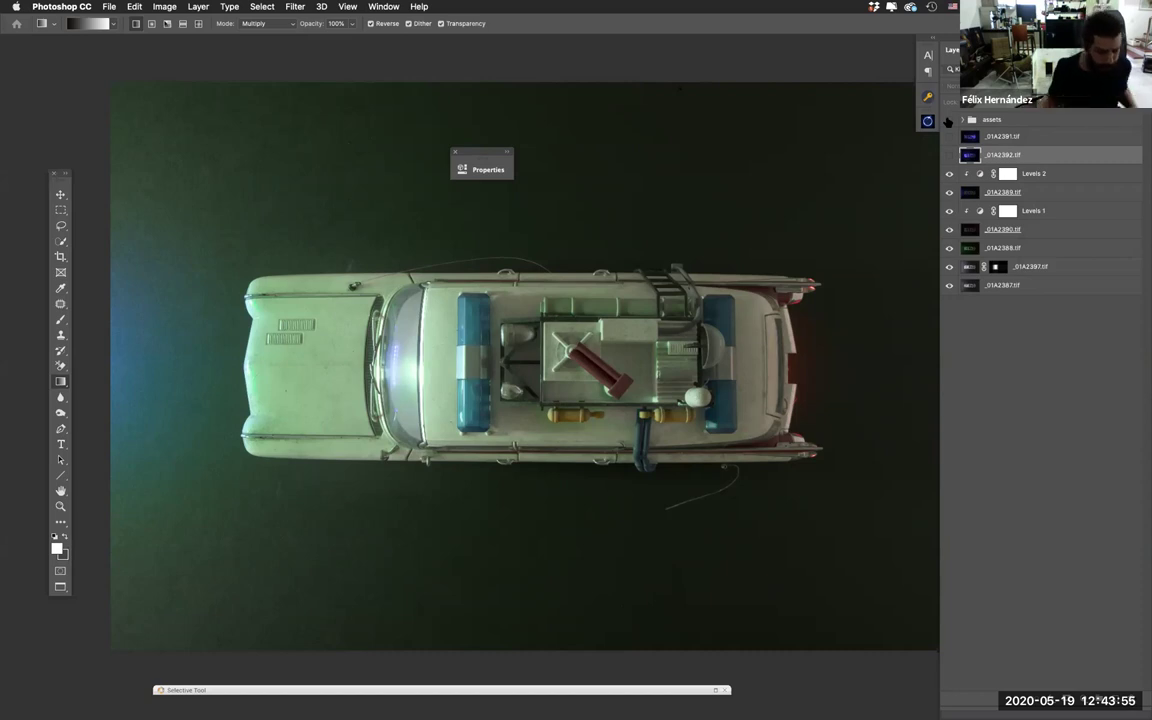
pyautogui.click(454, 152)
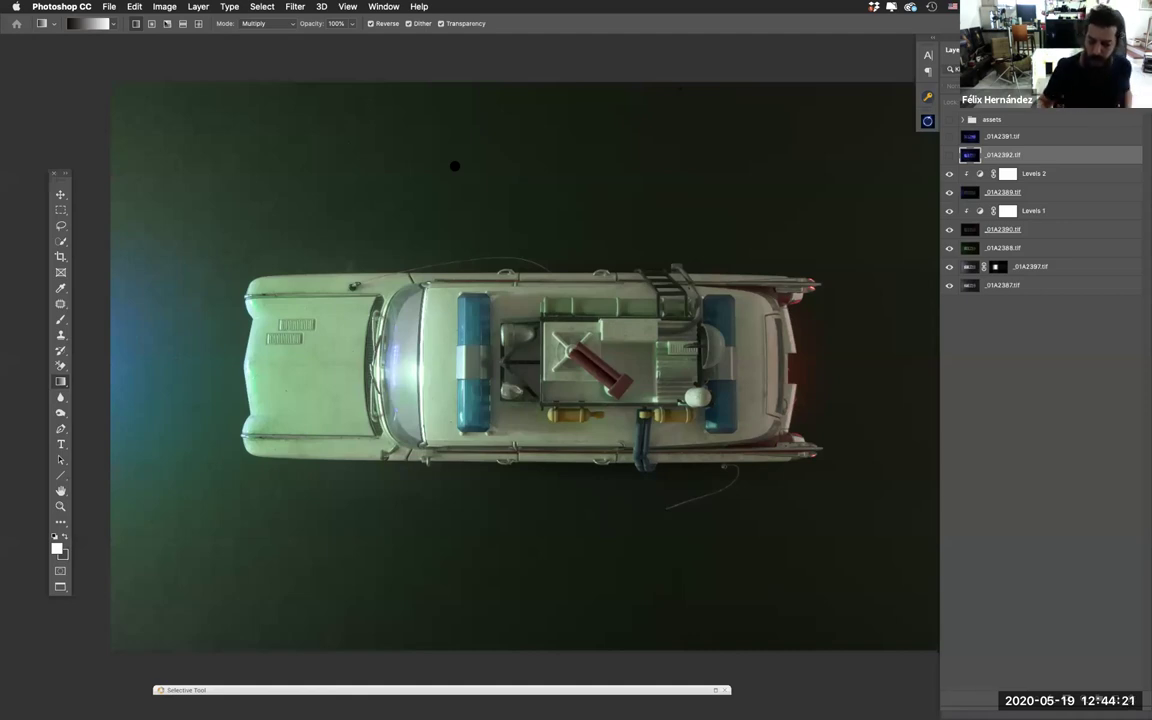
# Step: Show _01A2392.tif, set its blending mode to Soft Light and compare the image with and without the layer
pyautogui.click(949, 155)
pyautogui.click(949, 155)
pyautogui.click(949, 155)
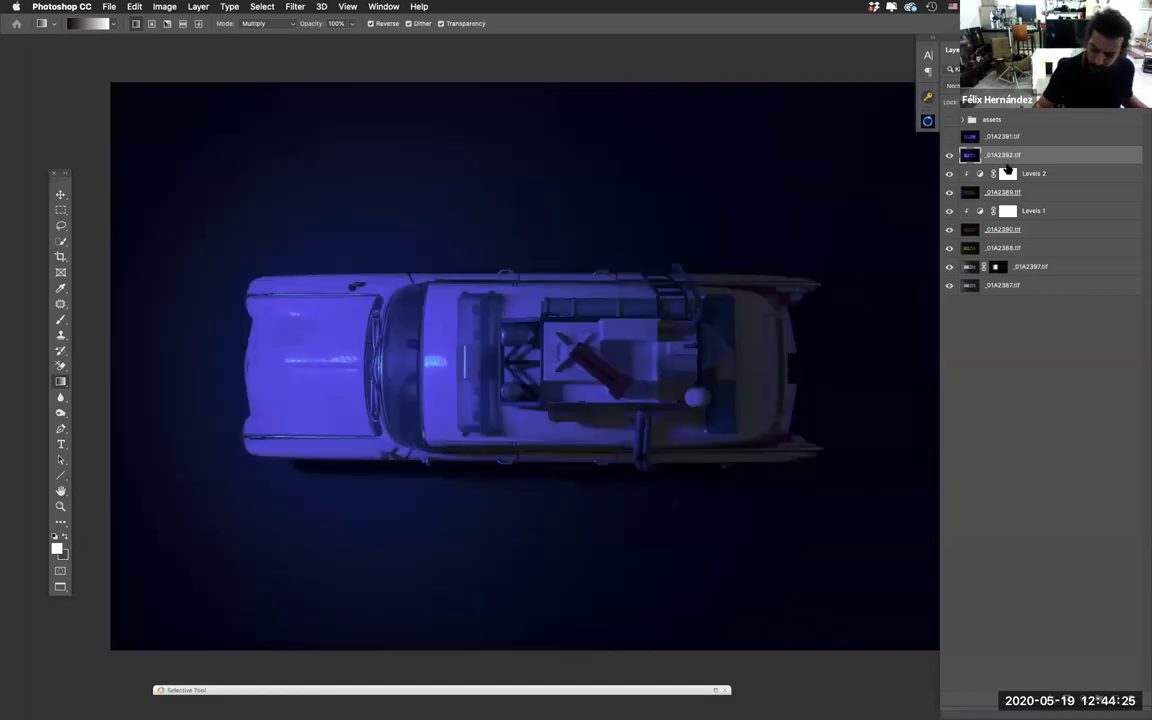
pyautogui.click(955, 86)
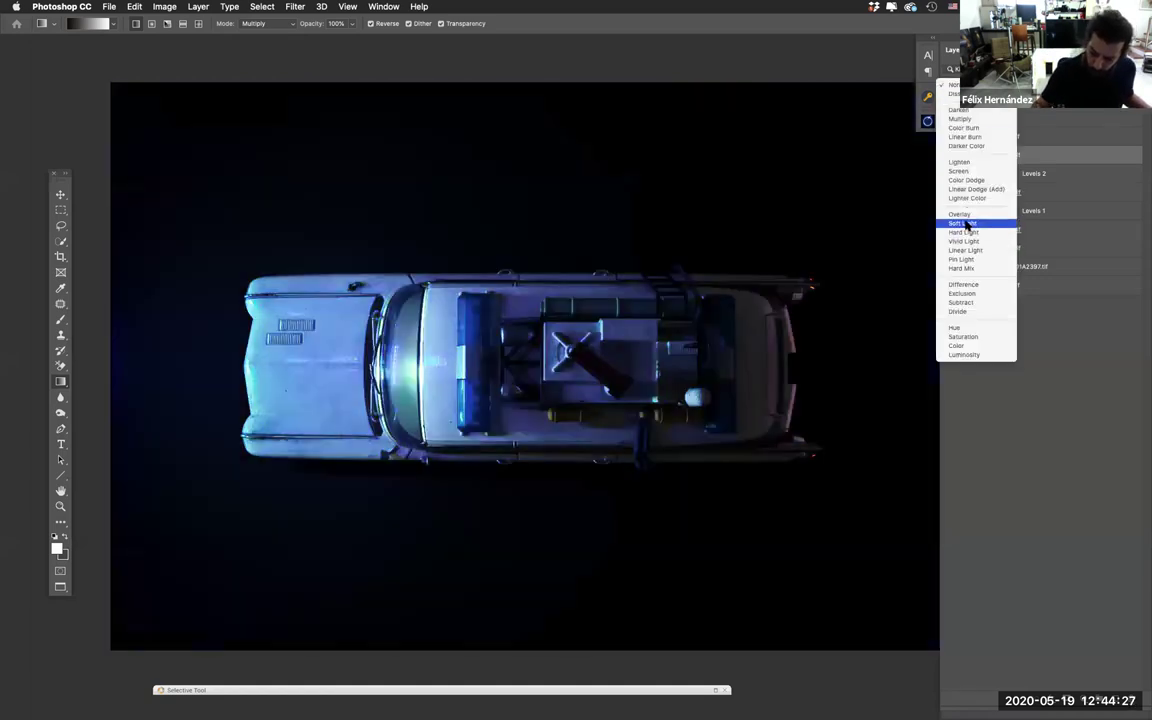
pyautogui.click(958, 223)
pyautogui.click(949, 155)
pyautogui.click(949, 155)
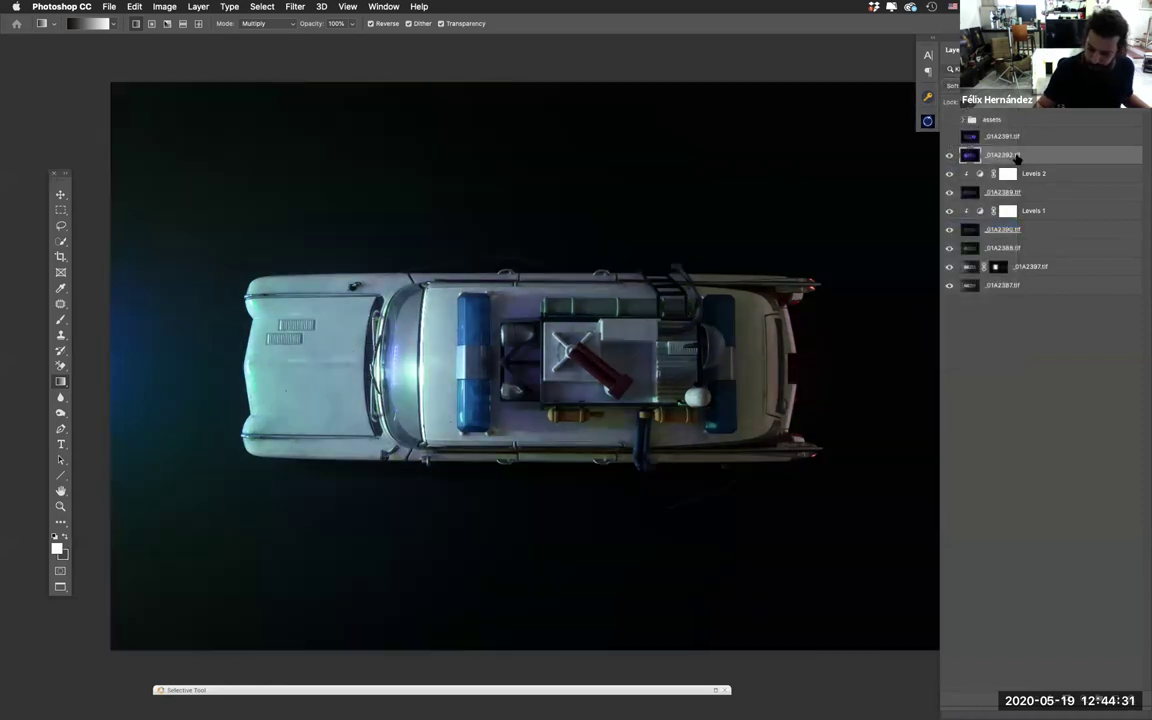
# Step: Add a layer mask to _01A2392.tif, change its blending mode to Overlay and compare the layer on and off
pyautogui.click(1020, 707)
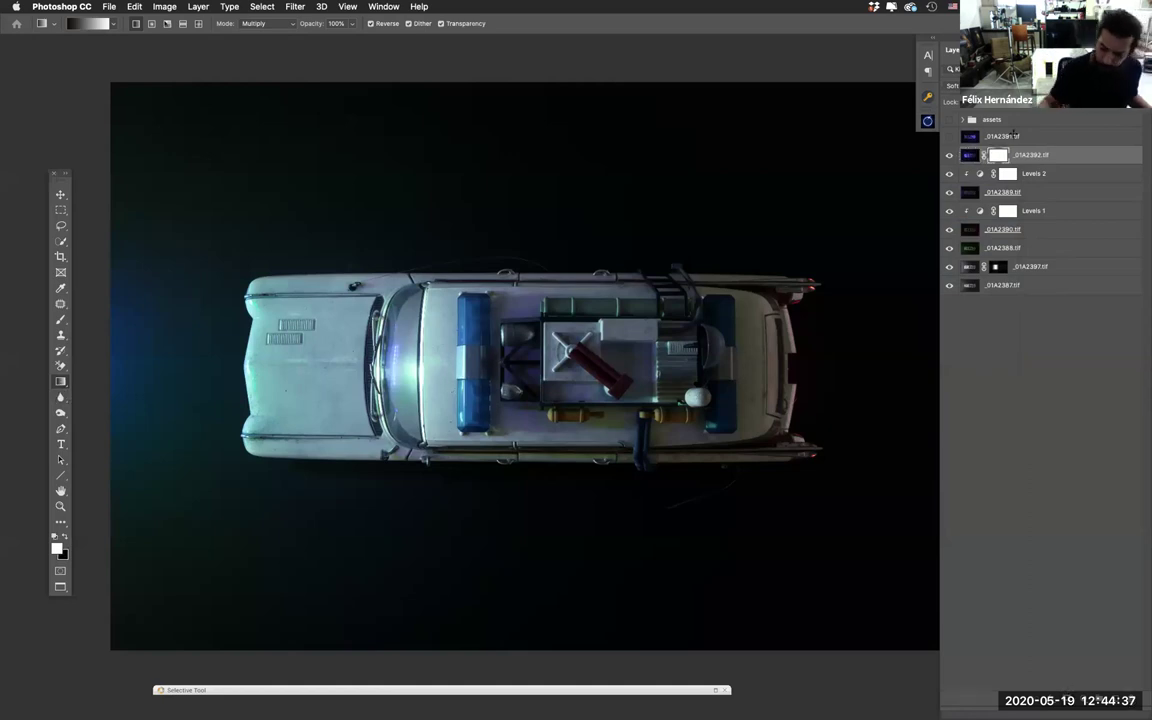
pyautogui.click(975, 85)
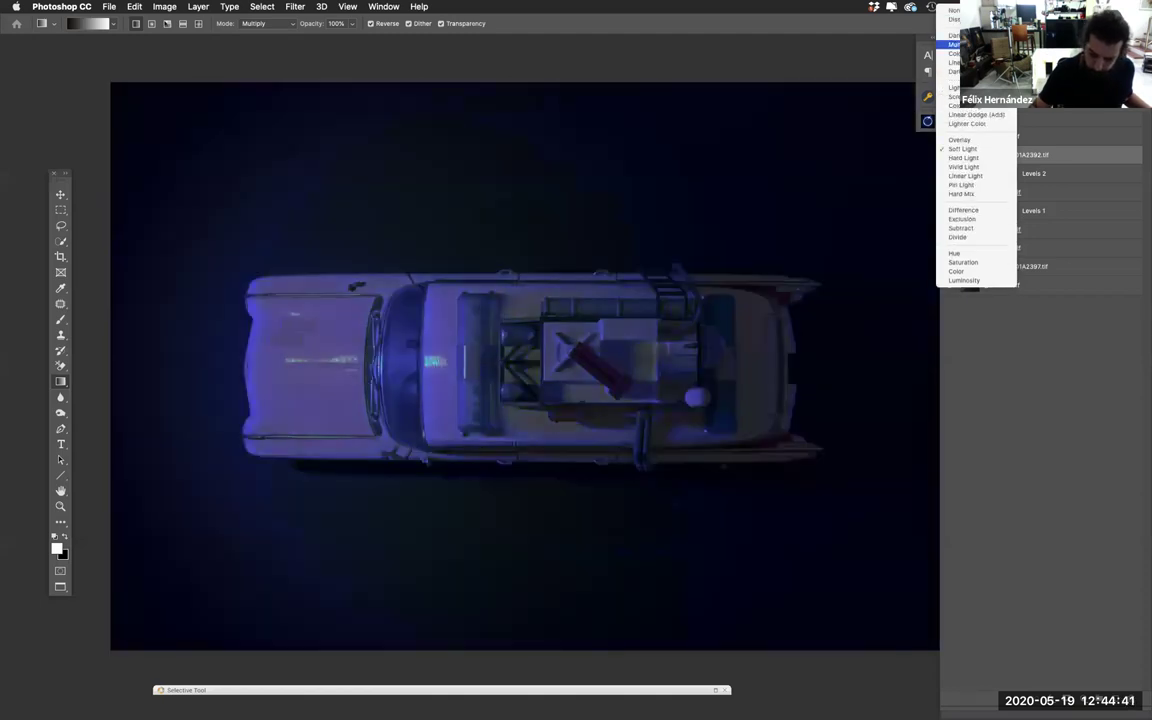
pyautogui.click(965, 141)
pyautogui.click(949, 155)
pyautogui.click(949, 155)
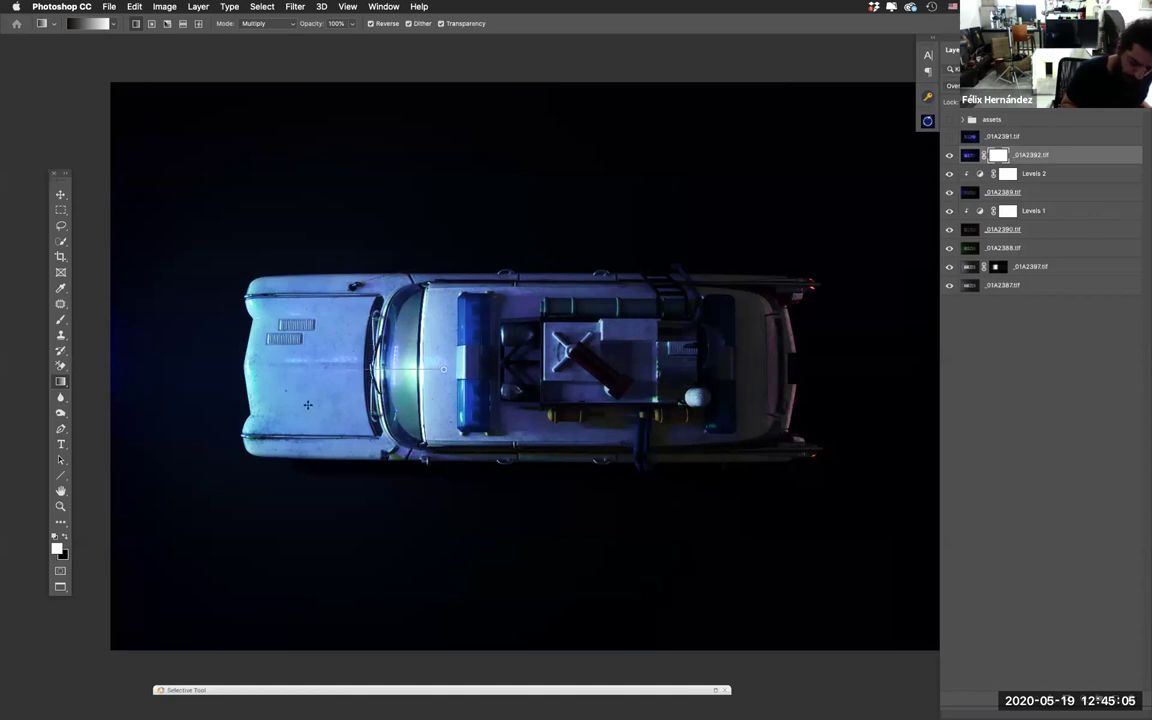
# Step: Draw gradients on the _01A2392.tif mask to hide the layer over the hood and the rear, and compare it on and off
pyautogui.moveTo(308, 404); pyautogui.dragTo(282, 417)
pyautogui.moveTo(440, 334); pyautogui.dragTo(590, 332)
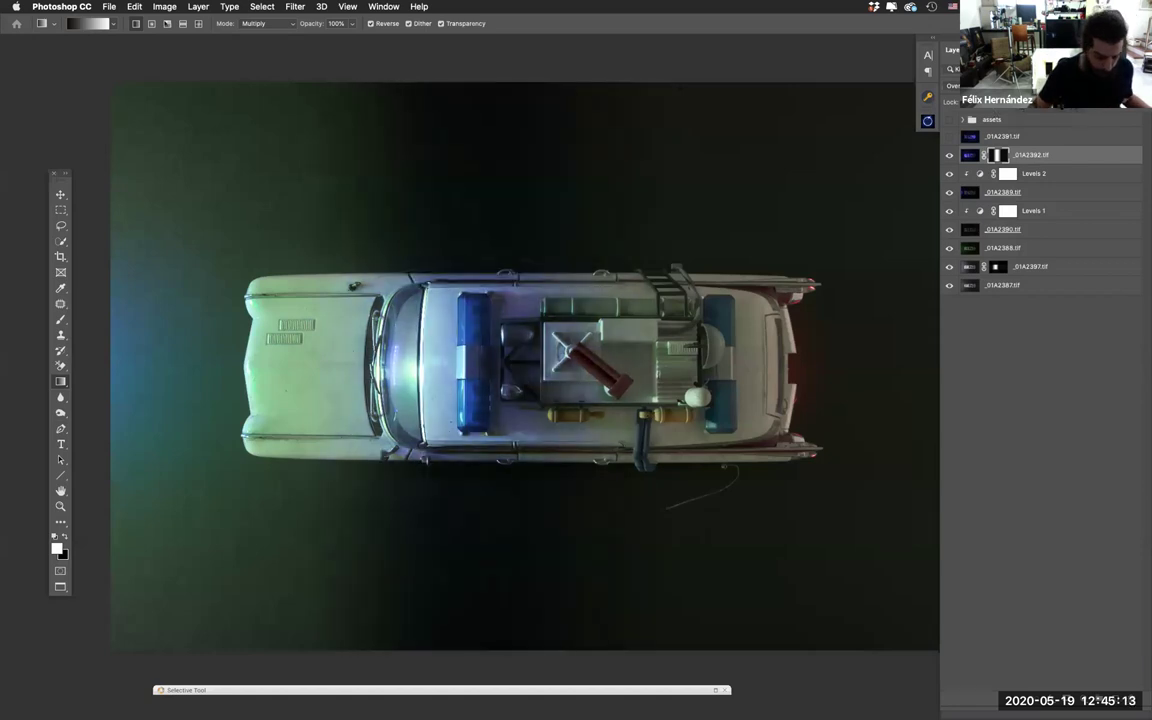
pyautogui.click(949, 155)
pyautogui.click(949, 155)
pyautogui.click(949, 155)
pyautogui.click(949, 155)
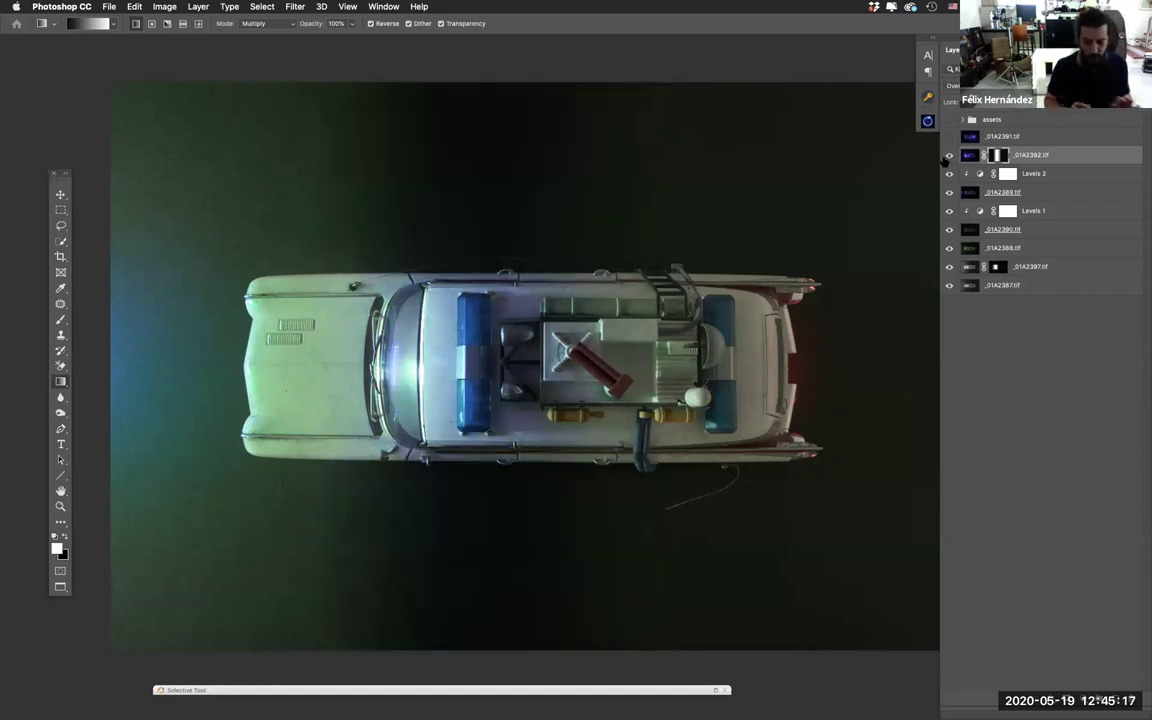
# Step: Show the _01A2391.tif layer and set its blending mode to Lighten
pyautogui.click(949, 136)
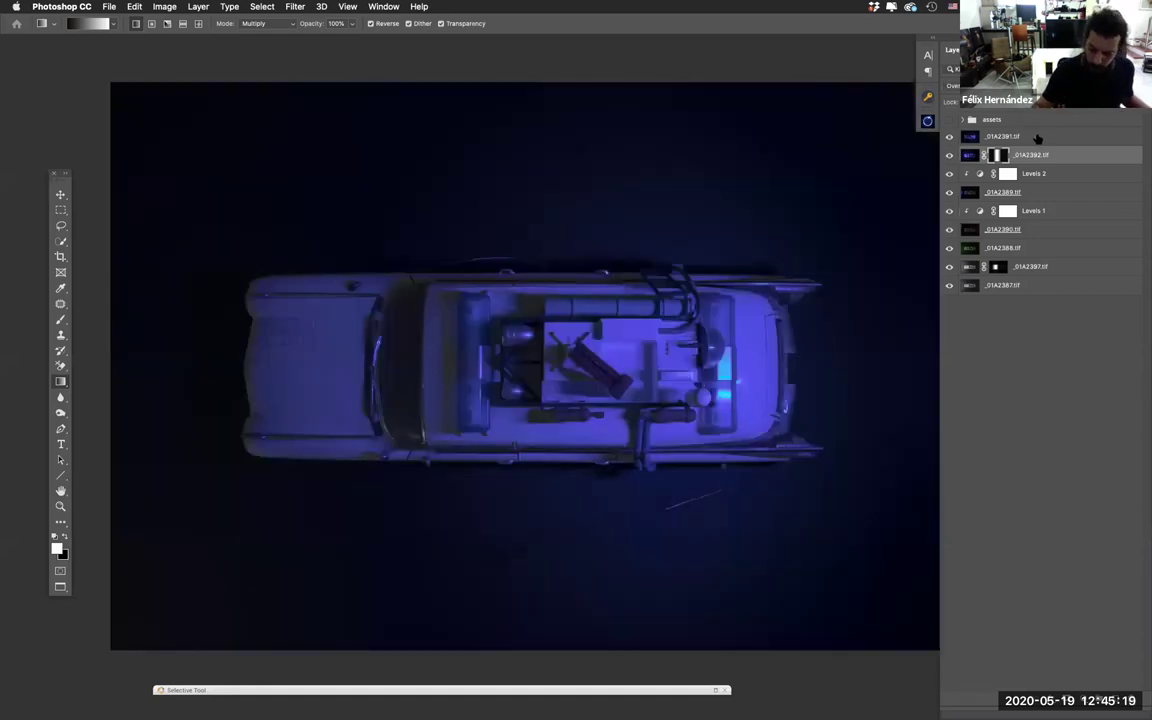
pyautogui.click(1027, 137)
pyautogui.click(945, 86)
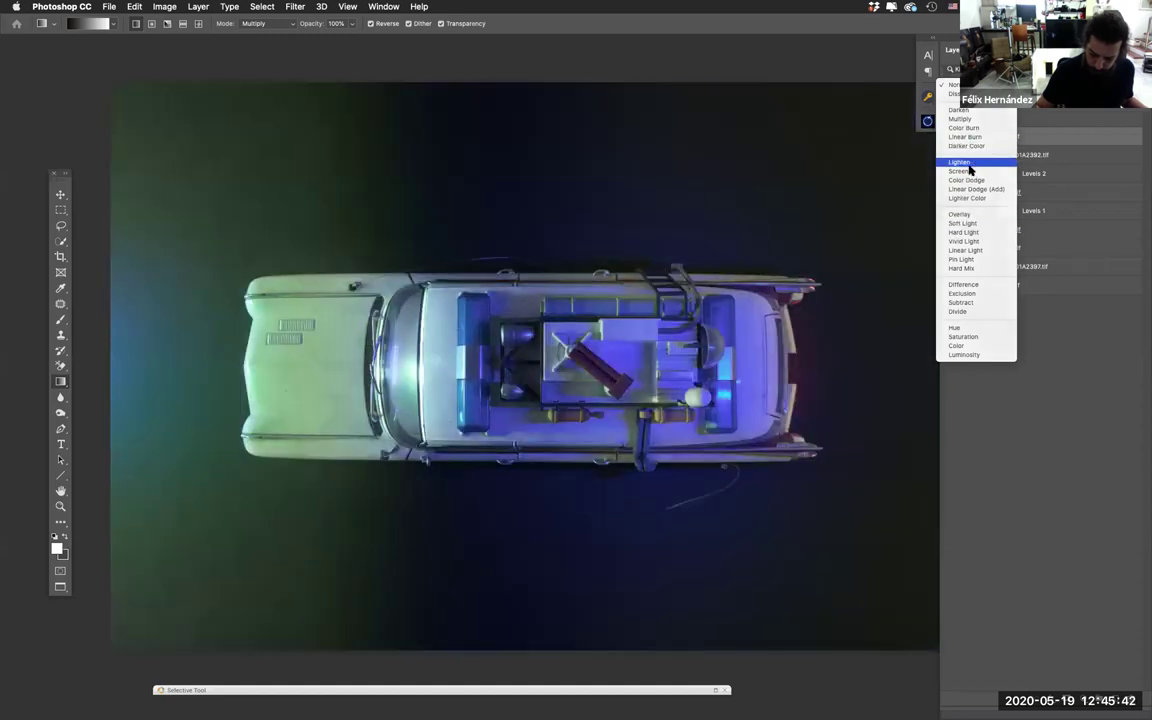
pyautogui.click(969, 166)
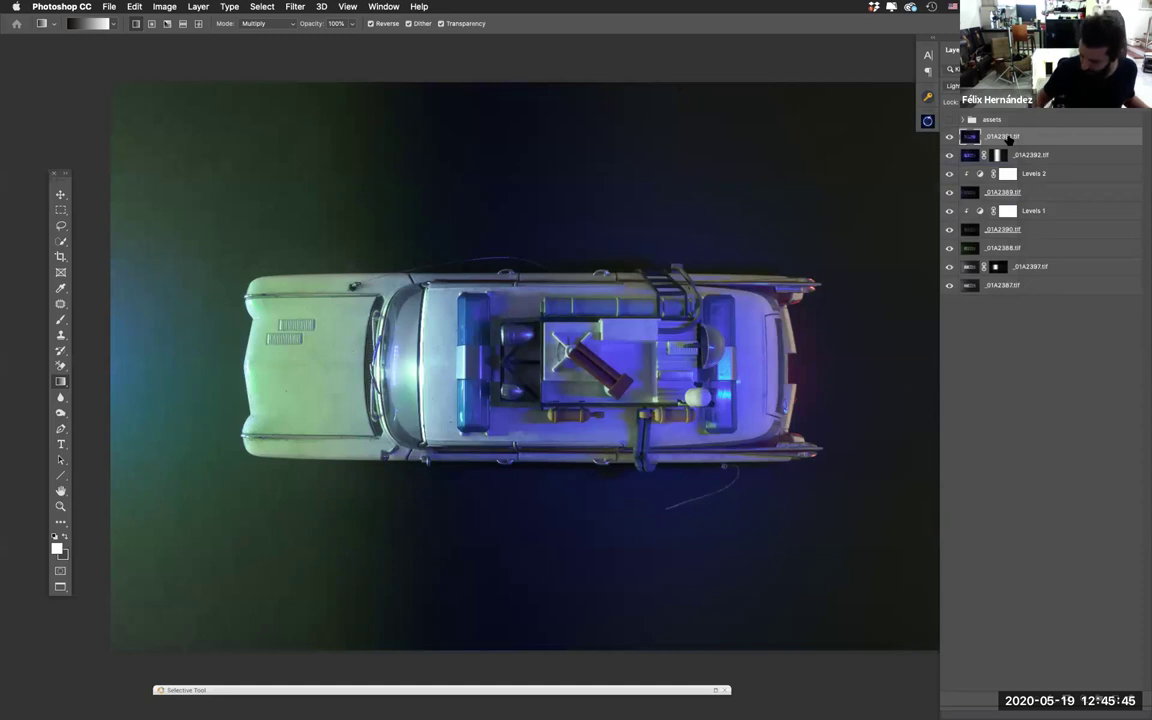
# Step: Add a layer mask to _01A2391.tif, draw gradients hiding the layer over the car's rear end and front half, and compare it on and off
pyautogui.press('super+shift+m')
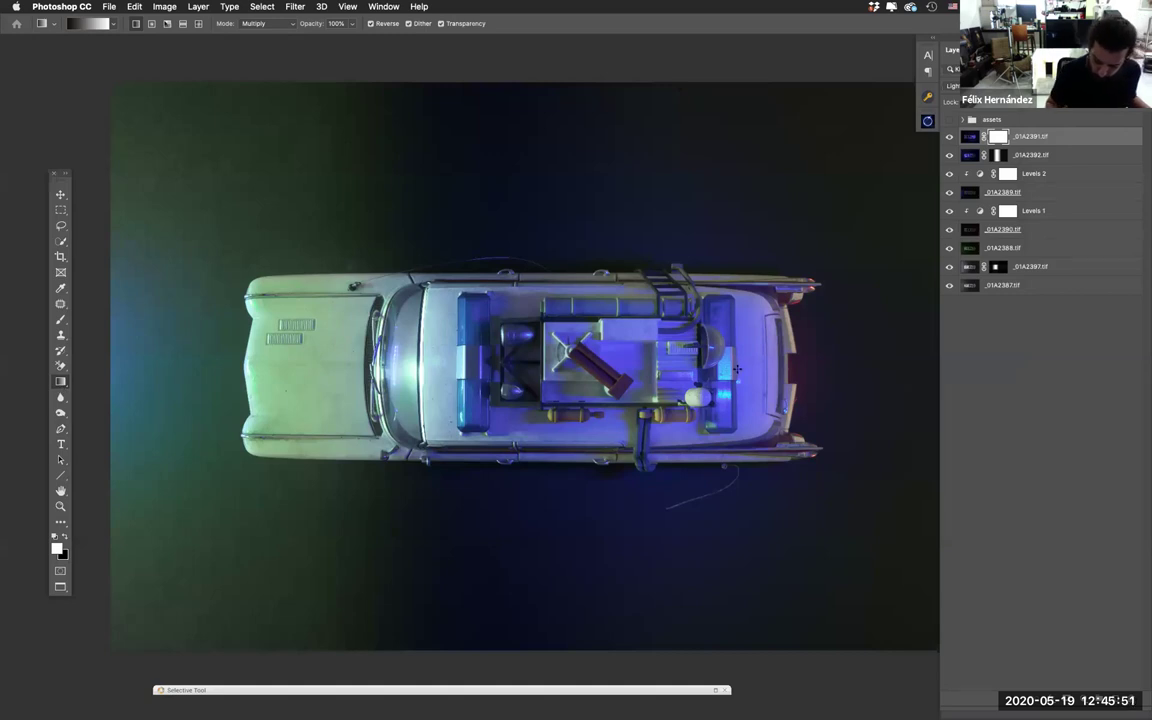
pyautogui.moveTo(737, 370); pyautogui.dragTo(759, 397)
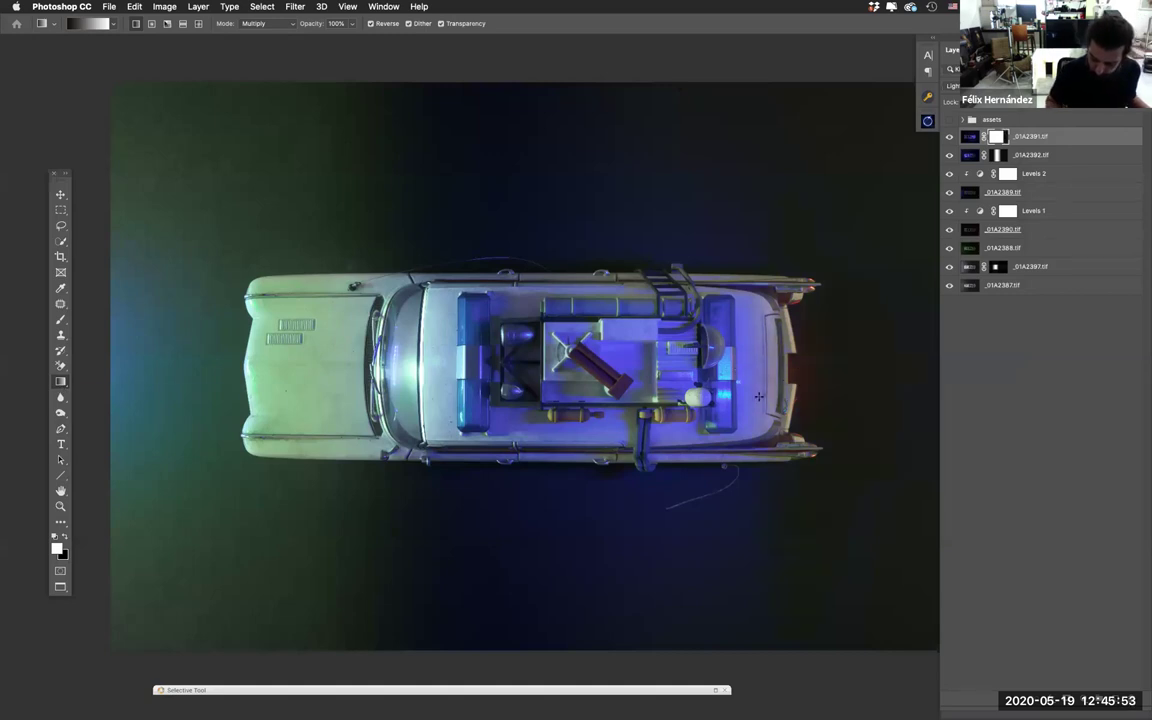
pyautogui.moveTo(610, 335); pyautogui.dragTo(446, 370)
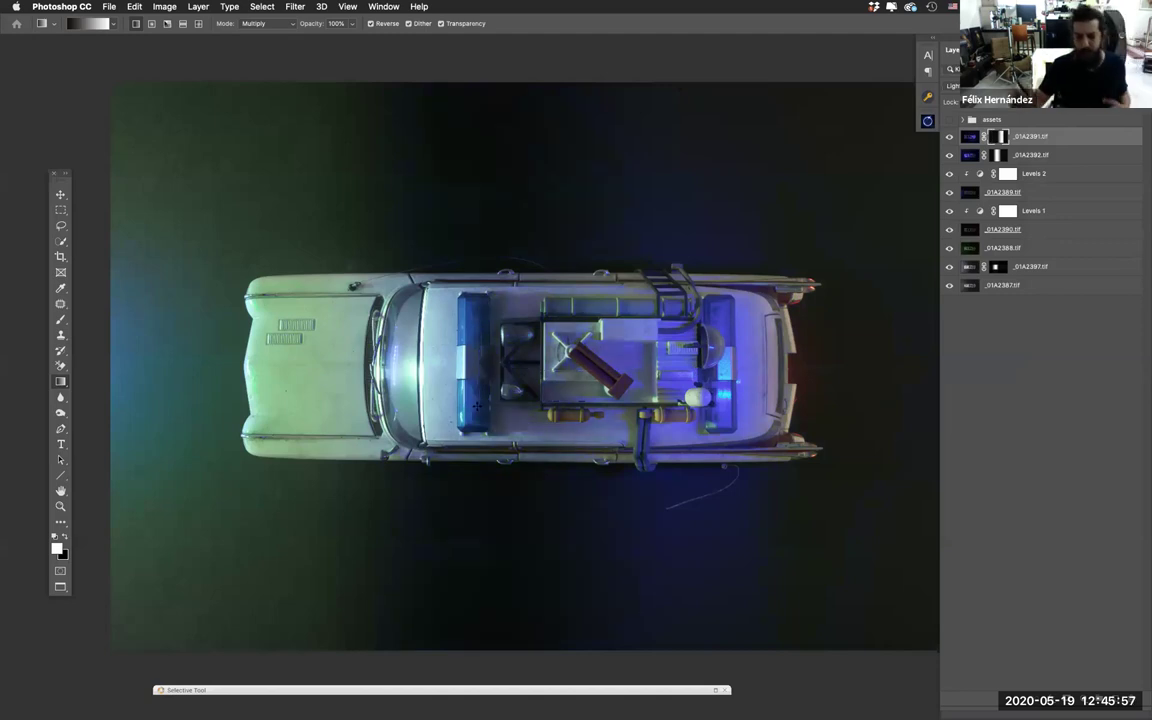
pyautogui.click(949, 137)
pyautogui.click(949, 137)
pyautogui.click(949, 137)
pyautogui.click(949, 137)
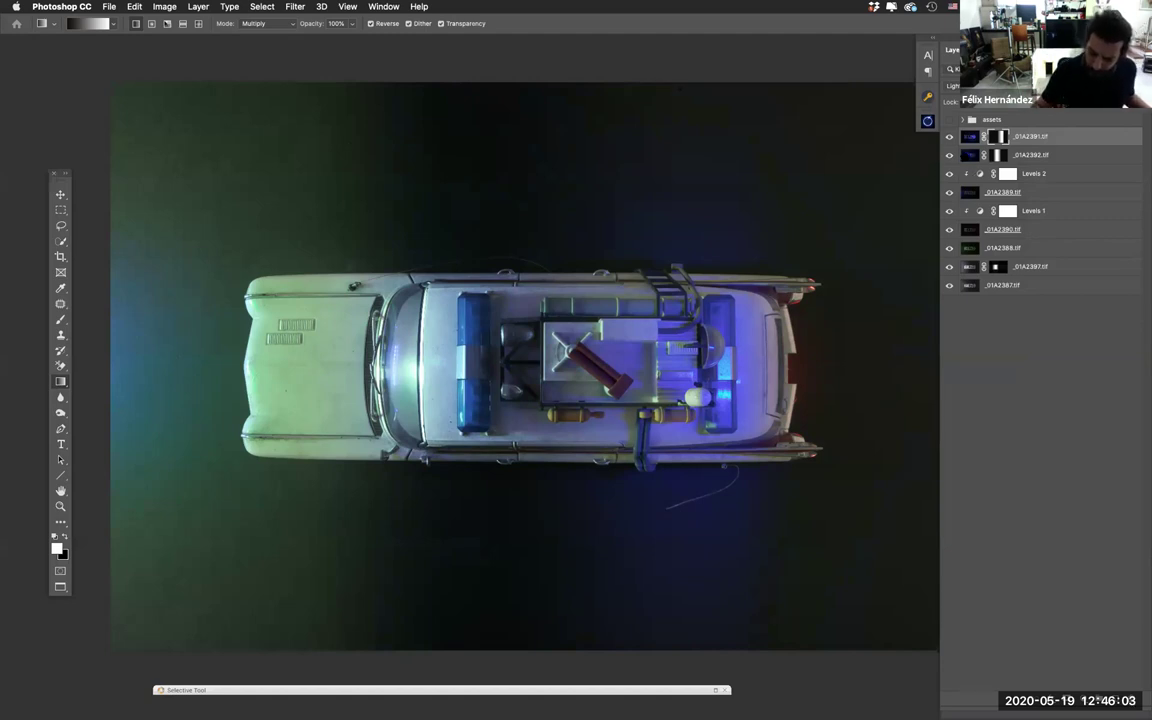
# Step: Compare the image with and without _01A2392.tif, check other blending modes for it and keep Overlay
pyautogui.click(949, 155)
pyautogui.click(949, 155)
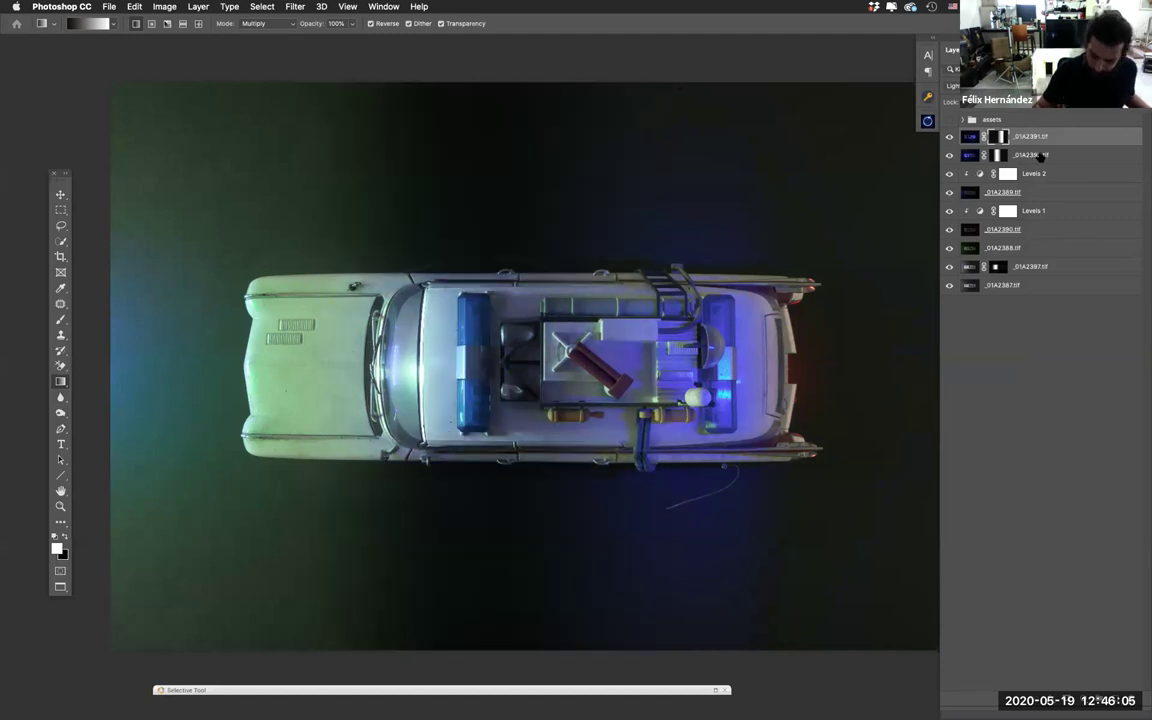
pyautogui.click(1030, 155)
pyautogui.click(955, 85)
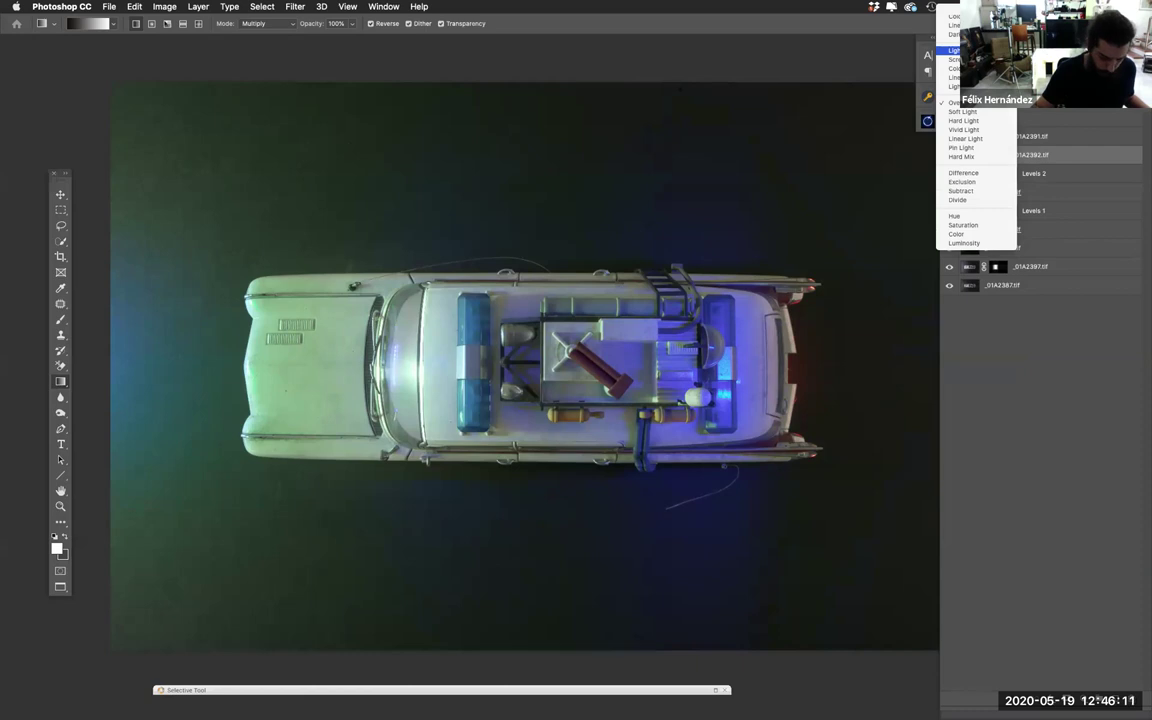
pyautogui.click(967, 104)
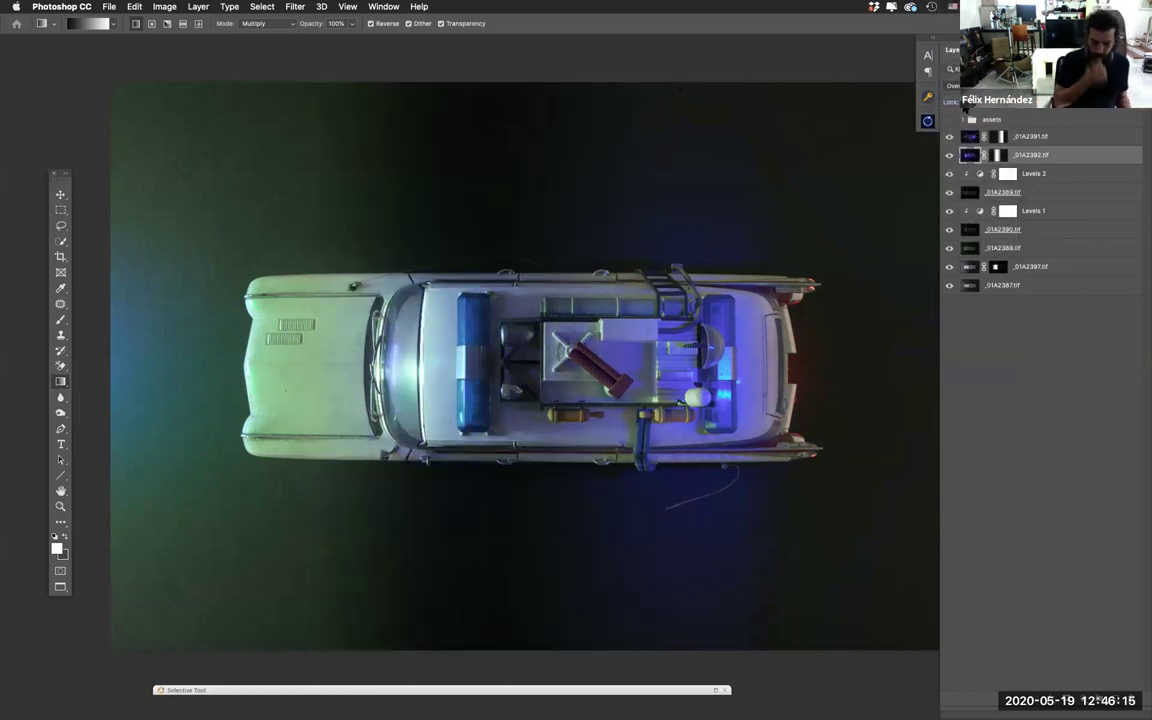
# Step: Group all layers from _01A2391.tif down to _01A2387.tif and name the group originales
pyautogui.press('super+minus')
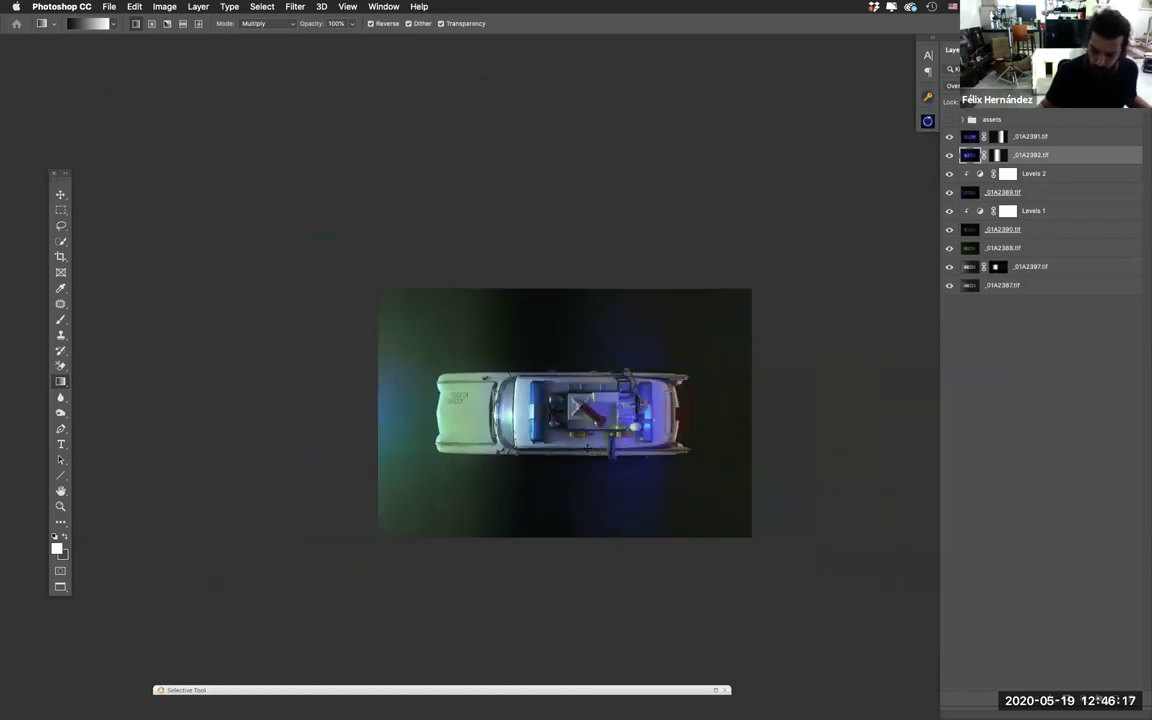
pyautogui.scroll(2, 587, 447)
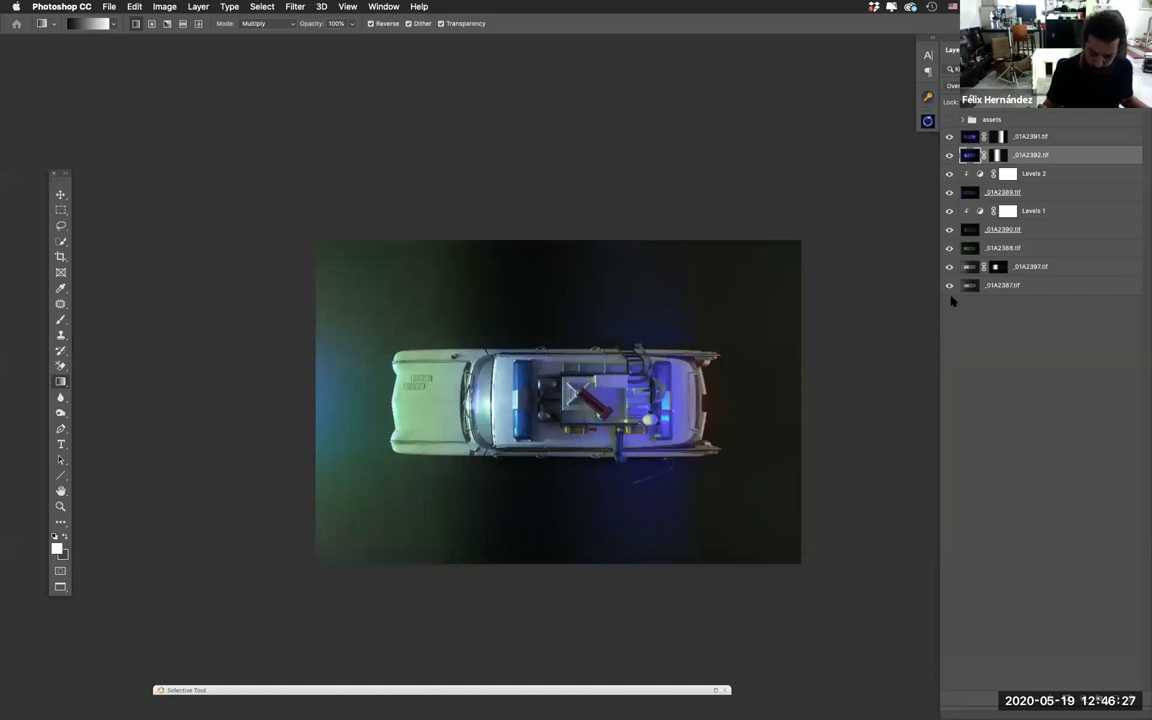
pyautogui.click(1038, 137)
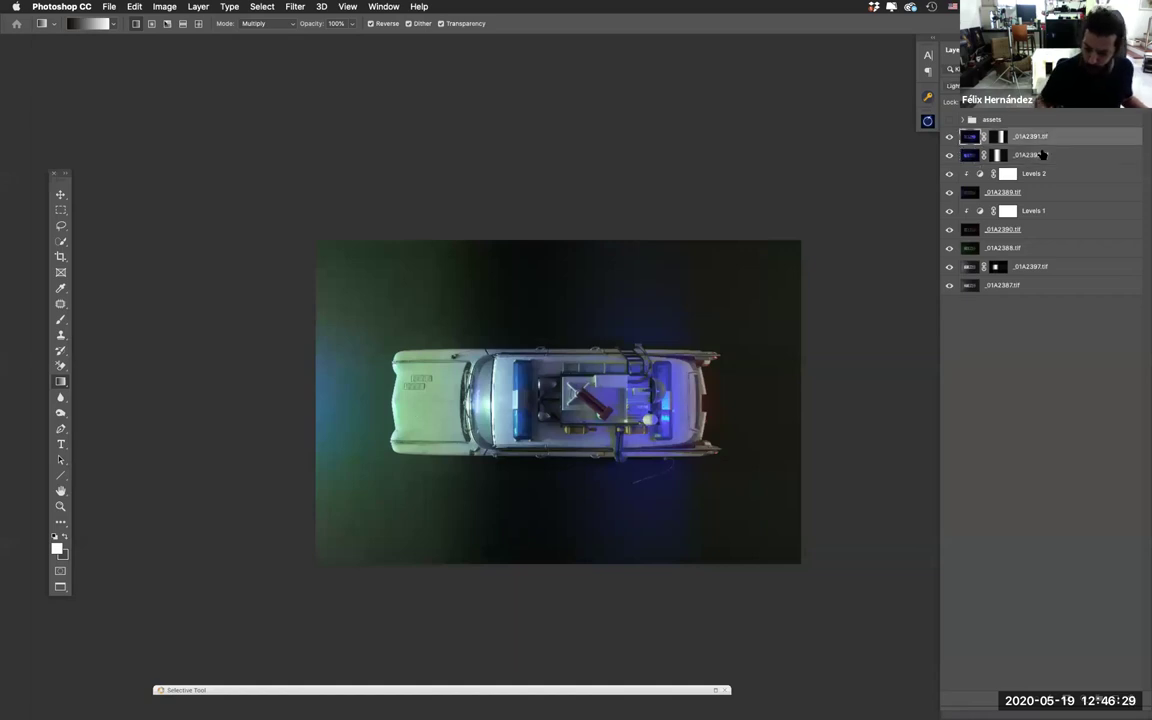
pyautogui.keyDown('shift'); pyautogui.click(1026, 285); pyautogui.keyUp('shift')
pyautogui.click(1020, 287)
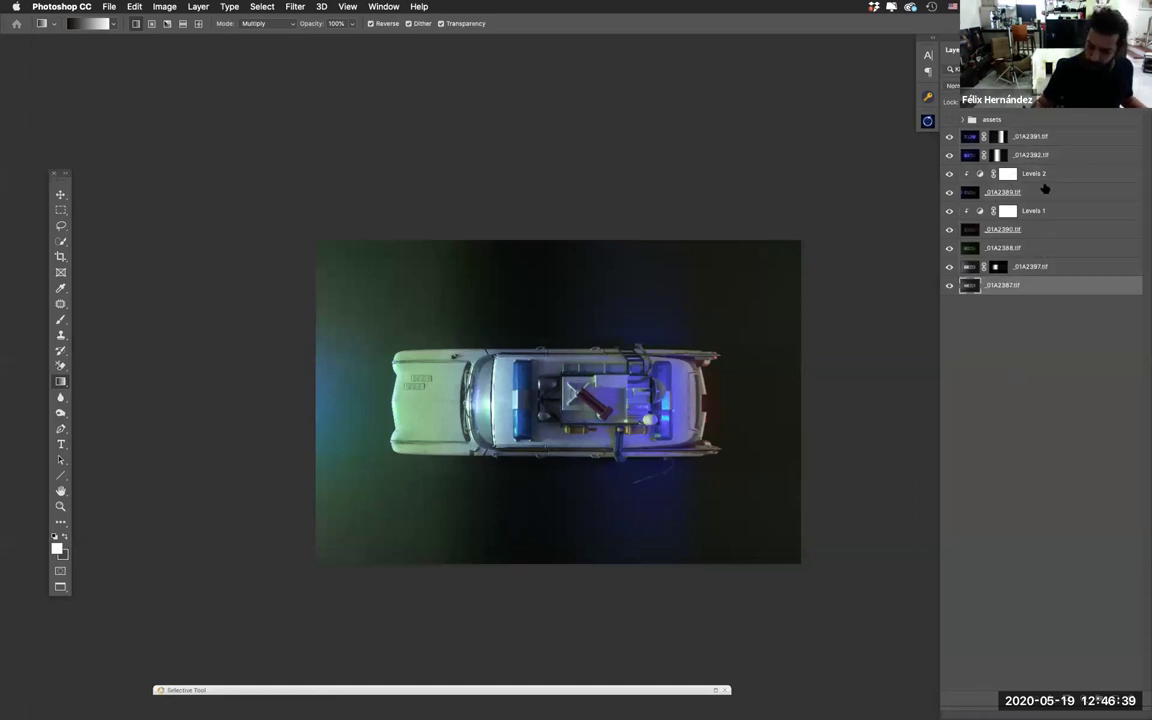
pyautogui.press('super+alt+a')
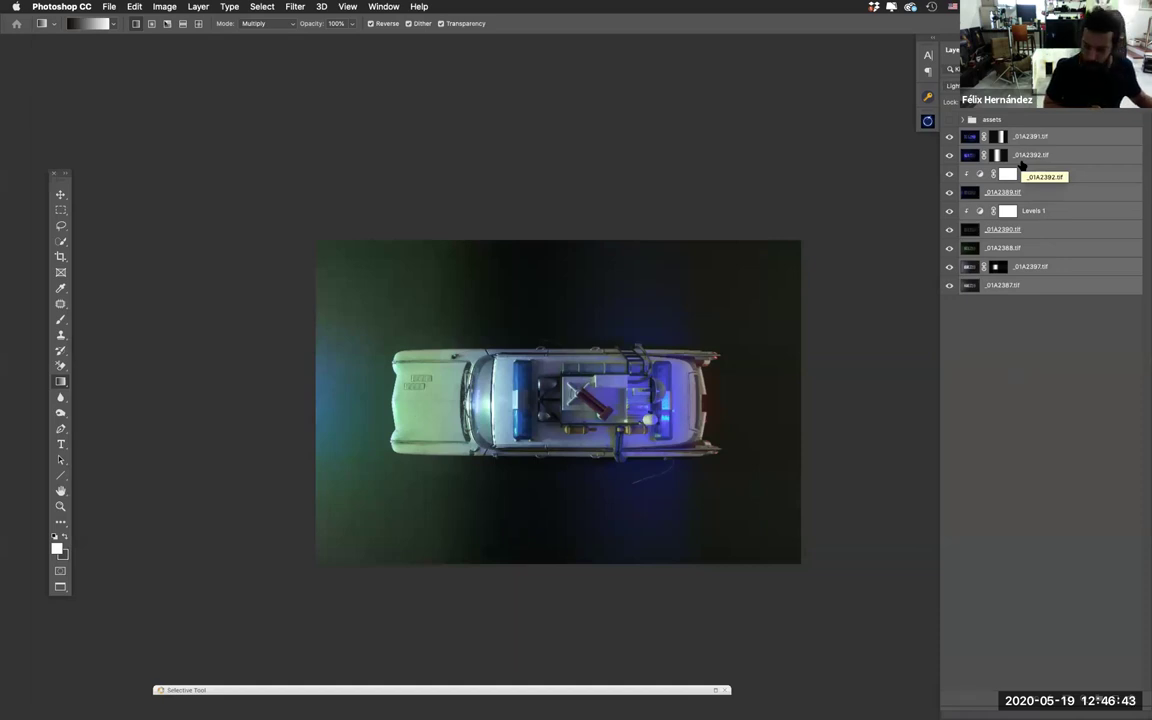
pyautogui.press('super+g')
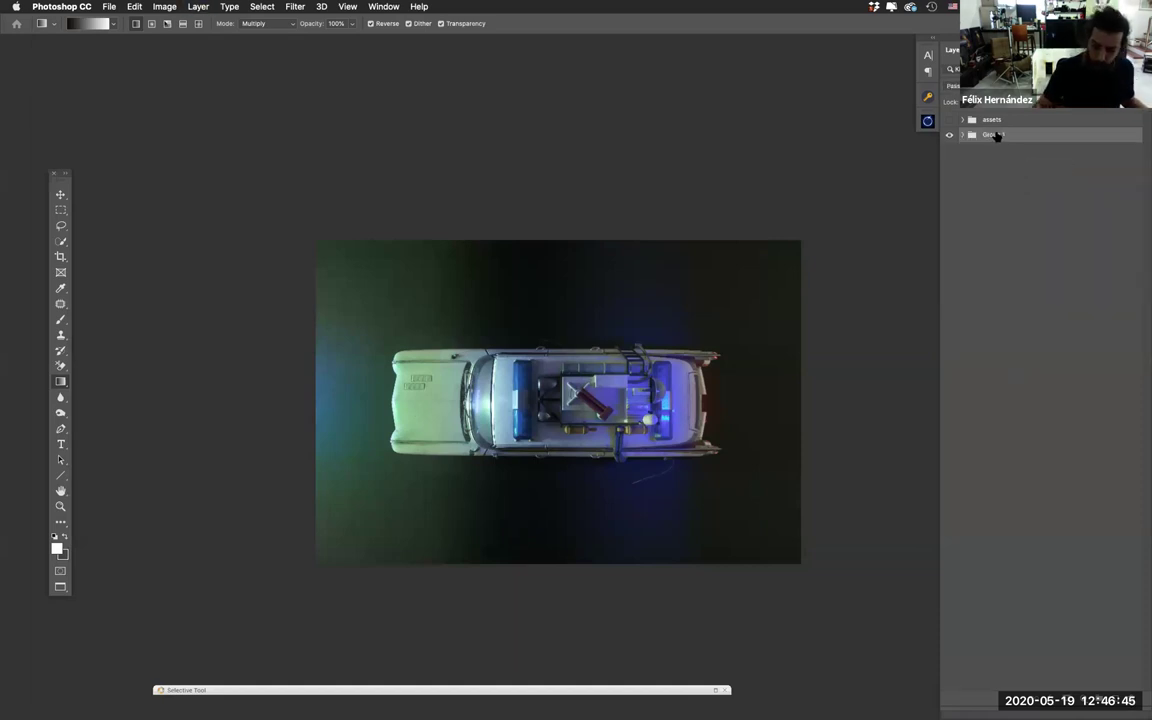
pyautogui.doubleClick(993, 134)
pyautogui.write('origina')
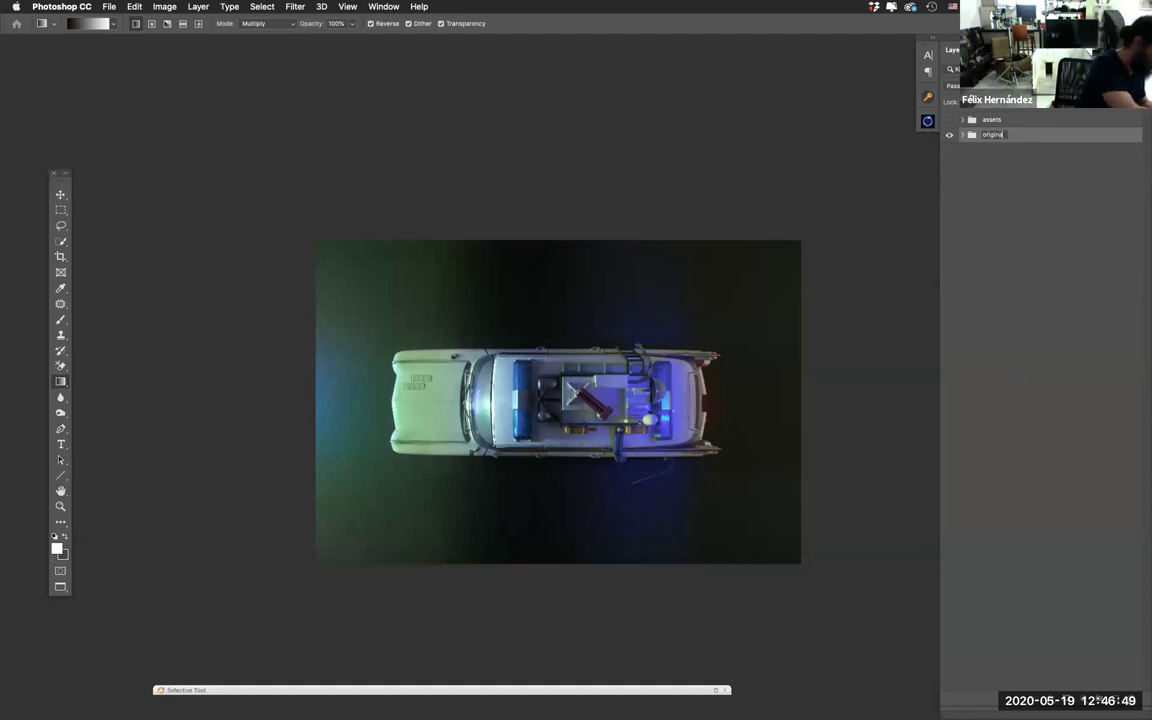
pyautogui.write('les')
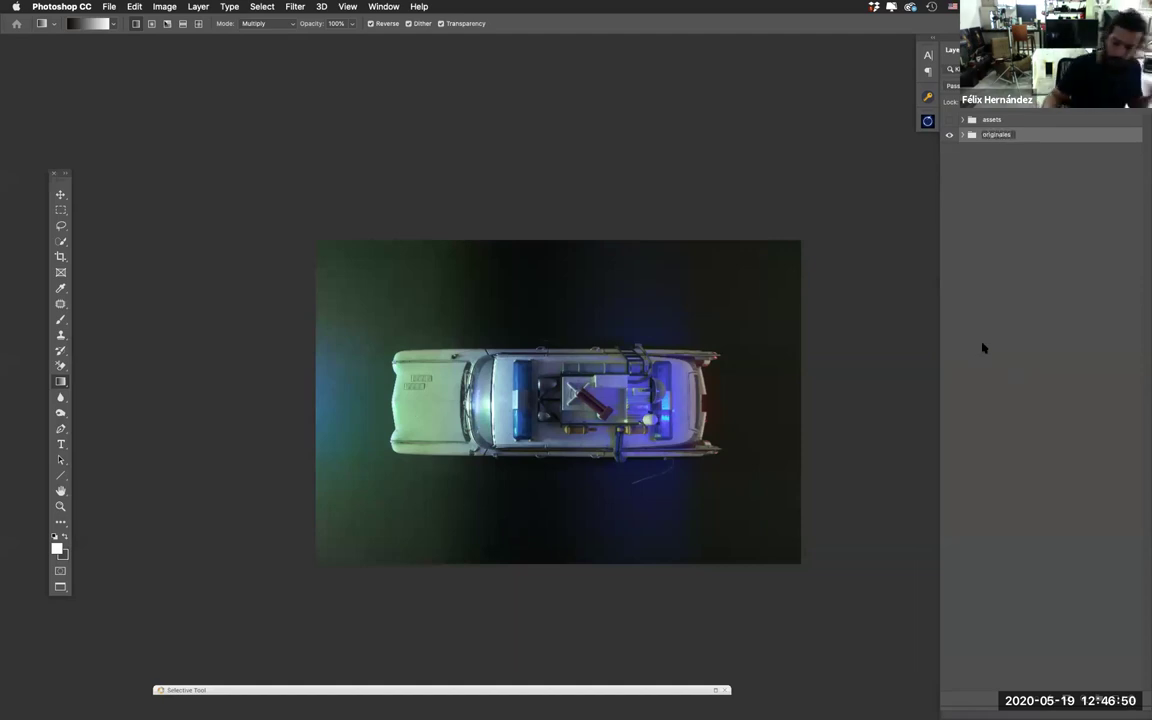
# Step: Expand the originales group to review its layers and collapse it again, leaving the group selected
pyautogui.click(962, 135)
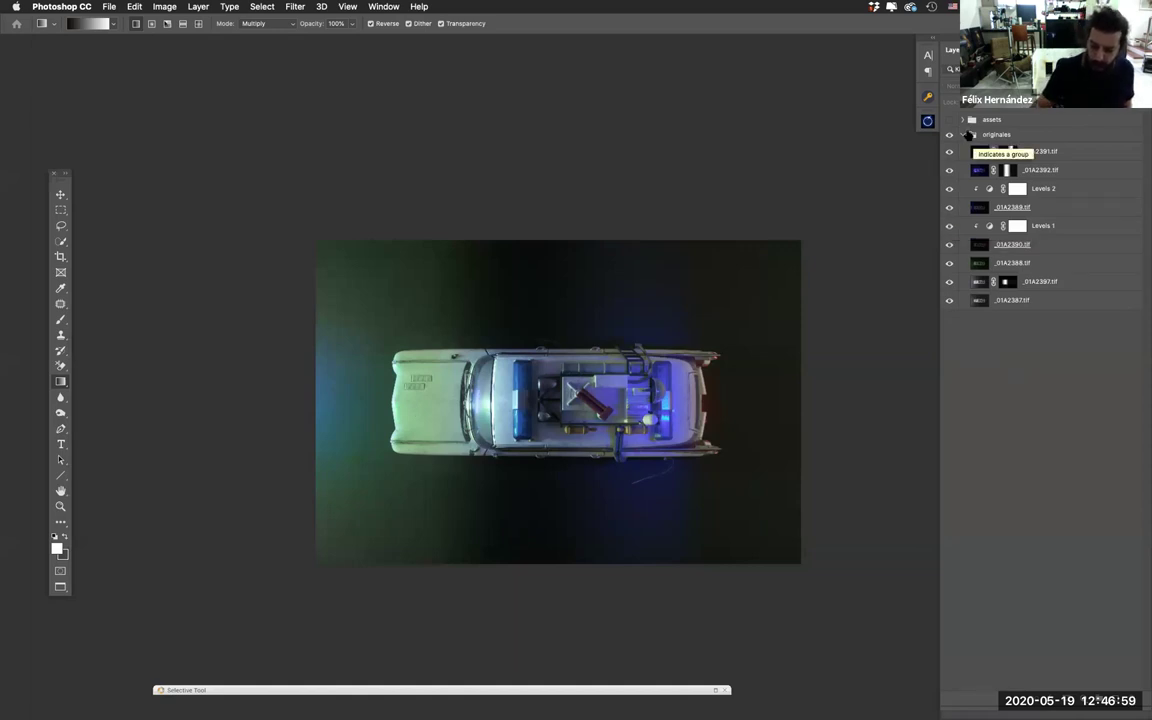
pyautogui.click(962, 134)
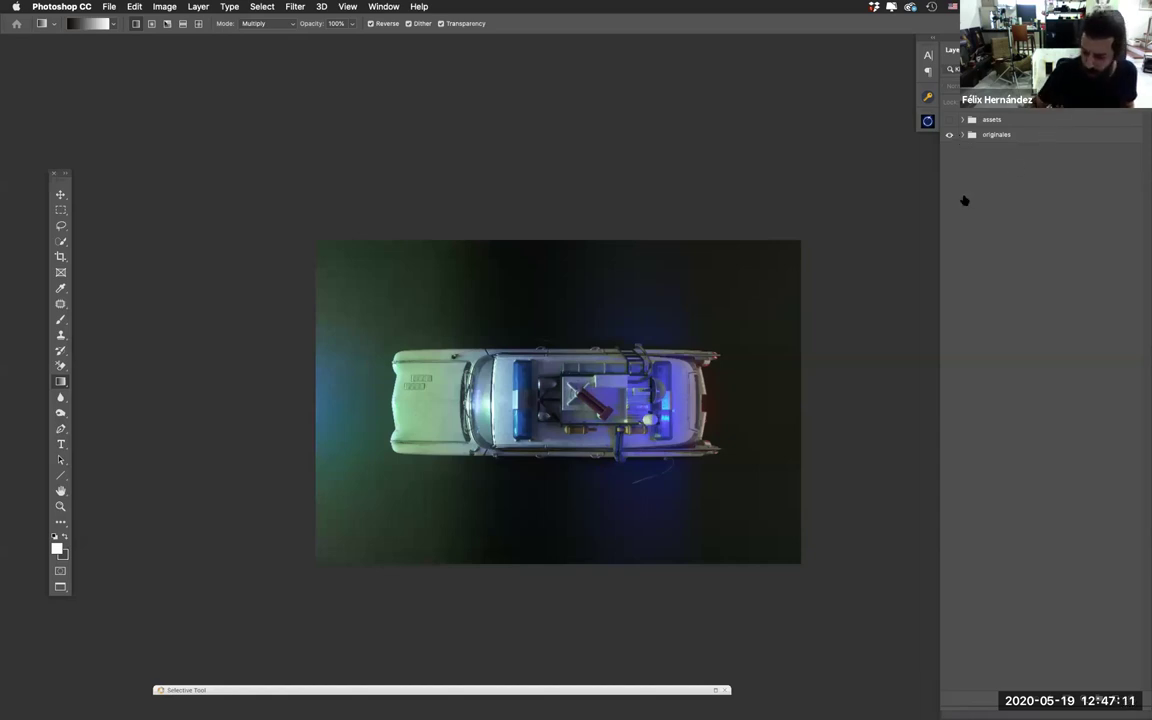
pyautogui.click(1033, 135)
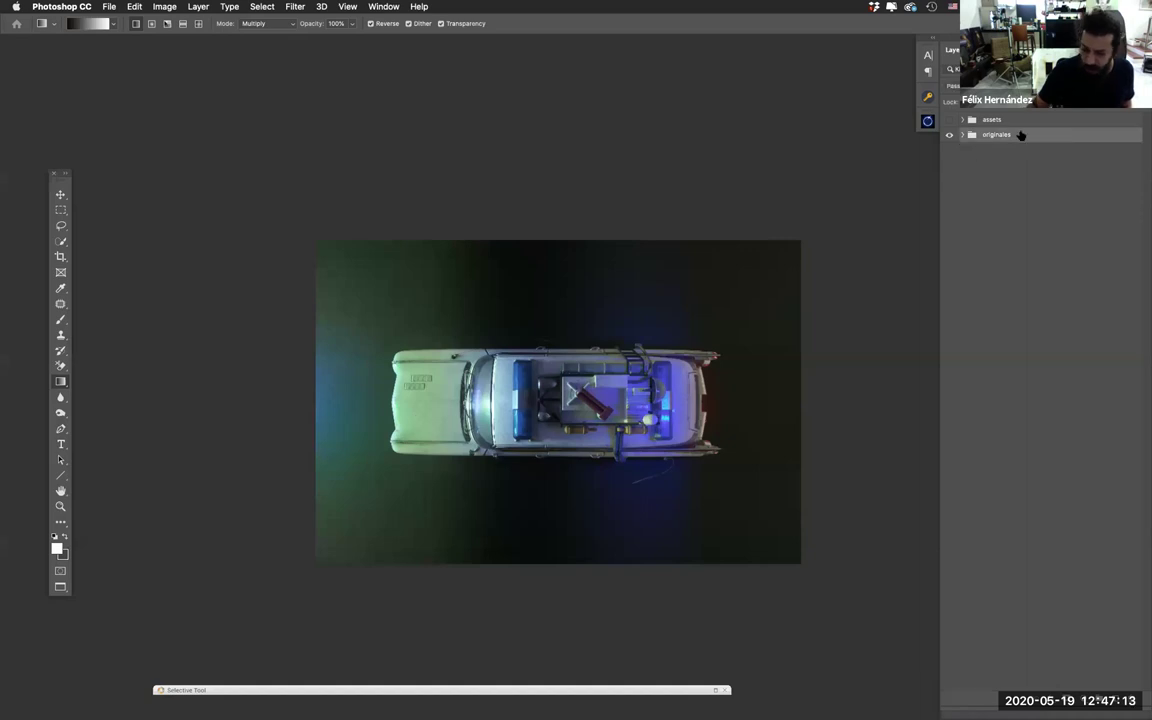
pyautogui.click(962, 134)
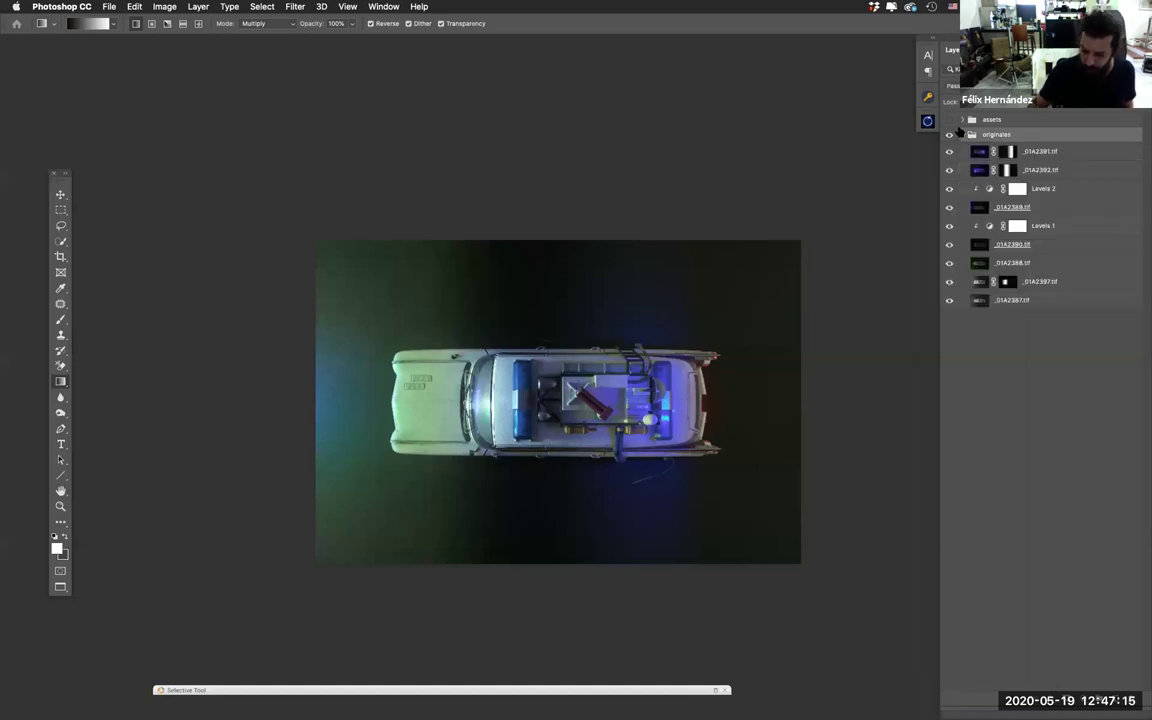
pyautogui.click(962, 134)
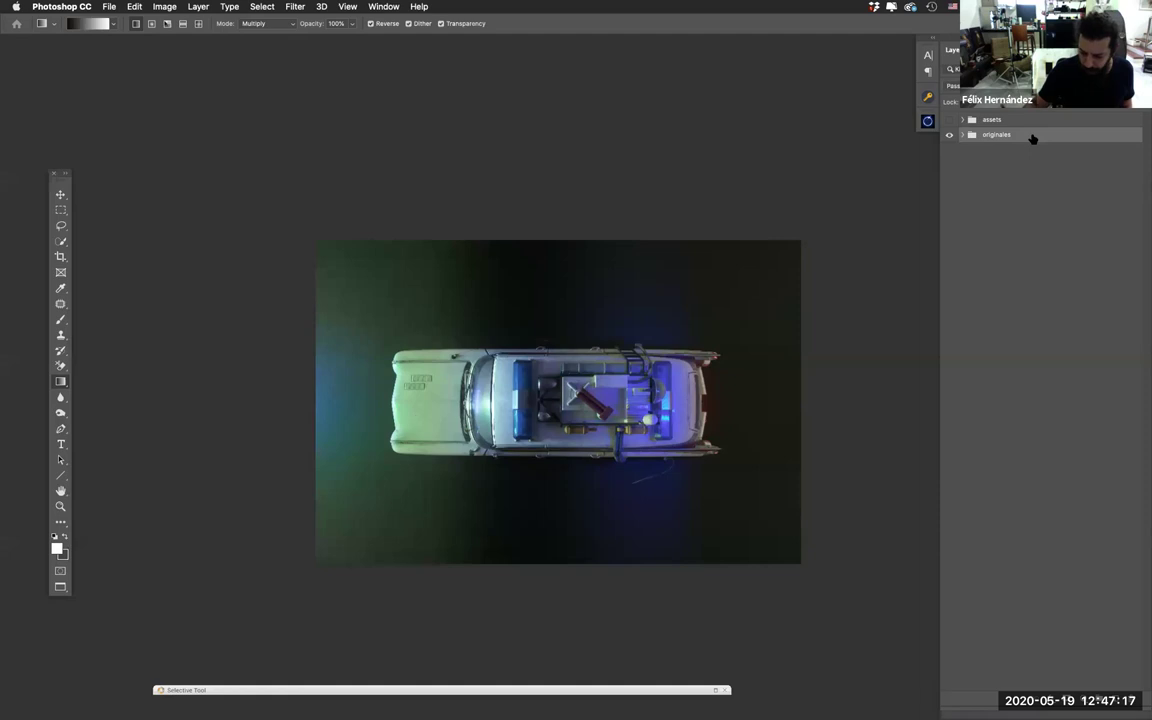
# Step: Duplicate the originales group, hide the original group and merge the copy into a single layer, checking it on and off
pyautogui.moveTo(1045, 139); pyautogui.dragTo(1111, 690)
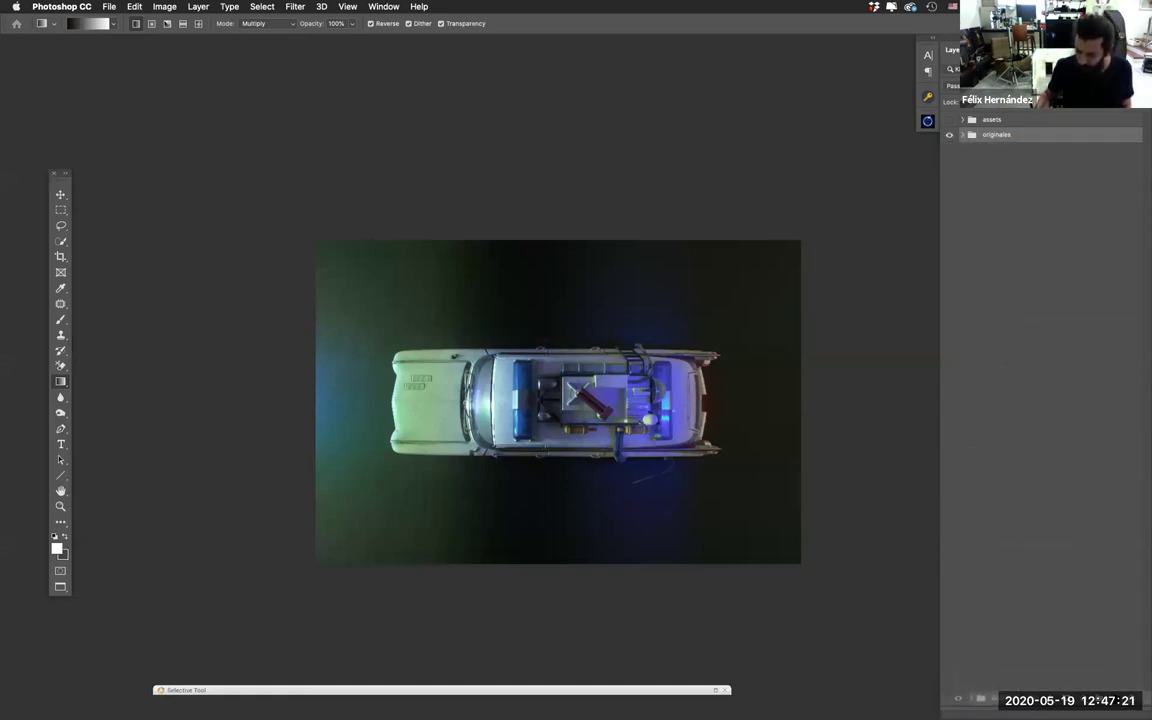
pyautogui.click(949, 149)
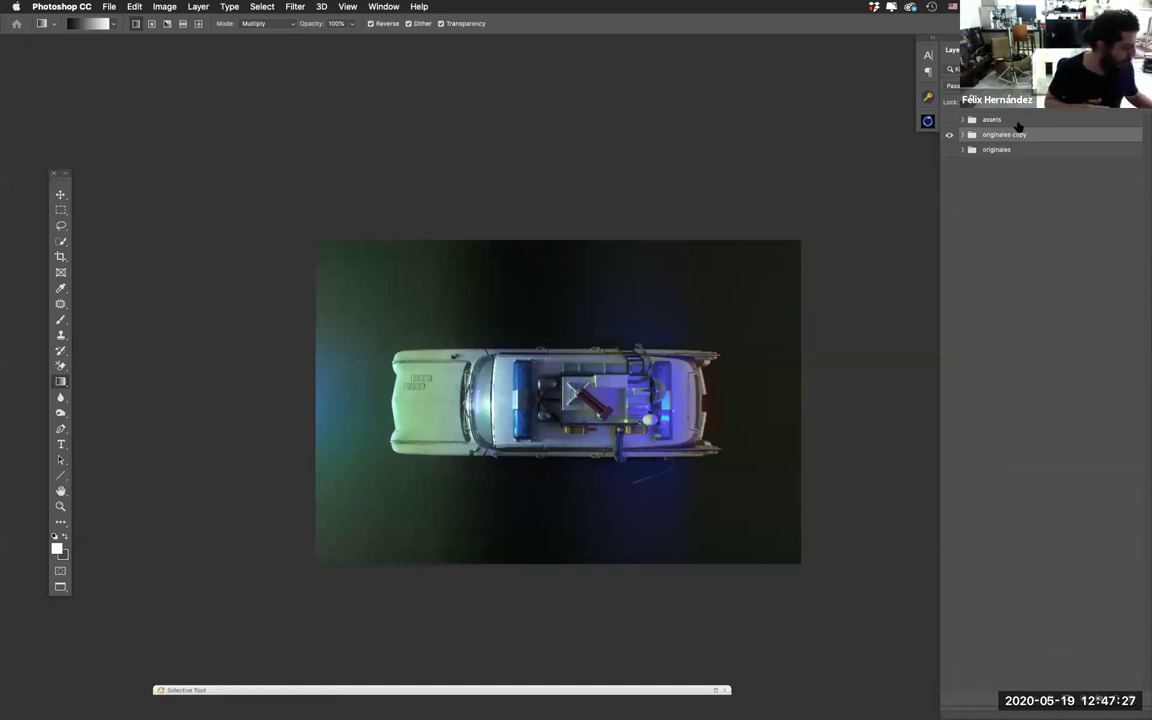
pyautogui.press('super+e')
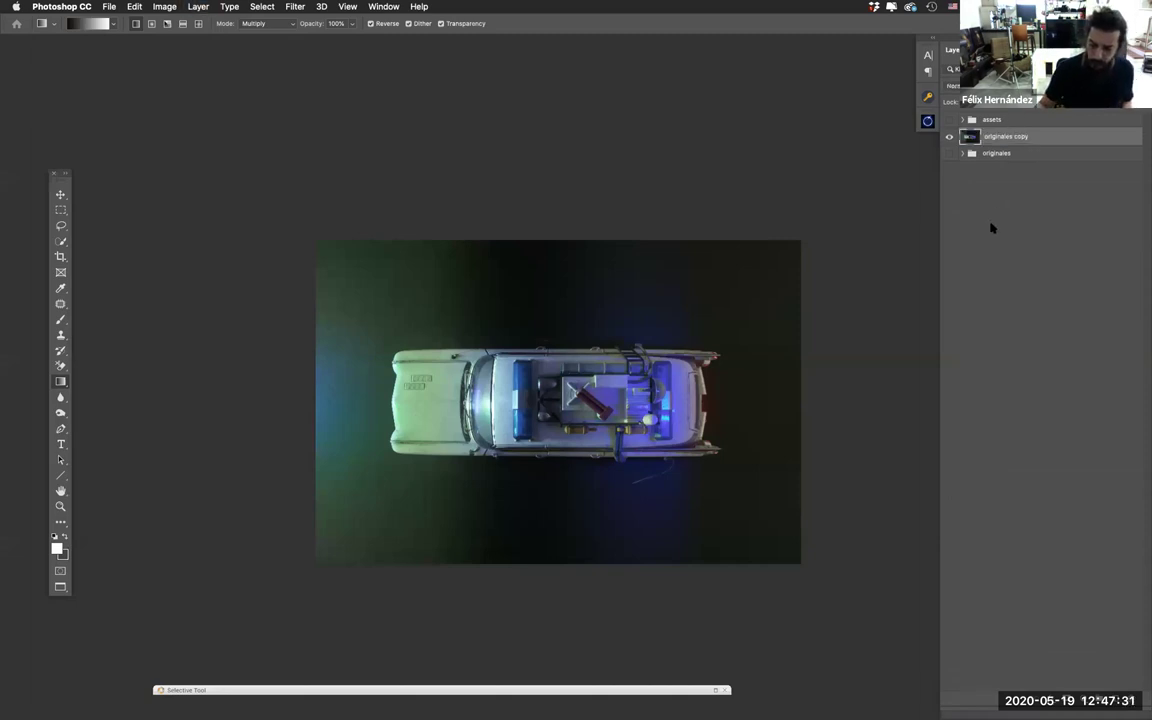
pyautogui.click(951, 135)
pyautogui.click(951, 135)
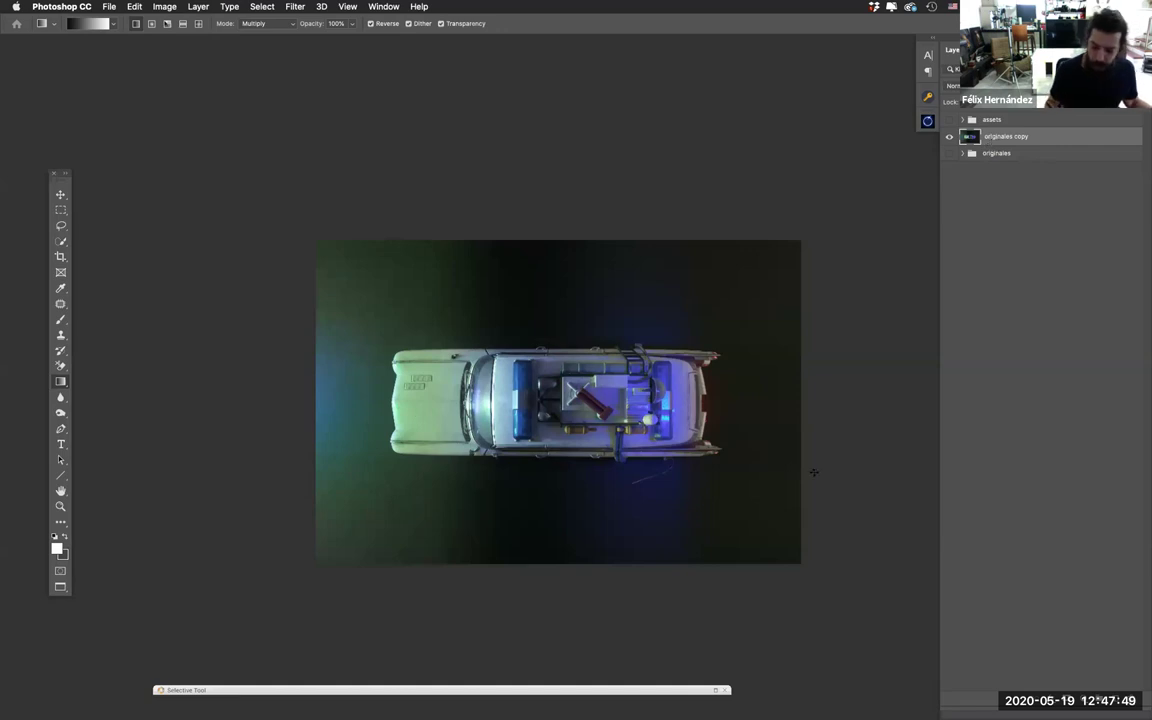
# Step: Leave full-screen mode, move the Photoshop window aside to uncover the desktop and open the Assets folder in Finder
pyautogui.press('f')
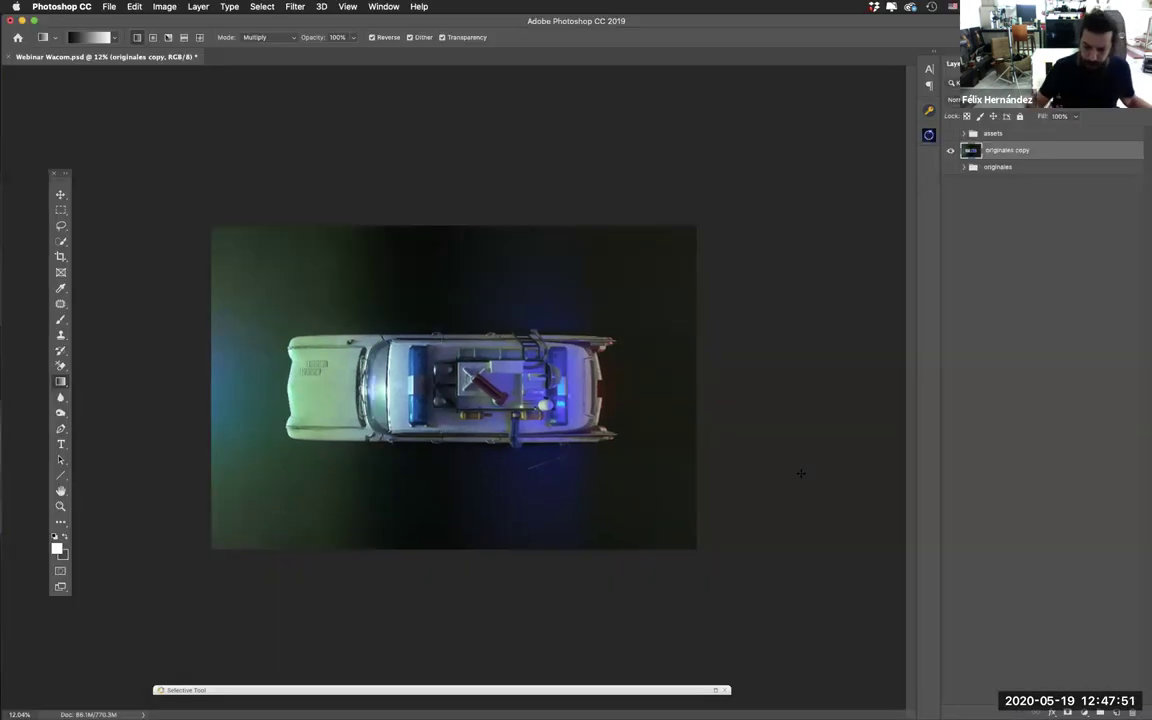
pyautogui.moveTo(883, 27); pyautogui.dragTo(820, 375)
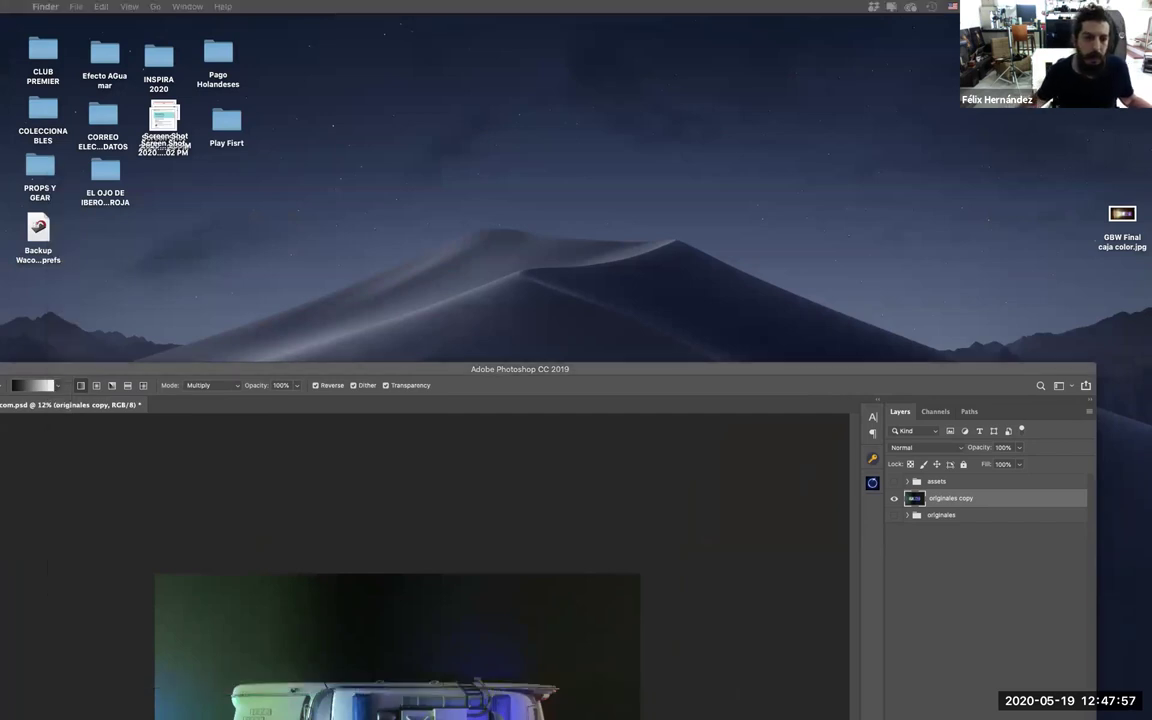
pyautogui.moveTo(959, 283); pyautogui.dragTo(359, 118)
pyautogui.doubleClick(352, 196)
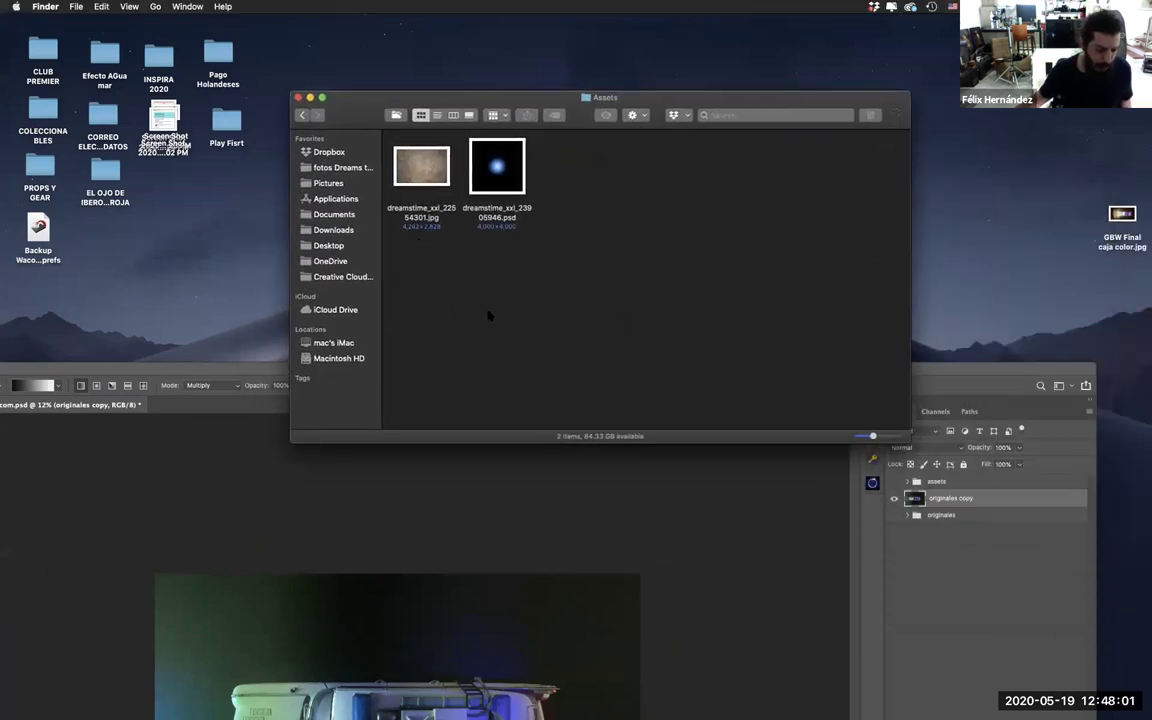
# Step: Preview the cracked ground texture dreamstime_xxl_22554301.jpg in Finder and close the preview
pyautogui.click(421, 168)
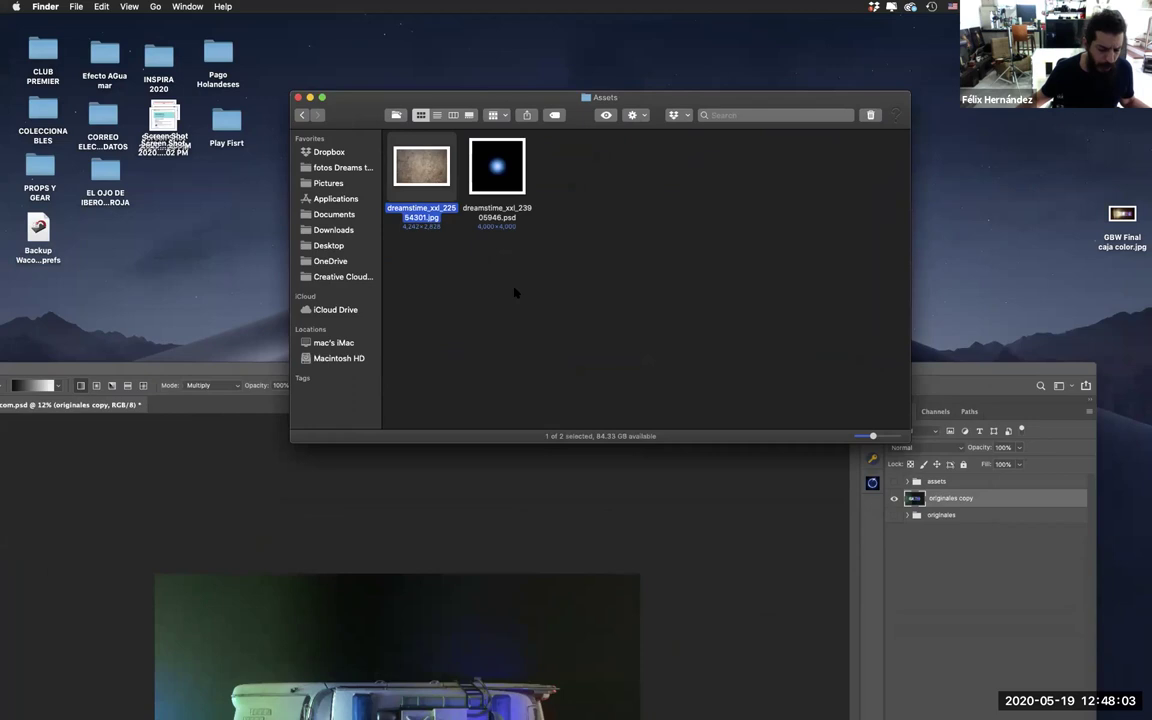
pyautogui.press('space')
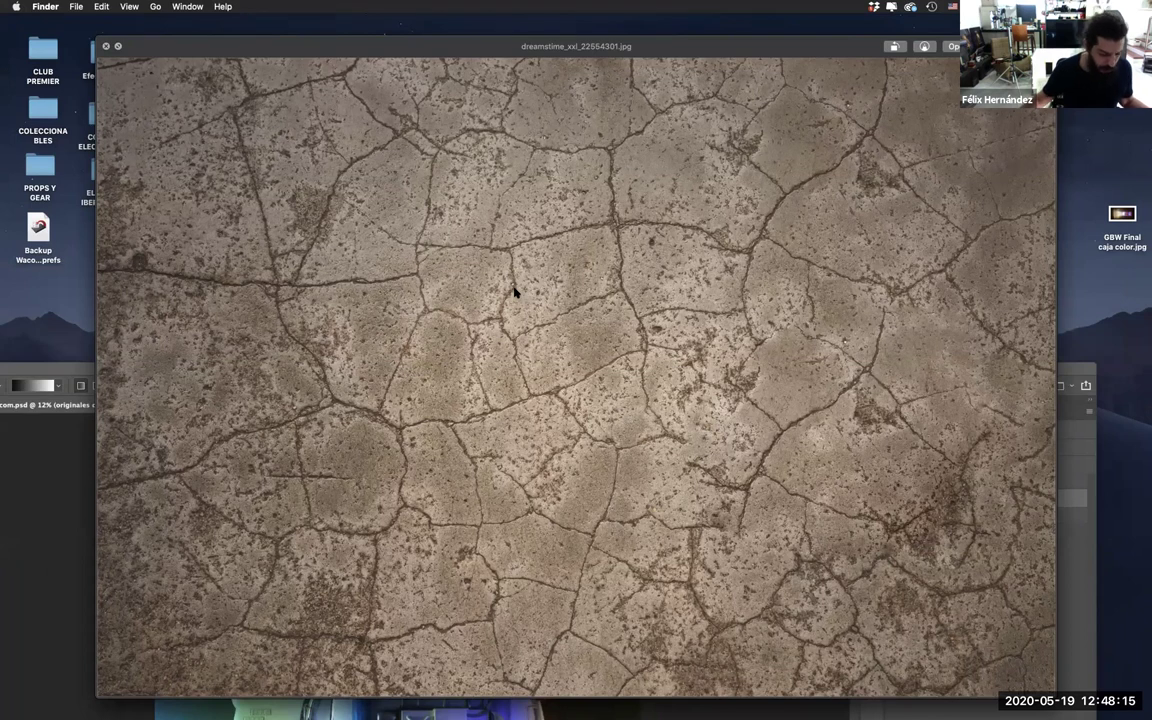
pyautogui.press('space')
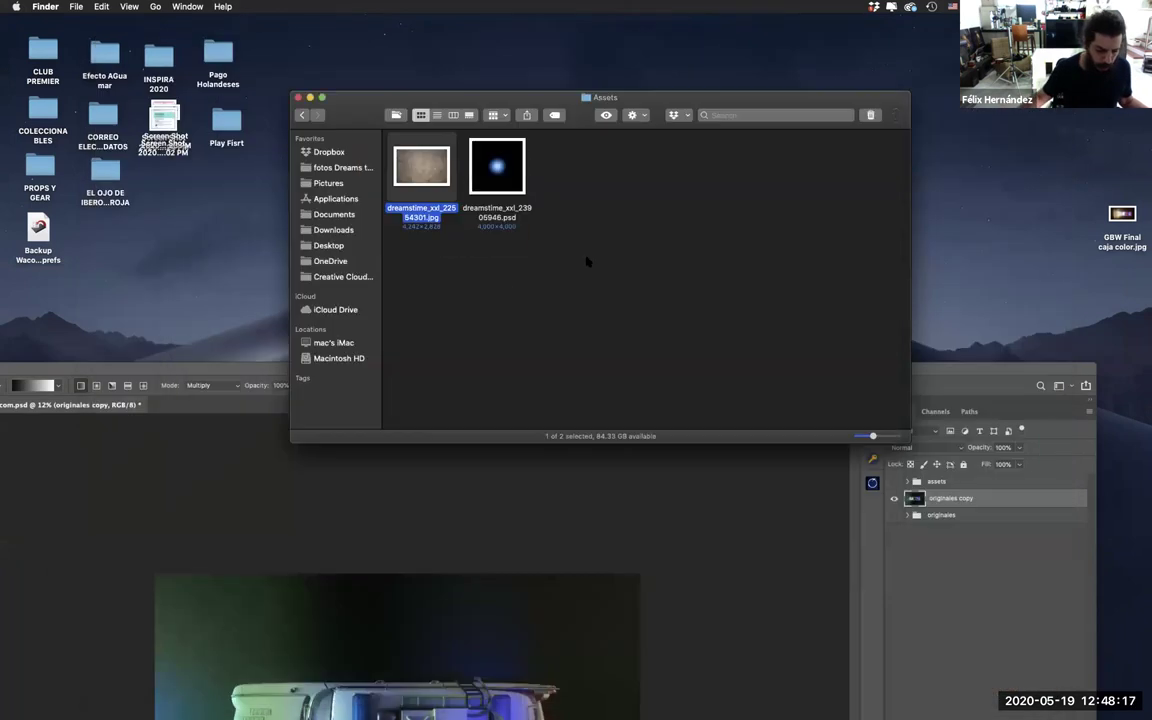
# Step: Open dreamstime_xxl_22554301.jpg from the Assets folder as its own document in Photoshop and return to the Finder window
pyautogui.moveTo(591, 88); pyautogui.dragTo(613, 40)
pyautogui.moveTo(441, 143); pyautogui.dragTo(435, 682)
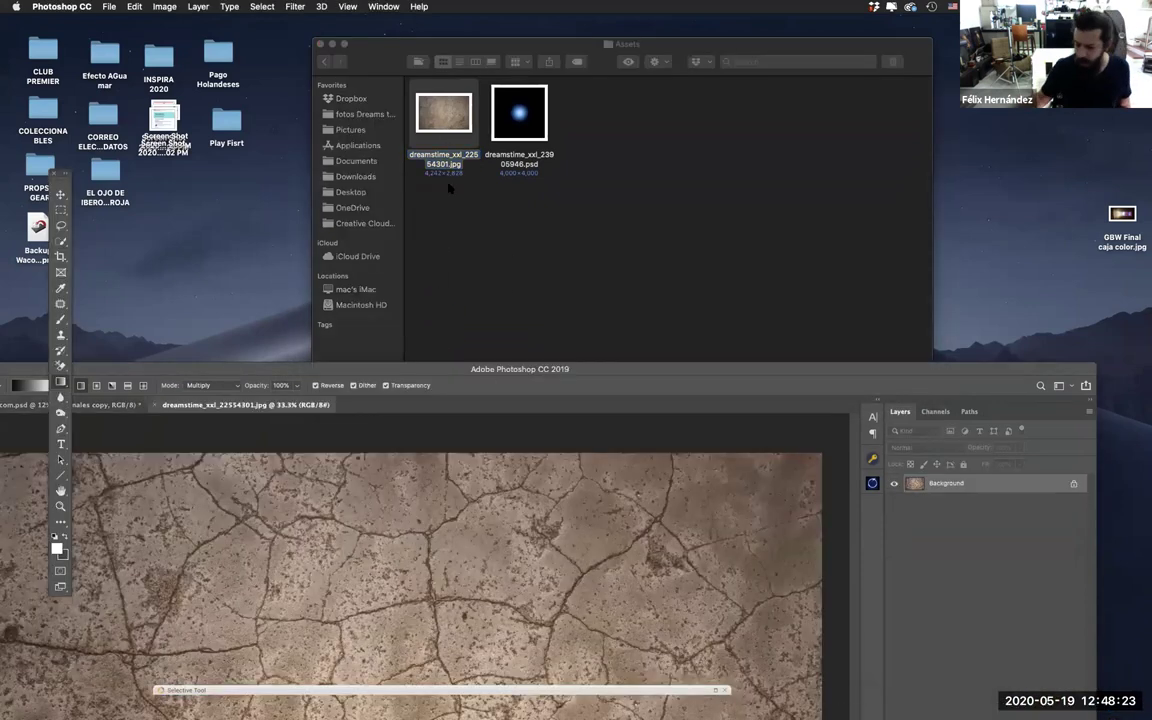
pyautogui.click(473, 206)
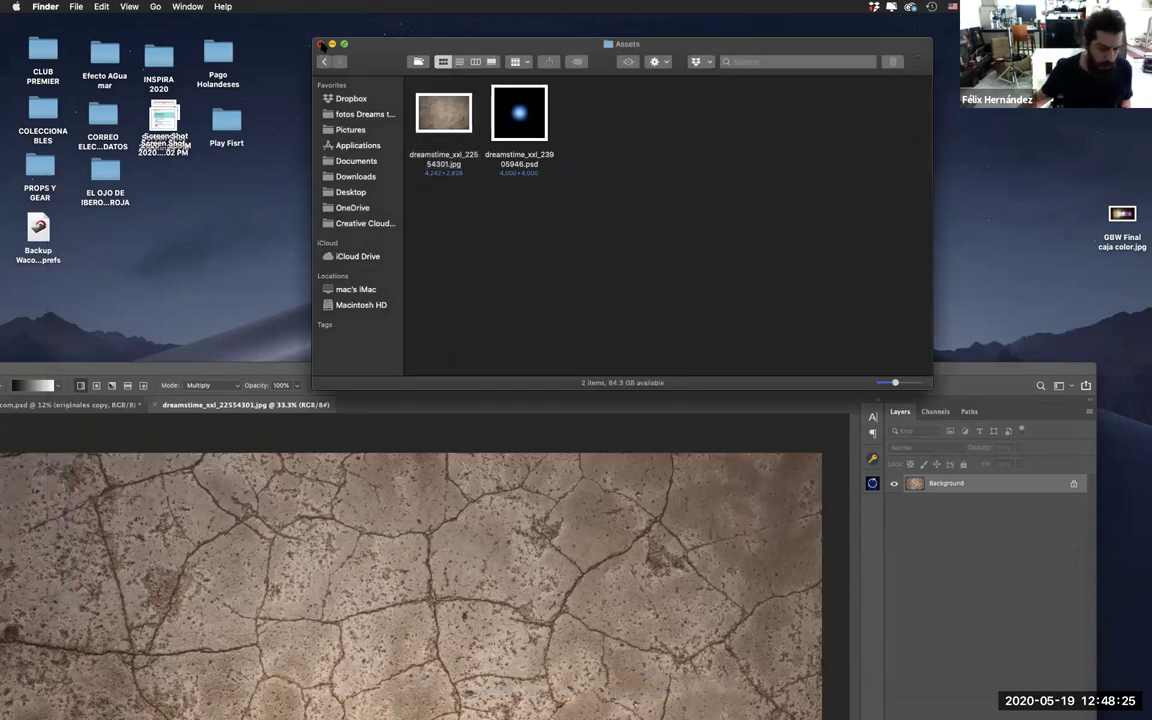
# Step: Close the Assets folder window and expand the Photoshop window back to full size
pyautogui.click(320, 45)
pyautogui.moveTo(424, 366); pyautogui.dragTo(409, 365)
pyautogui.doubleClick(409, 366)
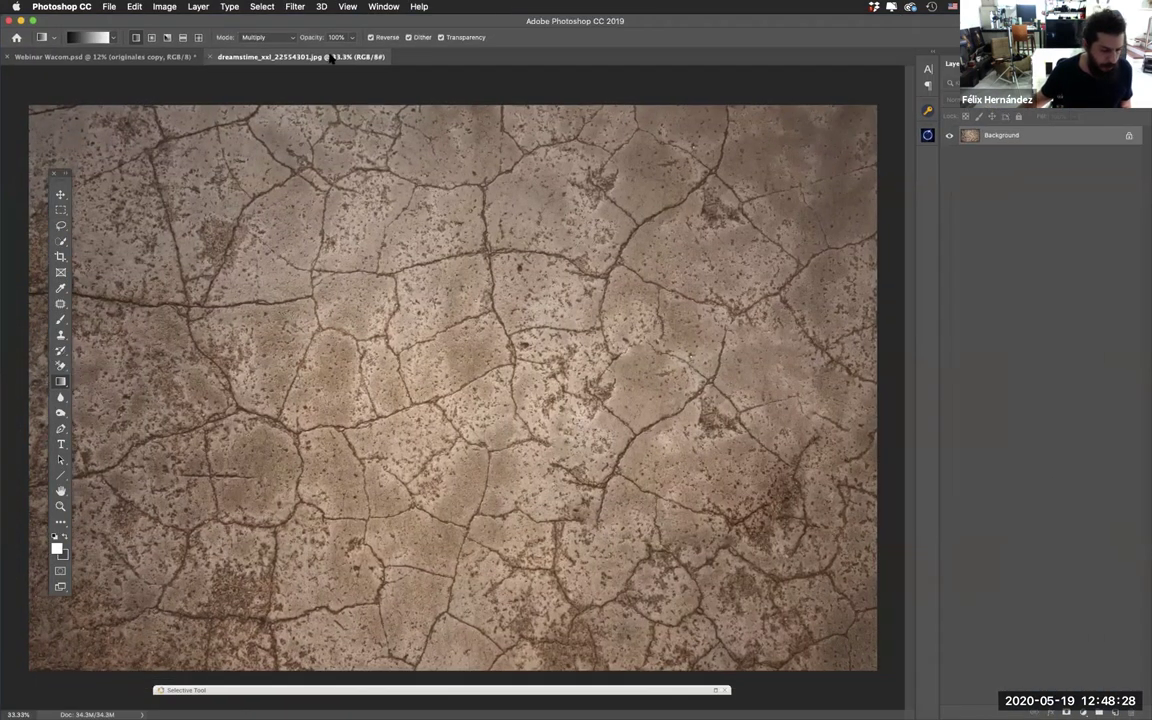
# Step: Float the dreamstime_xxl_22554301.jpg document in its own window and copy its texture into Webinar Wacom.psd as a new layer
pyautogui.moveTo(331, 58); pyautogui.dragTo(451, 229)
pyautogui.moveTo(539, 263); pyautogui.dragTo(188, 230)
pyautogui.moveTo(583, 221); pyautogui.dragTo(1058, 213)
pyautogui.click(60, 195)
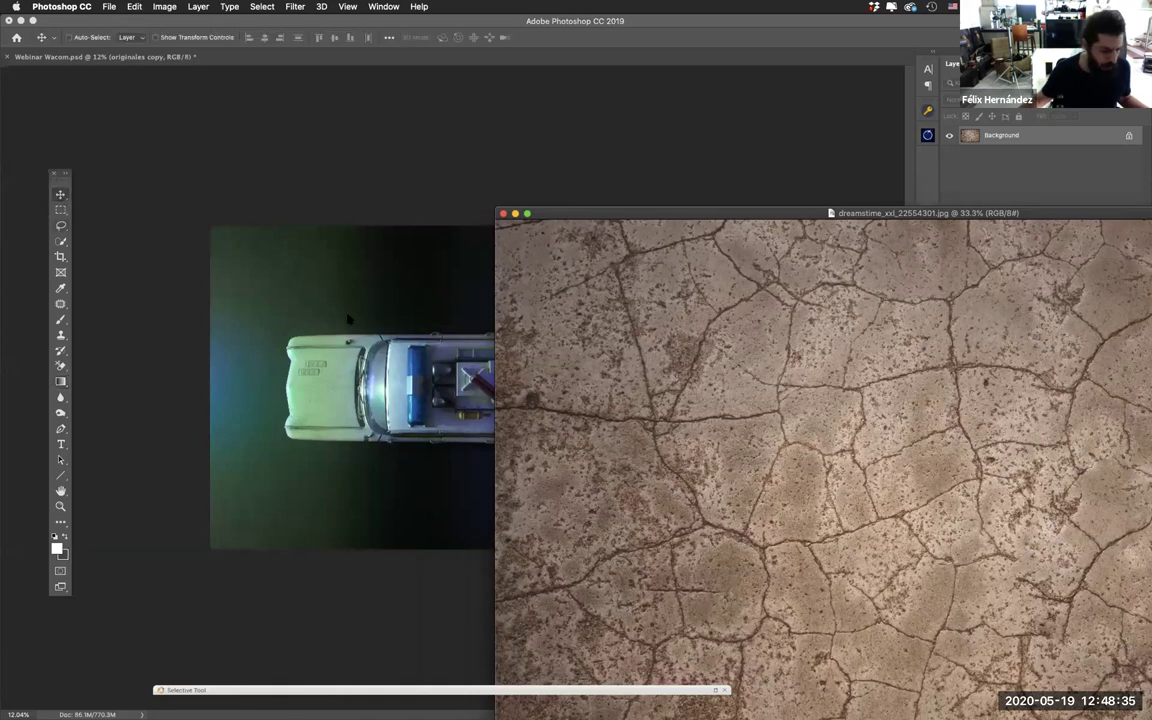
pyautogui.moveTo(475, 372); pyautogui.dragTo(386, 345)
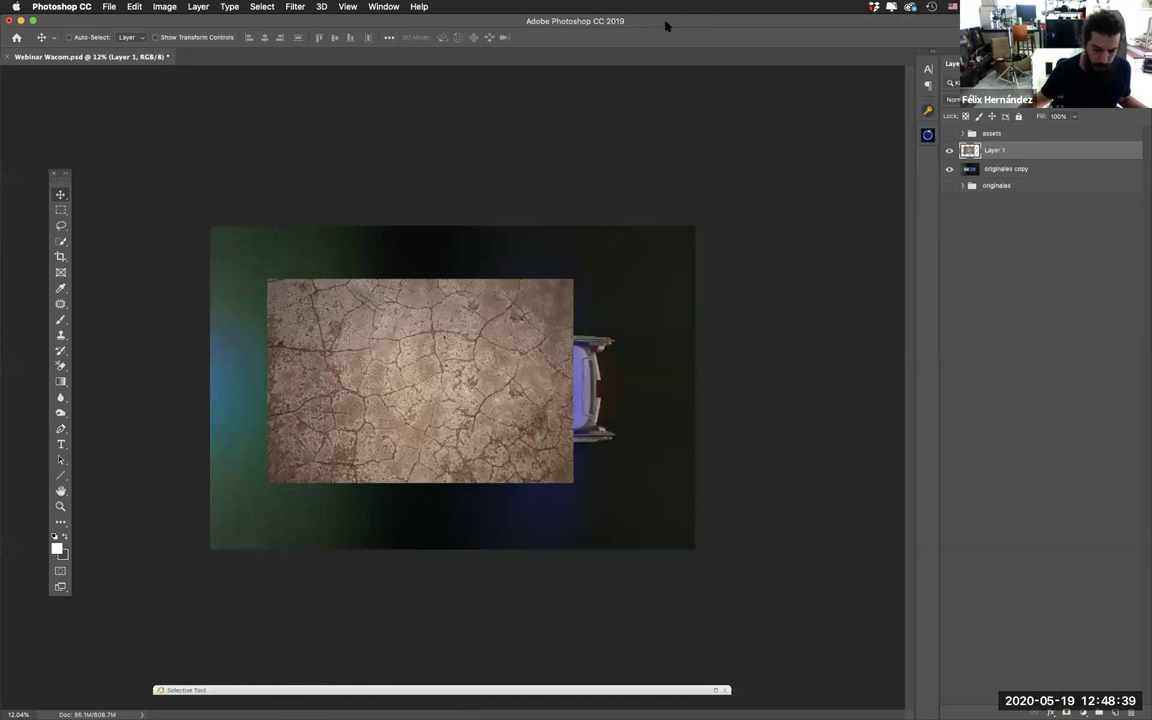
# Step: Close the separate texture document and align the texture layer with the upper-left corner of the car canvas
pyautogui.doubleClick(663, 24)
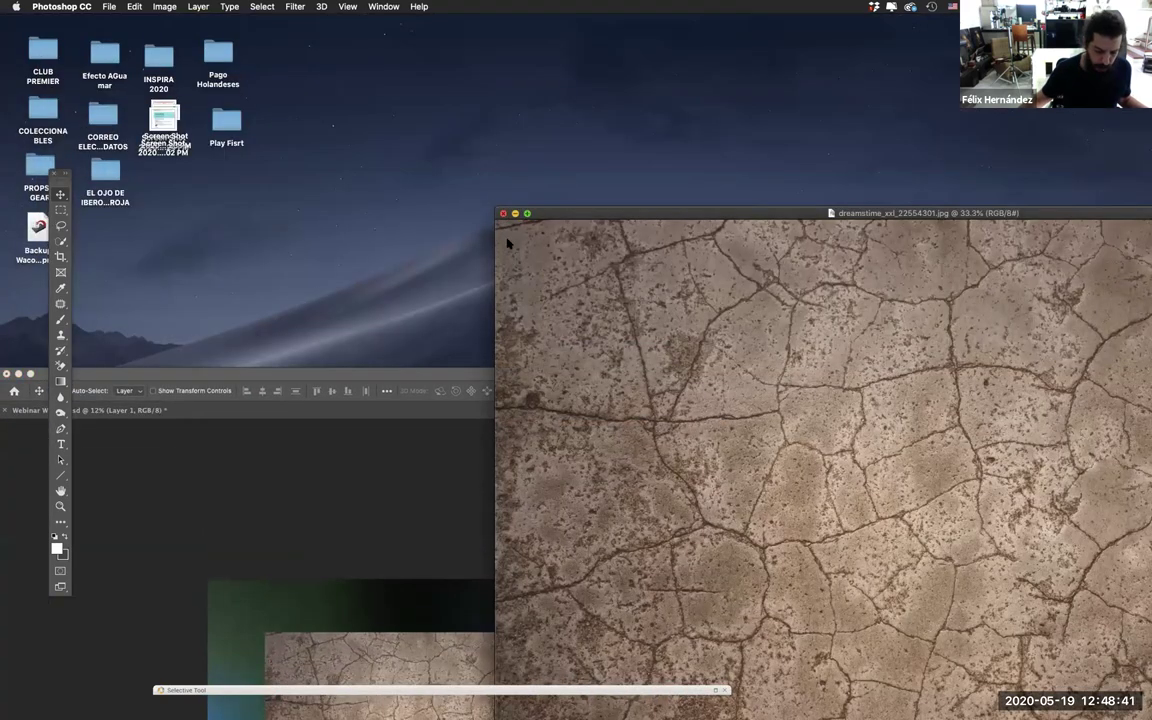
pyautogui.click(503, 213)
pyautogui.doubleClick(527, 378)
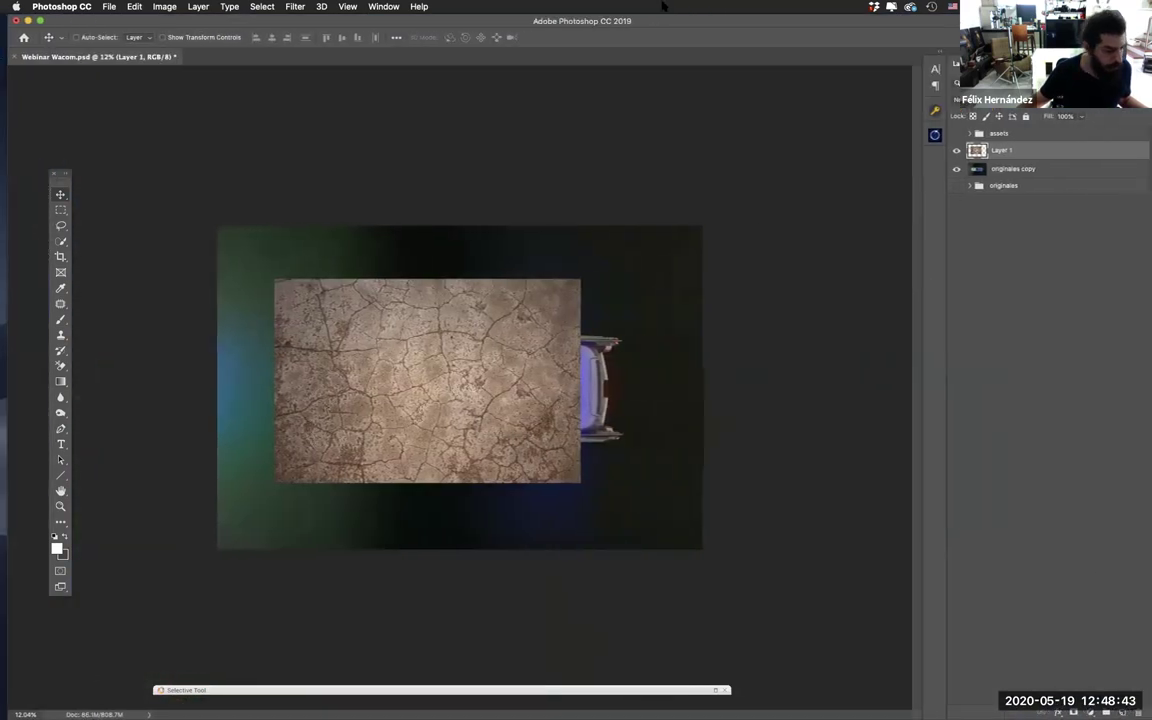
pyautogui.moveTo(442, 366); pyautogui.dragTo(420, 344)
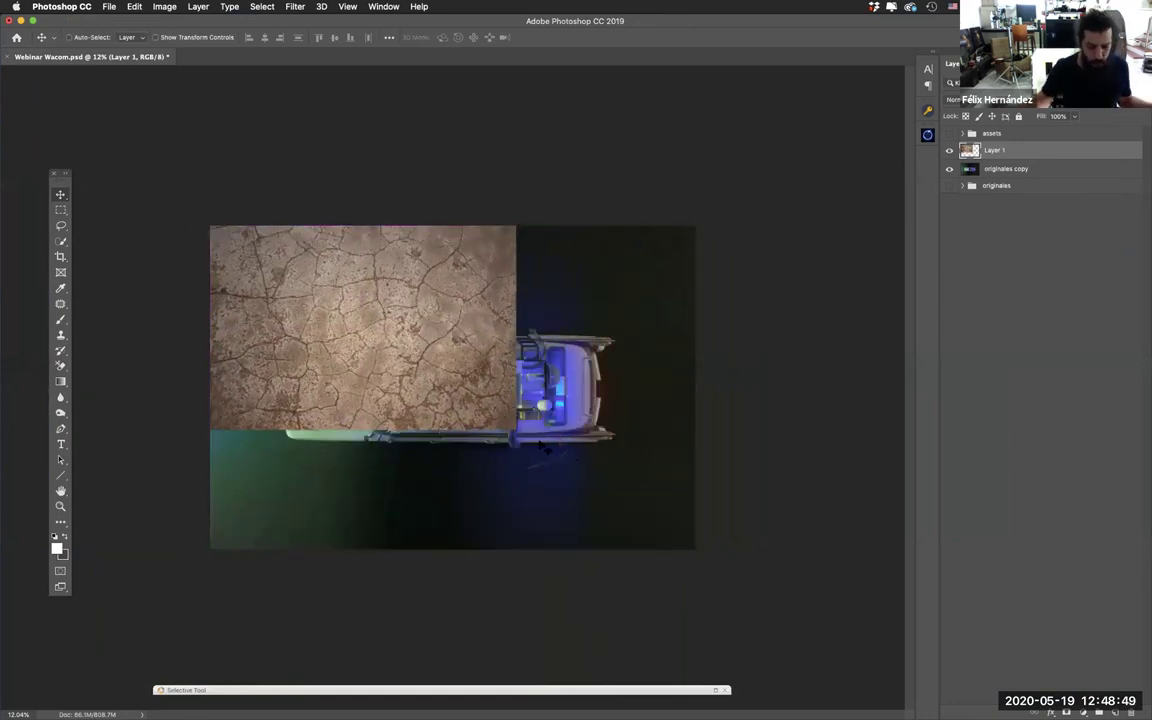
# Step: Try to scale the ground texture proportionally to about 160.76% to cover the whole canvas, and undo the scaling
pyautogui.press('super+t')
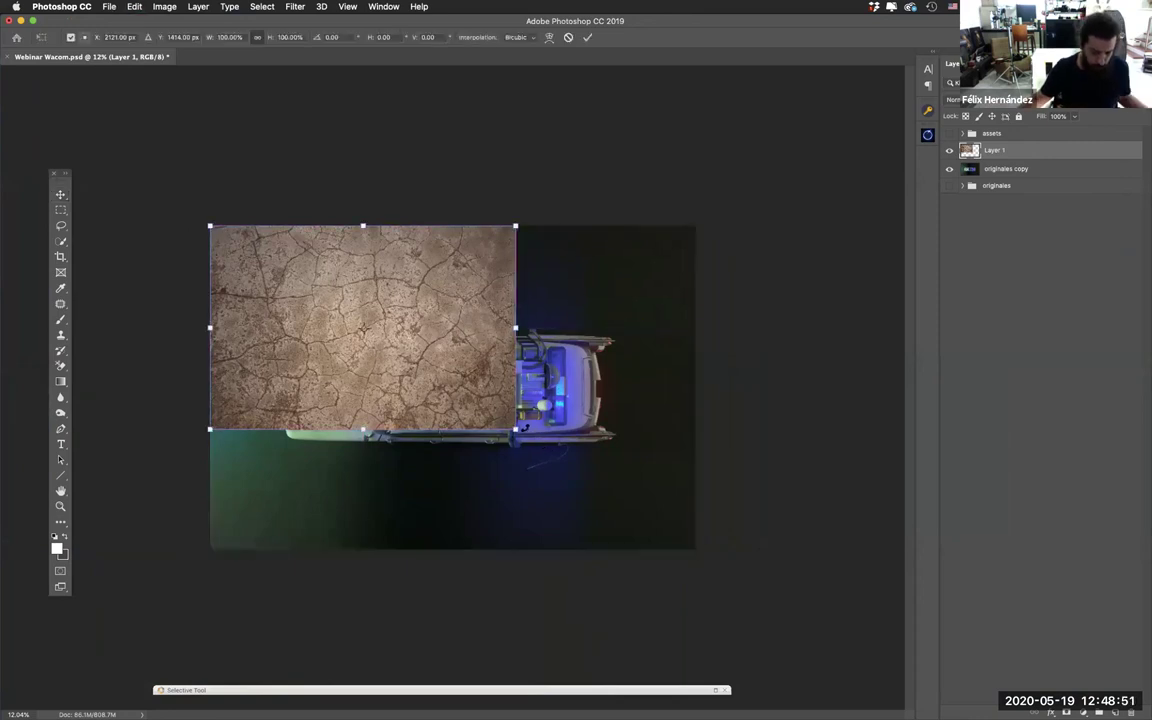
pyautogui.moveTo(515, 429); pyautogui.dragTo(691, 563)
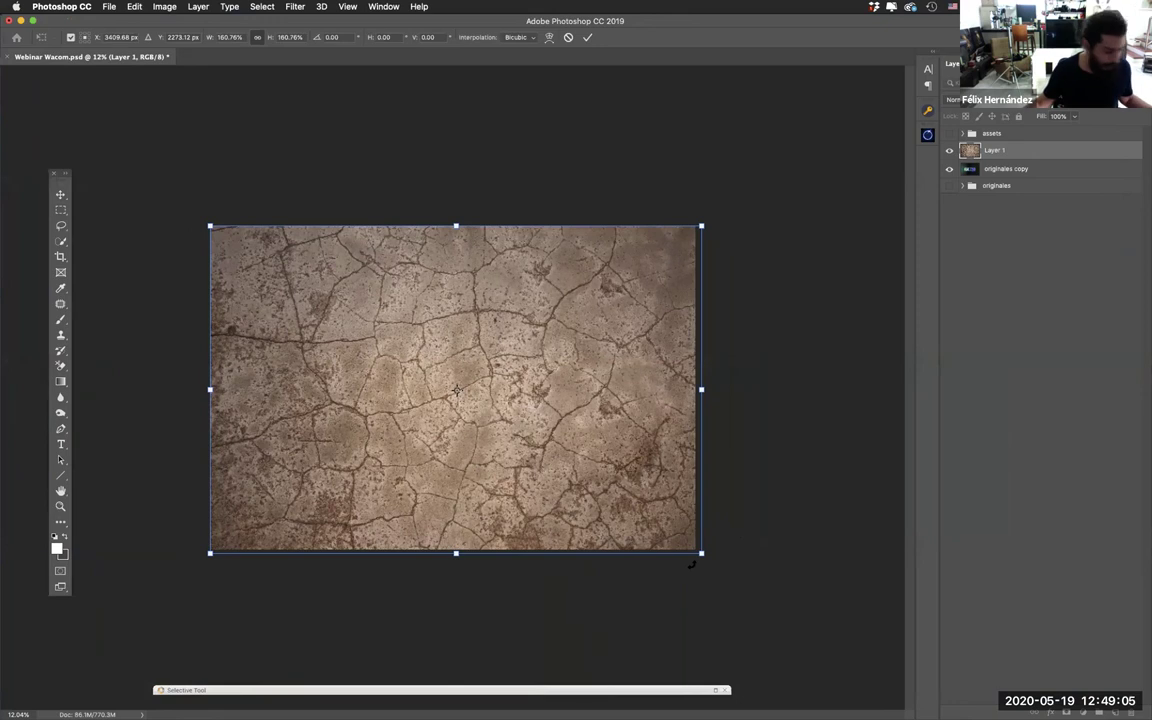
pyautogui.hotkey('ctrl', 'z')
pyautogui.press('Return')
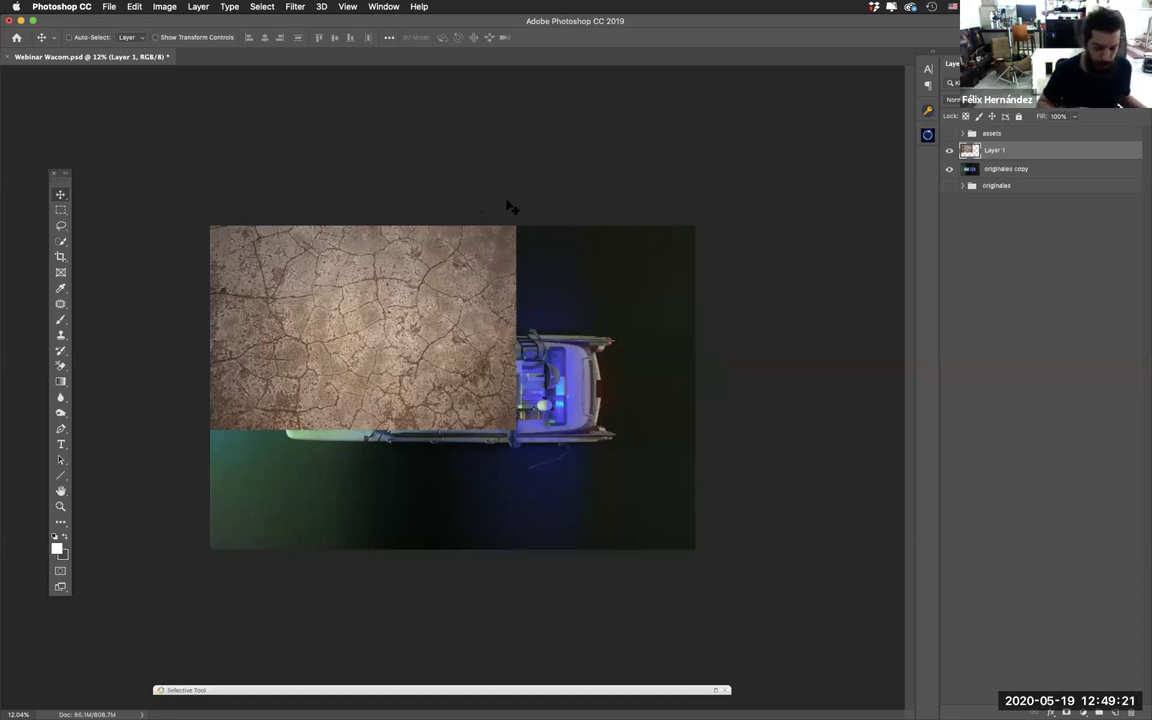
# Step: Duplicate the texture layer, align the copy with the canvas's right edge and lower its opacity to check the overlap
pyautogui.moveTo(1031, 152); pyautogui.dragTo(1099, 711)
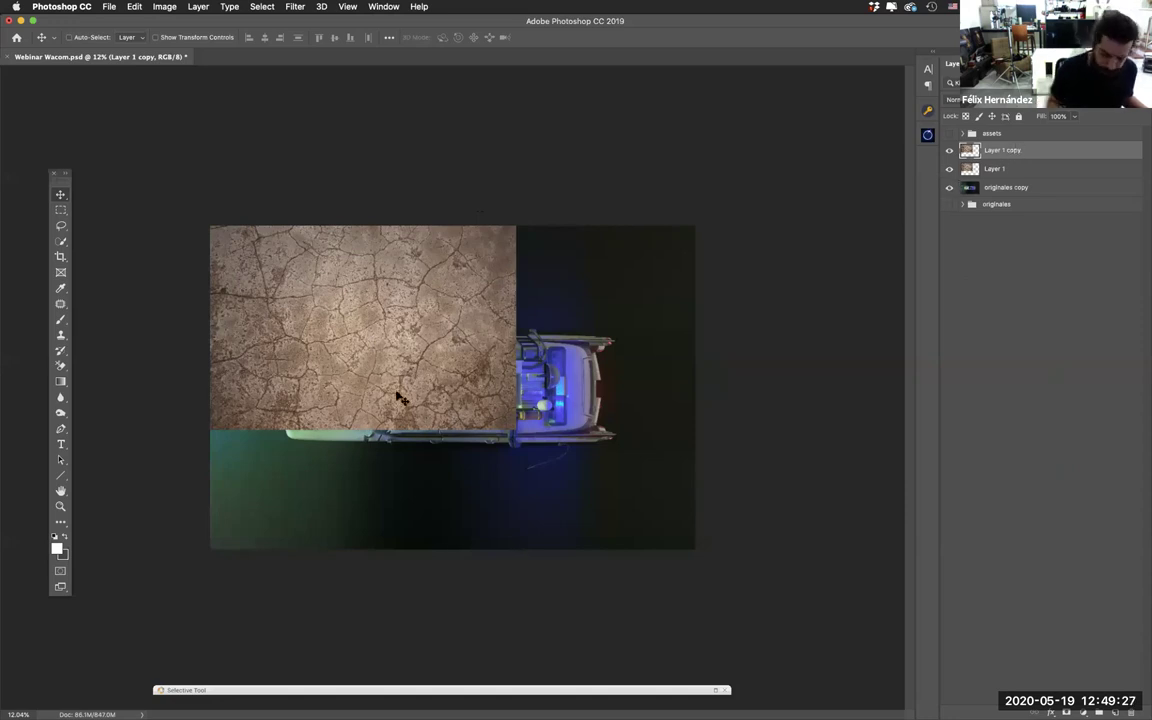
pyautogui.moveTo(427, 368); pyautogui.dragTo(588, 360)
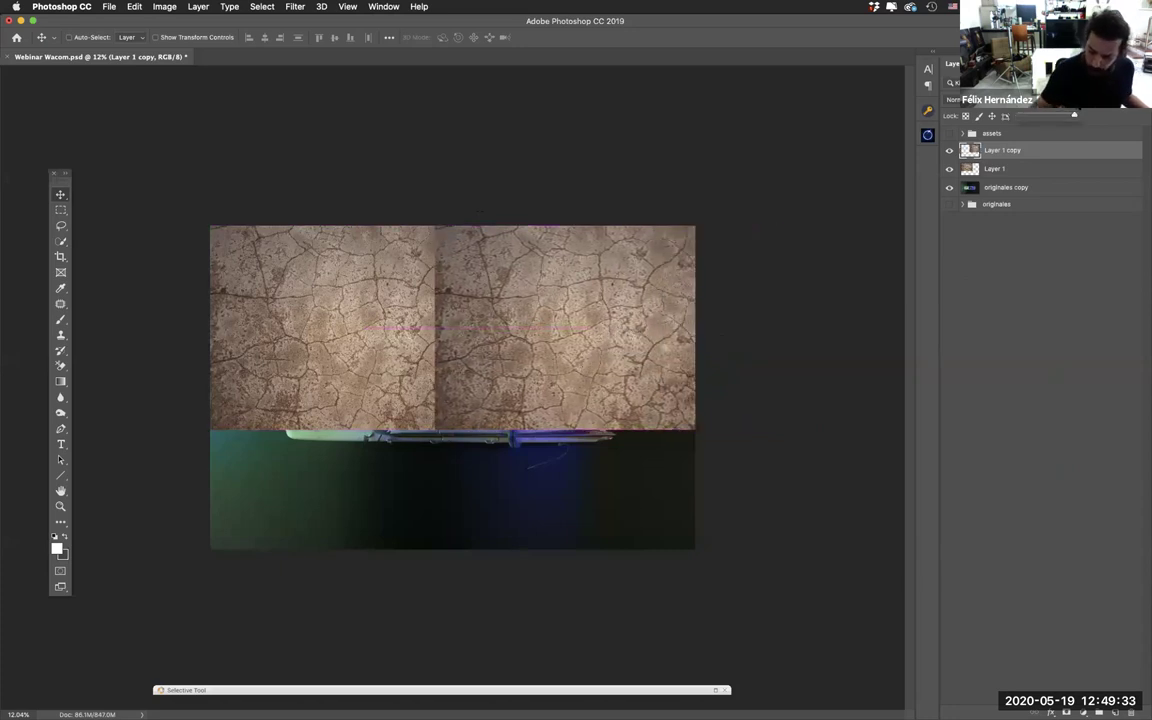
pyautogui.moveTo(1073, 116); pyautogui.dragTo(1062, 116)
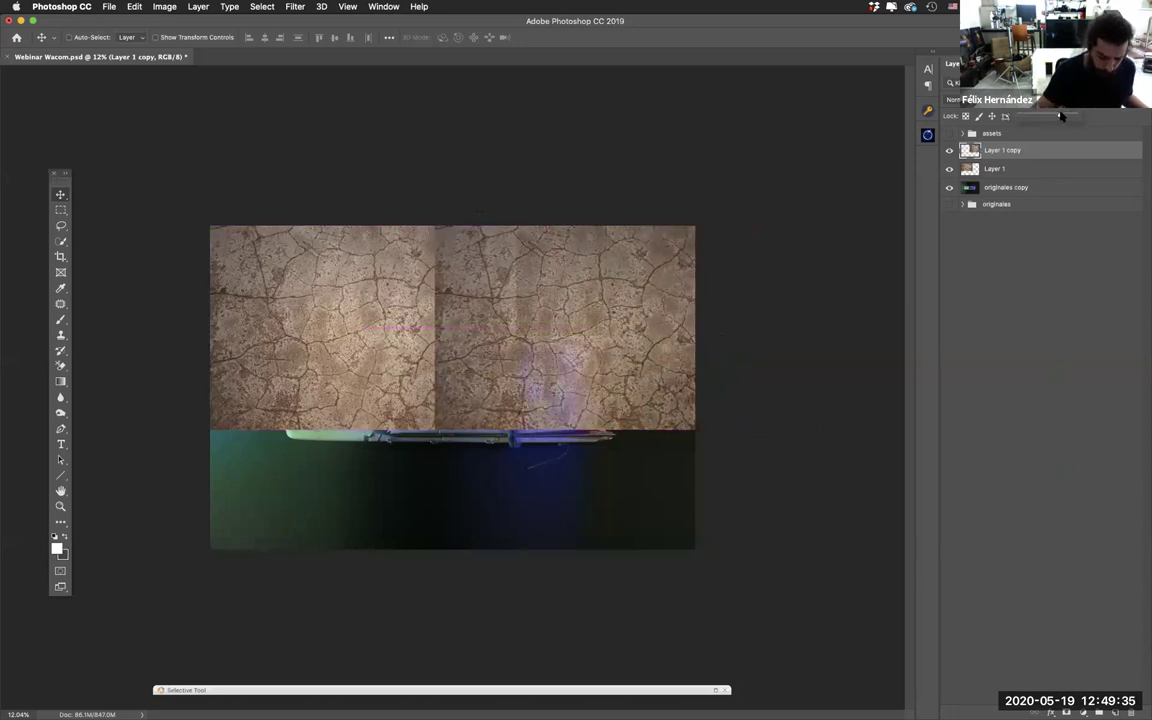
pyautogui.click(949, 150)
pyautogui.click(949, 150)
pyautogui.click(949, 150)
pyautogui.click(949, 150)
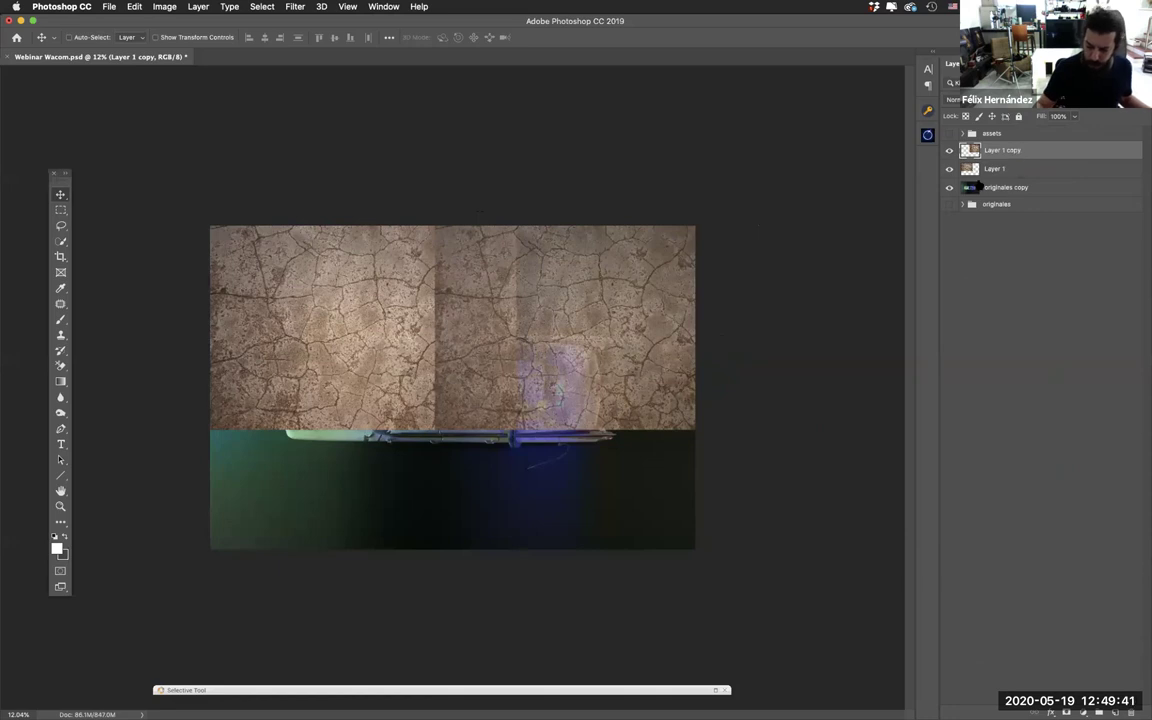
# Step: Blend the vertical seam with a gradient layer mask on the fully opaque copy and merge the two texture layers
pyautogui.click(1083, 712)
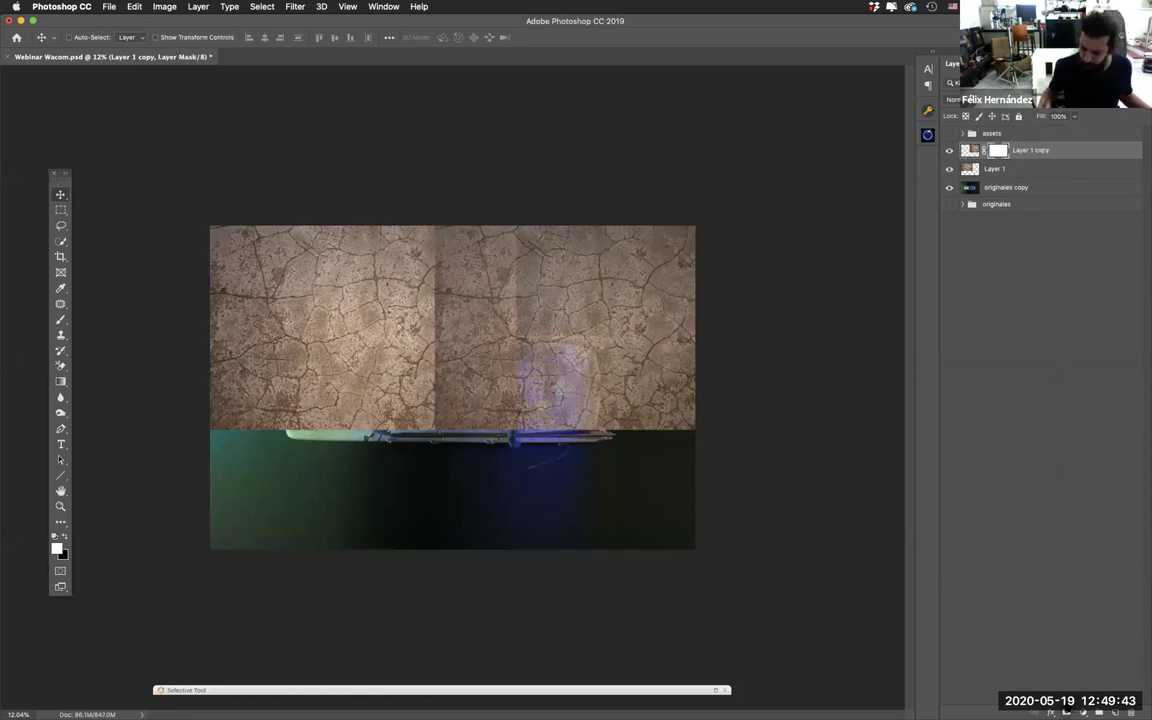
pyautogui.click(60, 381)
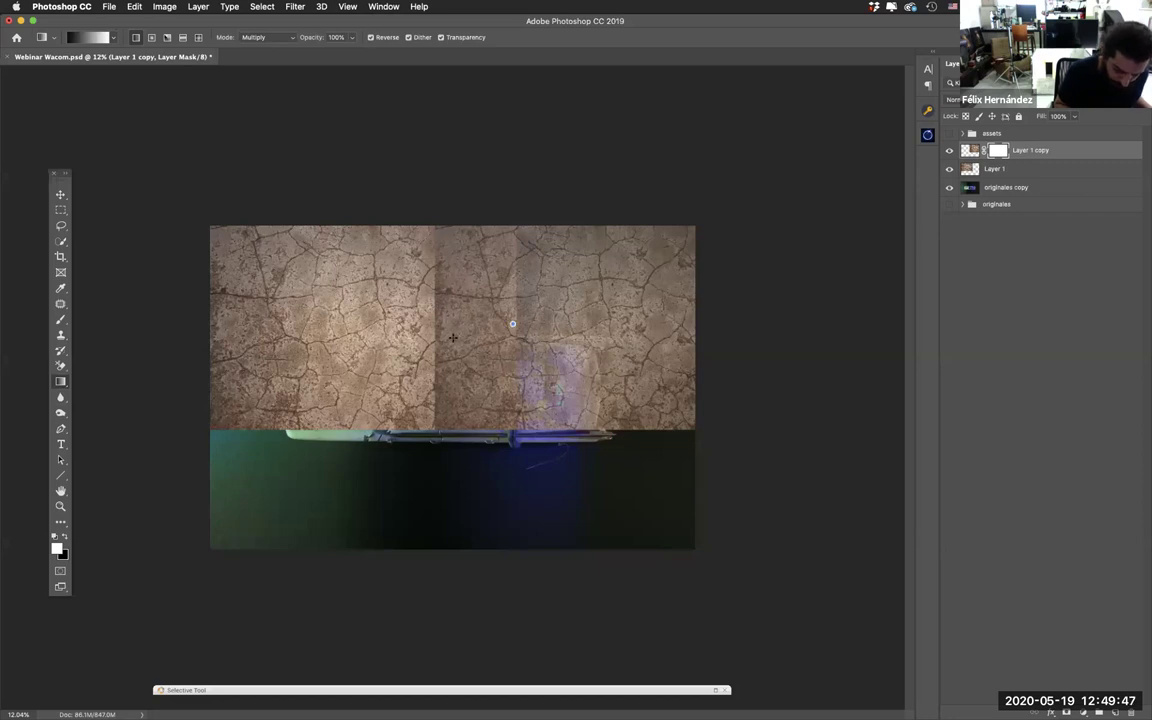
pyautogui.moveTo(461, 291); pyautogui.dragTo(416, 363)
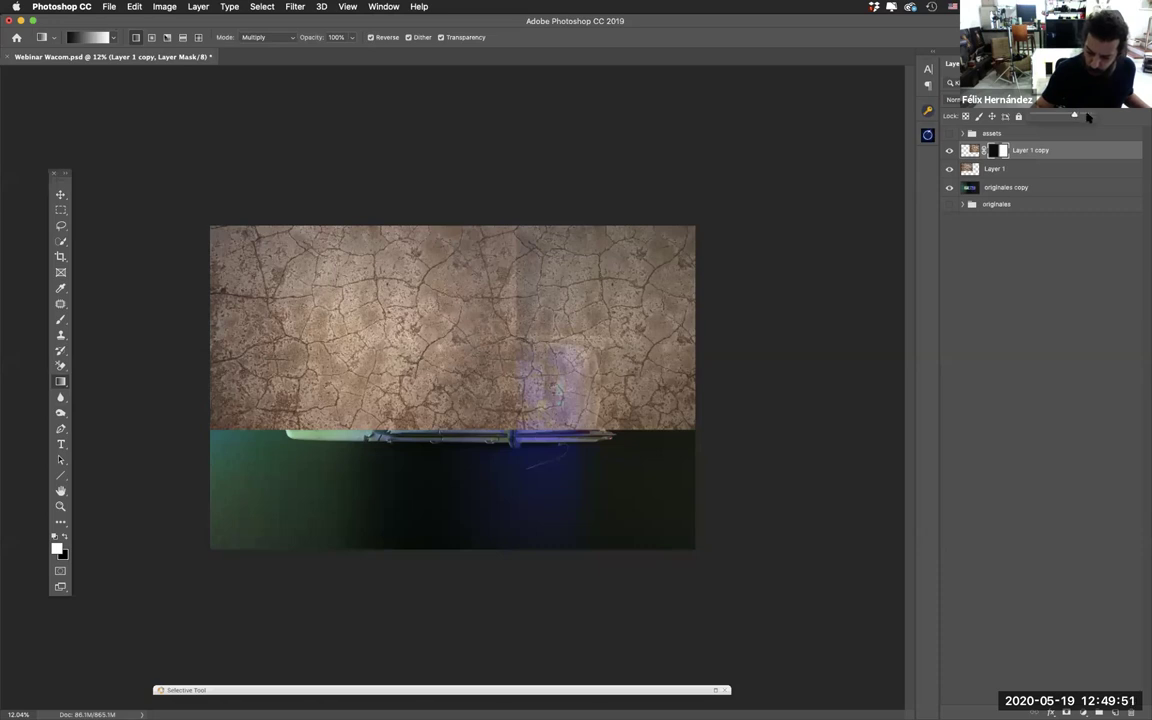
pyautogui.moveTo(1074, 114); pyautogui.dragTo(1128, 115)
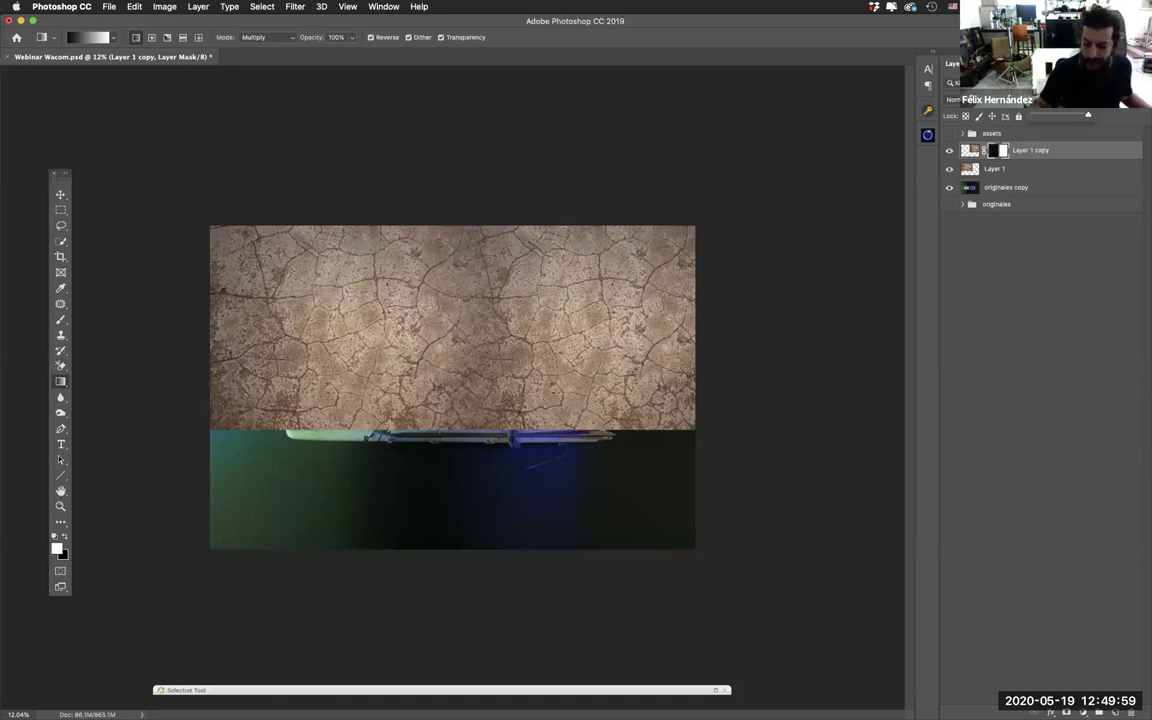
pyautogui.keyDown('shift'); pyautogui.click(1003, 170); pyautogui.keyUp('shift')
pyautogui.press('super+e')
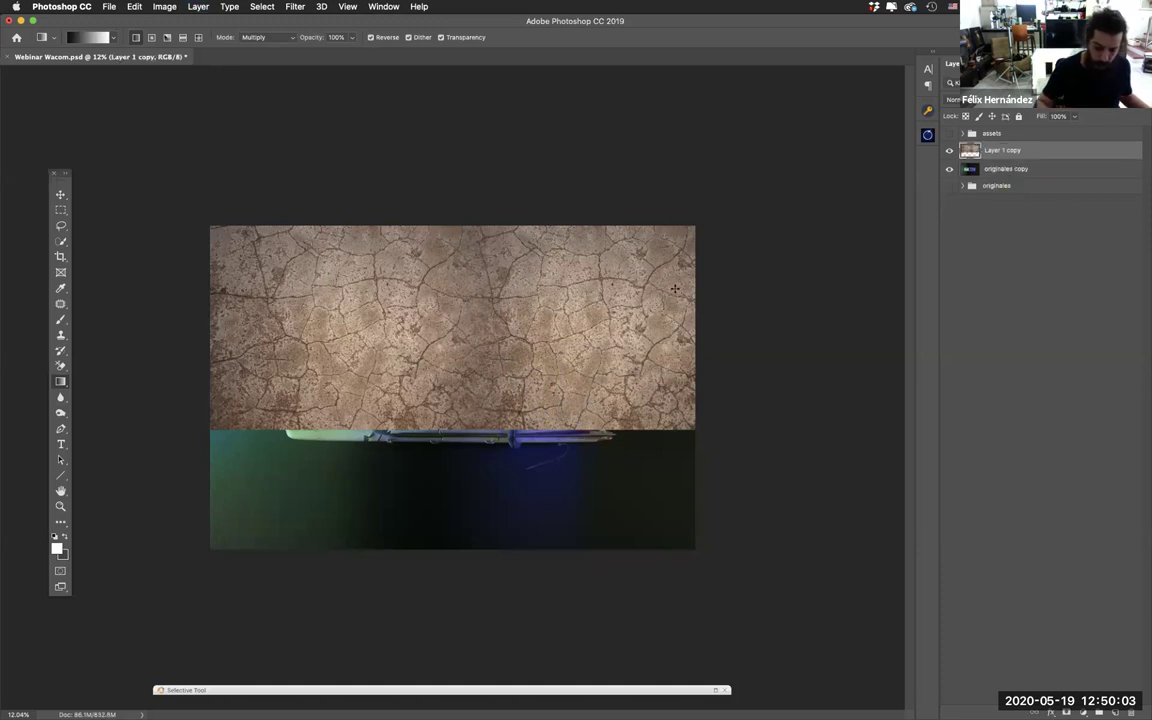
pyautogui.click(60, 194)
pyautogui.moveTo(680, 280); pyautogui.dragTo(672, 341)
pyautogui.press('super+z')
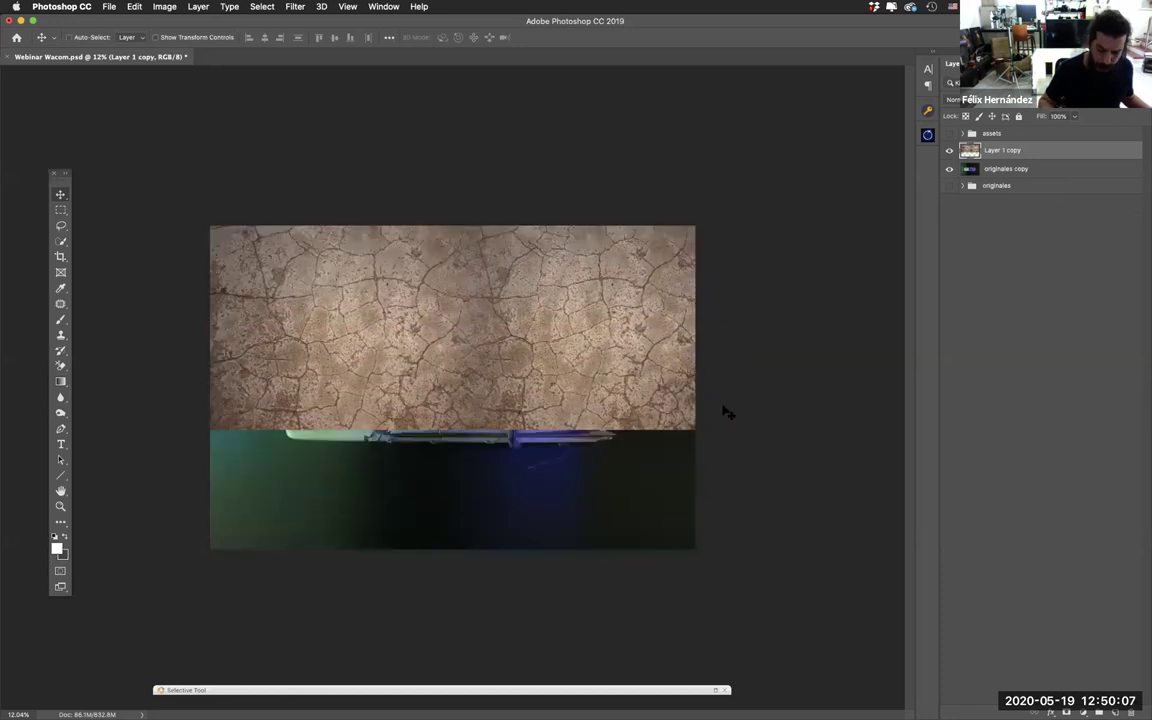
pyautogui.moveTo(1010, 150); pyautogui.dragTo(960, 700)
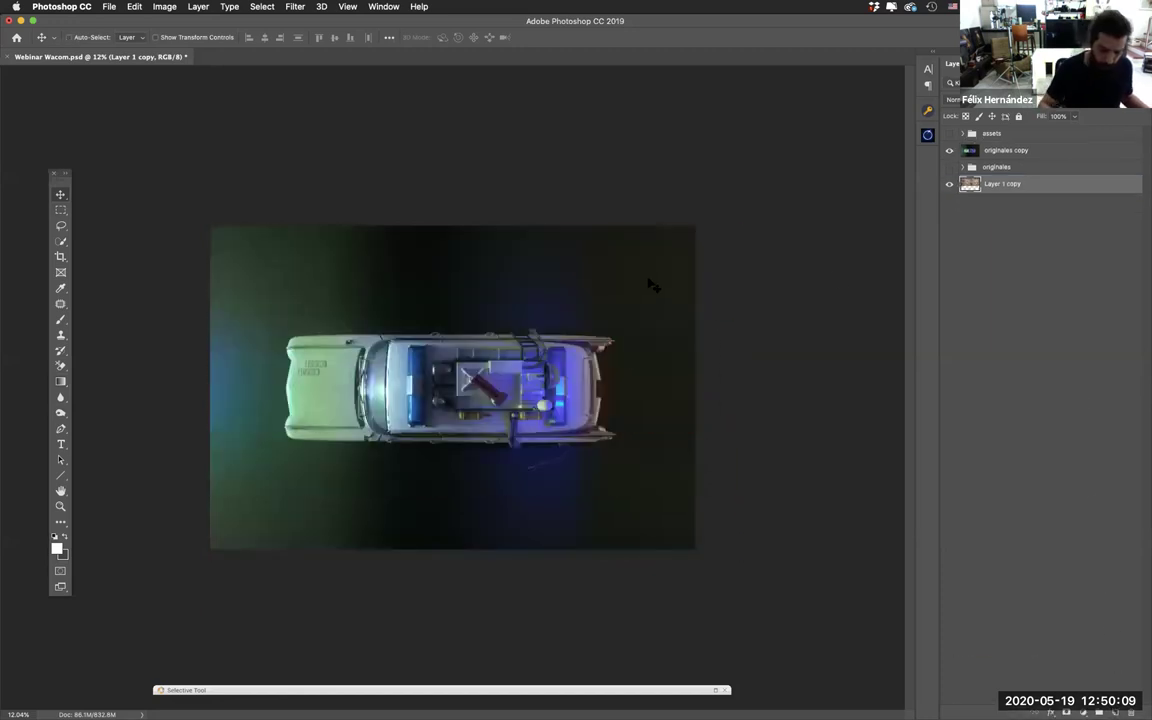
pyautogui.press('super+z')
# Step: Duplicate the merged texture layer, align the copy with the canvas's bottom edge and lower its opacity to check the overlap
pyautogui.moveTo(1064, 209); pyautogui.dragTo(1115, 711)
pyautogui.moveTo(656, 270); pyautogui.dragTo(657, 399)
pyautogui.moveTo(657, 388); pyautogui.dragTo(653, 391)
pyautogui.click(1073, 116)
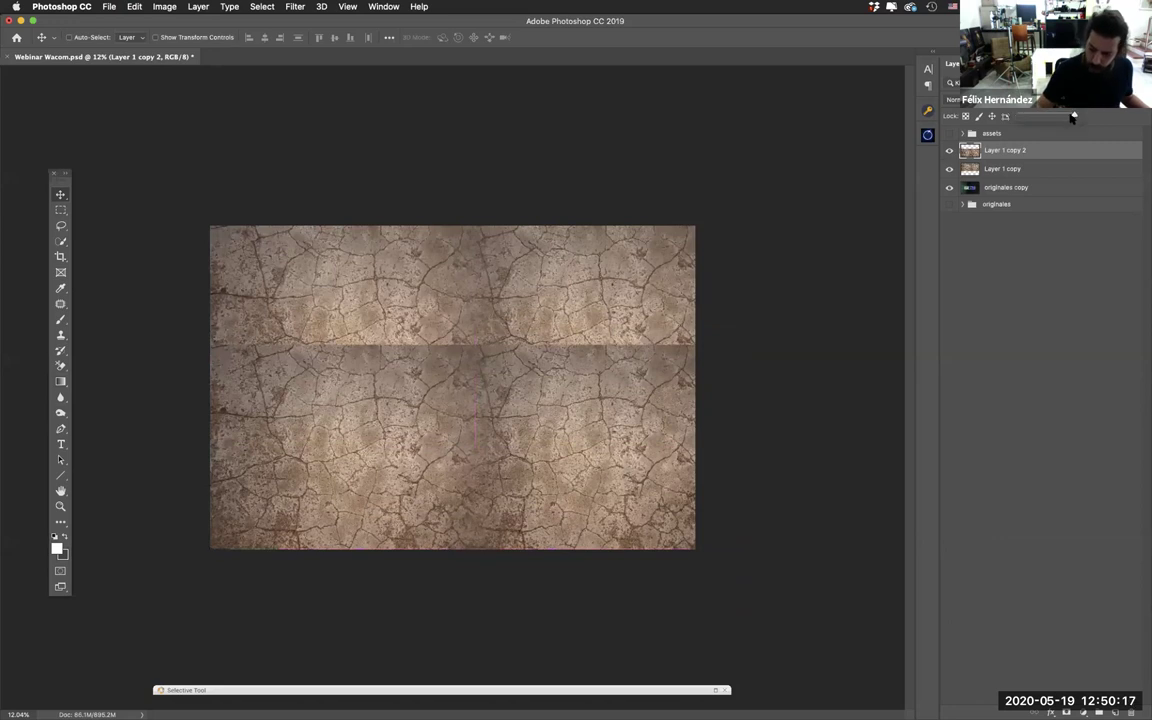
pyautogui.moveTo(1062, 116); pyautogui.dragTo(1058, 116)
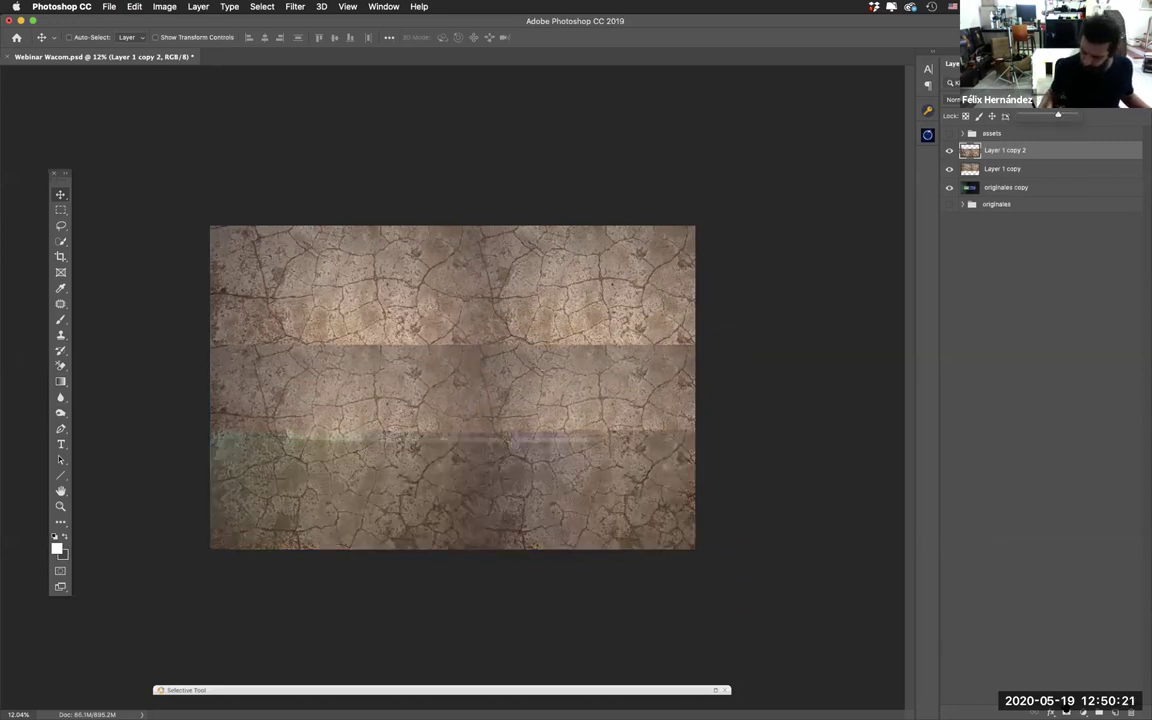
# Step: Blend the horizontal seam with a gradient layer mask on the fully opaque lower copy and merge both texture layers
pyautogui.click(1066, 712)
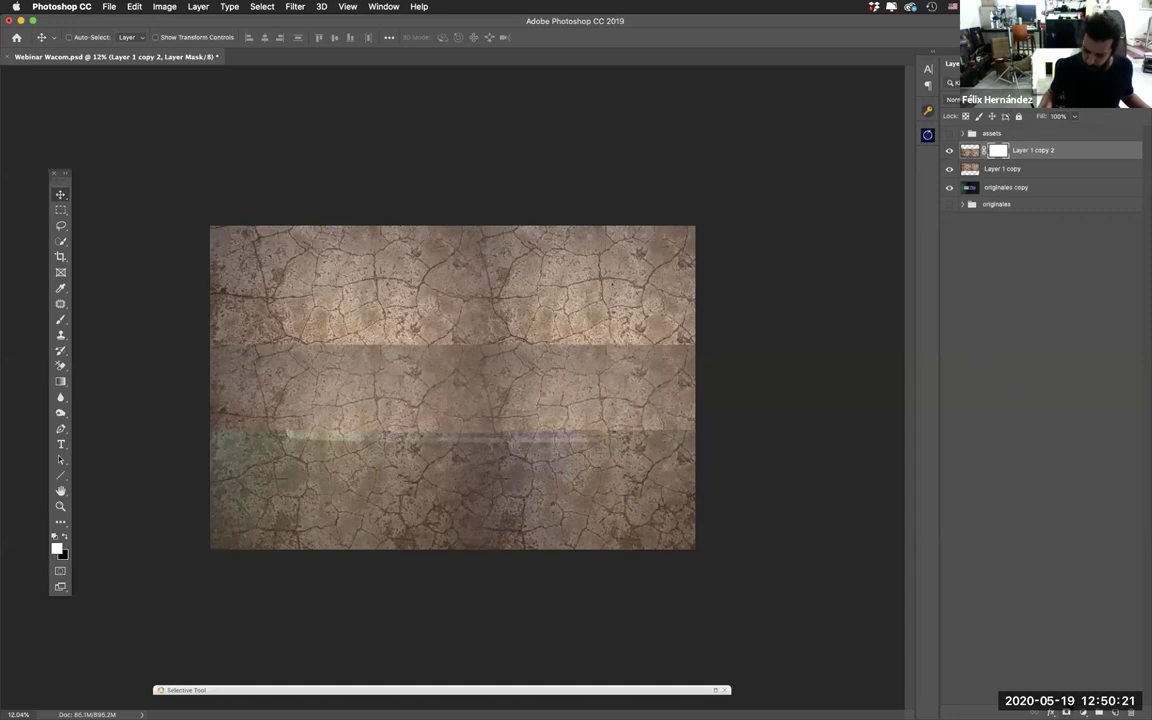
pyautogui.click(61, 382)
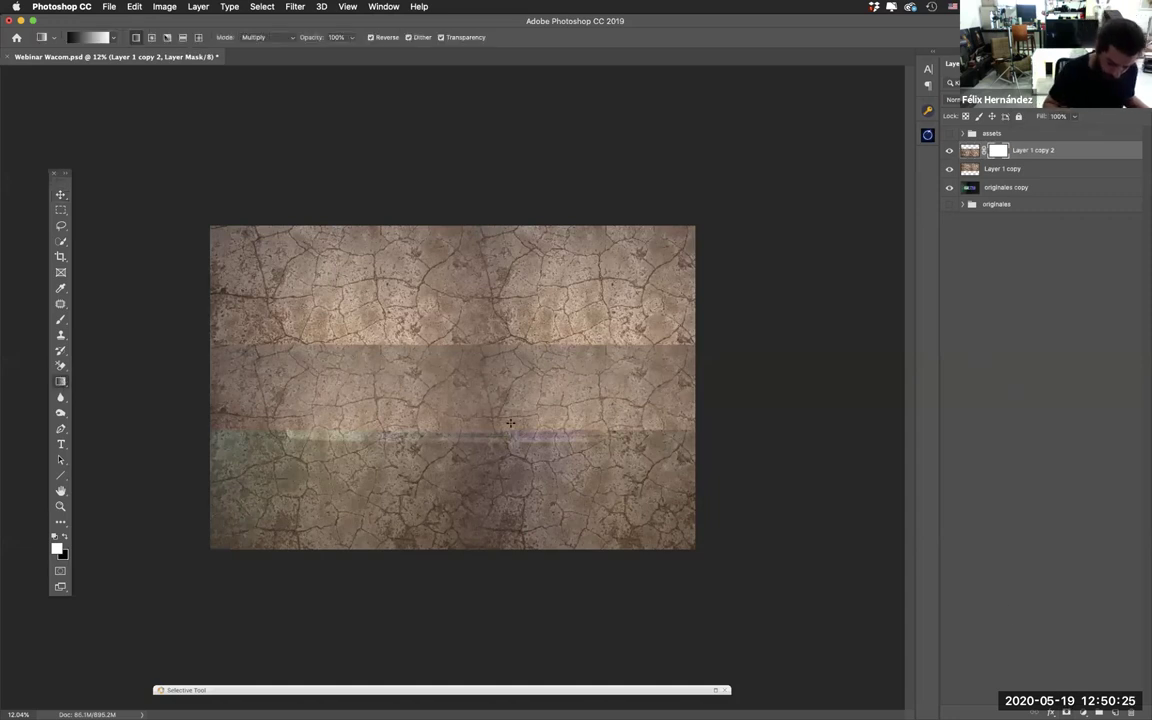
pyautogui.moveTo(513, 413); pyautogui.dragTo(485, 315)
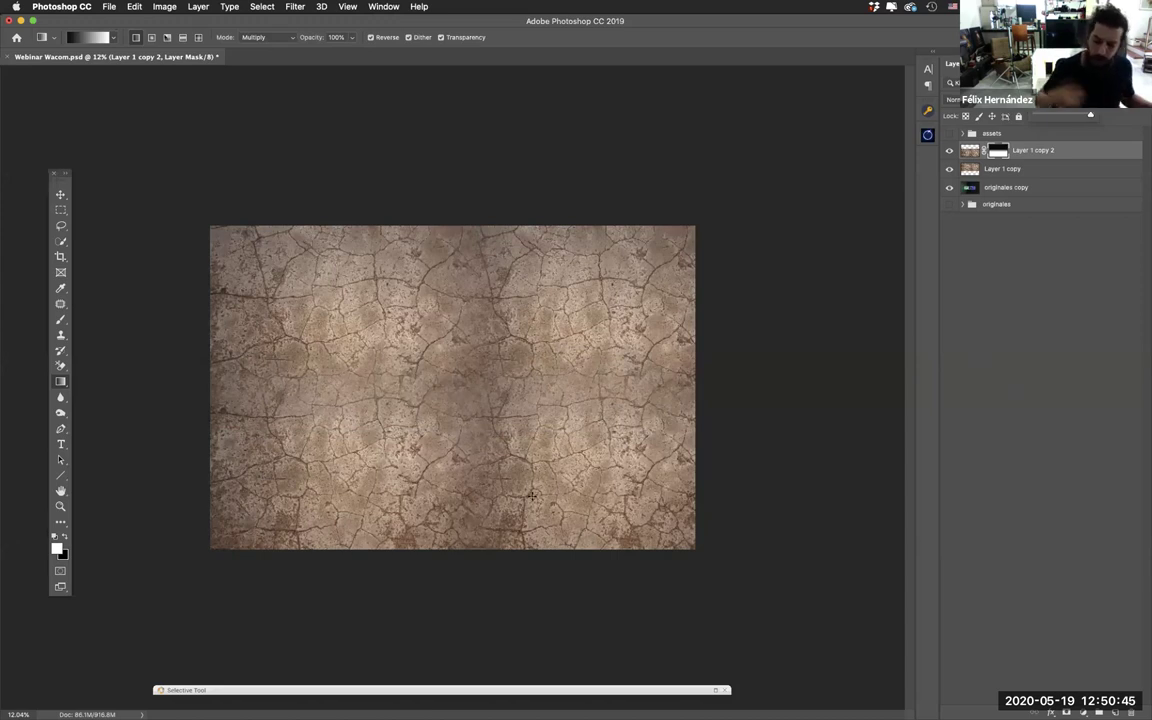
pyautogui.keyDown('shift'); pyautogui.click(1016, 170); pyautogui.keyUp('shift')
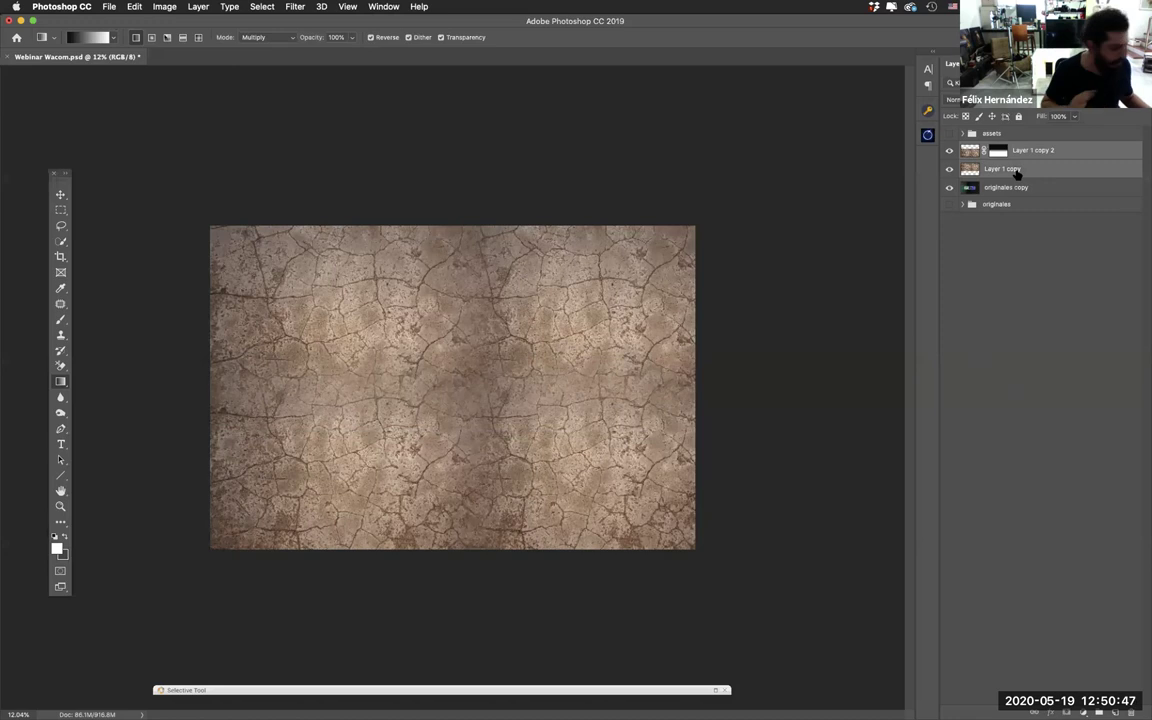
pyautogui.press('super+e')
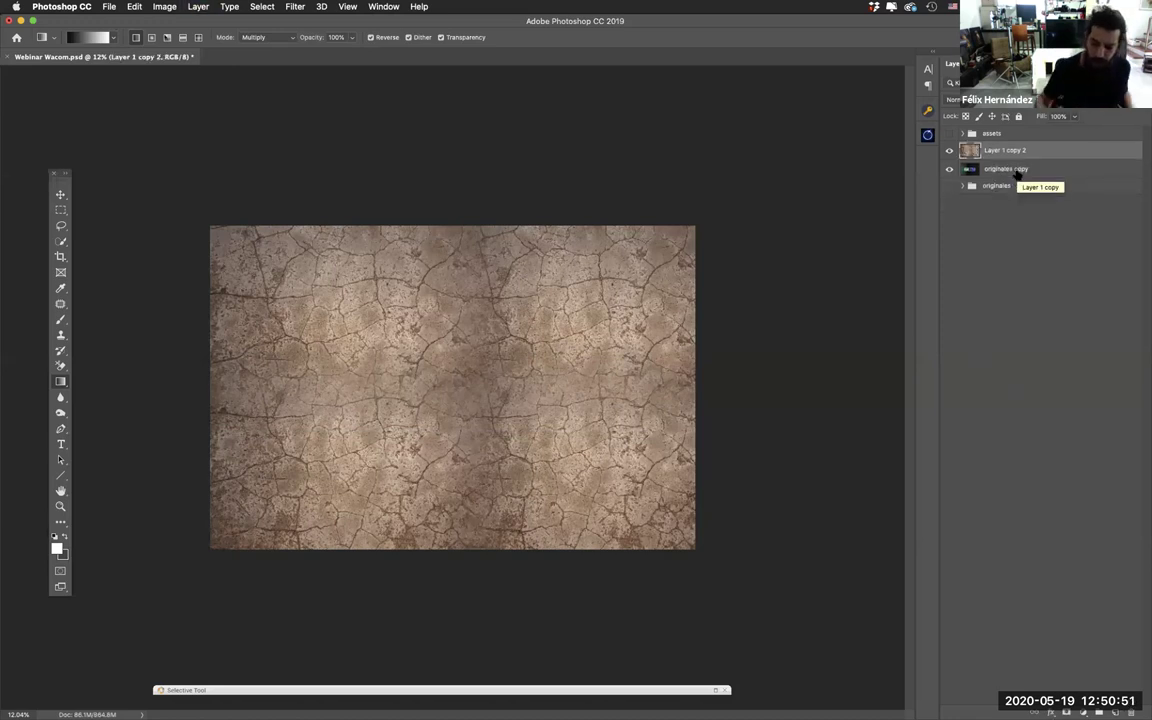
# Step: Toggle the merged ground texture layer off and on to compare it with the car image beneath
pyautogui.click(949, 150)
pyautogui.click(949, 150)
pyautogui.click(949, 150)
pyautogui.click(949, 150)
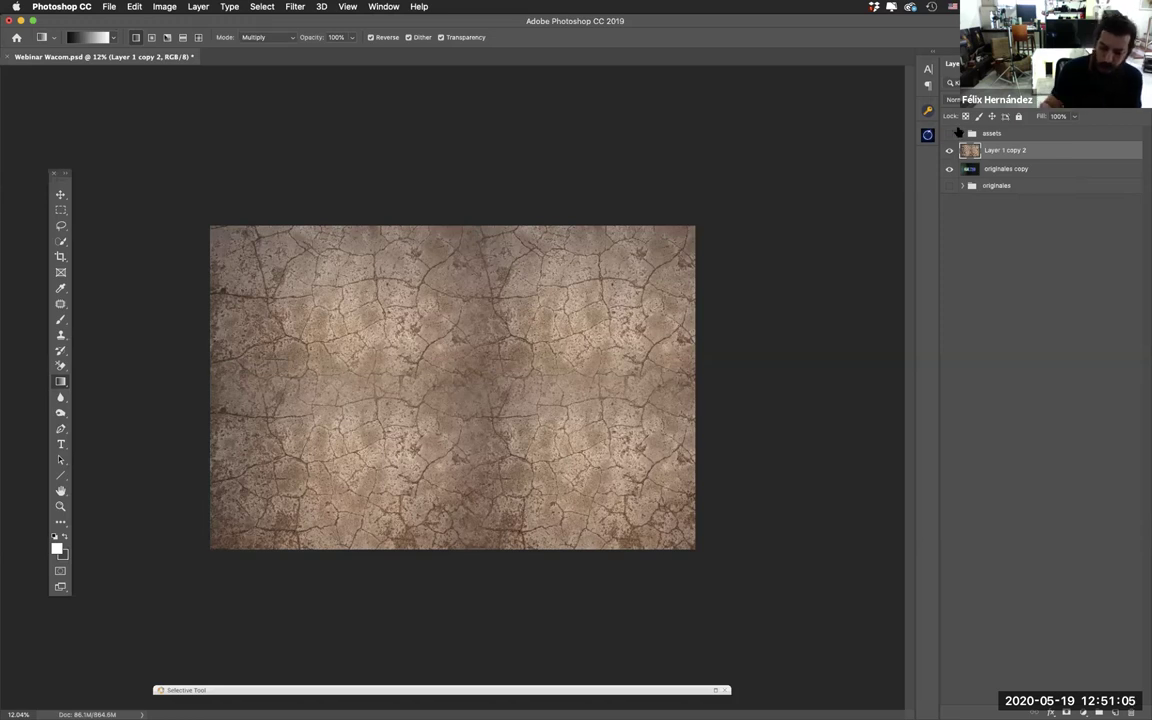
pyautogui.click(948, 151)
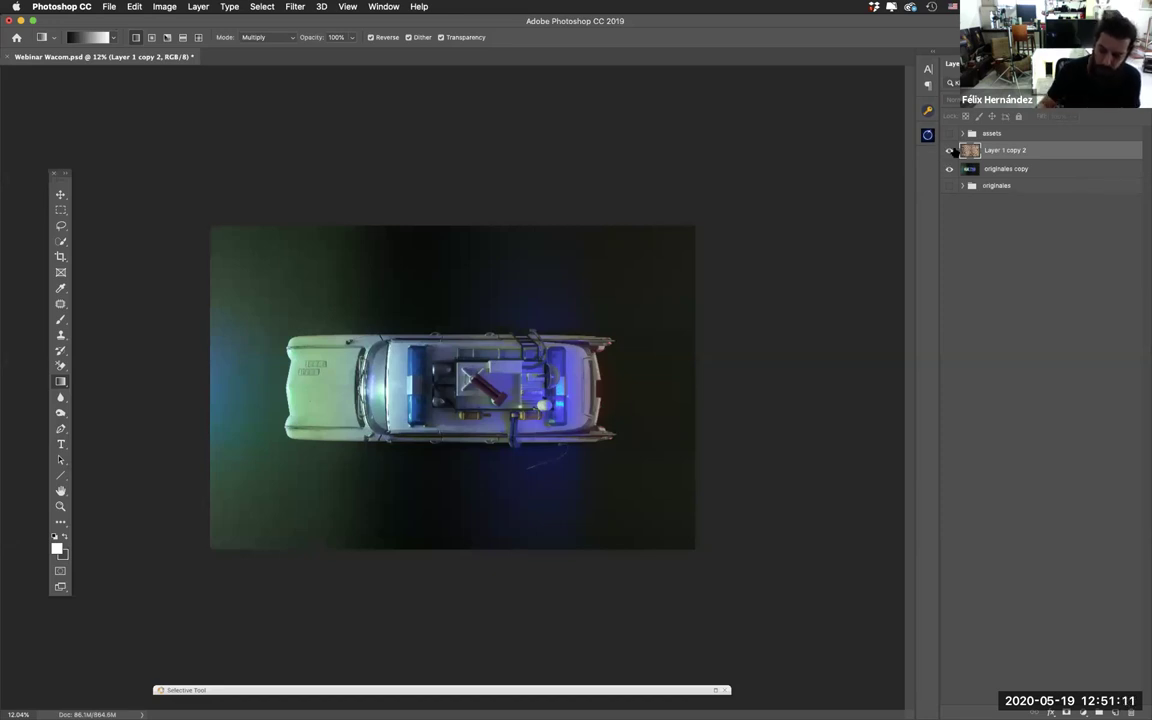
pyautogui.click(948, 151)
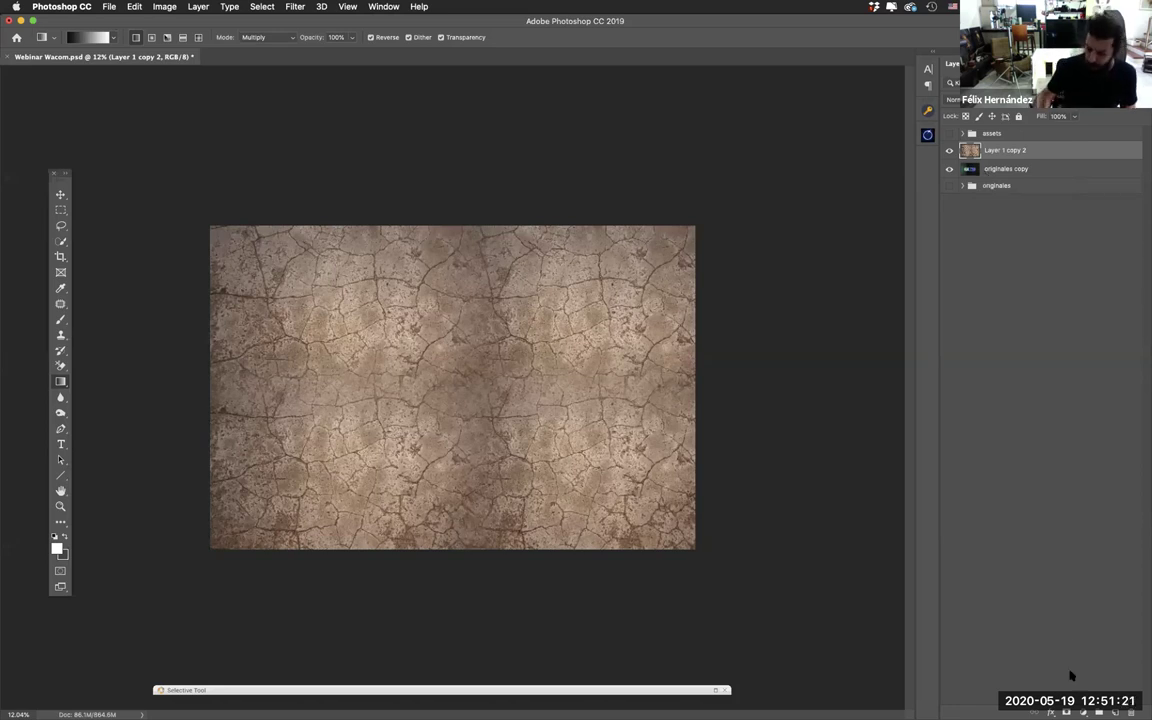
# Step: Add a Black & White adjustment layer above the ground texture, with Yellows at 191 and Reds at about -99
pyautogui.click(1084, 712)
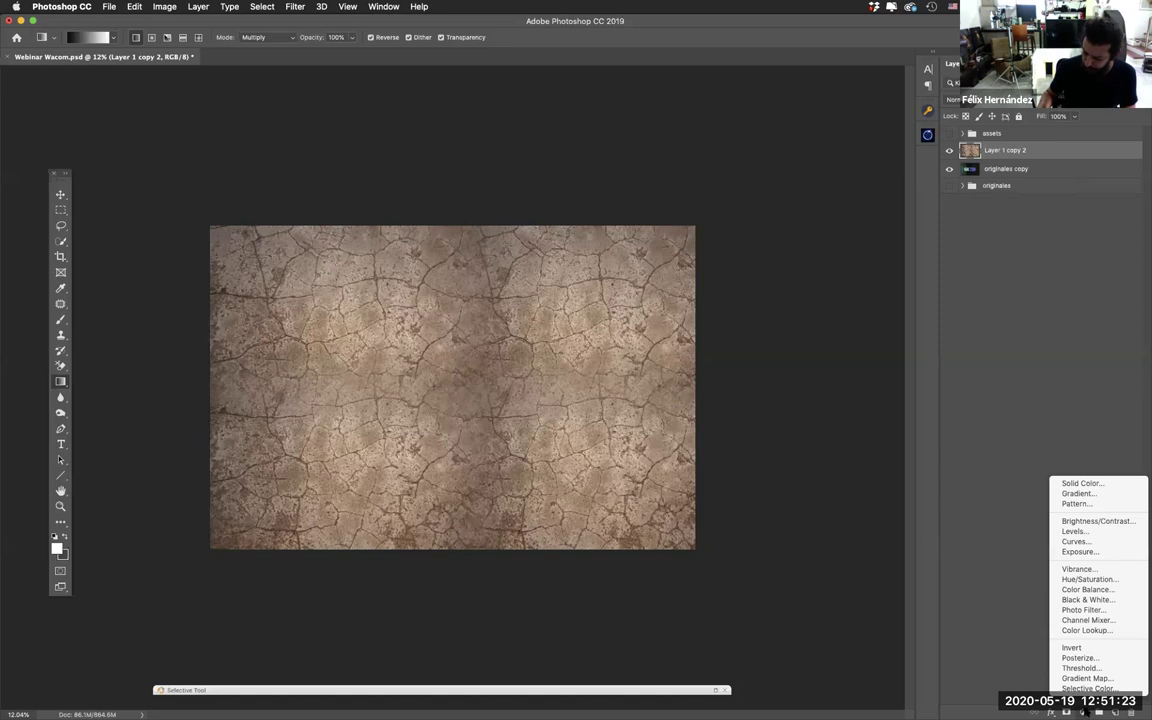
pyautogui.click(1103, 600)
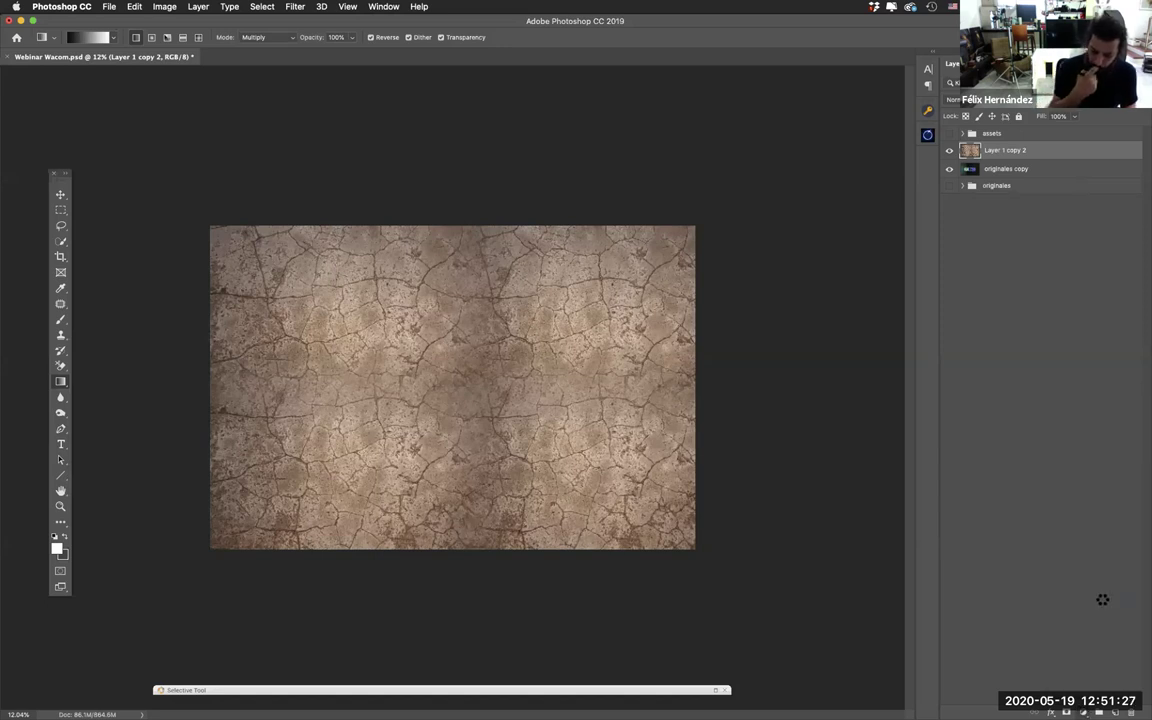
pyautogui.moveTo(627, 161); pyautogui.dragTo(818, 105)
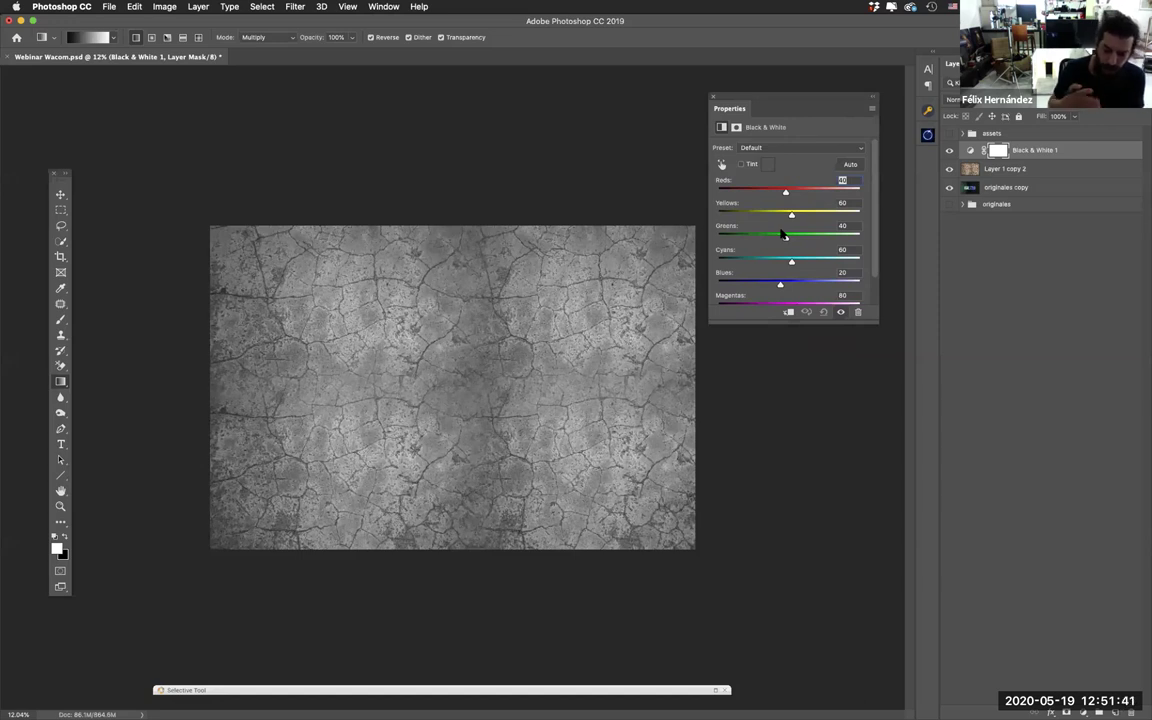
pyautogui.click(950, 150)
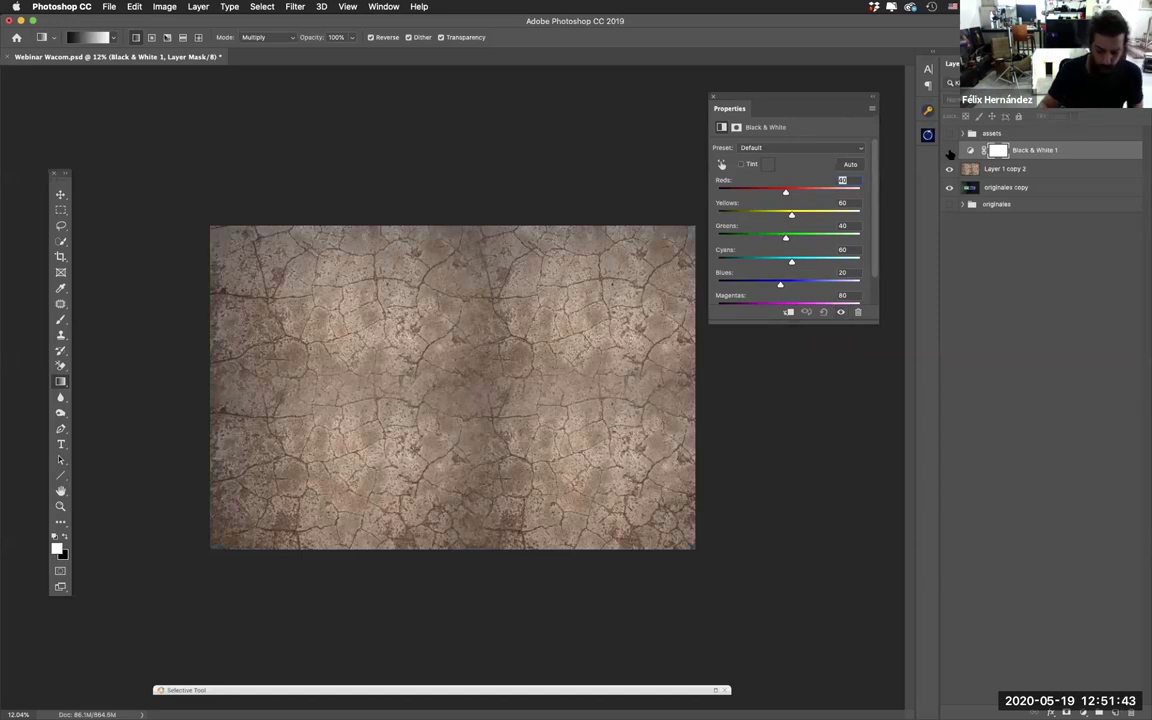
pyautogui.click(950, 150)
pyautogui.moveTo(786, 191); pyautogui.dragTo(830, 217)
pyautogui.moveTo(750, 193); pyautogui.dragTo(740, 195)
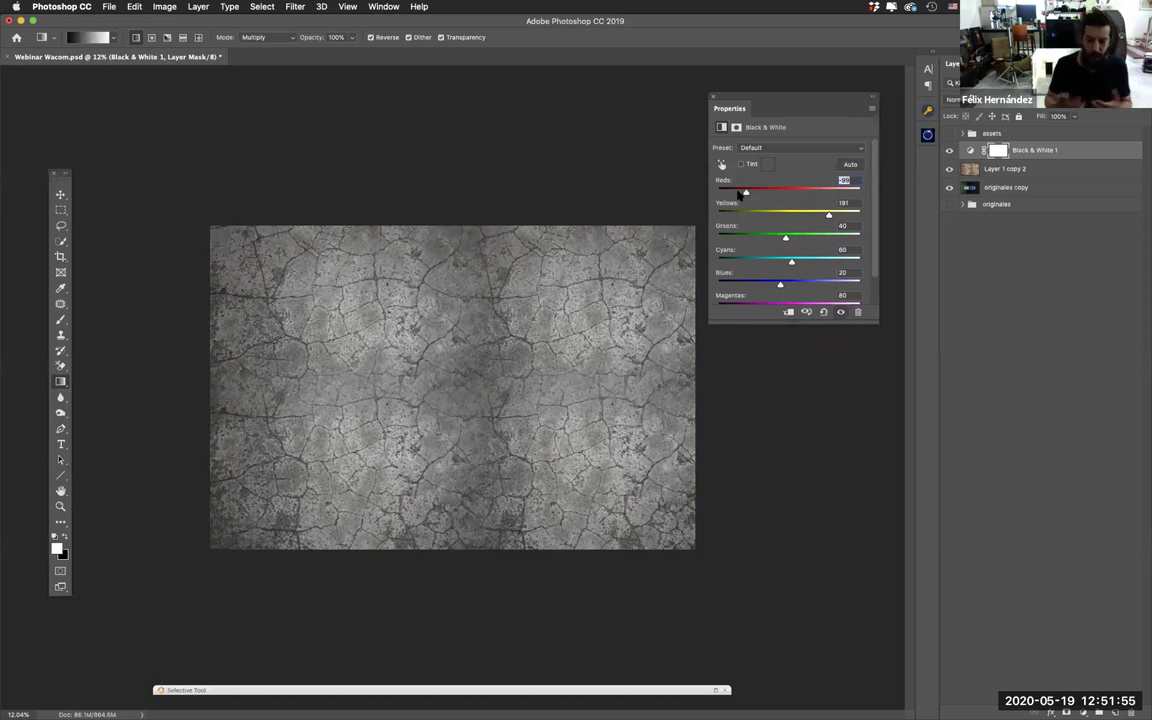
# Step: Merge the Black & White adjustment layer with the ground texture layer beneath it
pyautogui.click(701, 118)
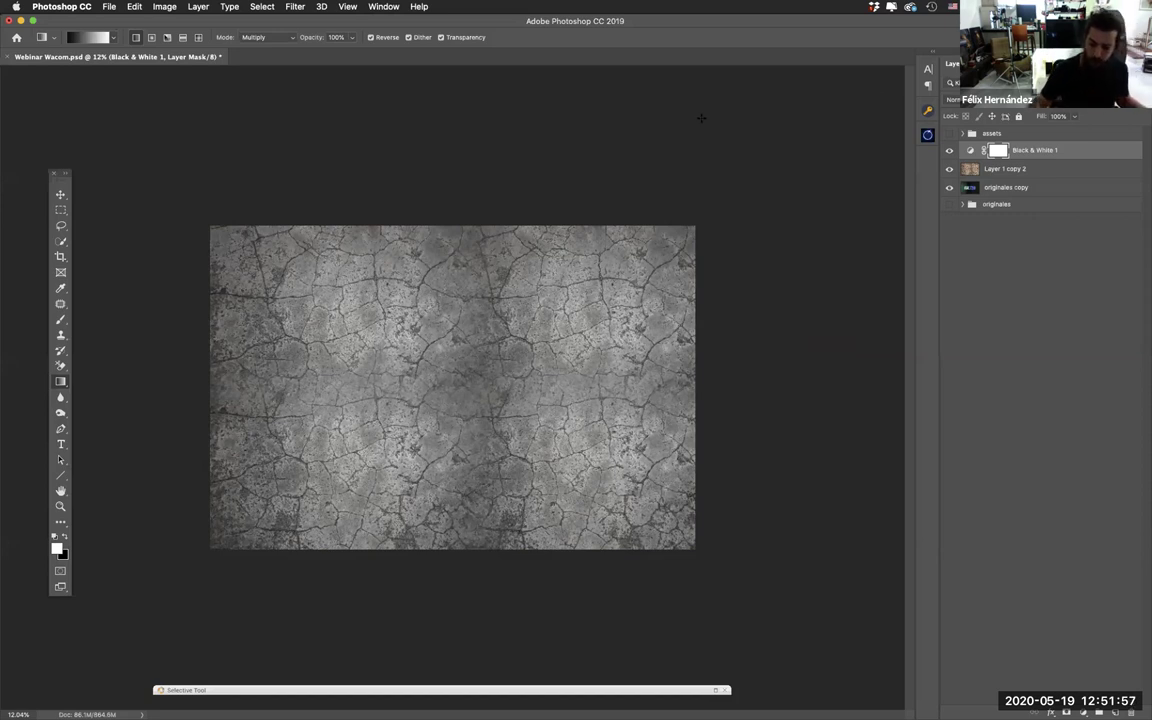
pyautogui.click(1026, 169)
pyautogui.keyDown('shift'); pyautogui.click(1035, 152); pyautogui.keyUp('shift')
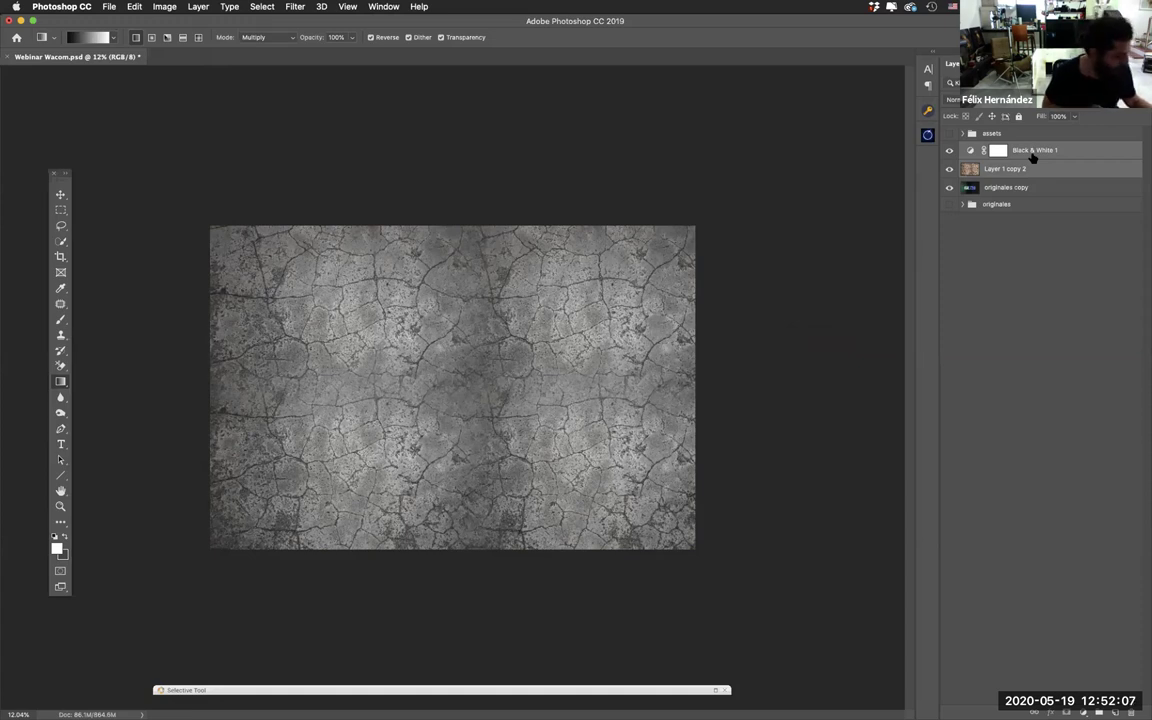
pyautogui.press('super+g')
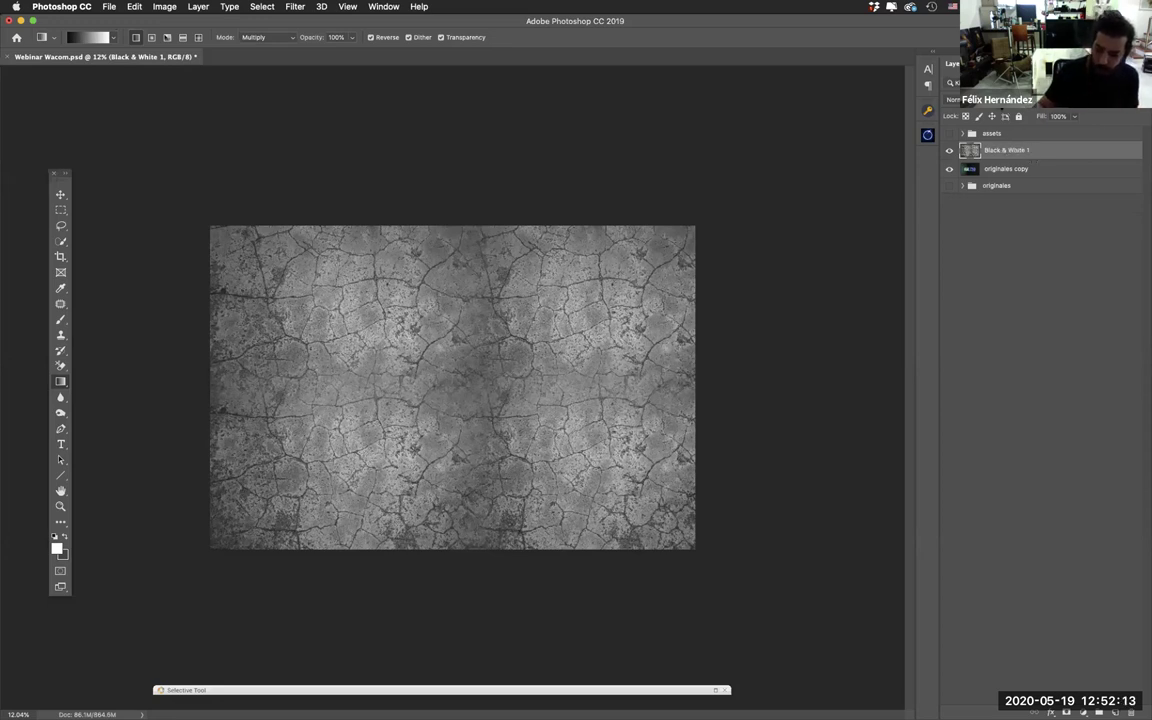
# Step: Try the Multiply blend mode on the merged ground texture, then set it to Soft Light
pyautogui.click(955, 99)
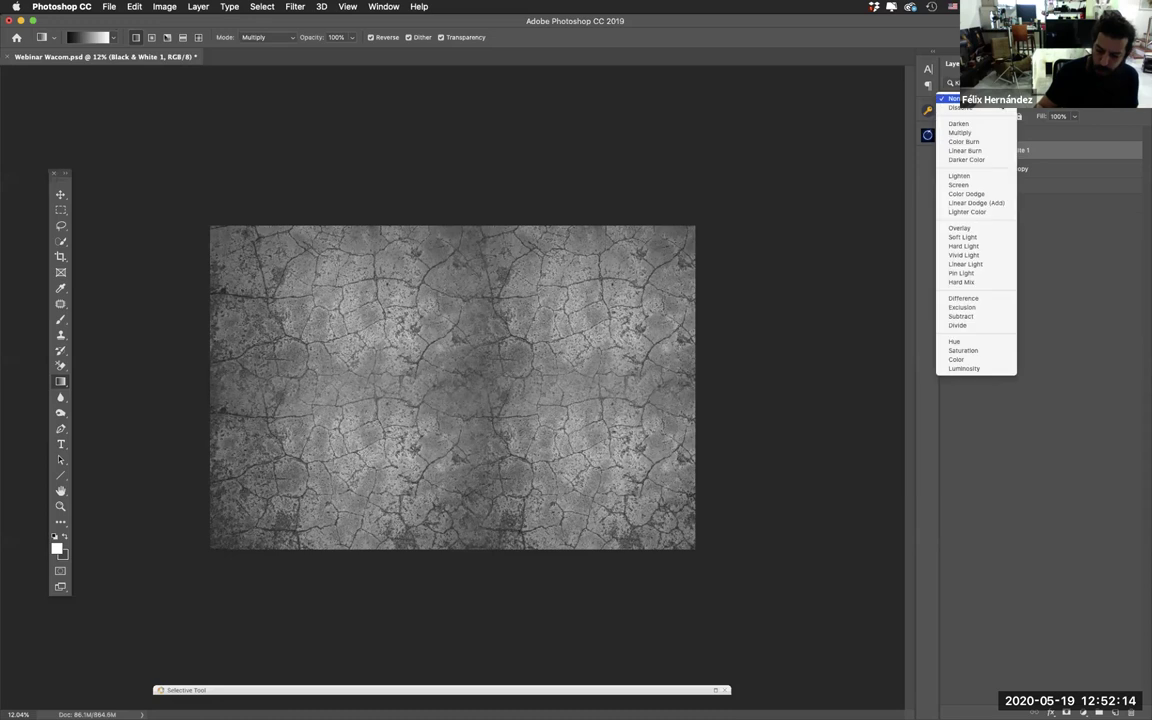
pyautogui.click(975, 134)
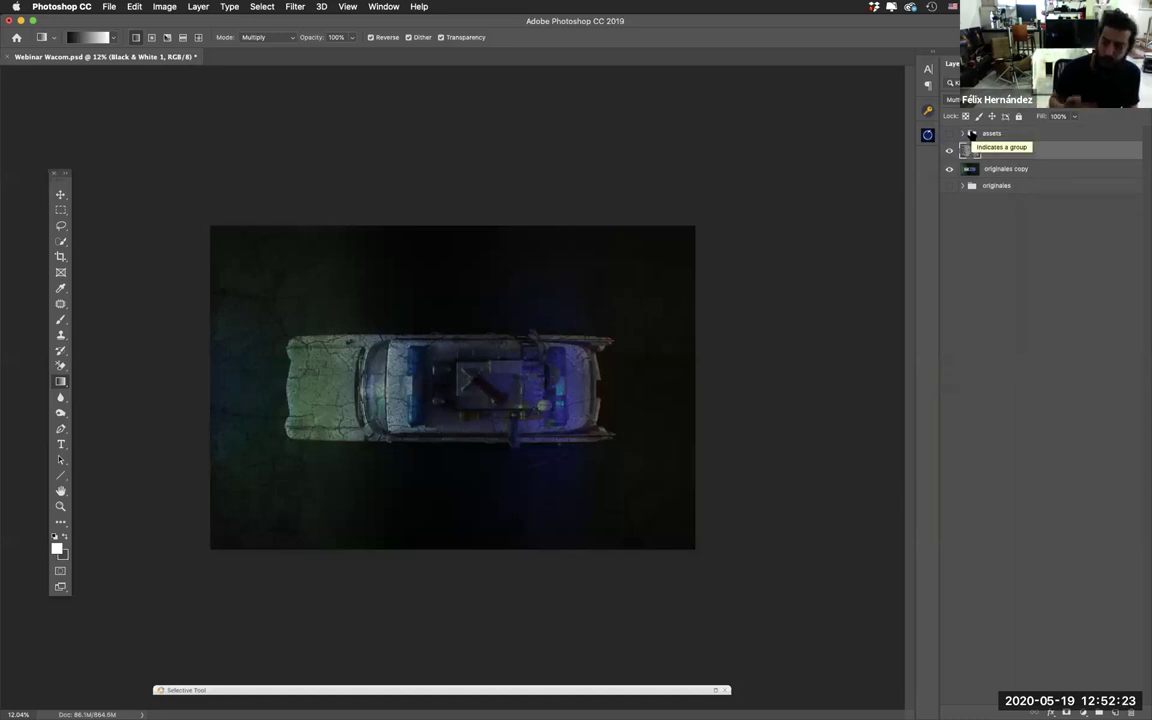
pyautogui.click(975, 101)
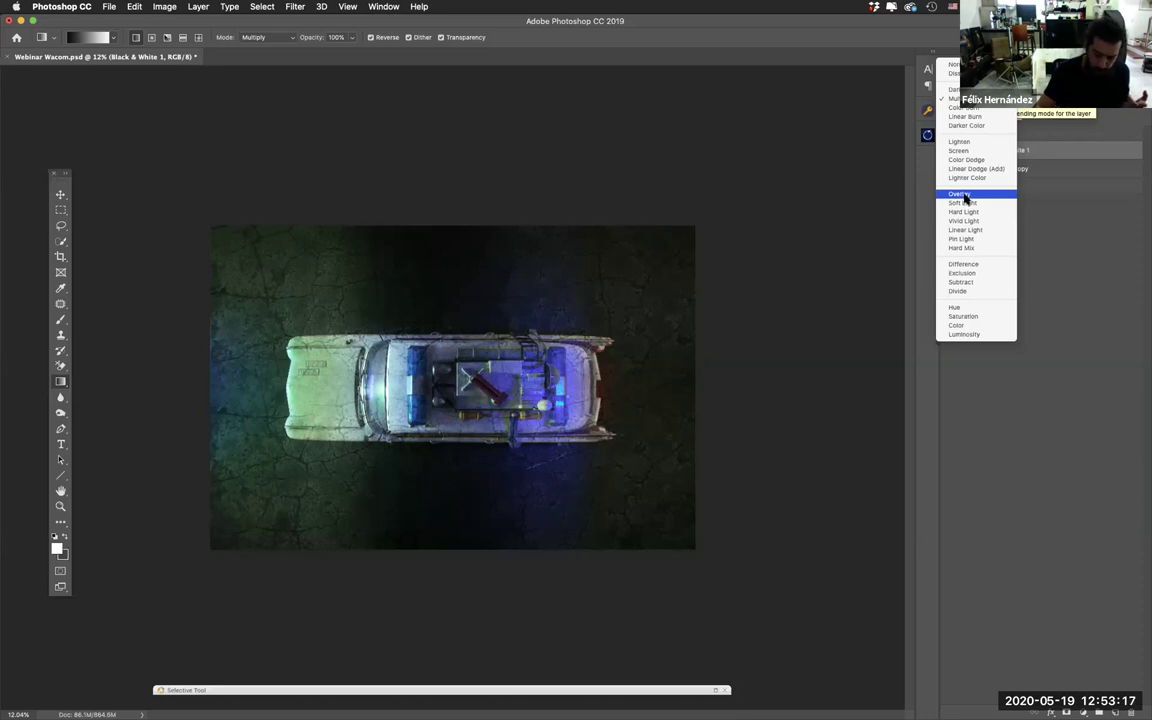
pyautogui.click(966, 204)
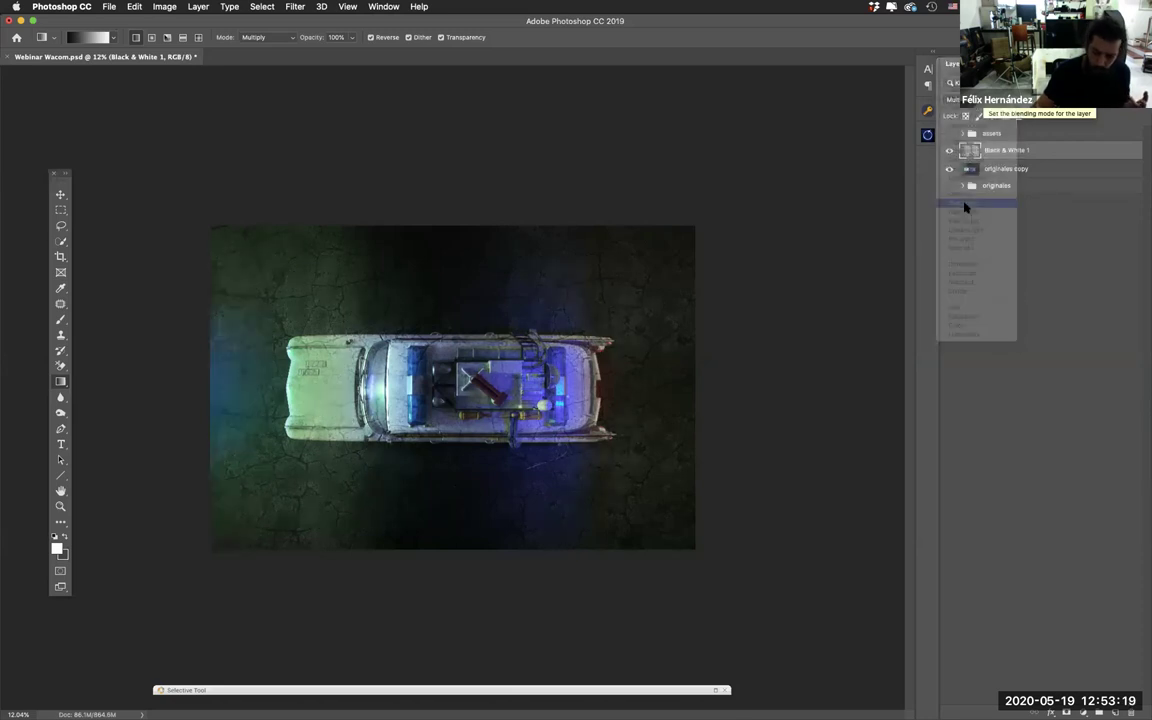
# Step: Toggle the Soft Light ground texture layer off and on to compare the car image with and without cracks
pyautogui.click(949, 150)
pyautogui.click(949, 150)
pyautogui.click(949, 150)
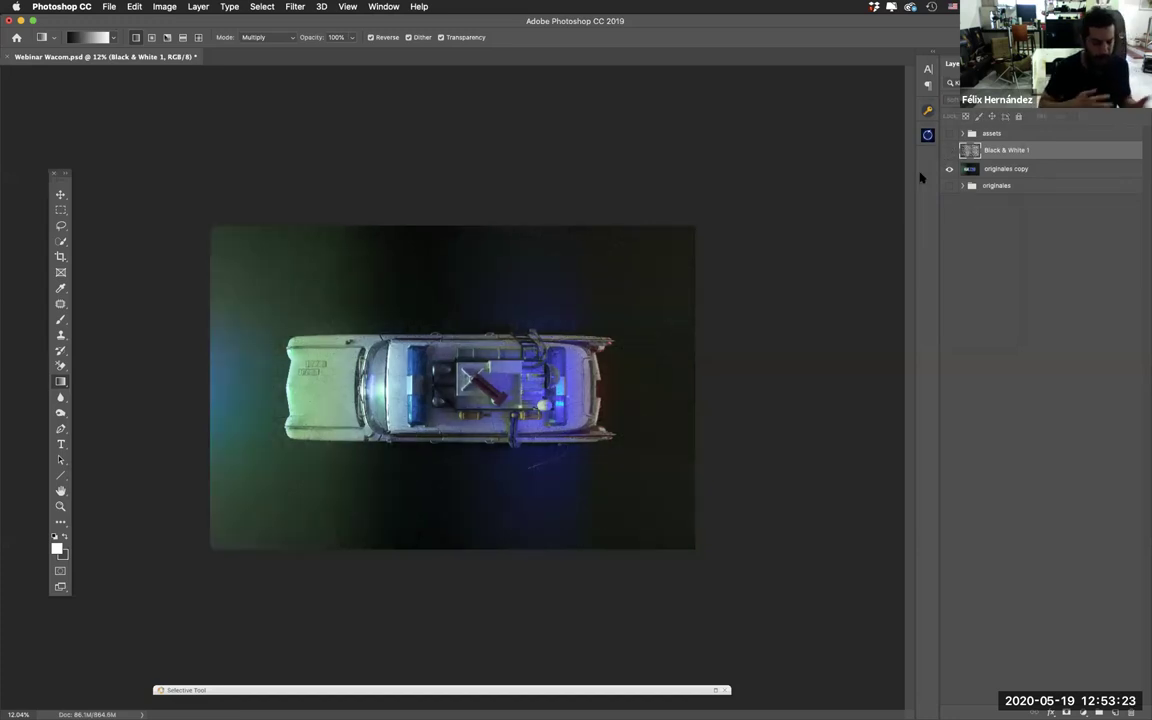
pyautogui.click(948, 151)
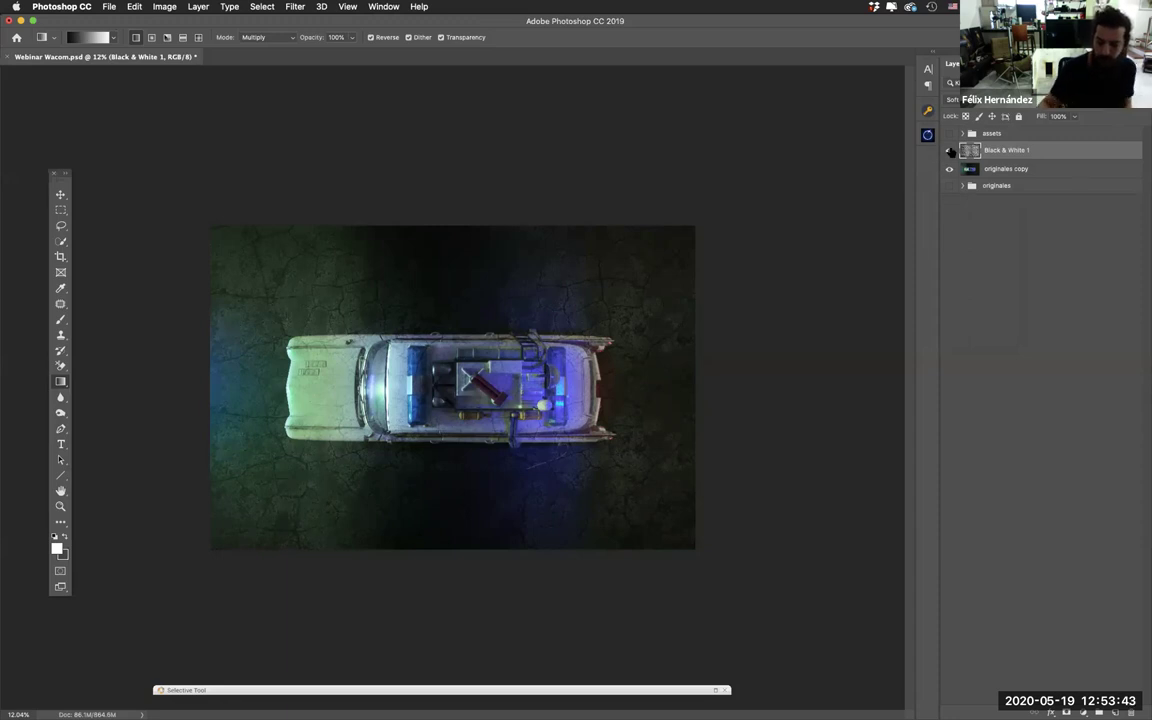
pyautogui.click(949, 150)
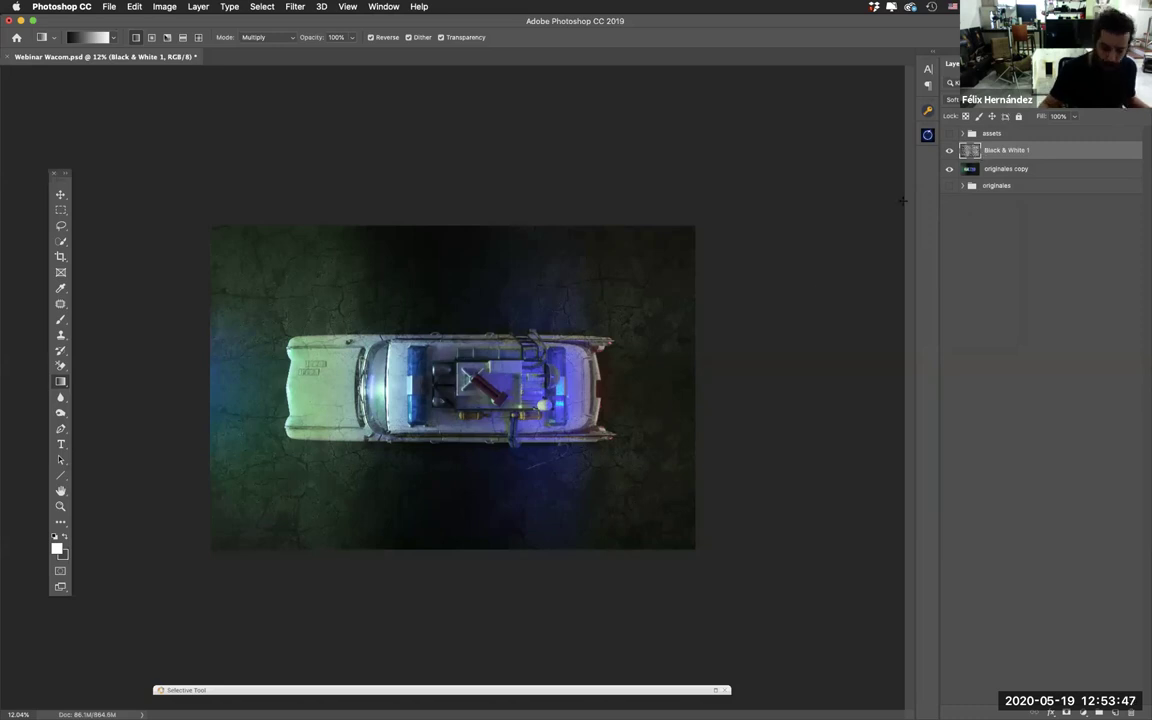
# Step: Examine up close how the ground texture overlaps the car's roof, hood and windshield
pyautogui.scroll(5, 497, 341)
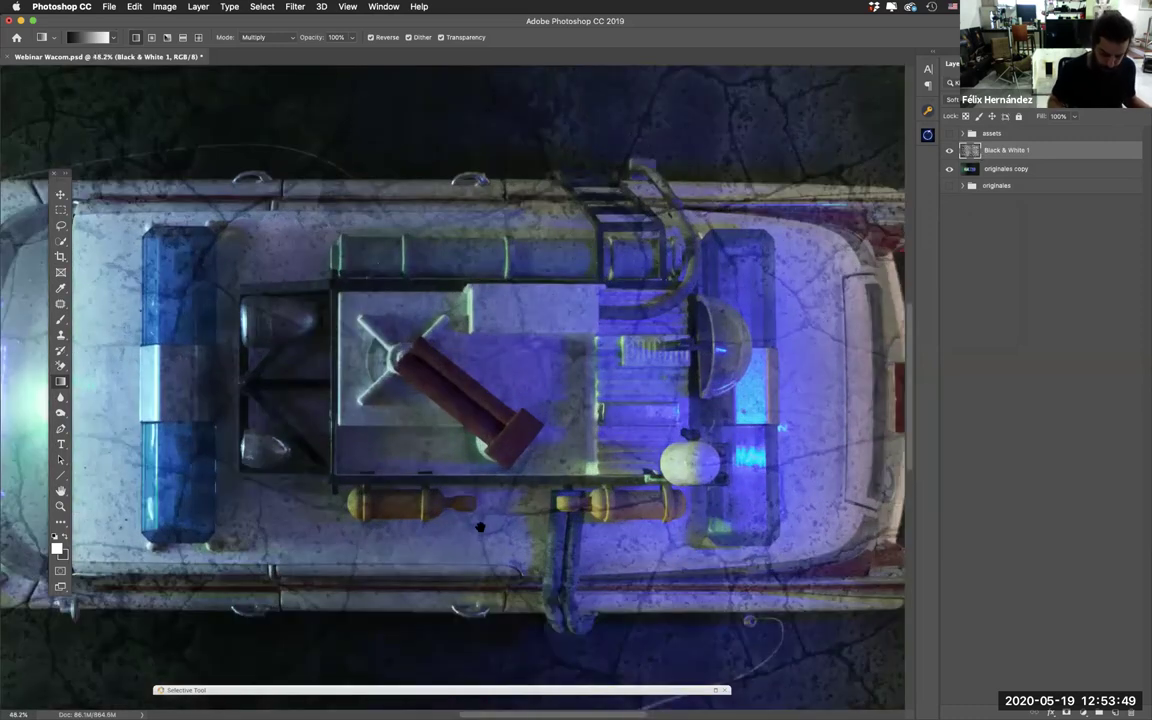
pyautogui.hscroll(-2, 432, 475)
pyautogui.hscroll(-2, 680, 504)
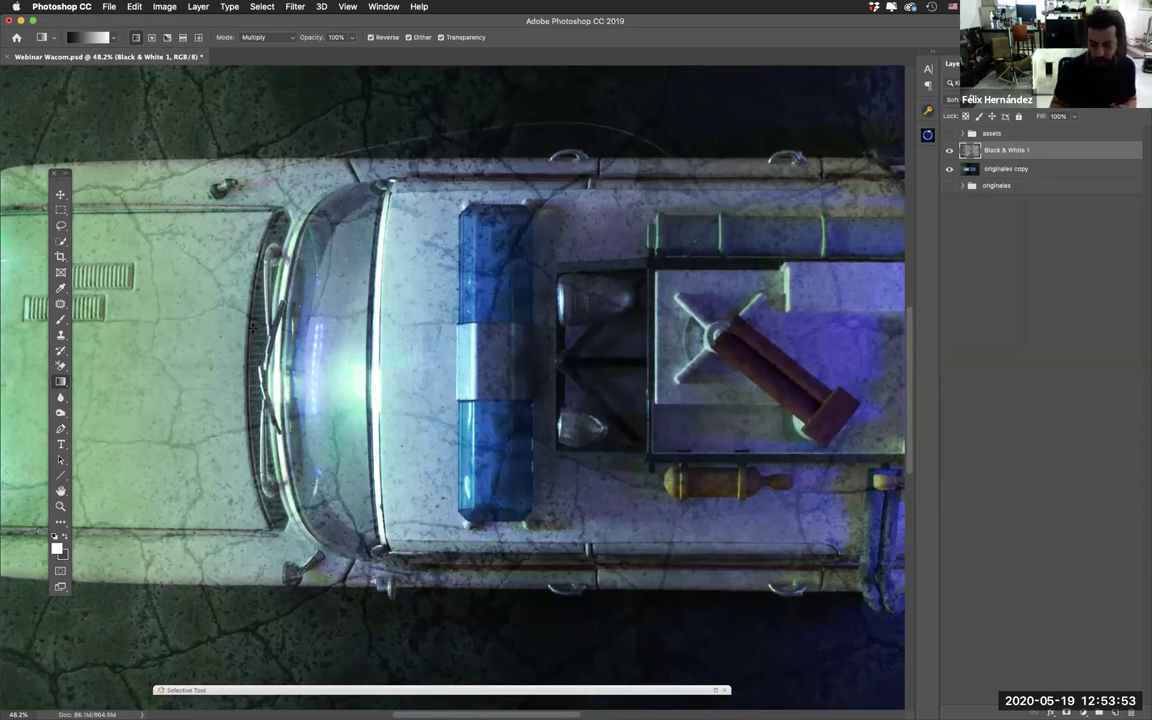
pyautogui.press('super+0')
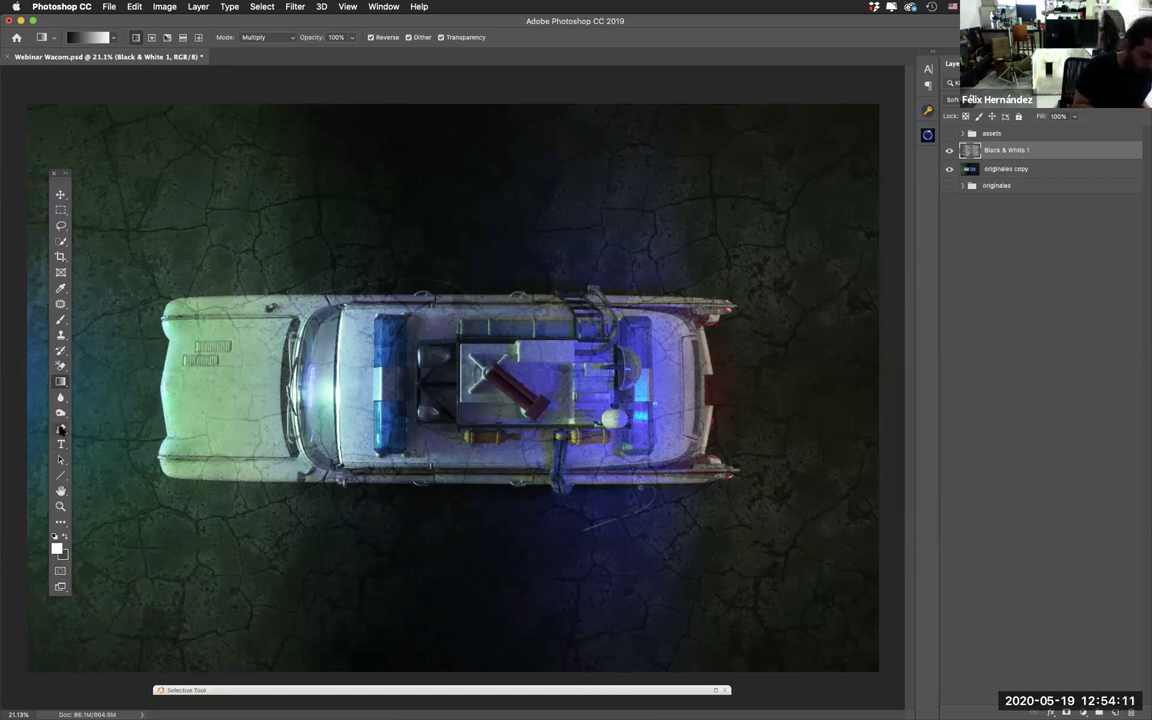
# Step: Check the car's clean outline by hiding and reshowing the ground texture, and activate the Lasso tool
pyautogui.click(60, 428)
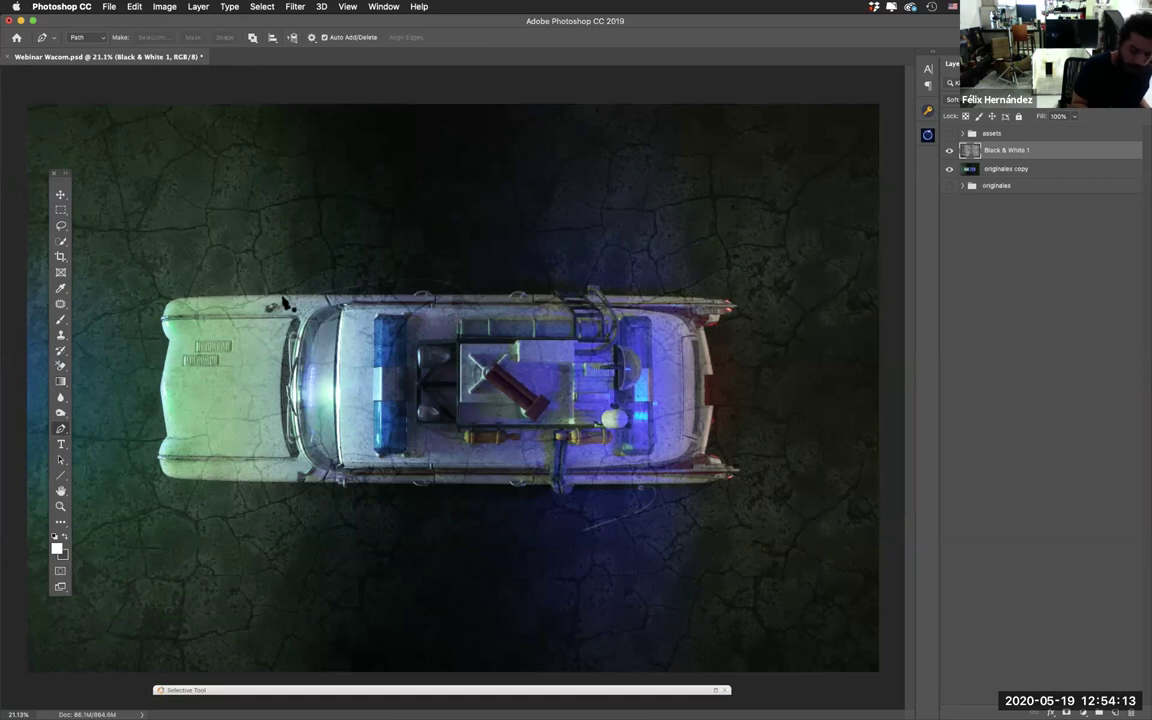
pyautogui.click(950, 150)
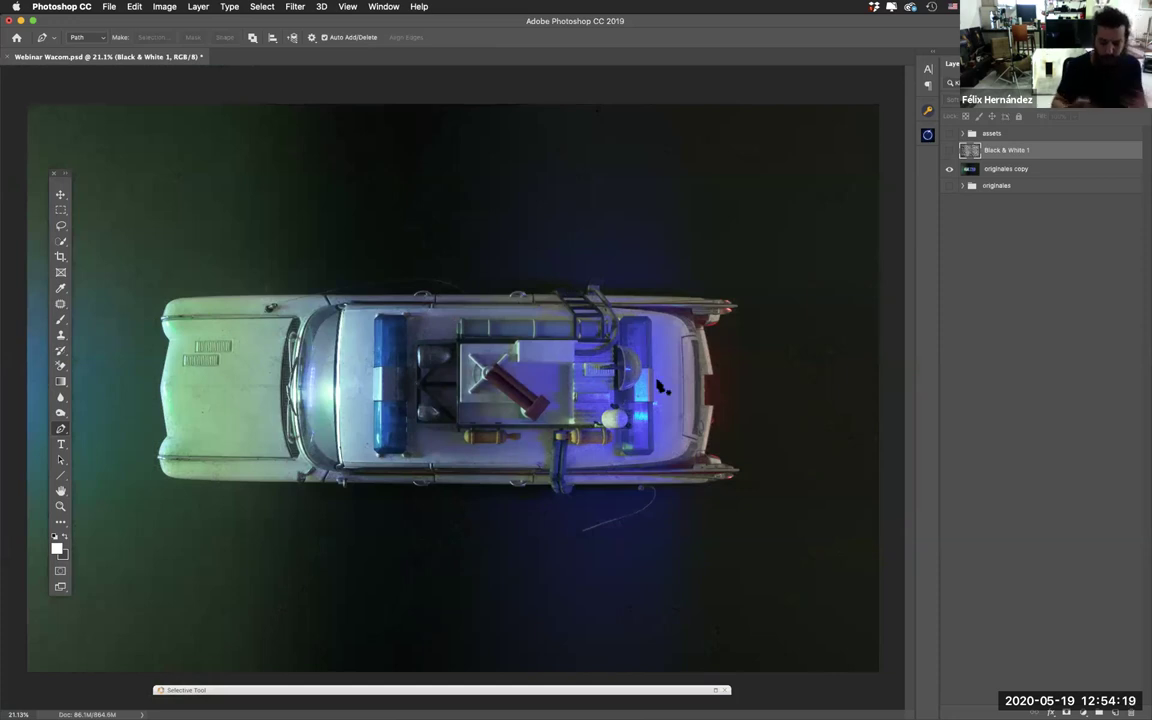
pyautogui.click(950, 150)
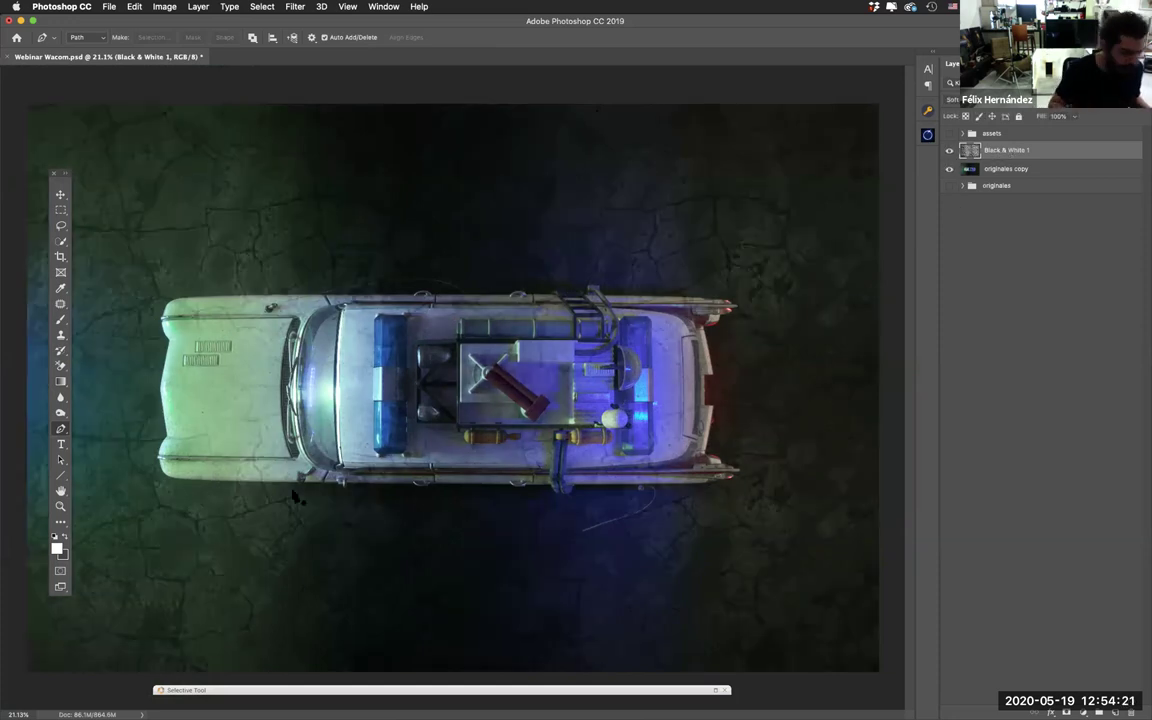
pyautogui.click(61, 227)
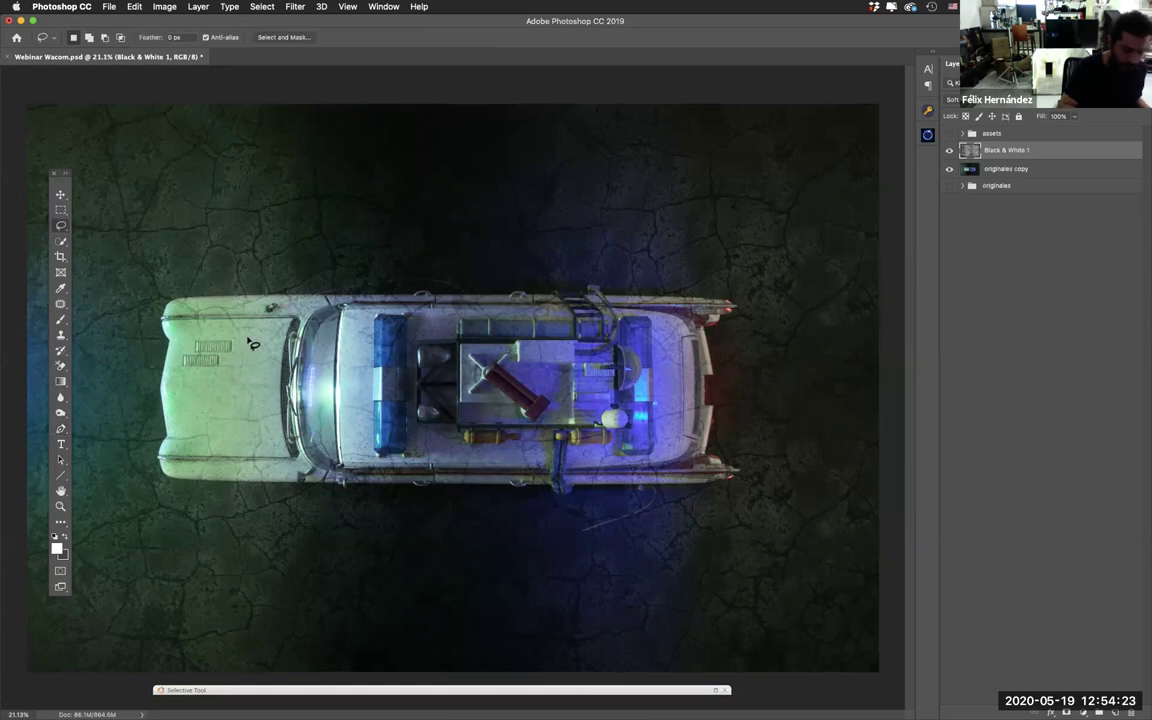
pyautogui.scroll(10, 250, 343)
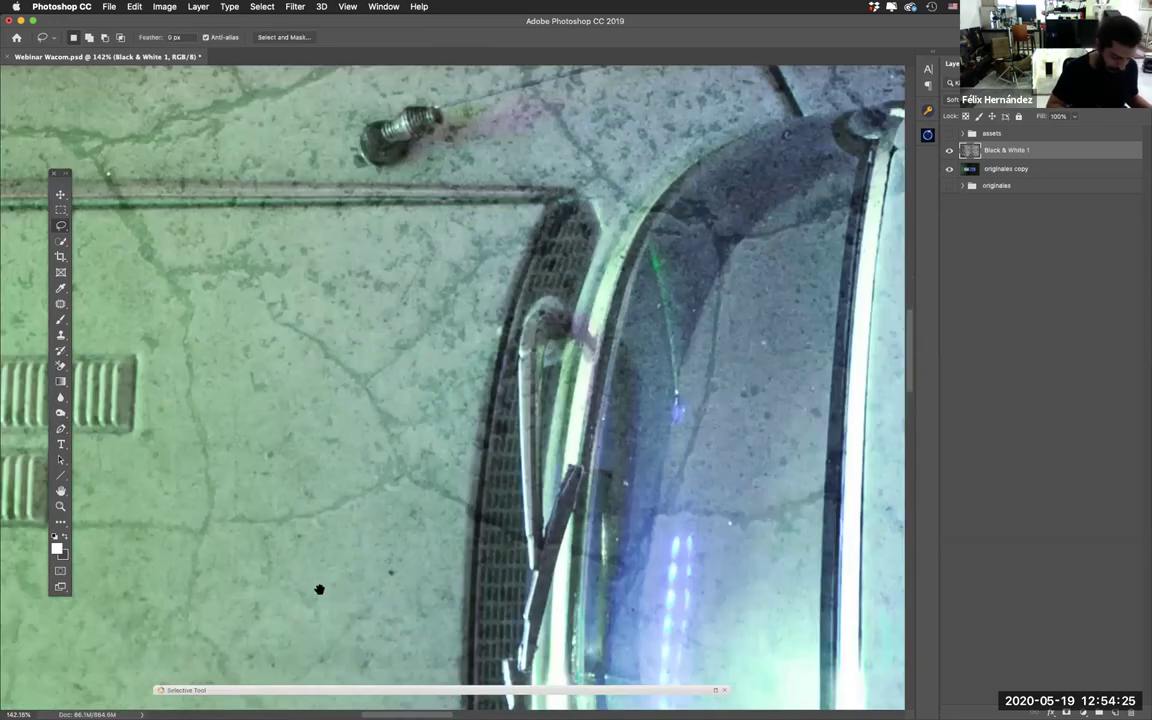
pyautogui.scroll(-1, 580, 338)
pyautogui.hscroll(-10, 473, 471)
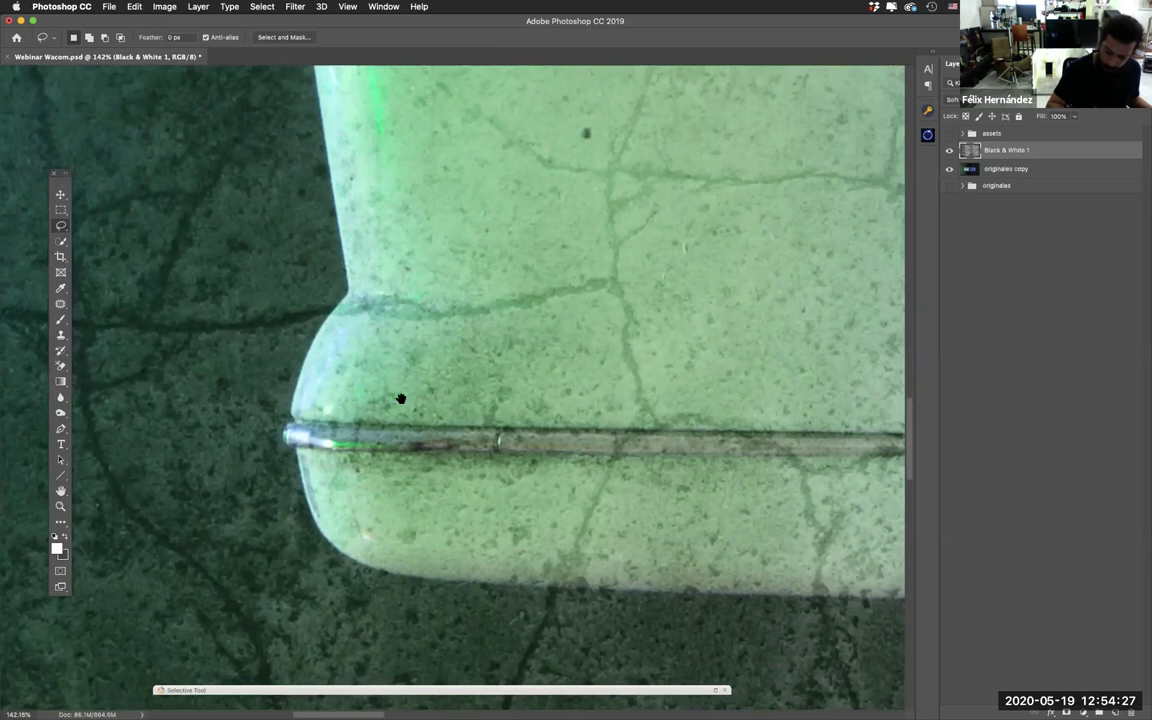
pyautogui.scroll(-1, 404, 404)
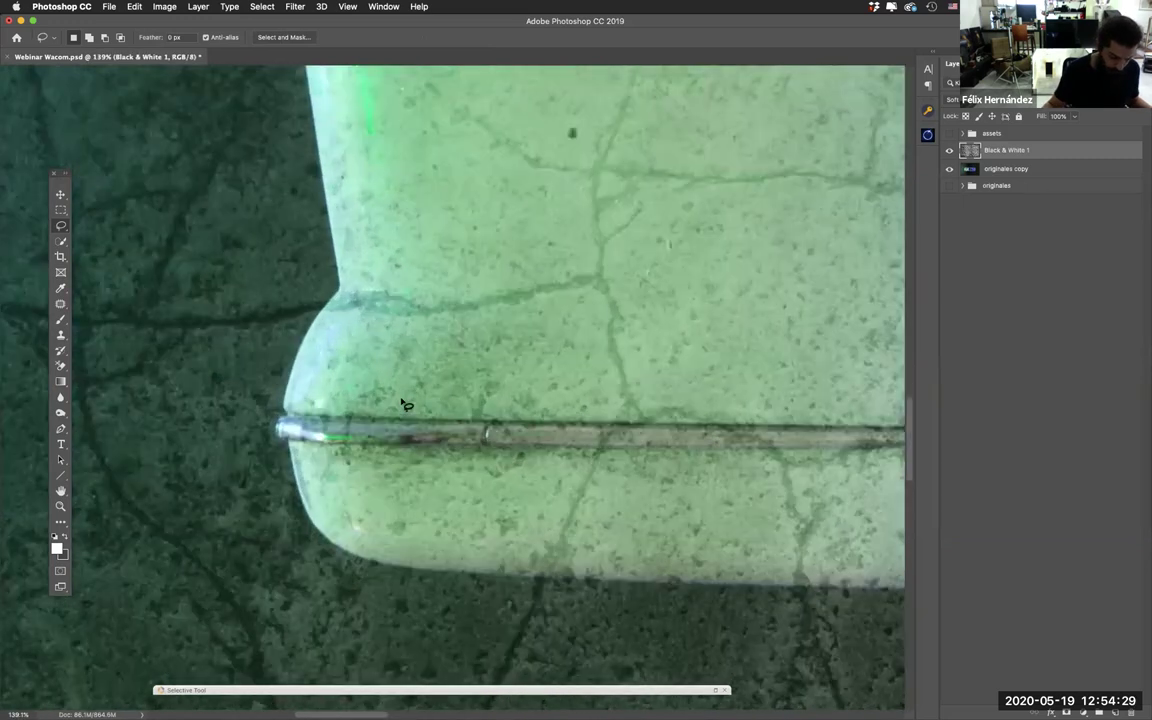
pyautogui.moveTo(437, 576)
pyautogui.mouseDown()
pyautogui.moveTo(328, 540)
pyautogui.moveTo(299, 496)
pyautogui.moveTo(289, 442)
pyautogui.moveTo(326, 563)
pyautogui.moveTo(315, 558)
pyautogui.moveTo(339, 462)
pyautogui.moveTo(378, 406)
pyautogui.moveTo(364, 507)
pyautogui.moveTo(371, 580)
pyautogui.moveTo(324, 270)
pyautogui.moveTo(318, 556)
pyautogui.moveTo(378, 243)
pyautogui.moveTo(351, 518)
pyautogui.moveTo(309, 443)
pyautogui.moveTo(298, 382)
pyautogui.moveTo(303, 403)
pyautogui.moveTo(306, 364)
pyautogui.moveTo(322, 505)
pyautogui.moveTo(350, 442)
pyautogui.moveTo(381, 411)
pyautogui.moveTo(440, 388)
pyautogui.moveTo(545, 379)
pyautogui.moveTo(298, 411)
pyautogui.moveTo(632, 404)
pyautogui.moveTo(357, 430)
pyautogui.mouseUp()
pyautogui.scroll(5, 310, 380)
pyautogui.hscroll(5, 298, 411)
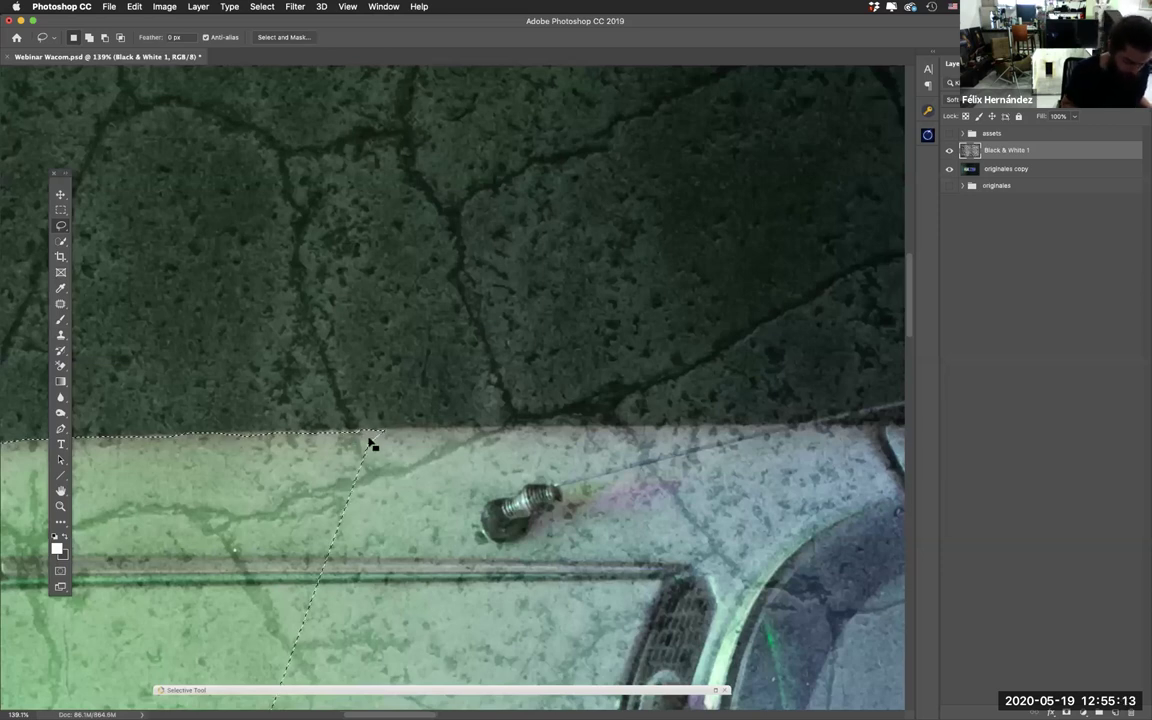
pyautogui.press('super+d')
# Step: Trace a lasso outline around the car's front end and along its upper side to the tip of the upper tail fin
pyautogui.keyDown('alt'); pyautogui.scroll(-5, 369, 446); pyautogui.keyUp('alt')
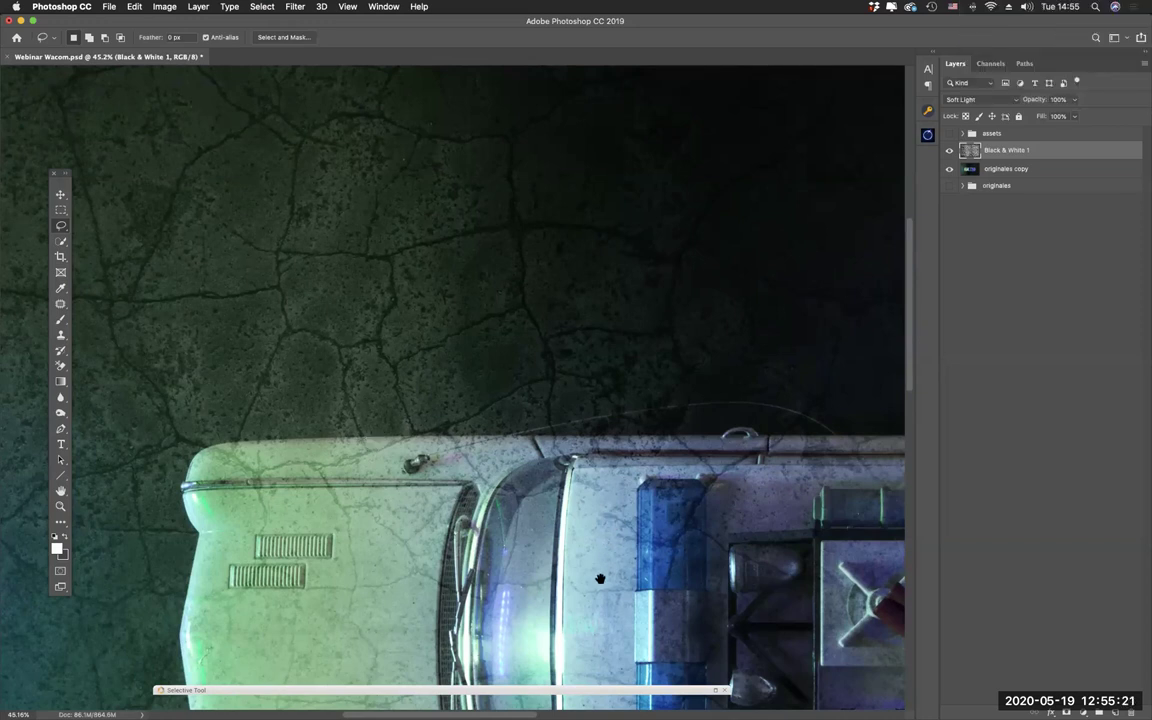
pyautogui.scroll(-1, 604, 445)
pyautogui.scroll(-10, 604, 445)
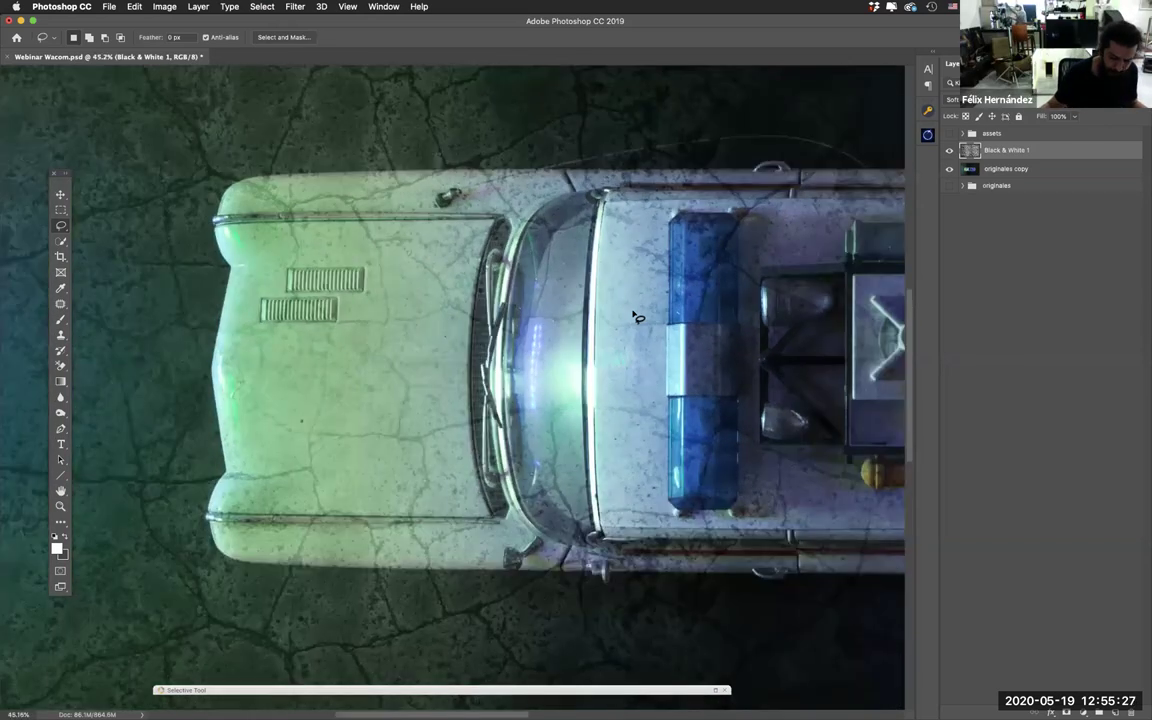
pyautogui.scroll(3, 636, 317)
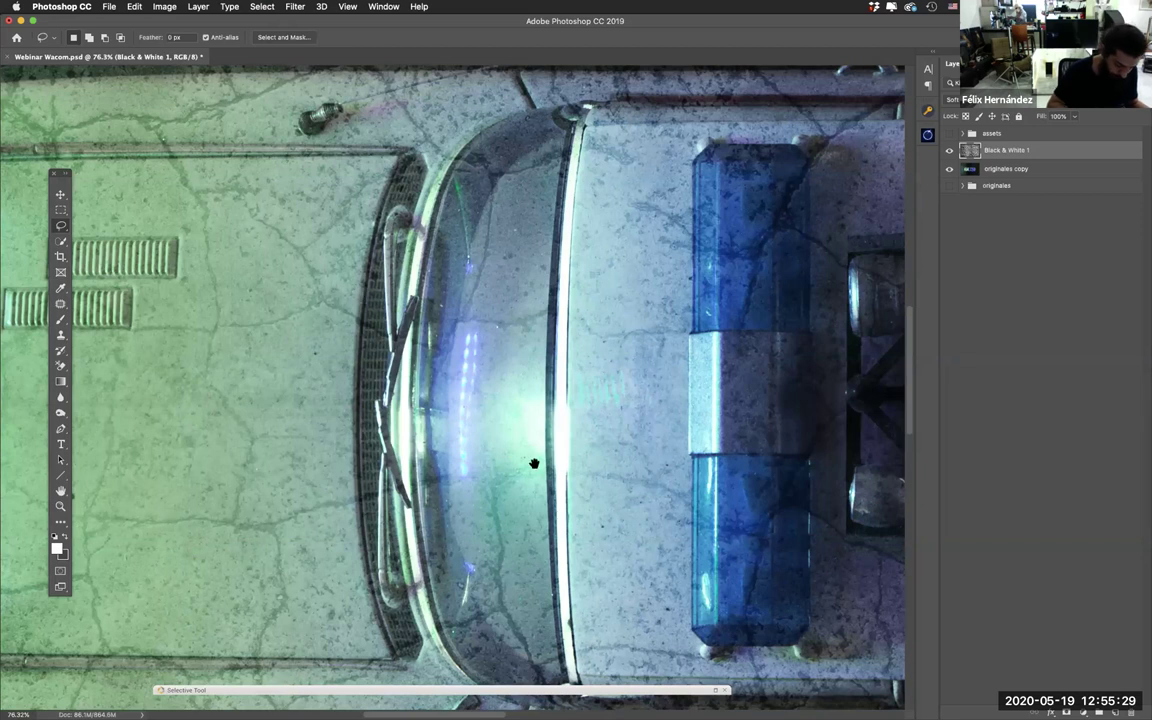
pyautogui.hscroll(-5, 262, 535)
pyautogui.scroll(-4, 262, 535)
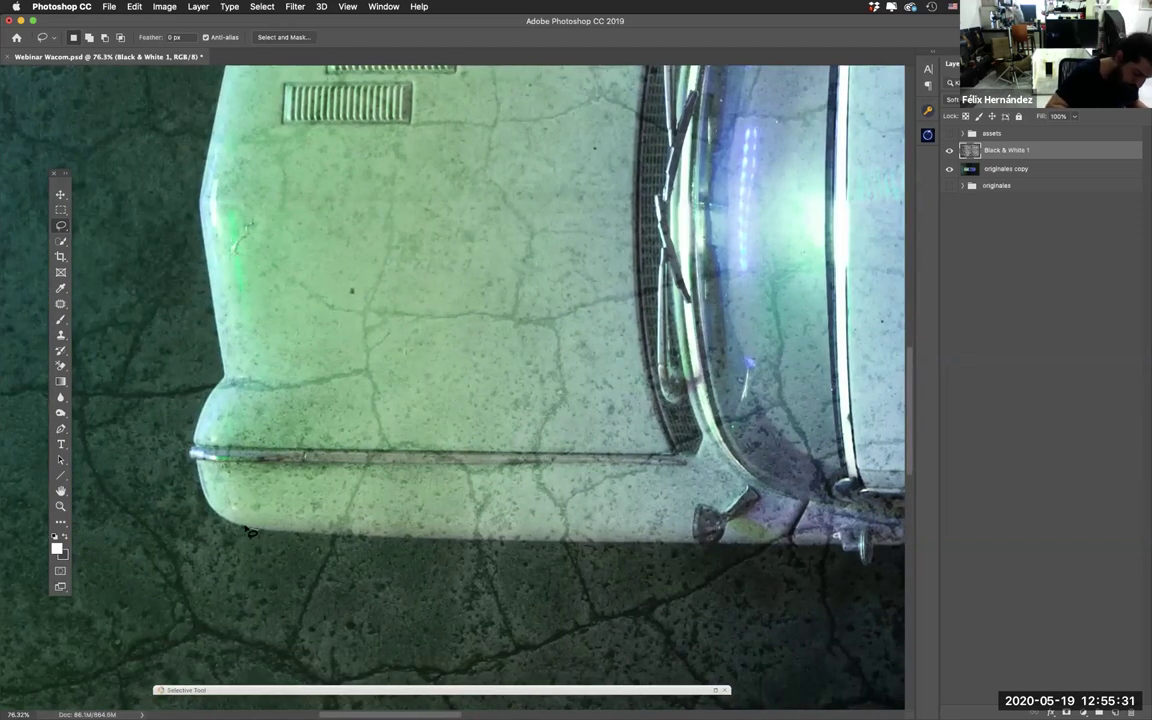
pyautogui.moveTo(182, 421)
pyautogui.mouseDown()
pyautogui.moveTo(234, 543)
pyautogui.moveTo(234, 507)
pyautogui.moveTo(259, 455)
pyautogui.moveTo(288, 546)
pyautogui.moveTo(264, 383)
pyautogui.moveTo(294, 511)
pyautogui.moveTo(325, 328)
pyautogui.moveTo(330, 488)
pyautogui.moveTo(302, 427)
pyautogui.moveTo(326, 354)
pyautogui.moveTo(281, 416)
pyautogui.moveTo(356, 394)
pyautogui.moveTo(700, 390)
pyautogui.moveTo(900, 350)
pyautogui.moveTo(360, 406)
pyautogui.moveTo(679, 401)
pyautogui.moveTo(330, 402)
pyautogui.moveTo(428, 400)
pyautogui.moveTo(455, 386)
pyautogui.moveTo(585, 394)
pyautogui.moveTo(386, 404)
pyautogui.moveTo(570, 408)
pyautogui.mouseUp()
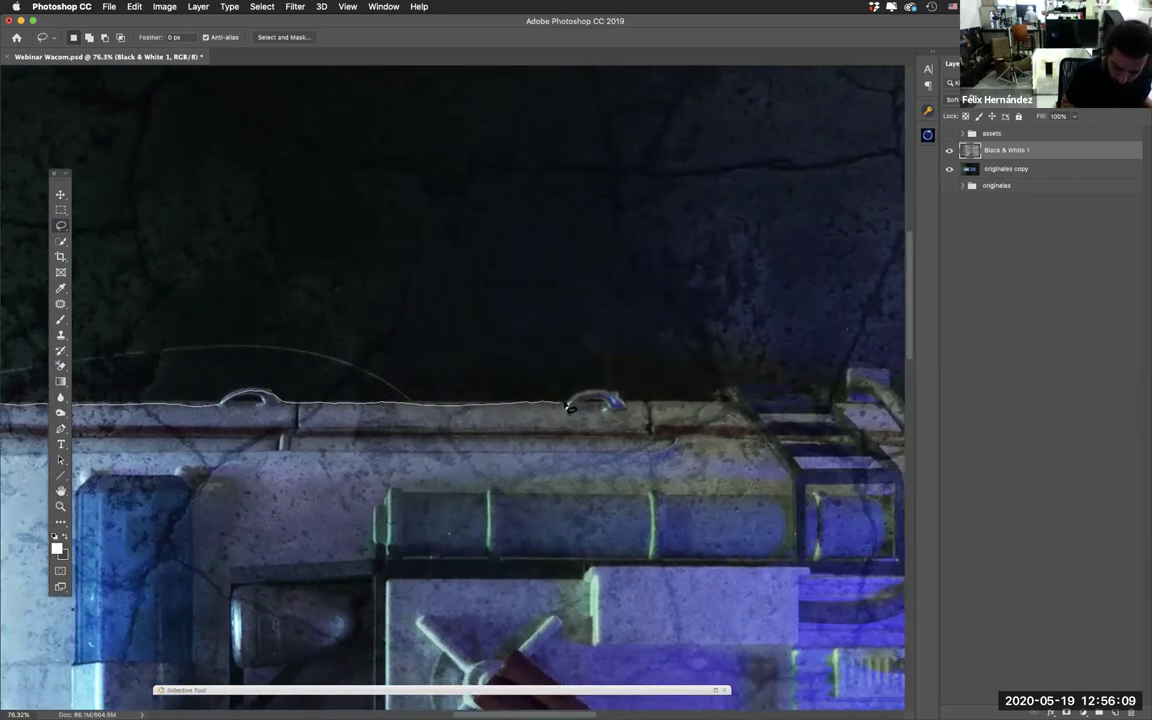
pyautogui.moveTo(494, 413)
pyautogui.mouseDown()
pyautogui.moveTo(642, 414)
pyautogui.moveTo(267, 342)
pyautogui.moveTo(145, 332)
pyautogui.moveTo(164, 319)
pyautogui.moveTo(228, 317)
pyautogui.moveTo(278, 332)
pyautogui.moveTo(287, 298)
pyautogui.moveTo(313, 300)
pyautogui.moveTo(343, 338)
pyautogui.moveTo(188, 287)
pyautogui.moveTo(458, 297)
pyautogui.moveTo(655, 322)
pyautogui.moveTo(718, 288)
pyautogui.mouseUp()
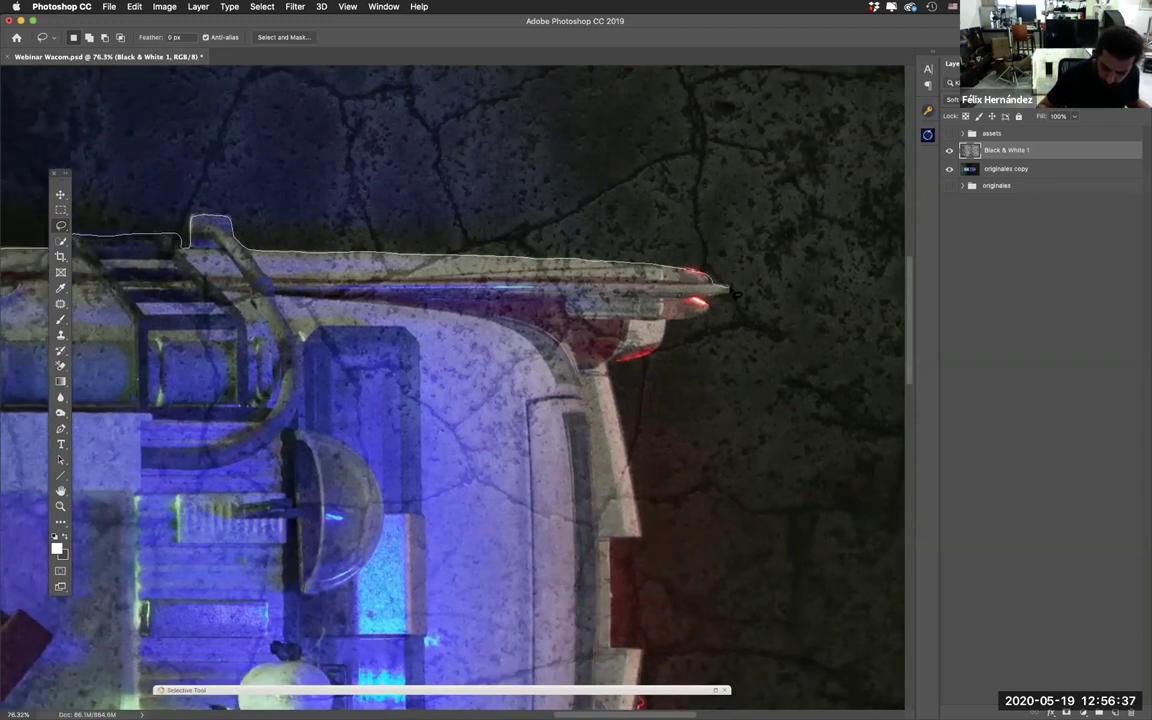
# Step: Continue the lasso outline around the car's rear bumper and lower tail fin
pyautogui.moveTo(725, 296)
pyautogui.mouseDown()
pyautogui.moveTo(822, 272)
pyautogui.moveTo(768, 323)
pyautogui.moveTo(612, 295)
pyautogui.moveTo(511, 215)
pyautogui.moveTo(513, 238)
pyautogui.mouseUp()
pyautogui.moveTo(521, 284)
pyautogui.mouseDown()
pyautogui.moveTo(544, 386)
pyautogui.moveTo(521, 391)
pyautogui.moveTo(645, 297)
pyautogui.moveTo(646, 374)
pyautogui.moveTo(670, 381)
pyautogui.mouseUp()
pyautogui.scroll(-5, 724, 272)
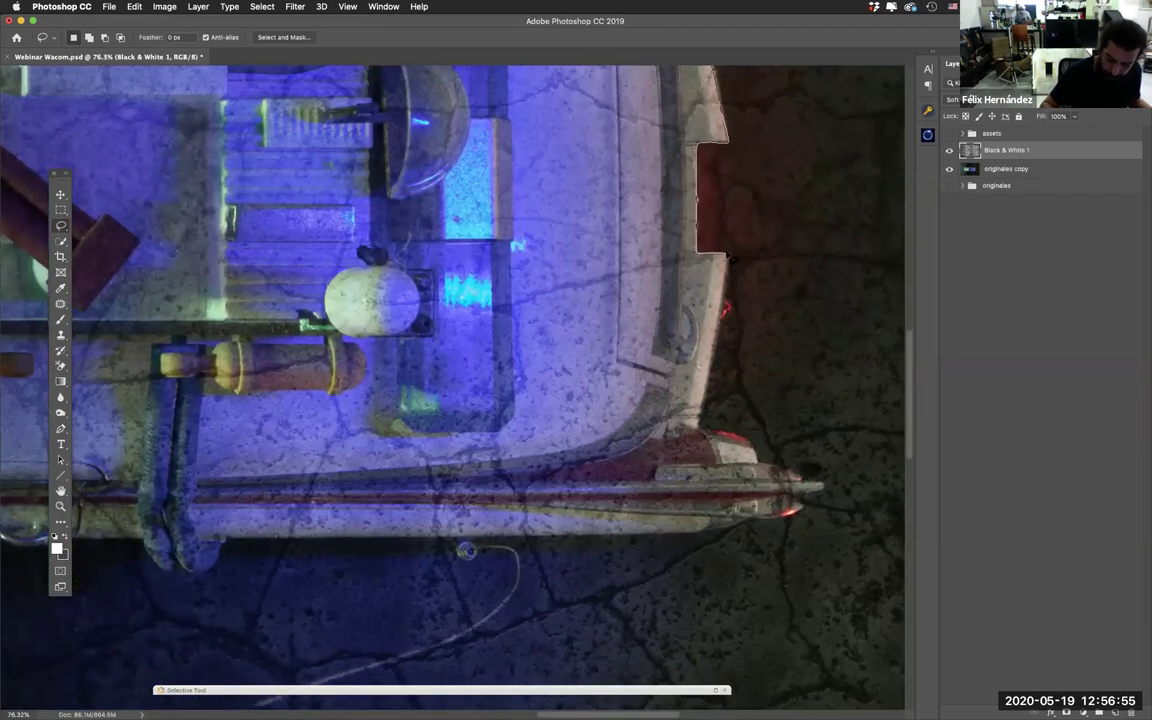
pyautogui.moveTo(727, 305)
pyautogui.mouseDown()
pyautogui.moveTo(698, 425)
pyautogui.moveTo(593, 305)
pyautogui.moveTo(711, 358)
pyautogui.moveTo(694, 376)
pyautogui.mouseUp()
pyautogui.moveTo(625, 341); pyautogui.dragTo(750, 366)
pyautogui.moveTo(832, 408)
pyautogui.mouseDown()
pyautogui.moveTo(758, 420)
pyautogui.moveTo(824, 428)
pyautogui.moveTo(830, 435)
pyautogui.moveTo(787, 435)
pyautogui.moveTo(824, 443)
pyautogui.moveTo(657, 446)
pyautogui.moveTo(769, 445)
pyautogui.moveTo(613, 405)
pyautogui.moveTo(793, 430)
pyautogui.moveTo(739, 435)
pyautogui.moveTo(736, 455)
pyautogui.moveTo(711, 430)
pyautogui.moveTo(535, 429)
pyautogui.moveTo(708, 437)
pyautogui.moveTo(681, 468)
pyautogui.moveTo(565, 392)
pyautogui.mouseUp()
# Step: Continue the lasso outline along the car's lower side, around the overhanging hoses and past the door handles
pyautogui.hscroll(-5, 600, 433)
pyautogui.hscroll(-1, 565, 392)
pyautogui.hscroll(-3, 453, 380)
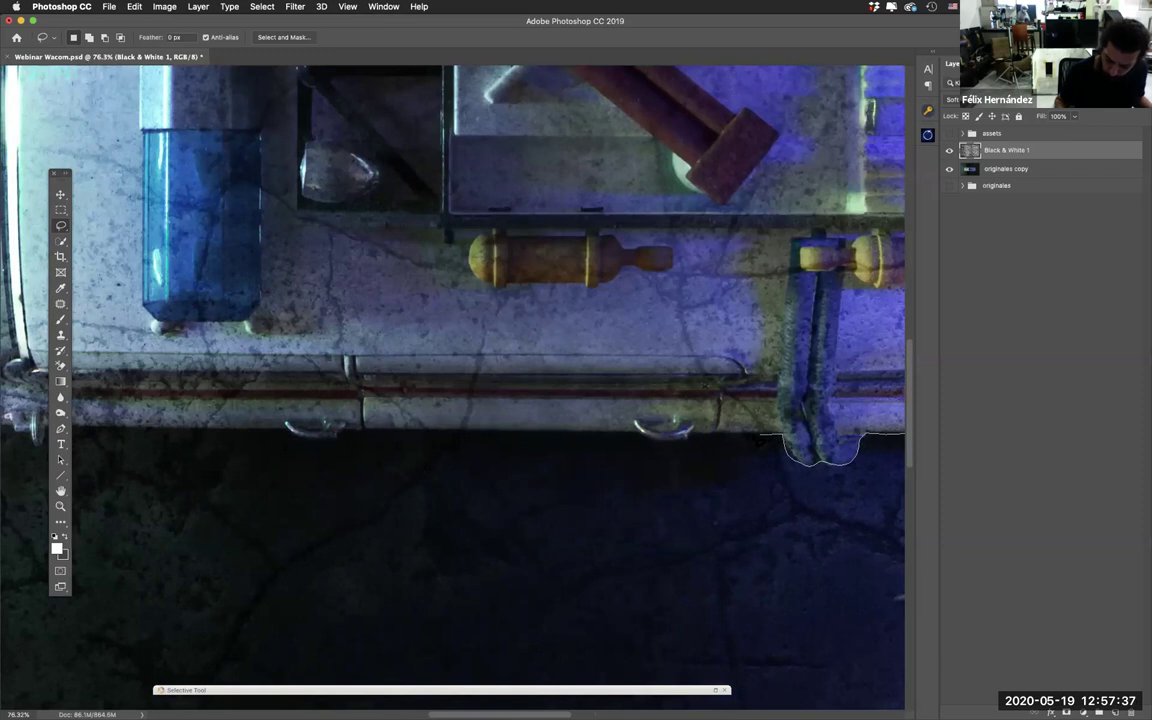
pyautogui.moveTo(728, 437); pyautogui.dragTo(385, 433)
pyautogui.hscroll(-8, 453, 380)
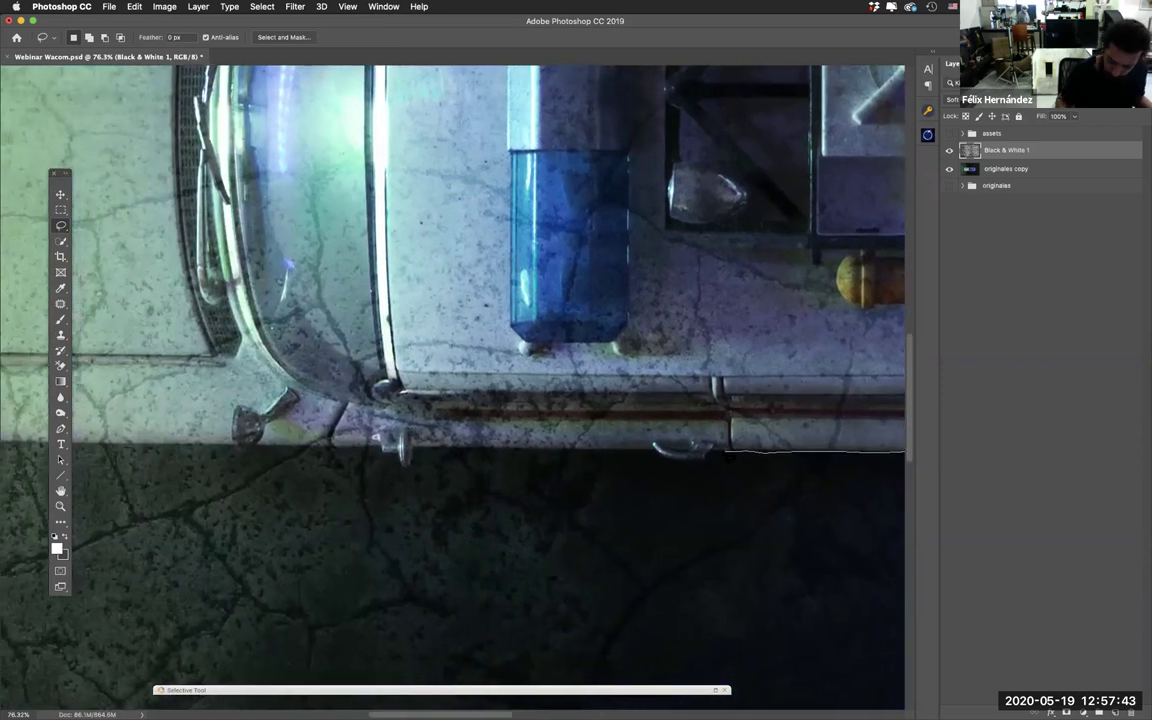
pyautogui.moveTo(705, 457); pyautogui.dragTo(675, 461)
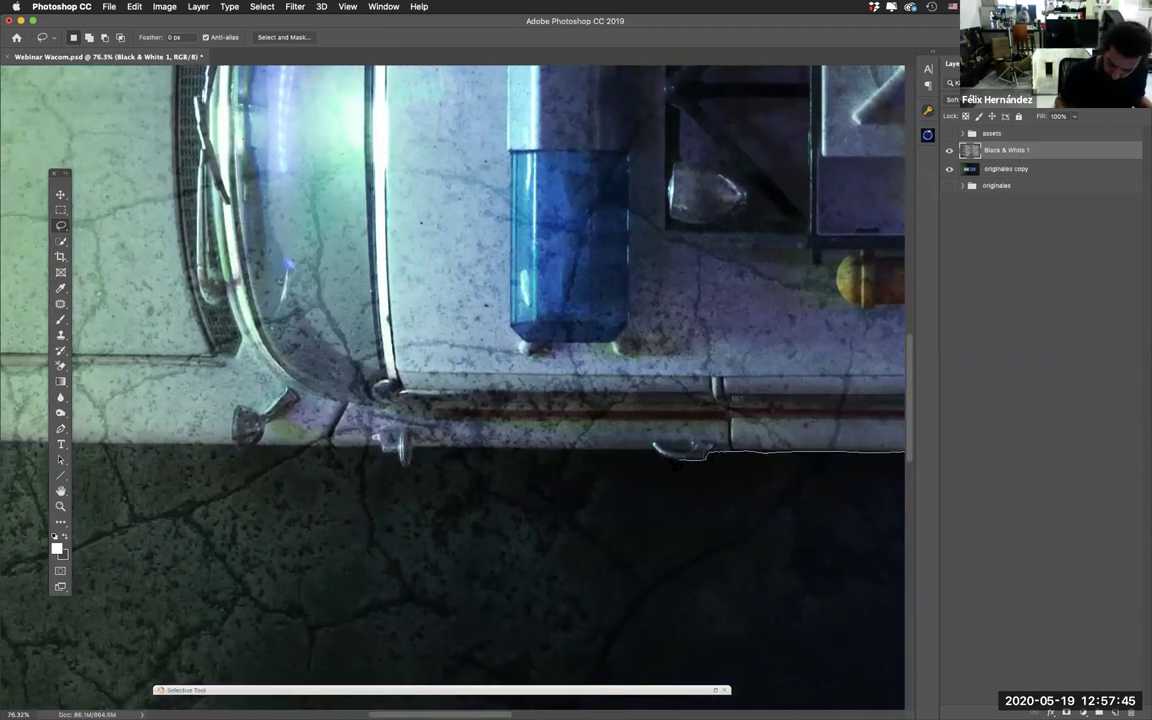
pyautogui.hscroll(-3, 453, 380)
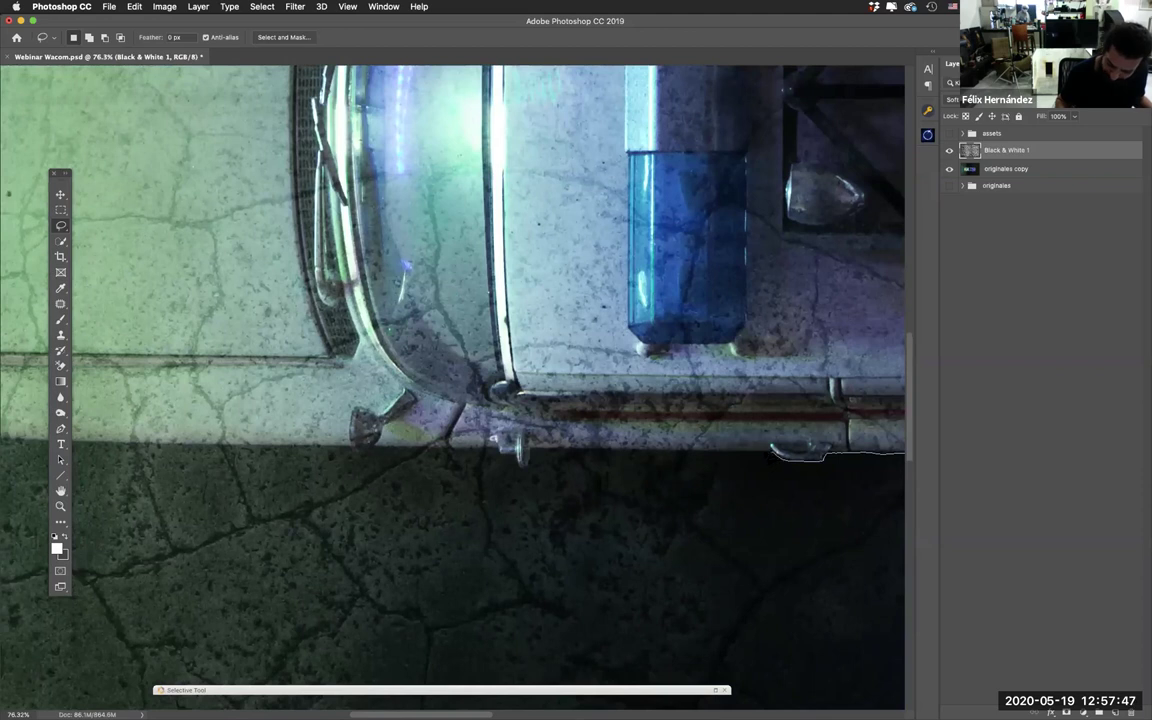
# Step: Trace the lasso around the side mirror and along the front fender, closing the selection at the car's front corner
pyautogui.moveTo(751, 455); pyautogui.dragTo(540, 447)
pyautogui.hscroll(-4, 540, 447)
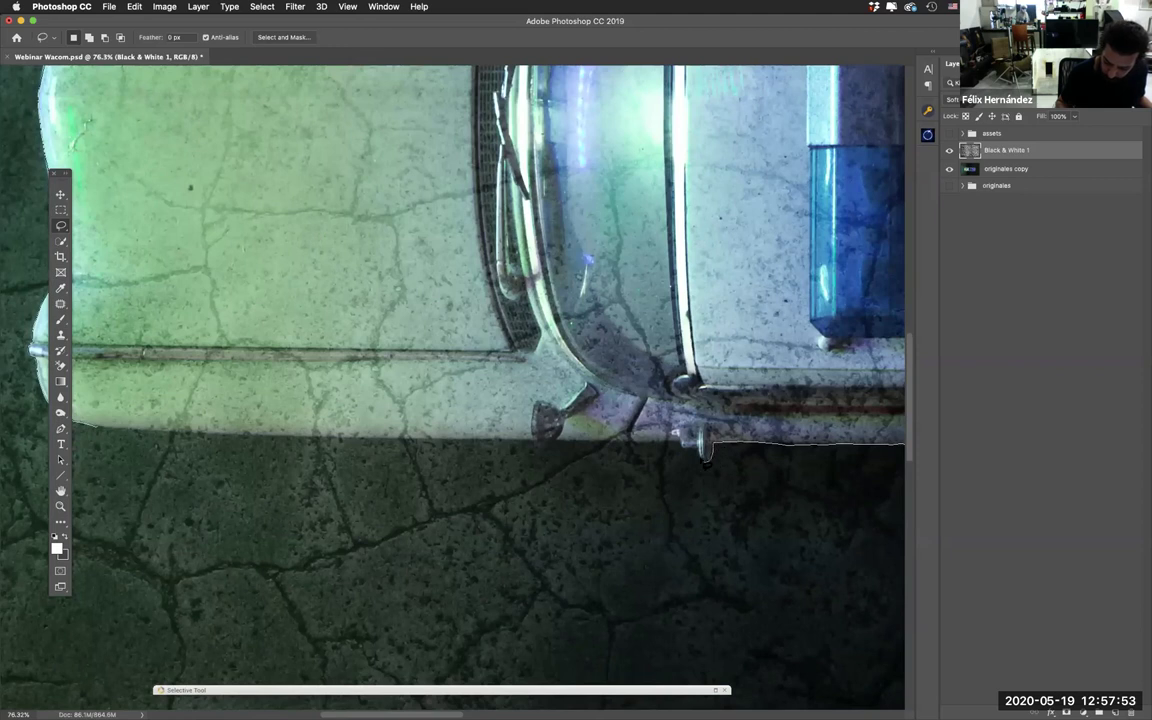
pyautogui.hscroll(-2, 713, 462)
pyautogui.moveTo(773, 452); pyautogui.dragTo(632, 443)
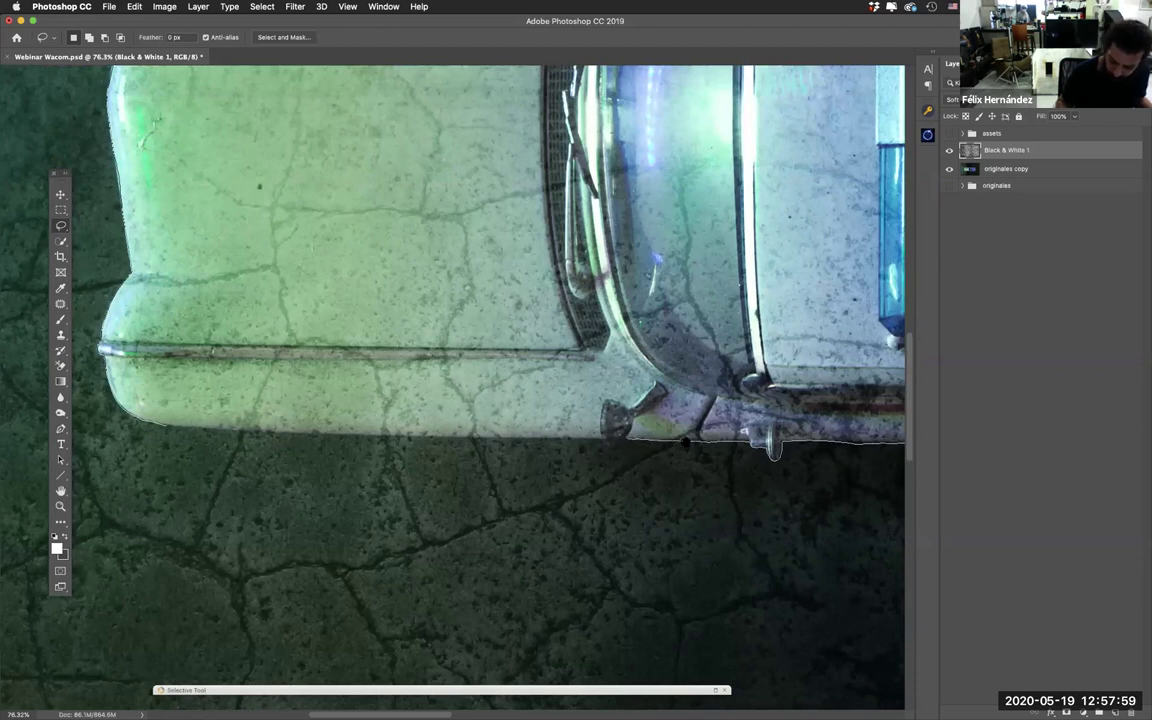
pyautogui.hscroll(-4, 632, 443)
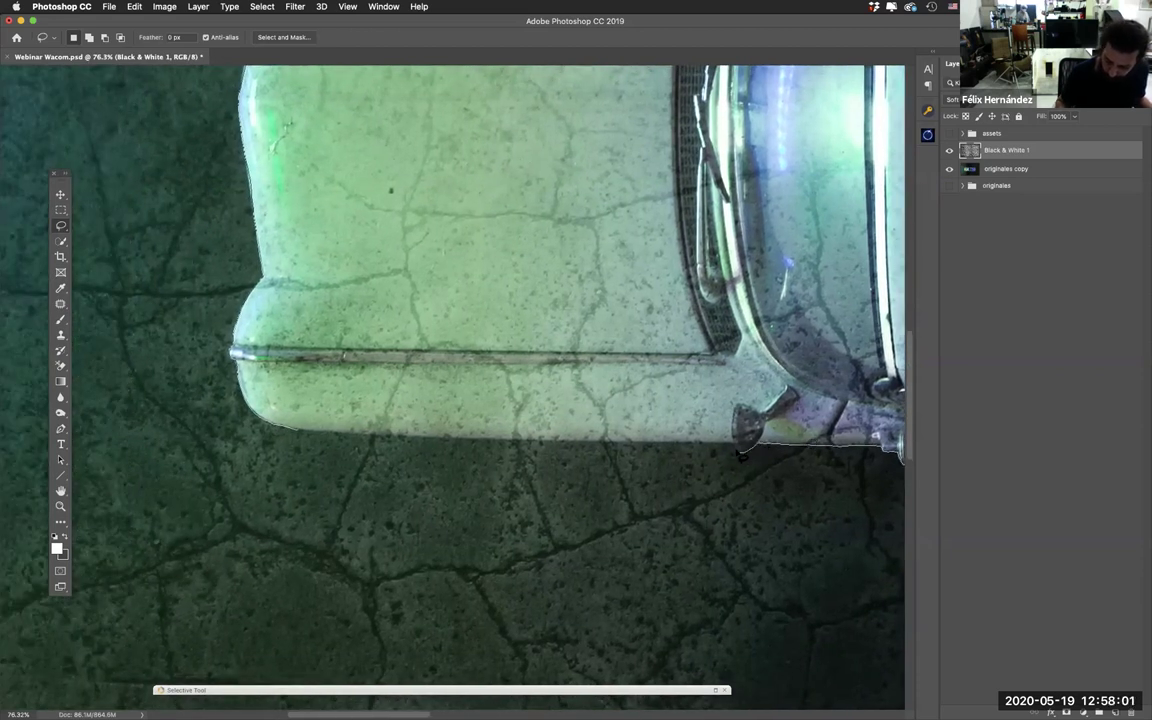
pyautogui.hscroll(-2, 757, 452)
pyautogui.moveTo(797, 449); pyautogui.dragTo(357, 430)
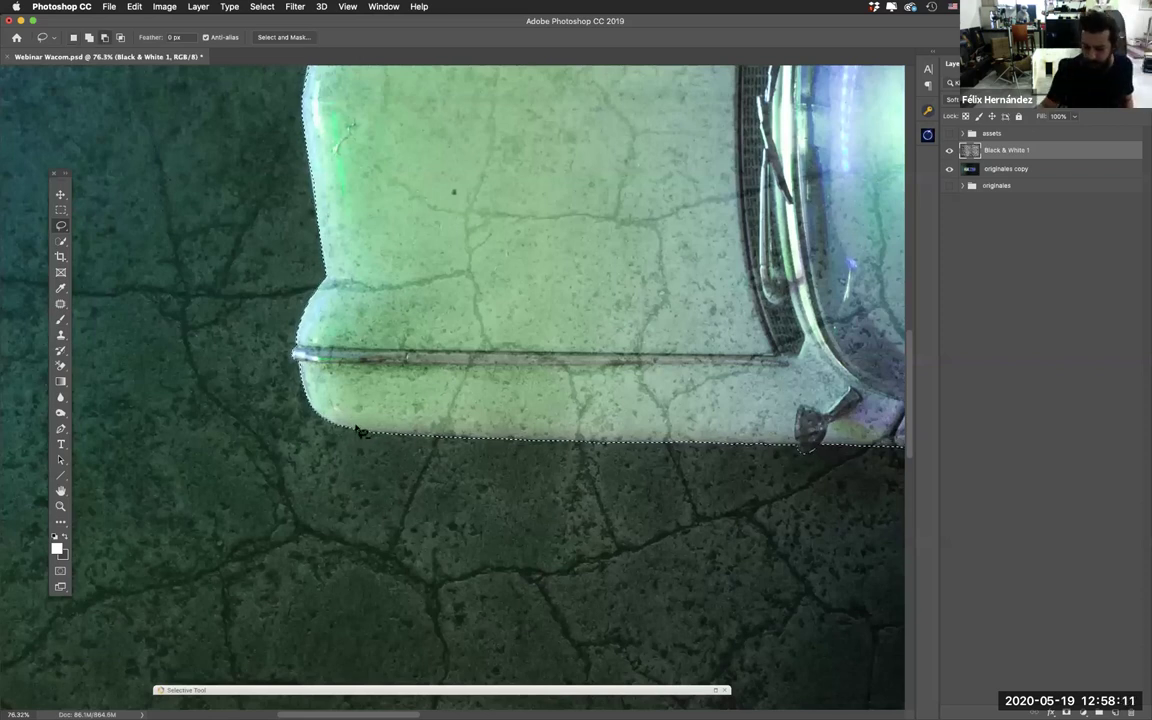
pyautogui.press('super+0')
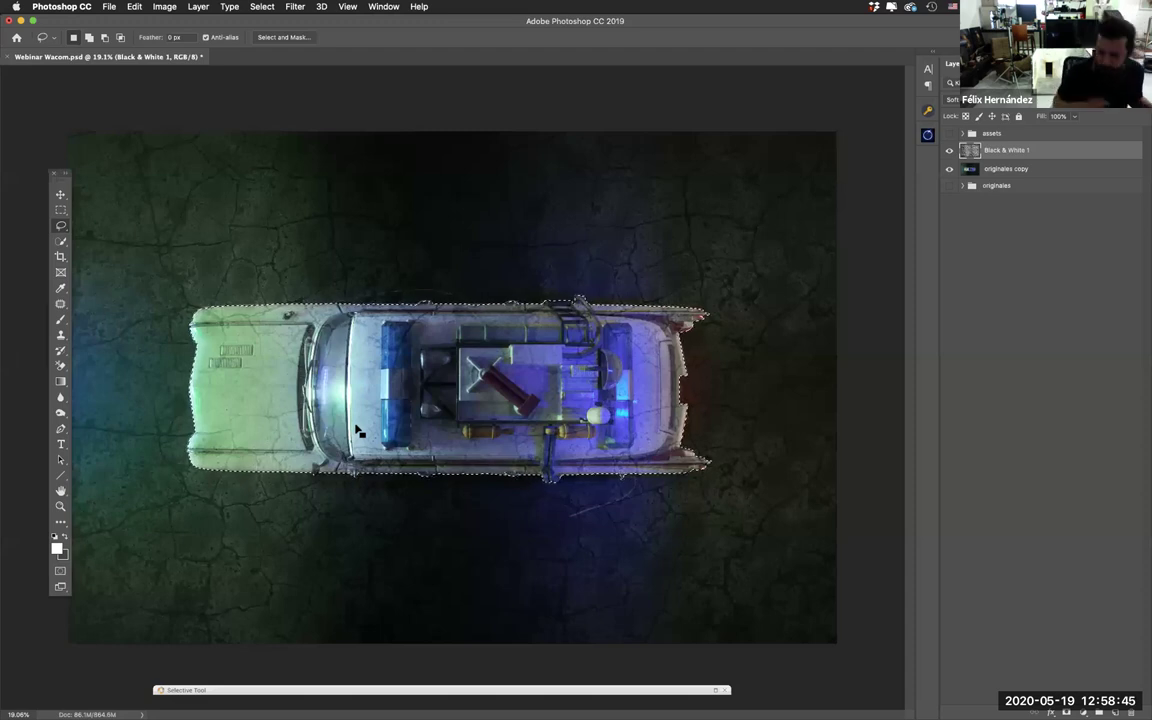
# Step: Apply a Gaussian Blur with a 318.0-pixel radius to the ground texture inside the car selection
pyautogui.scroll(-3, 357, 430)
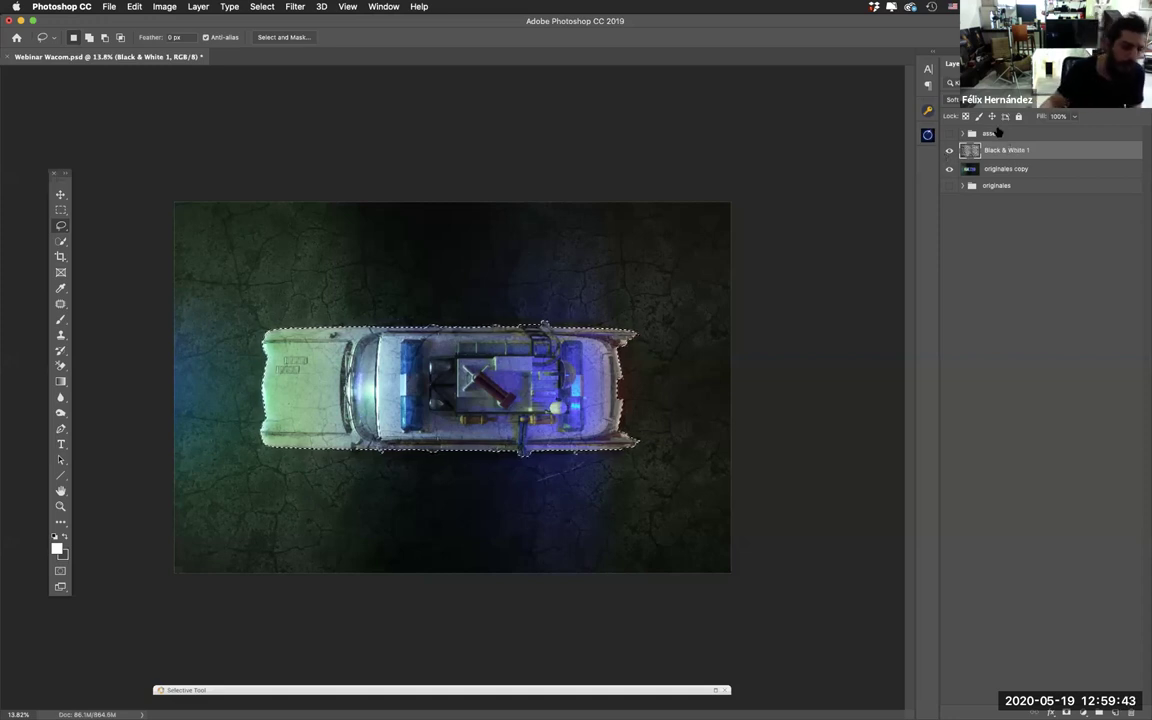
pyautogui.click(295, 7)
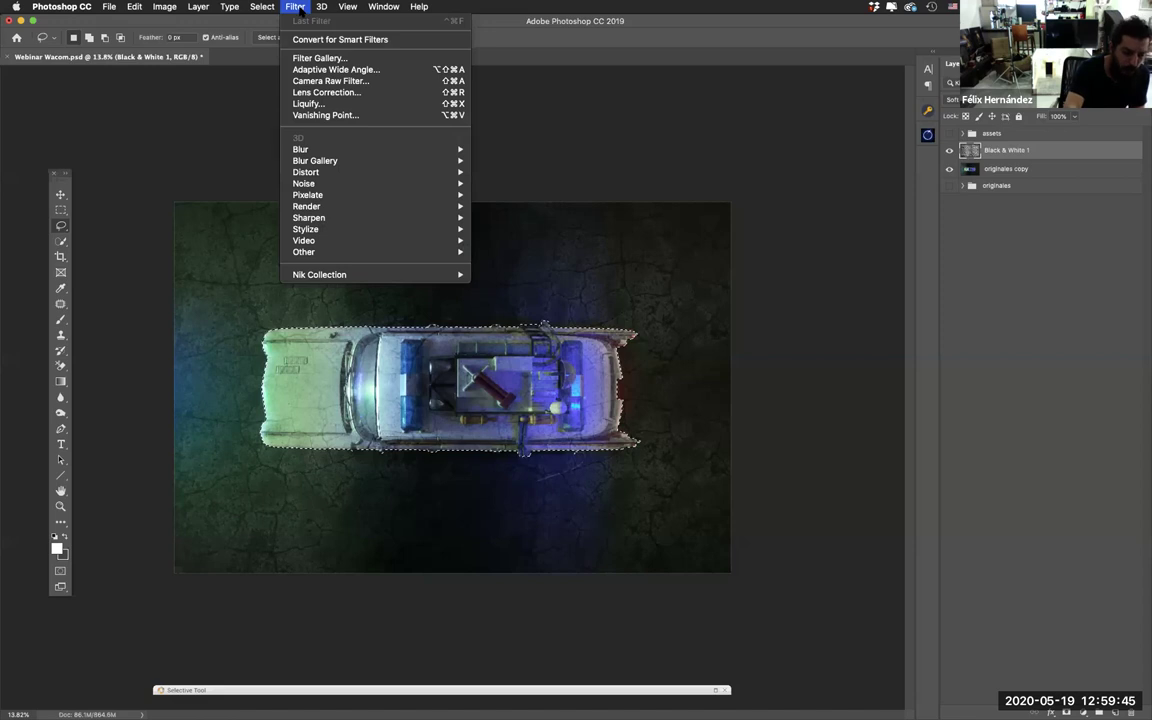
pyautogui.moveTo(295, 147)
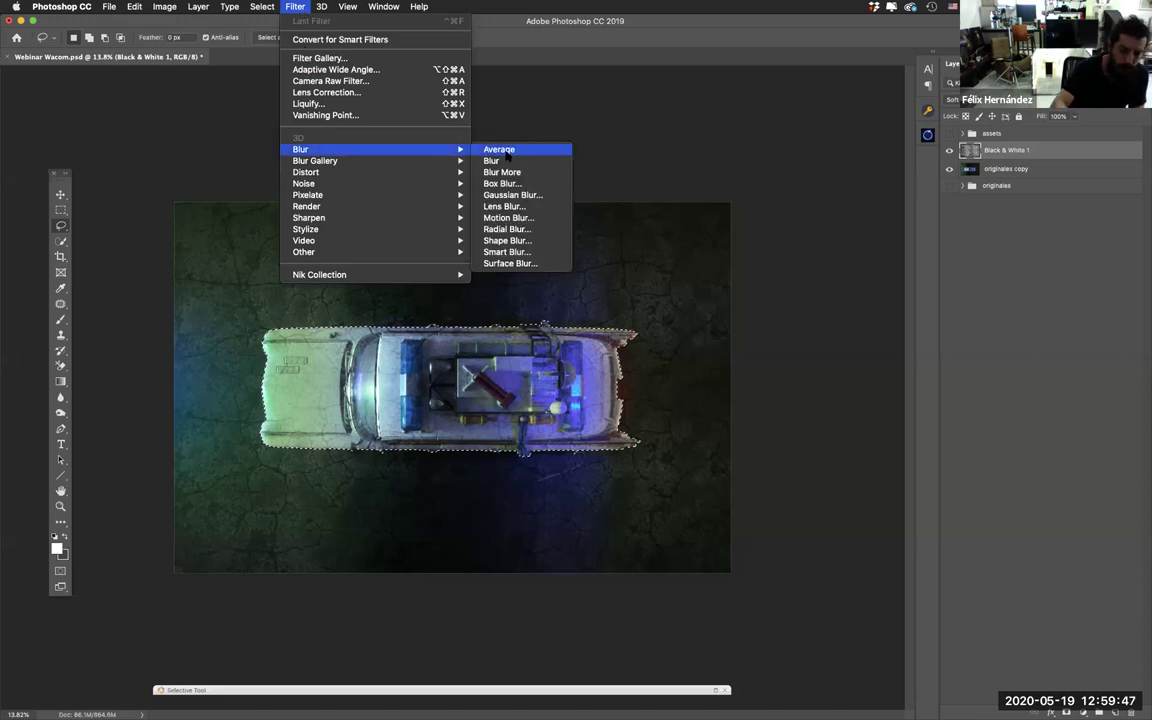
pyautogui.click(536, 196)
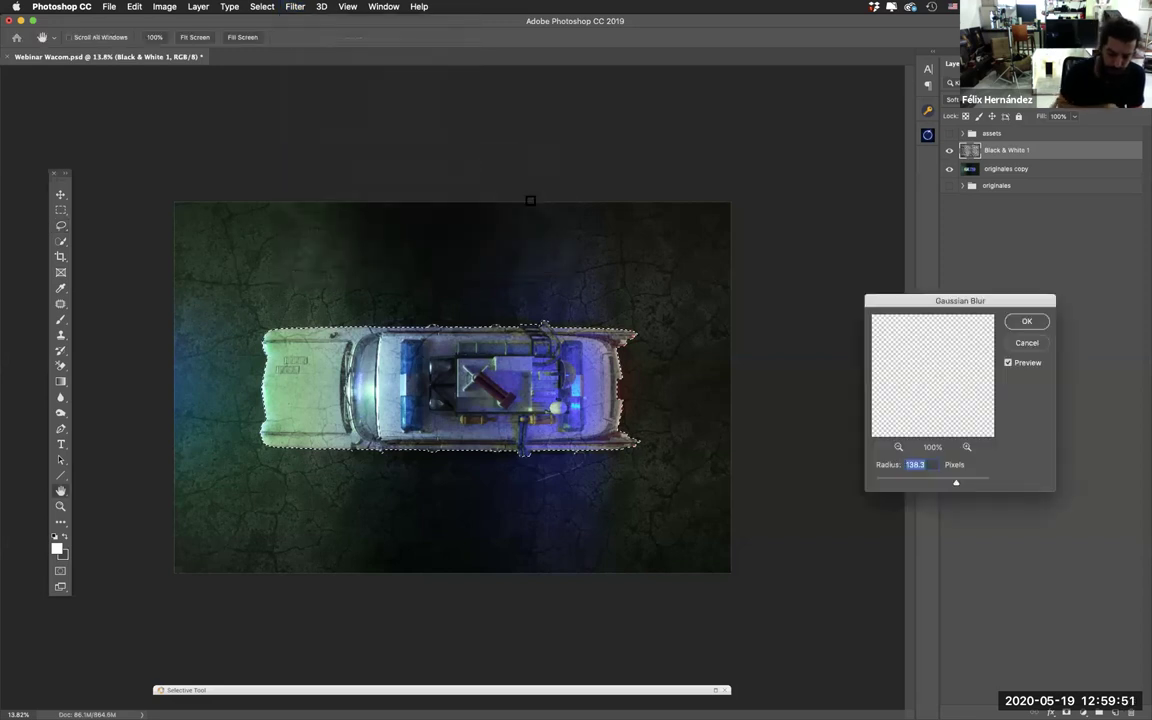
pyautogui.moveTo(956, 482)
pyautogui.mouseDown()
pyautogui.moveTo(876, 482)
pyautogui.moveTo(969, 484)
pyautogui.mouseUp()
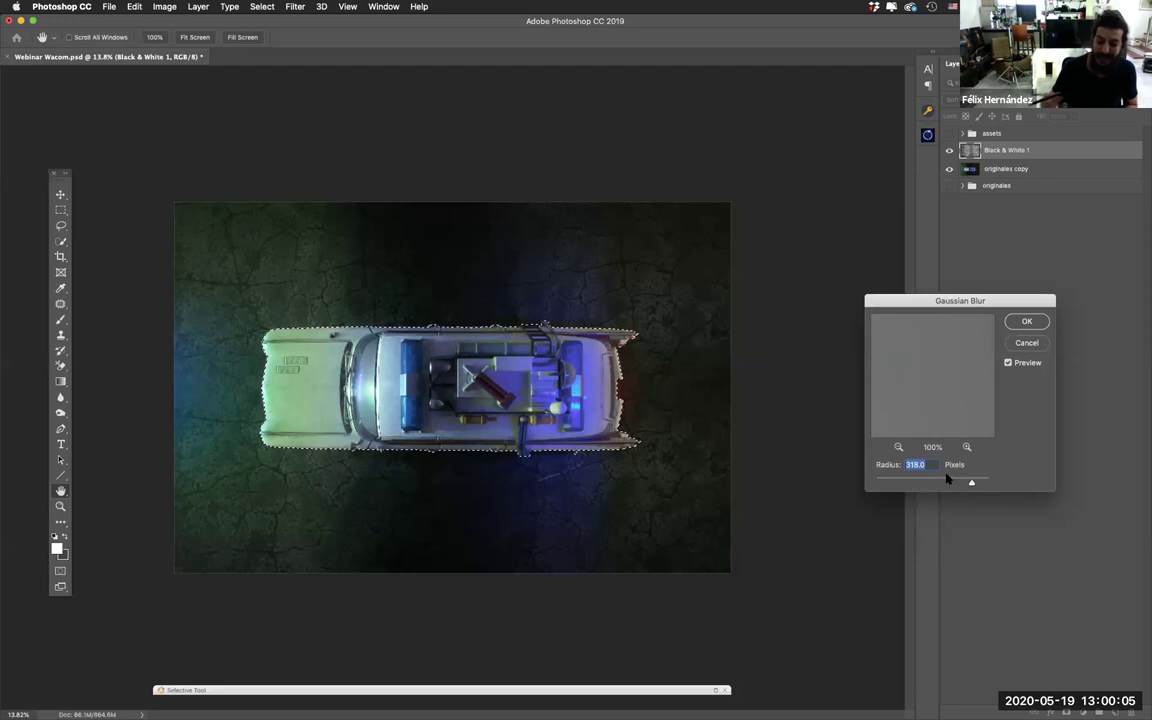
pyautogui.click(1027, 322)
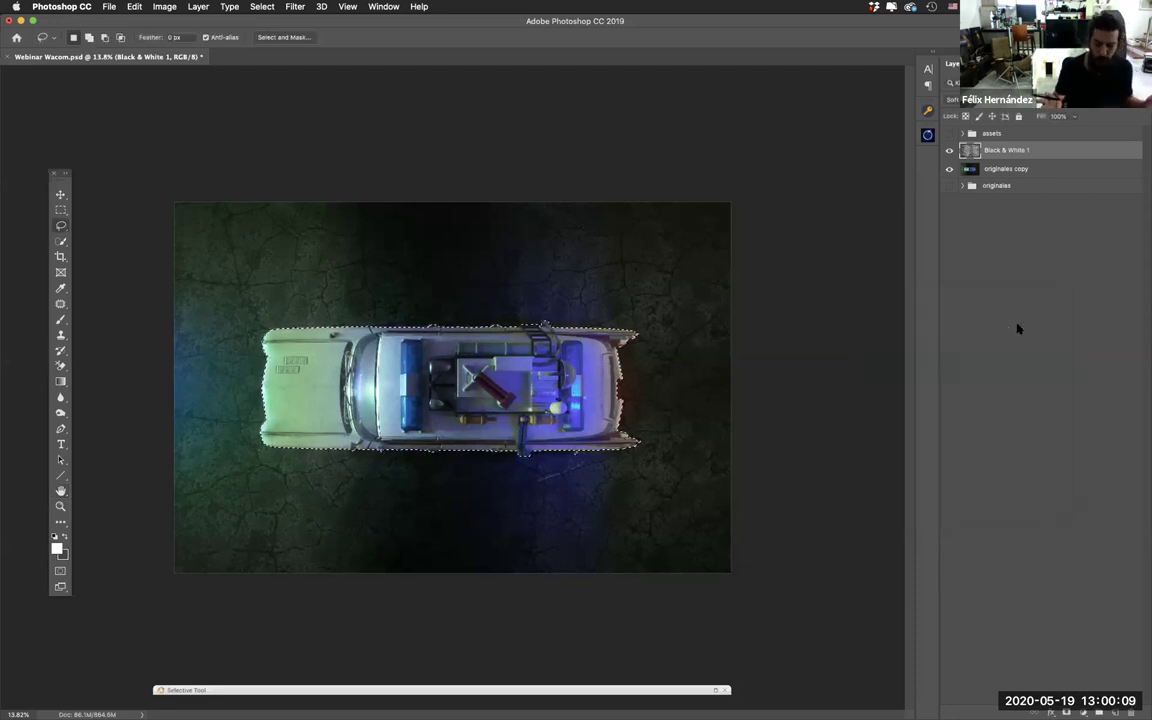
# Step: Compare the car with and without the blurred texture by repeatedly hiding and reshowing the Black & White 1 layer
pyautogui.click(949, 150)
pyautogui.click(949, 150)
pyautogui.click(949, 150)
pyautogui.click(949, 150)
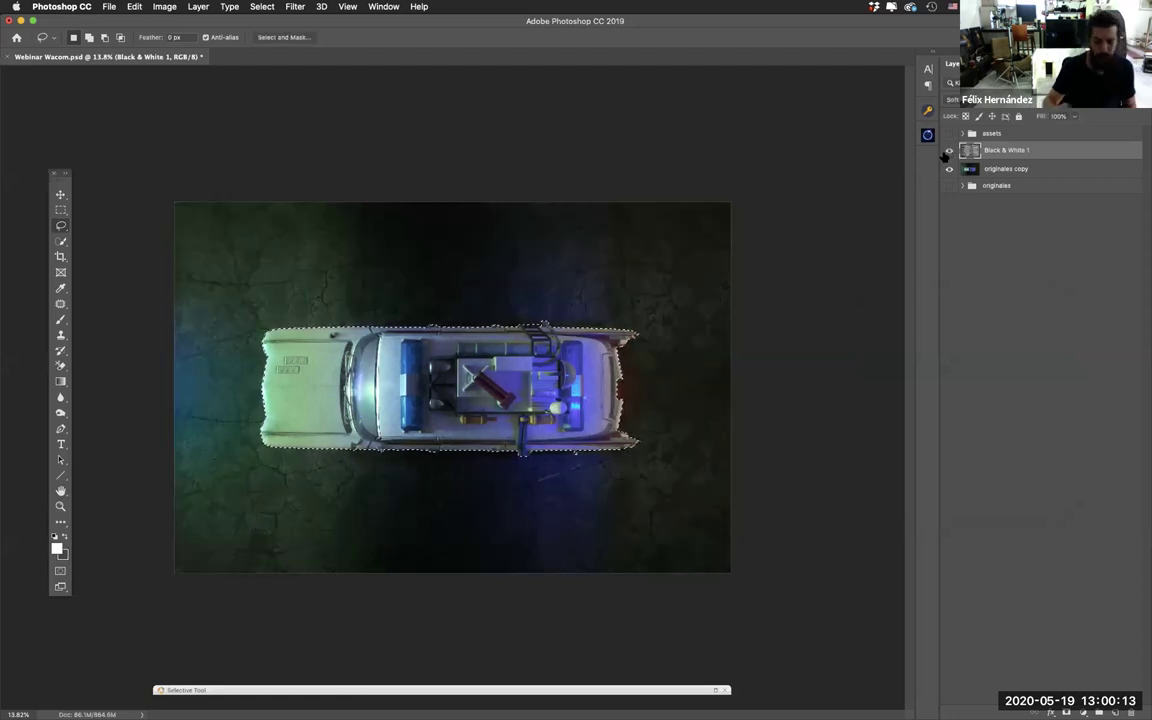
pyautogui.click(949, 151)
pyautogui.click(949, 151)
pyautogui.click(949, 151)
pyautogui.click(949, 151)
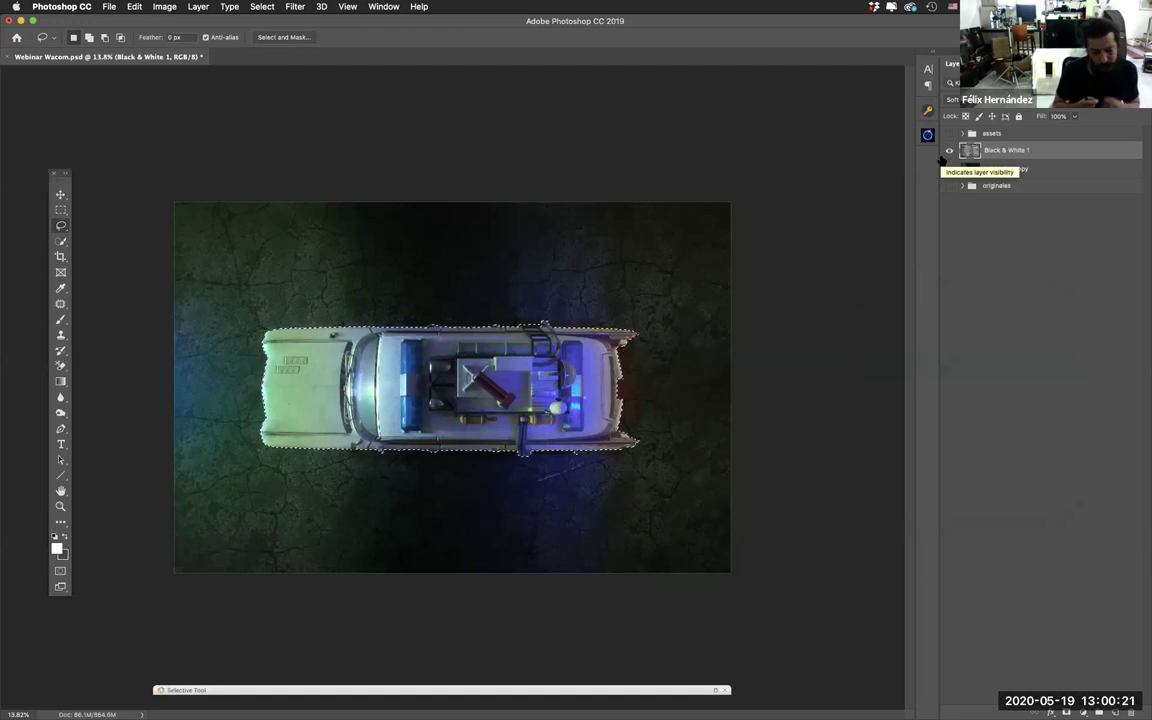
# Step: Step back through the layer visibility changes and undo the Gaussian Blur on the ground texture
pyautogui.click(134, 6)
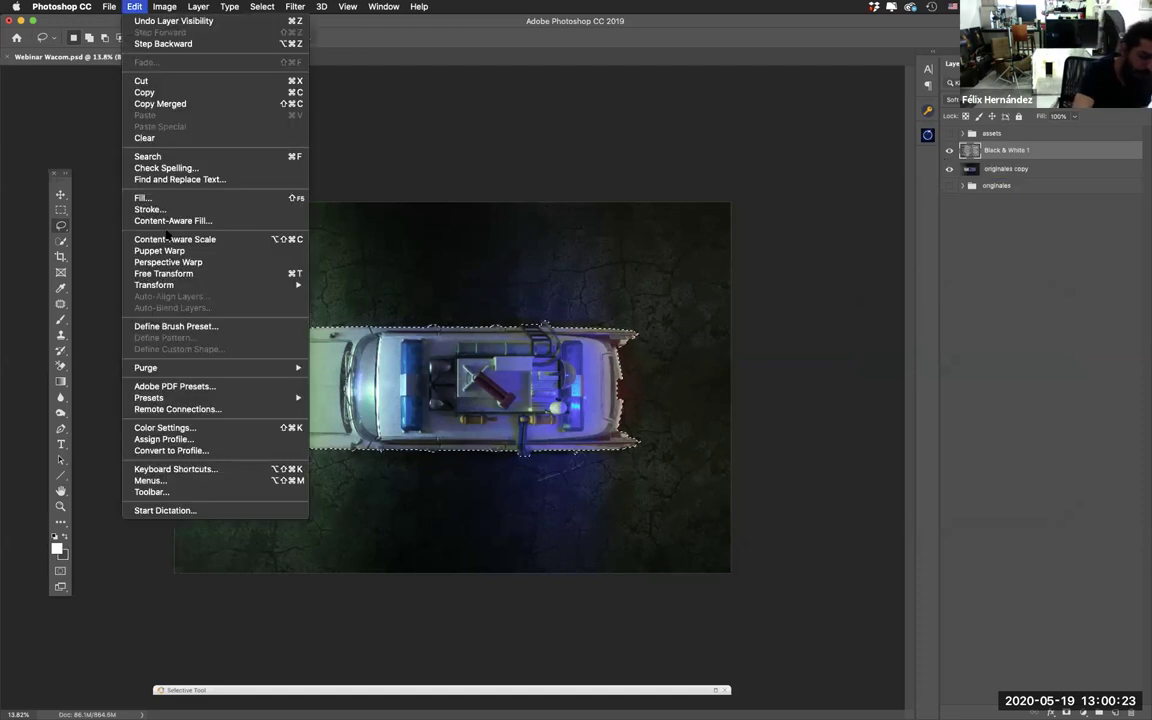
pyautogui.moveTo(157, 7)
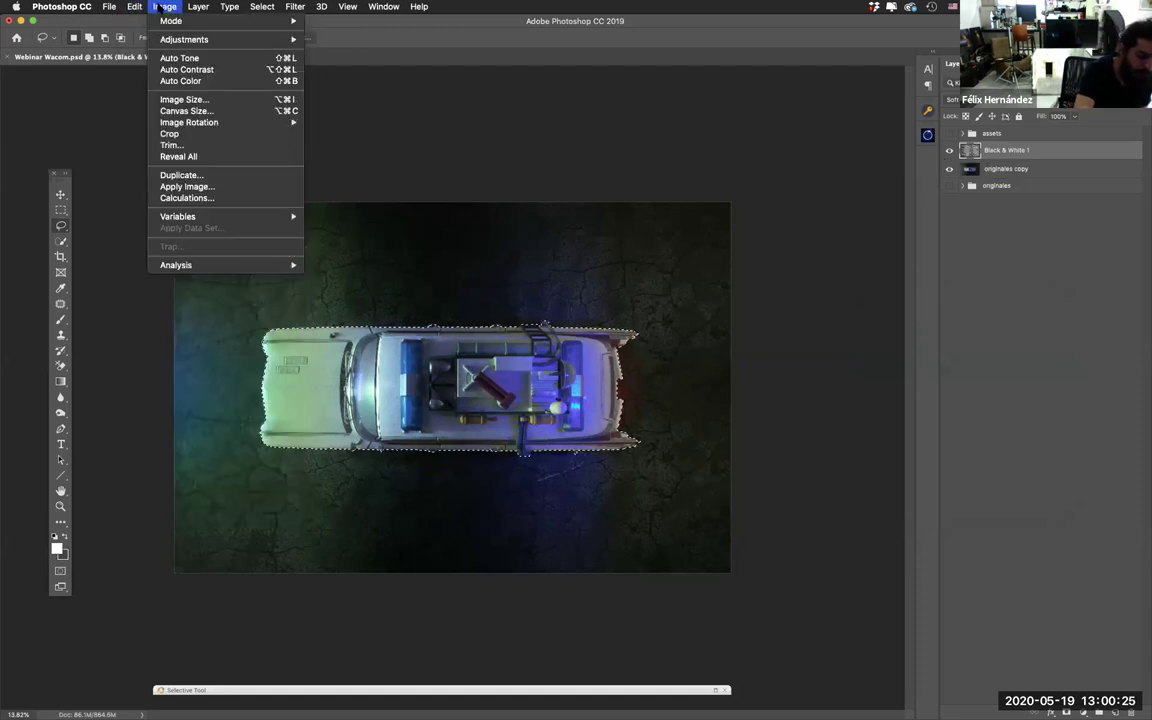
pyautogui.moveTo(113, 7)
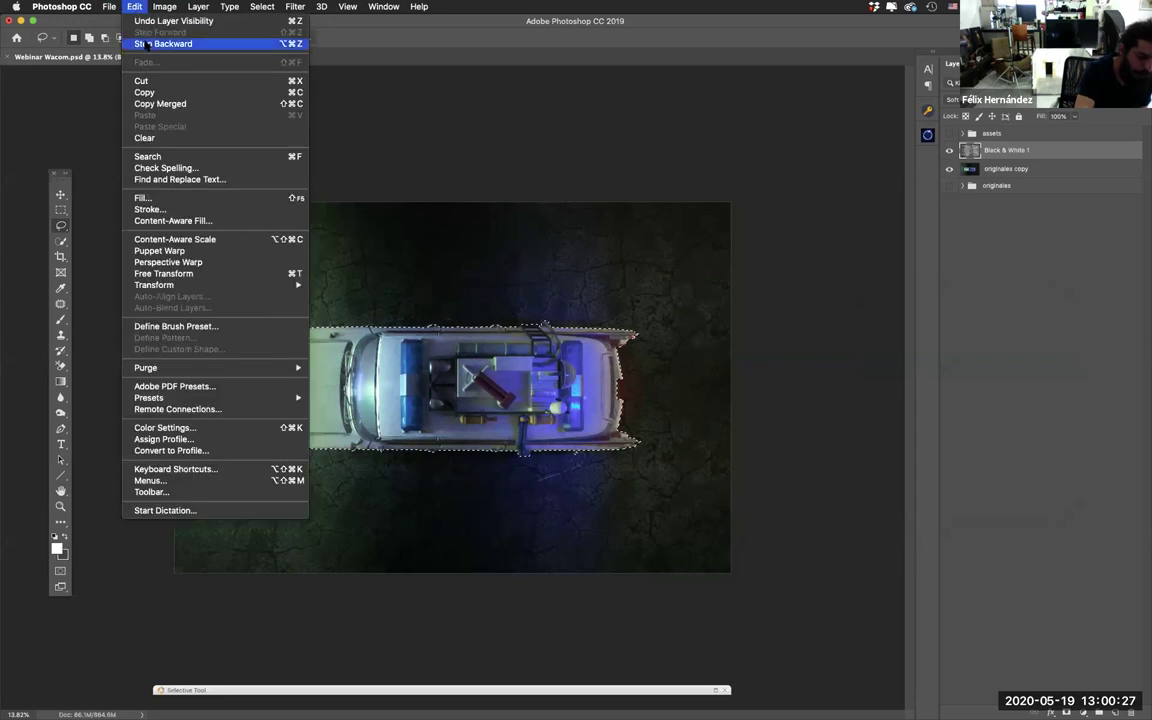
pyautogui.click(134, 41)
pyautogui.click(136, 7)
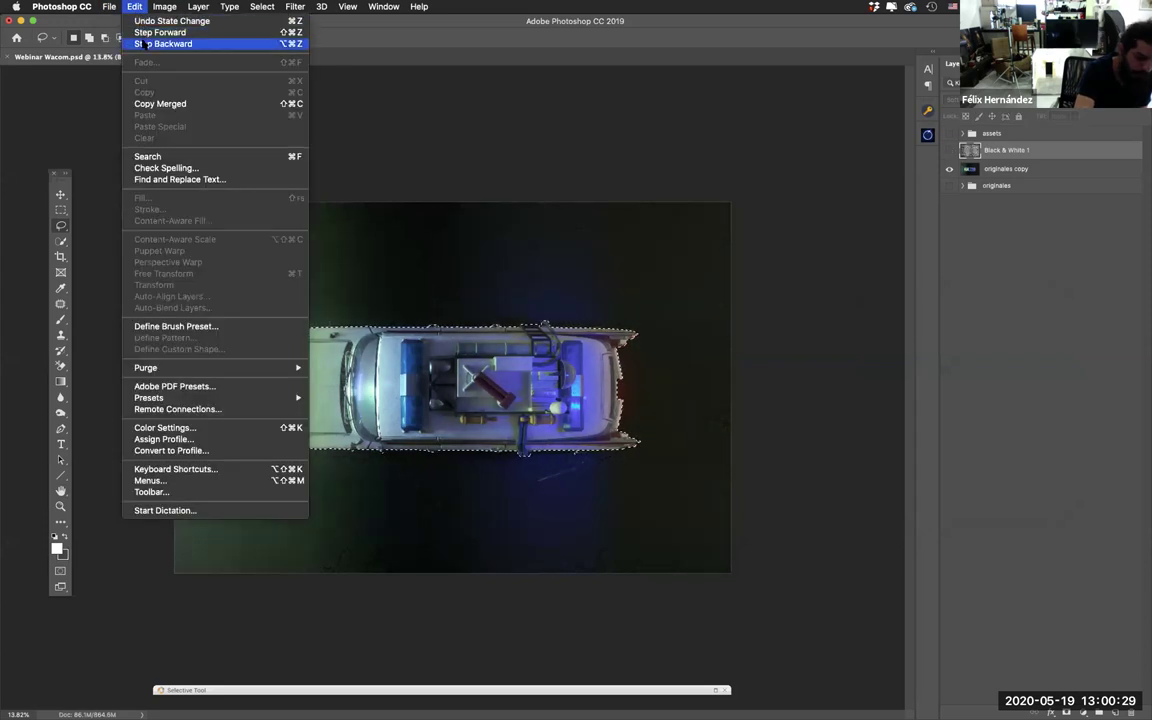
pyautogui.click(130, 43)
pyautogui.click(136, 7)
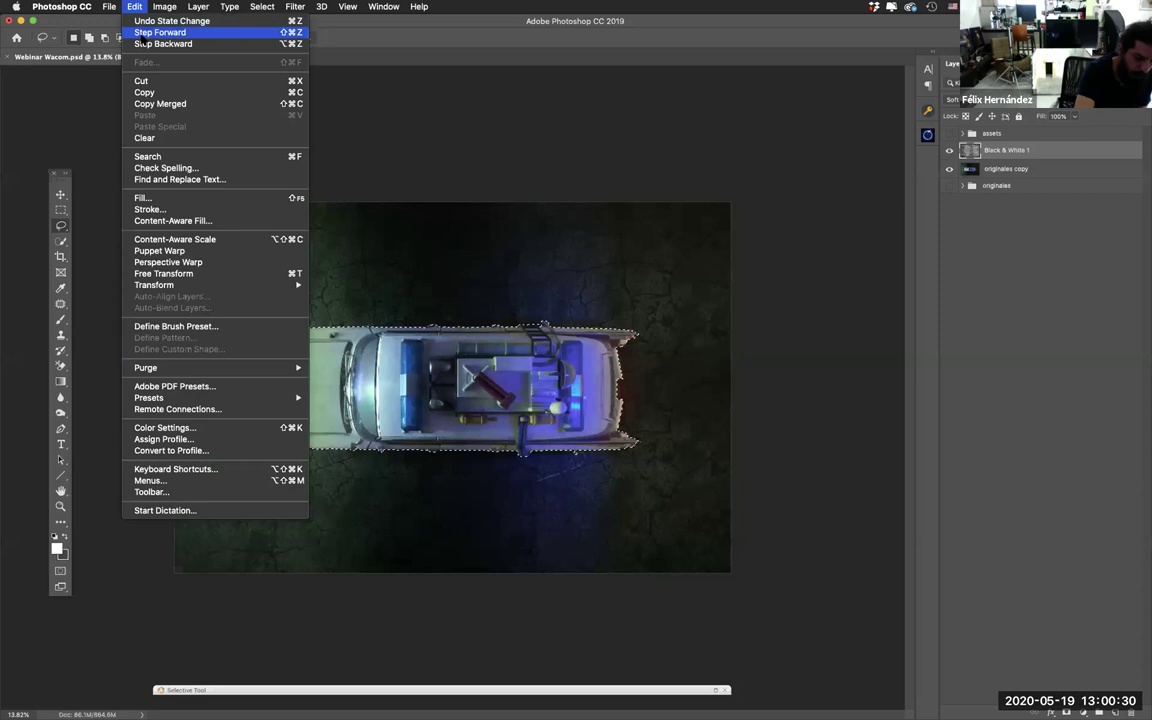
pyautogui.click(137, 41)
pyautogui.click(138, 7)
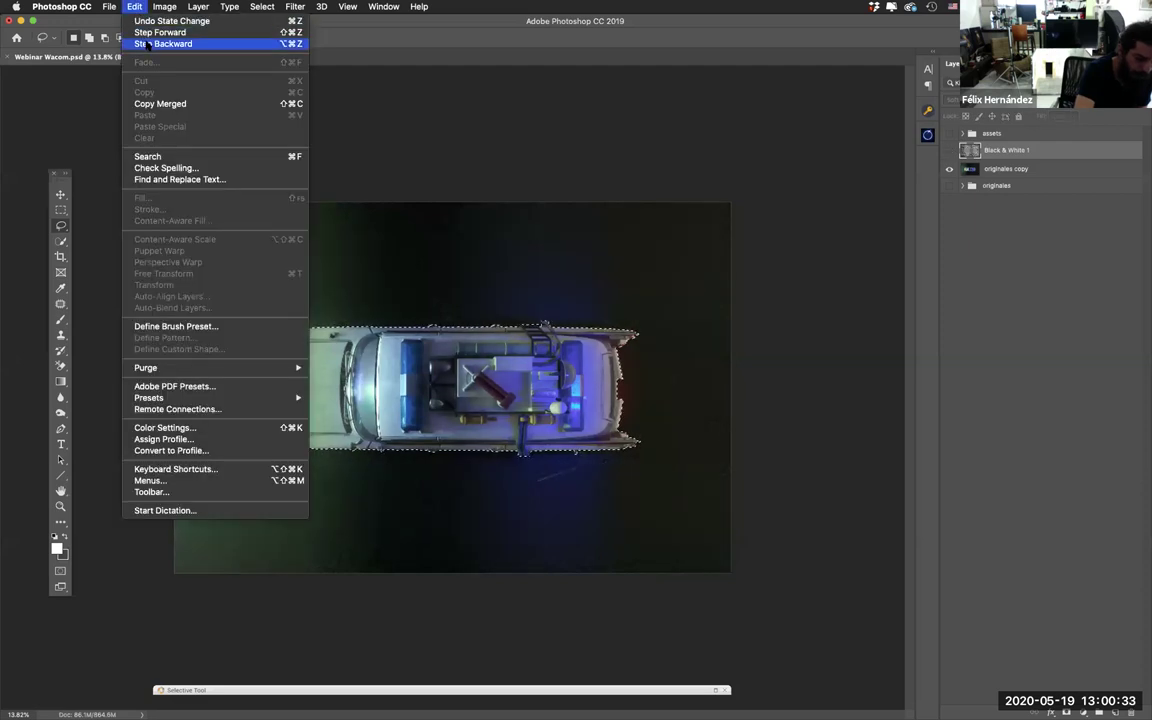
pyautogui.click(143, 42)
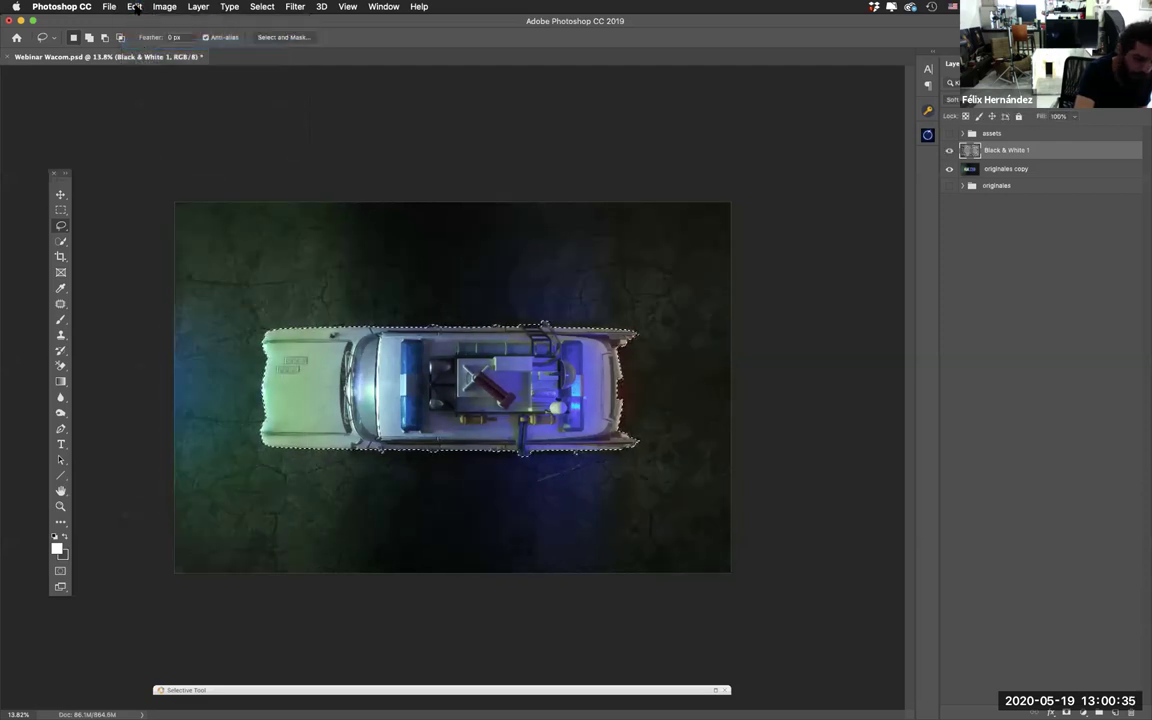
pyautogui.click(136, 7)
pyautogui.click(137, 41)
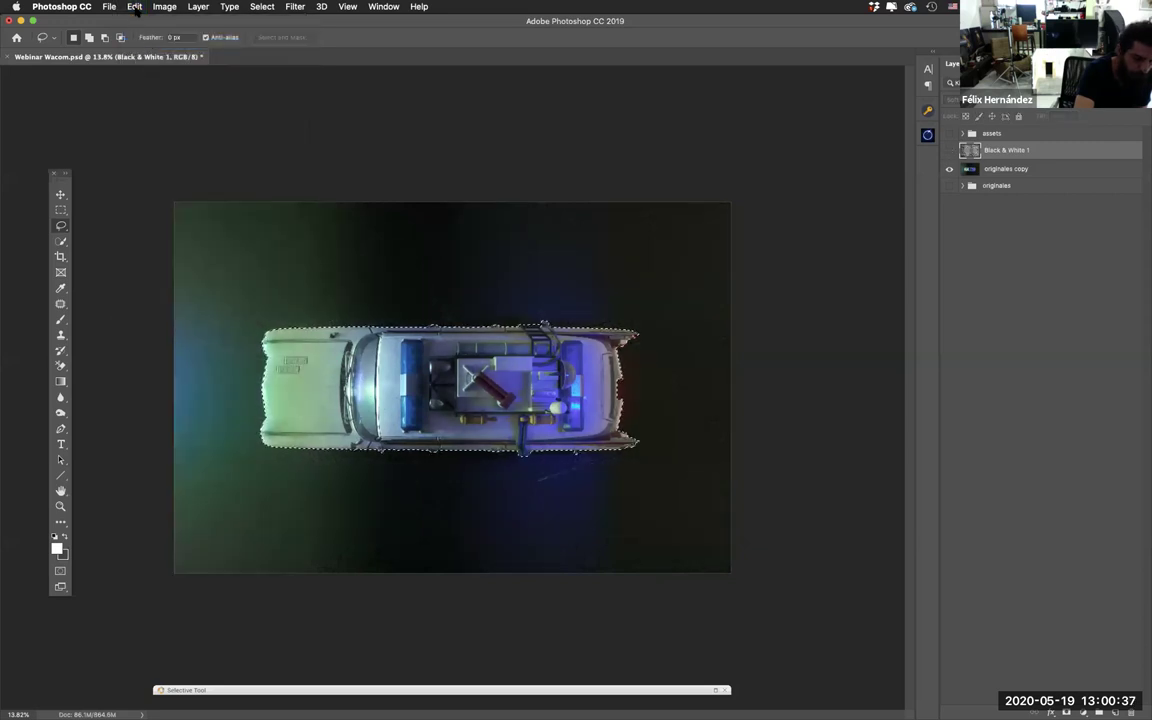
pyautogui.click(136, 7)
pyautogui.click(140, 43)
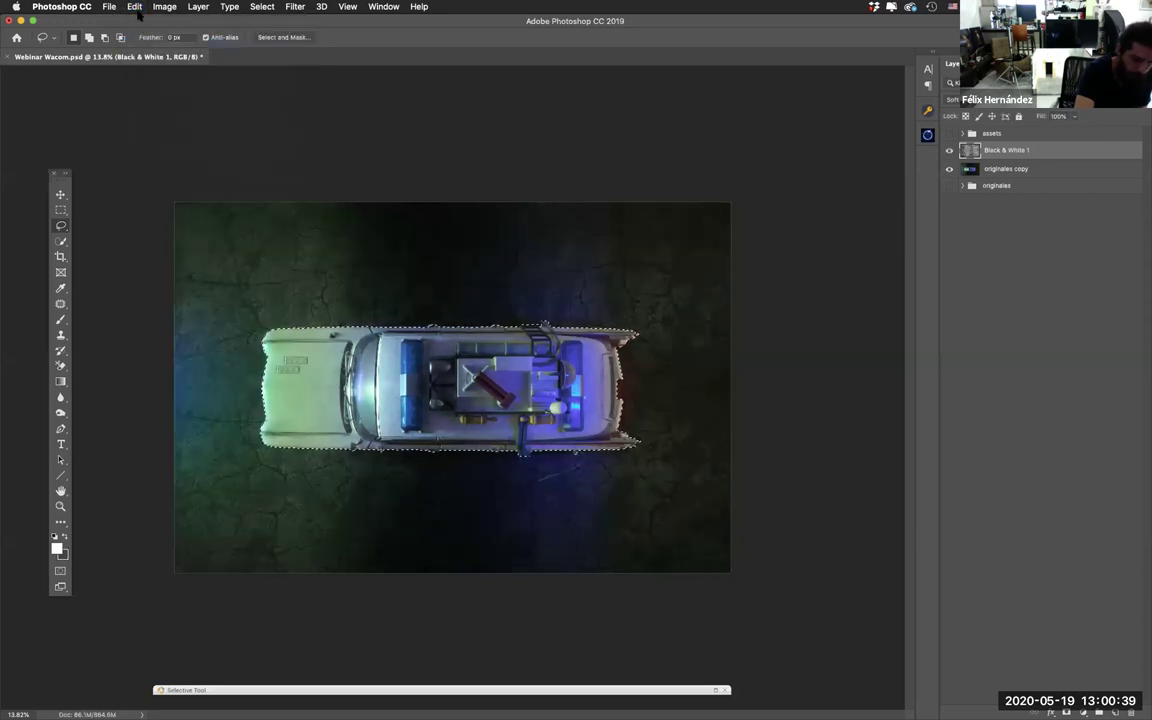
pyautogui.click(135, 7)
pyautogui.click(147, 43)
pyautogui.click(135, 7)
pyautogui.click(147, 44)
pyautogui.click(136, 7)
pyautogui.click(139, 8)
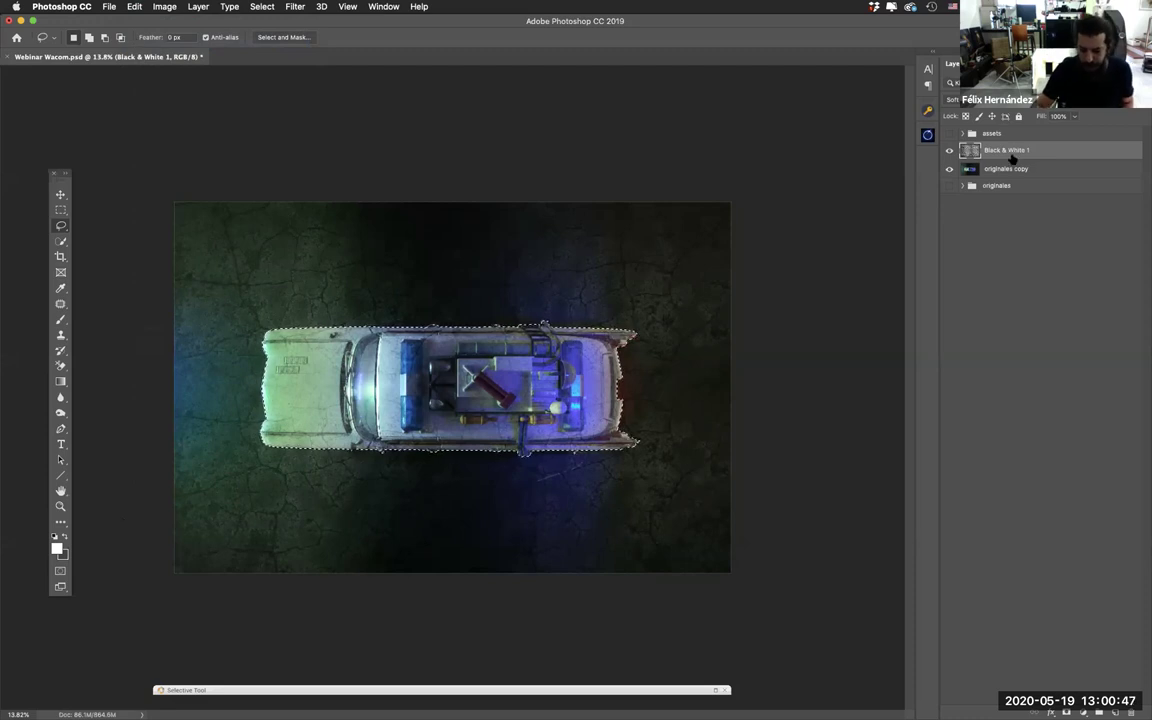
# Step: Add a new layer above Black & White 1 and fill the car selection with black (000000)
pyautogui.click(1115, 712)
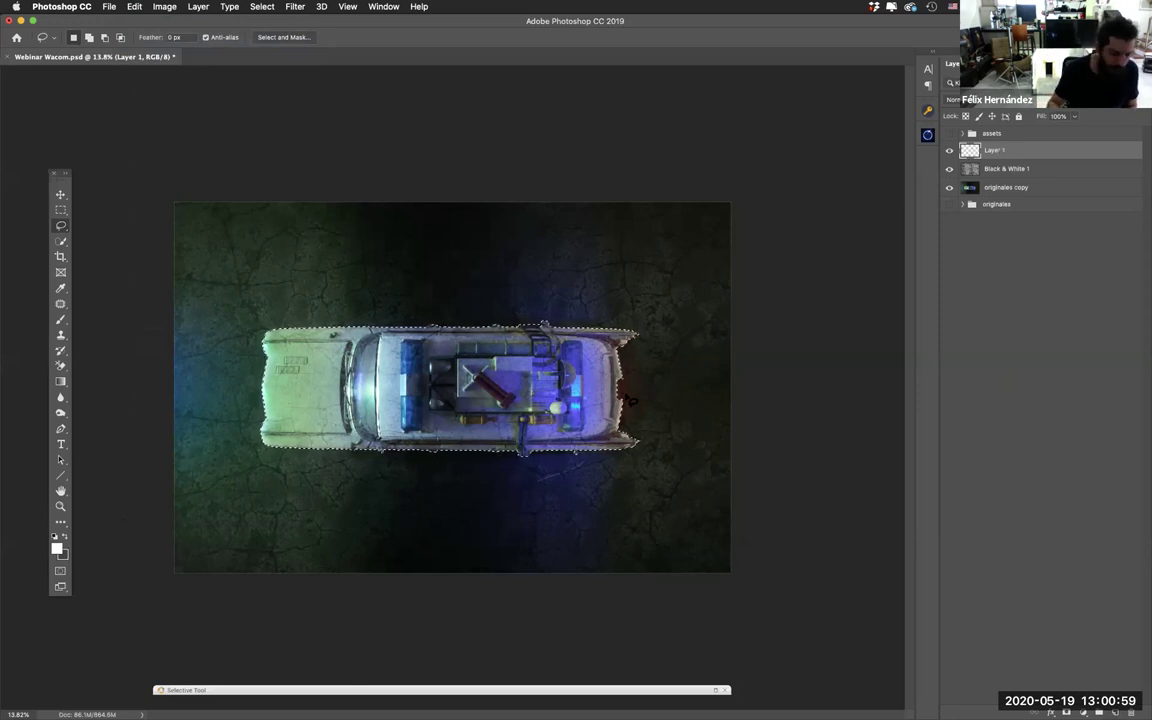
pyautogui.click(56, 544)
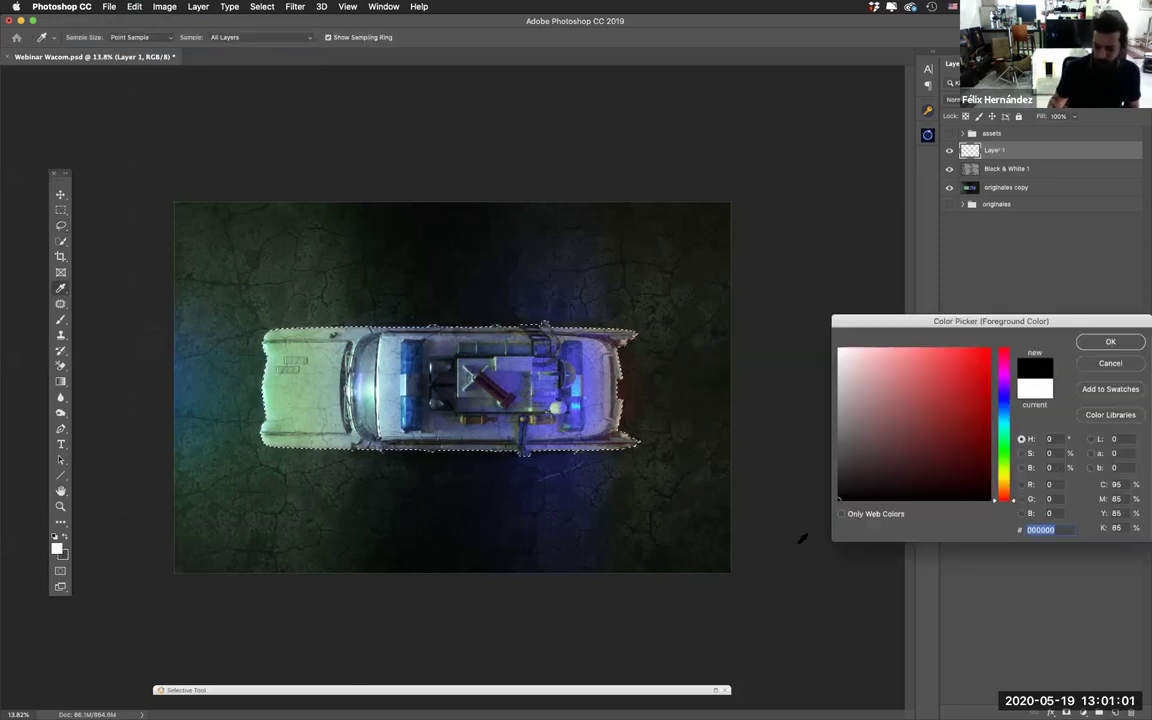
pyautogui.click(1078, 350)
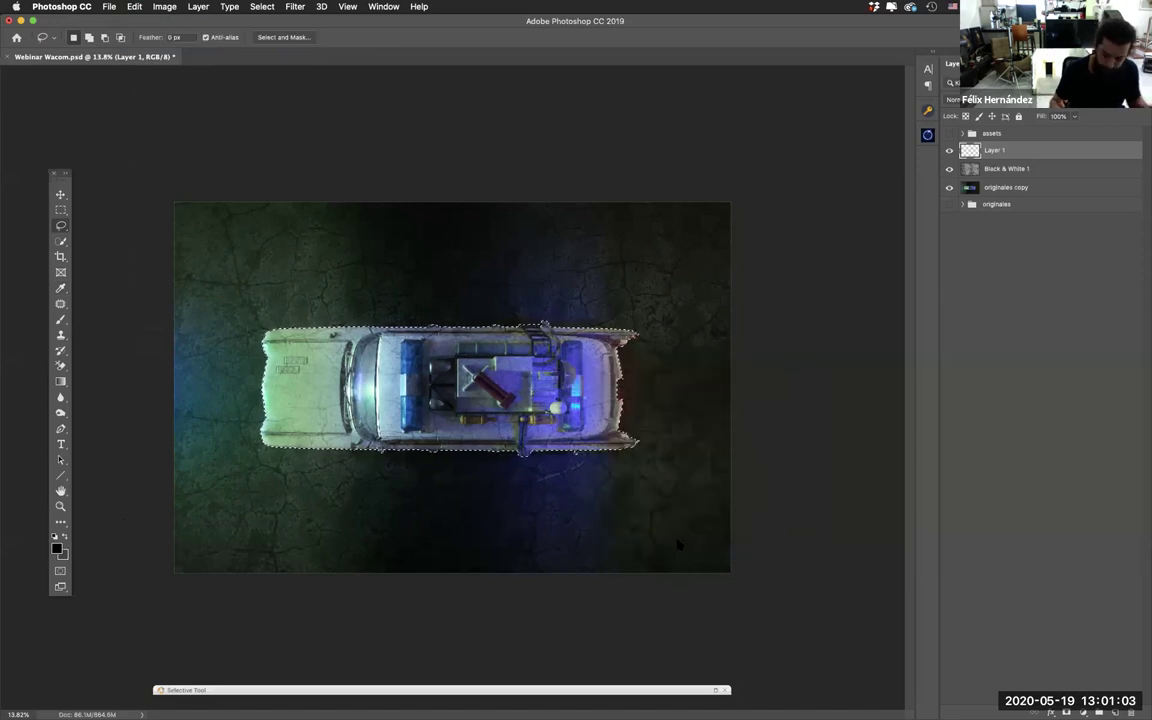
pyautogui.hotkey('alt', 'BackSpace')
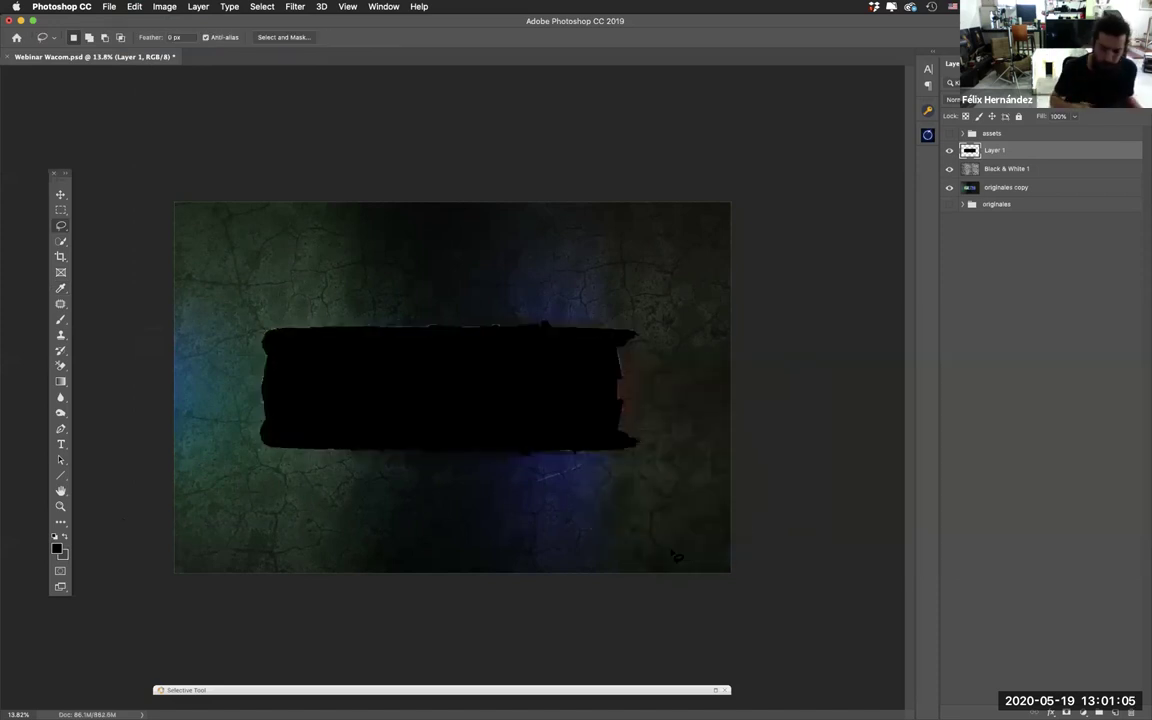
# Step: Hide the black car silhouette layer and load its shape as a selection
pyautogui.click(949, 150)
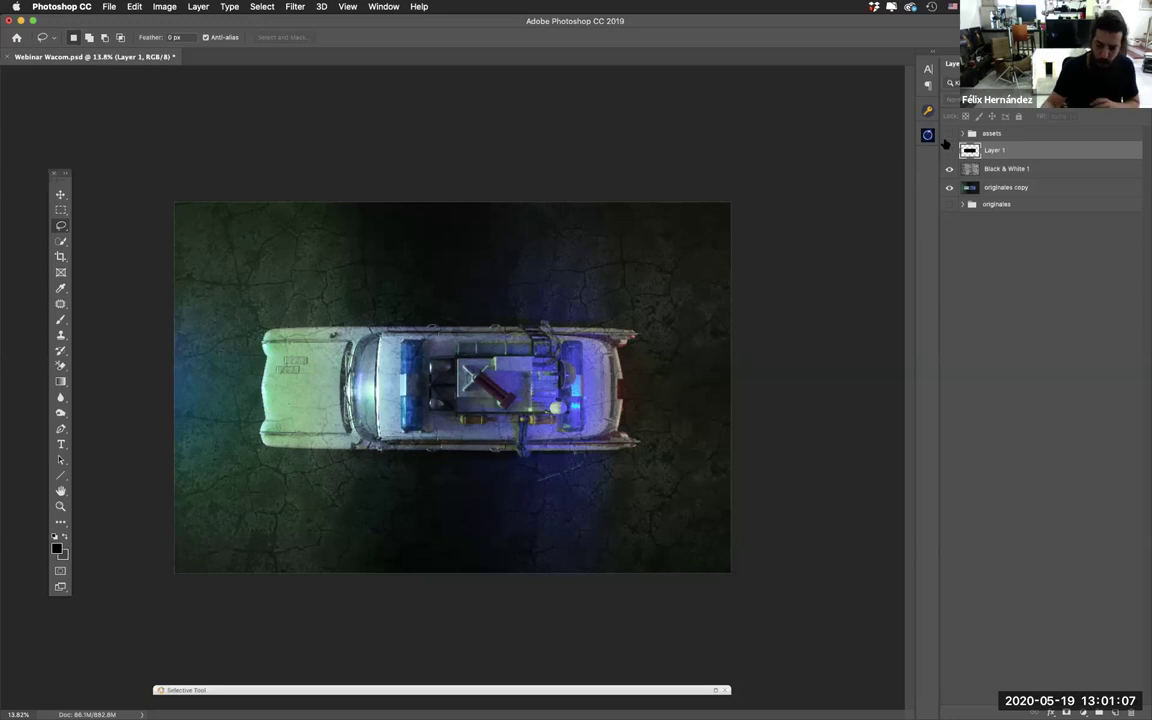
pyautogui.click(949, 150)
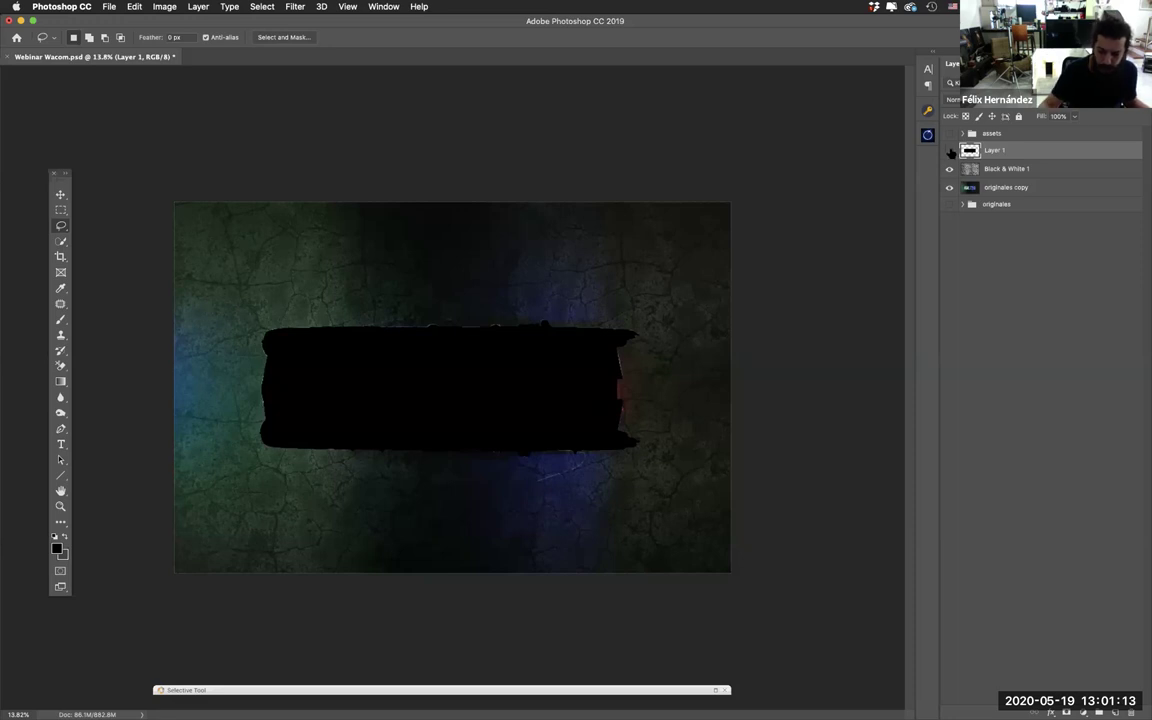
pyautogui.click(949, 151)
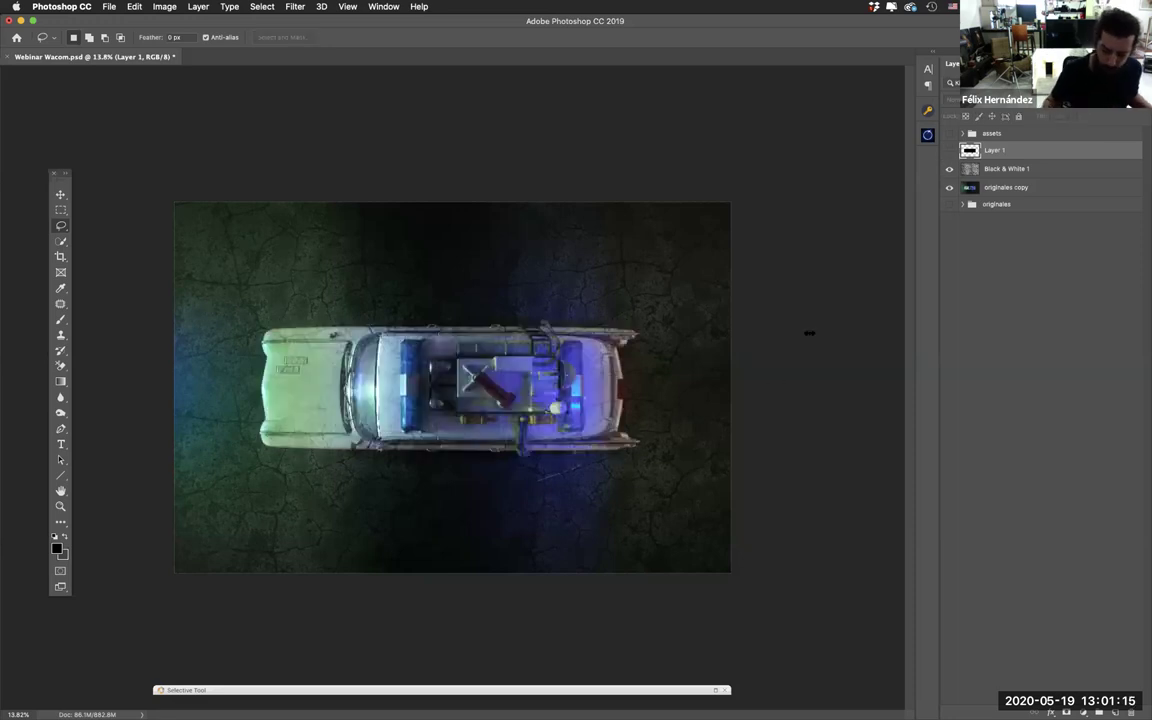
pyautogui.keyDown('super'); pyautogui.click(968, 151); pyautogui.keyUp('super')
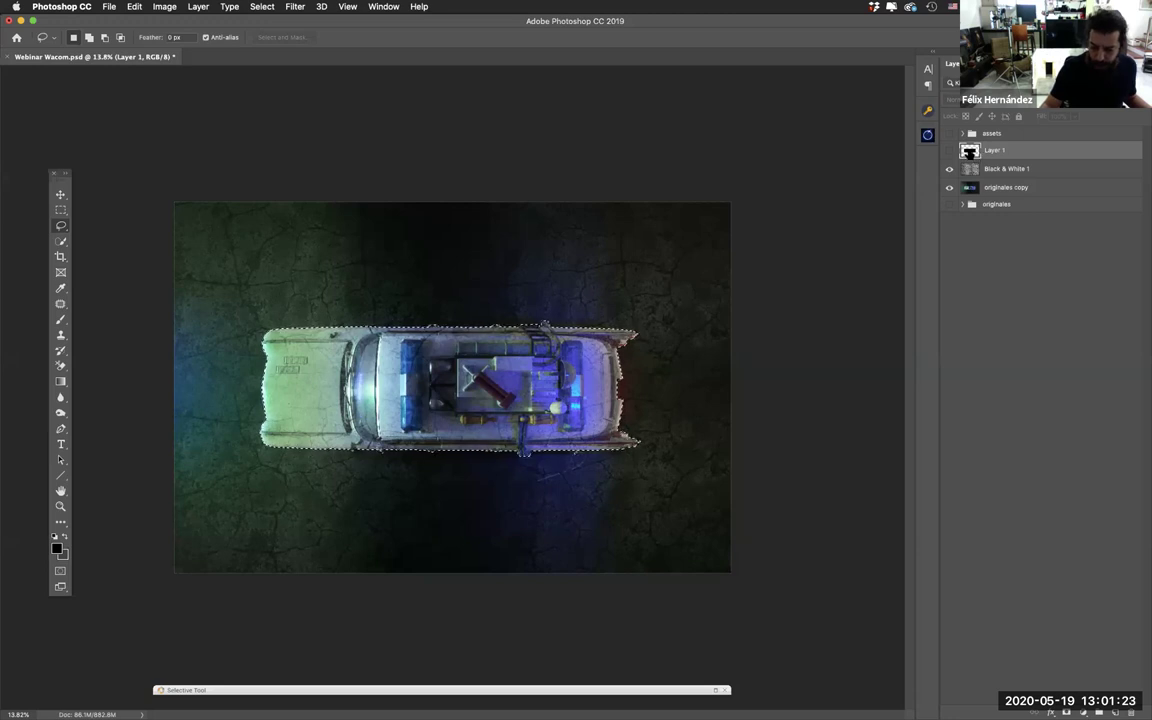
# Step: Show Layer 1, load its car silhouette as a selection again, hide the layer and clear the selection
pyautogui.press('super+comma')
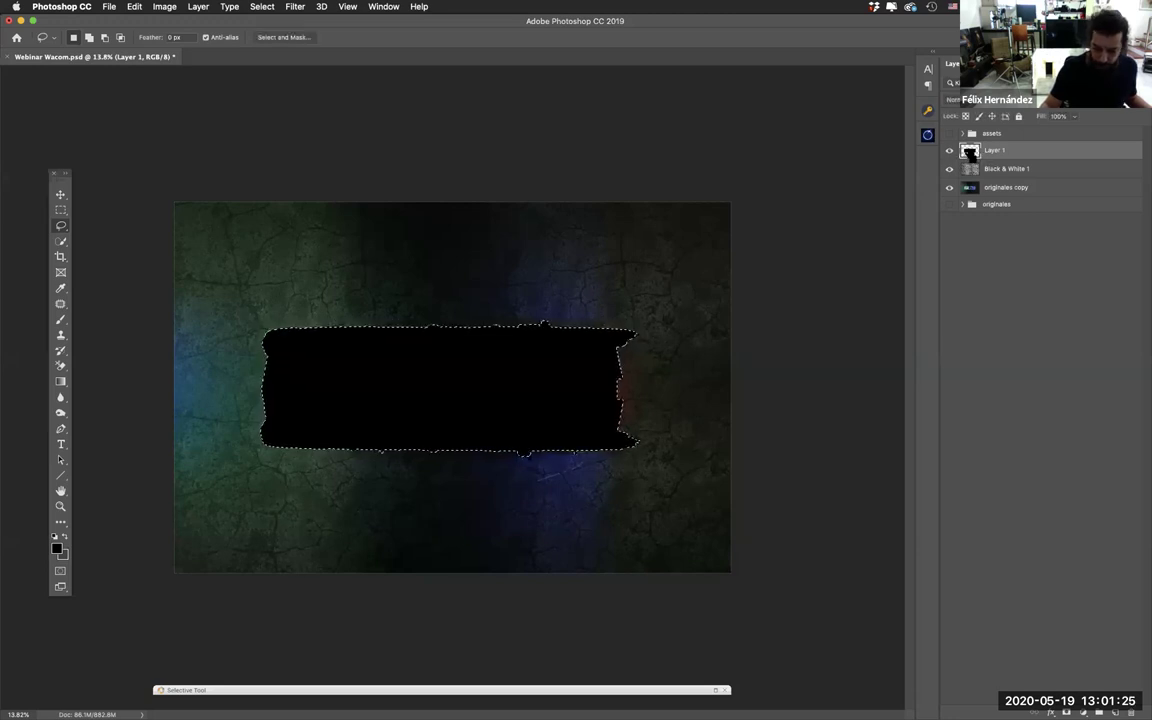
pyautogui.press('super+d')
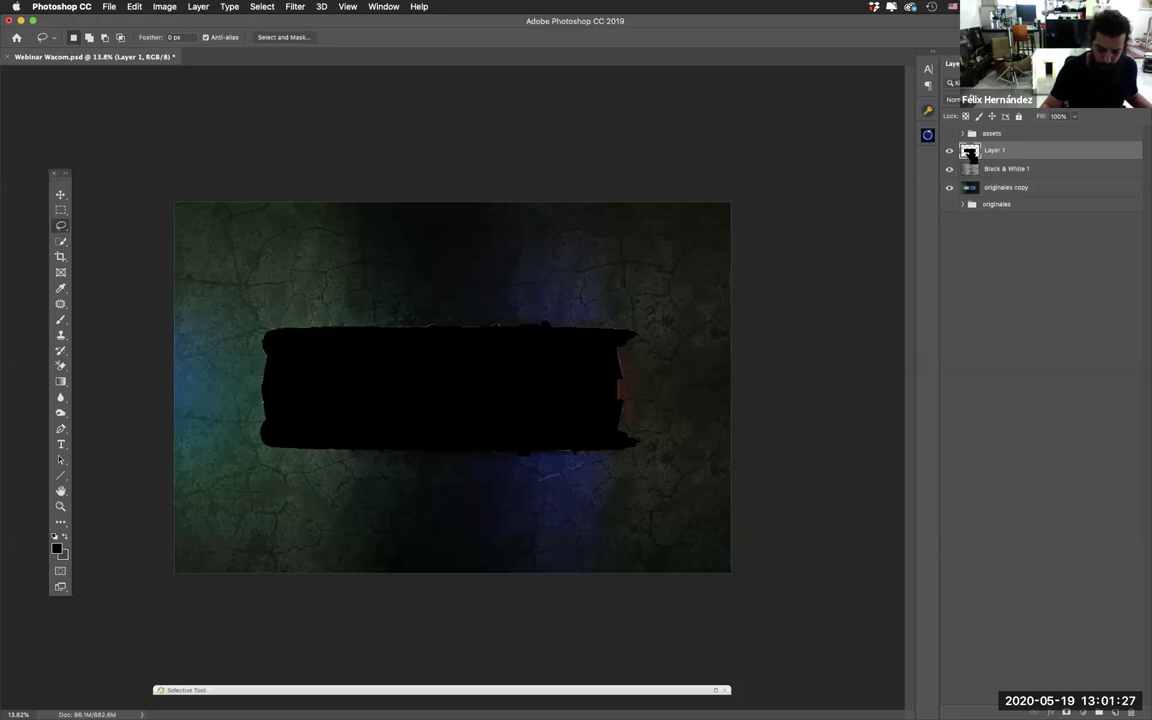
pyautogui.keyDown('super'); pyautogui.click(970, 151); pyautogui.keyUp('super')
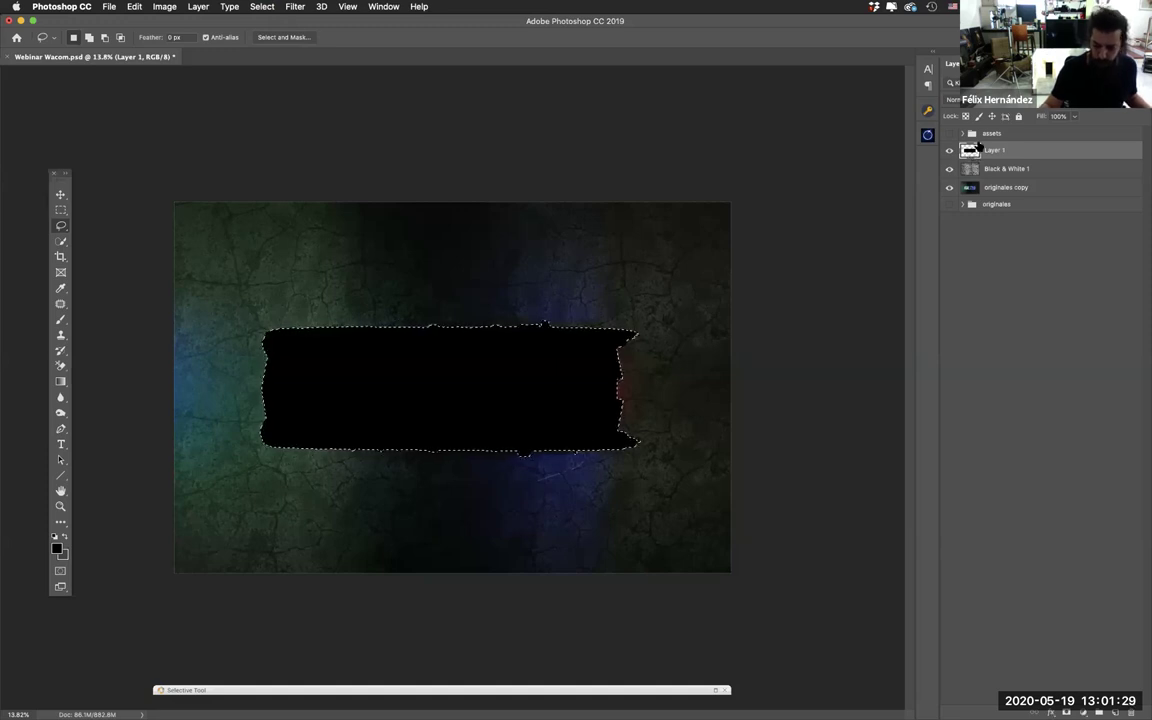
pyautogui.click(949, 150)
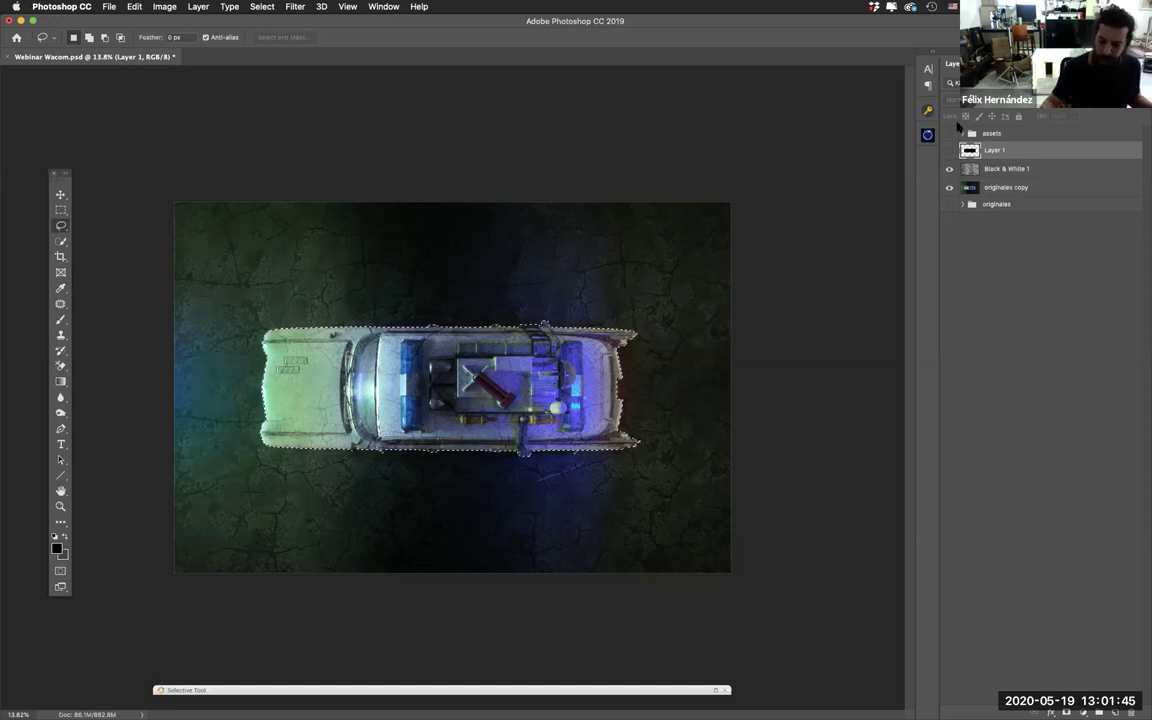
pyautogui.press('super+d')
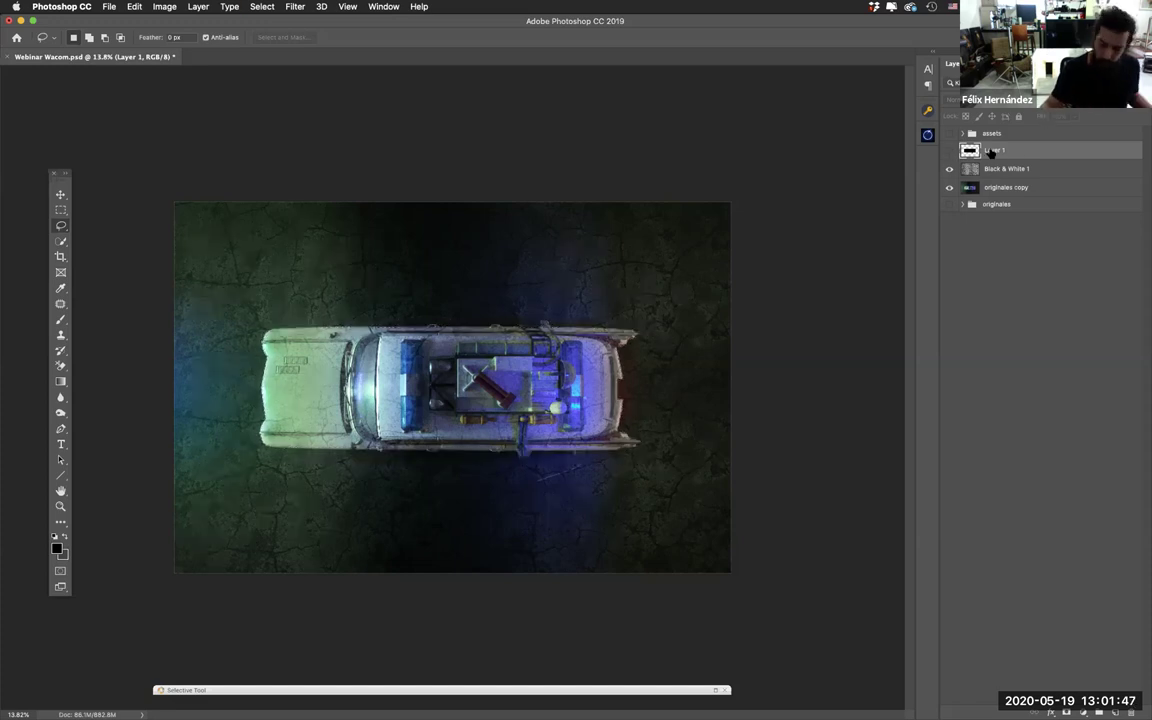
# Step: Add a white layer mask to the Black & White 1 layer
pyautogui.click(990, 168)
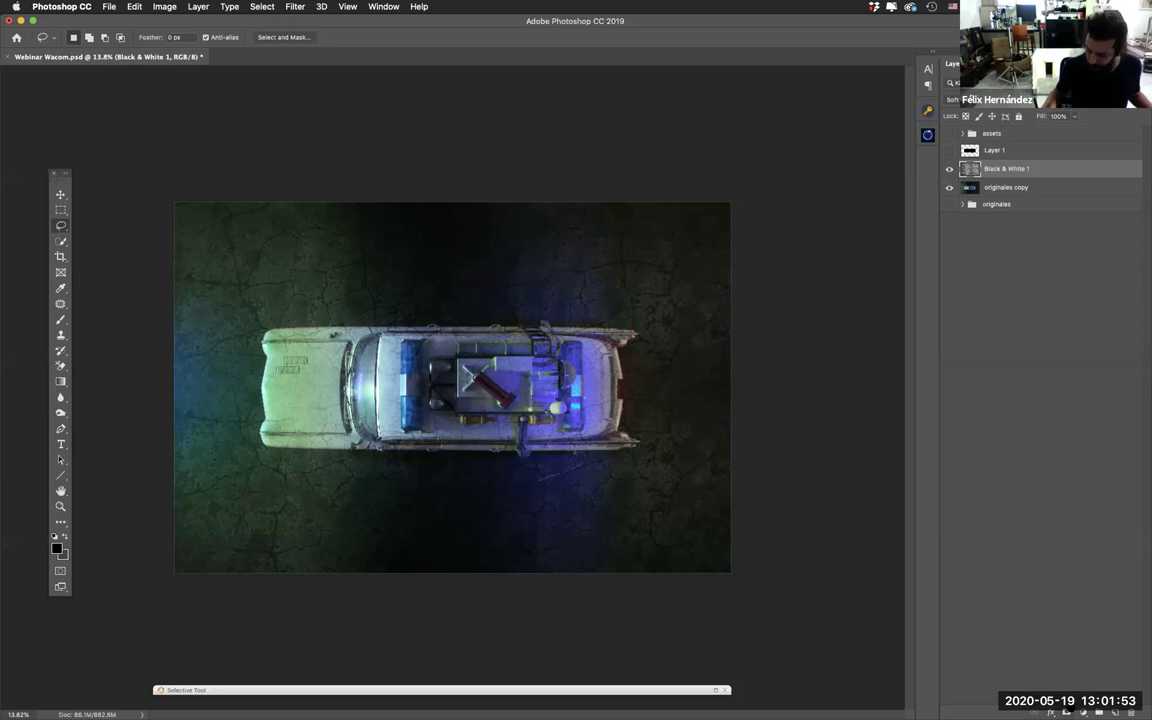
pyautogui.hotkey('ctrl', 'shift', 'm')
pyautogui.hotkey('ctrl', 'shift', 'm')
pyautogui.hotkey('ctrl', 'z')
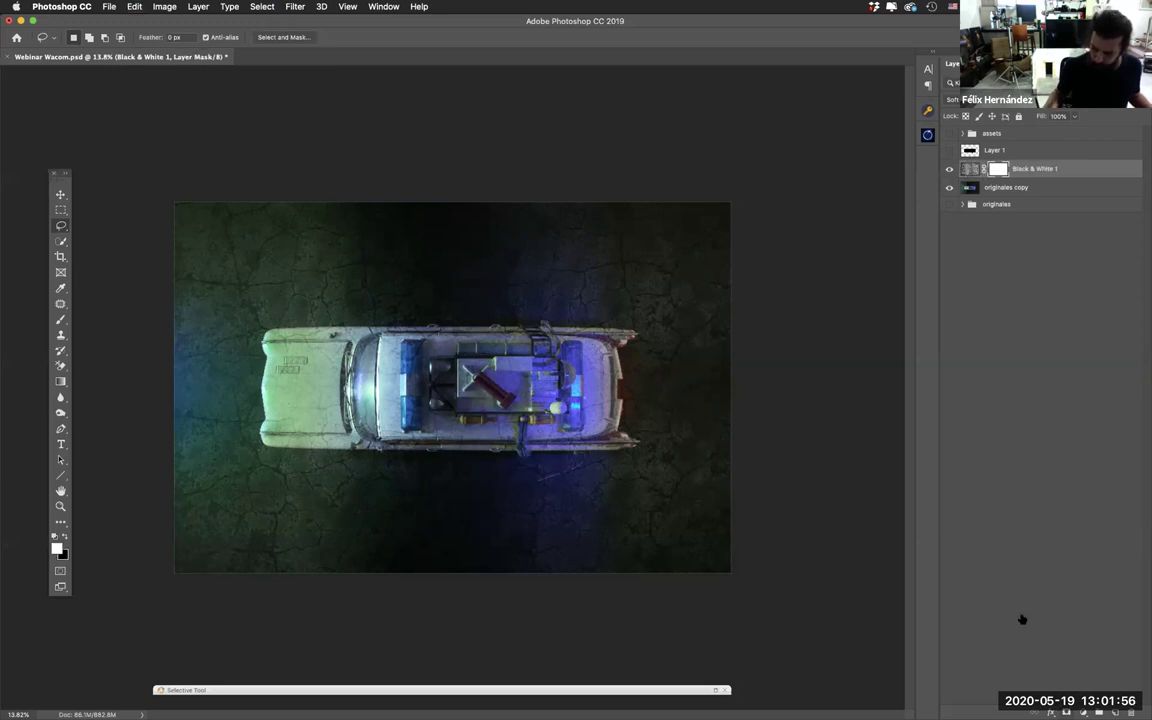
# Step: Load Layer 1's car shape as a selection, fill it with black on the Black & White 1 mask, and deselect
pyautogui.keyDown('ctrl'); pyautogui.click(969, 151); pyautogui.keyUp('ctrl')
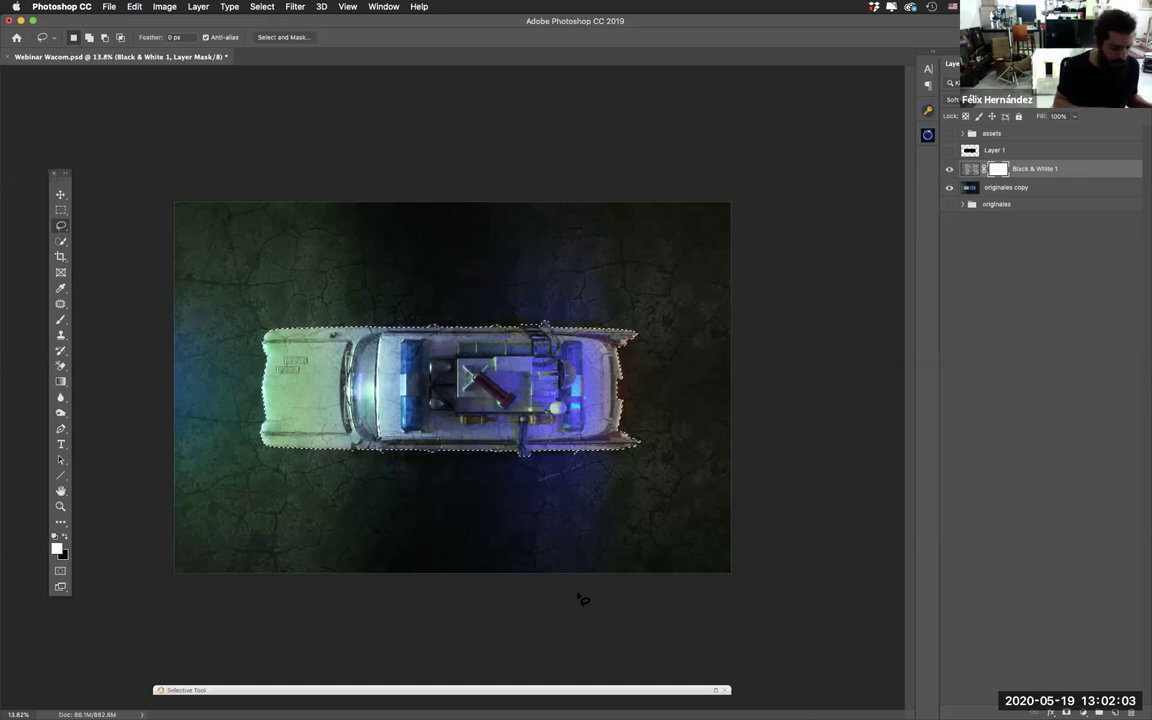
pyautogui.click(66, 541)
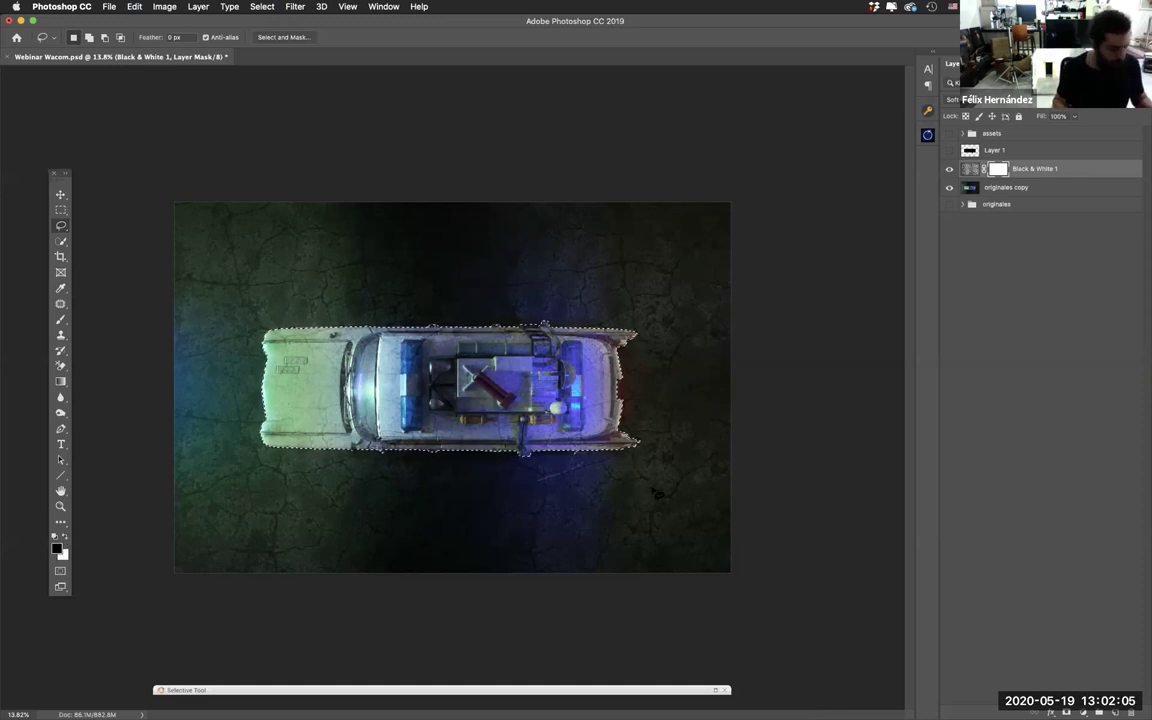
pyautogui.middleClick(655, 507)
pyautogui.click(658, 566)
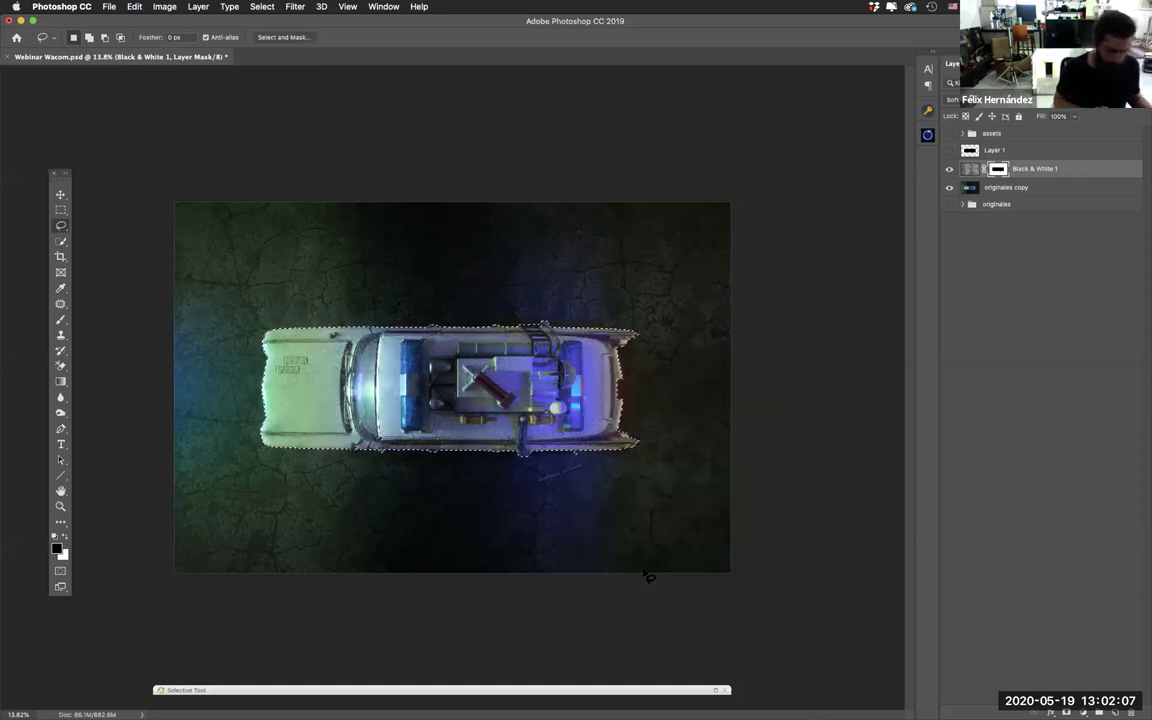
pyautogui.press('super+d')
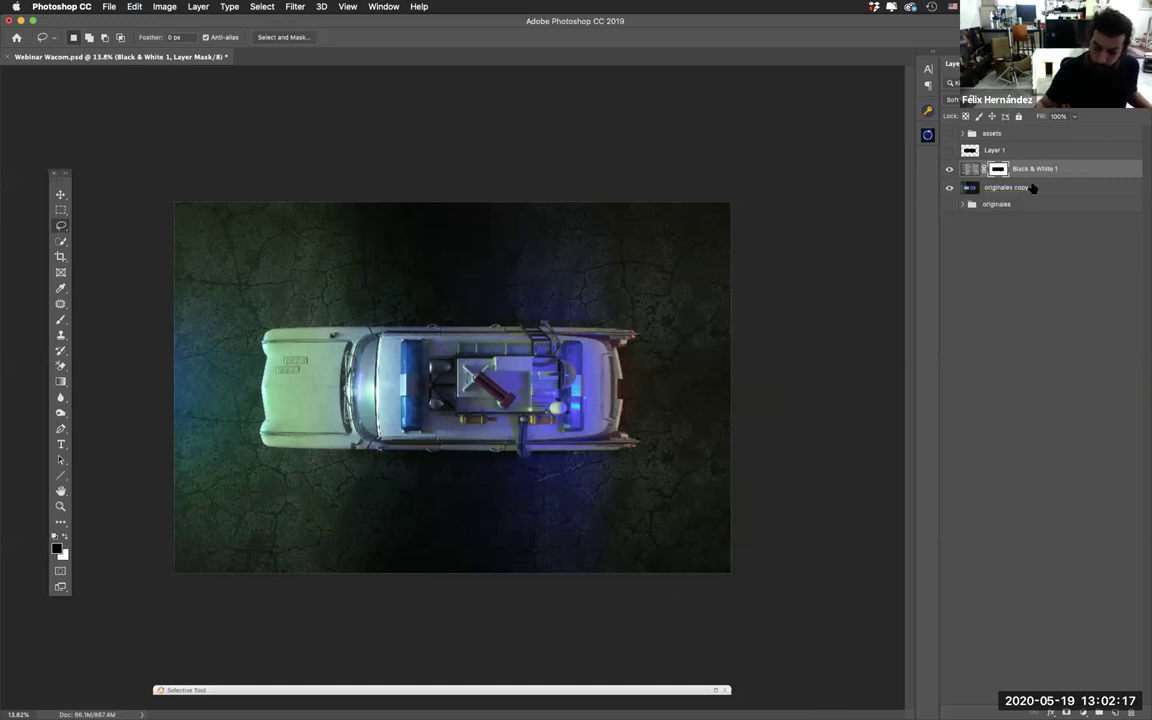
# Step: Duplicate the Black & White 1 layer and, with only the copy shown, delete the copy's layer mask
pyautogui.click(983, 187)
pyautogui.click(1055, 168)
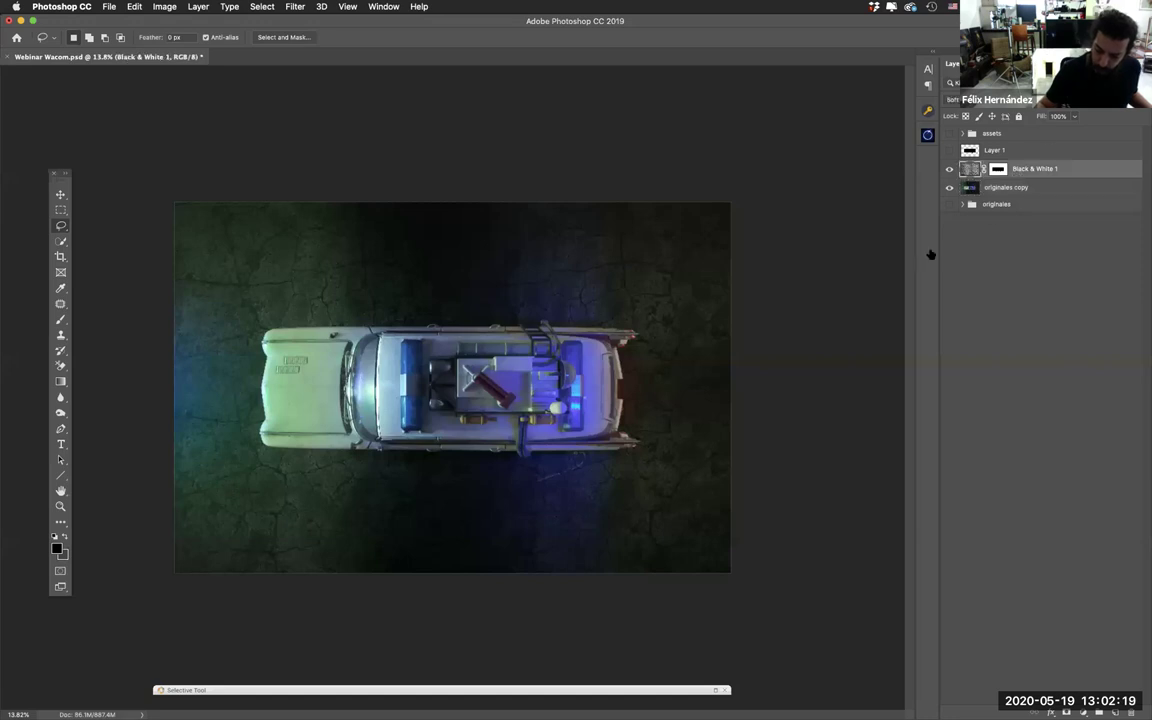
pyautogui.press('super+j')
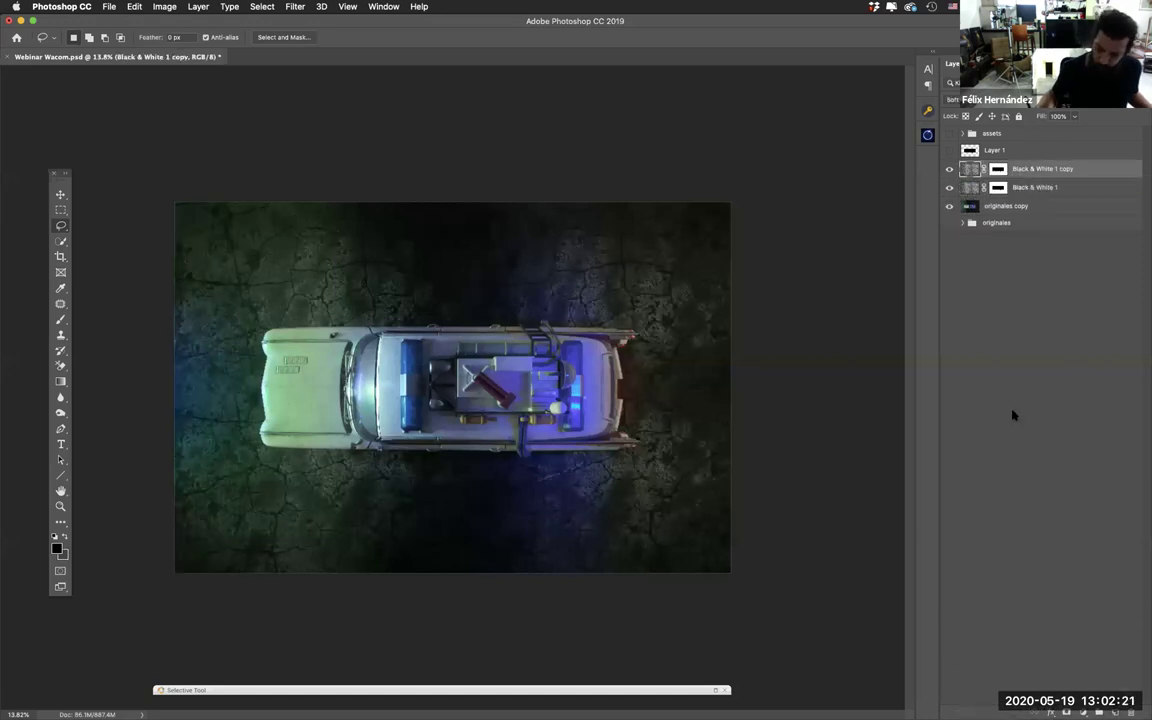
pyautogui.keyDown('alt'); pyautogui.click(949, 168); pyautogui.keyUp('alt')
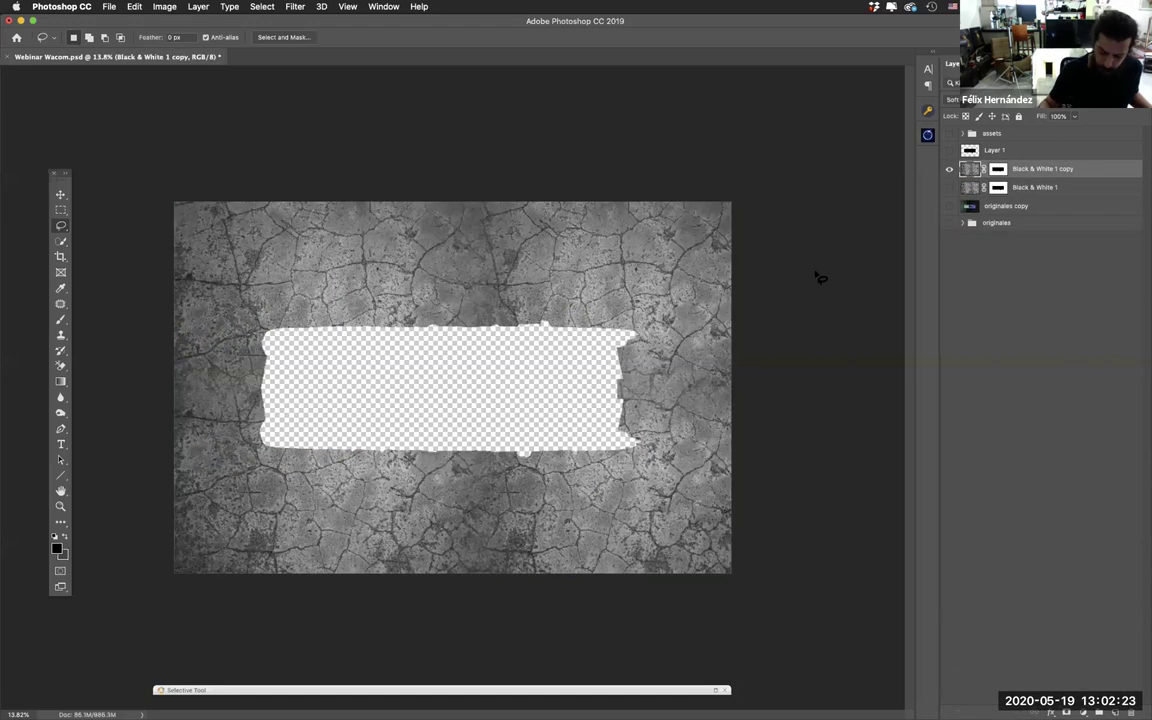
pyautogui.click(998, 168)
pyautogui.rightClick(1001, 168)
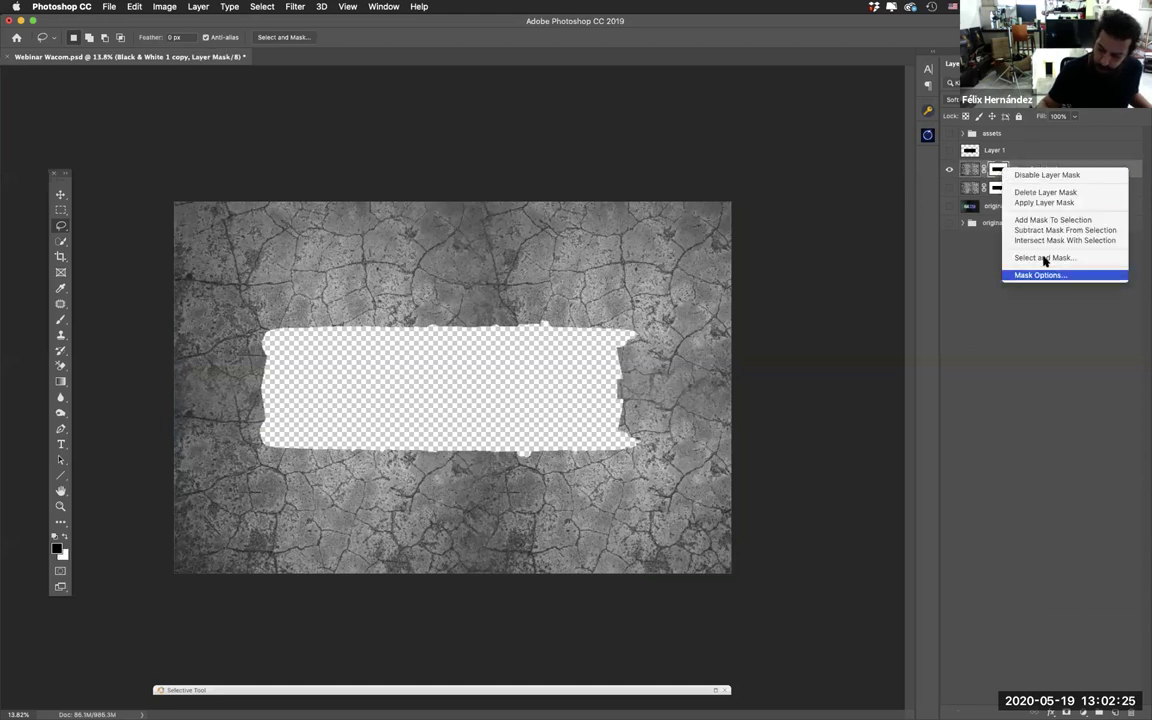
pyautogui.click(1045, 192)
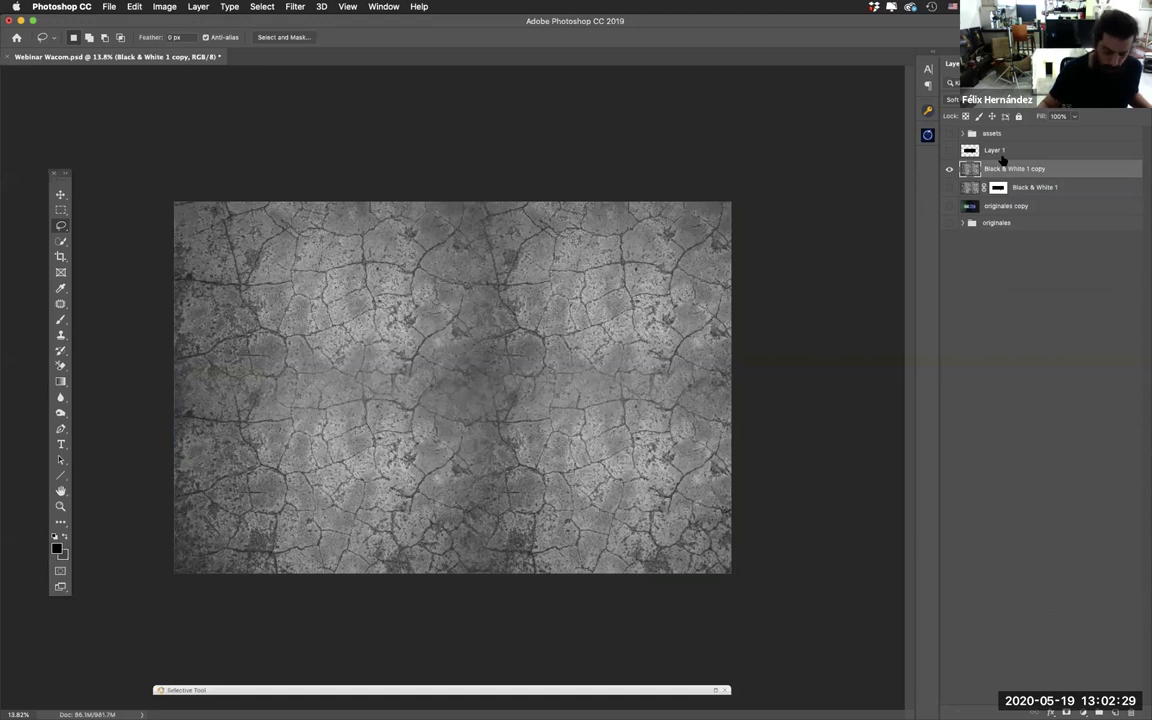
# Step: Apply a Gaussian Blur with a radius of 318.0 pixels to the Black & White 1 copy layer
pyautogui.click(295, 6)
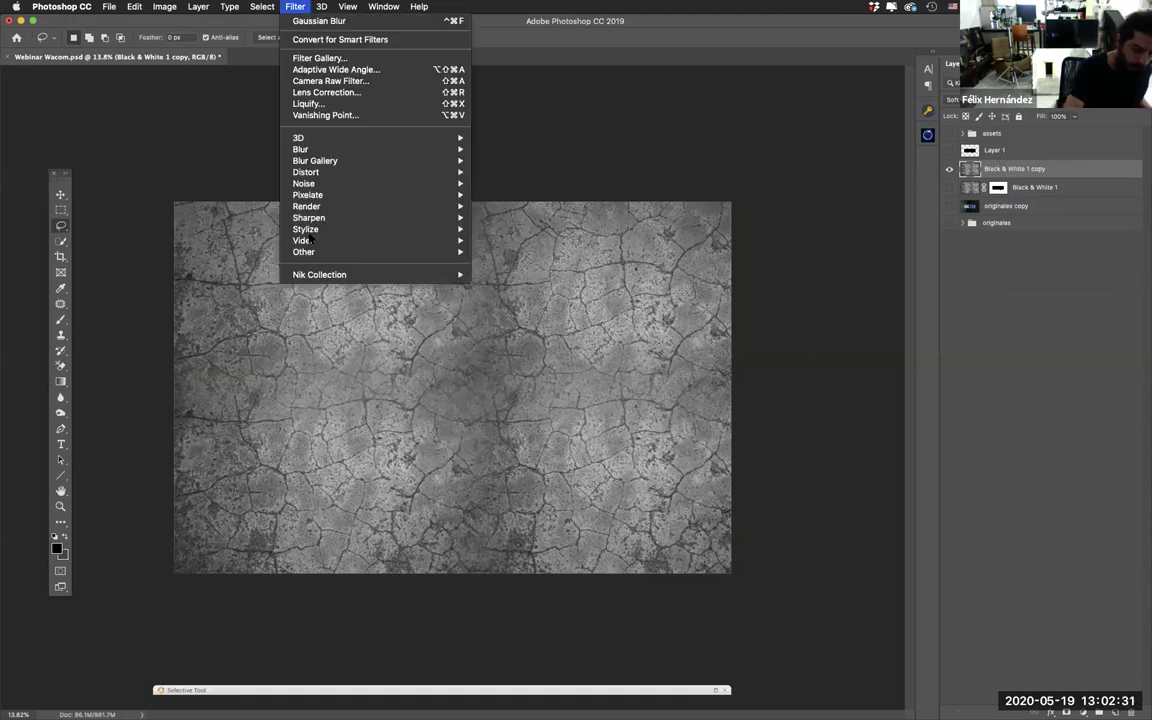
pyautogui.moveTo(330, 149)
pyautogui.click(532, 196)
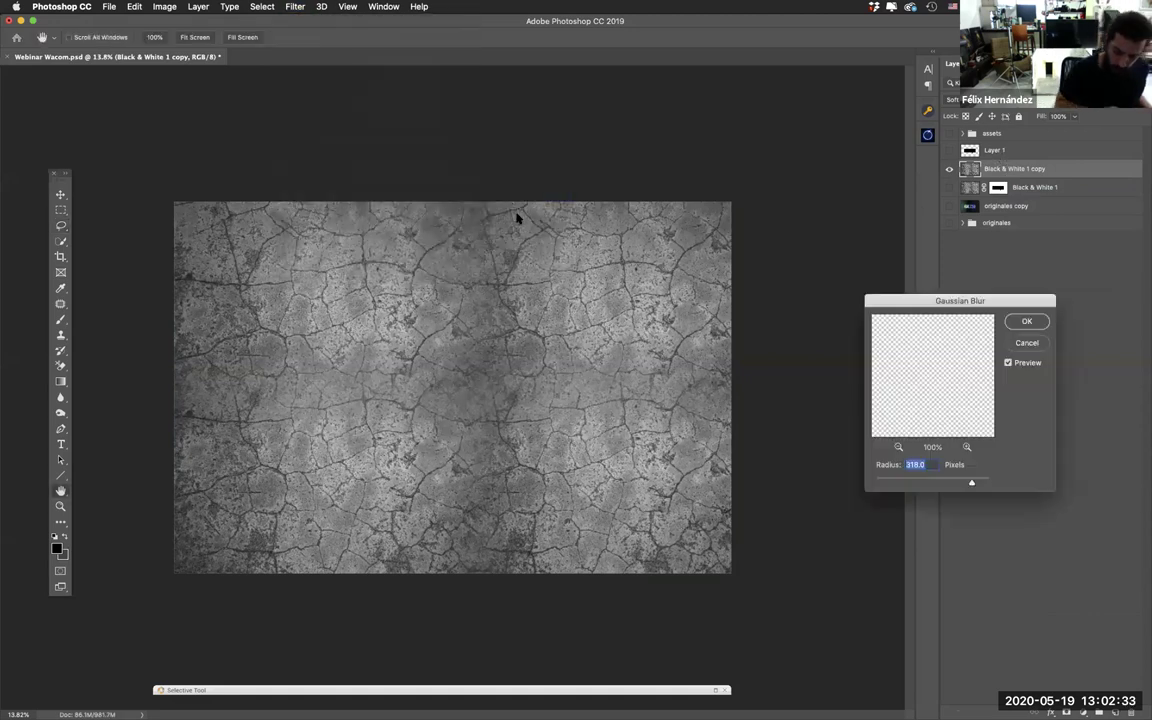
pyautogui.click(1027, 322)
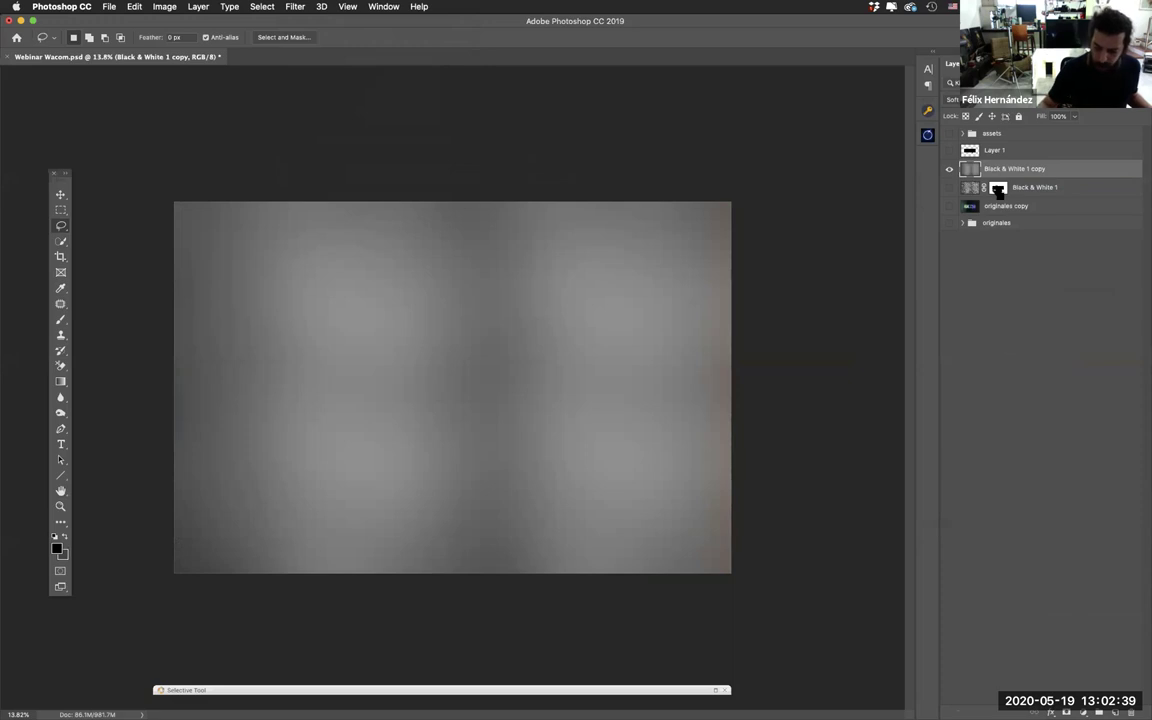
# Step: Mask the blurred copy to the car shape using Layer 1's silhouette and show the originales copy layer
pyautogui.keyDown('super'); pyautogui.click(969, 150); pyautogui.keyUp('super')
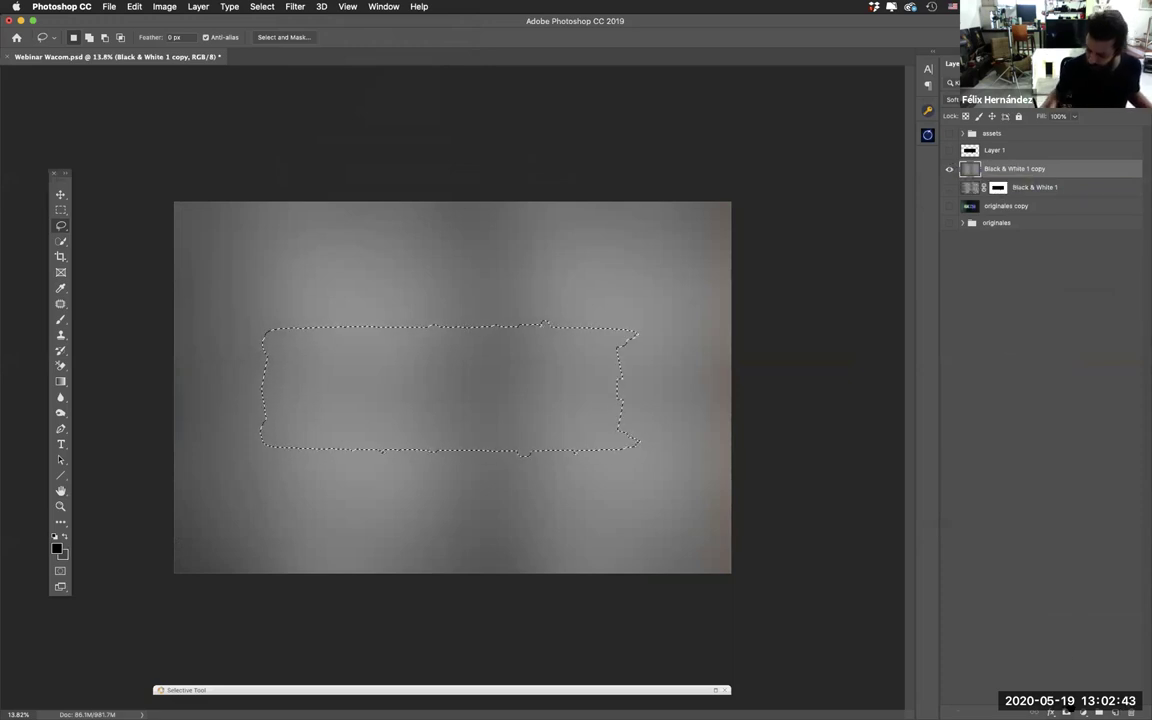
pyautogui.click(1084, 712)
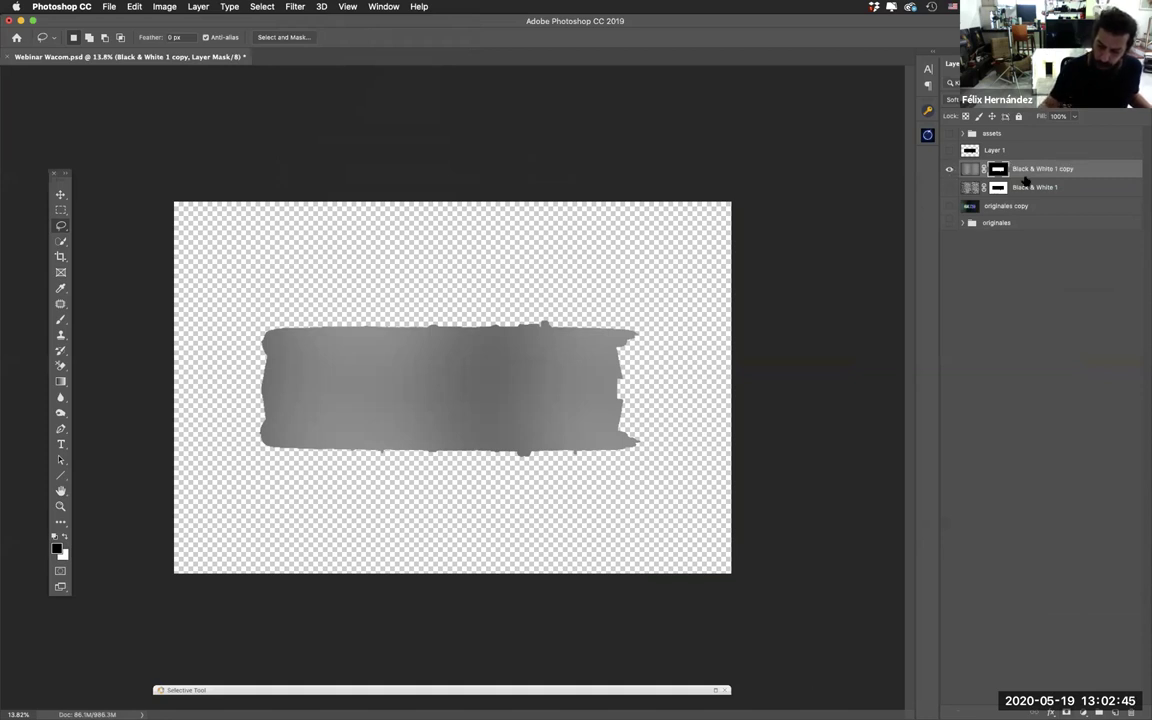
pyautogui.click(949, 205)
pyautogui.click(970, 168)
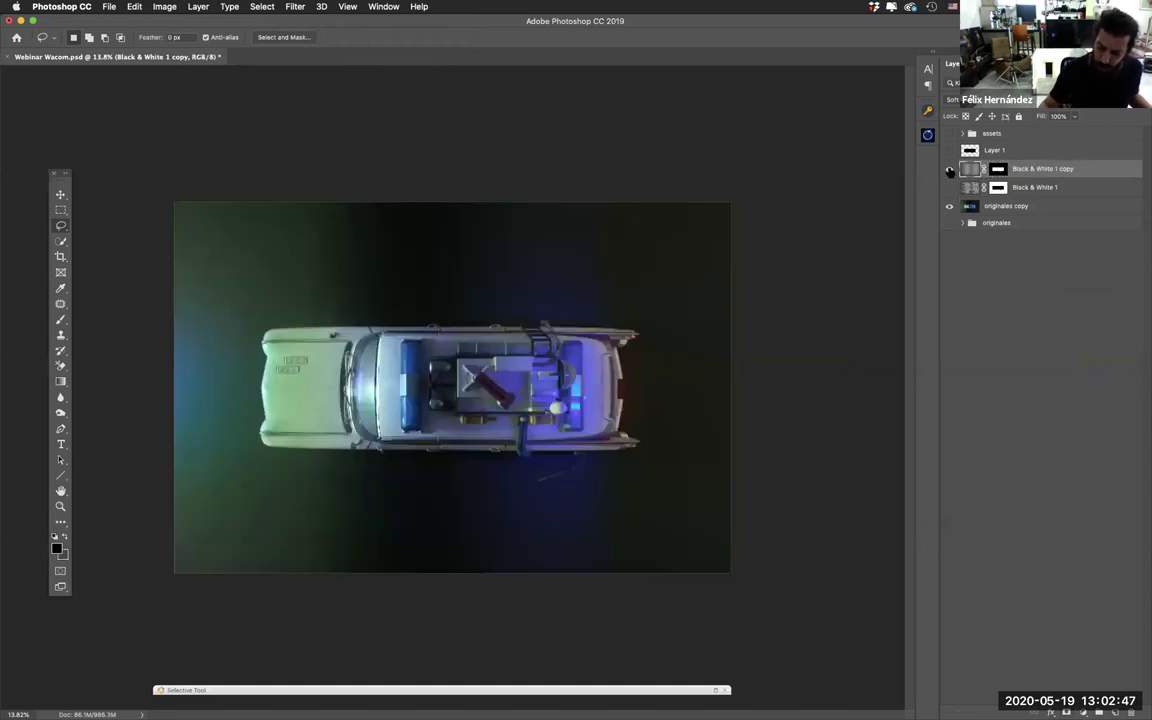
# Step: Keep the blurred copy's blend mode on Soft Light and show both Black & White texture layers over the car
pyautogui.click(965, 99)
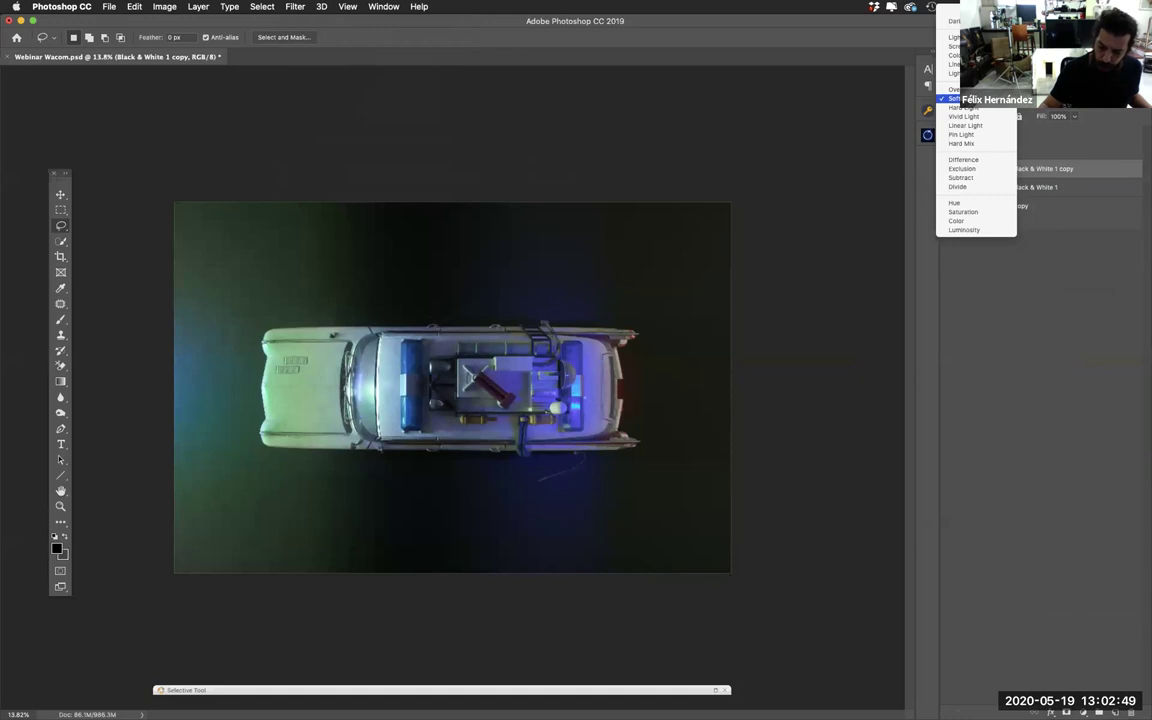
pyautogui.click(968, 89)
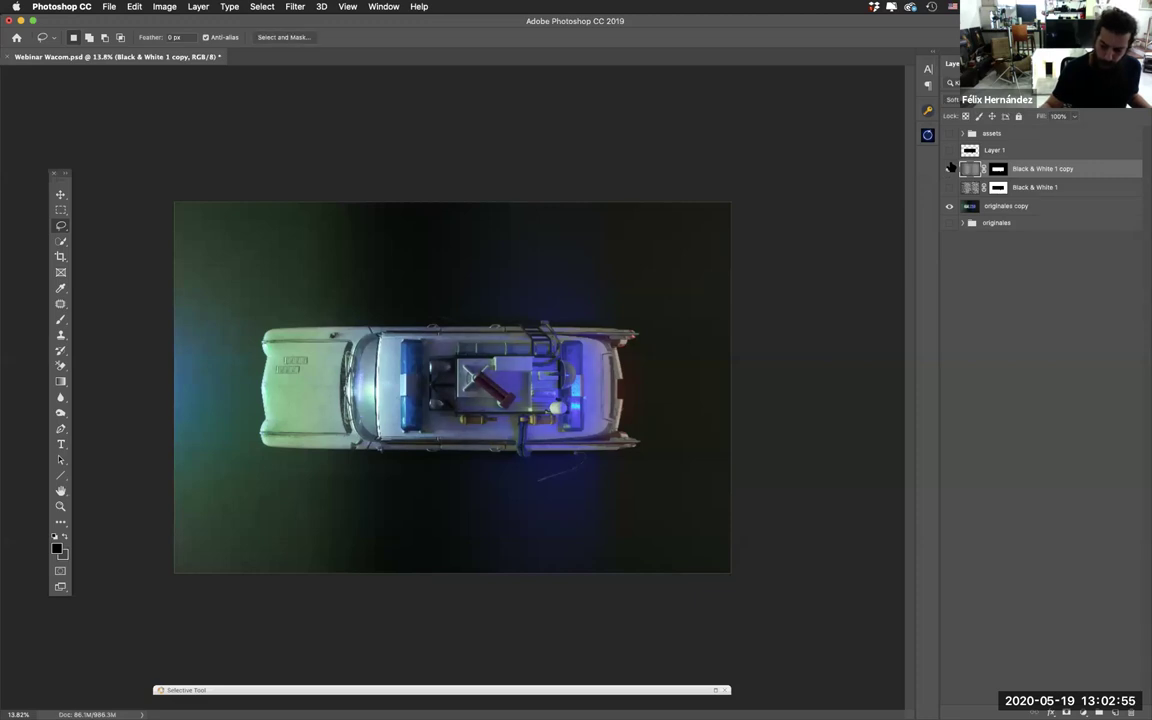
pyautogui.moveTo(950, 168); pyautogui.dragTo(950, 187)
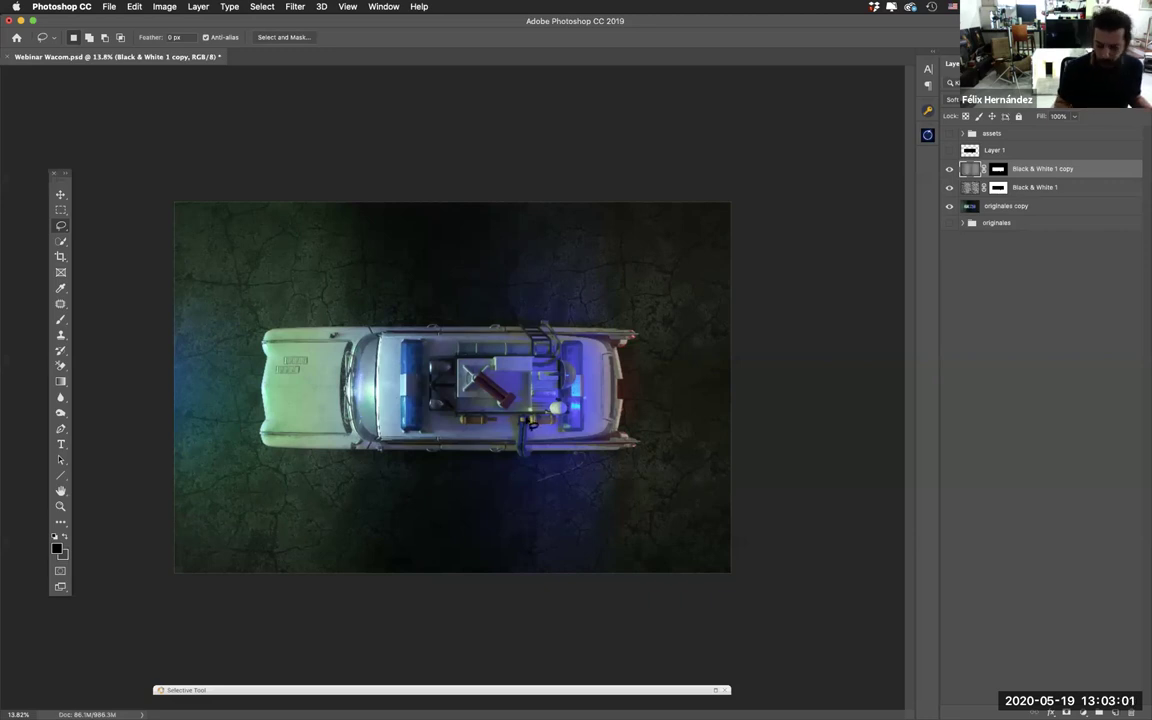
# Step: Select the Black & White 1 layer mask and hide the Black & White 1 copy layer
pyautogui.scroll(3, 615, 420)
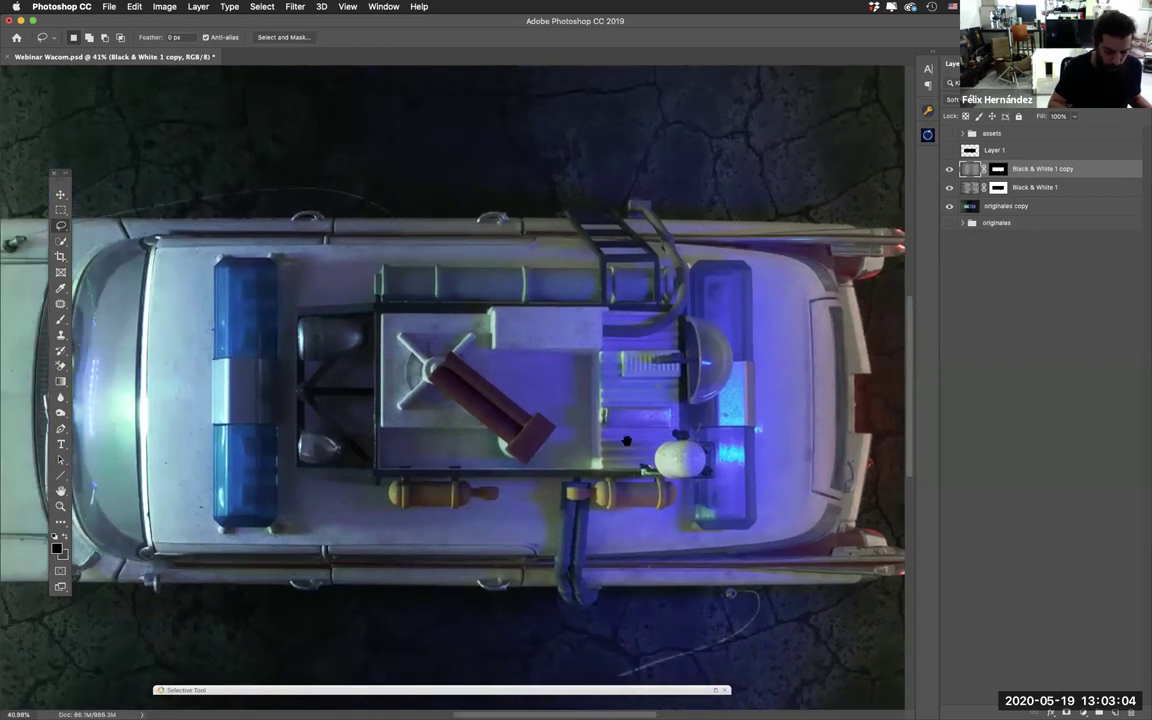
pyautogui.moveTo(627, 440); pyautogui.dragTo(1100, 470)
pyautogui.click(998, 169)
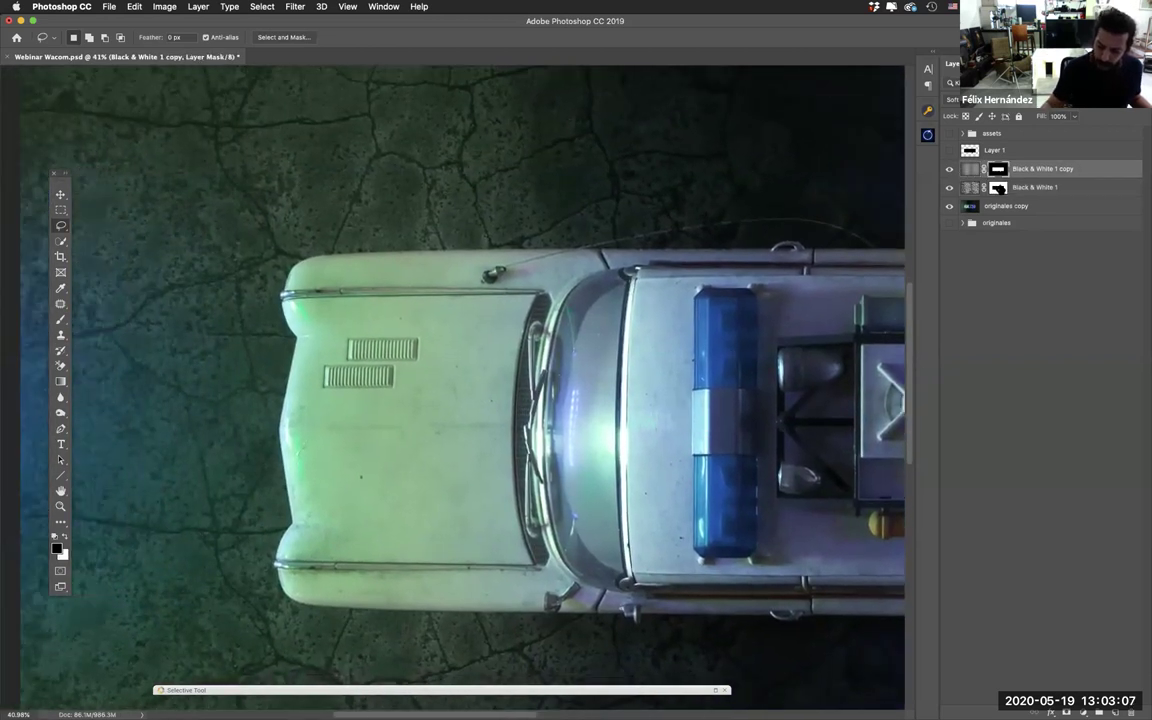
pyautogui.click(998, 187)
pyautogui.click(949, 169)
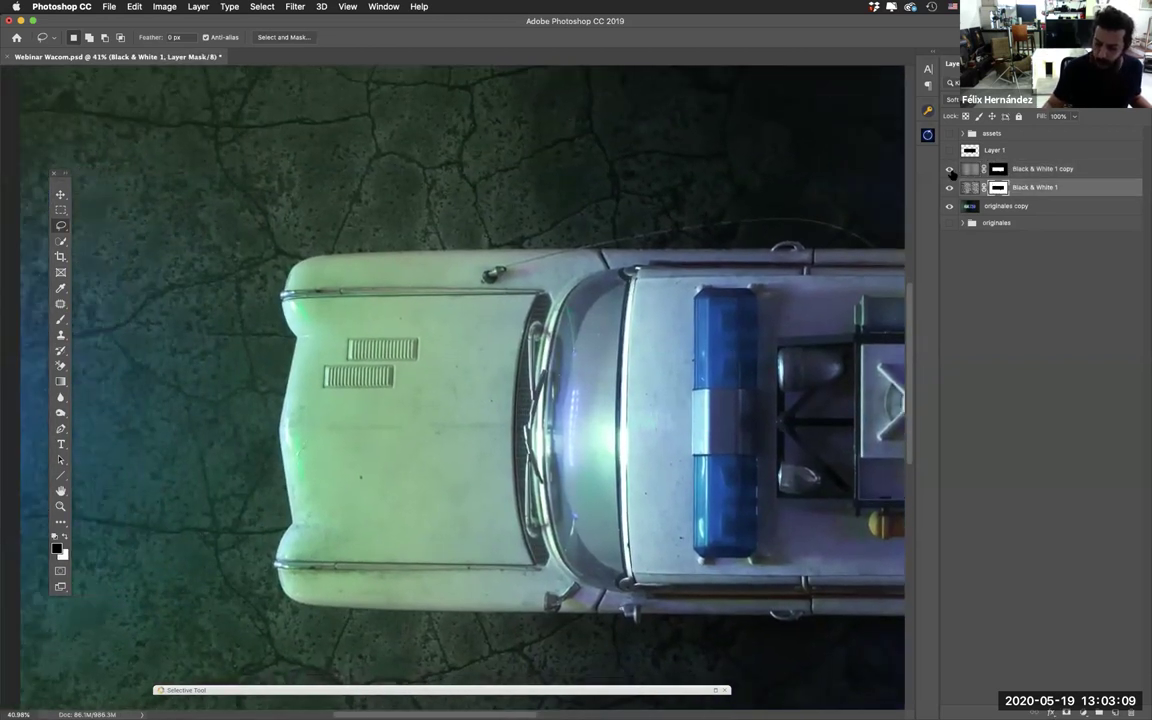
# Step: Examine the car's upper edge up close, repeatedly hiding and reshowing Black & White 1 to compare the mask boundary
pyautogui.scroll(5, 551, 309)
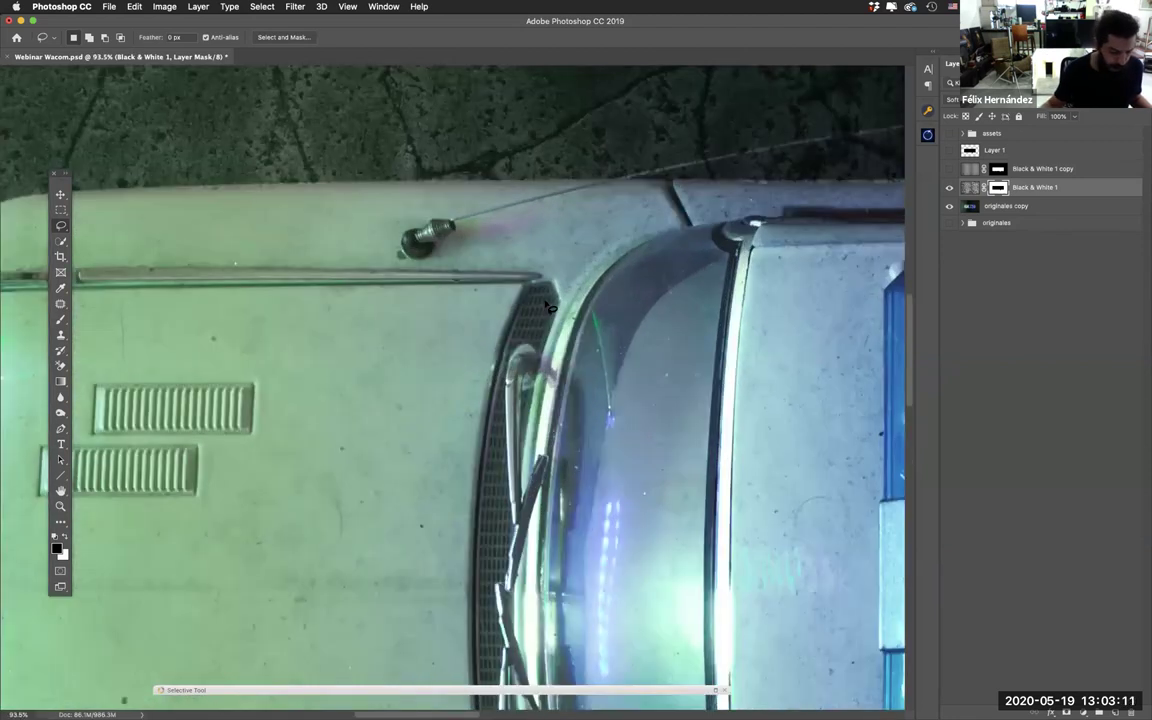
pyautogui.moveTo(396, 421); pyautogui.dragTo(627, 554)
pyautogui.scroll(5, 627, 554)
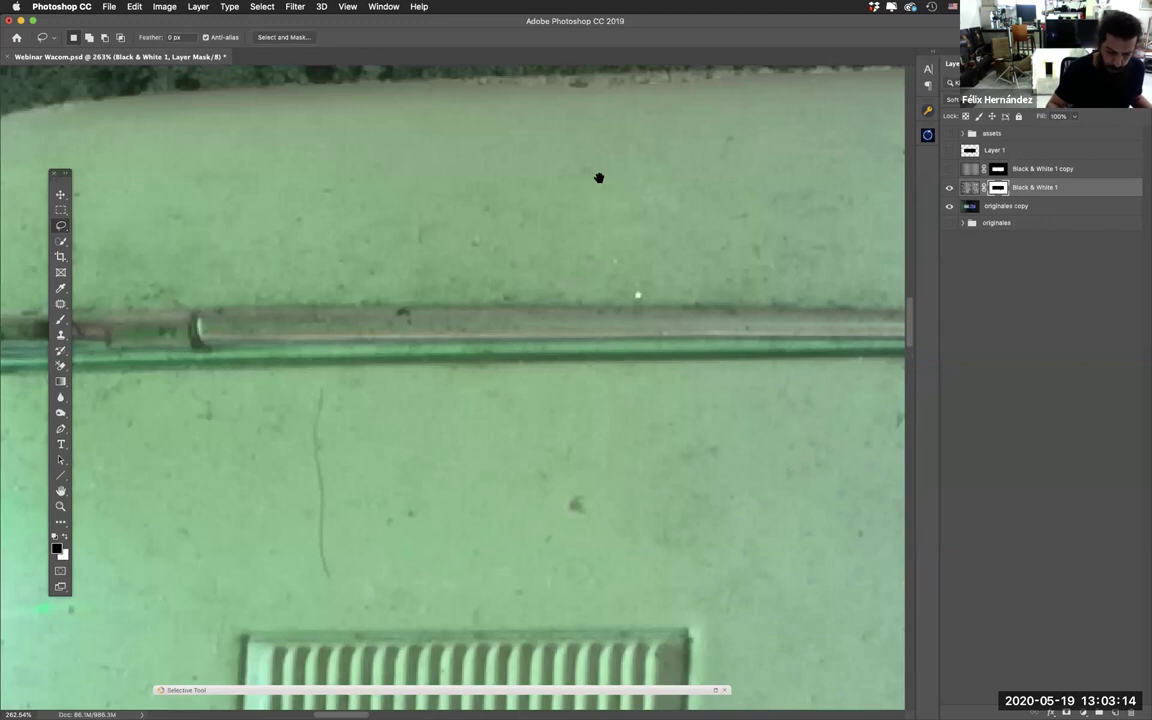
pyautogui.moveTo(599, 178); pyautogui.dragTo(460, 455)
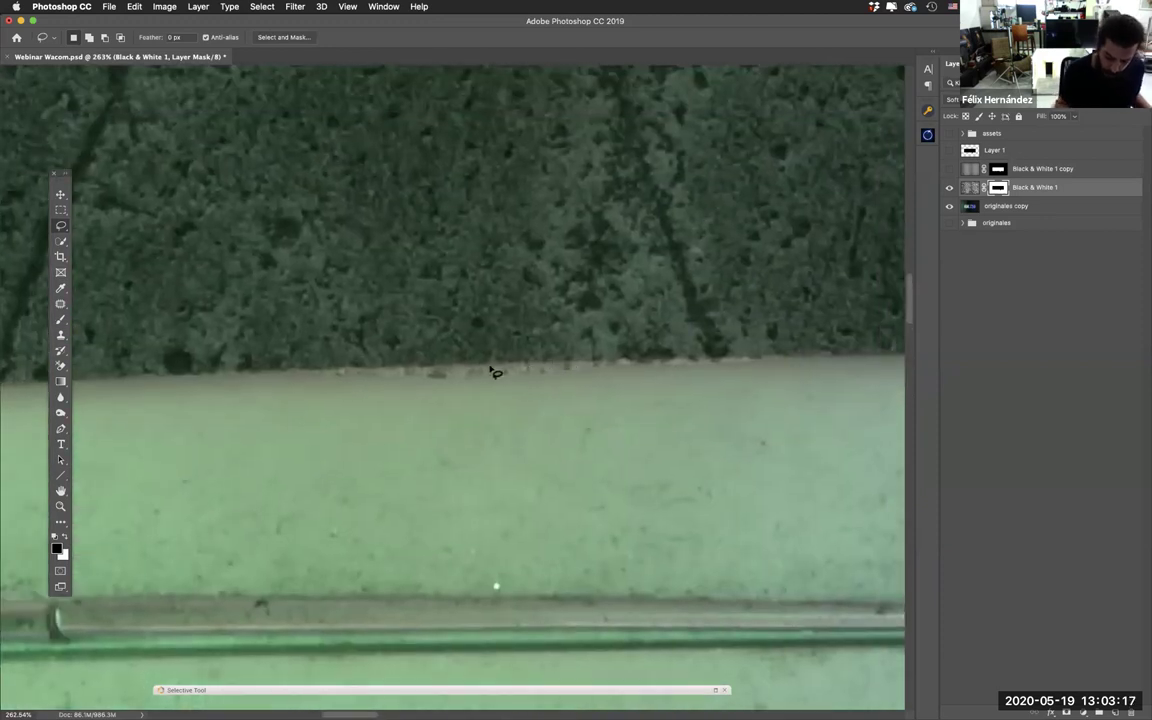
pyautogui.click(949, 188)
pyautogui.click(949, 188)
pyautogui.click(949, 188)
pyautogui.click(949, 188)
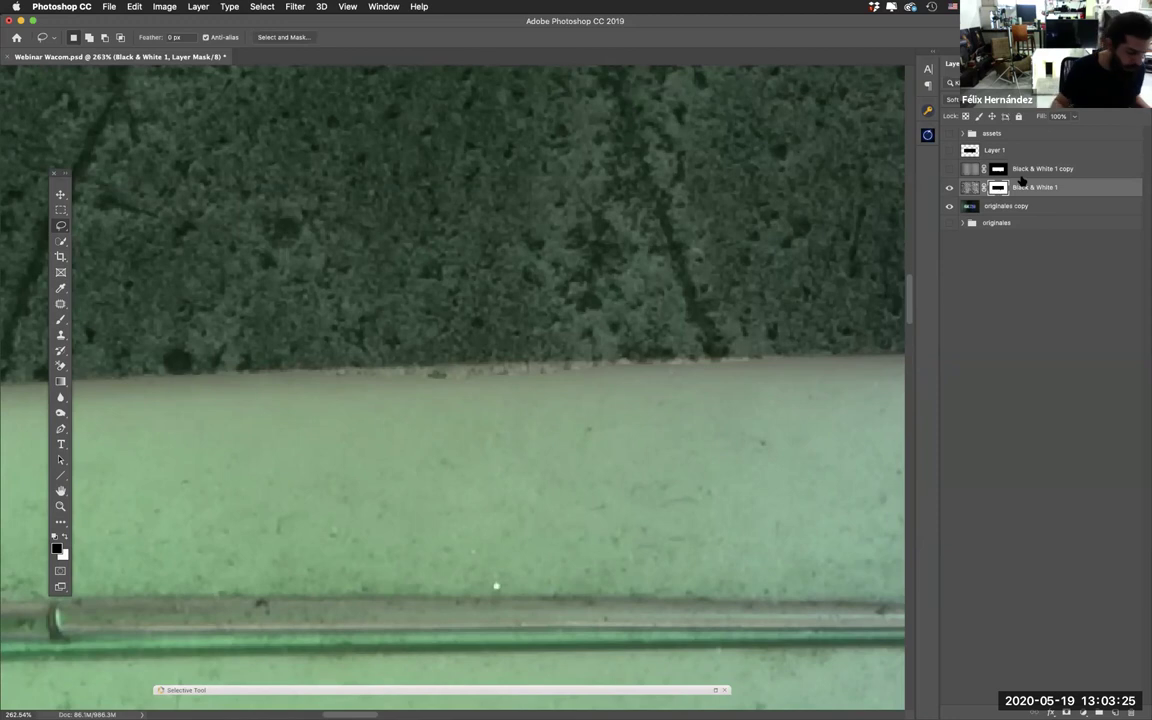
# Step: Paint black on the Black & White 1 mask with a size 10 brush to clear the texture fringe along the car's upper edge
pyautogui.click(60, 320)
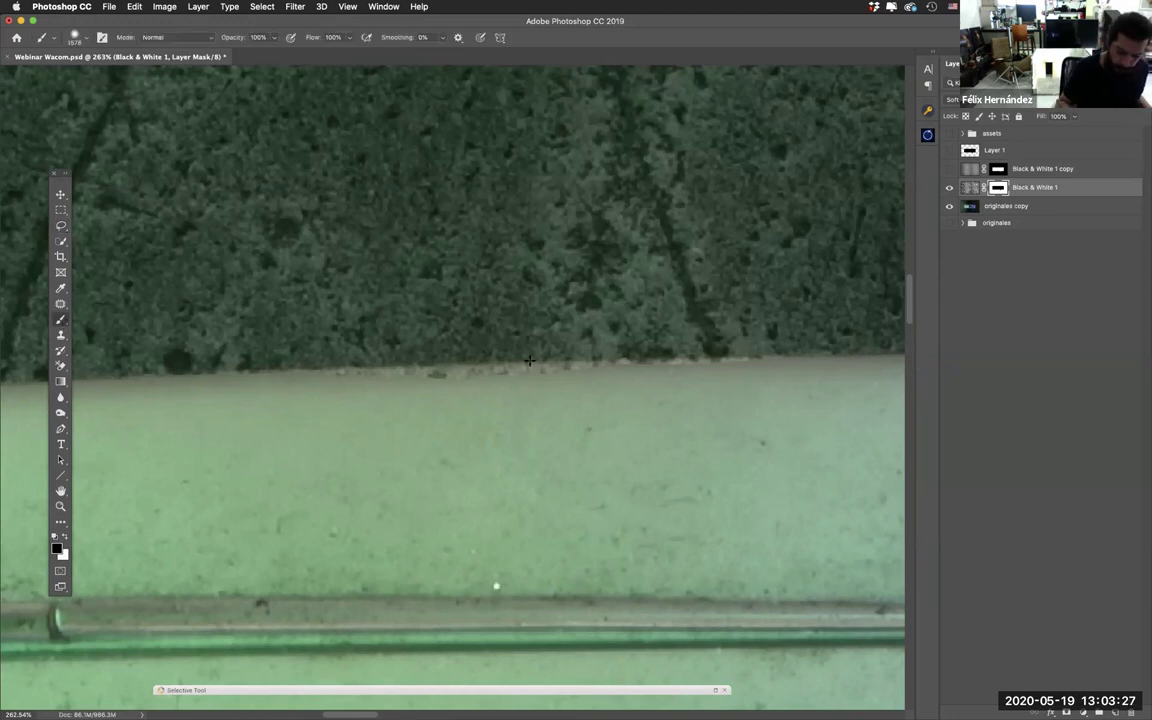
pyautogui.moveTo(650, 364)
pyautogui.mouseDown()
pyautogui.moveTo(360, 378)
pyautogui.moveTo(100, 426)
pyautogui.moveTo(563, 365)
pyautogui.moveTo(278, 373)
pyautogui.moveTo(536, 380)
pyautogui.moveTo(440, 370)
pyautogui.mouseUp()
pyautogui.moveTo(553, 368)
pyautogui.mouseDown()
pyautogui.moveTo(514, 370)
pyautogui.moveTo(584, 379)
pyautogui.mouseUp()
pyautogui.moveTo(583, 379); pyautogui.dragTo(577, 380)
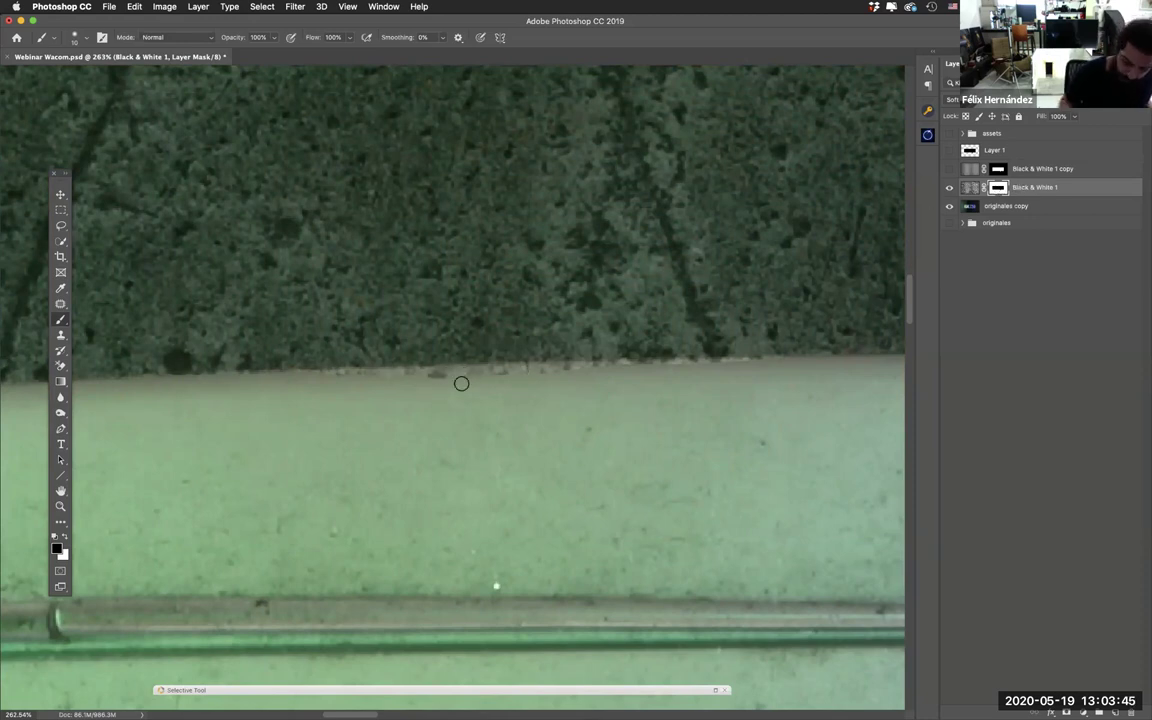
pyautogui.click(349, 38)
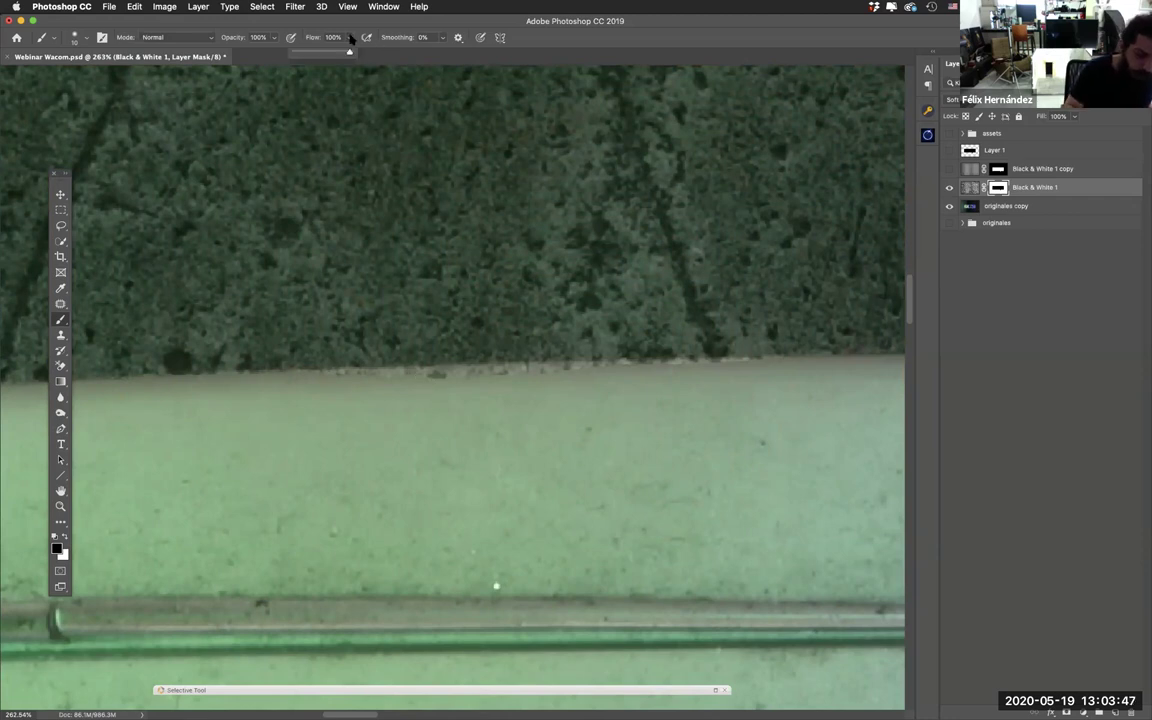
pyautogui.click(360, 375)
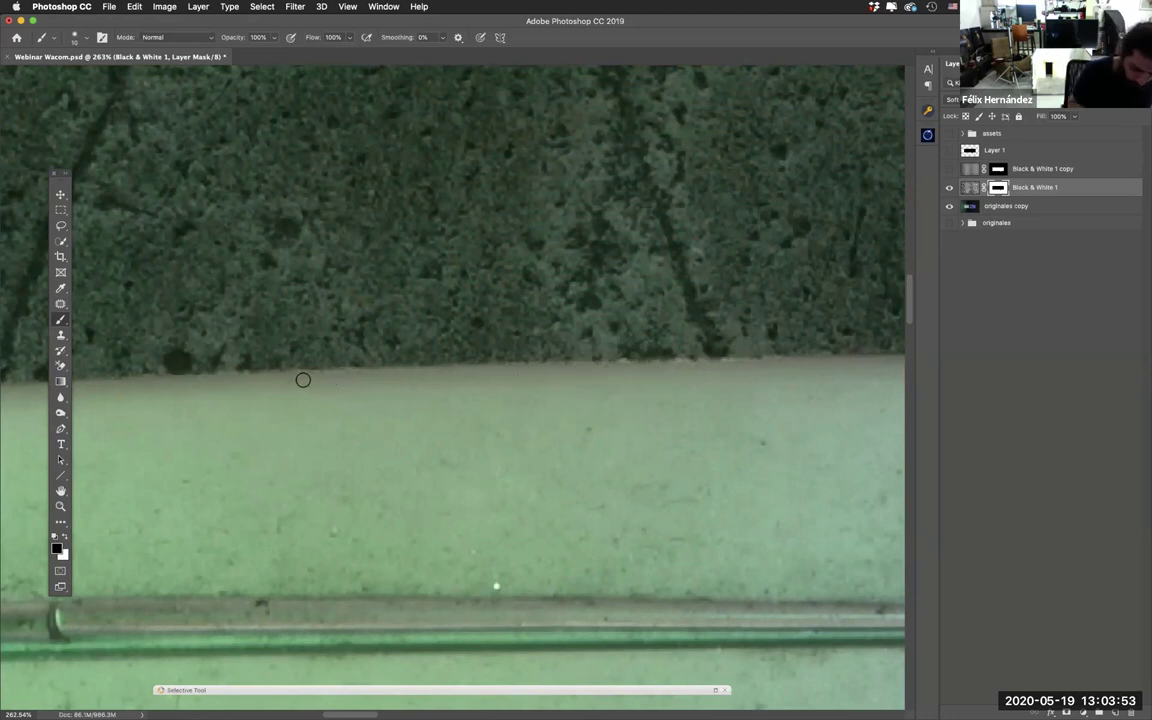
# Step: Paint the Black & White 1 mask black along the upper front corner of the hood with a size 17 brush
pyautogui.moveTo(222, 449); pyautogui.dragTo(784, 329)
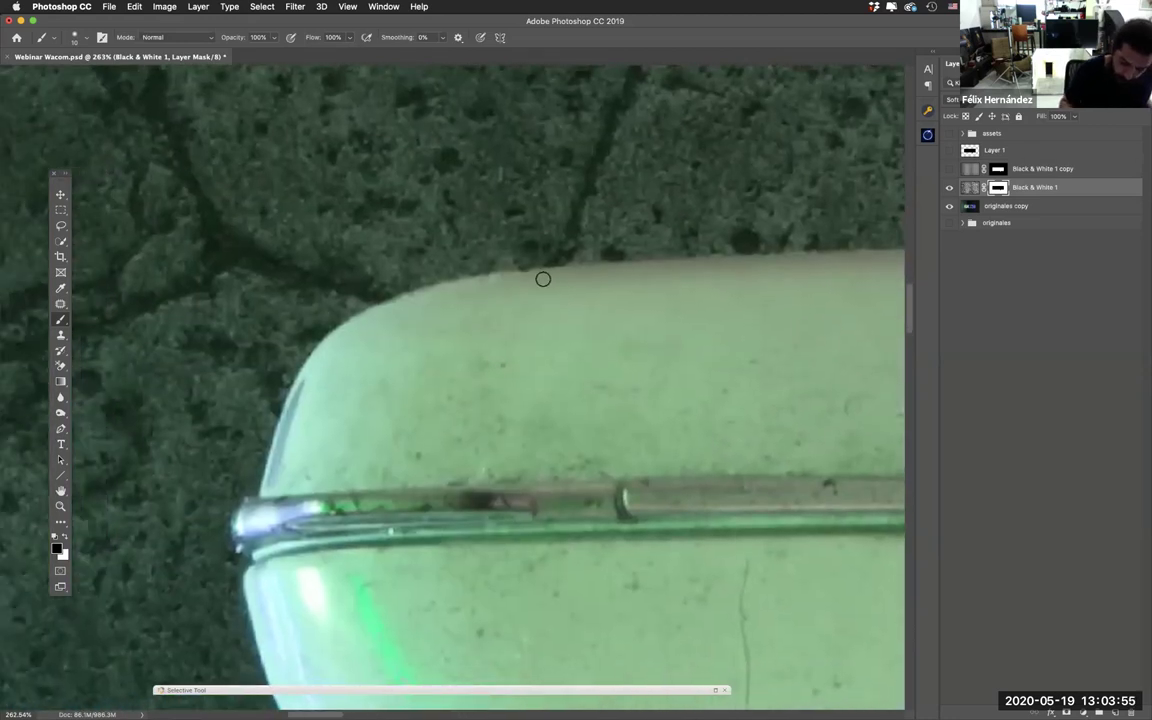
pyautogui.moveTo(486, 312)
pyautogui.mouseDown()
pyautogui.moveTo(568, 309)
pyautogui.moveTo(504, 465)
pyautogui.moveTo(531, 617)
pyautogui.moveTo(480, 554)
pyautogui.moveTo(496, 468)
pyautogui.moveTo(531, 636)
pyautogui.moveTo(488, 458)
pyautogui.moveTo(488, 472)
pyautogui.mouseUp()
pyautogui.moveTo(527, 350)
pyautogui.mouseDown()
pyautogui.moveTo(470, 334)
pyautogui.moveTo(507, 316)
pyautogui.mouseUp()
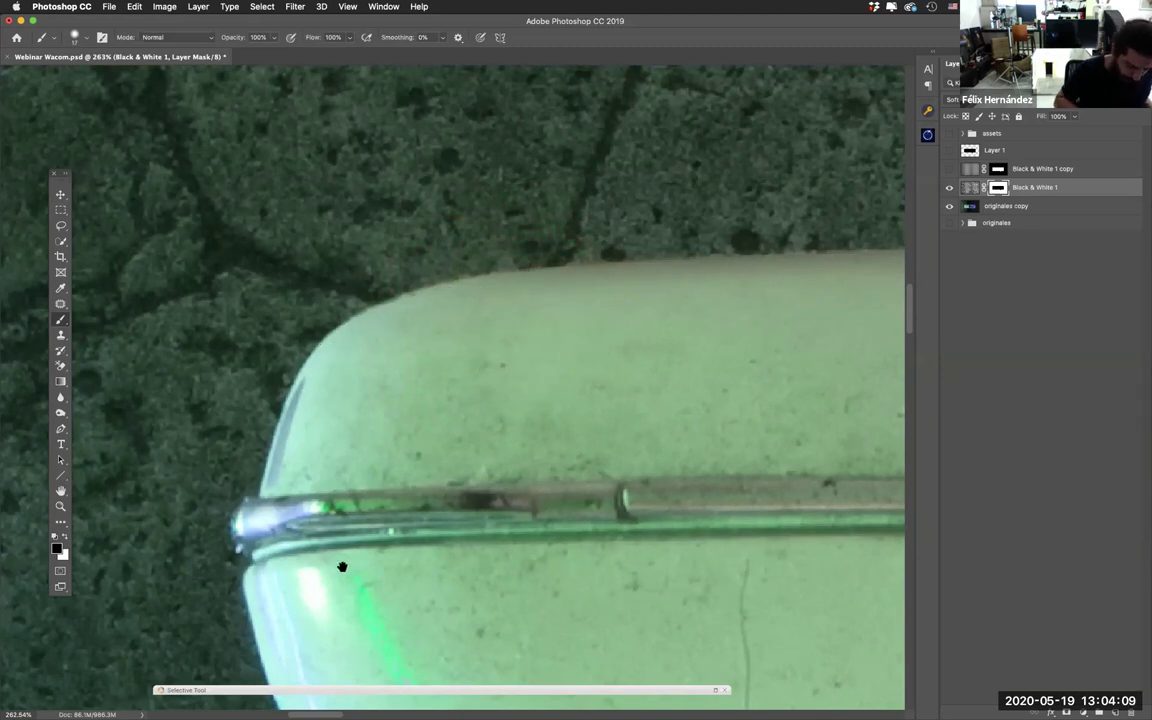
# Step: Examine the mask boundary up close around the car's front end and along its whole lower edge
pyautogui.scroll(-5, 388, 247)
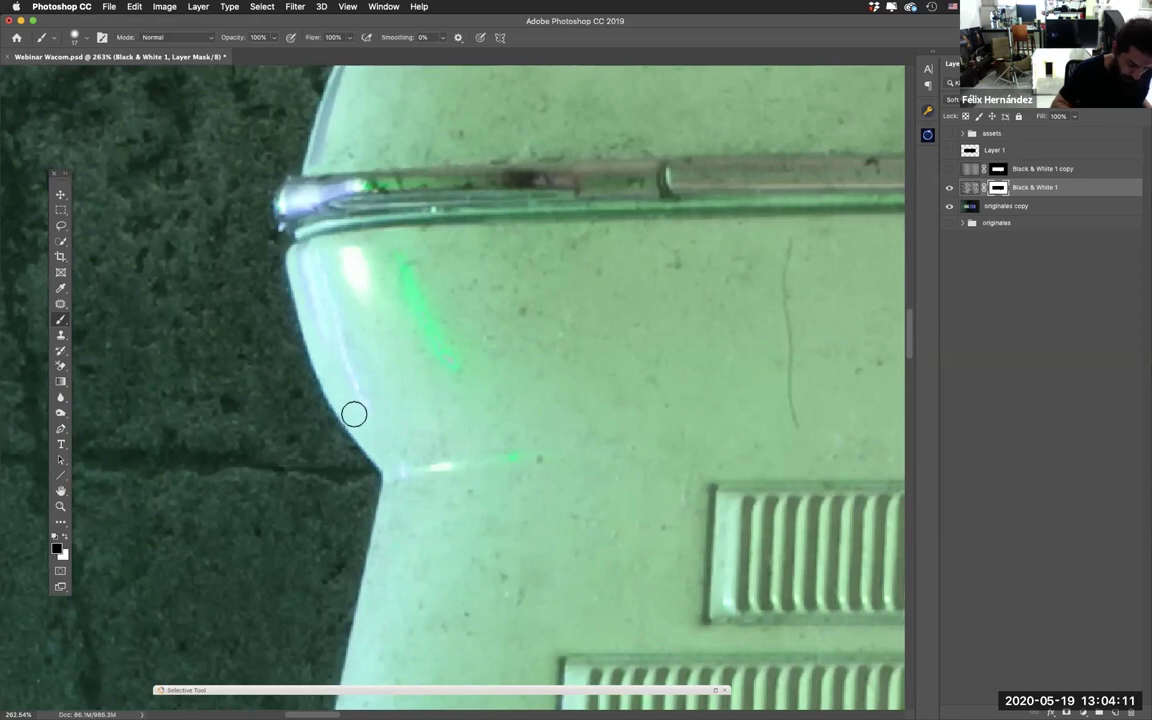
pyautogui.moveTo(429, 583); pyautogui.dragTo(408, 298)
pyautogui.scroll(-5, 408, 298)
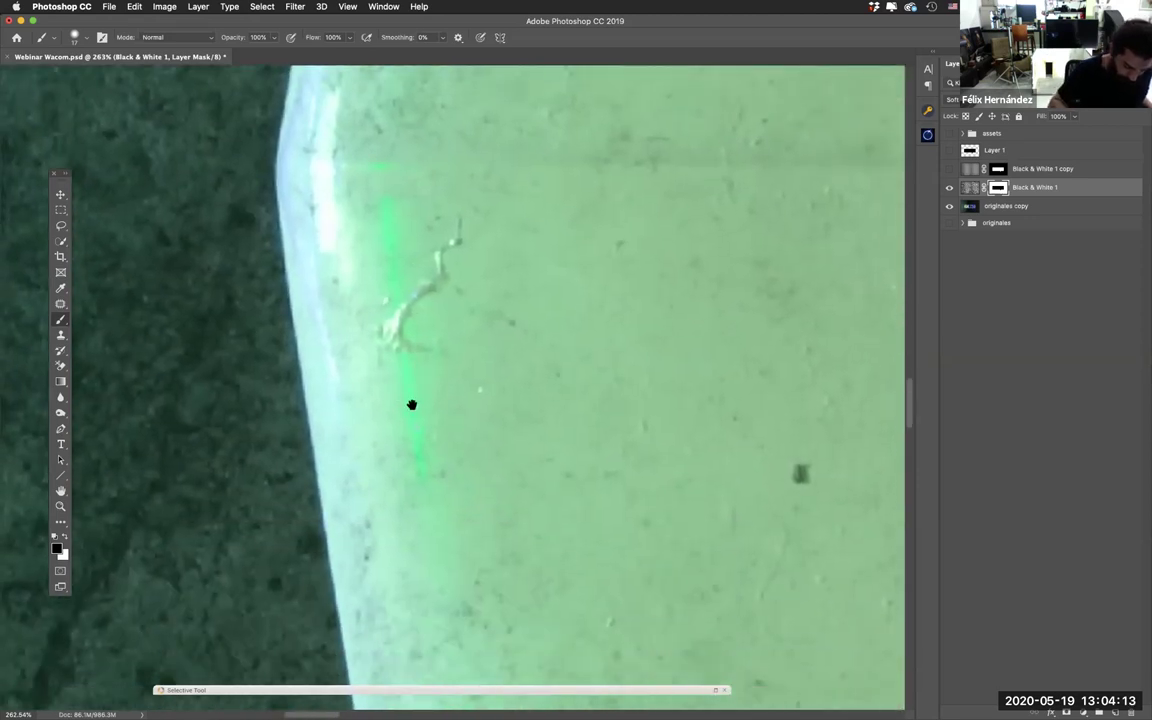
pyautogui.scroll(-1, 381, 456)
pyautogui.scroll(-5, 381, 456)
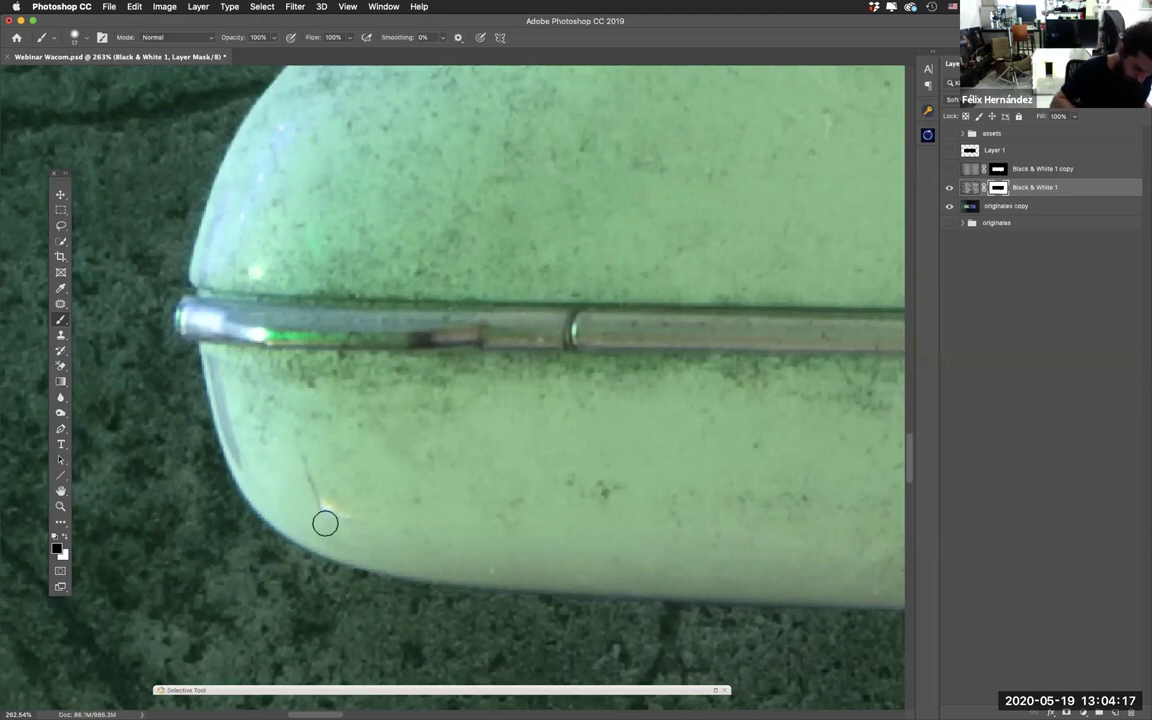
pyautogui.moveTo(804, 576); pyautogui.dragTo(247, 489)
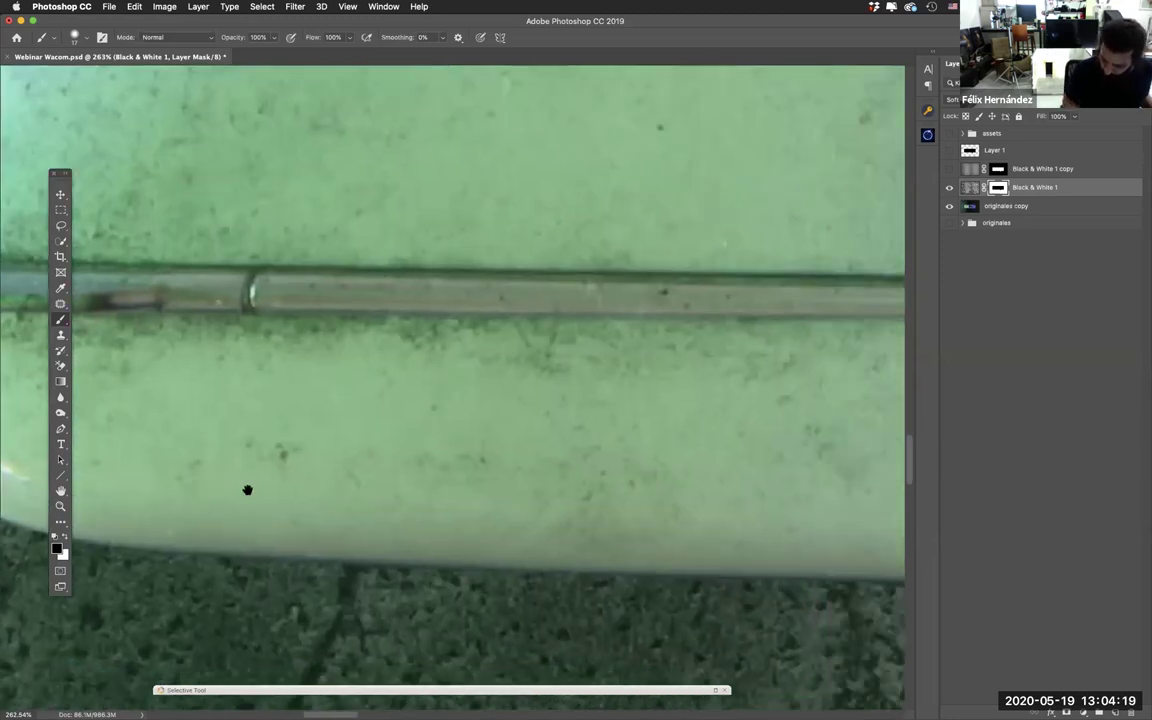
pyautogui.scroll(-2, 470, 470)
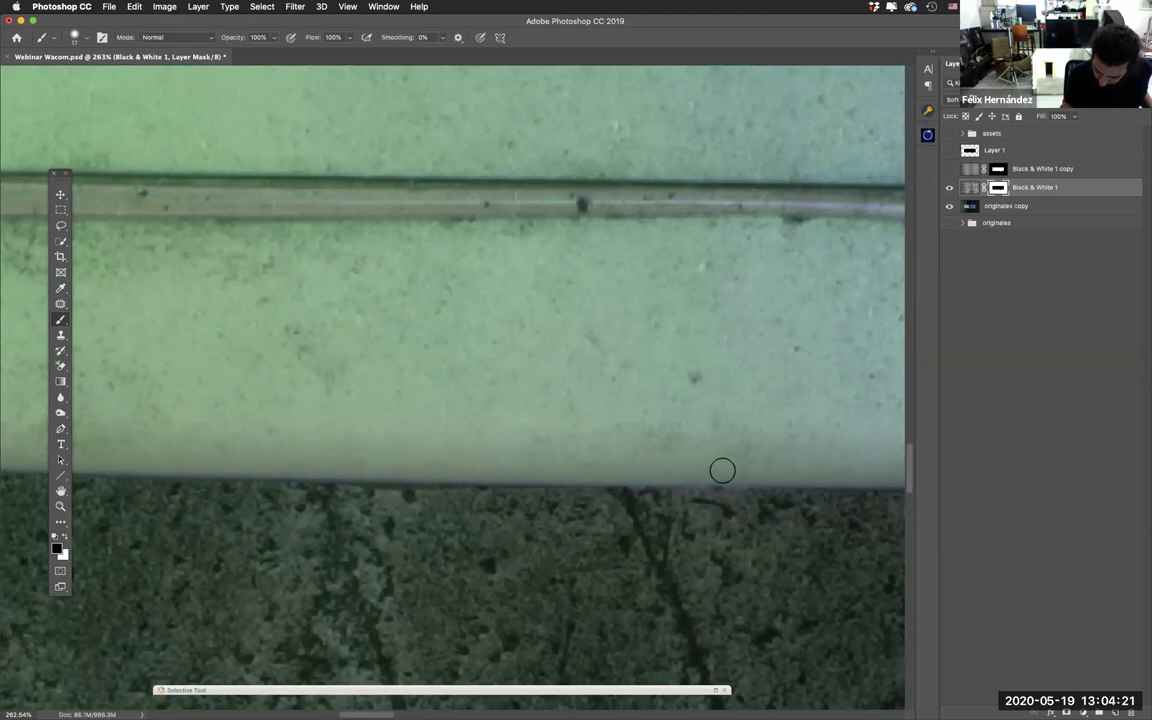
pyautogui.moveTo(820, 473); pyautogui.dragTo(388, 470)
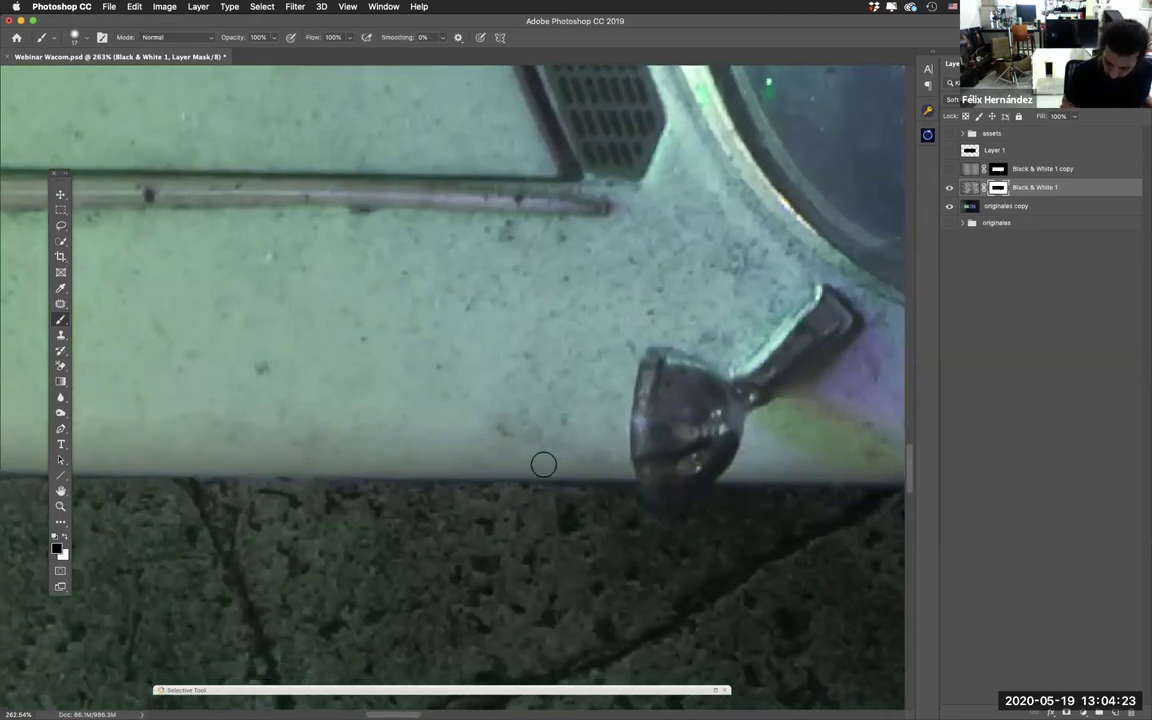
pyautogui.moveTo(663, 479); pyautogui.dragTo(455, 422)
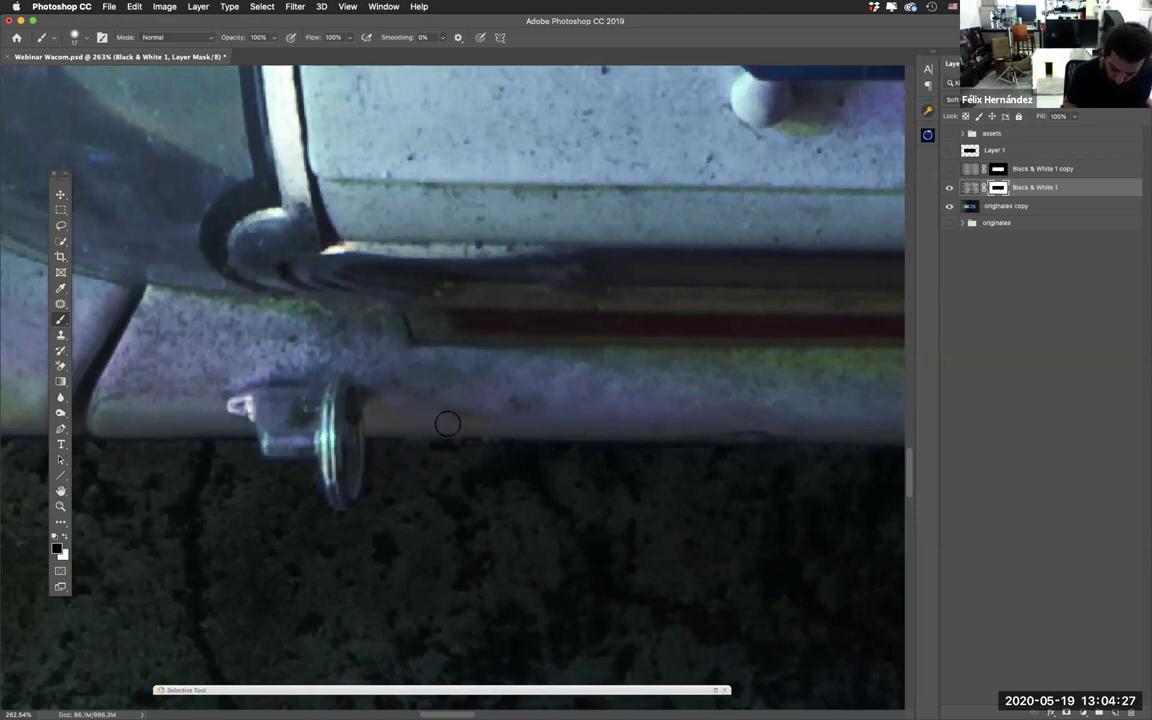
pyautogui.moveTo(730, 416)
pyautogui.mouseDown()
pyautogui.moveTo(686, 414)
pyautogui.moveTo(684, 392)
pyautogui.mouseUp()
pyautogui.moveTo(537, 458); pyautogui.dragTo(227, 446)
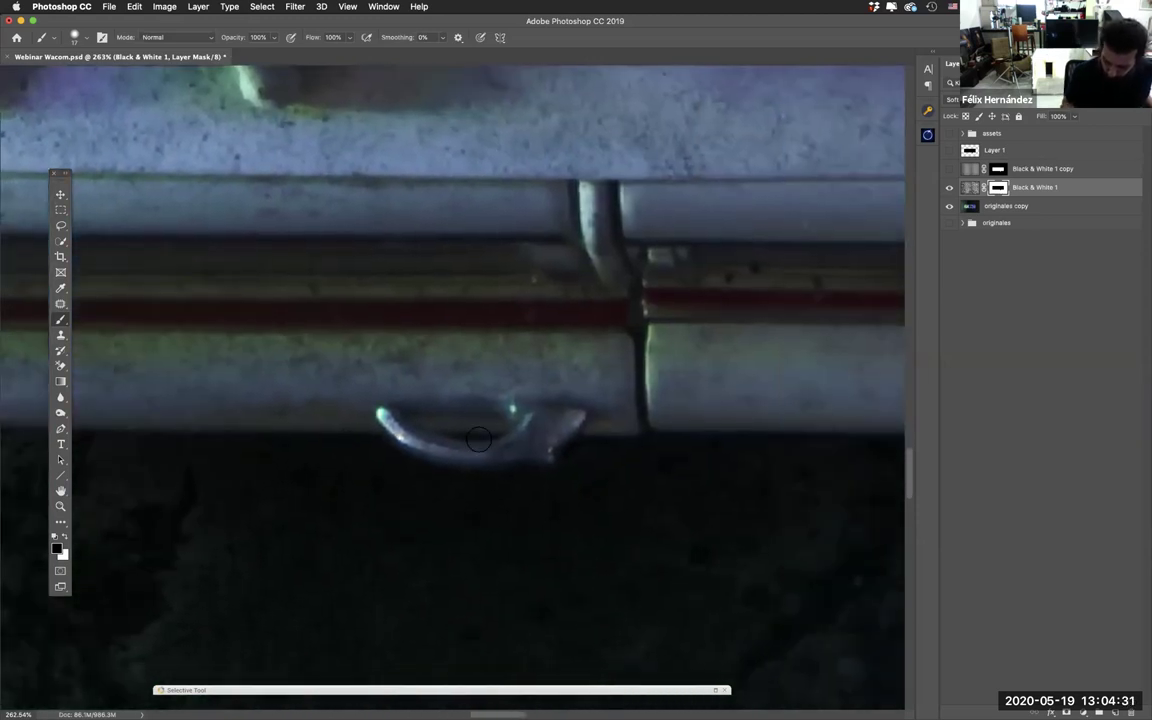
# Step: Paint away the remaining texture fringe on the mask along the car's upper edge beside the windshield with a size 14 brush
pyautogui.moveTo(756, 206); pyautogui.dragTo(571, 453)
pyautogui.scroll(5, 578, 214)
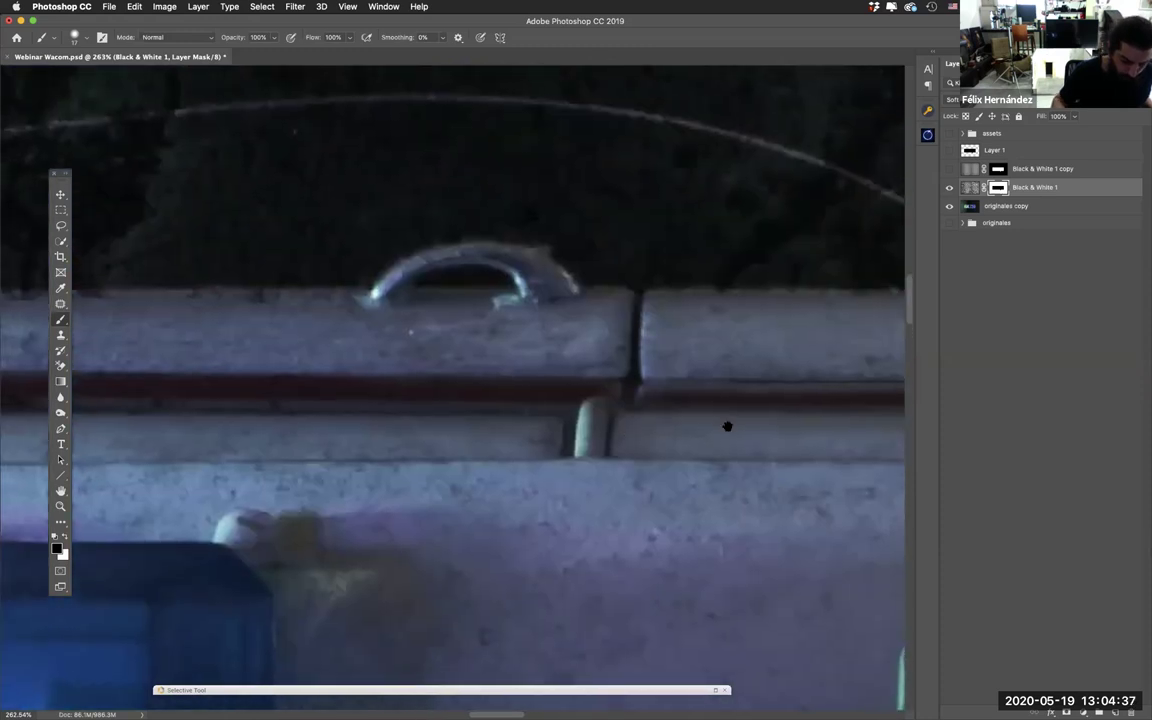
pyautogui.hscroll(-6, 728, 424)
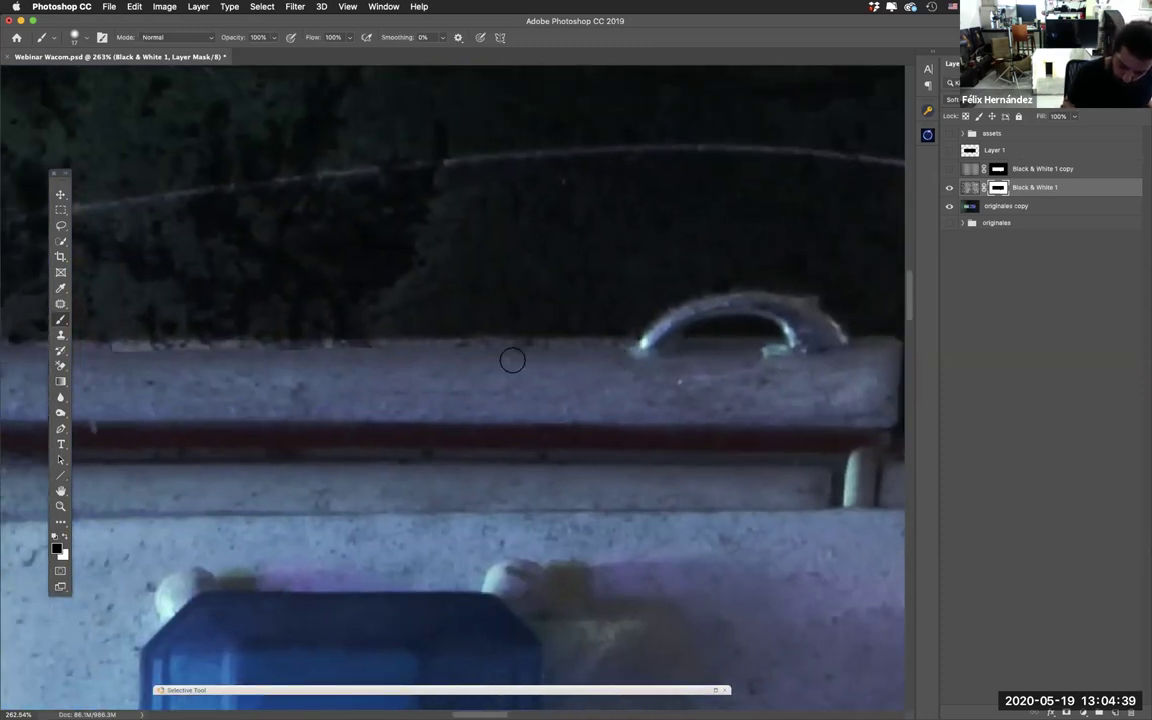
pyautogui.moveTo(226, 379)
pyautogui.mouseDown()
pyautogui.moveTo(506, 424)
pyautogui.moveTo(671, 429)
pyautogui.mouseUp()
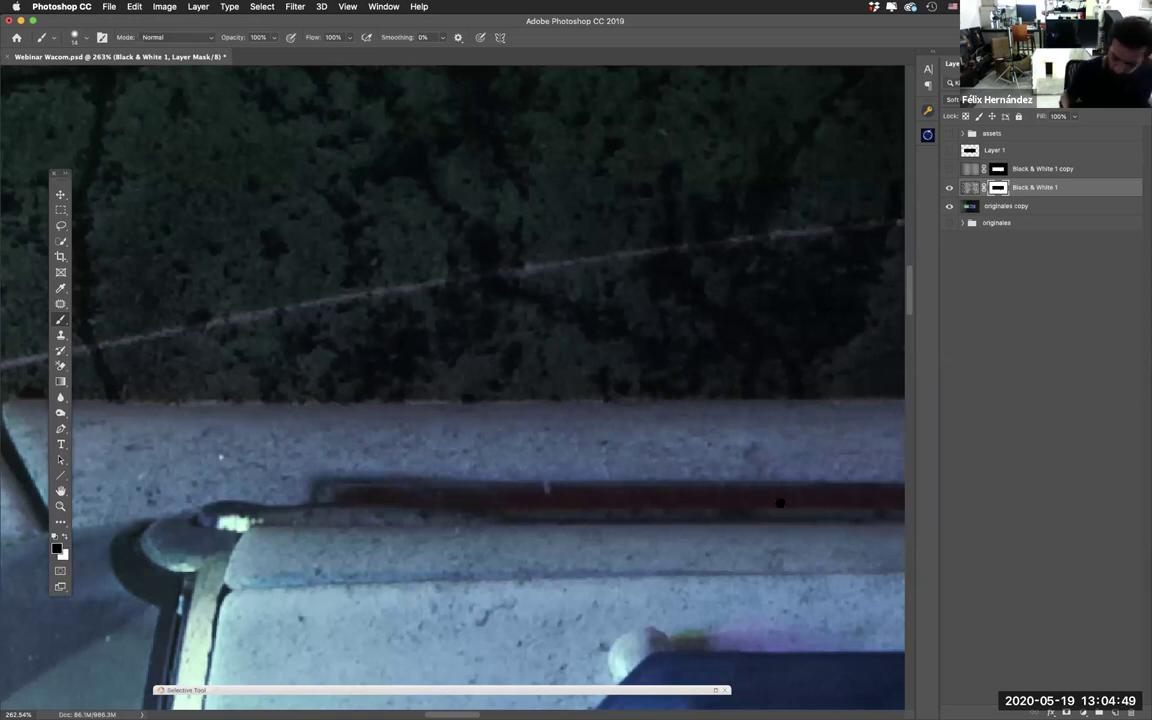
# Step: Examine the mask boundary along the upper door handles toward the rear, and check the whole composite
pyautogui.moveTo(865, 490)
pyautogui.mouseDown()
pyautogui.moveTo(622, 476)
pyautogui.moveTo(244, 483)
pyautogui.mouseUp()
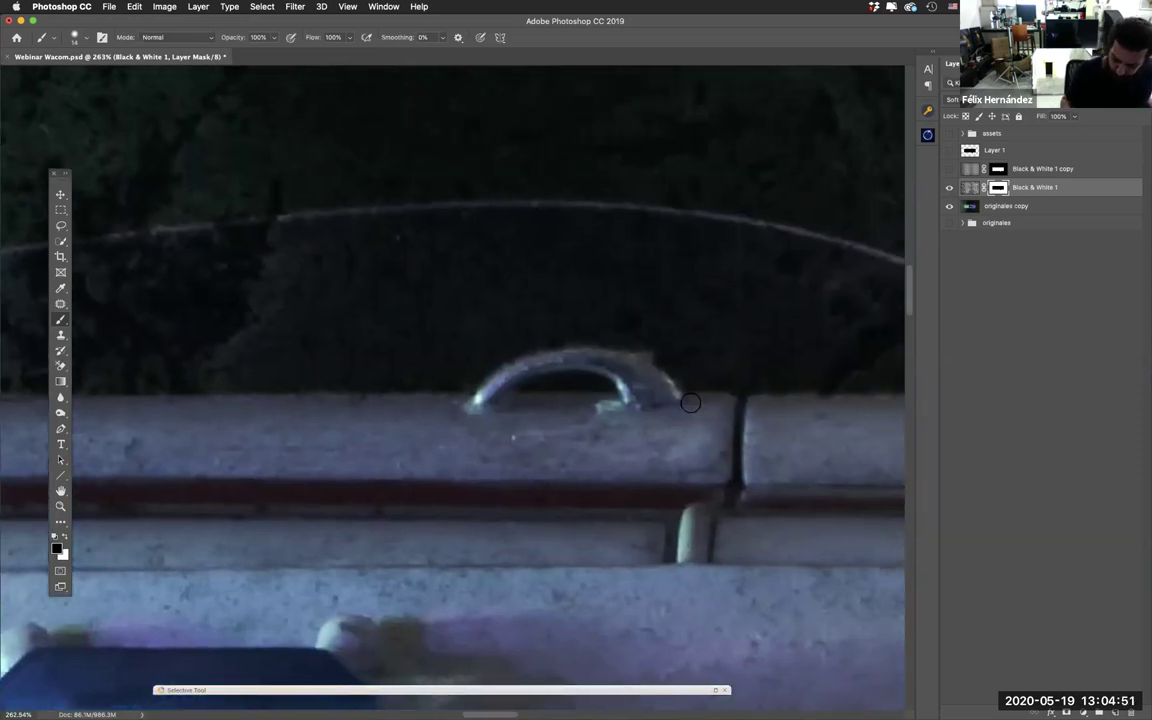
pyautogui.moveTo(640, 455); pyautogui.dragTo(391, 481)
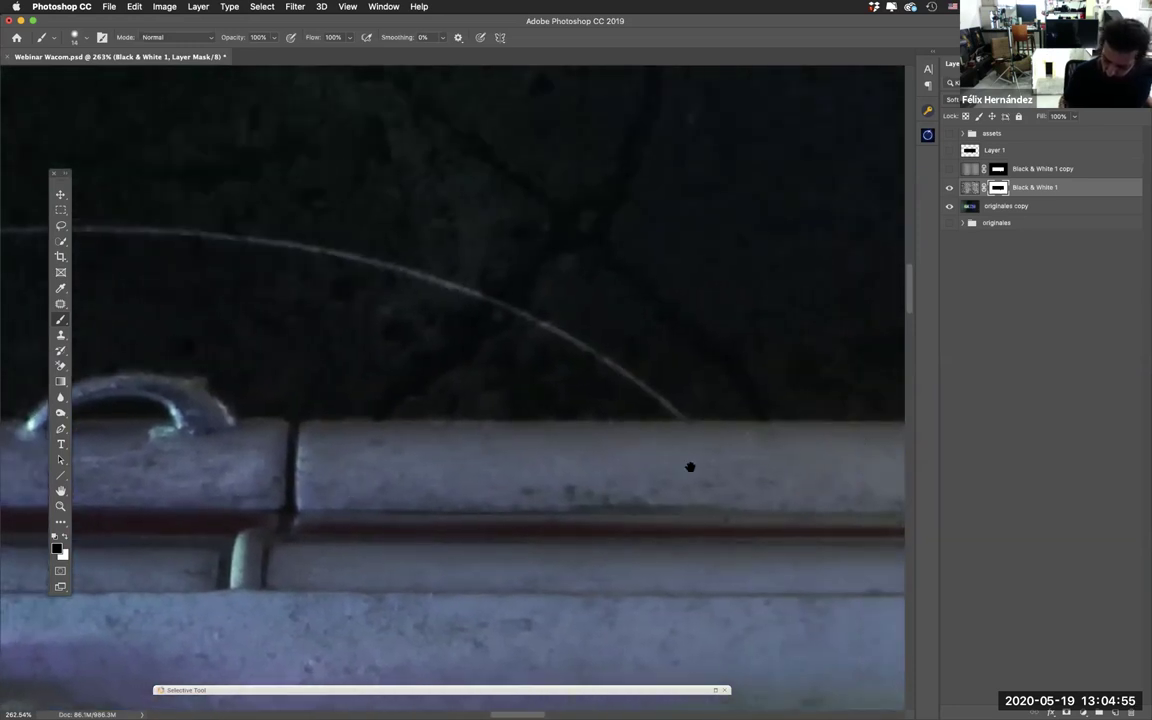
pyautogui.moveTo(689, 465); pyautogui.dragTo(339, 498)
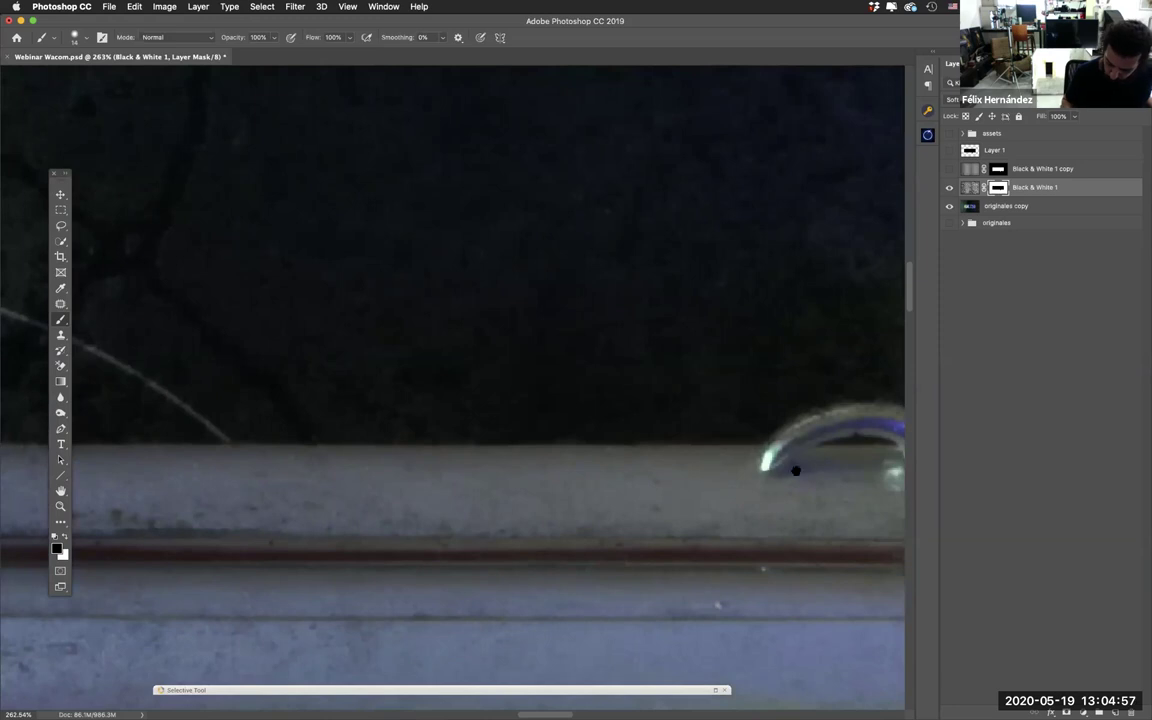
pyautogui.moveTo(797, 468); pyautogui.dragTo(325, 493)
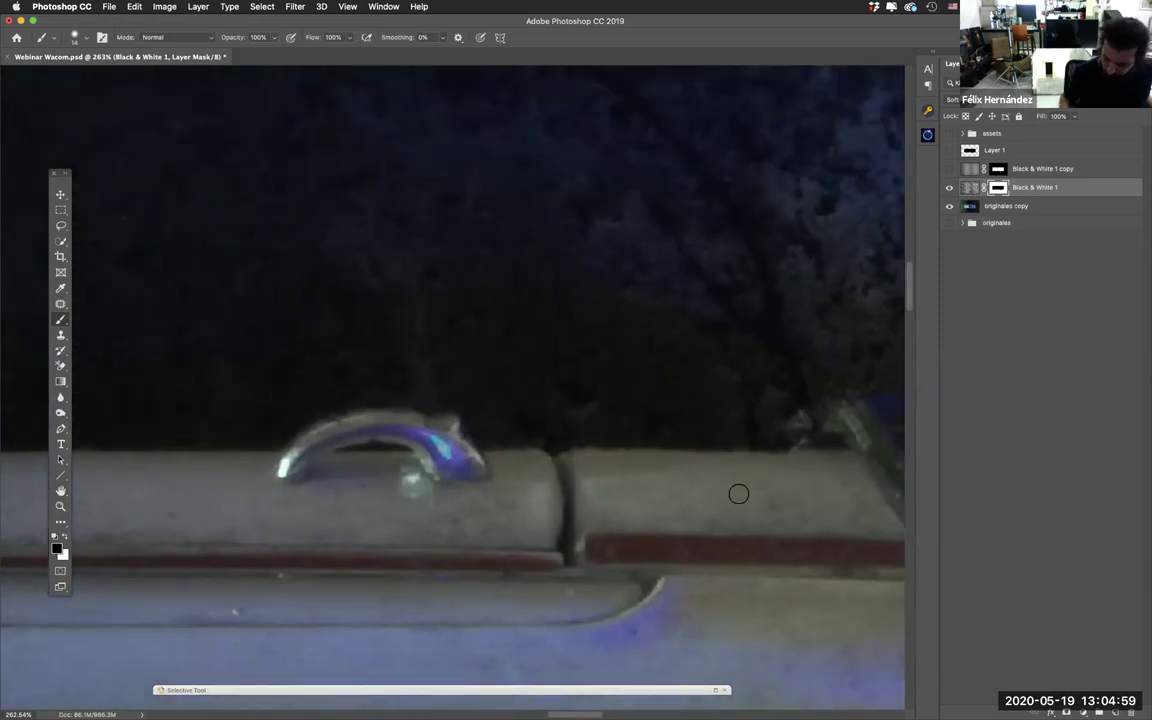
pyautogui.scroll(-10, 738, 493)
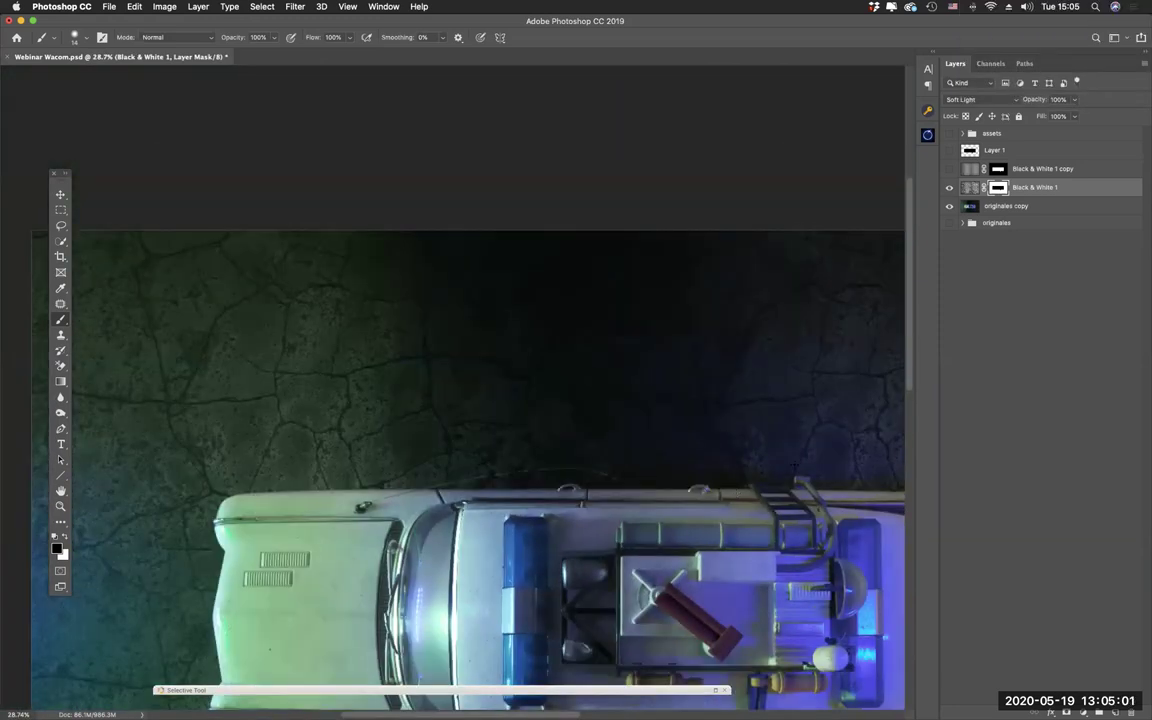
pyautogui.scroll(-5, 793, 463)
pyautogui.scroll(3, 793, 463)
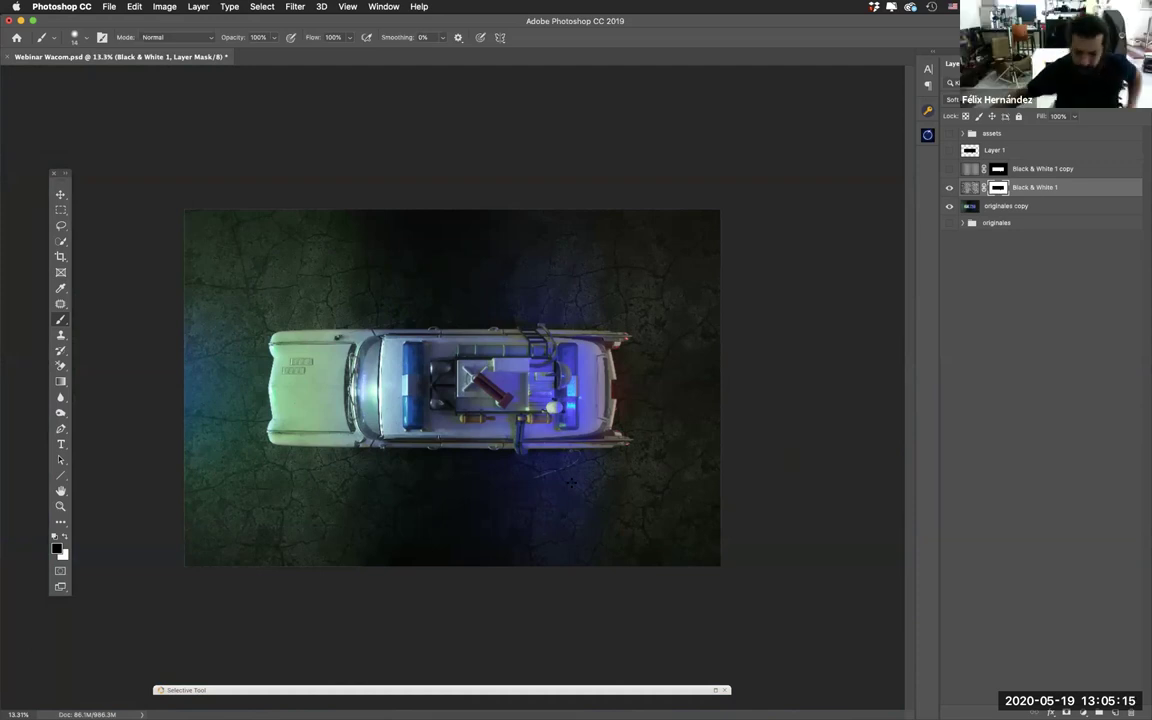
# Step: Compare the composite with and without Black & White 1 and review its blend mode options, keeping Soft Light
pyautogui.click(950, 187)
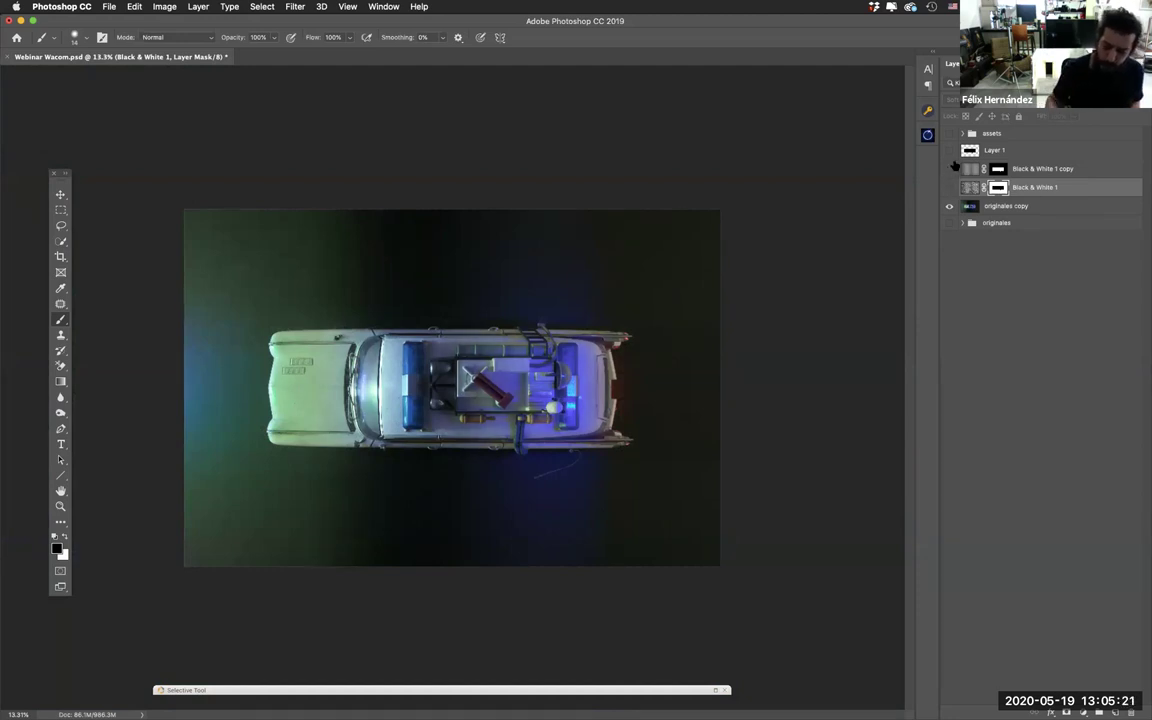
pyautogui.click(950, 187)
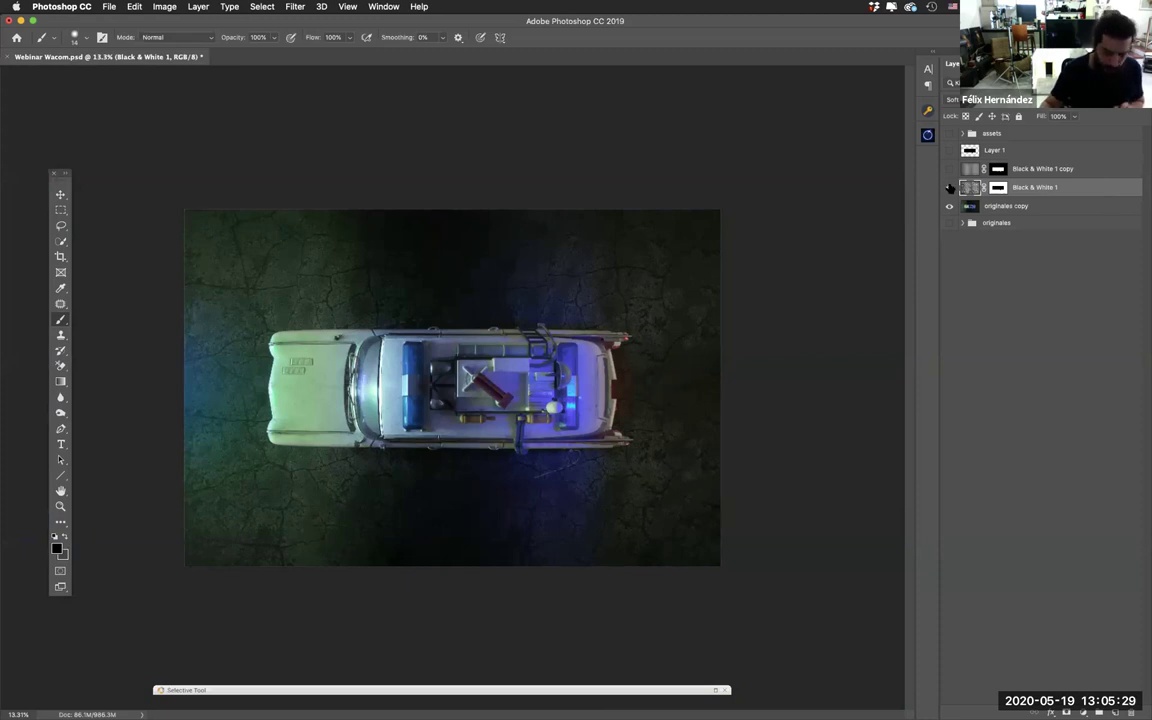
pyautogui.click(957, 99)
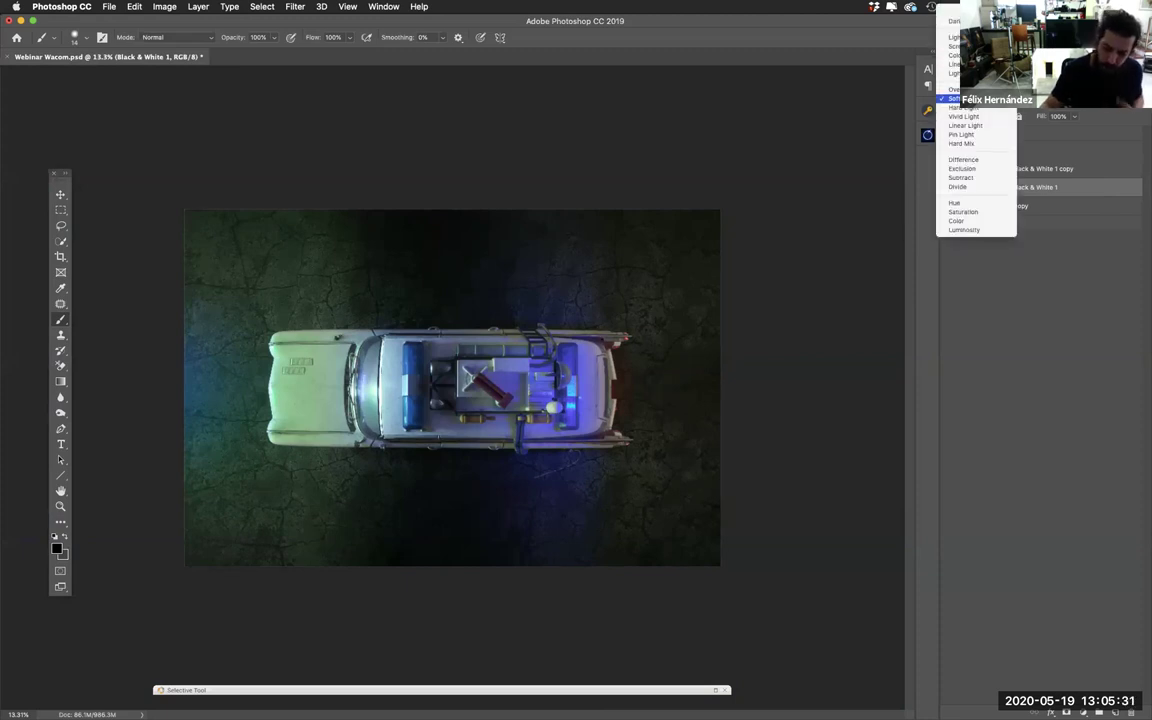
pyautogui.click(940, 192)
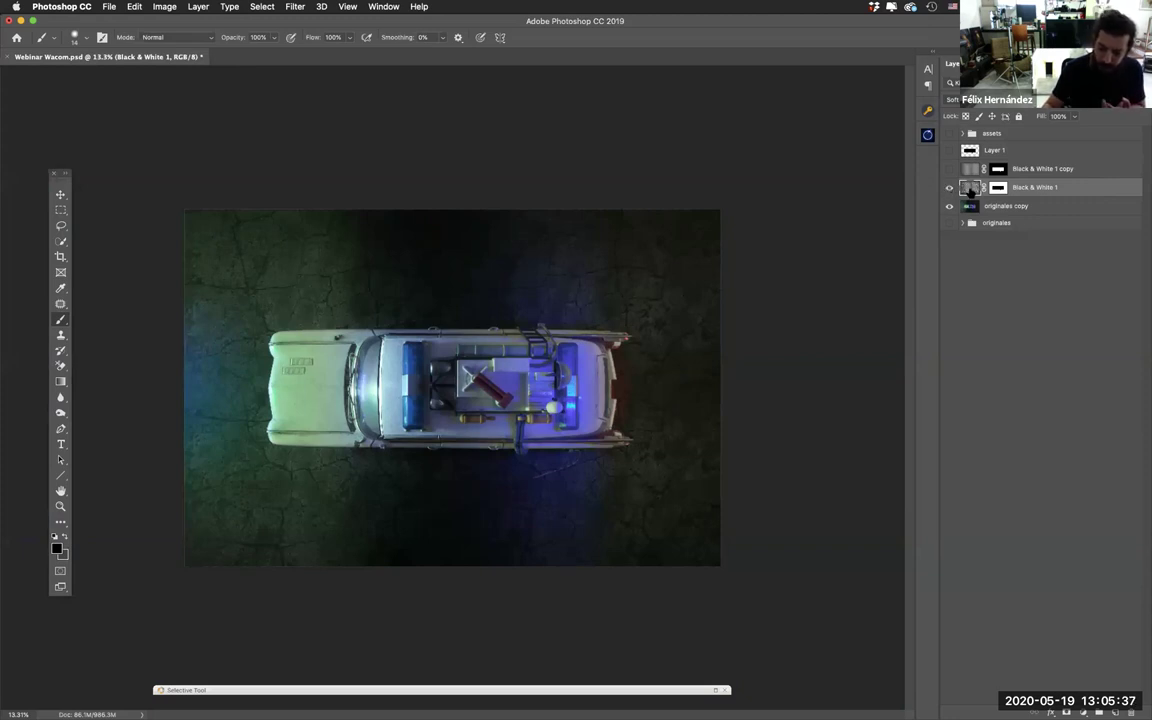
# Step: Repeatedly hide and reshow Black & White 1 to judge how the cracked texture affects the ground around the car
pyautogui.click(948, 189)
pyautogui.click(948, 189)
pyautogui.click(948, 189)
pyautogui.click(948, 189)
pyautogui.click(948, 189)
pyautogui.click(948, 189)
pyautogui.click(948, 189)
pyautogui.click(948, 189)
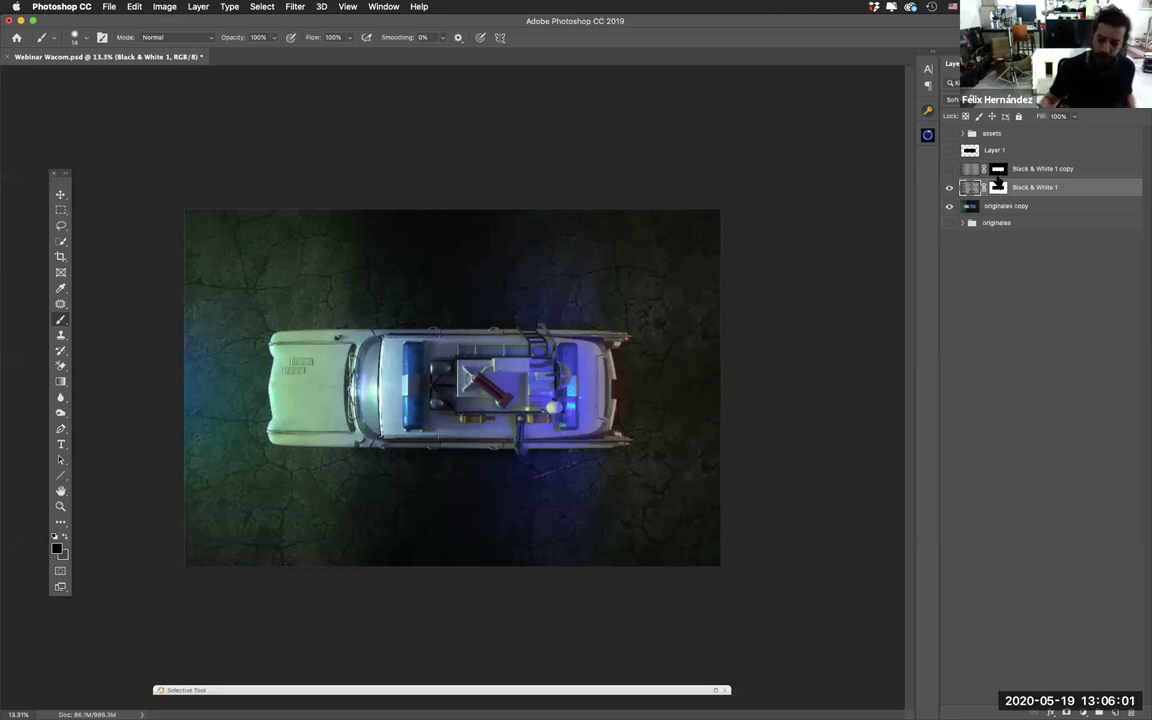
pyautogui.click(948, 190)
pyautogui.click(948, 190)
pyautogui.click(948, 190)
pyautogui.click(948, 190)
pyautogui.click(948, 190)
pyautogui.click(948, 190)
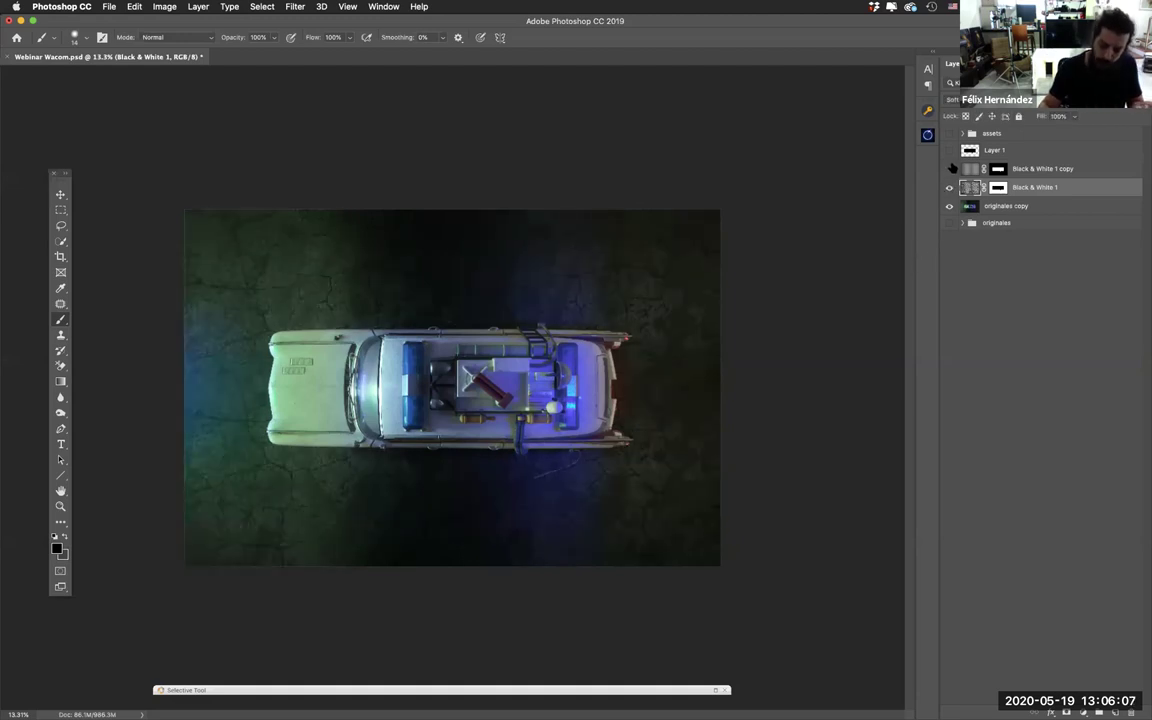
# Step: Isolate the Black & White 1 copy layer, select its mask and toggle its visibility to inspect the car-shaped blurred texture
pyautogui.keyDown('alt'); pyautogui.click(948, 206); pyautogui.keyUp('alt')
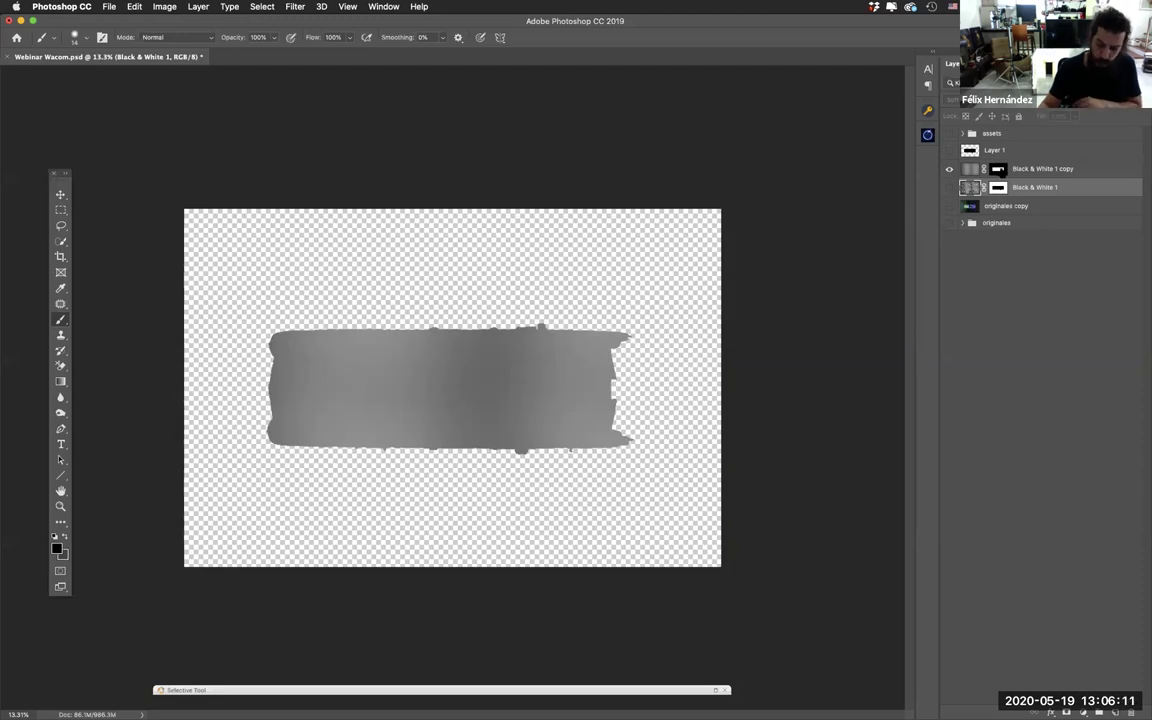
pyautogui.click(960, 169)
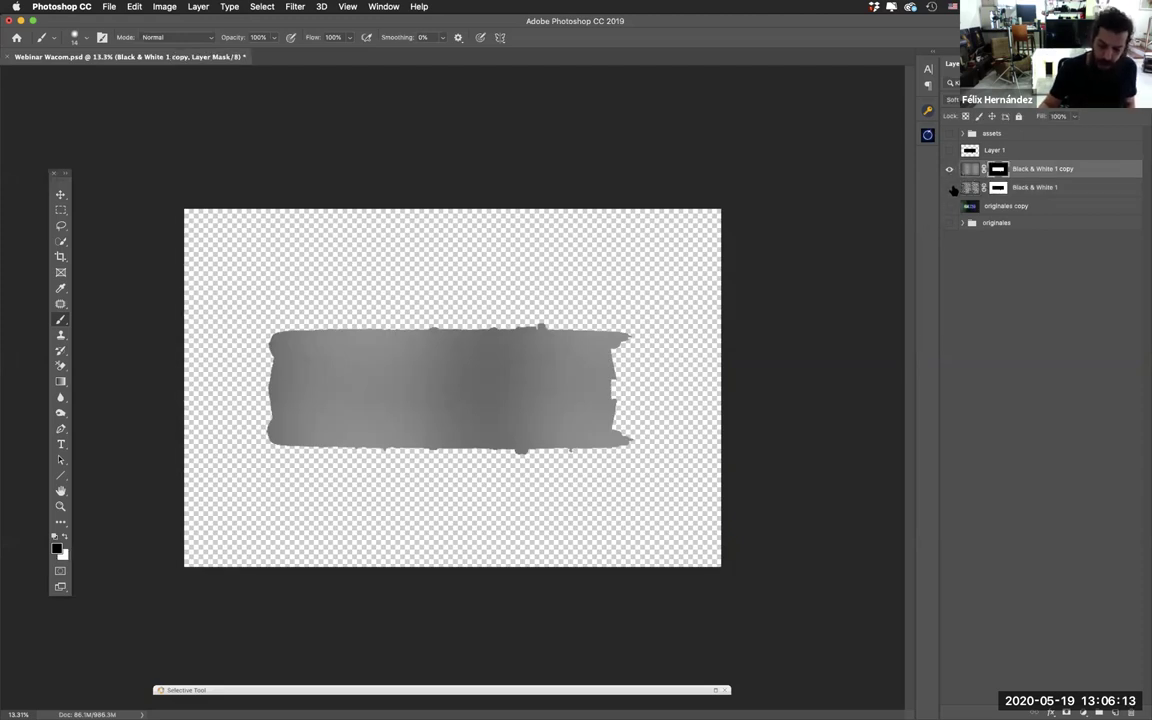
pyautogui.click(949, 170)
pyautogui.click(949, 170)
pyautogui.click(949, 170)
pyautogui.click(949, 170)
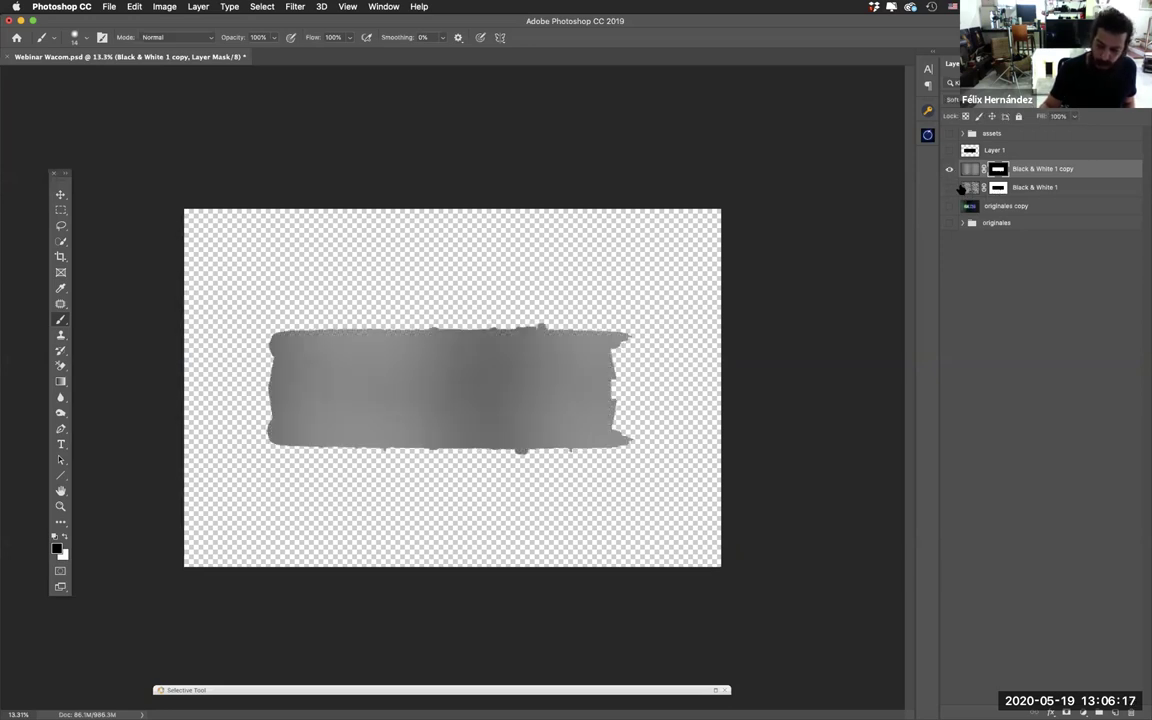
# Step: Disable the Black & White 1 copy layer mask, show Black & White 1 and originales copy, and compare the unmasked blur over the composite
pyautogui.rightClick(998, 169)
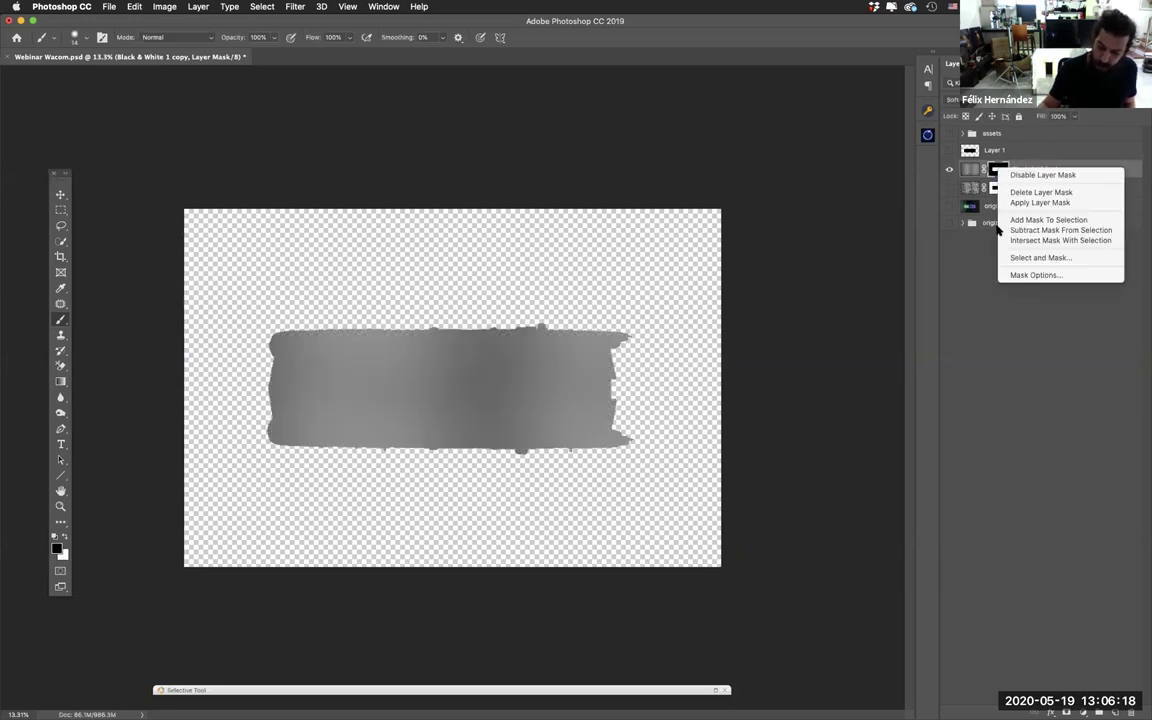
pyautogui.click(1040, 174)
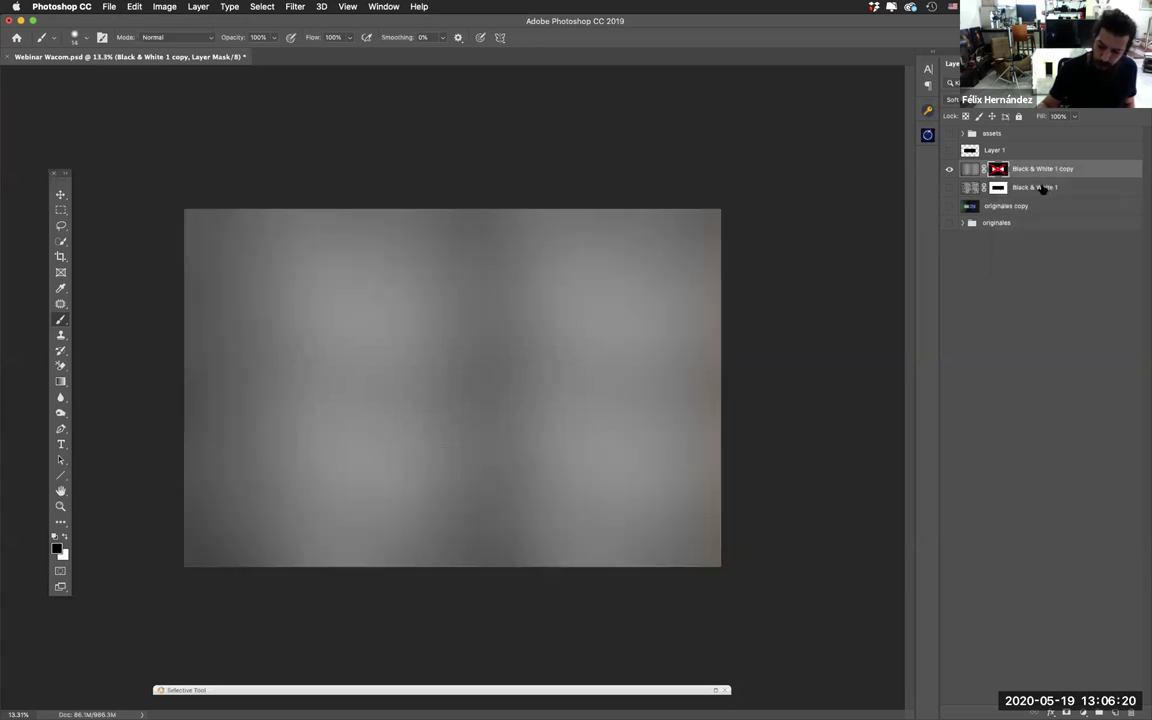
pyautogui.click(949, 188)
pyautogui.click(949, 206)
pyautogui.click(949, 170)
pyautogui.click(949, 170)
pyautogui.click(949, 171)
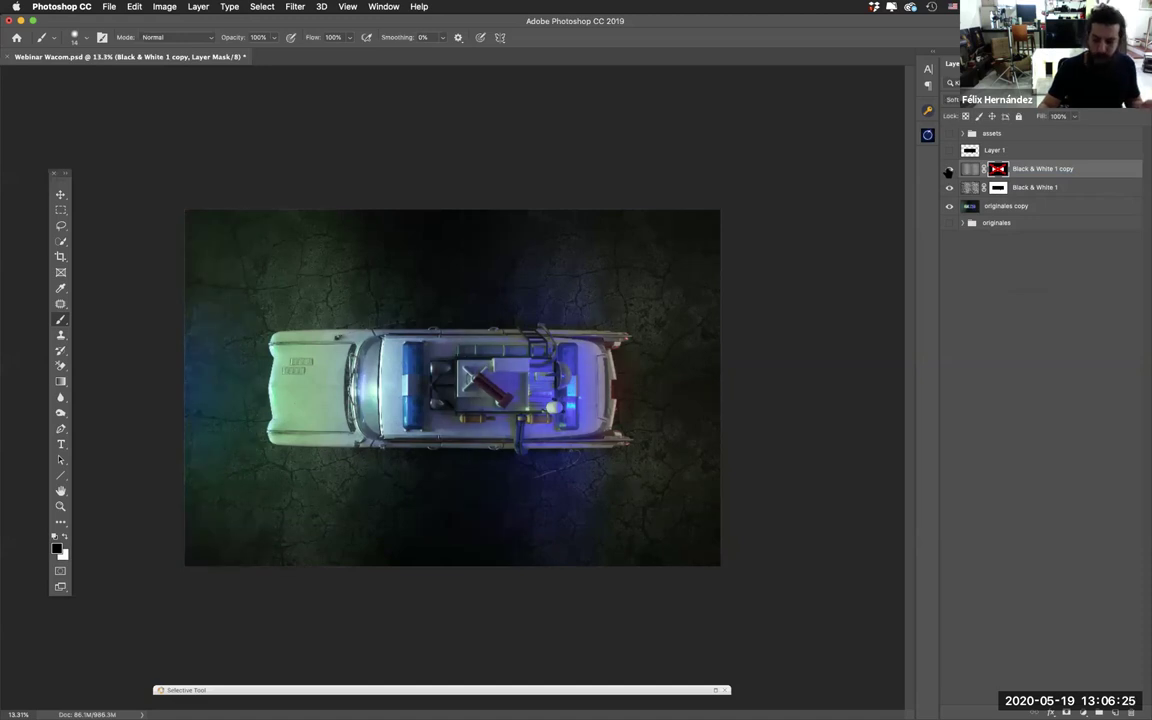
# Step: Compare the image with and without the Black & White 1 copy layer, and re-enable that layer's mask
pyautogui.click(949, 171)
pyautogui.click(949, 171)
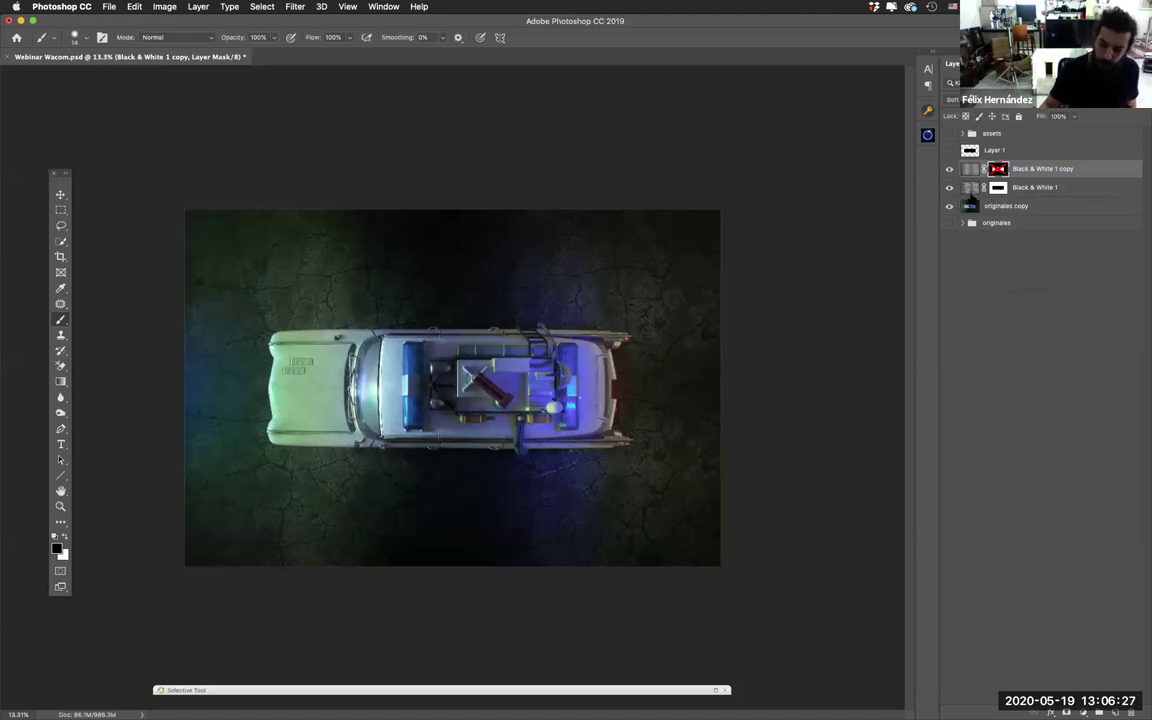
pyautogui.click(949, 188)
pyautogui.click(949, 171)
pyautogui.click(949, 171)
pyautogui.click(950, 171)
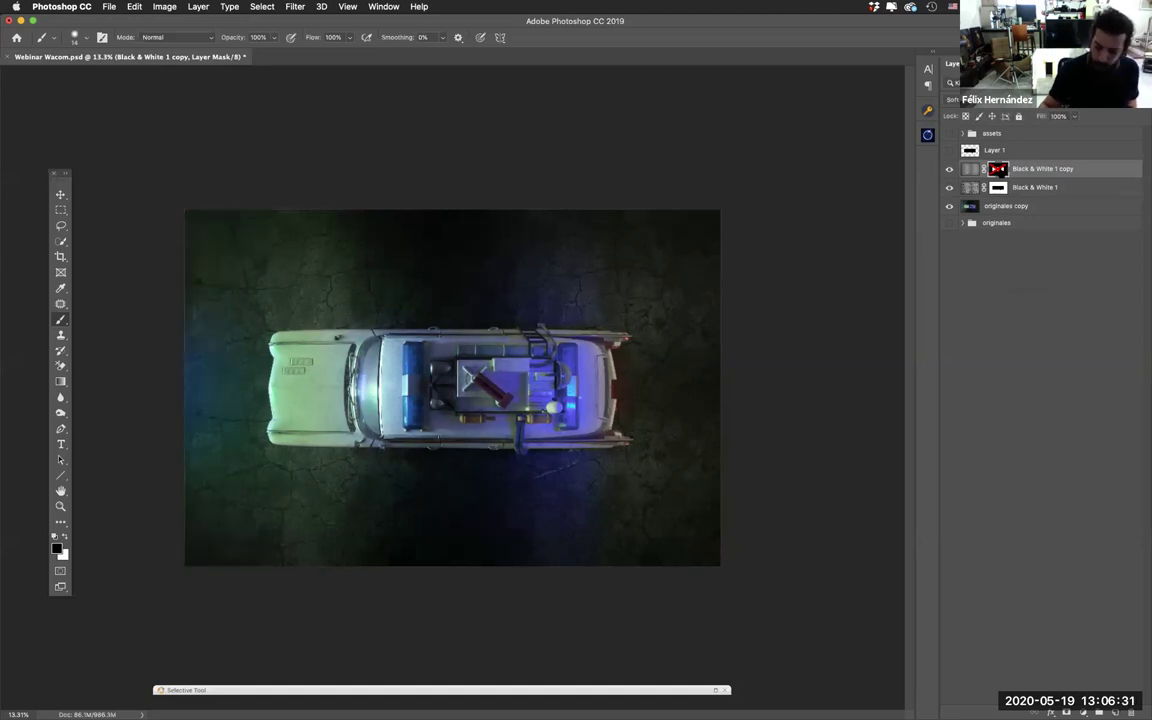
pyautogui.click(949, 170)
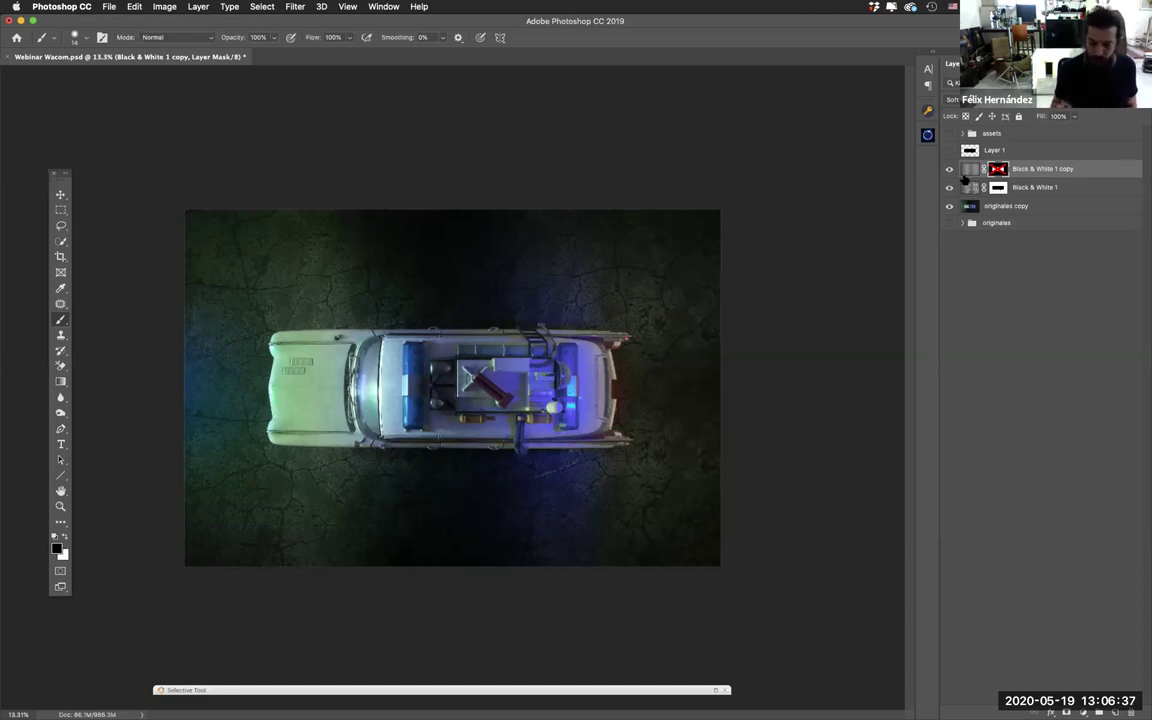
pyautogui.click(949, 170)
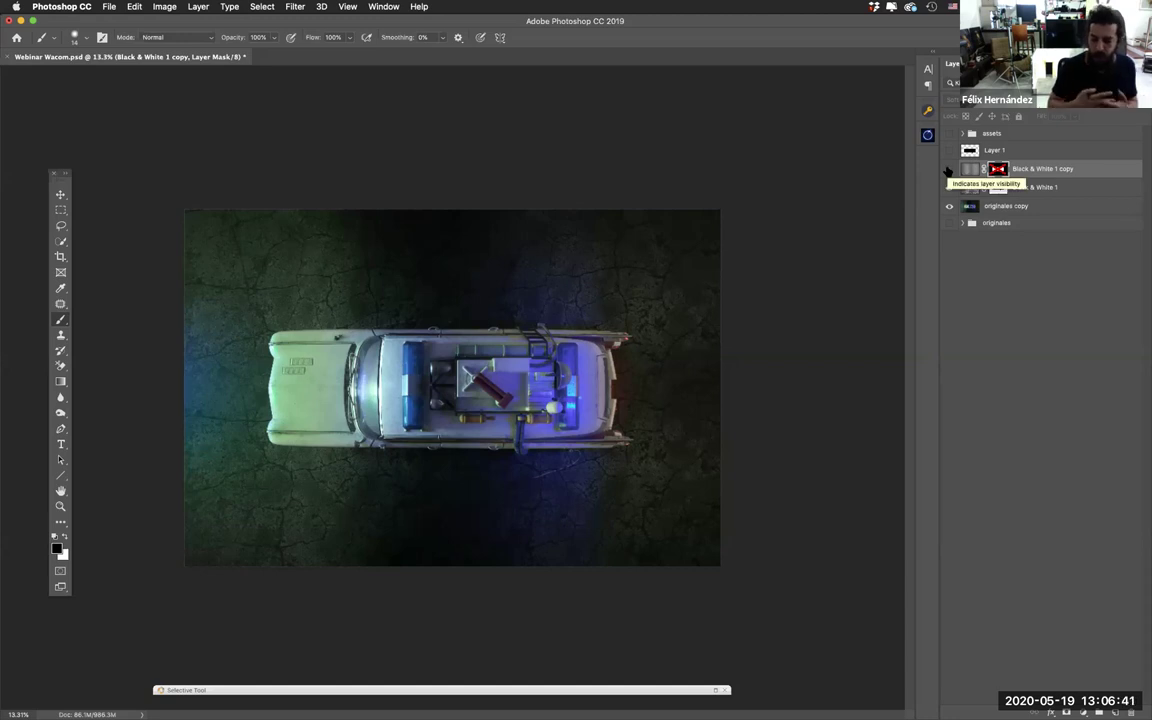
pyautogui.click(949, 170)
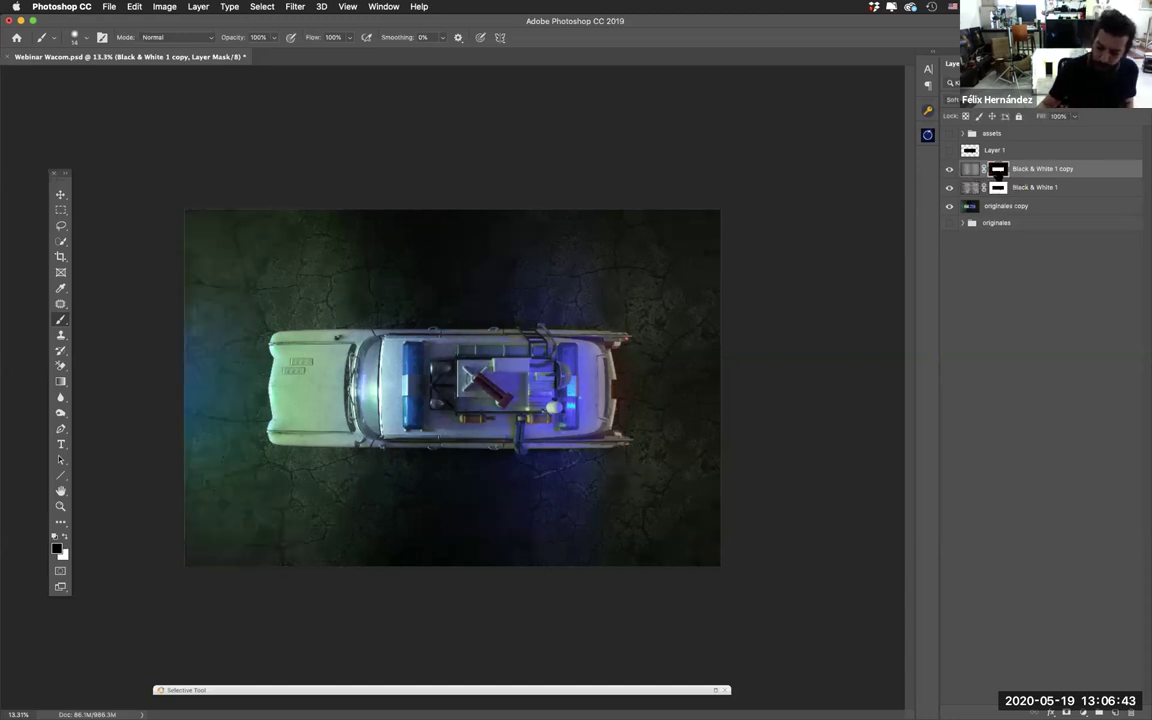
# Step: Apply the layer mask of the Black & White 1 copy layer, and undo the application
pyautogui.rightClick(997, 170)
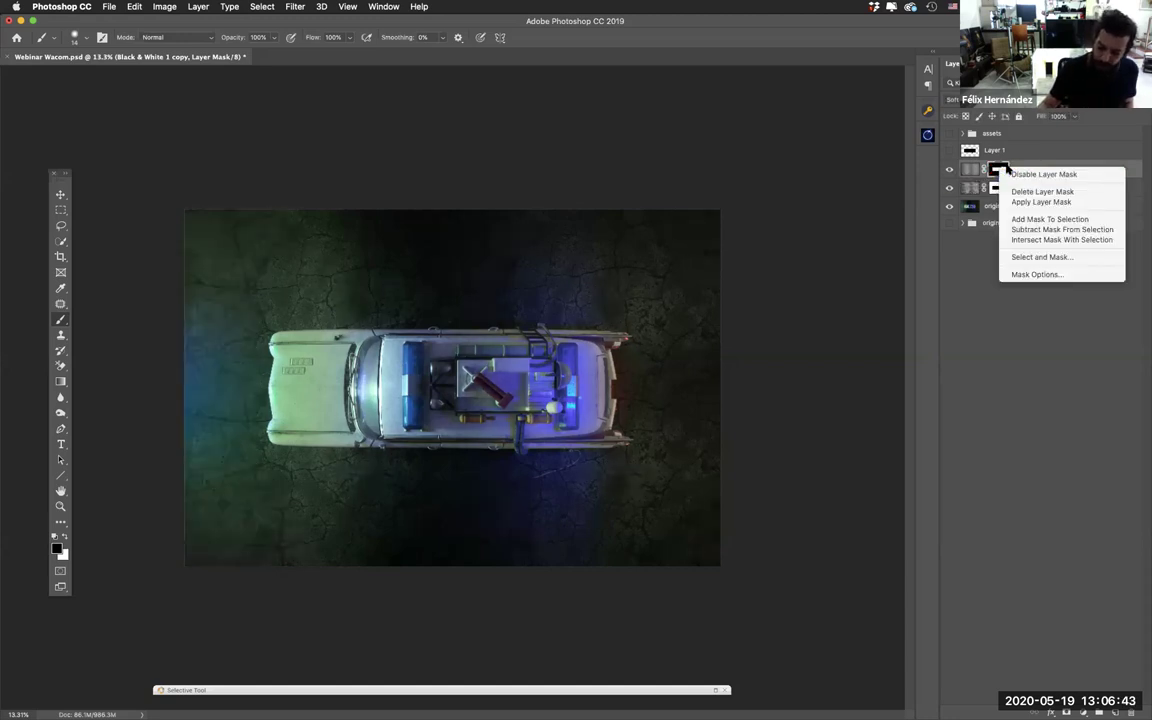
pyautogui.click(1041, 202)
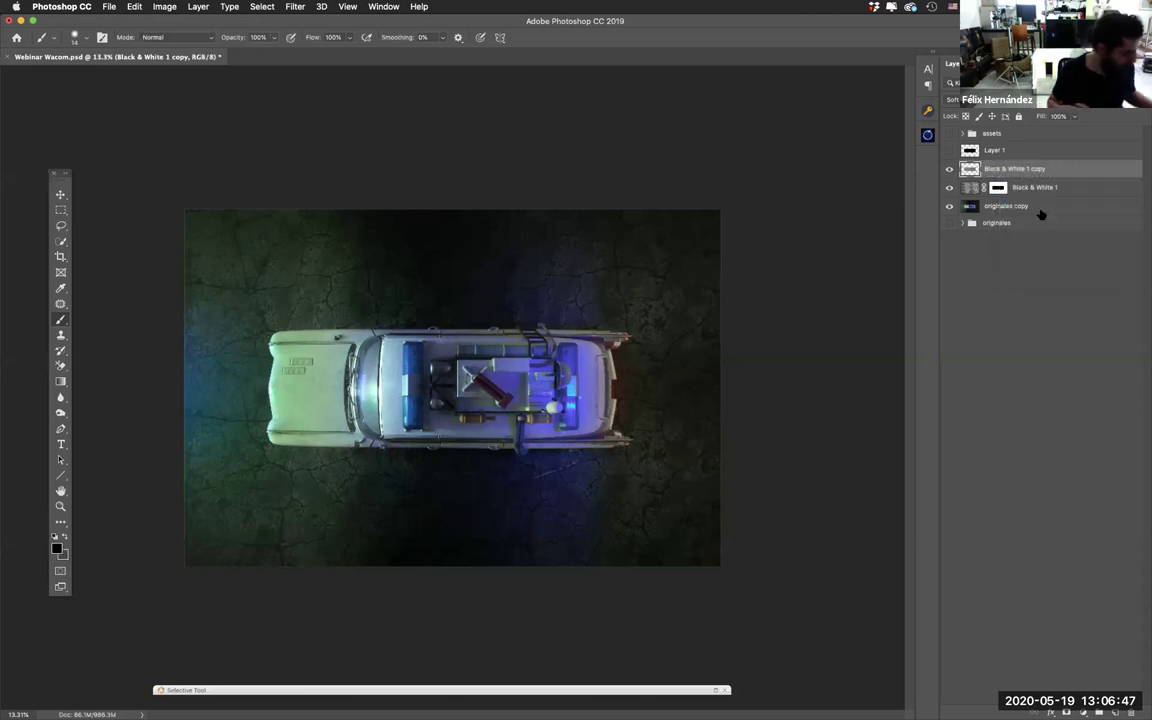
pyautogui.press('super+z')
# Step: Toggle the Black & White 1 copy layer's visibility repeatedly to examine its effect on the car
pyautogui.click(949, 170)
pyautogui.click(949, 170)
pyautogui.click(950, 170)
pyautogui.click(950, 170)
pyautogui.click(950, 170)
pyautogui.click(950, 170)
pyautogui.click(950, 170)
pyautogui.click(950, 170)
pyautogui.click(950, 170)
pyautogui.click(950, 170)
pyautogui.click(950, 169)
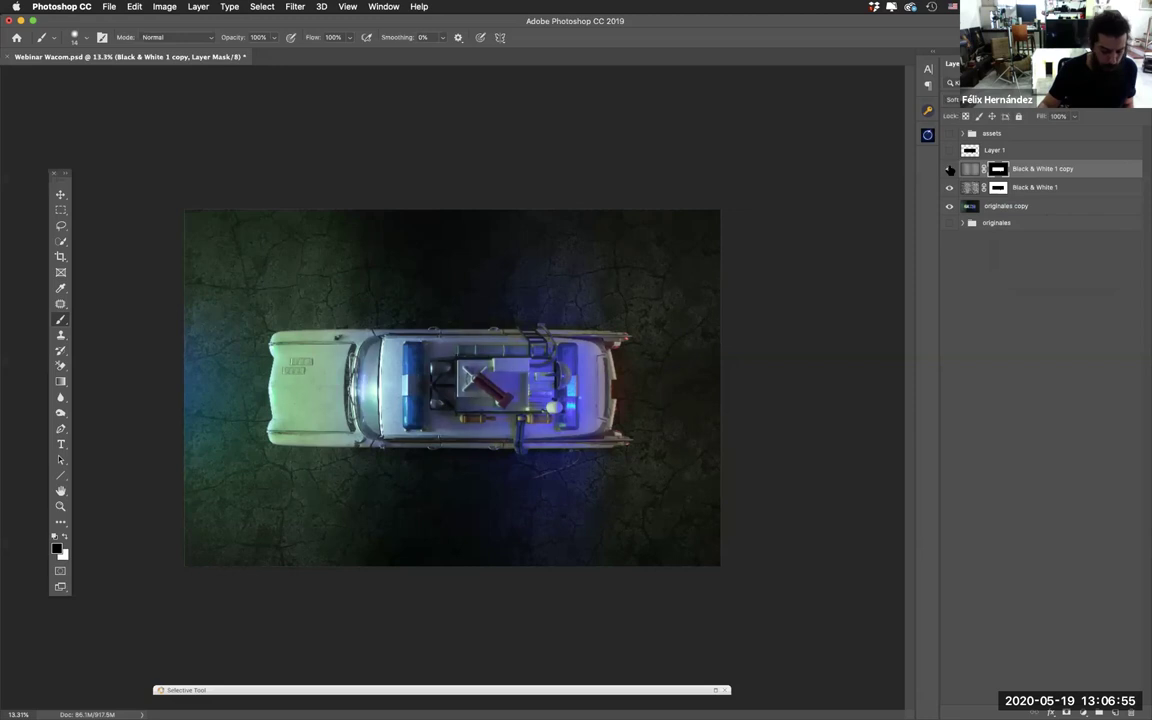
# Step: Toggle the Black & White 1 layer's visibility repeatedly to examine its effect on the cracked floor background
pyautogui.click(949, 187)
pyautogui.click(949, 187)
pyautogui.click(949, 187)
pyautogui.click(949, 187)
pyautogui.click(949, 187)
pyautogui.click(948, 187)
pyautogui.click(946, 187)
pyautogui.click(946, 187)
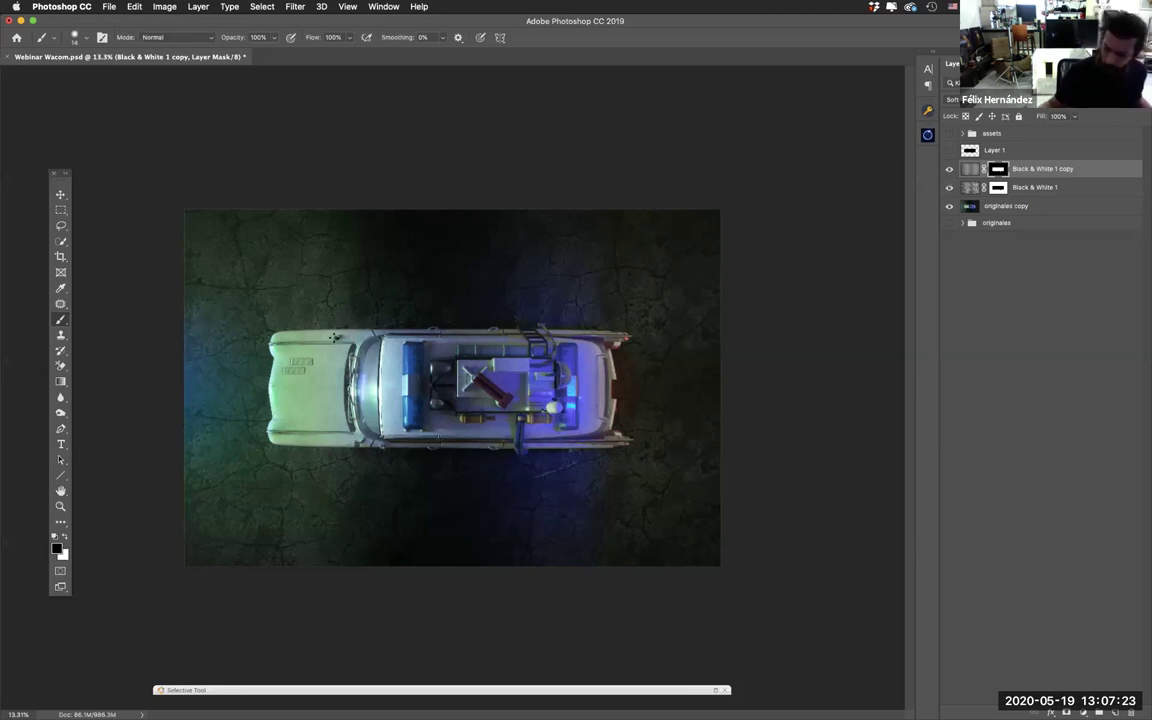
# Step: Apply a Gaussian Blur with a 0.9 pixel radius to the image of the Black & White 1 layer, not its mask
pyautogui.scroll(5, 334, 337)
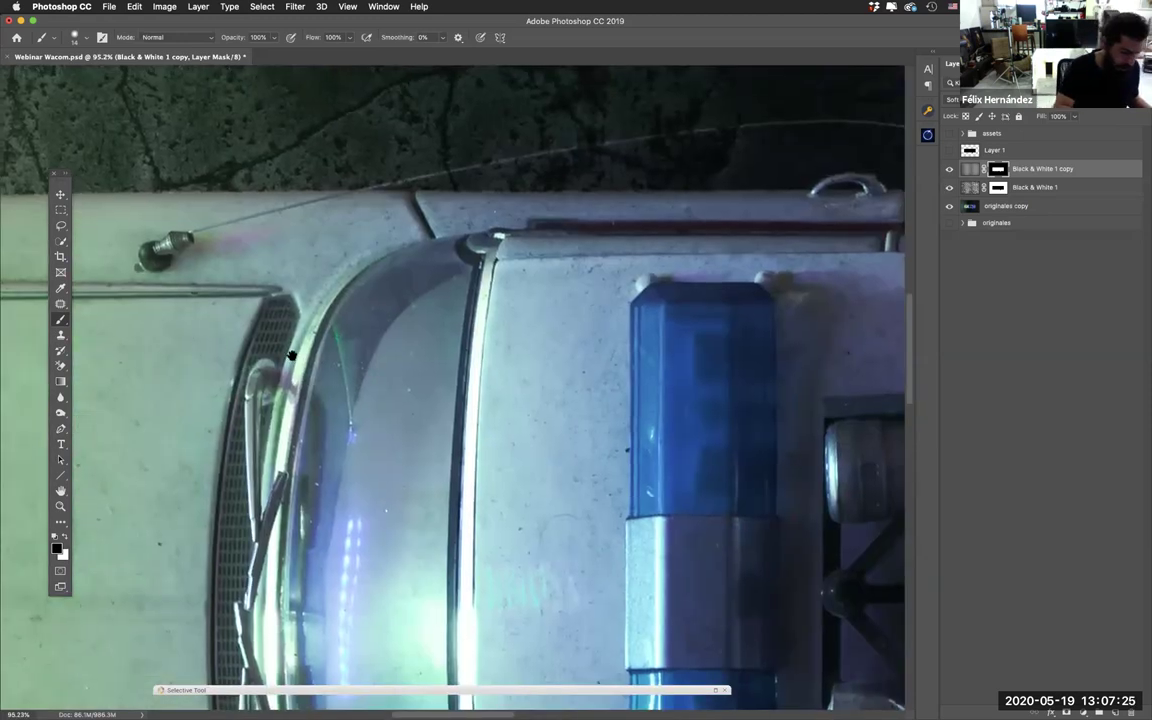
pyautogui.moveTo(291, 355); pyautogui.dragTo(843, 404)
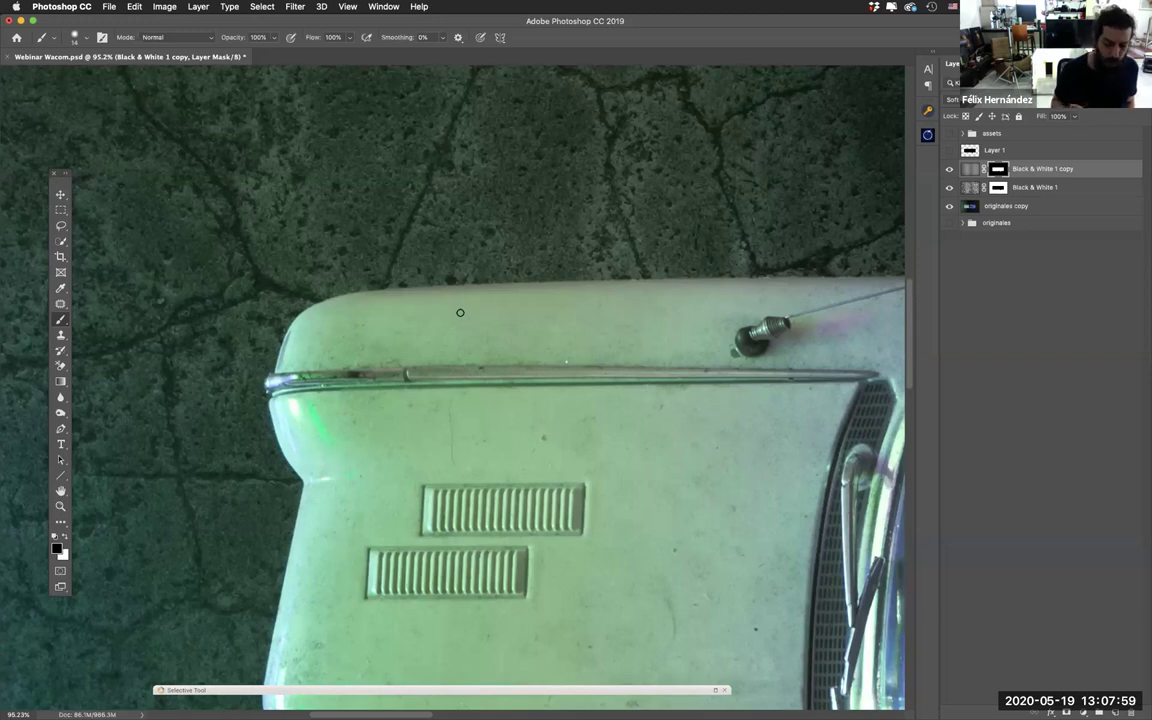
pyautogui.click(969, 188)
pyautogui.click(998, 188)
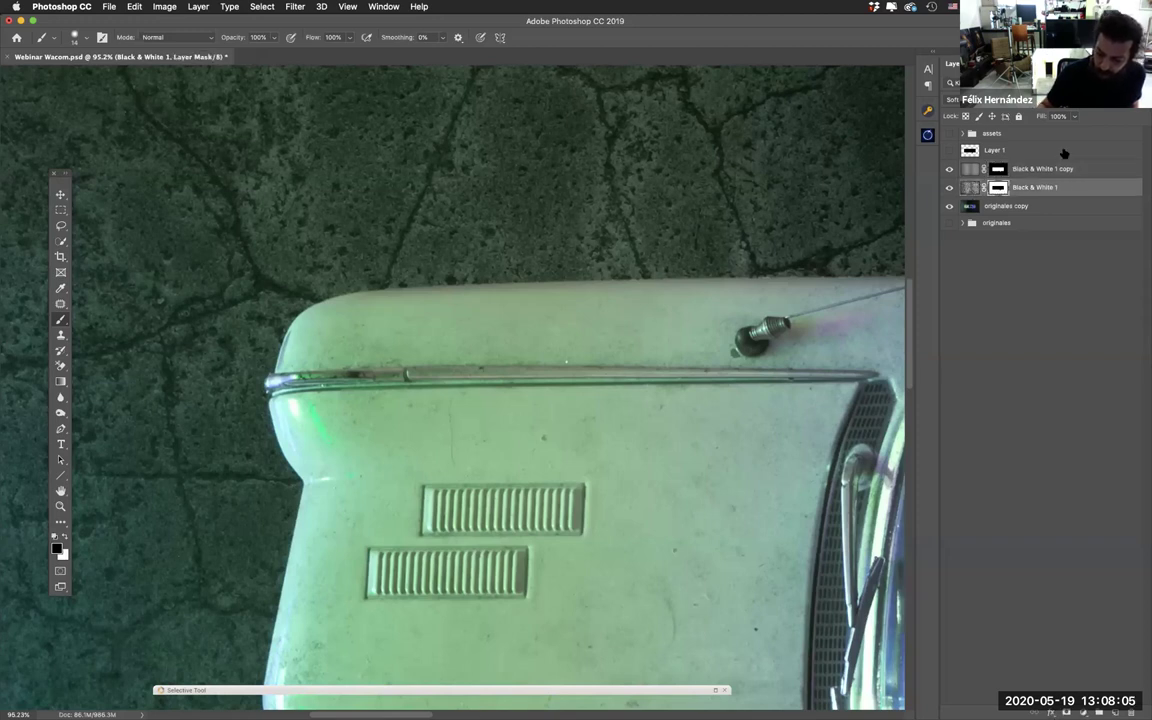
pyautogui.press('super+2')
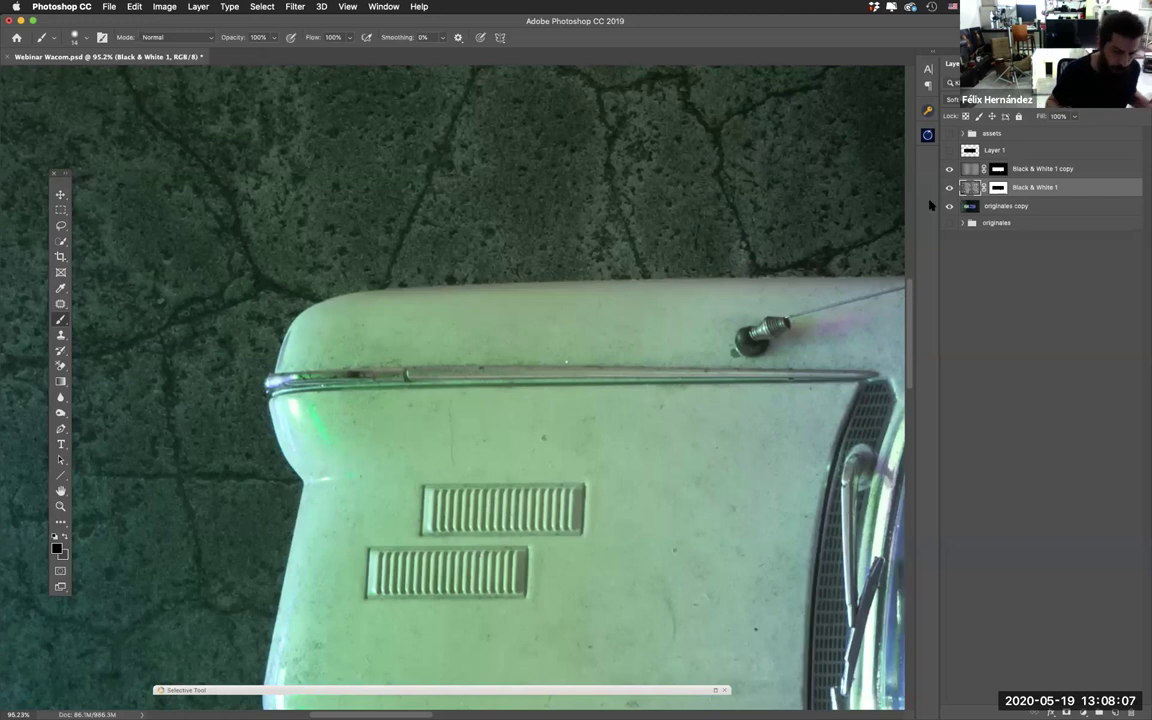
pyautogui.click(293, 7)
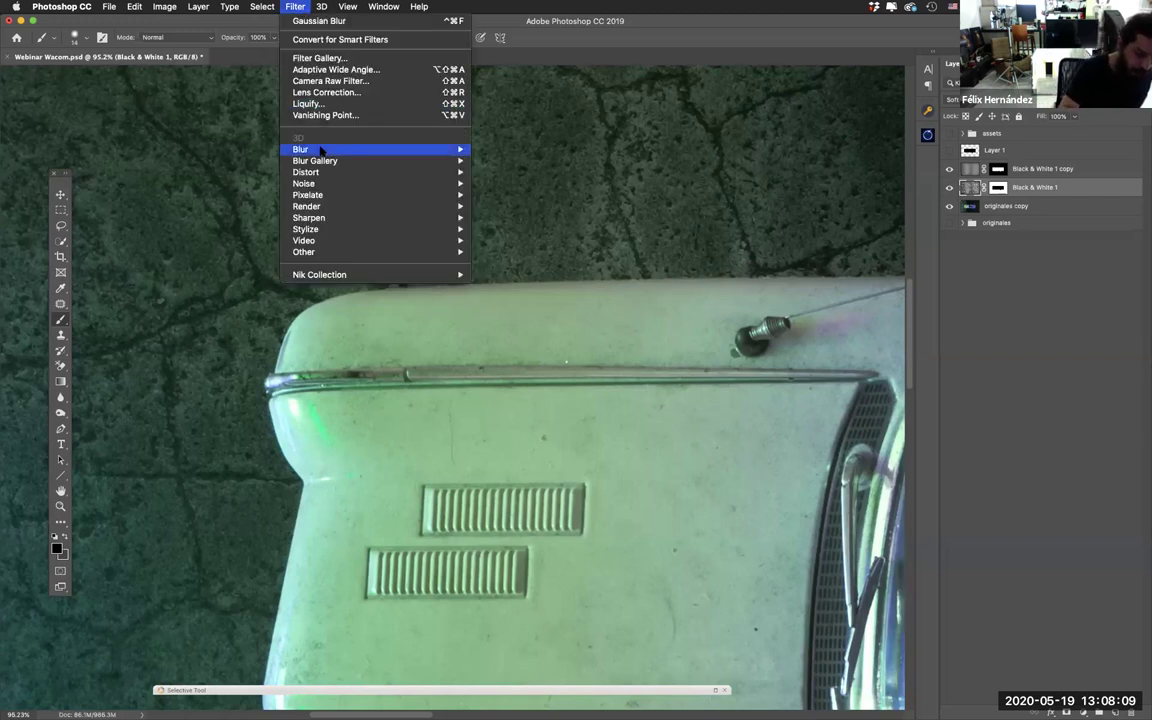
pyautogui.moveTo(308, 149)
pyautogui.click(523, 195)
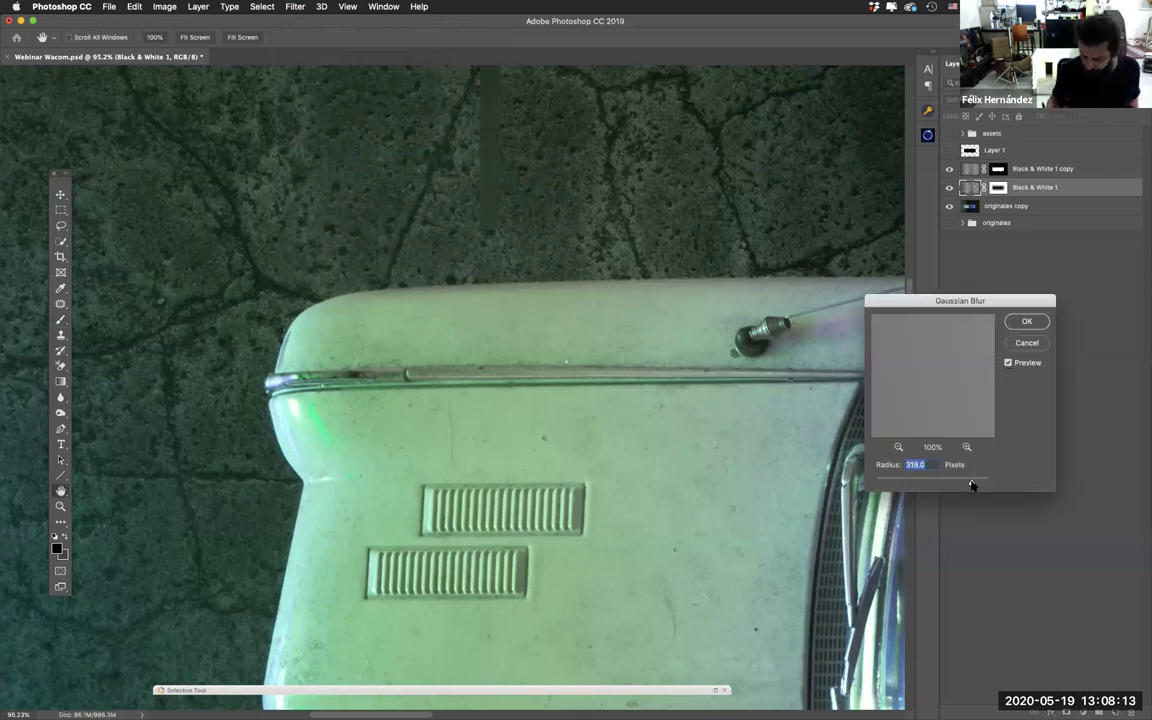
pyautogui.moveTo(970, 485); pyautogui.dragTo(879, 485)
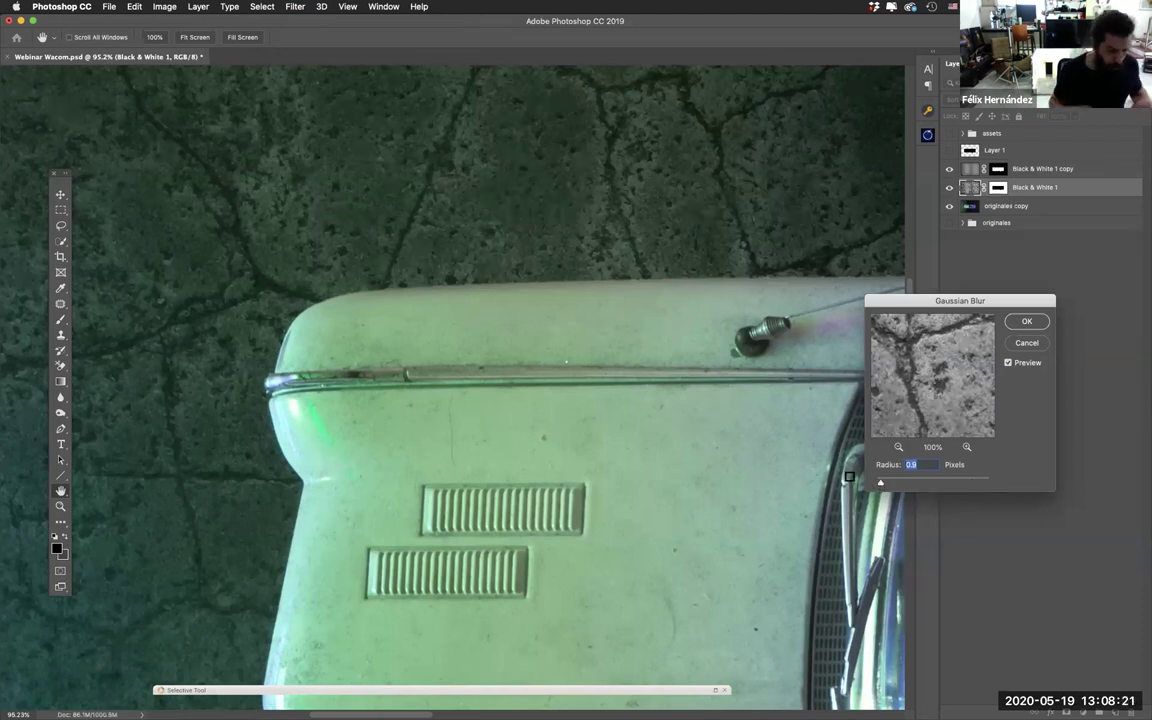
pyautogui.click(1017, 323)
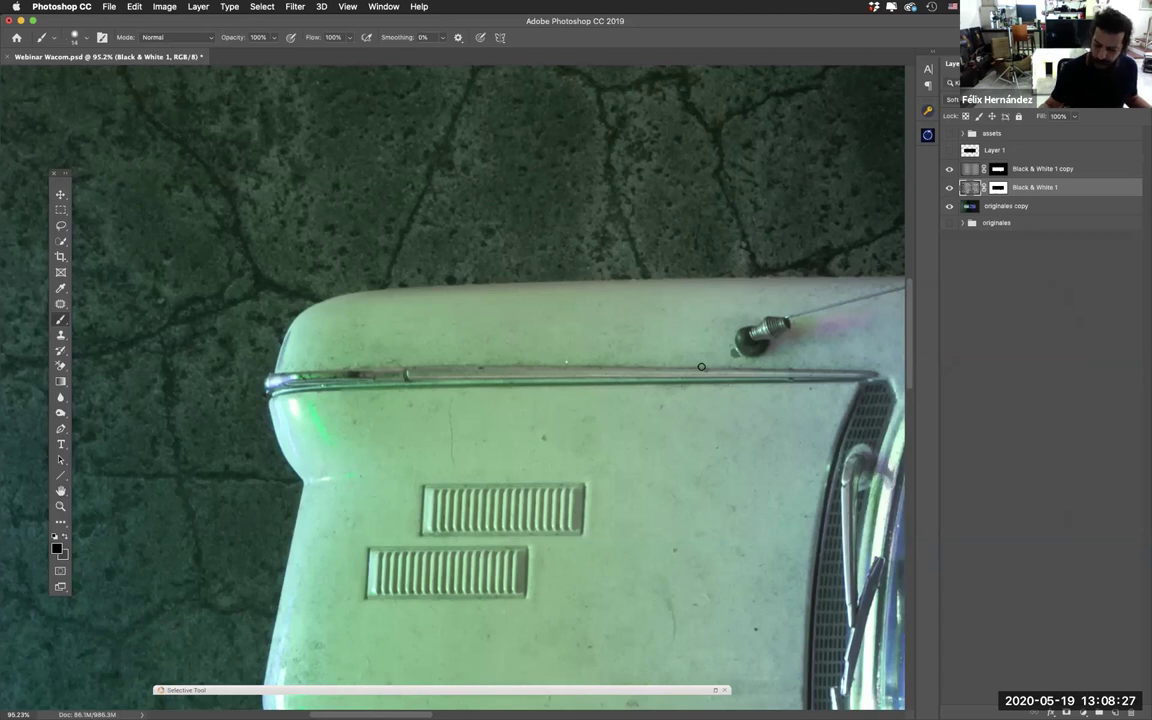
pyautogui.scroll(-3, 705, 362)
pyautogui.scroll(-3, 705, 362)
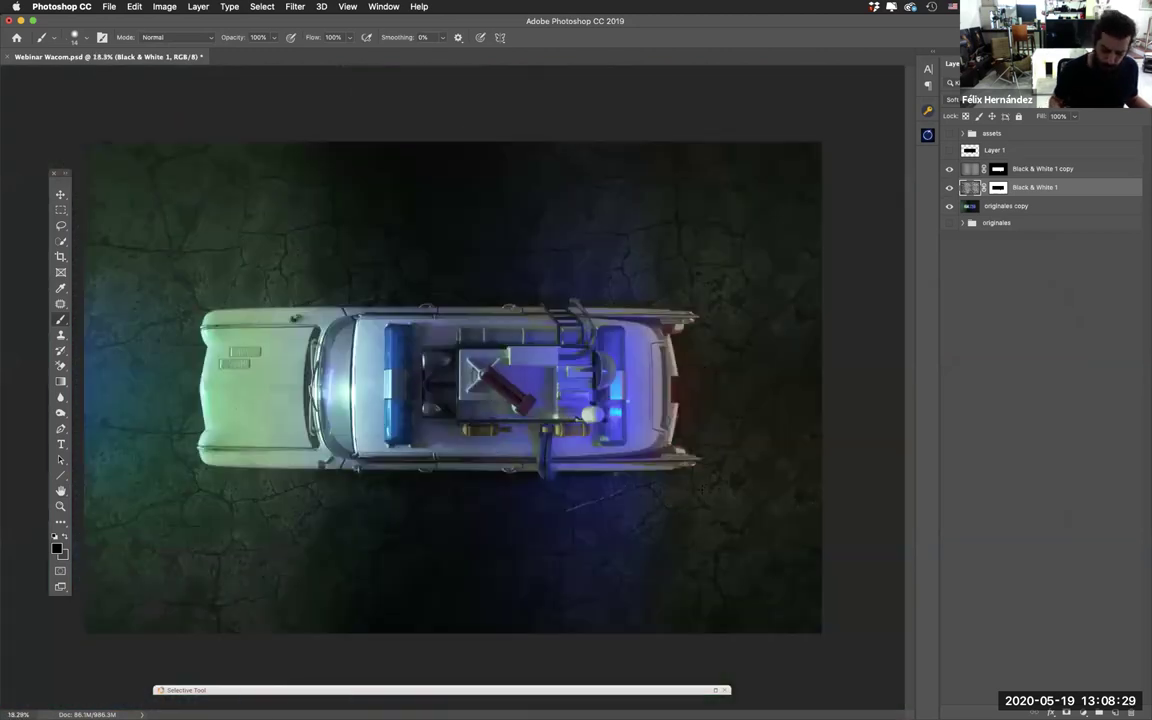
pyautogui.scroll(-3, 661, 455)
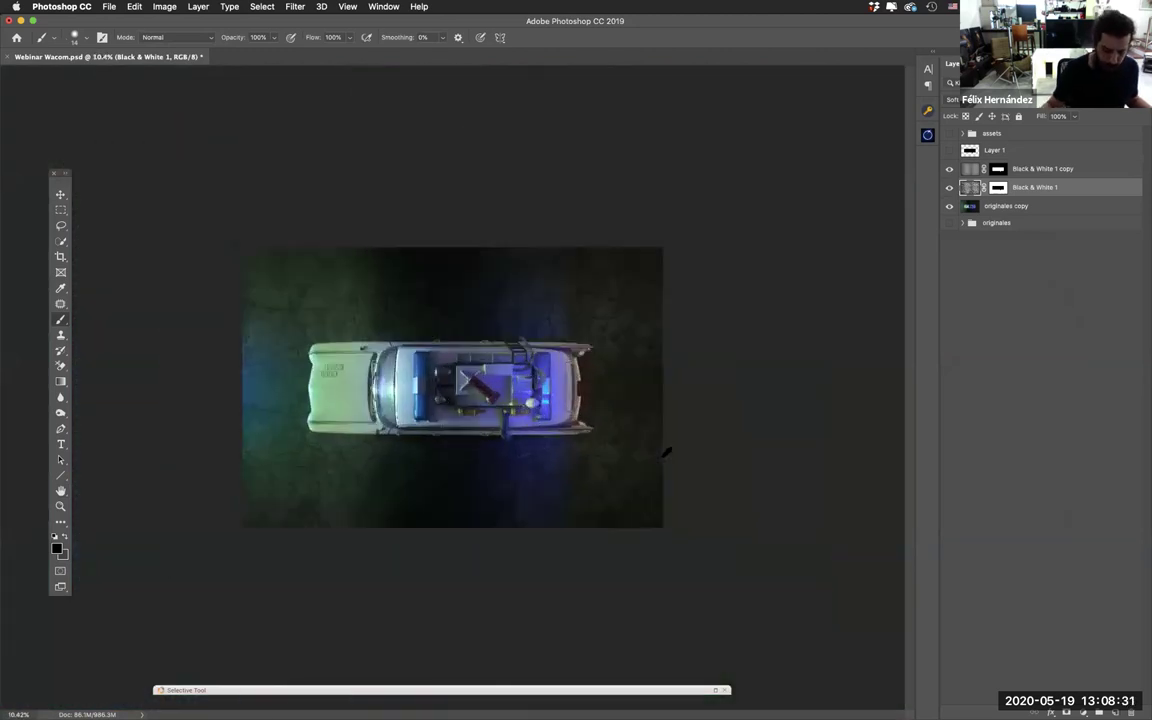
pyautogui.press('v')
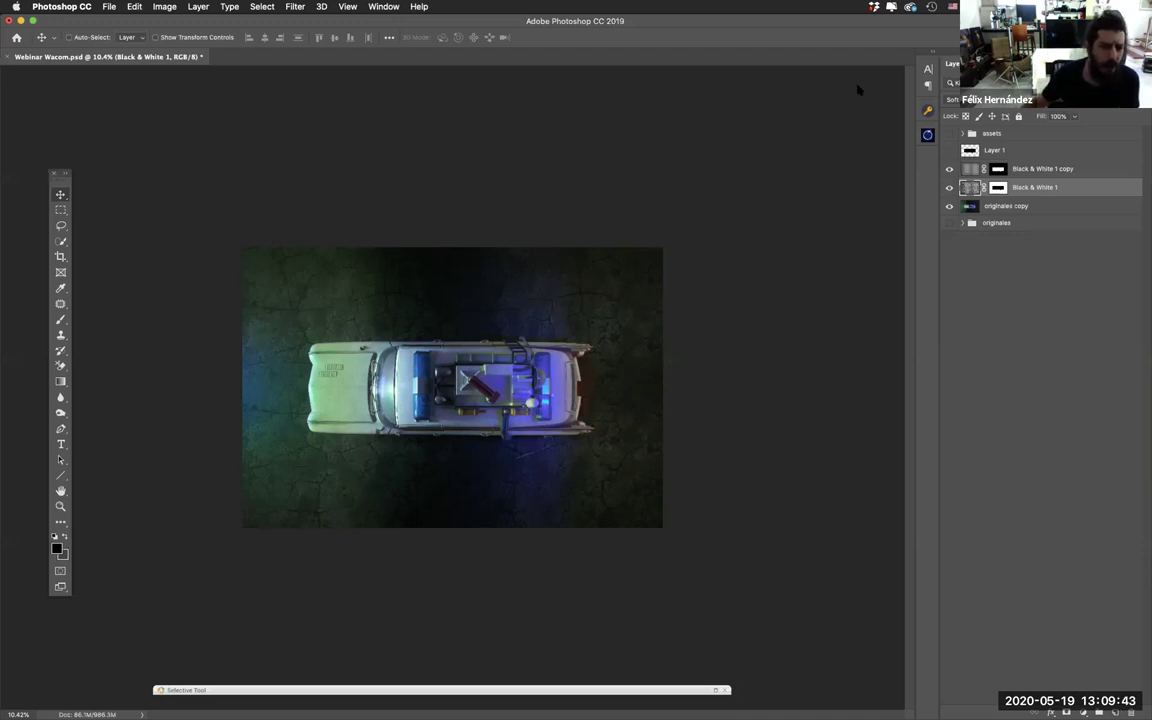
# Step: Switch to Finder, preview k1.jpg to examine the pier composite and its source photos, and close the preview
pyautogui.press('super+Tab')
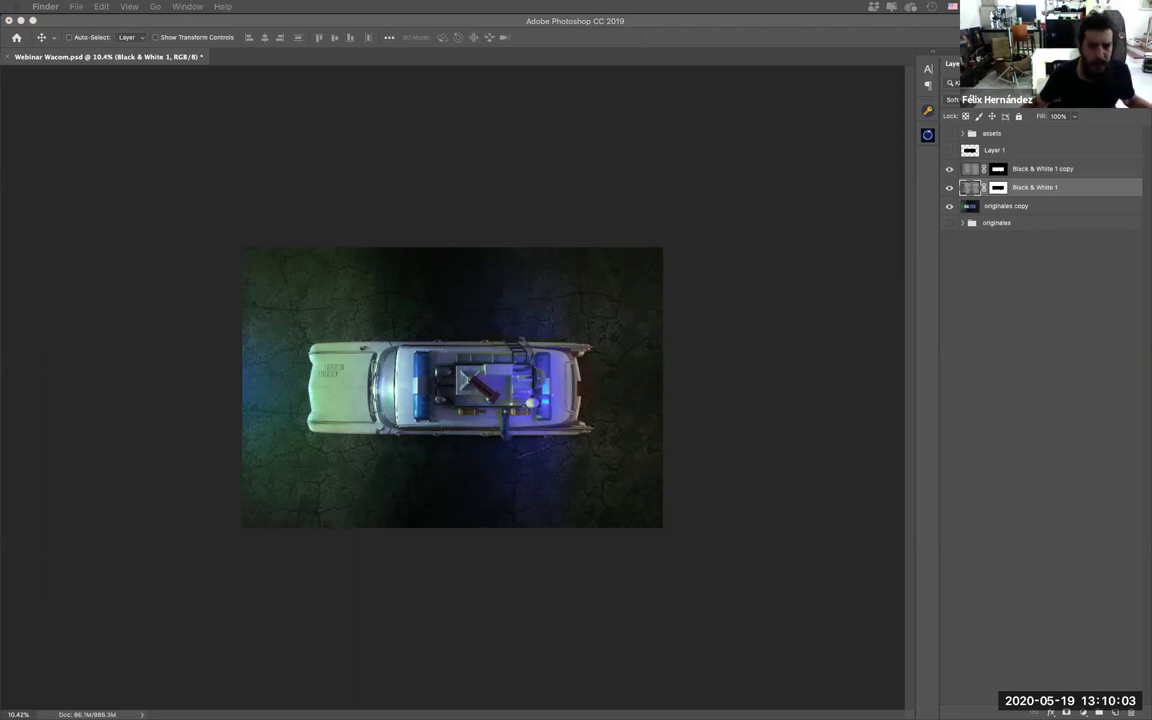
pyautogui.press('space')
pyautogui.moveTo(861, 249); pyautogui.dragTo(268, 141)
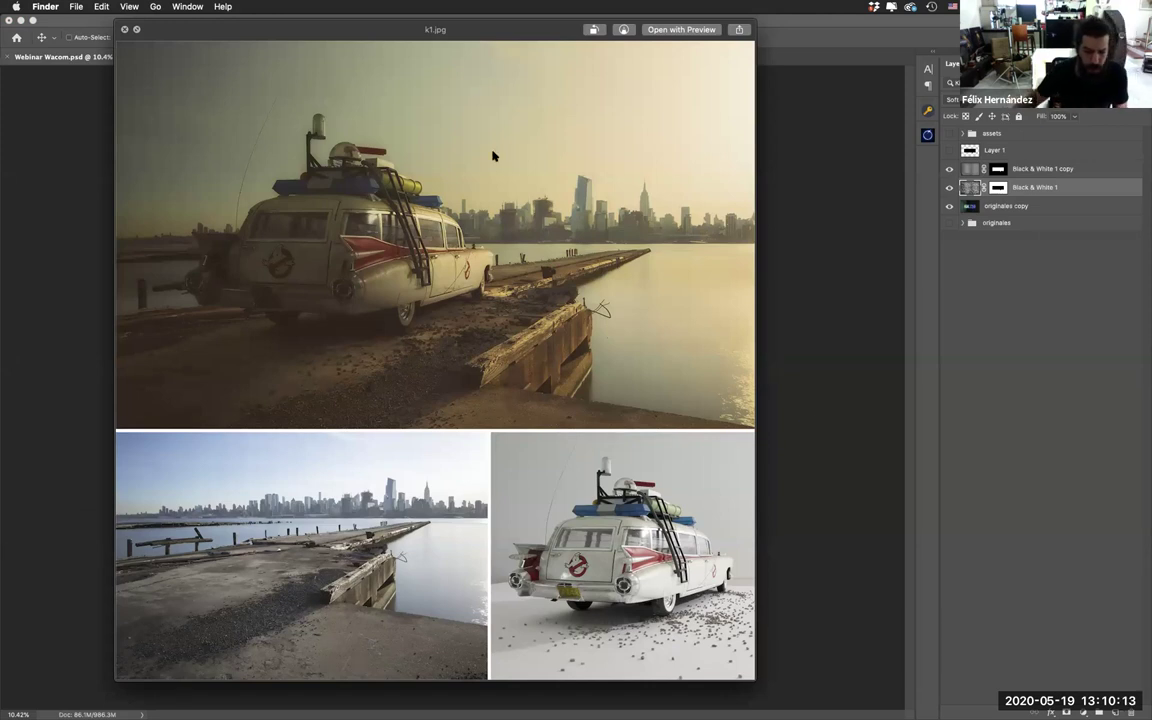
pyautogui.moveTo(437, 28); pyautogui.dragTo(497, 55)
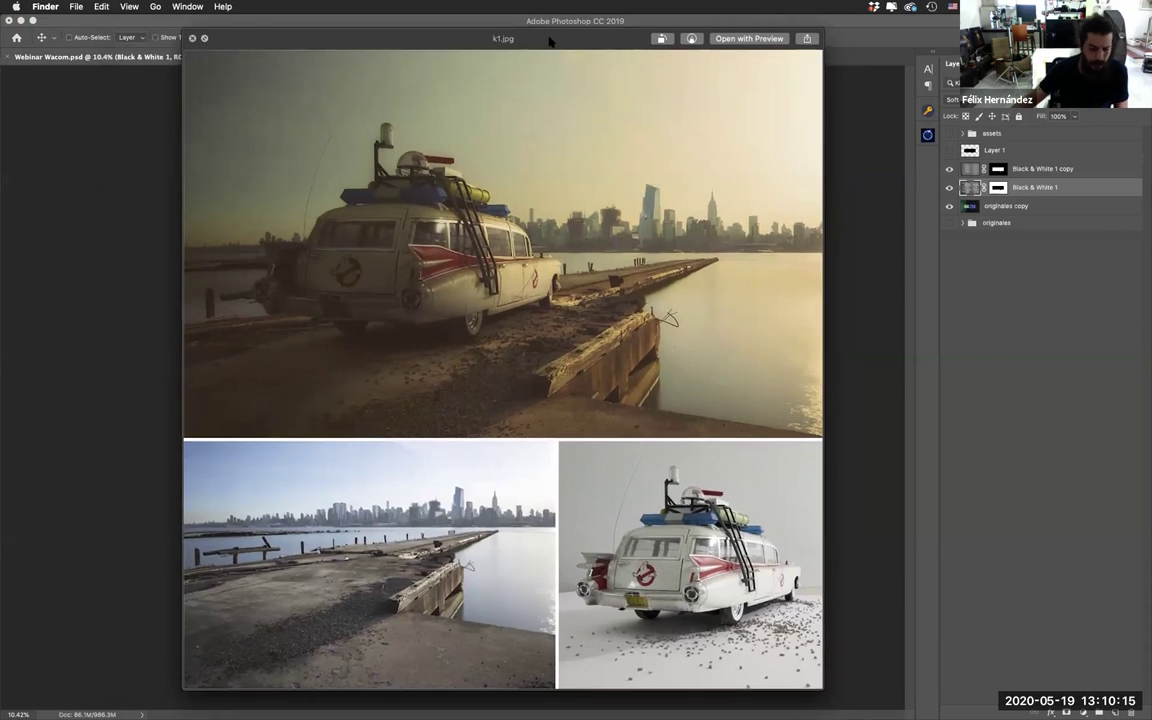
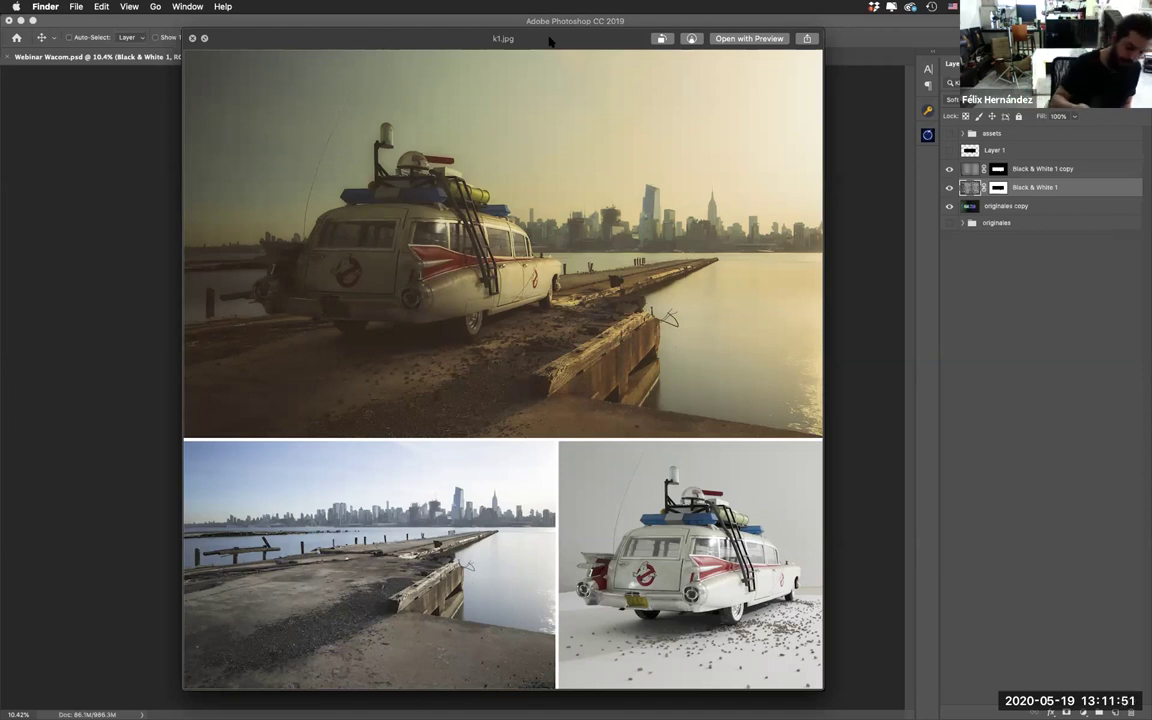
pyautogui.click(176, 39)
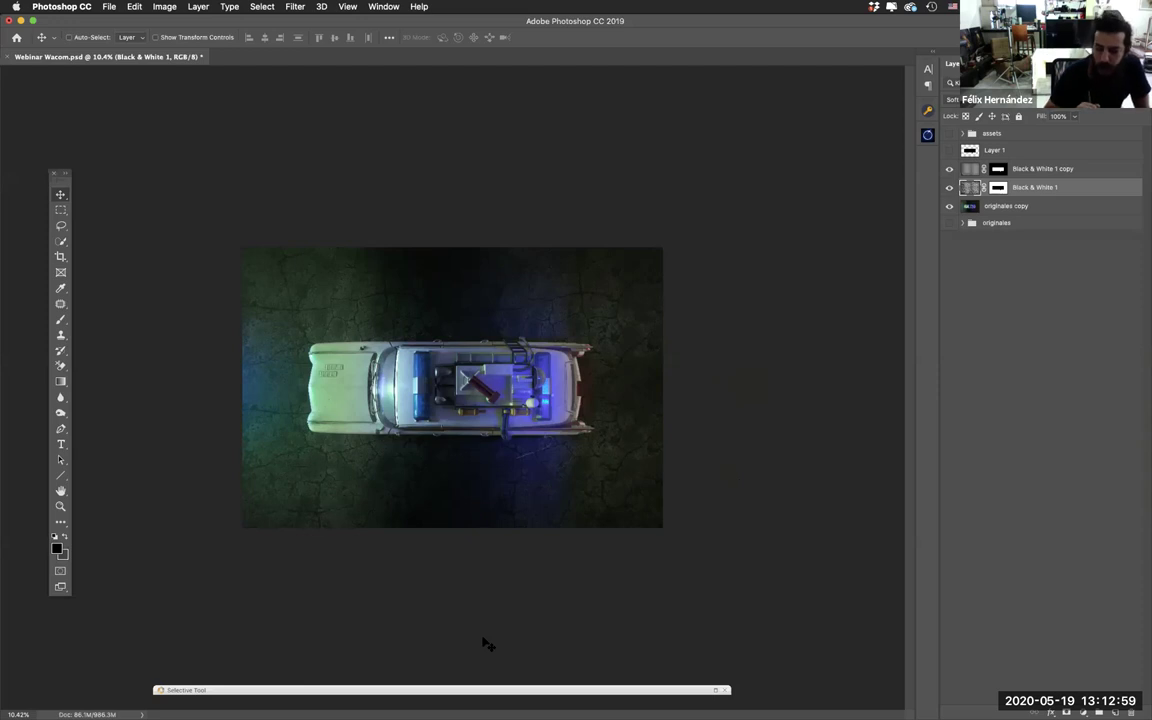
# Step: Group the Black & White 1 and Black & White 1 copy layers and name the group fondo
pyautogui.keyDown('shift'); pyautogui.click(1036, 170); pyautogui.keyUp('shift')
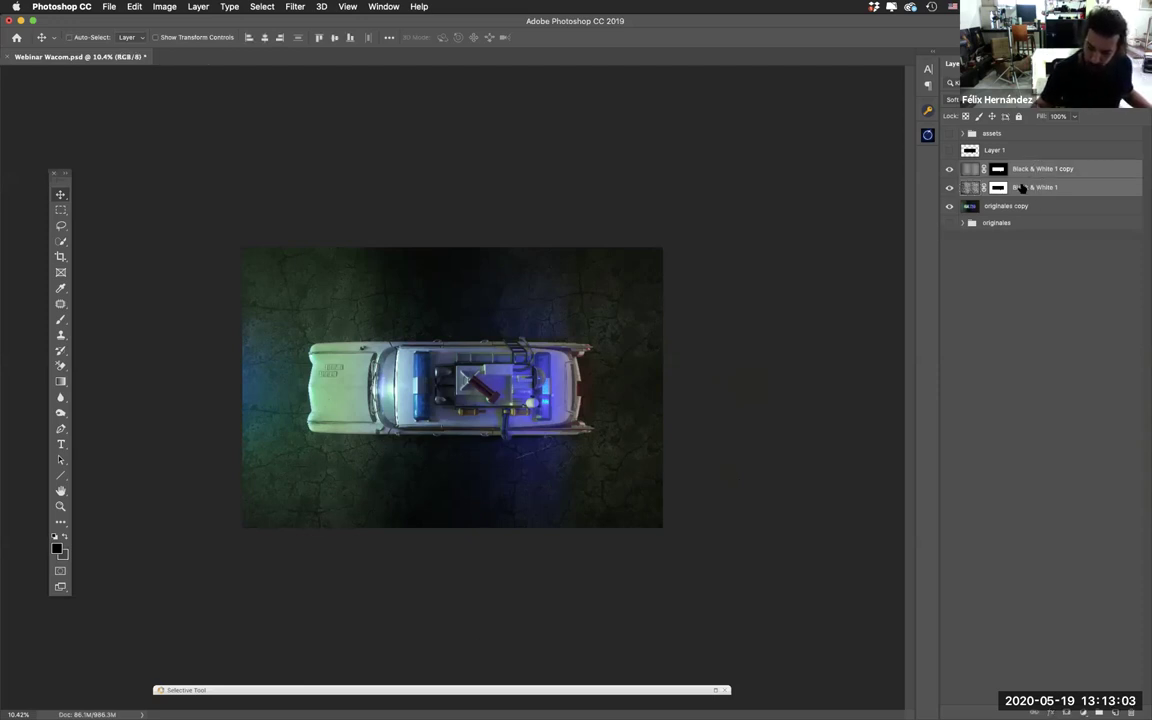
pyautogui.press('super+g')
pyautogui.click(950, 167)
pyautogui.click(950, 167)
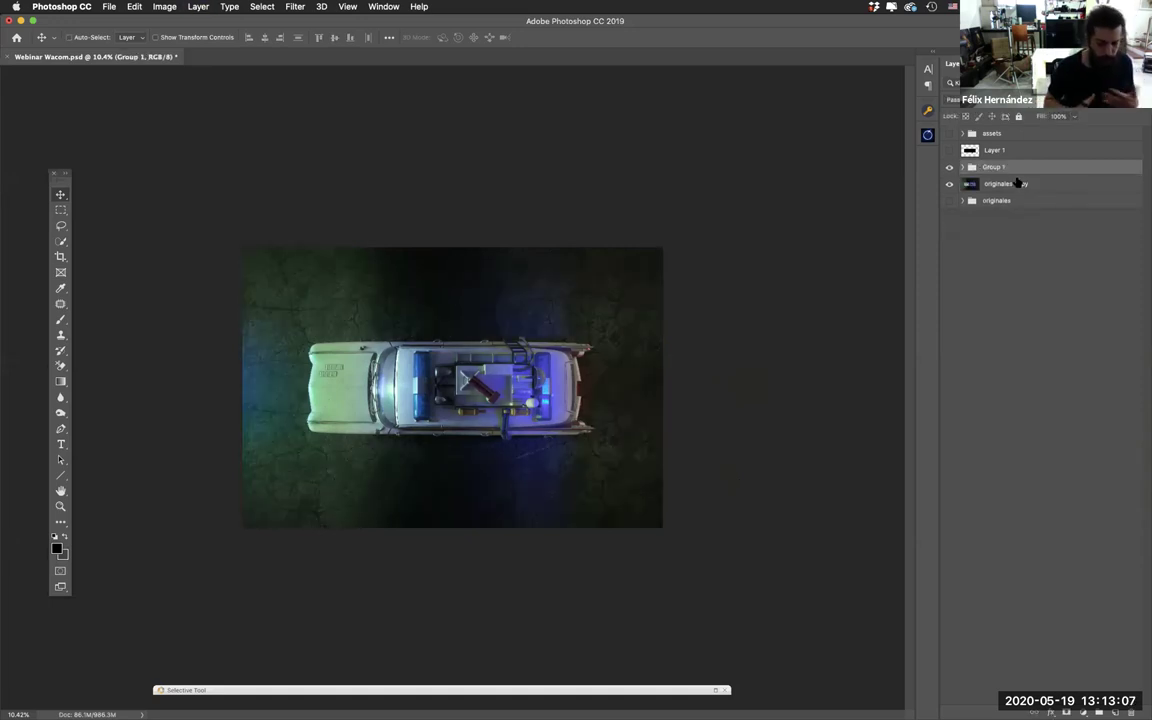
pyautogui.doubleClick(990, 167)
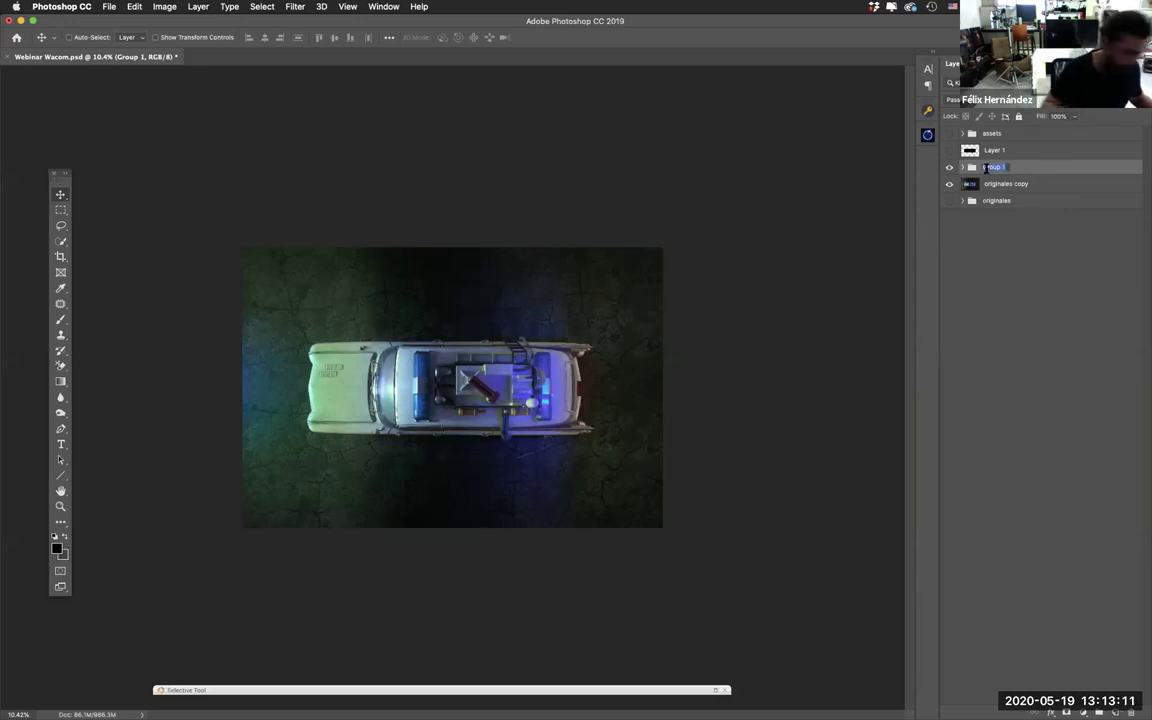
pyautogui.write('fondo')
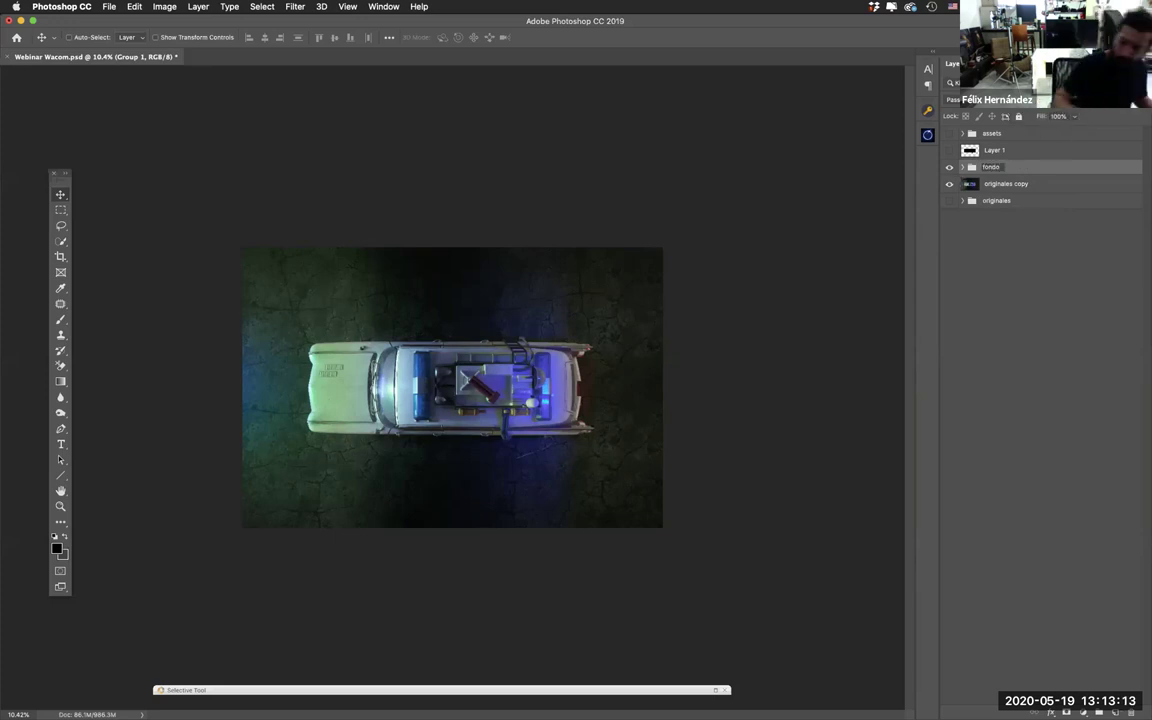
pyautogui.press('Return')
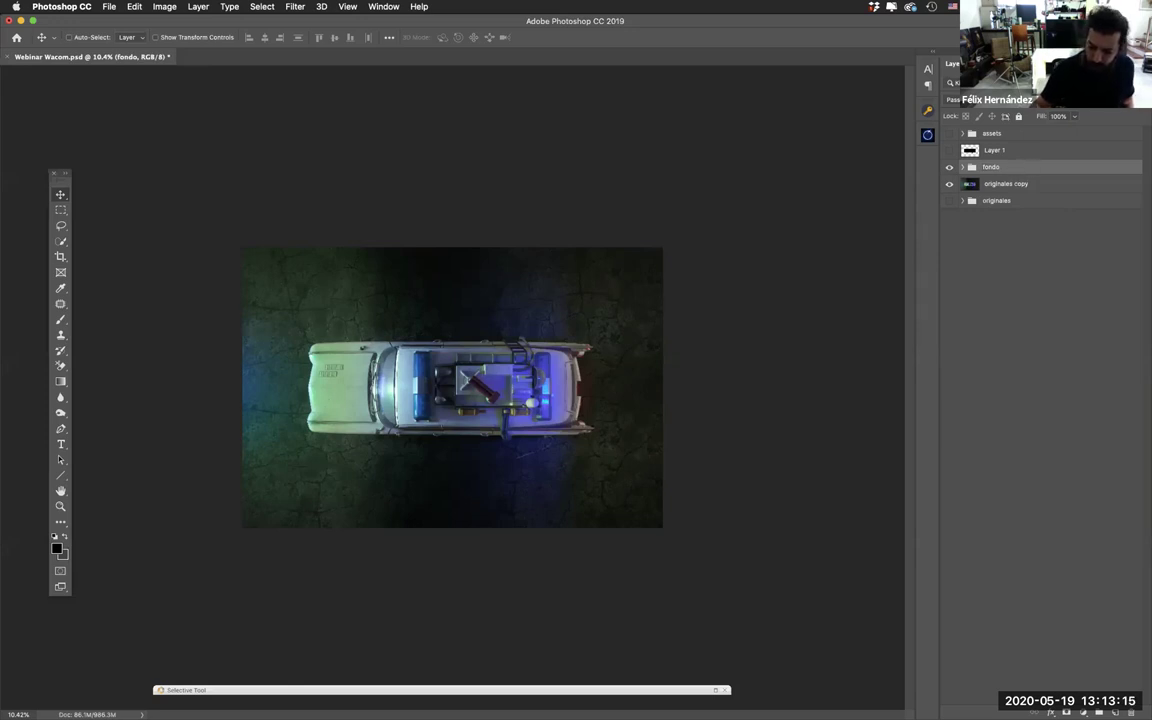
# Step: Lower the opacity of the fondo group to soften the cracked floor texture
pyautogui.click(1074, 115)
pyautogui.moveTo(1074, 115); pyautogui.dragTo(1046, 117)
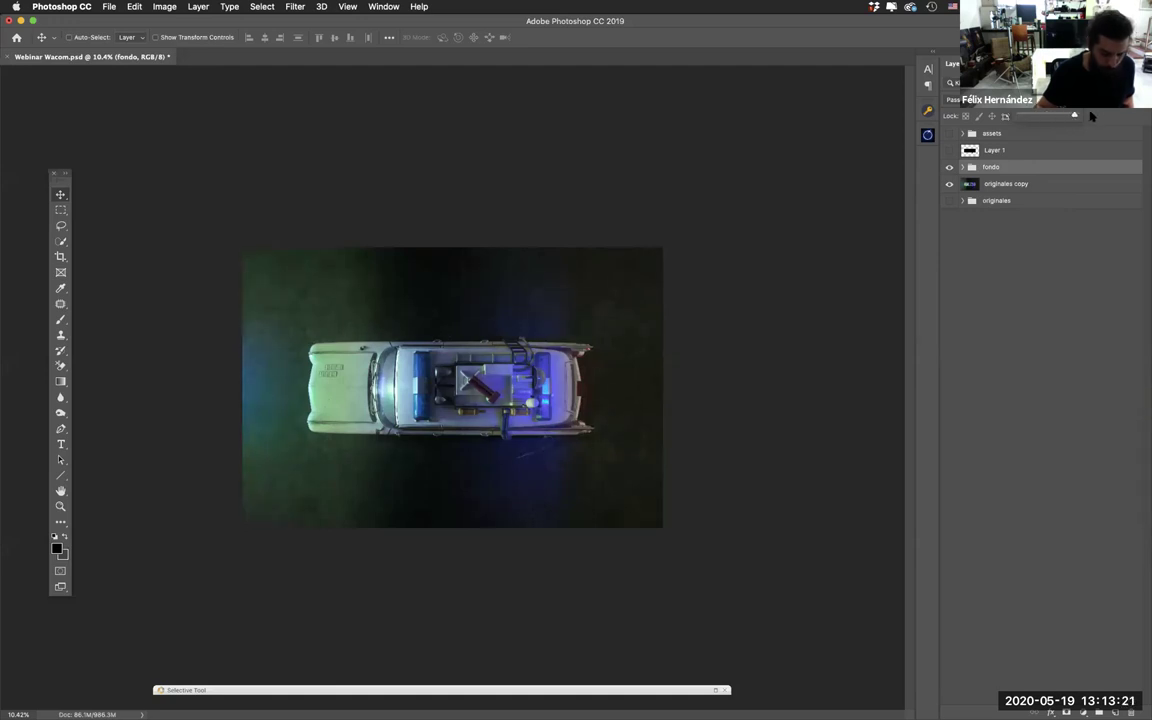
pyautogui.moveTo(1055, 118)
pyautogui.mouseDown()
pyautogui.moveTo(1024, 118)
pyautogui.moveTo(1044, 116)
pyautogui.mouseUp()
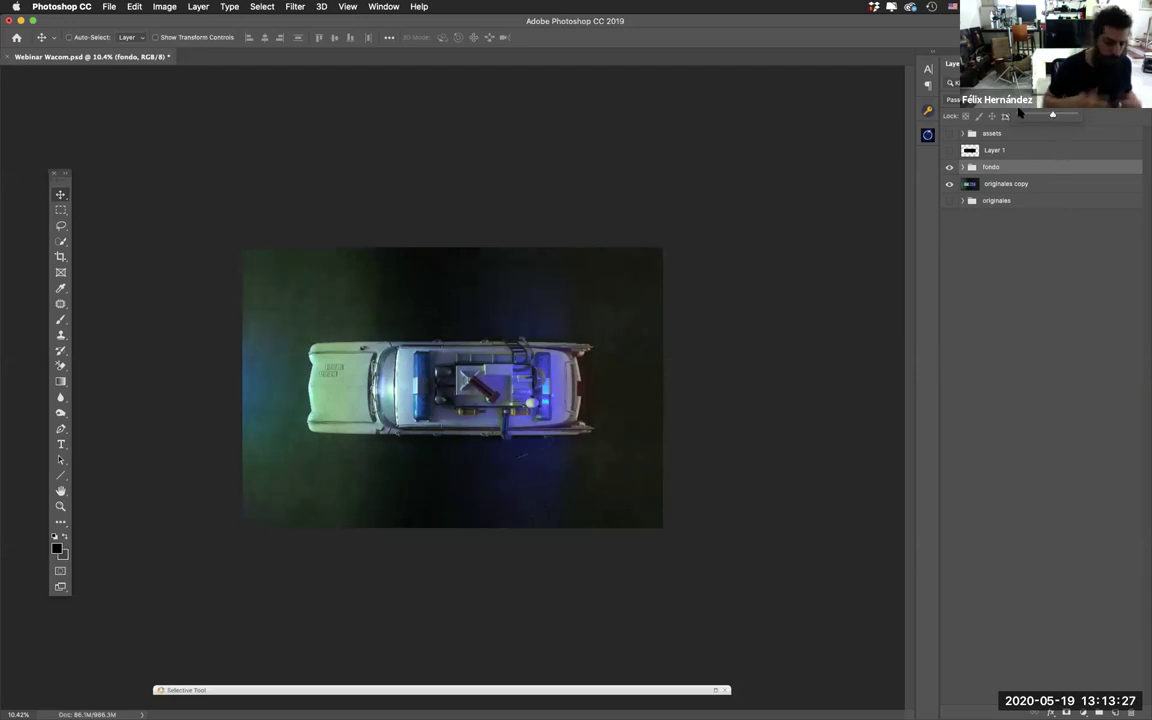
pyautogui.click(742, 444)
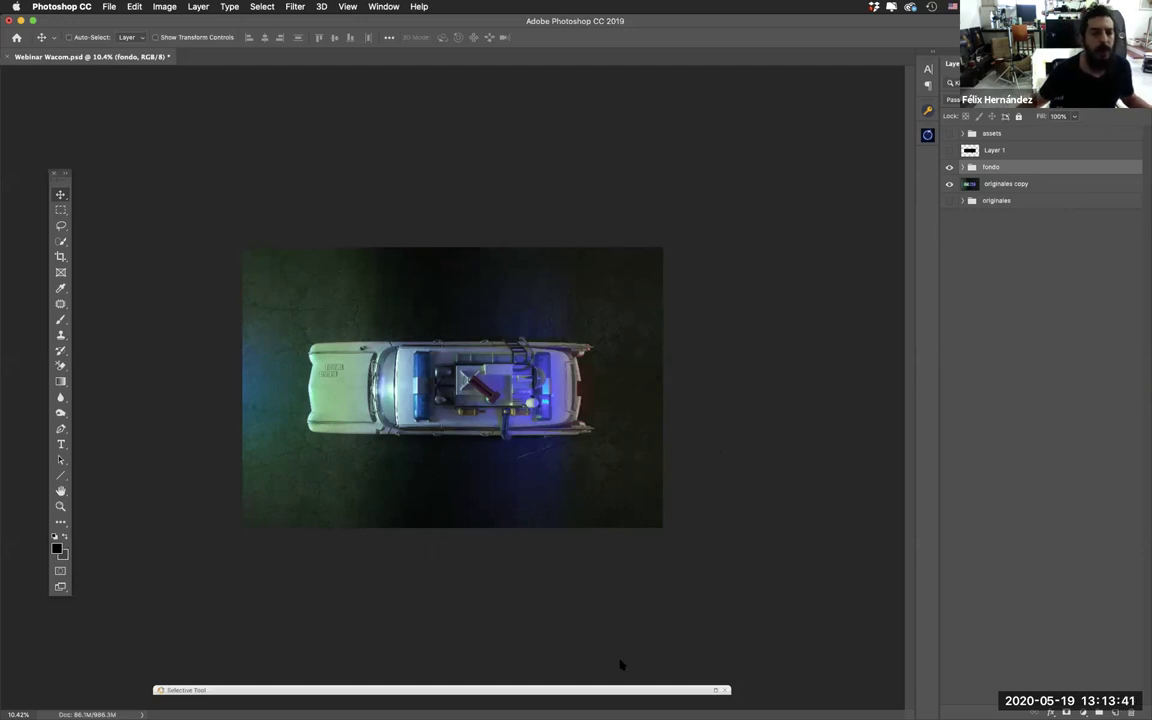
# Step: Preview k2.jpg in Finder to examine the DeLorean composite and its source photos, and close the preview
pyautogui.press('space')
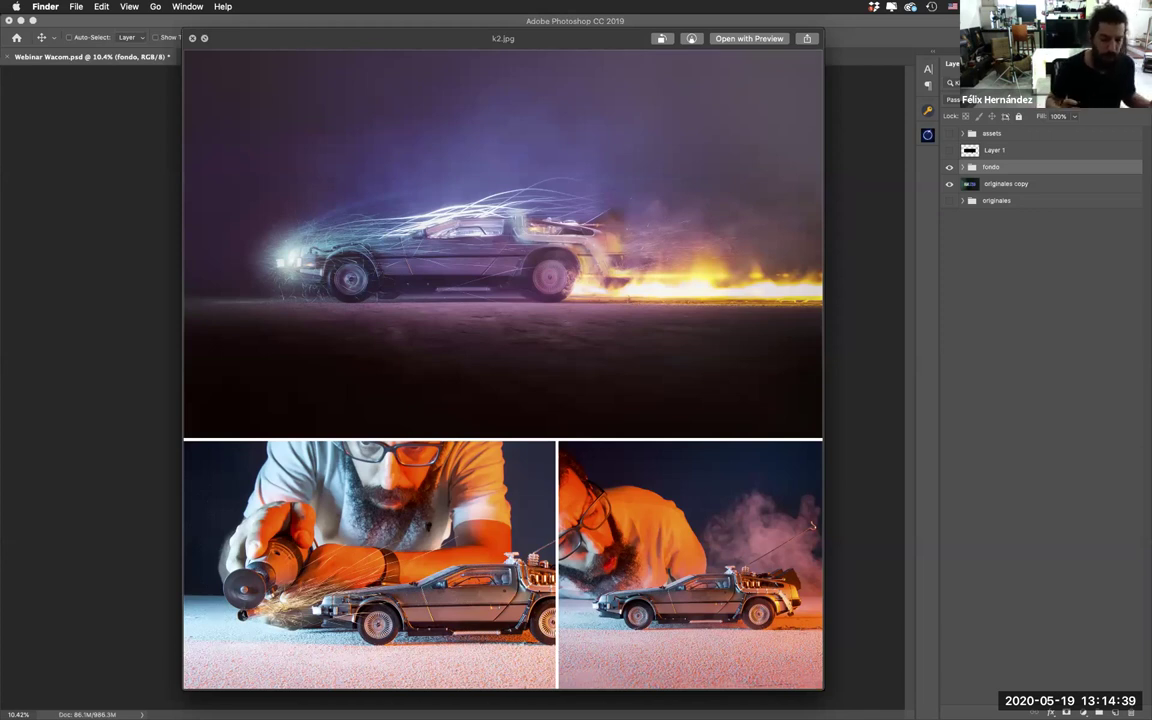
pyautogui.click(192, 38)
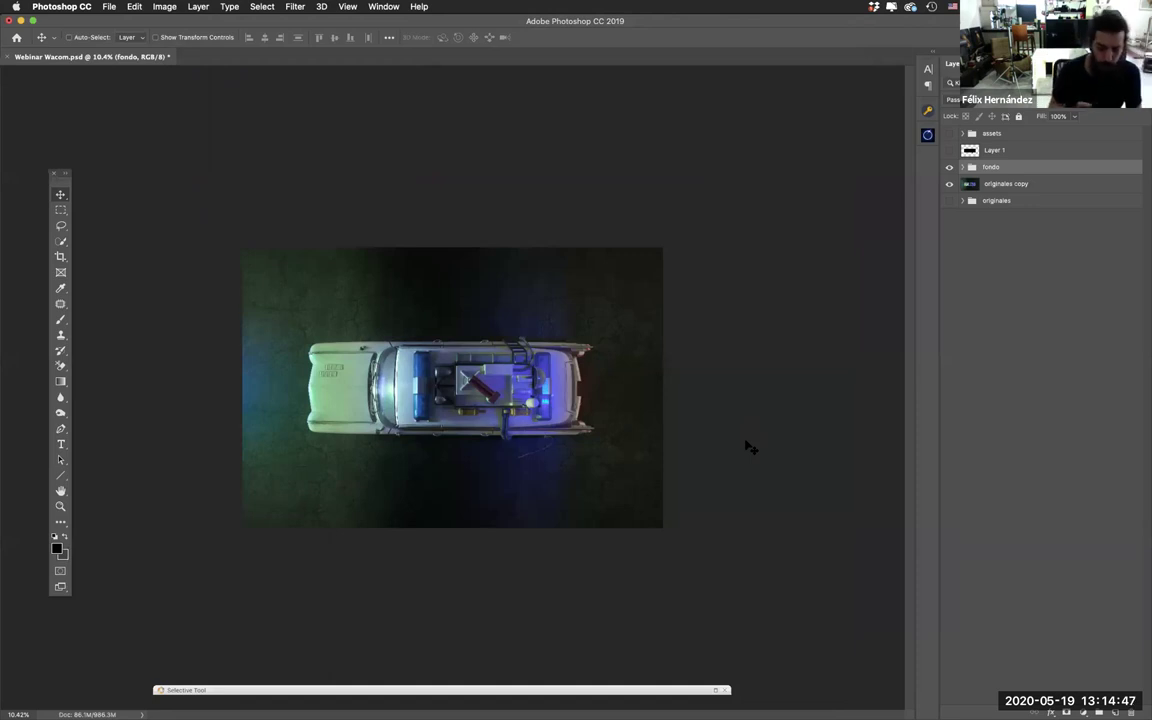
# Step: Uncover the desktop, open dreamstime_xxl_23905946.psd from the Wacom Webinar Assets folder in Photoshop, and close the Finder window
pyautogui.press('f')
pyautogui.press('f')
pyautogui.press('f')
pyautogui.doubleClick(689, 23)
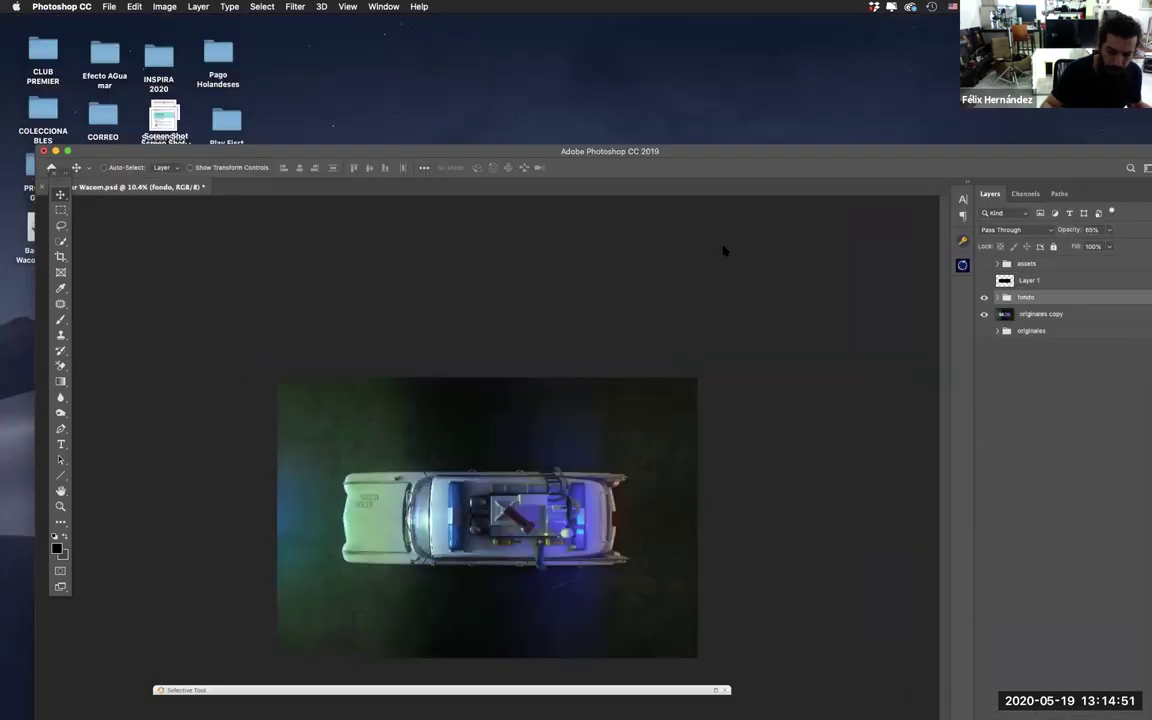
pyautogui.click(714, 313)
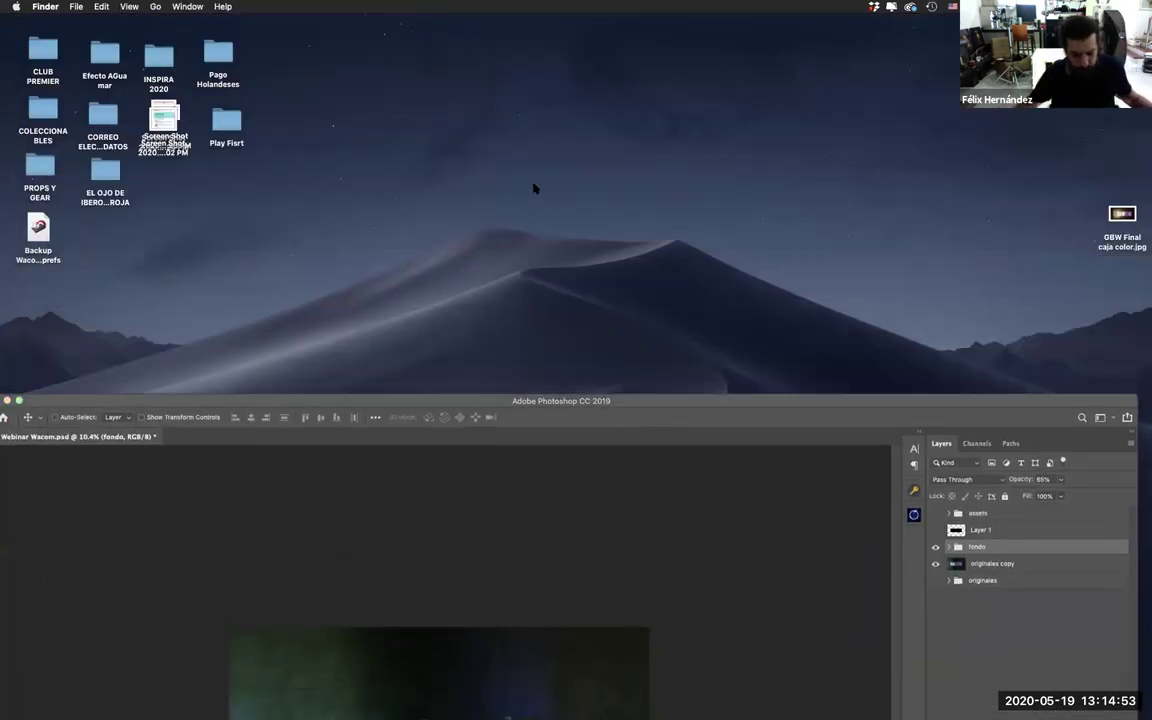
pyautogui.press('super+n')
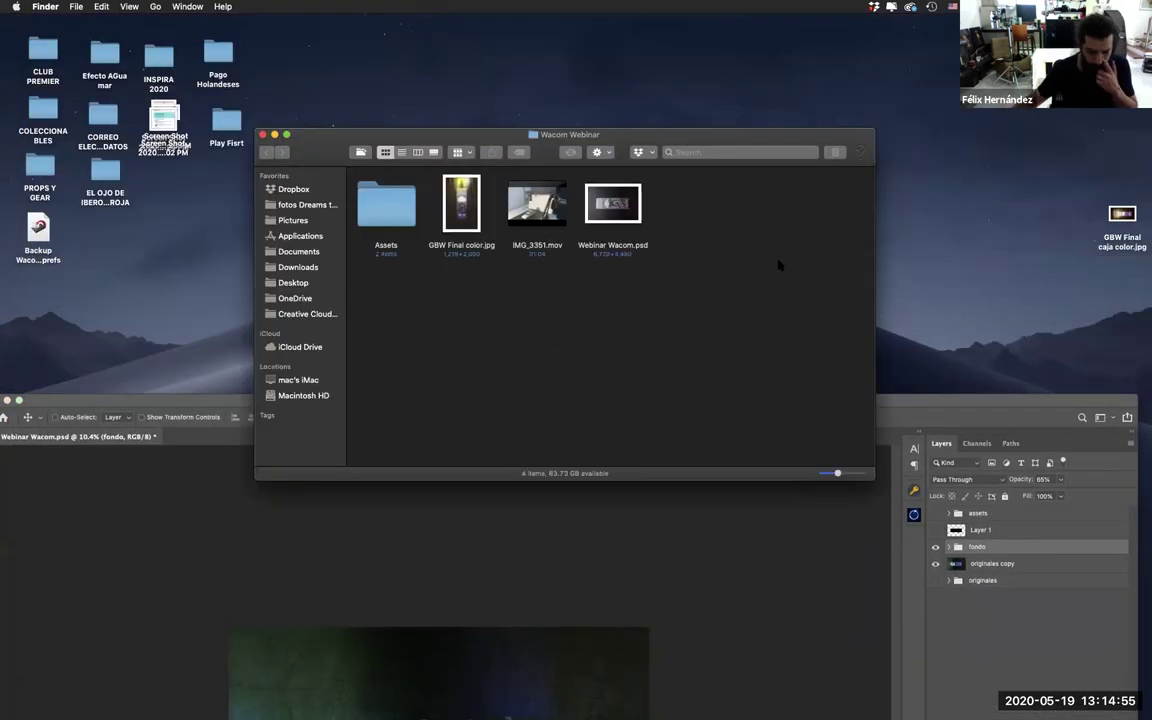
pyautogui.doubleClick(388, 207)
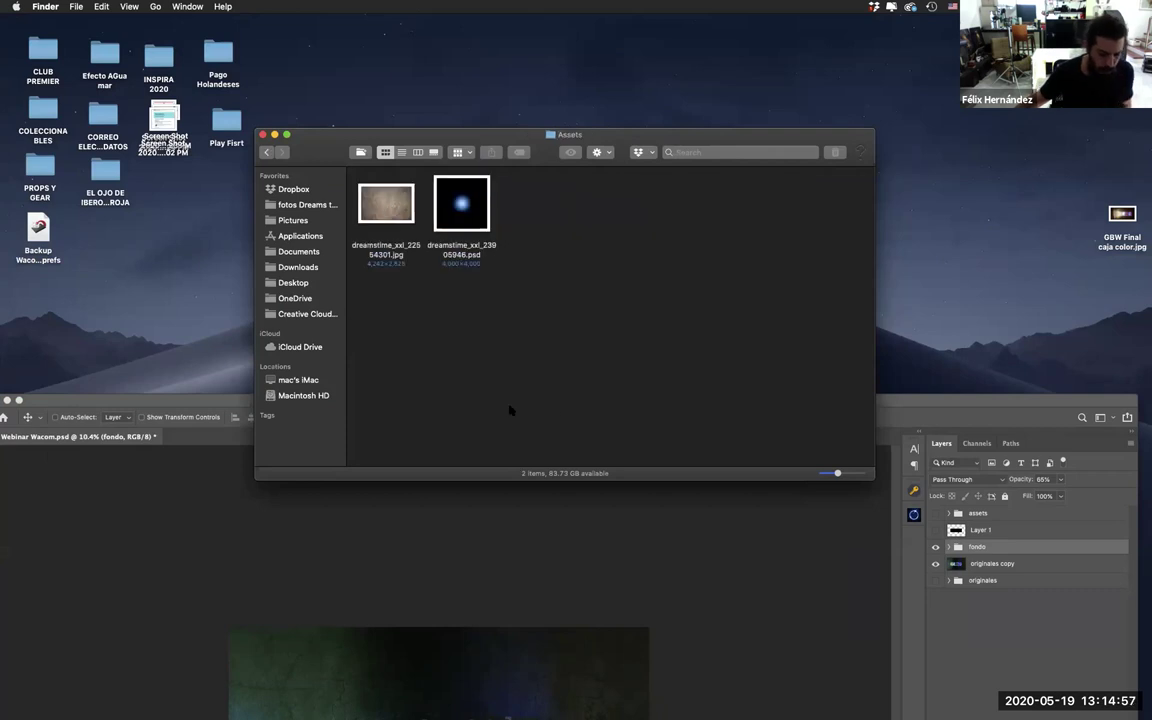
pyautogui.press('Right')
pyautogui.press('Right')
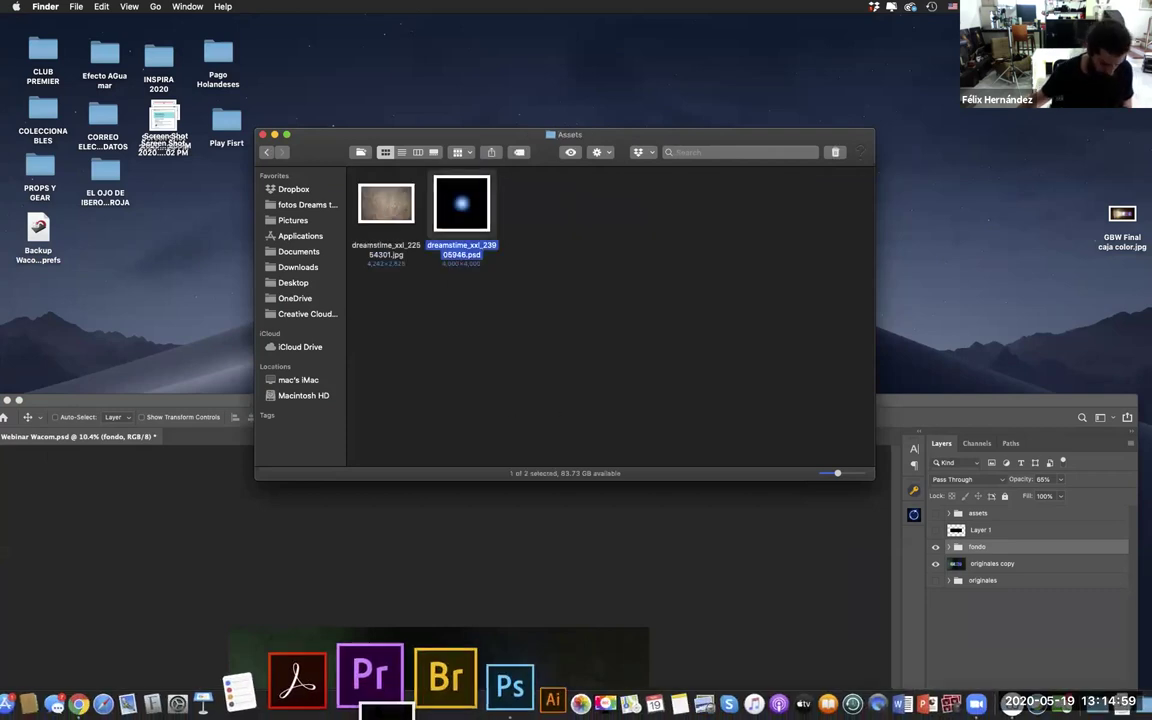
pyautogui.click(442, 684)
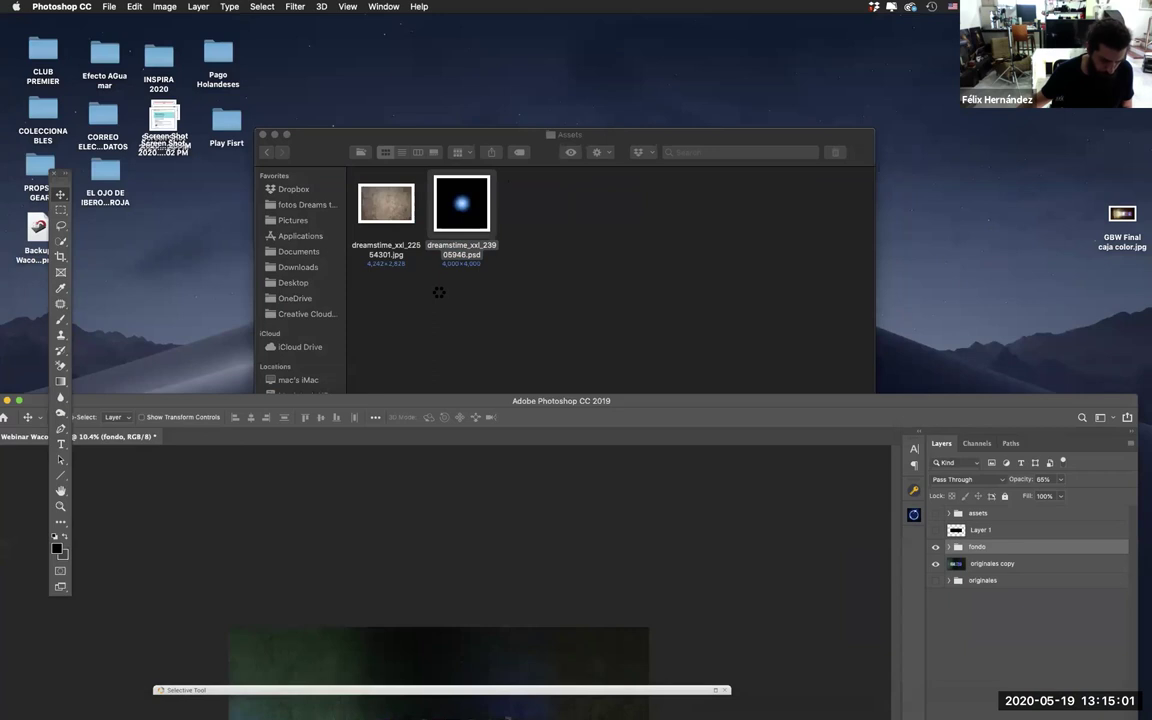
pyautogui.click(262, 135)
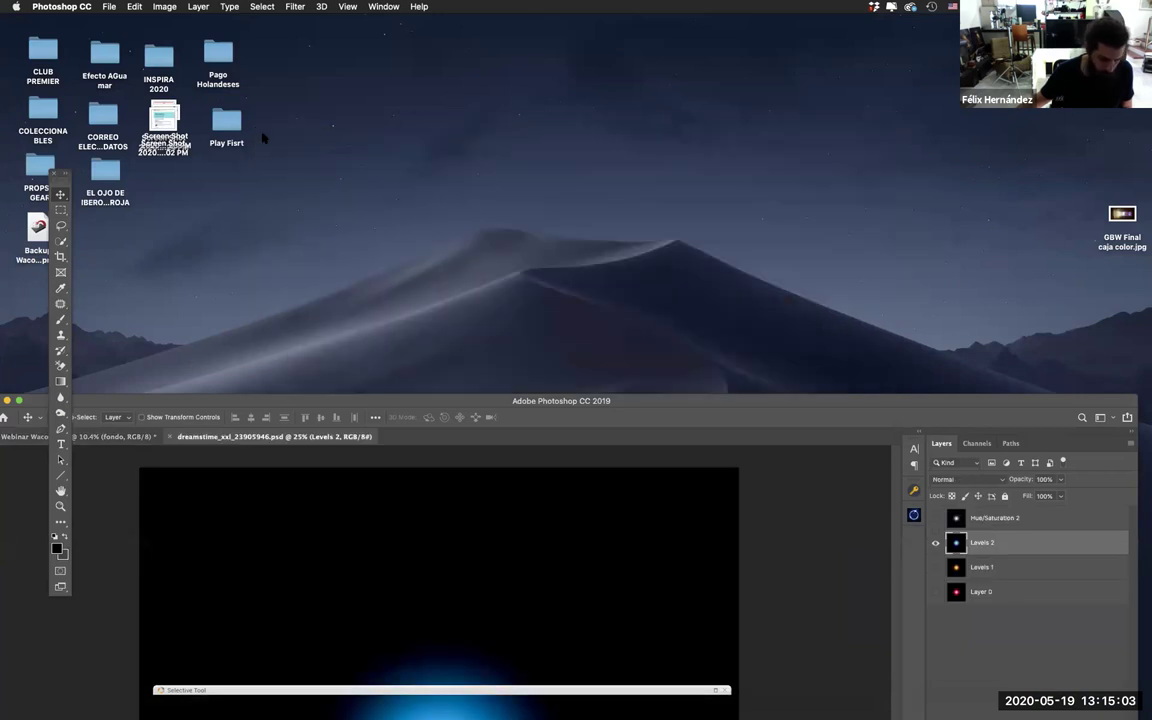
# Step: Isolate Layer 0 in the glow file, then show Levels 1, Levels 2 and Hue/Saturation 2 in turn to examine each glow's color
pyautogui.moveTo(718, 402); pyautogui.dragTo(723, 40)
pyautogui.keyDown('alt'); pyautogui.click(937, 178); pyautogui.keyUp('alt')
pyautogui.keyDown('alt'); pyautogui.click(940, 227); pyautogui.keyUp('alt')
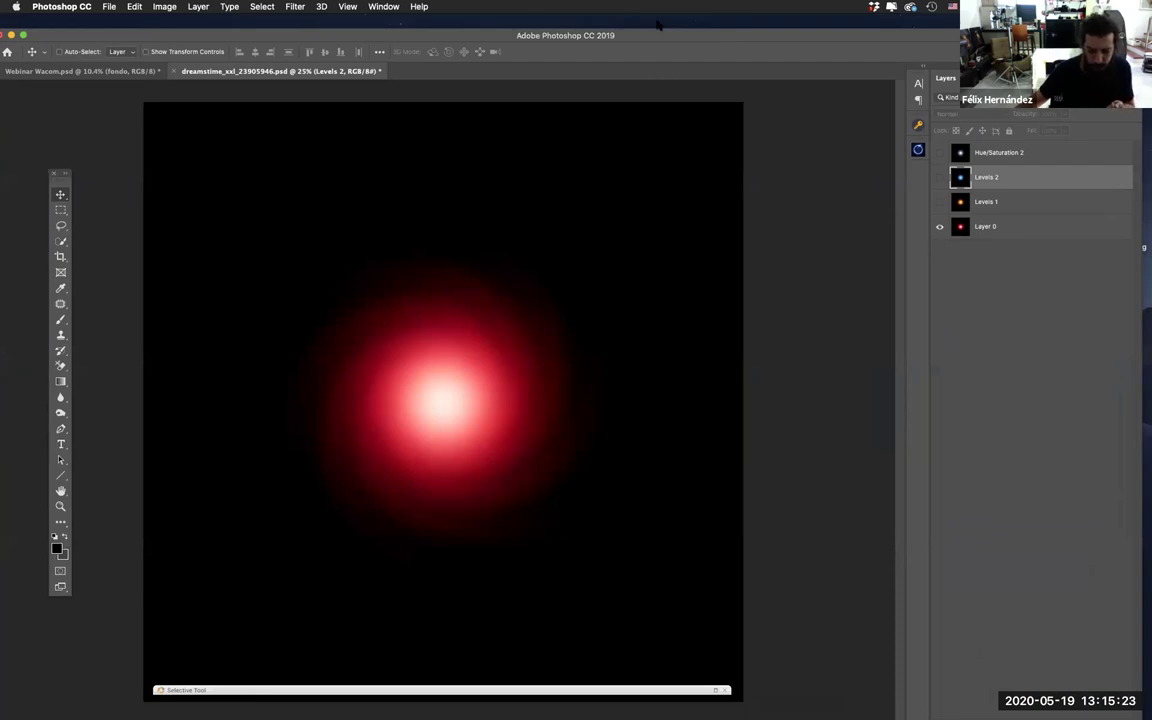
pyautogui.moveTo(653, 33); pyautogui.dragTo(659, 18)
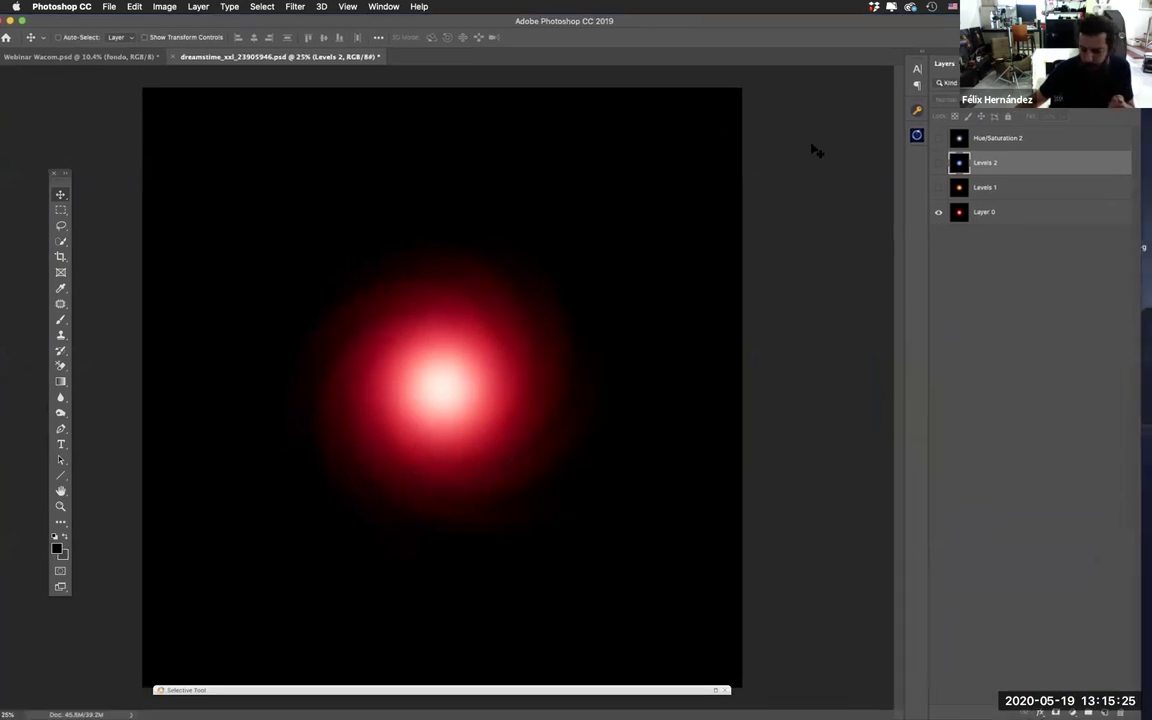
pyautogui.click(938, 187)
pyautogui.click(938, 162)
pyautogui.click(938, 138)
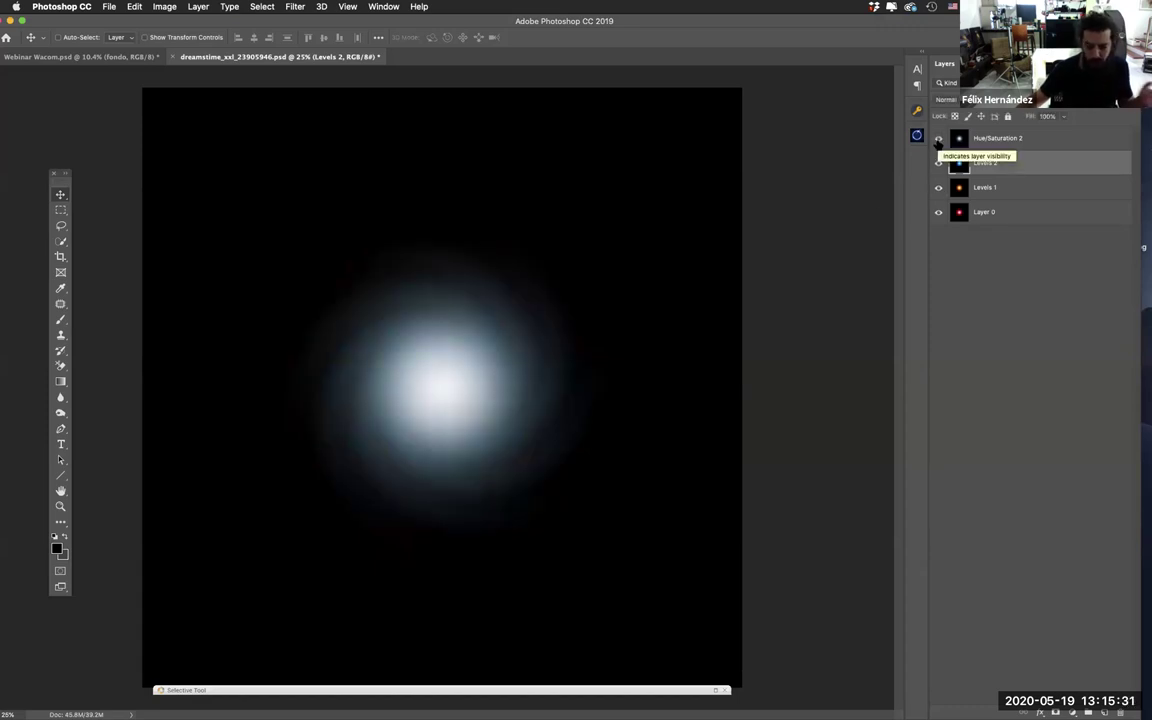
# Step: Float the glow document in its own window and arrange it beside the car composite with both layer stack and images accessible
pyautogui.doubleClick(621, 22)
pyautogui.moveTo(334, 191); pyautogui.dragTo(632, 263)
pyautogui.click(802, 159)
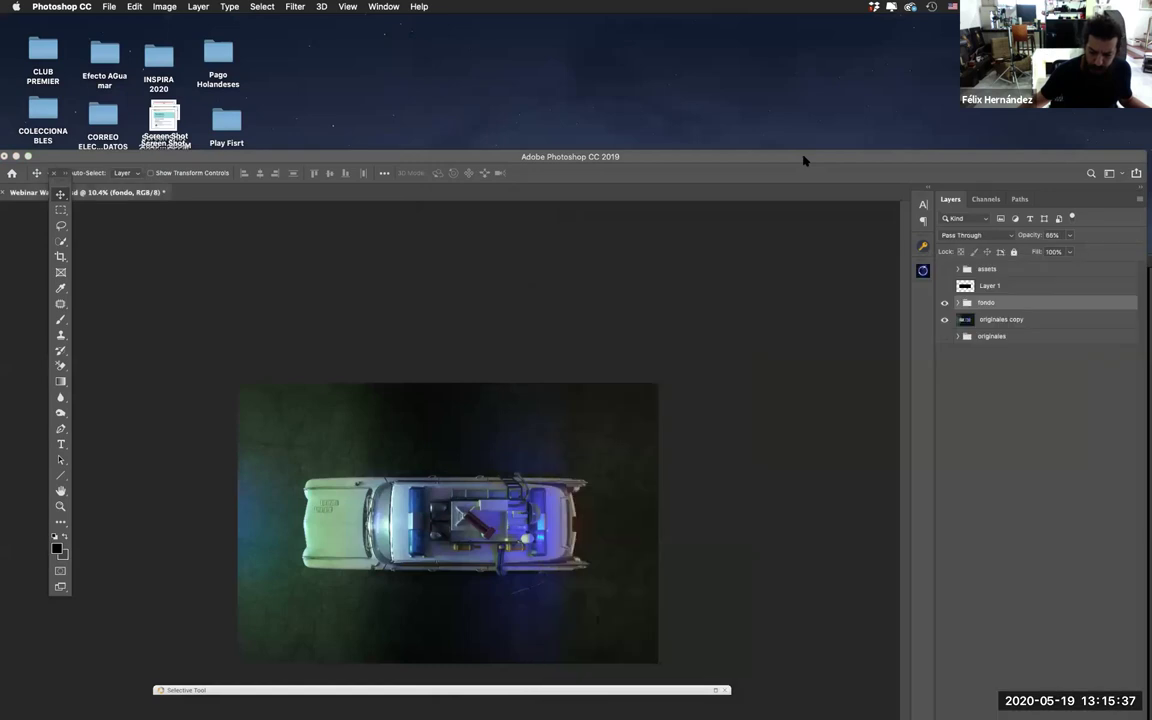
pyautogui.moveTo(818, 159); pyautogui.dragTo(659, 72)
pyautogui.click(836, 440)
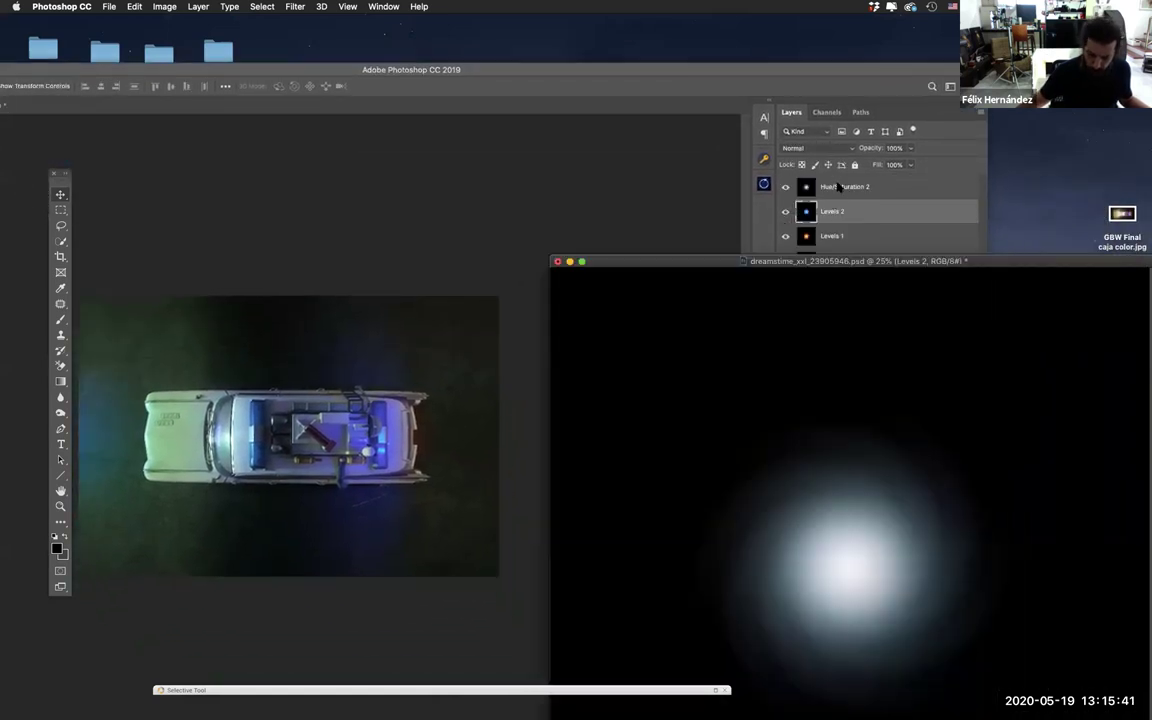
pyautogui.moveTo(729, 67); pyautogui.dragTo(674, 29)
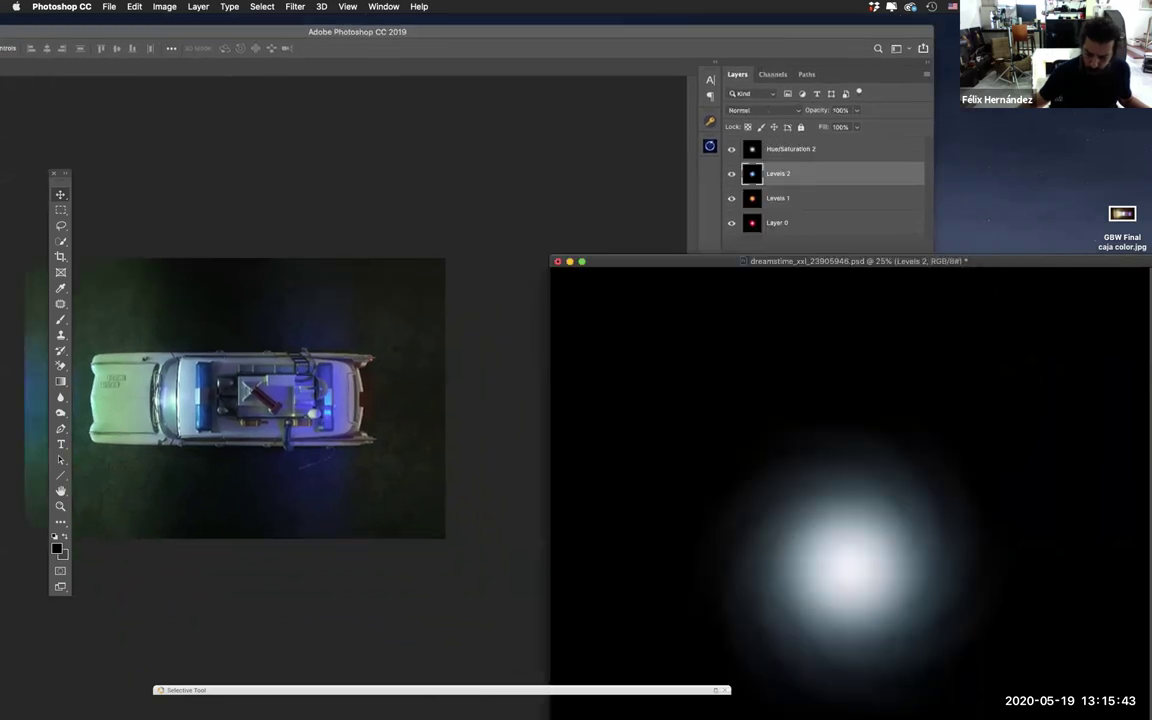
# Step: Copy the red glow from Layer 0 of the glow file into the car composite above the fondo group
pyautogui.click(787, 222)
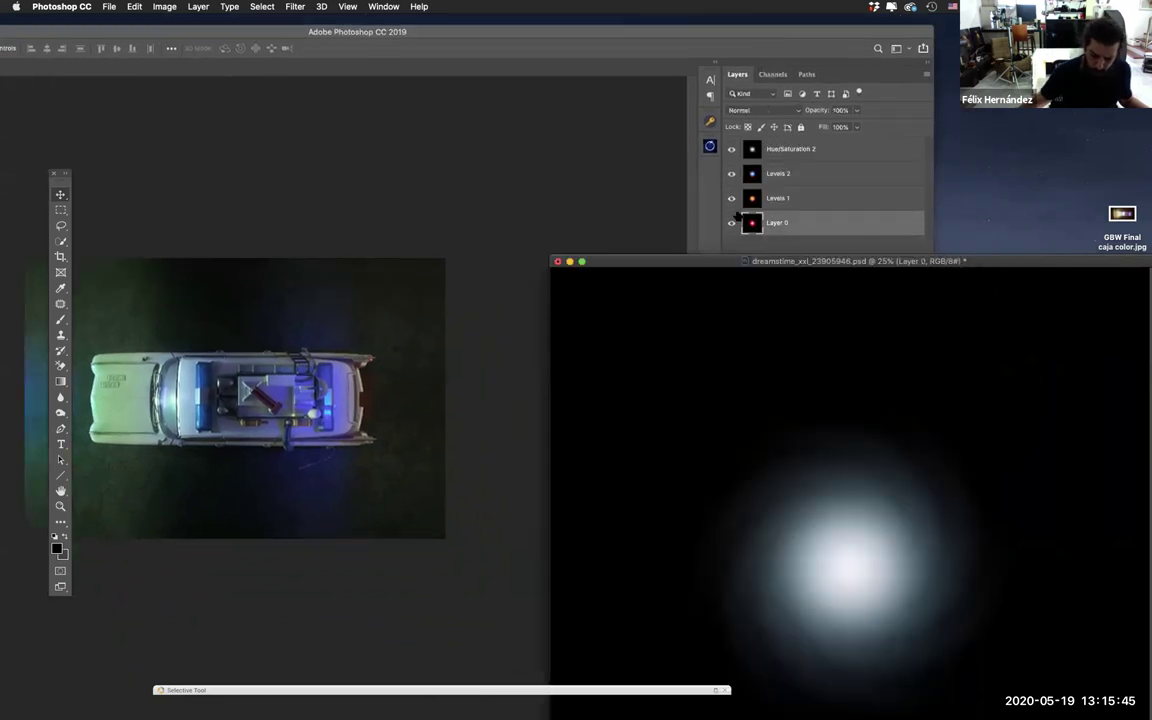
pyautogui.press('super+comma')
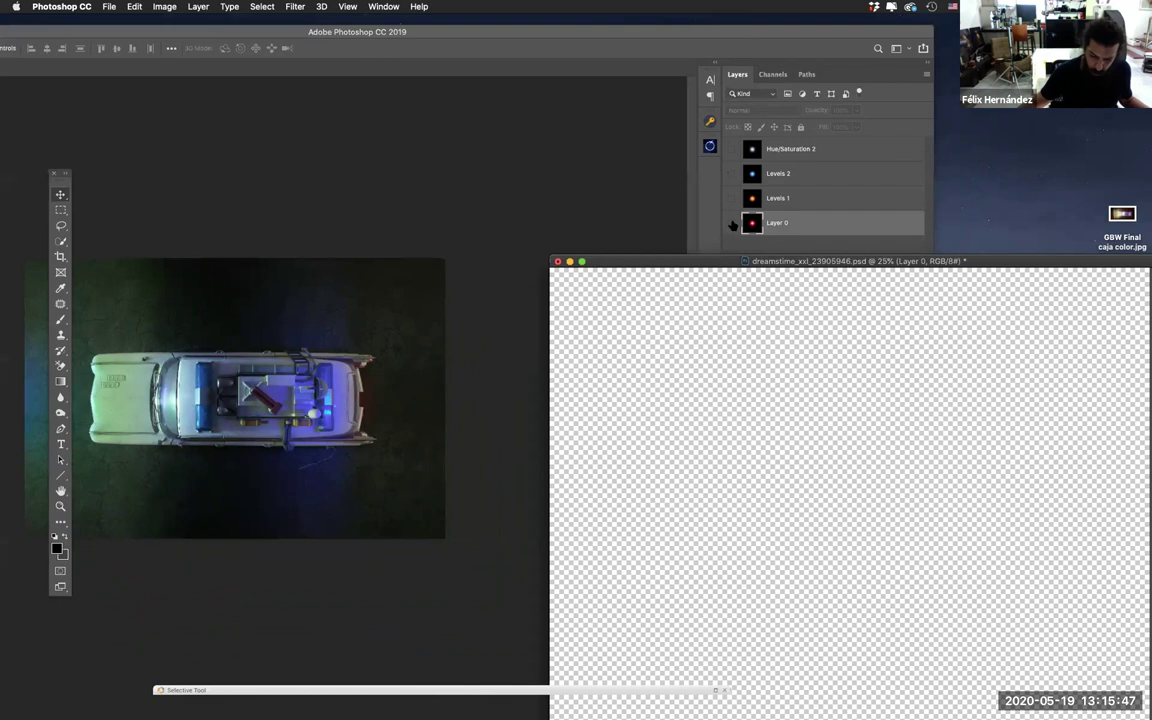
pyautogui.press('super+comma')
pyautogui.moveTo(325, 348); pyautogui.dragTo(326, 349)
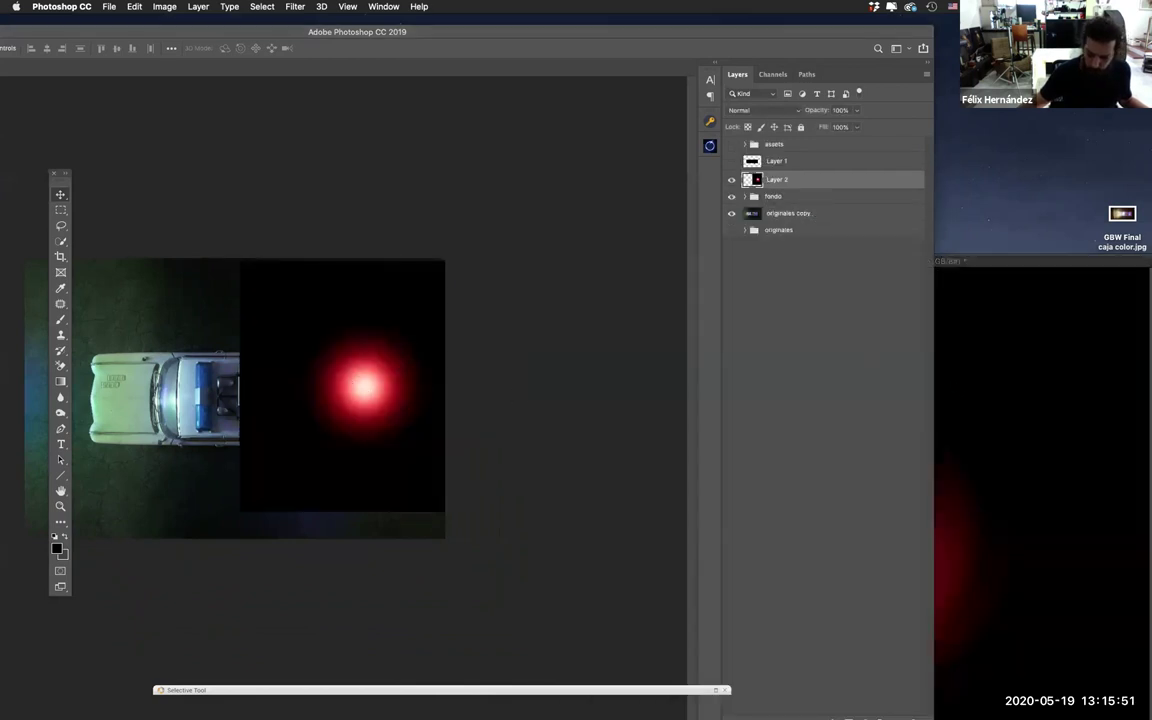
# Step: Copy the white Hue/Saturation 2 glow layer from the glow file into the car composite
pyautogui.click(1018, 630)
pyautogui.click(789, 148)
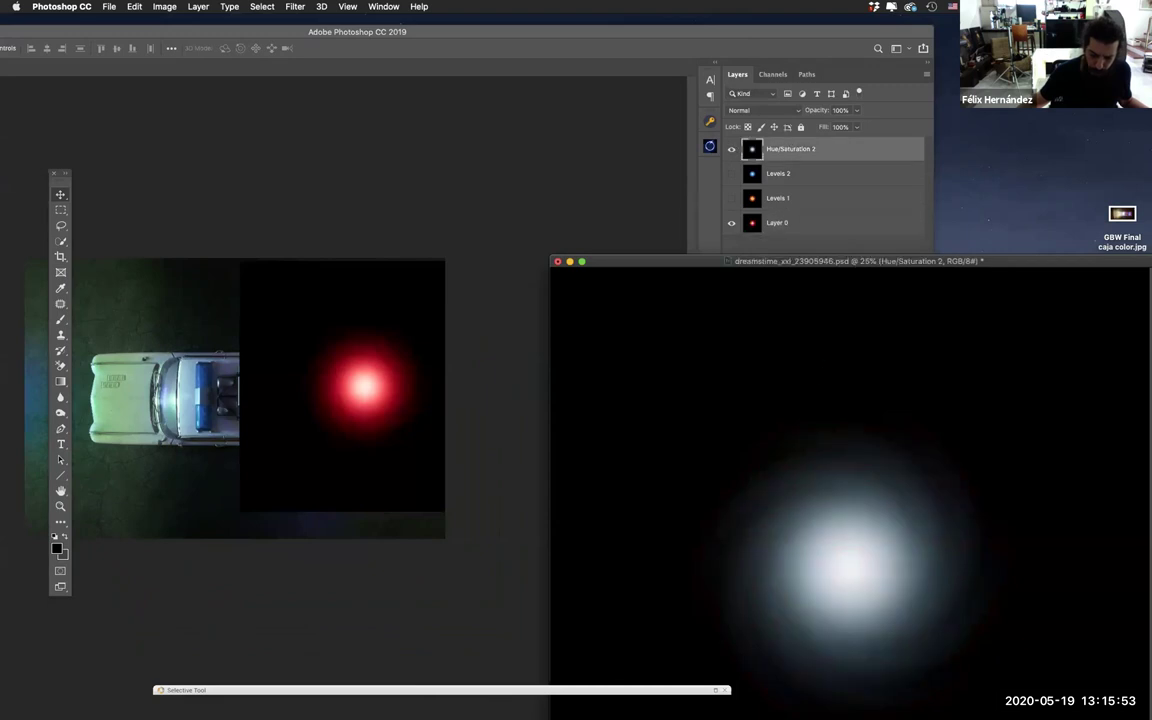
pyautogui.moveTo(818, 541); pyautogui.dragTo(360, 424)
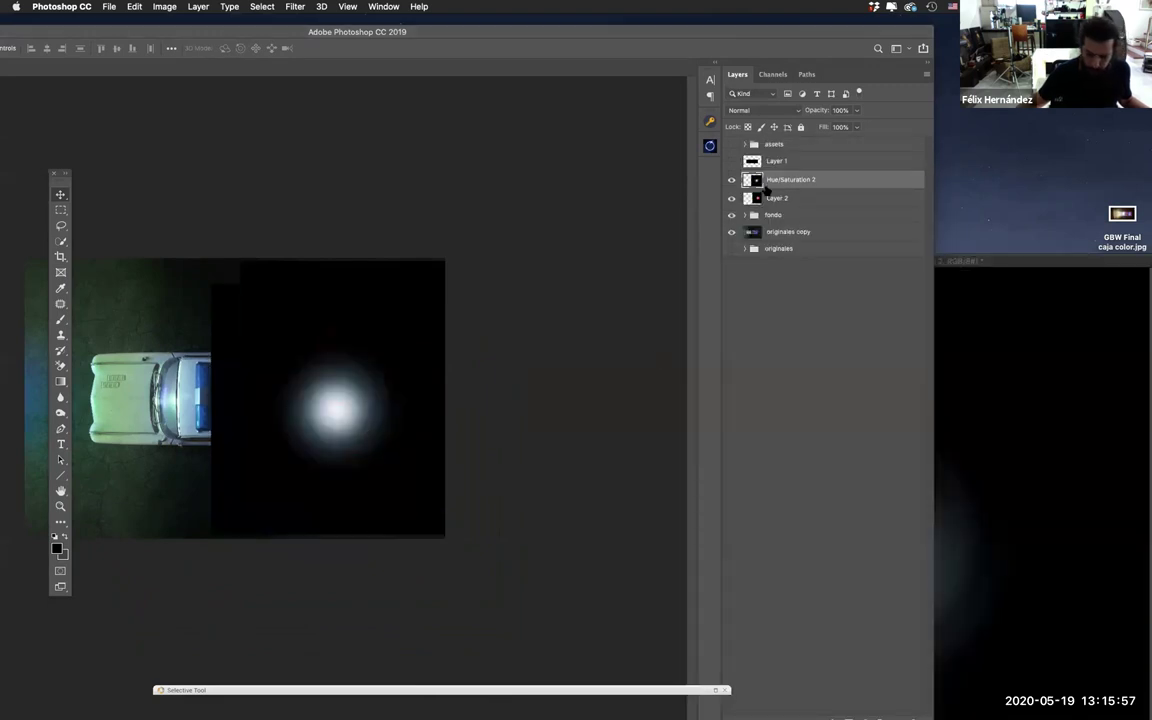
# Step: Show only the blue Levels 2 glow in the glow file and copy that layer into the car composite
pyautogui.click(1018, 630)
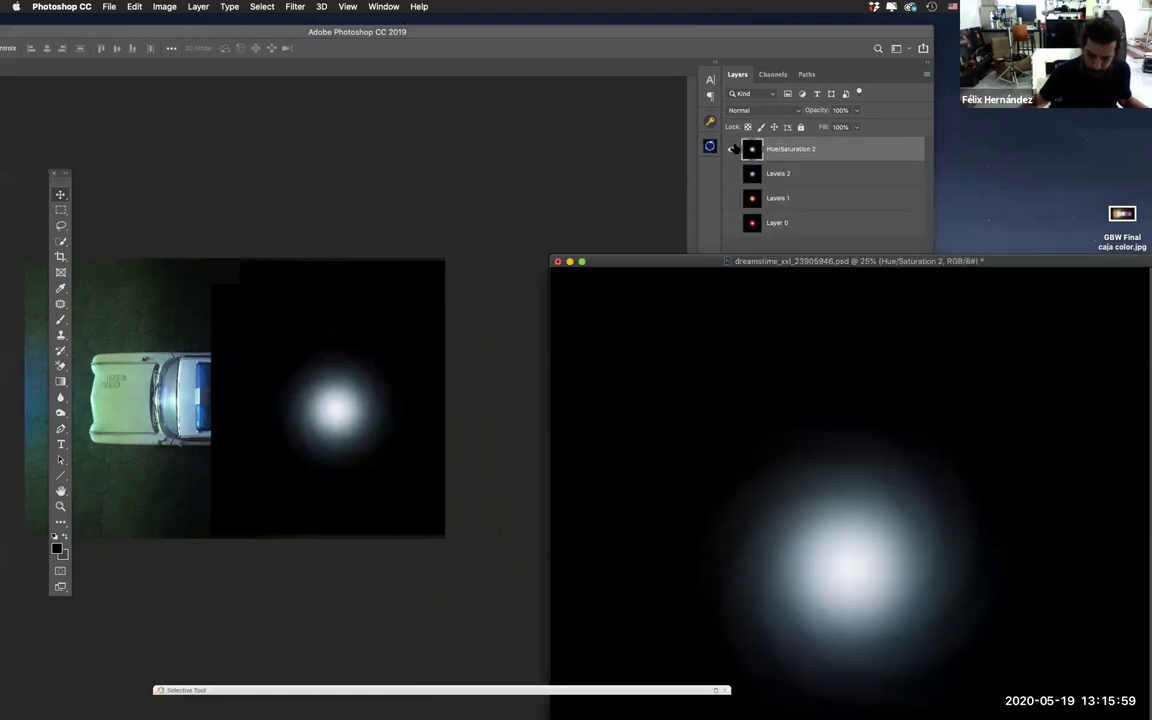
pyautogui.press('super+comma')
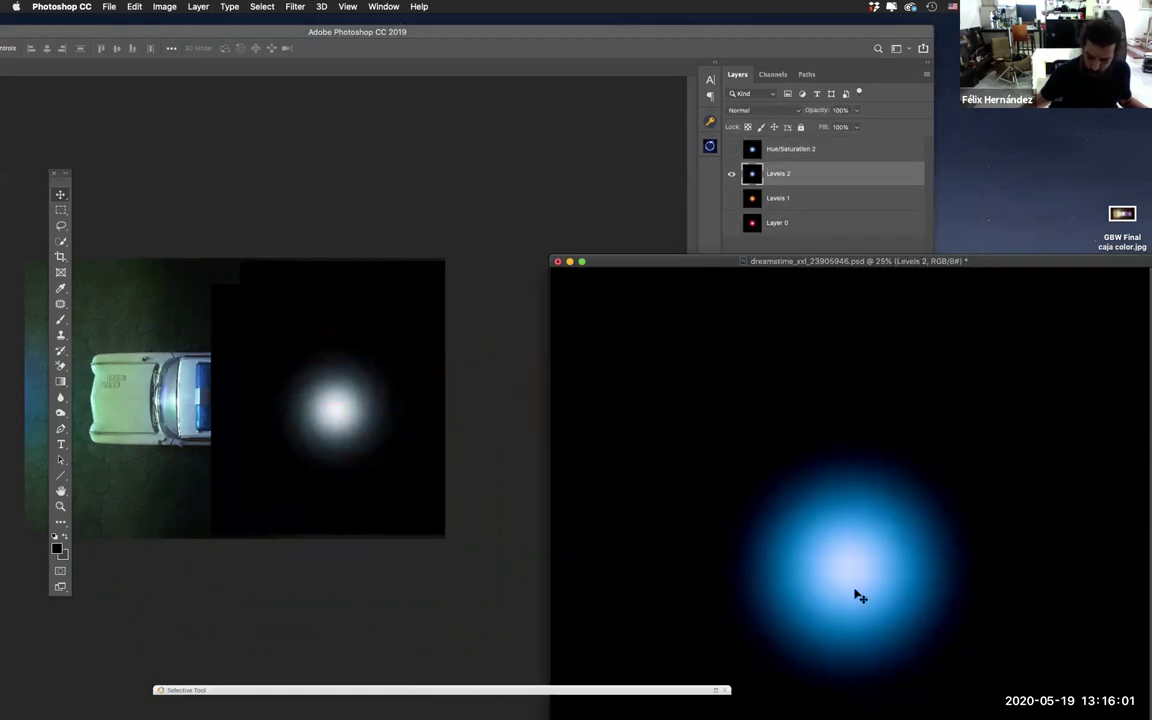
pyautogui.click(337, 406)
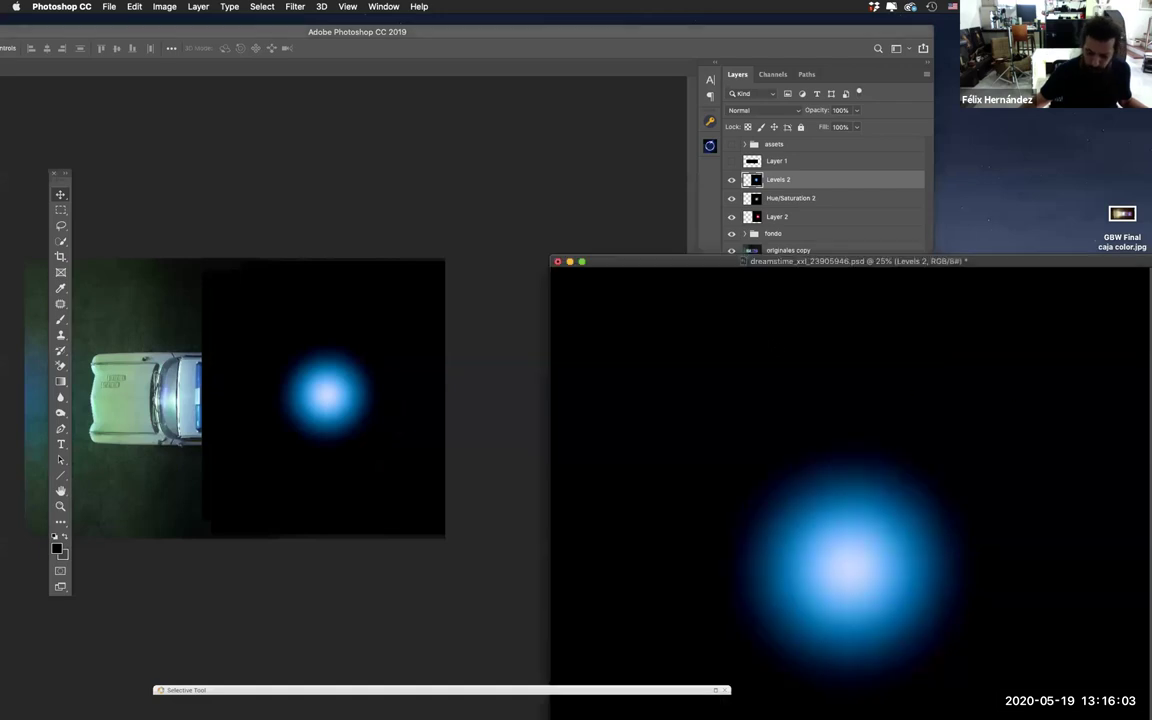
pyautogui.click(1018, 630)
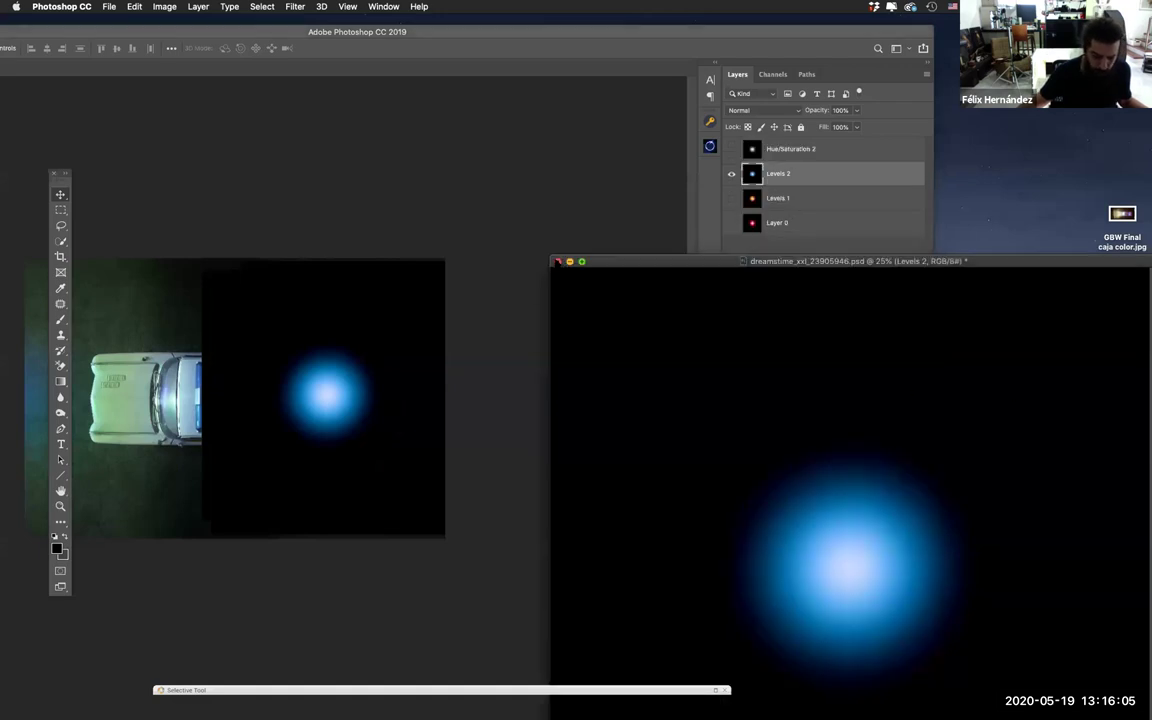
# Step: Close the glow file without saving its changes and save the car composite
pyautogui.click(557, 261)
pyautogui.click(540, 240)
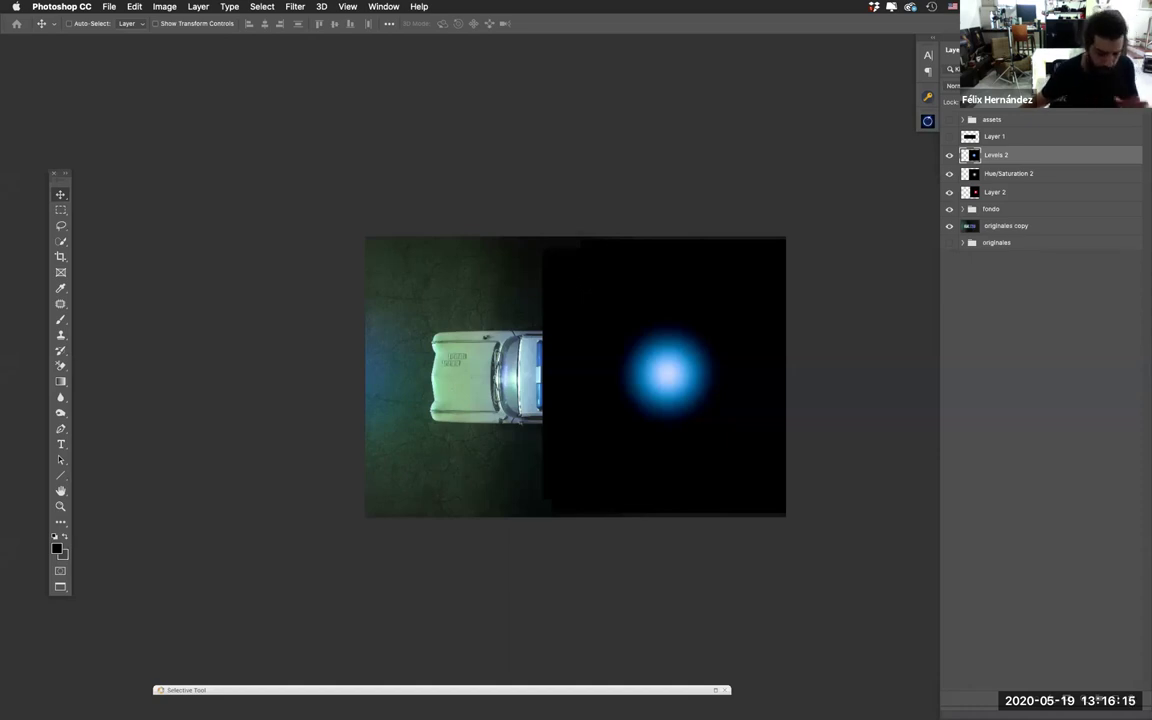
pyautogui.press('super+s')
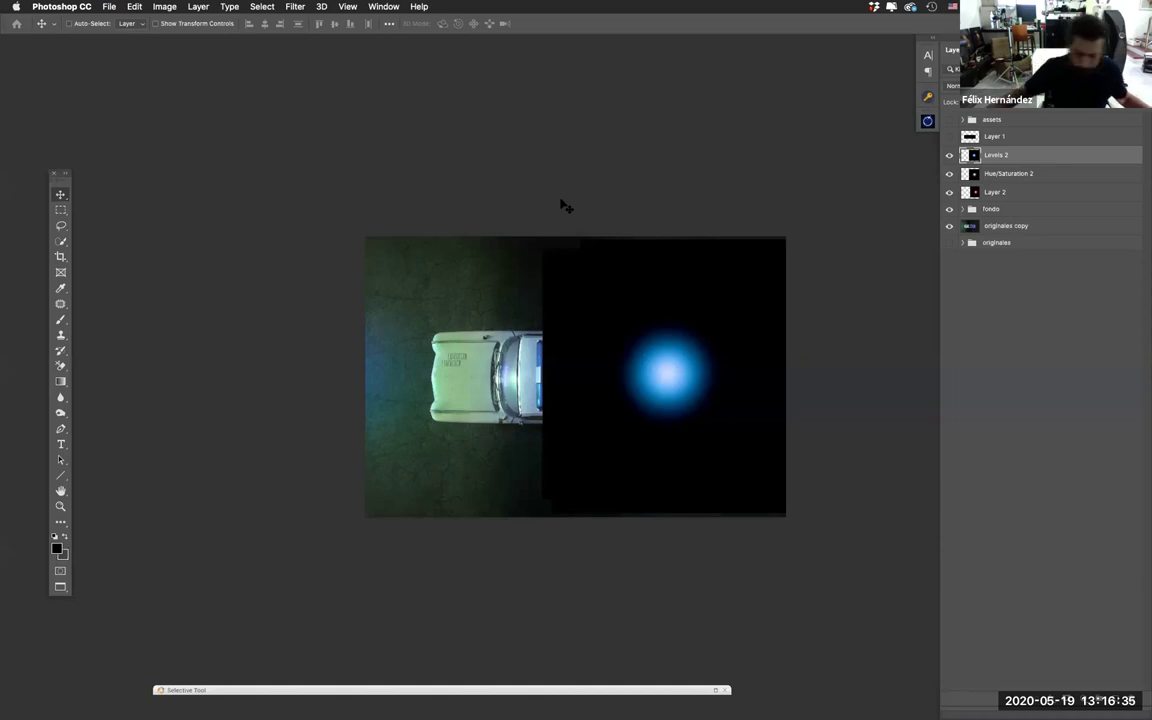
# Step: Hide the Levels 2 and Hue/Saturation 2 glow layers, leaving the red glow on Layer 2 visible and selected
pyautogui.click(949, 155)
pyautogui.click(950, 192)
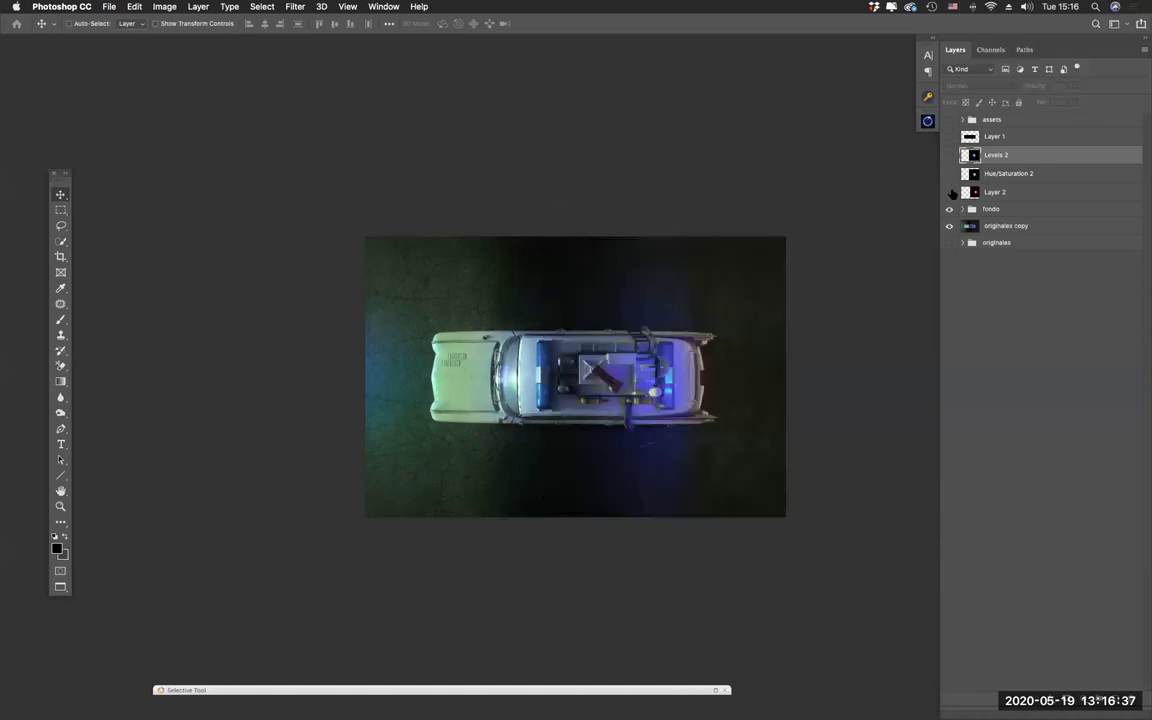
pyautogui.click(951, 192)
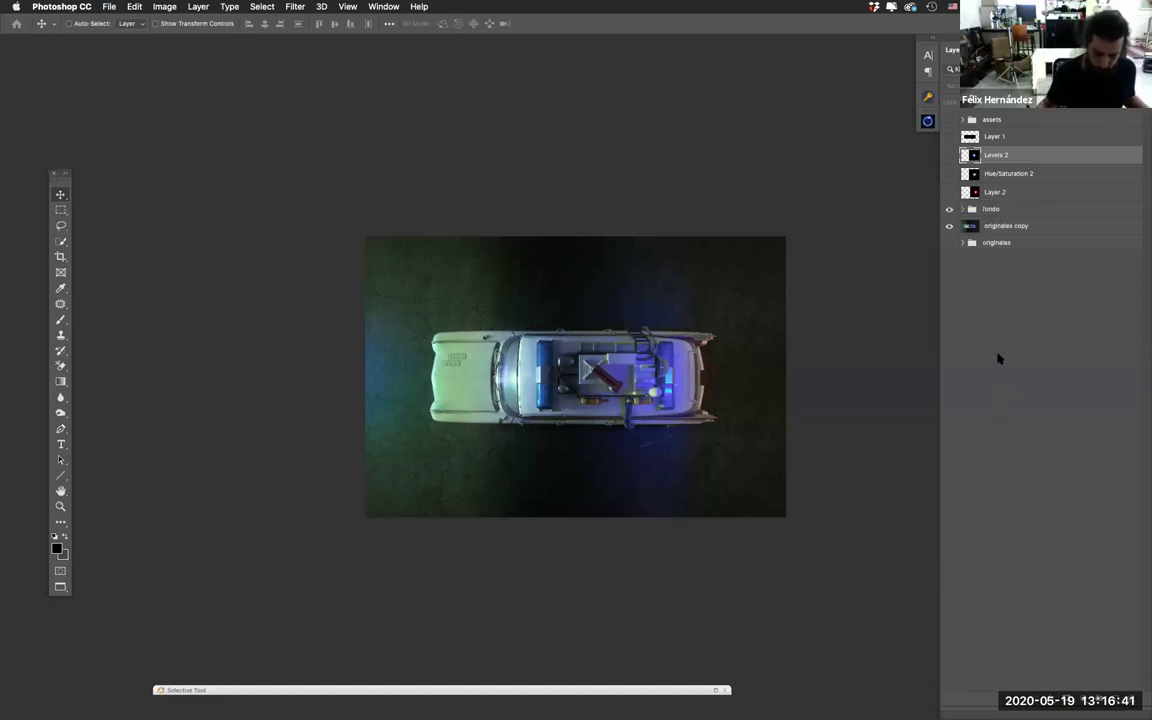
pyautogui.click(950, 193)
pyautogui.click(950, 193)
pyautogui.click(950, 193)
pyautogui.click(1000, 192)
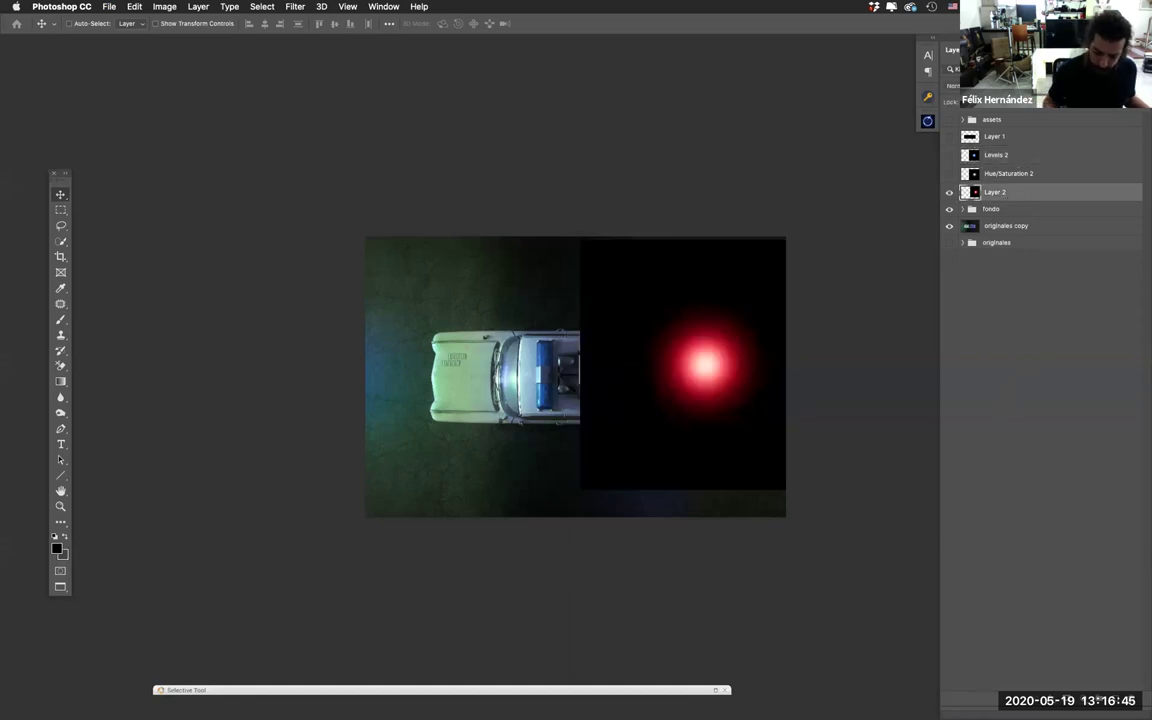
# Step: Set the red glow on Layer 2 to Screen blend mode and place it over the car's upper rear corner
pyautogui.moveTo(720, 404); pyautogui.dragTo(601, 402)
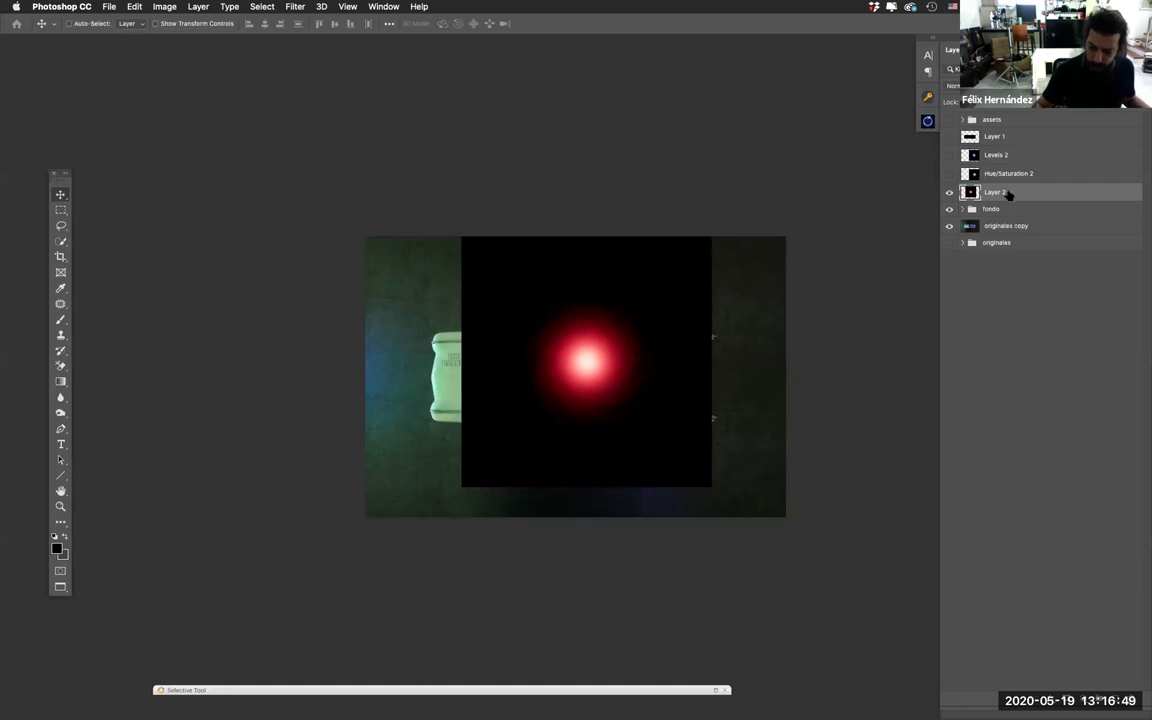
pyautogui.moveTo(693, 334); pyautogui.dragTo(682, 348)
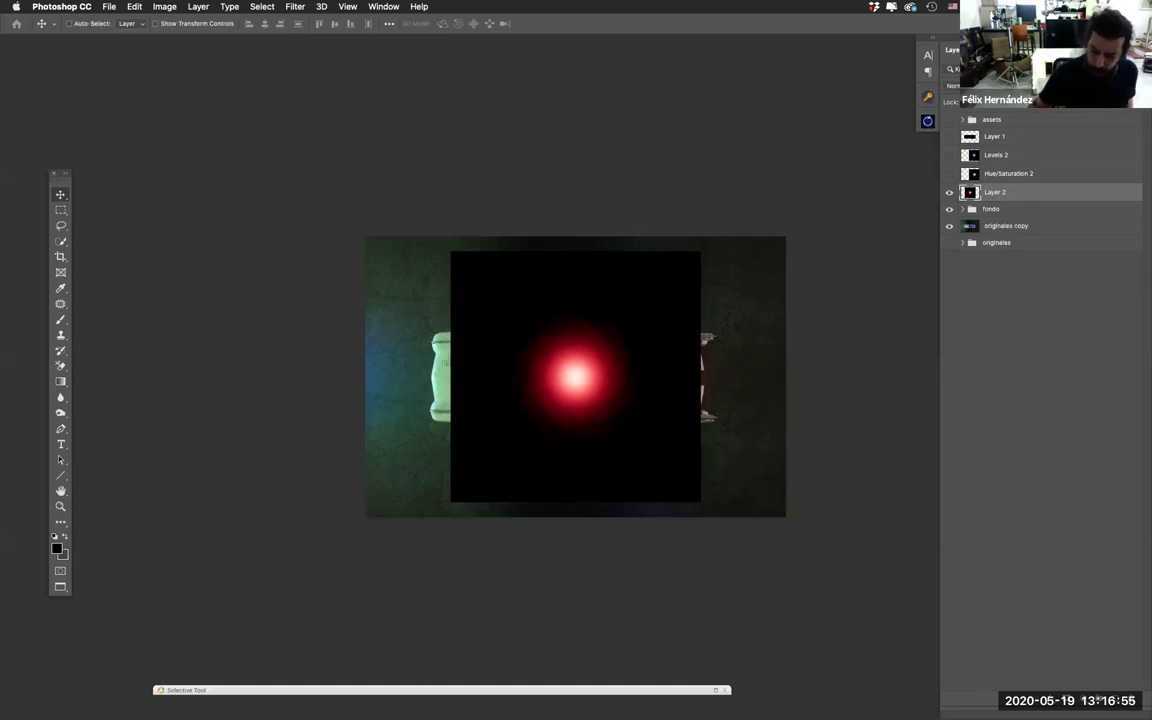
pyautogui.click(950, 85)
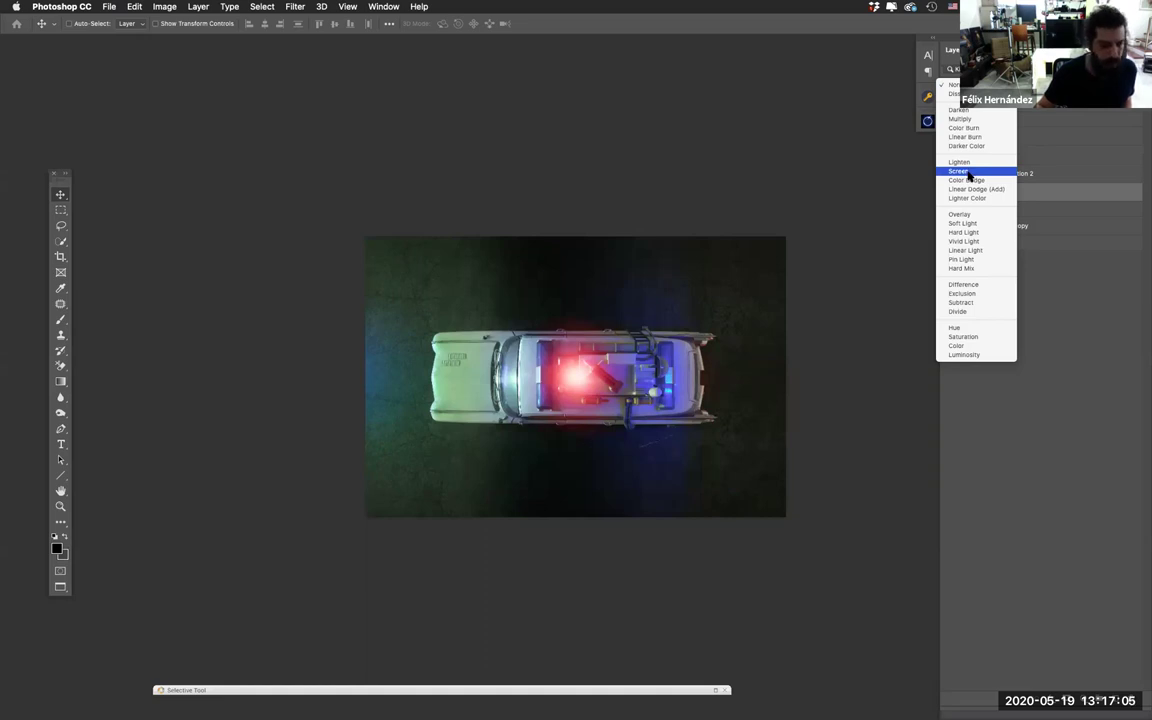
pyautogui.click(968, 172)
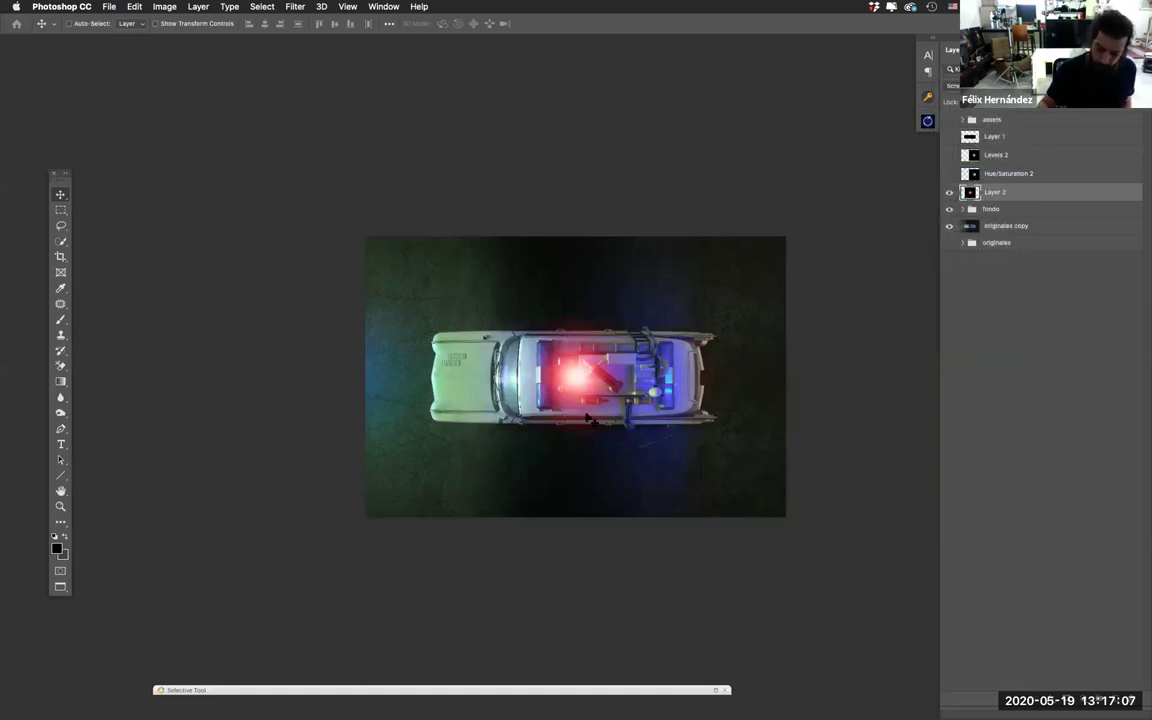
pyautogui.moveTo(520, 355); pyautogui.dragTo(692, 340)
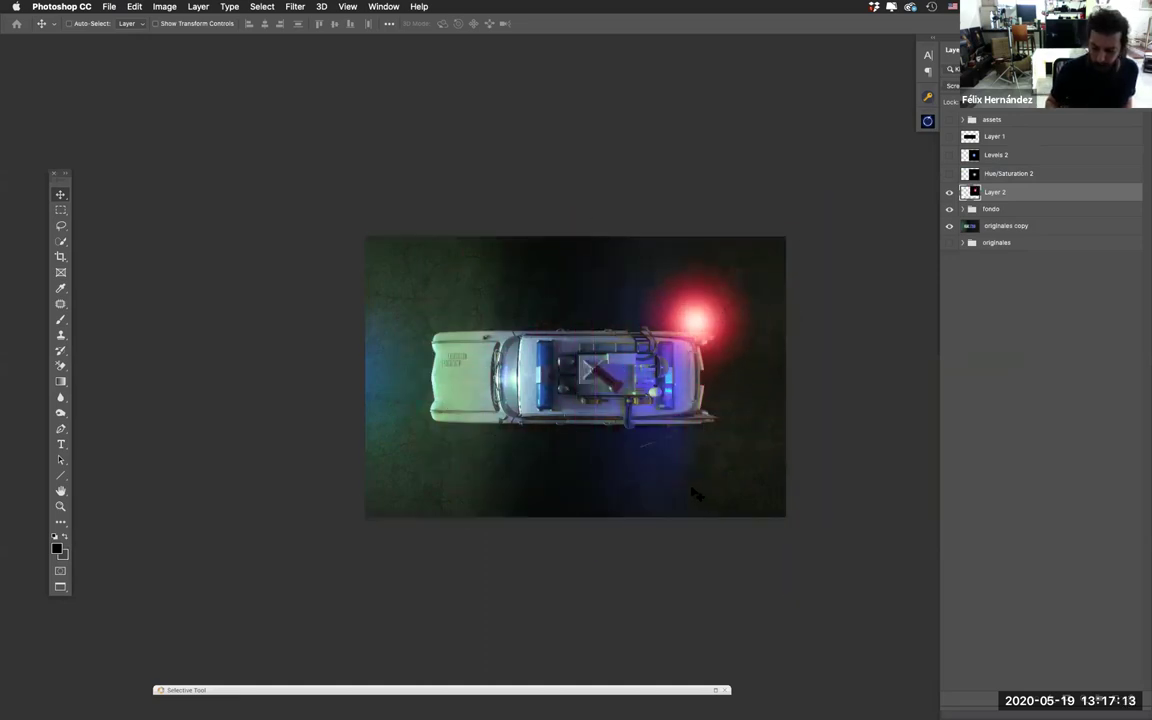
# Step: Duplicate the red glow Layer 2 and hide the copy
pyautogui.moveTo(1054, 192); pyautogui.dragTo(1115, 705)
pyautogui.click(949, 192)
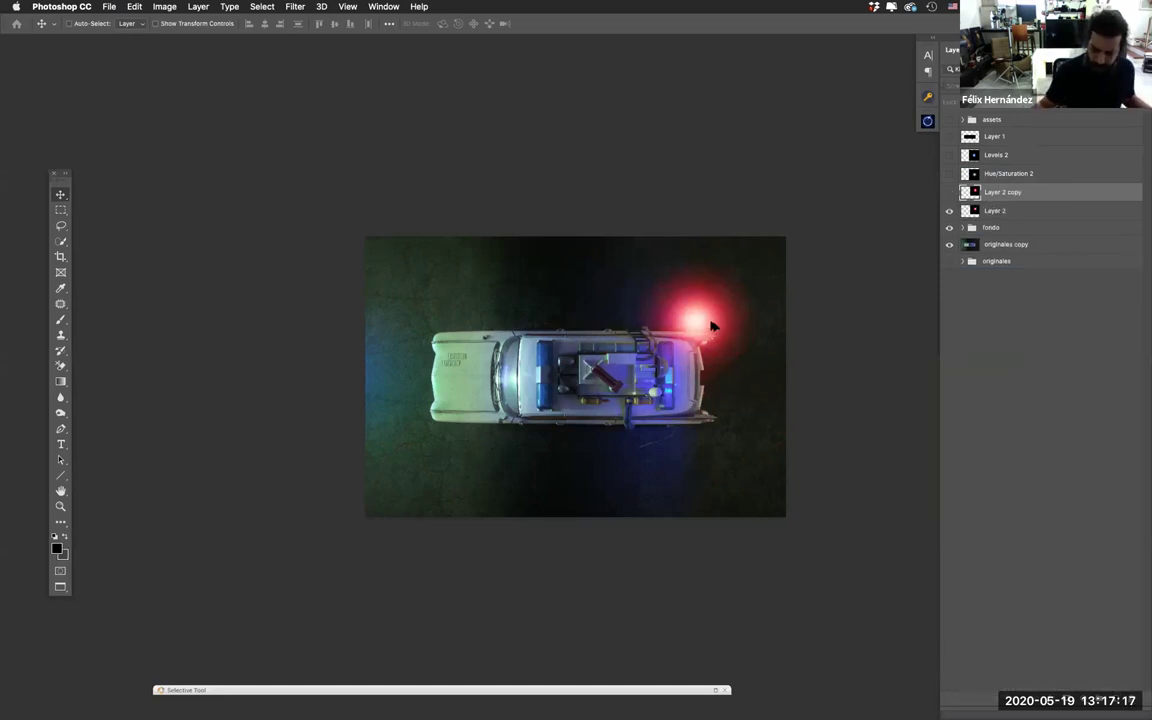
pyautogui.scroll(3, 714, 328)
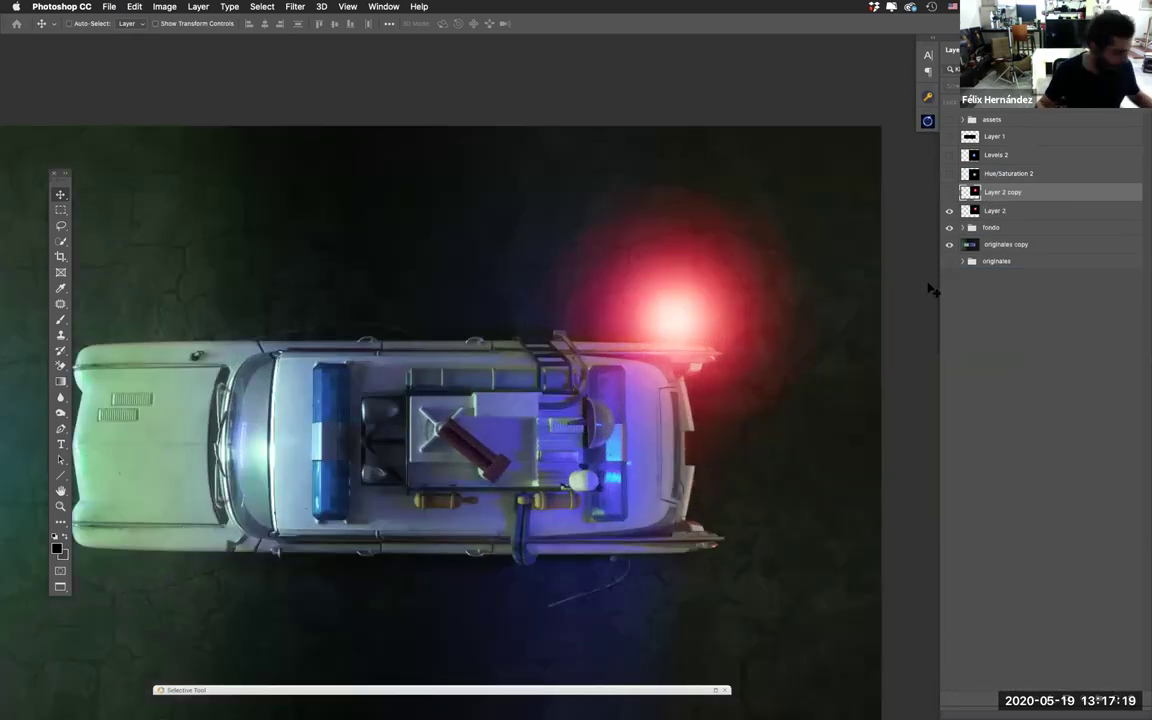
pyautogui.scroll(-3, 815, 302)
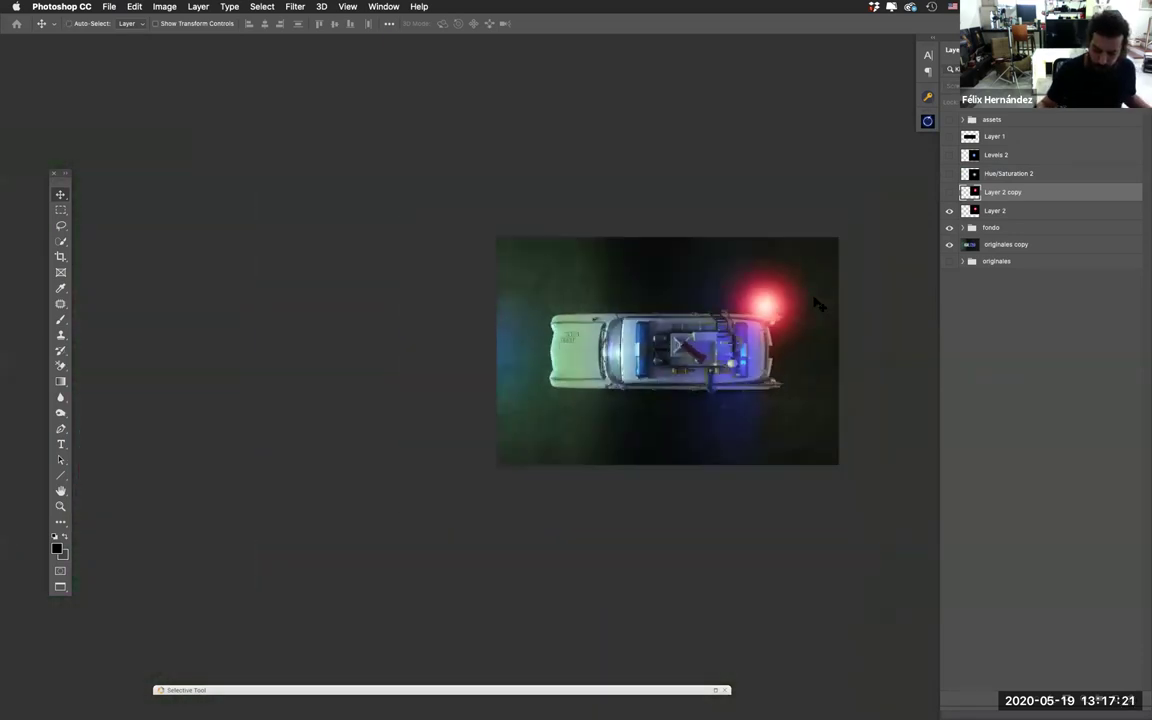
# Step: Shrink the red glow on Layer 2 and move it over the car's lower rear taillight
pyautogui.click(993, 213)
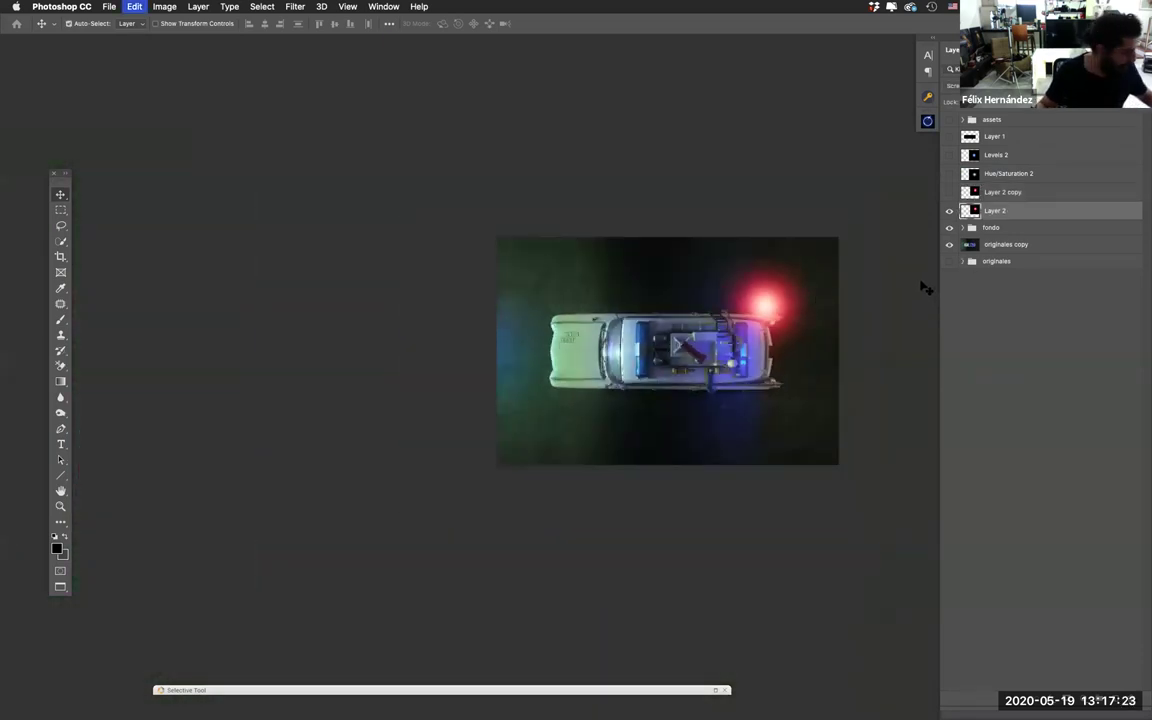
pyautogui.hotkey('ctrl', 't')
pyautogui.moveTo(853, 221); pyautogui.dragTo(717, 354)
pyautogui.press('Return')
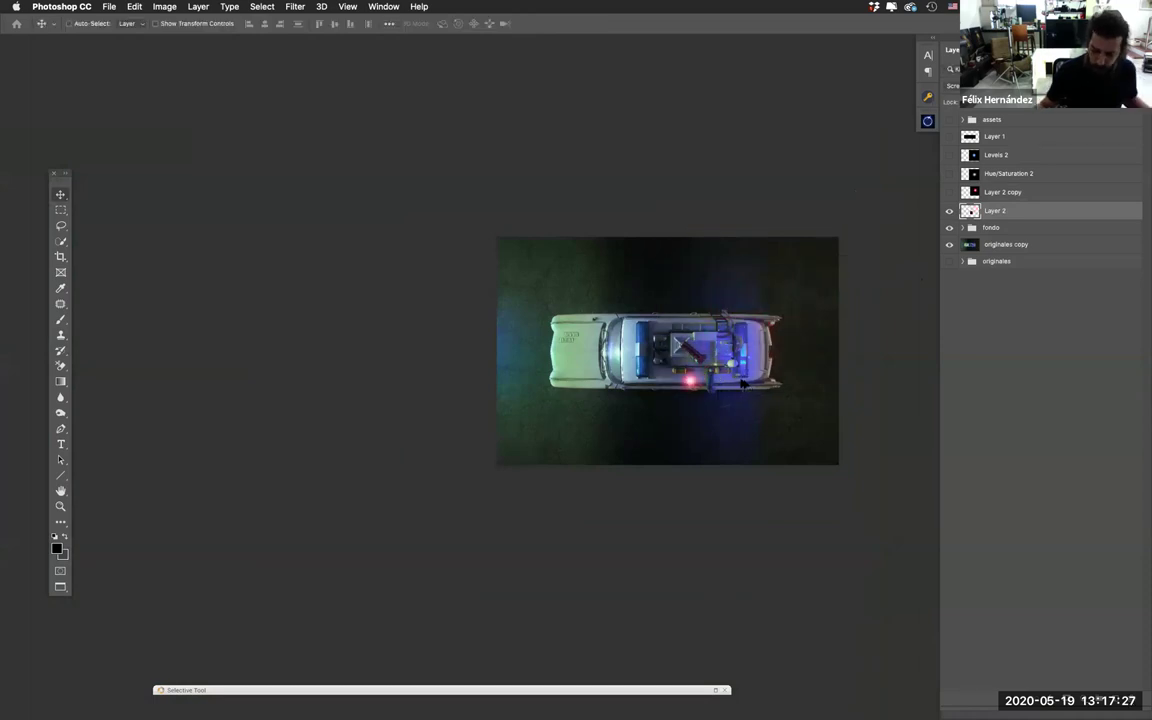
pyautogui.scroll(4, 742, 385)
pyautogui.hotkey('shift', 'Down')
pyautogui.hotkey('shift', 'Down')
pyautogui.hotkey('shift', 'Down')
pyautogui.moveTo(565, 405); pyautogui.dragTo(885, 402)
pyautogui.hscroll(5, 800, 400)
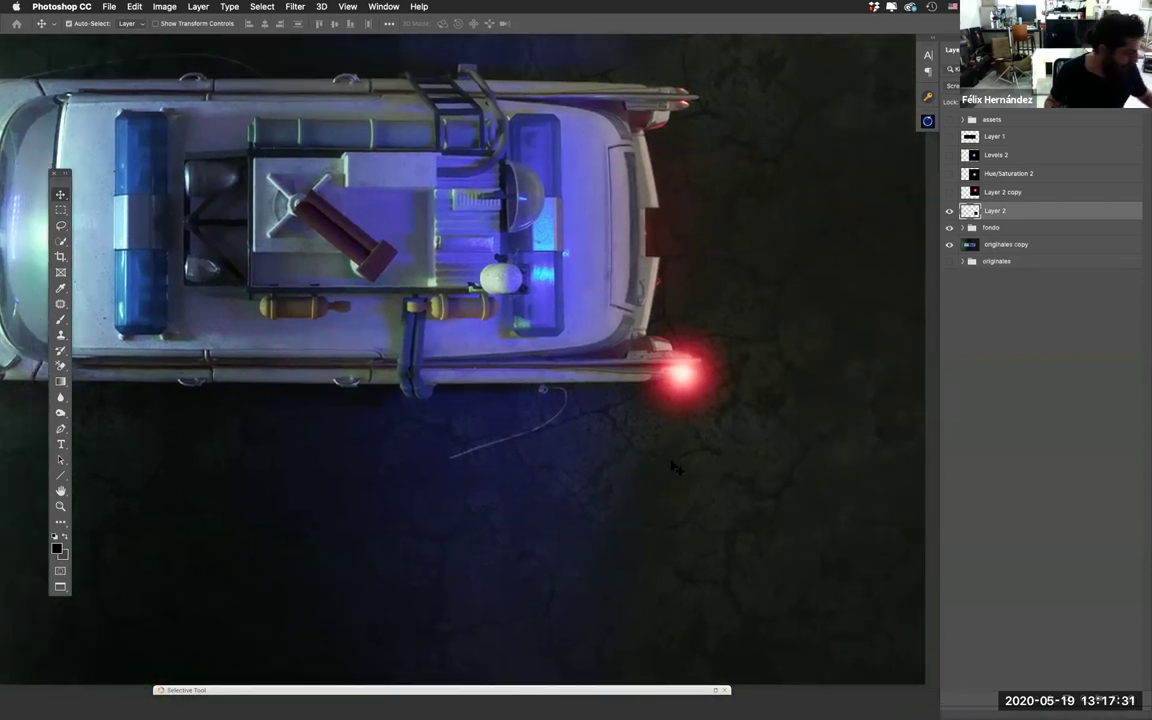
# Step: Scale the Layer 2 red glow down further and align it with the tip of the lower taillight
pyautogui.press('super+t')
pyautogui.moveTo(788, 479); pyautogui.dragTo(731, 422)
pyautogui.press('Return')
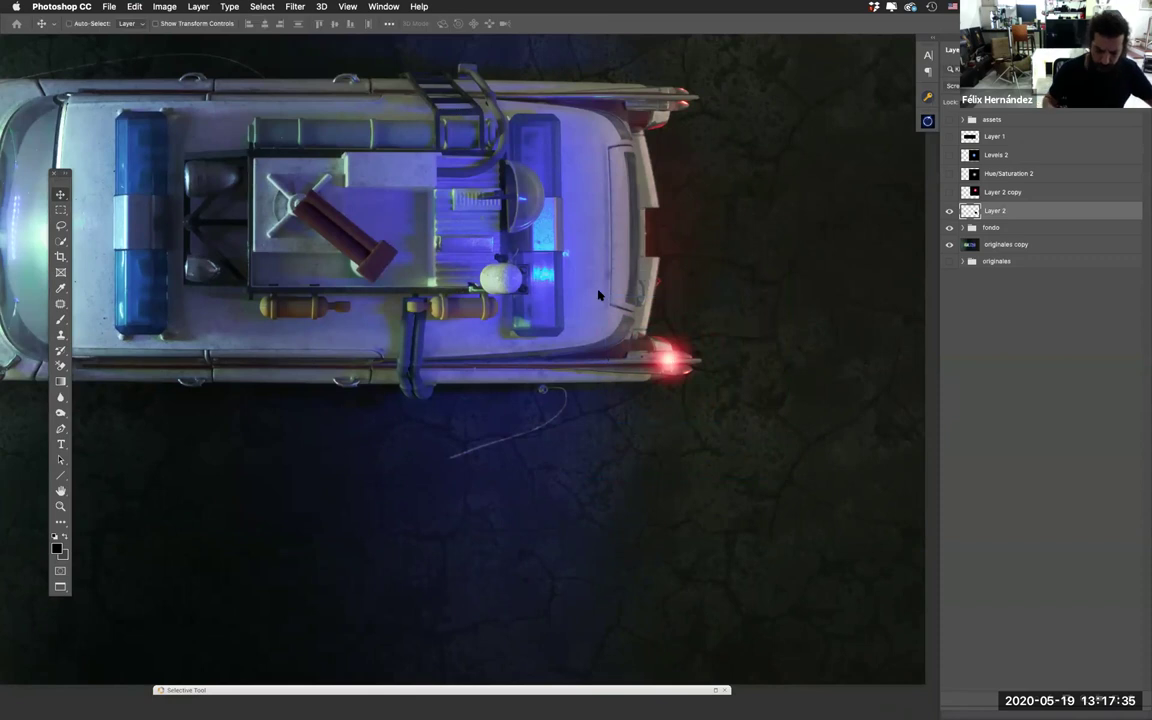
pyautogui.moveTo(607, 341); pyautogui.dragTo(682, 370)
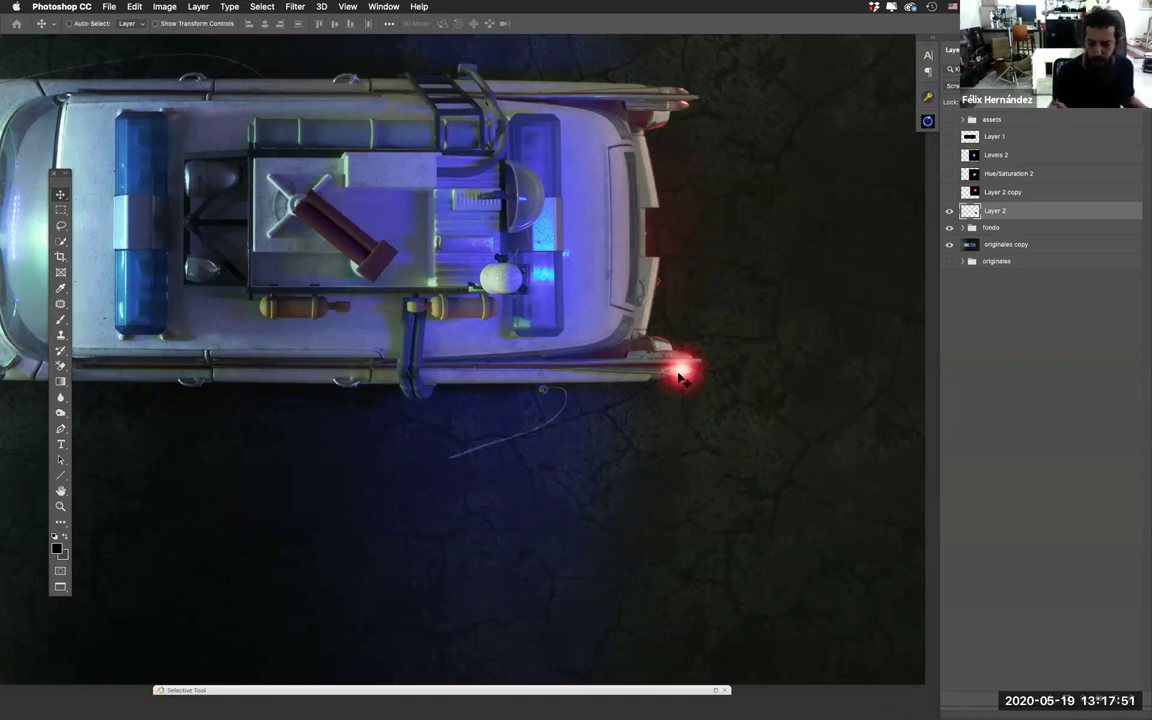
pyautogui.moveTo(680, 375); pyautogui.dragTo(683, 380)
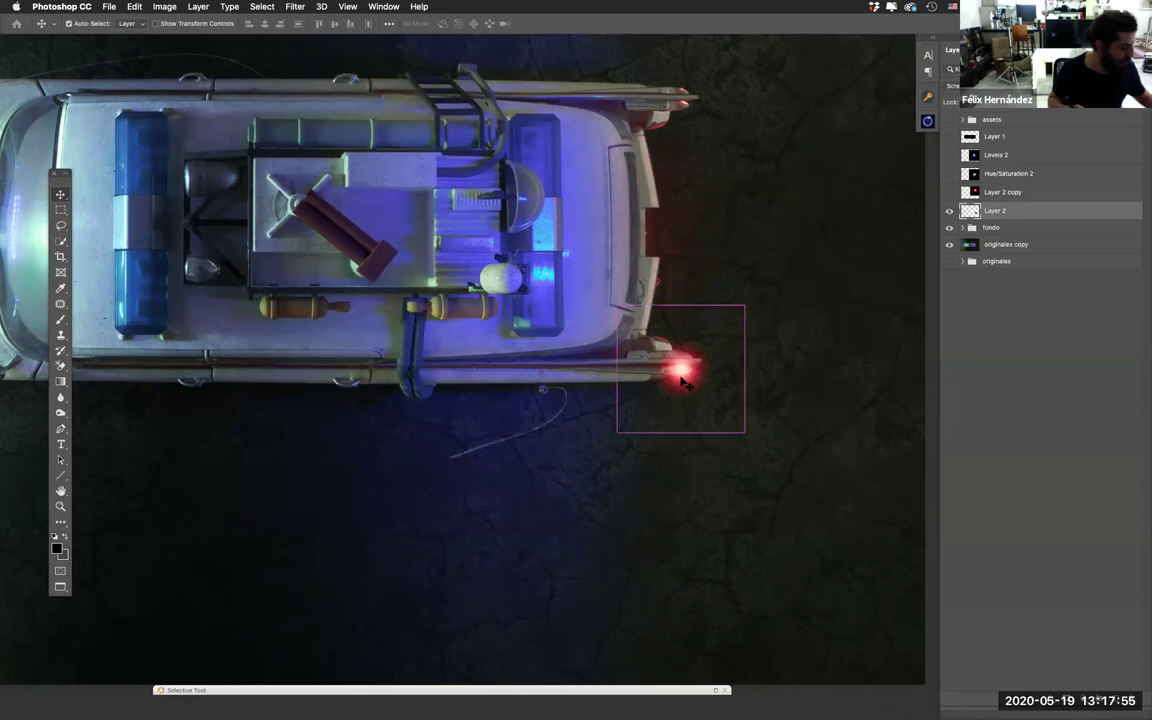
# Step: Flatten the red glow vertically and place a duplicate just above it on the lower taillight
pyautogui.press('super+t')
pyautogui.moveTo(680, 305)
pyautogui.mouseDown()
pyautogui.moveTo(680, 326)
pyautogui.moveTo(680, 315)
pyautogui.mouseUp()
pyautogui.moveTo(680, 421); pyautogui.dragTo(695, 393)
pyautogui.press('Return')
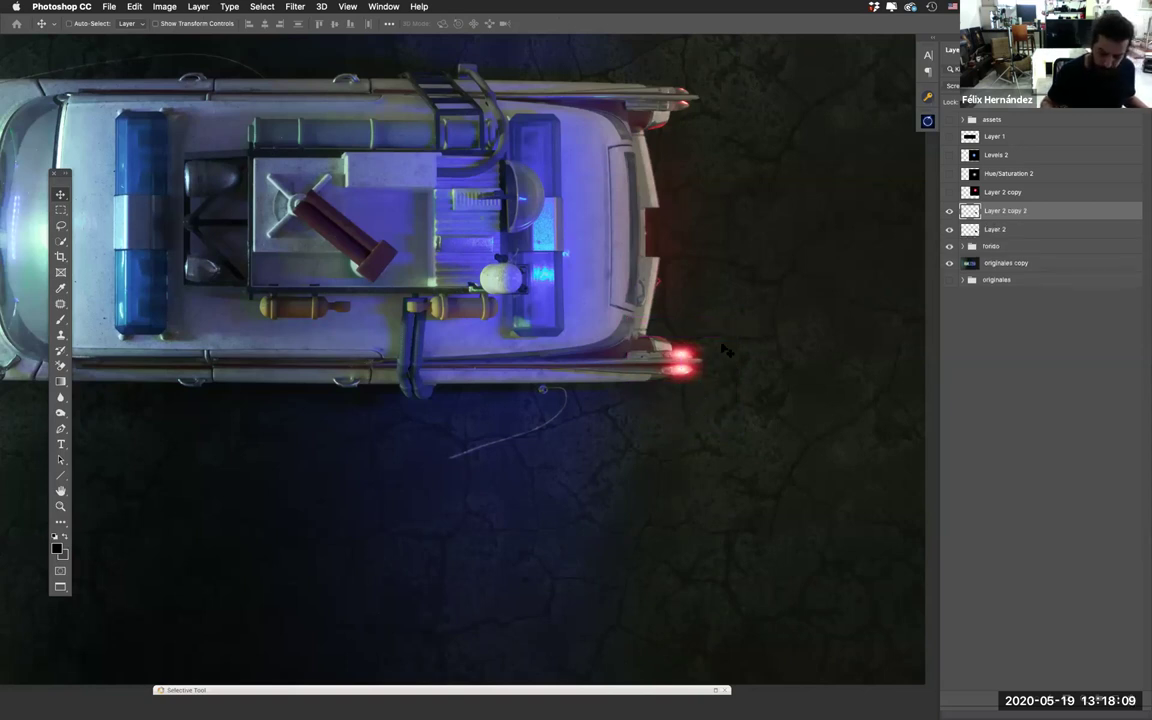
# Step: Duplicate both small red glows, Layer 2 and Layer 2 copy 2, onto the car's upper rear taillight
pyautogui.keyDown('shift'); pyautogui.click(1005, 229); pyautogui.keyUp('shift')
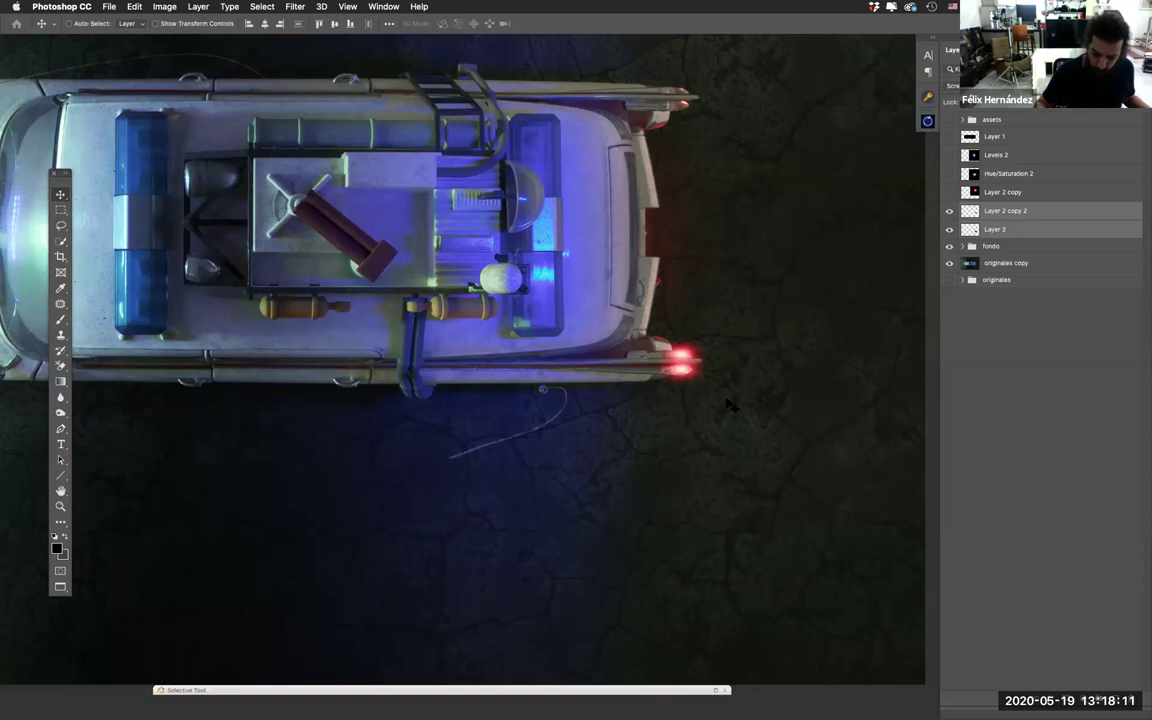
pyautogui.moveTo(730, 350); pyautogui.dragTo(735, 146)
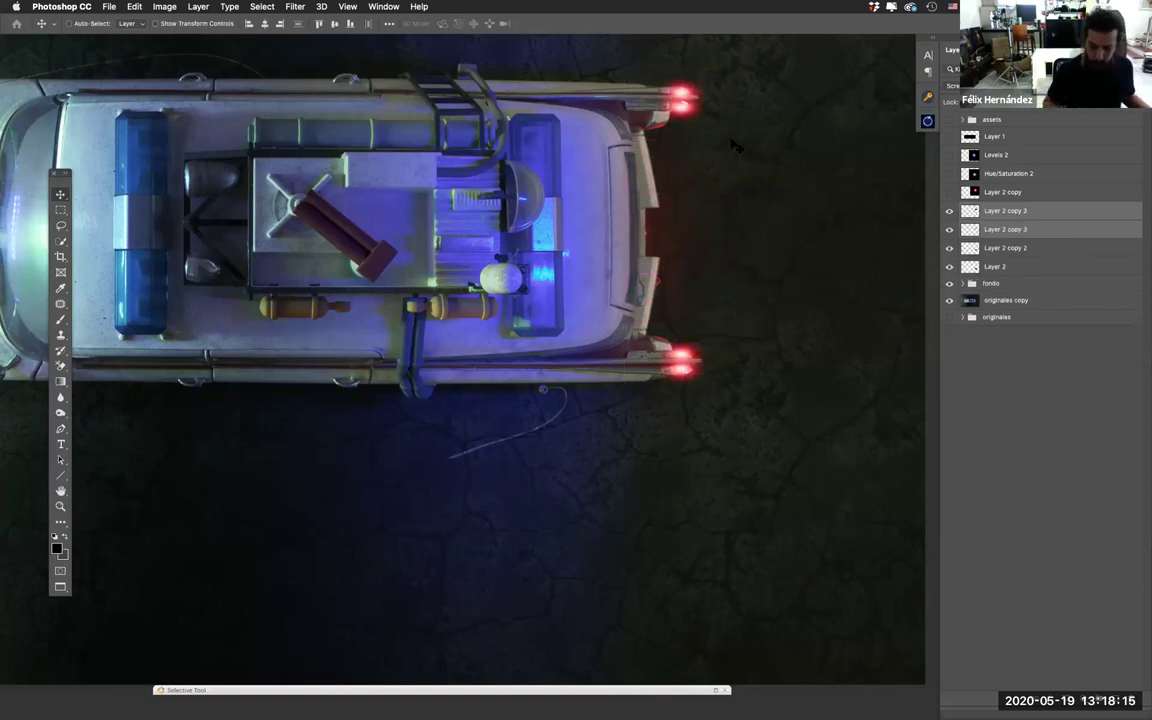
pyautogui.scroll(-5, 735, 146)
pyautogui.scroll(2, 735, 146)
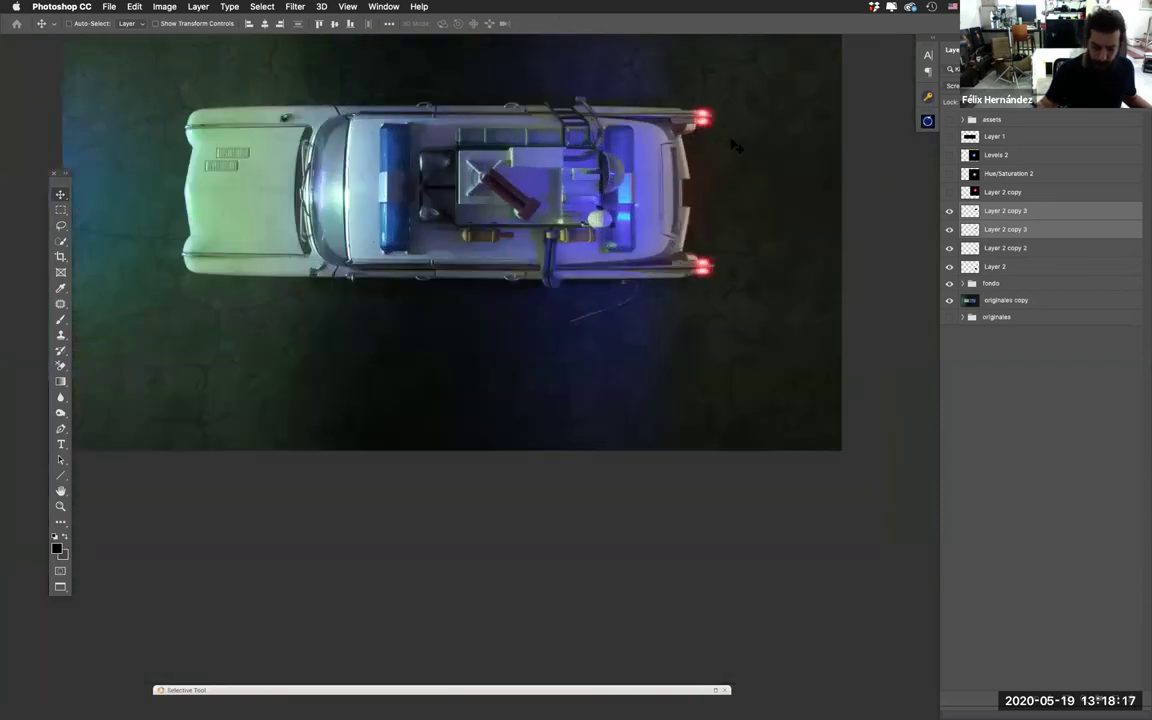
pyautogui.moveTo(570, 357); pyautogui.dragTo(700, 446)
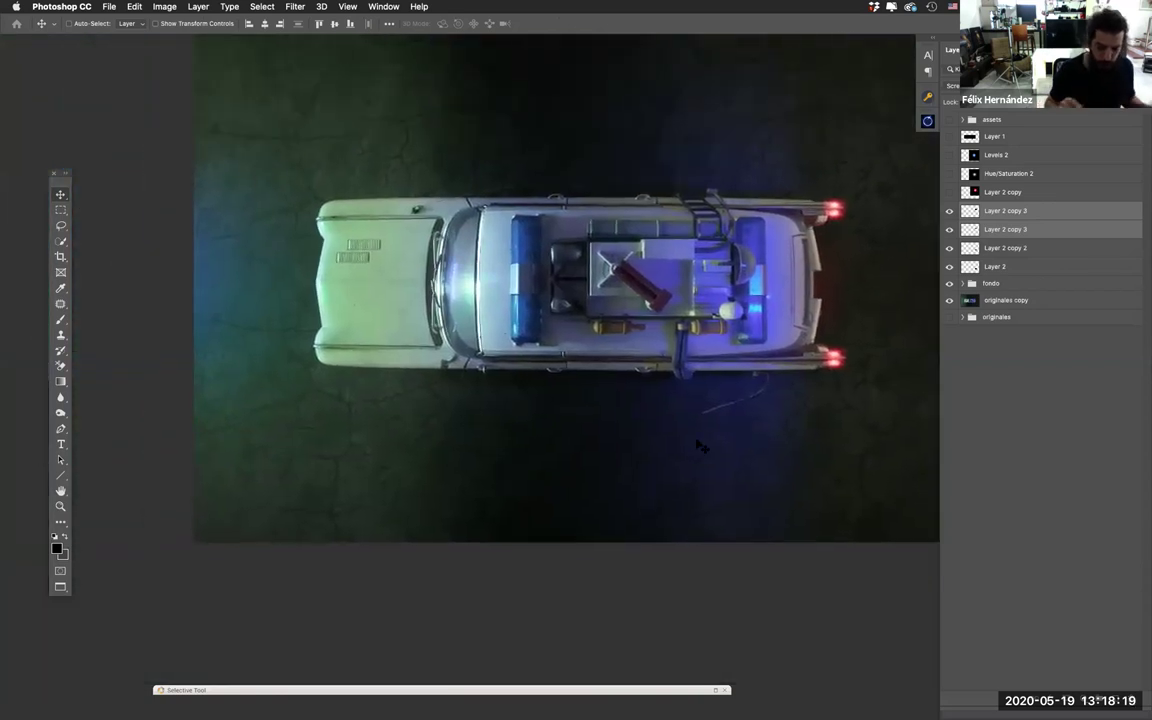
# Step: Show the large red glow Layer 2 copy and place a duplicate of it on the roof near the front light bar
pyautogui.scroll(4, 563, 344)
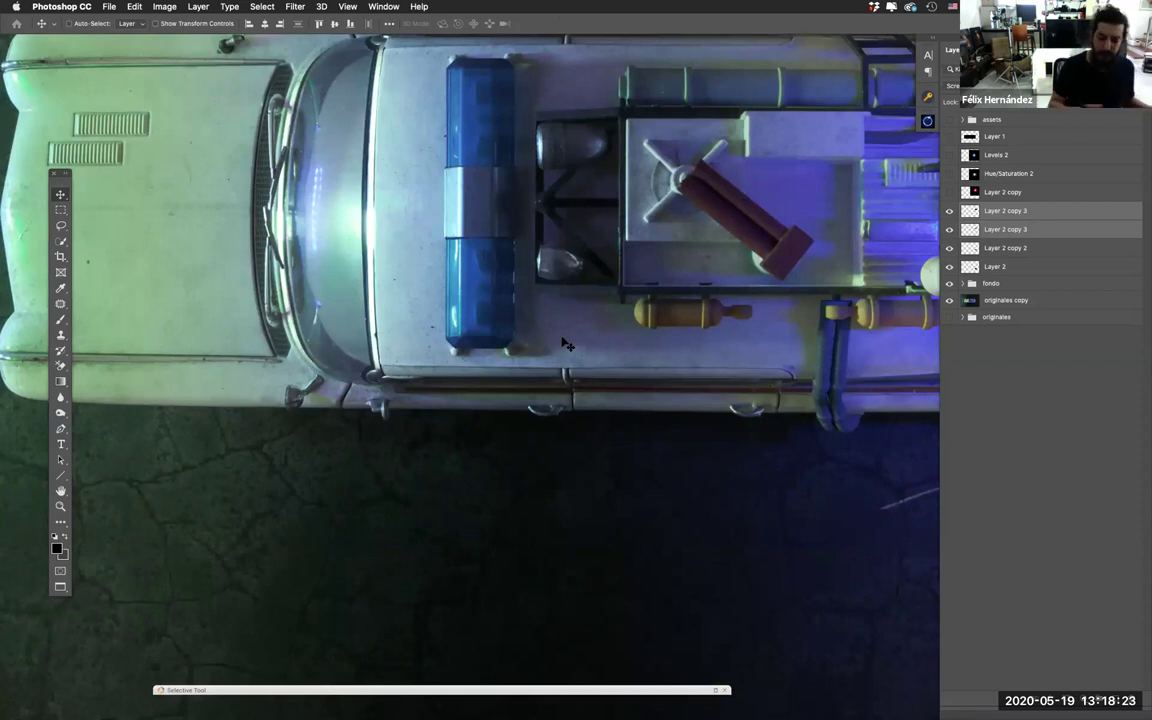
pyautogui.click(952, 192)
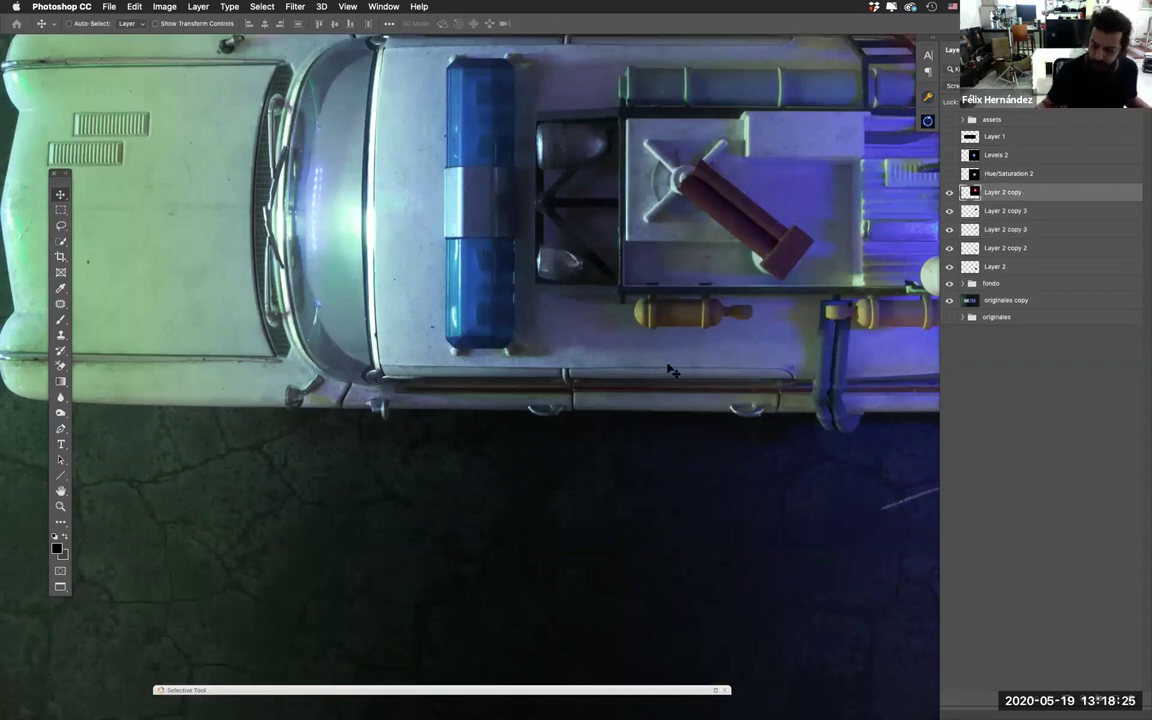
pyautogui.scroll(-5, 670, 370)
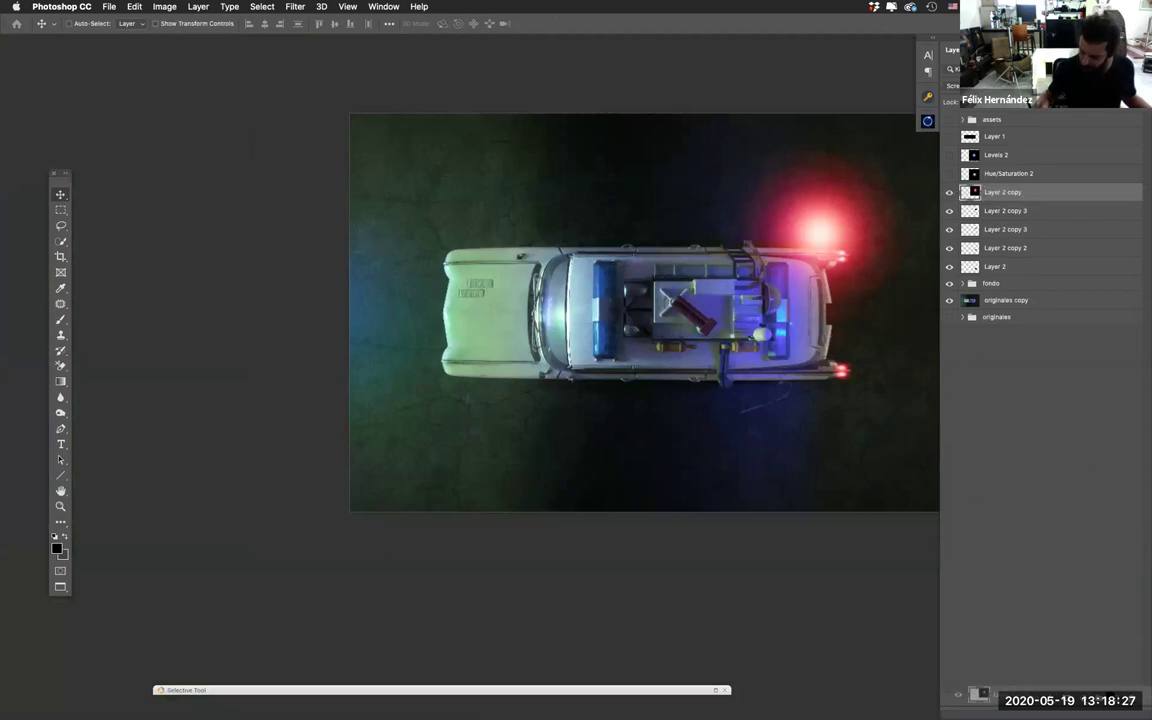
pyautogui.press('super+j')
pyautogui.moveTo(836, 237); pyautogui.dragTo(631, 338)
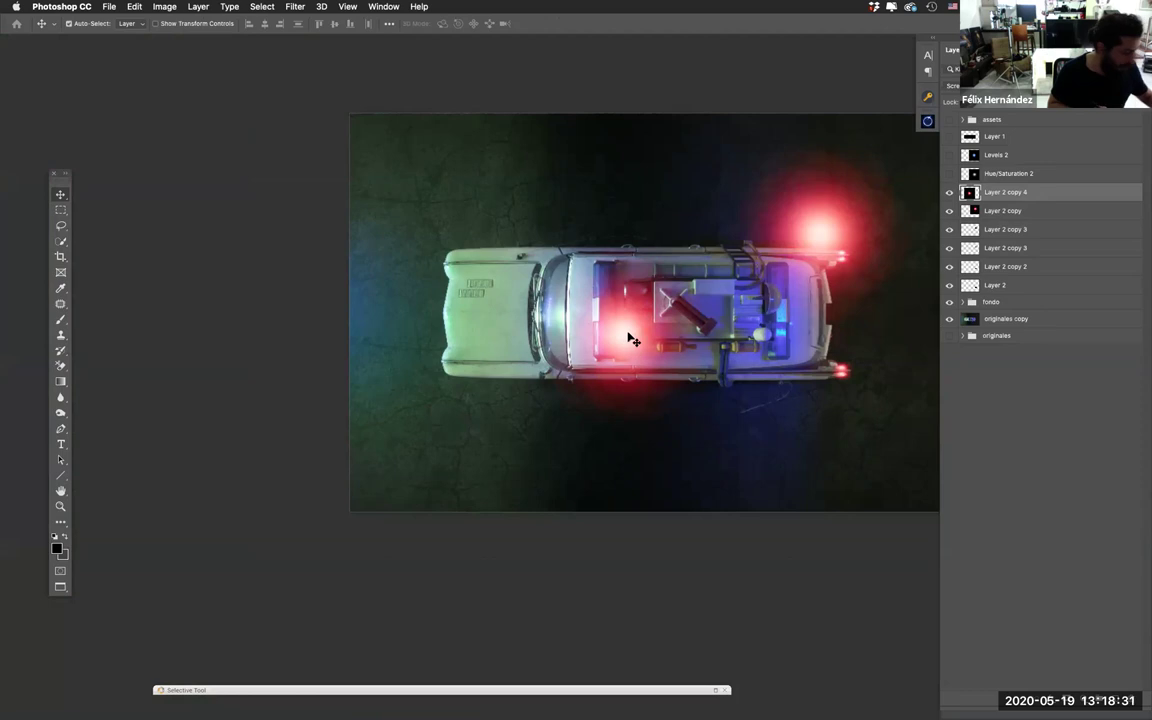
# Step: Shrink the duplicated red glow, rotate it about 96°, and narrow it into a slim vertical light behind the front light bar
pyautogui.press('super+t')
pyautogui.moveTo(800, 155); pyautogui.dragTo(595, 475)
pyautogui.scroll(3, 693, 287)
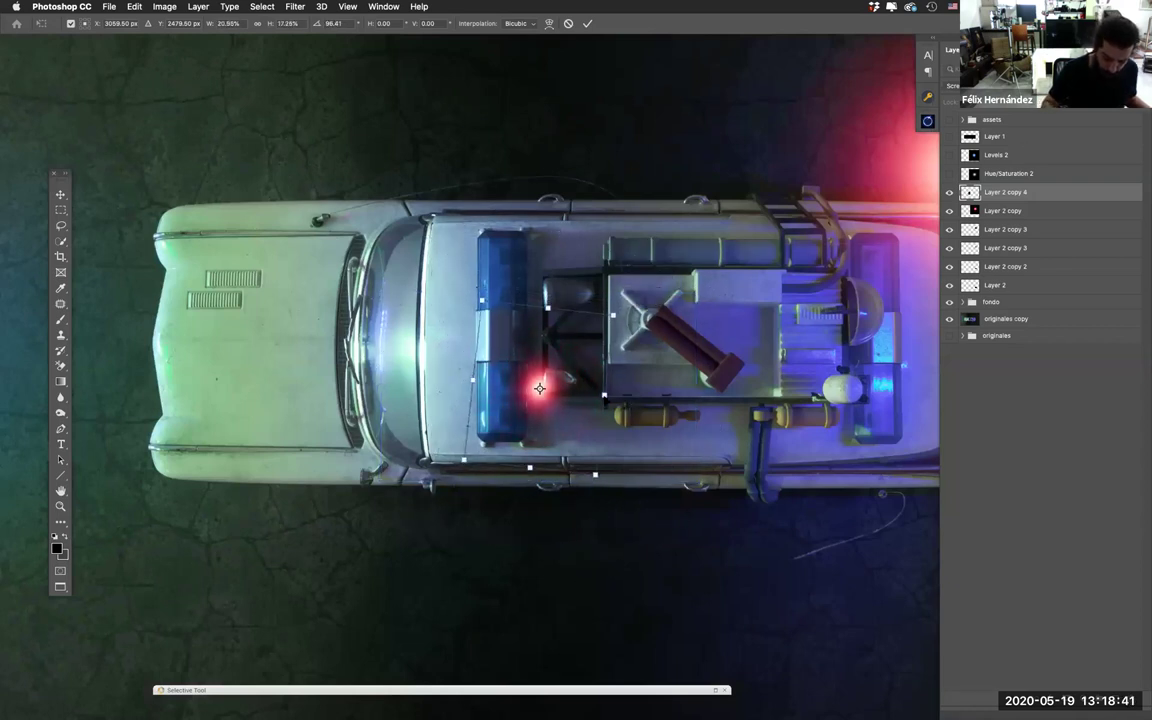
pyautogui.moveTo(604, 395); pyautogui.dragTo(552, 397)
pyautogui.press('Return')
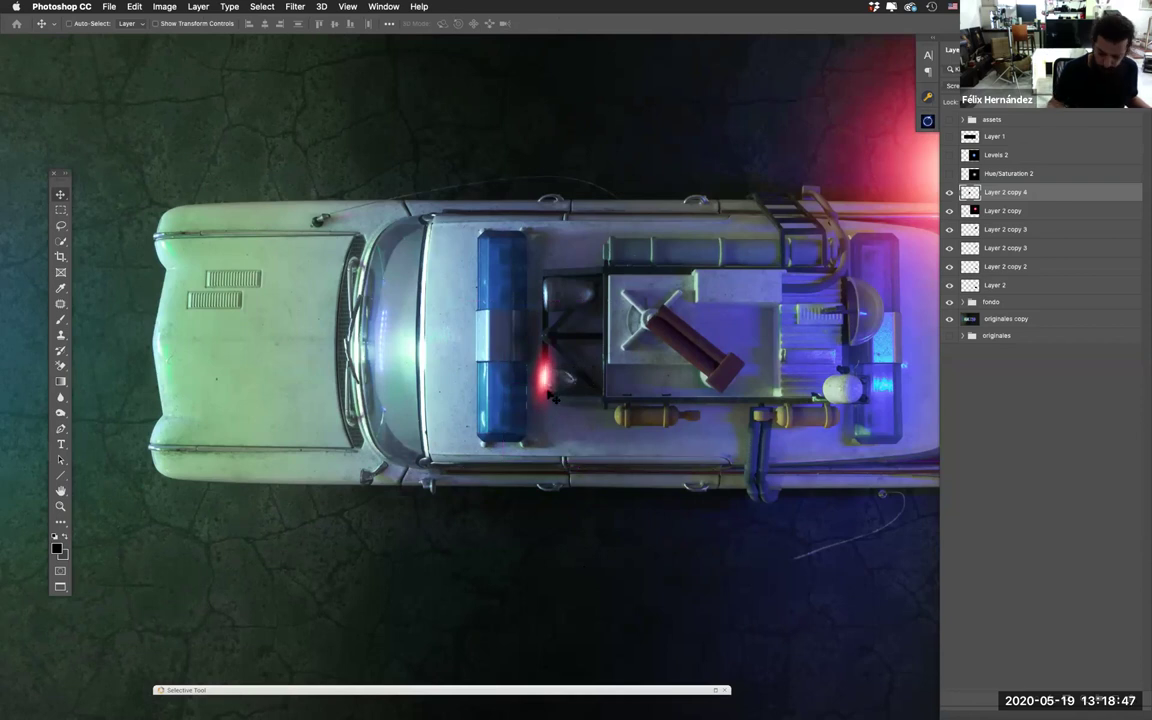
# Step: Scale the slim red glow down slightly and fit it to the front end of the lower roof cylinder
pyautogui.scroll(2, 552, 397)
pyautogui.press('super+t')
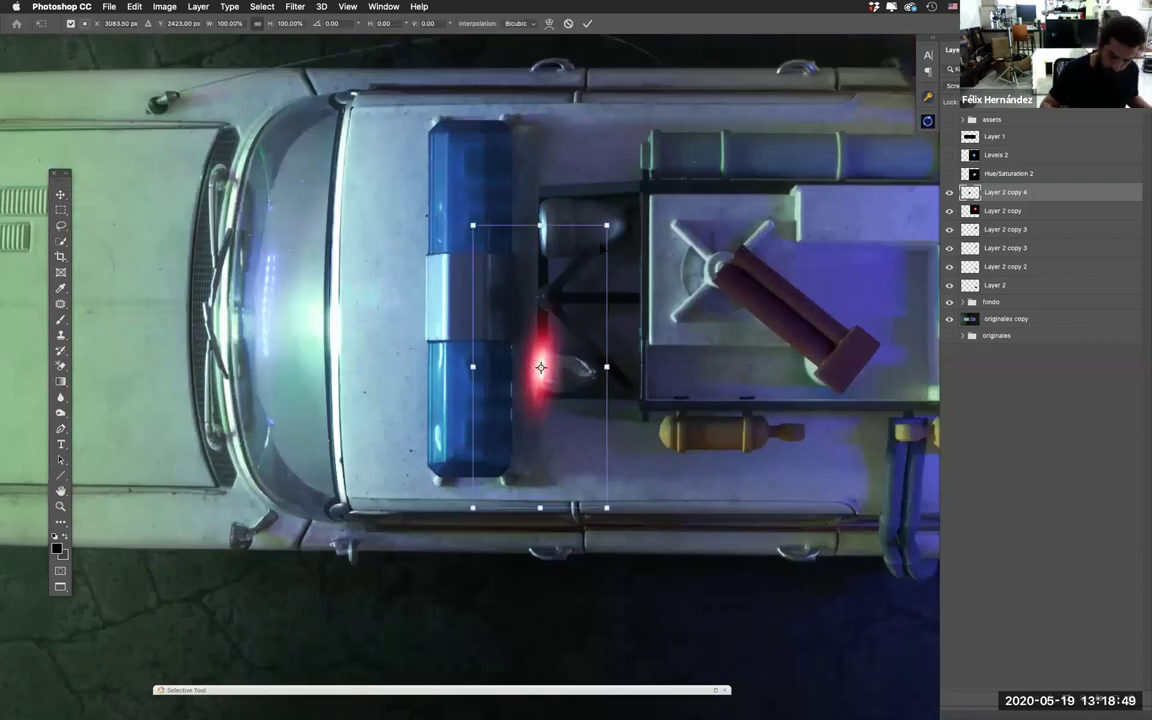
pyautogui.moveTo(604, 232); pyautogui.dragTo(588, 268)
pyautogui.press('Return')
pyautogui.moveTo(573, 437); pyautogui.dragTo(570, 470)
pyautogui.scroll(-5, 562, 462)
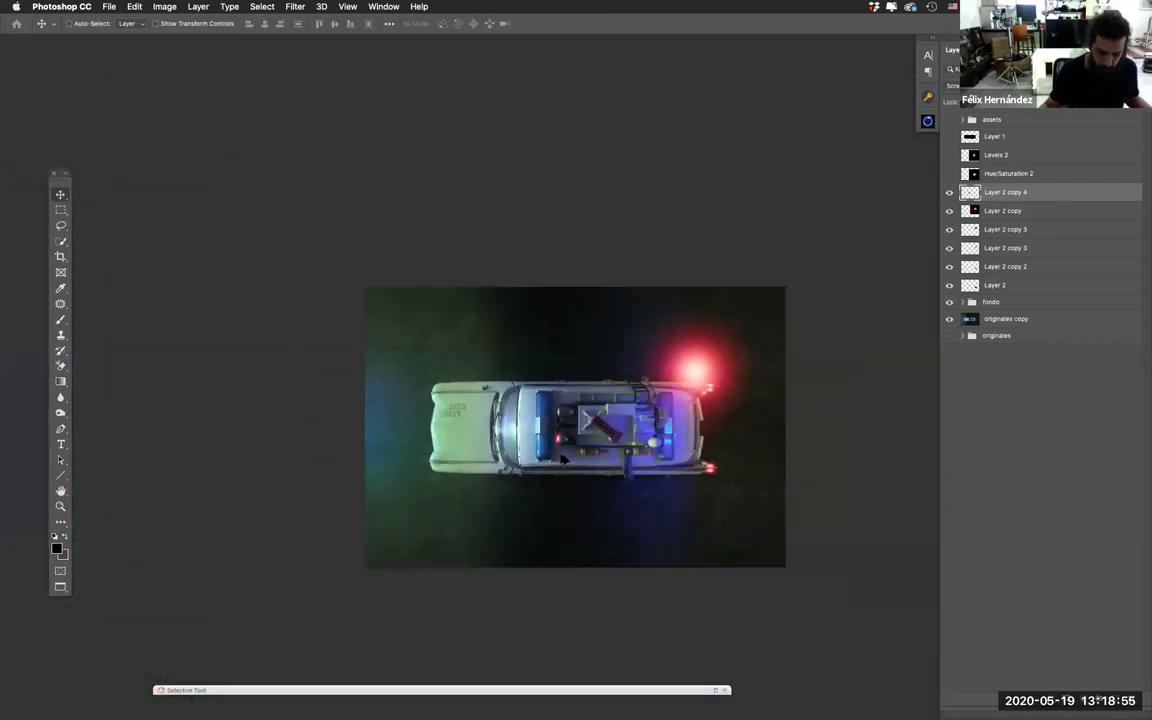
pyautogui.scroll(6, 562, 462)
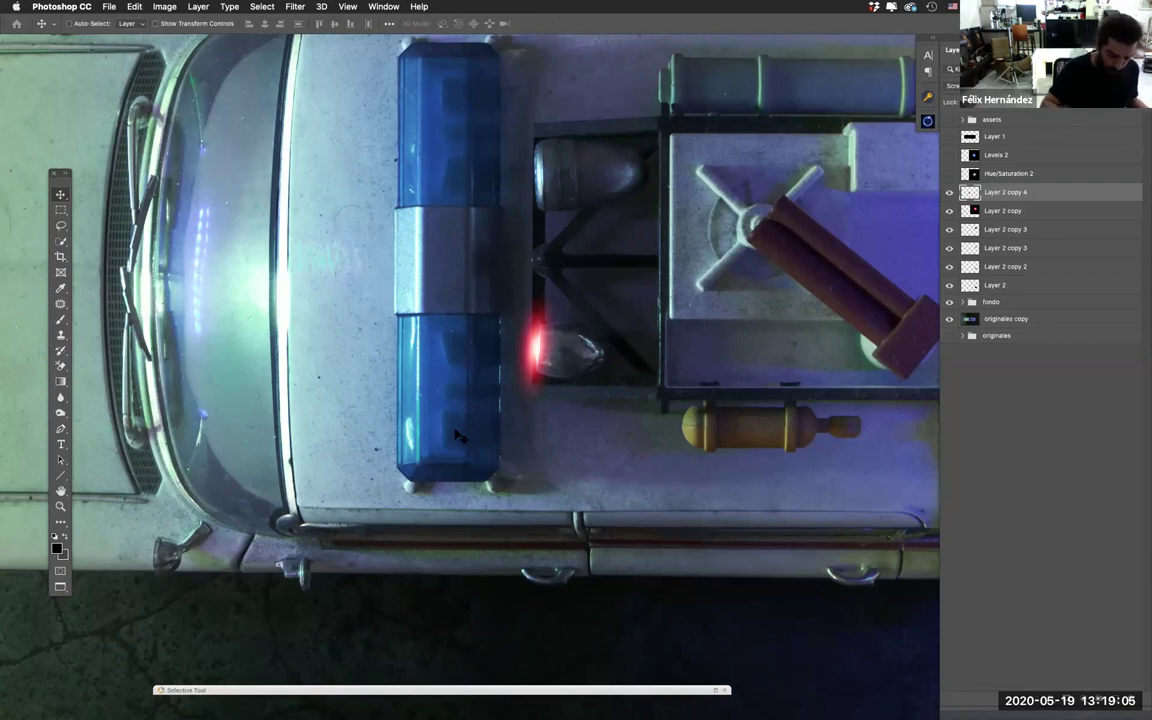
# Step: Show the blue glow Levels 2, set it to Screen blend mode, and move it over the front roof light bar
pyautogui.scroll(-3, 457, 289)
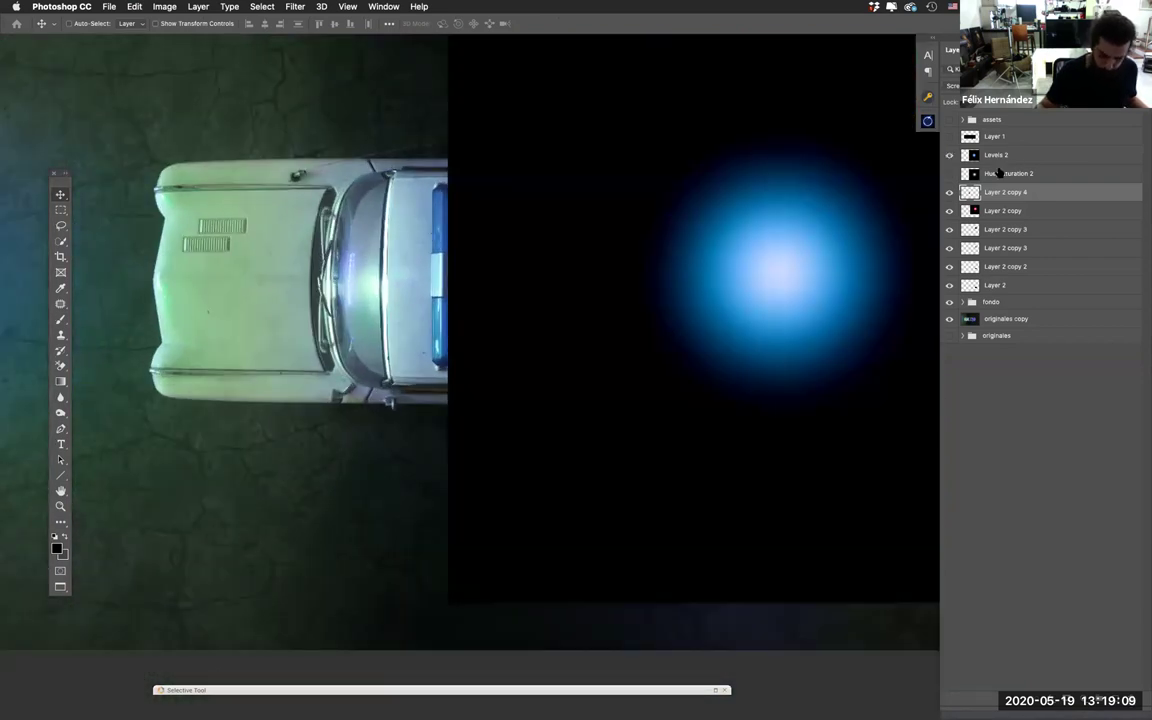
pyautogui.click(1005, 155)
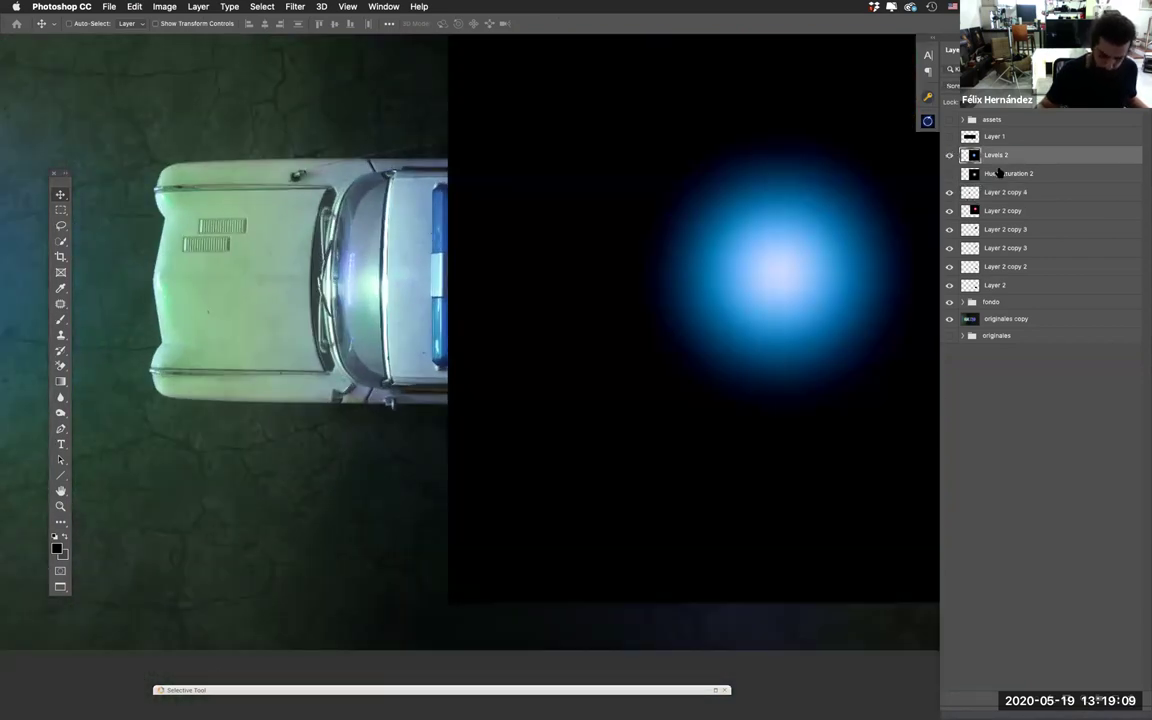
pyautogui.click(955, 85)
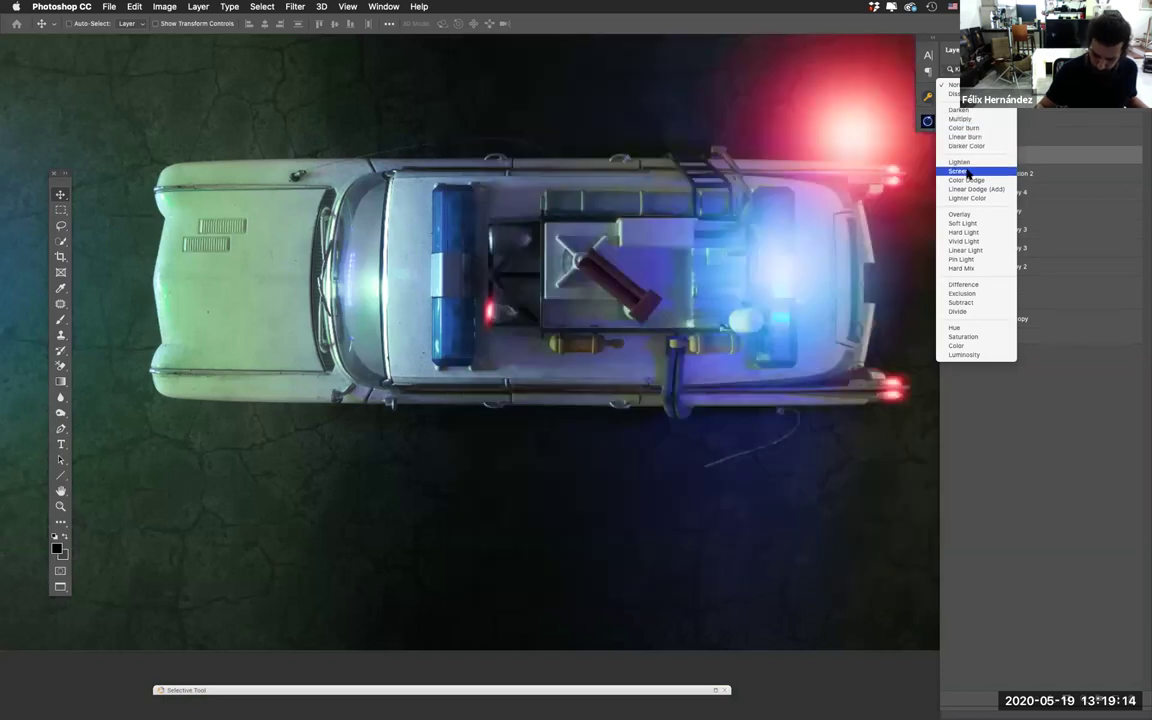
pyautogui.click(967, 172)
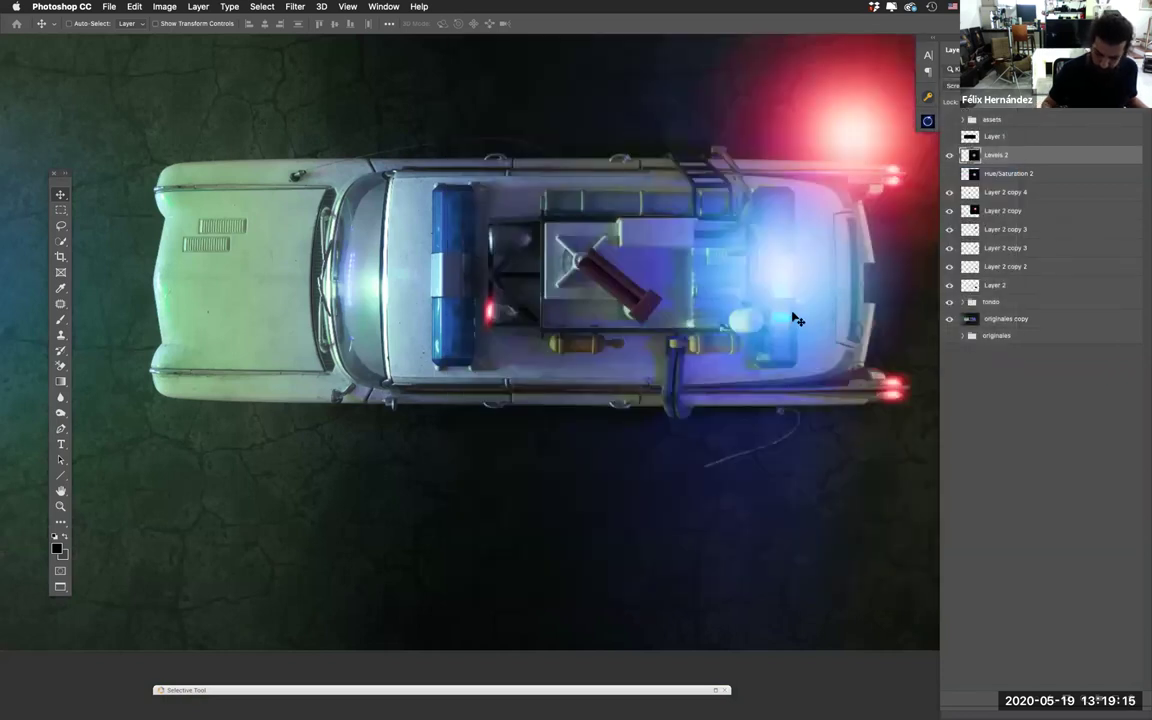
pyautogui.moveTo(712, 289); pyautogui.dragTo(451, 369)
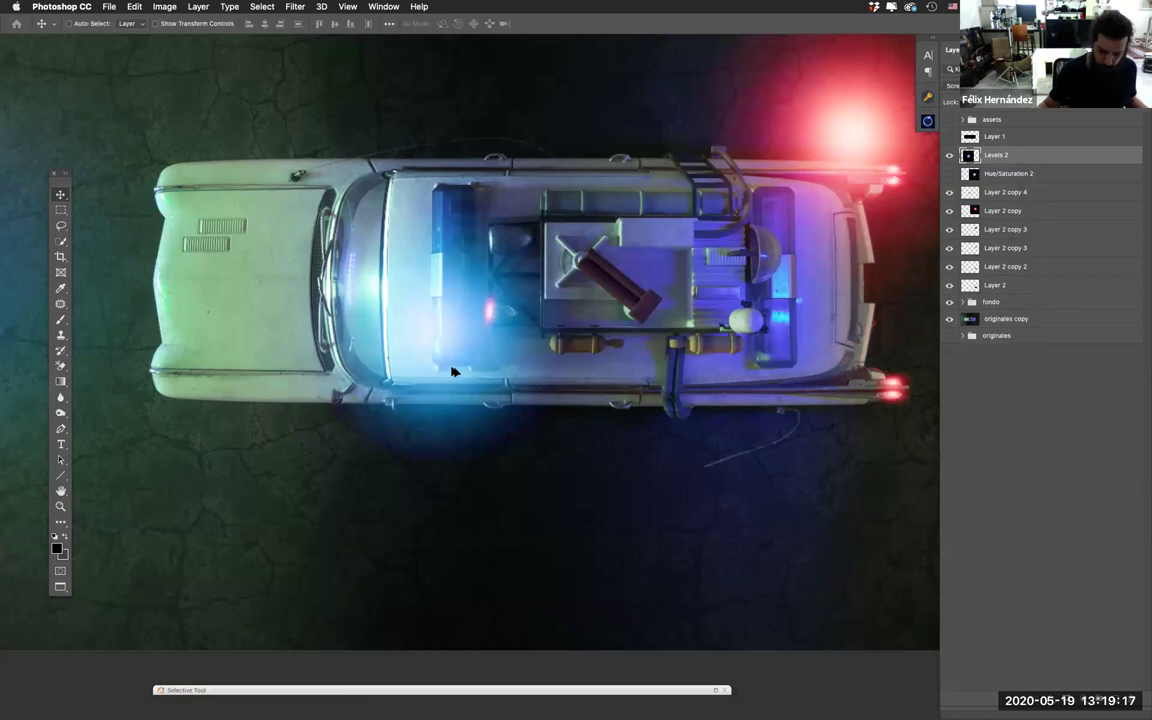
pyautogui.scroll(-3, 451, 371)
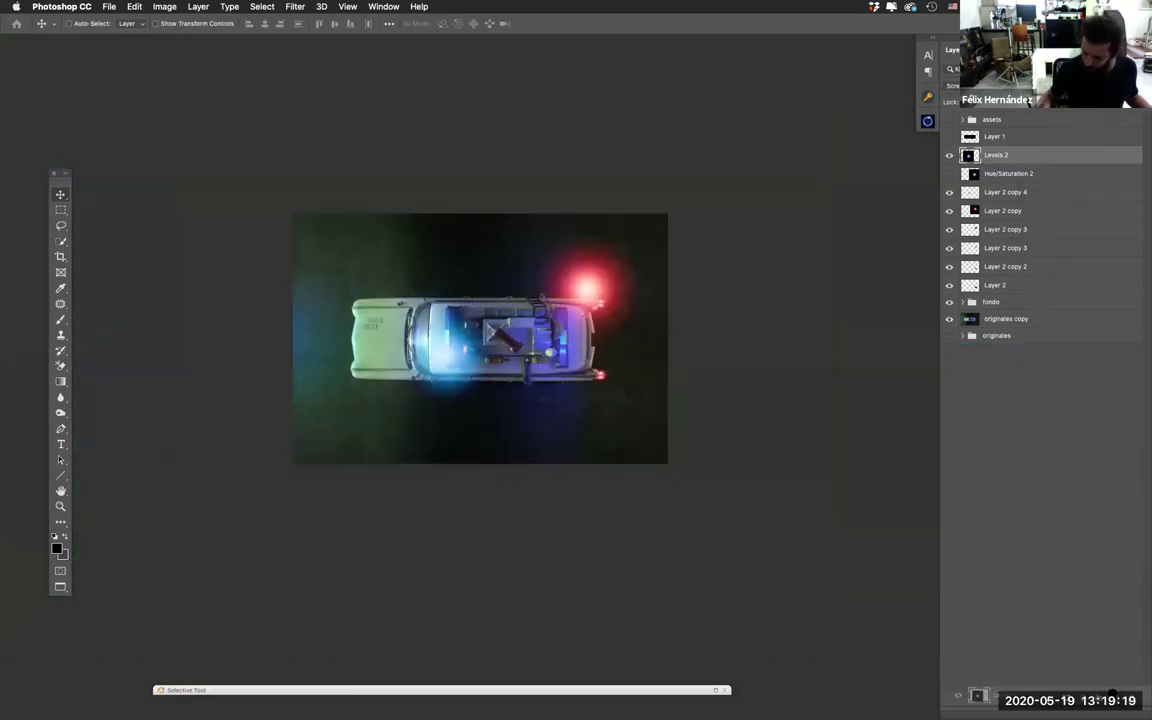
# Step: Keep a hidden duplicate of Levels 2, and shrink the original blue glow to fit the front light bar's lower half
pyautogui.moveTo(1000, 155); pyautogui.dragTo(1016, 170)
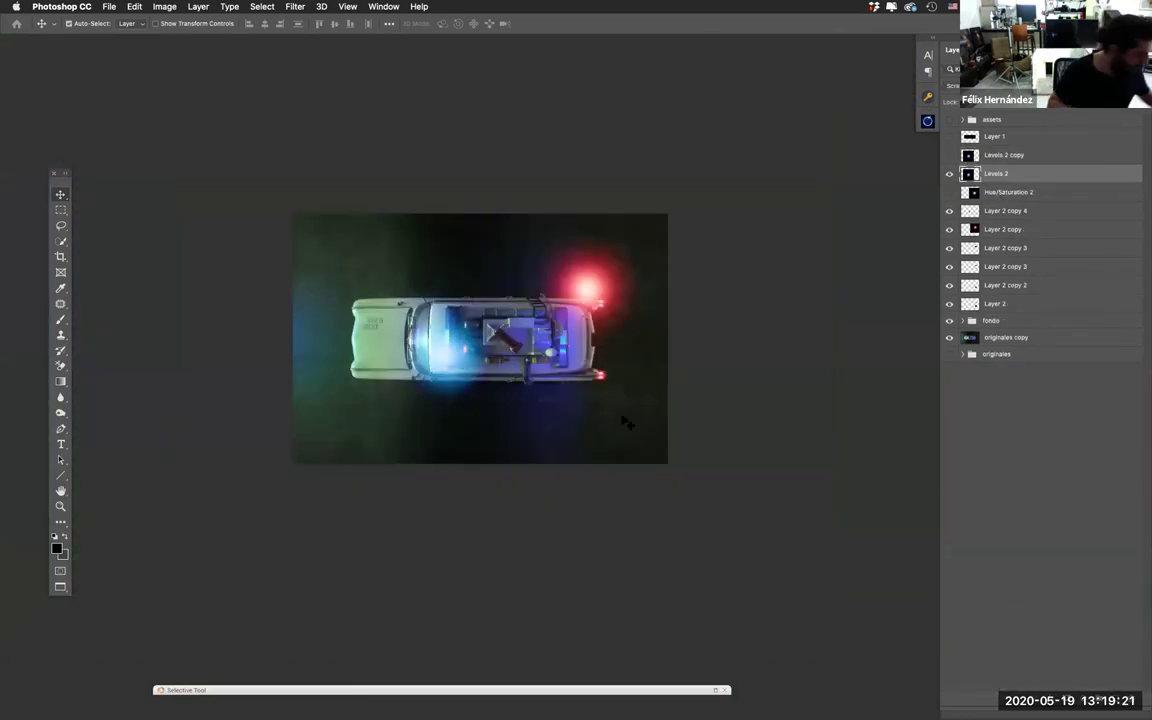
pyautogui.press('super+t')
pyautogui.moveTo(558, 242); pyautogui.dragTo(440, 478)
pyautogui.press('Return')
pyautogui.moveTo(373, 445); pyautogui.dragTo(445, 315)
pyautogui.scroll(5, 463, 370)
# Step: Scale the blue glow to about 84% and place three duplicates along the front light bar, making four blue lights
pyautogui.moveTo(463, 370); pyautogui.dragTo(418, 352)
pyautogui.press('super+t')
pyautogui.moveTo(600, 151); pyautogui.dragTo(571, 175)
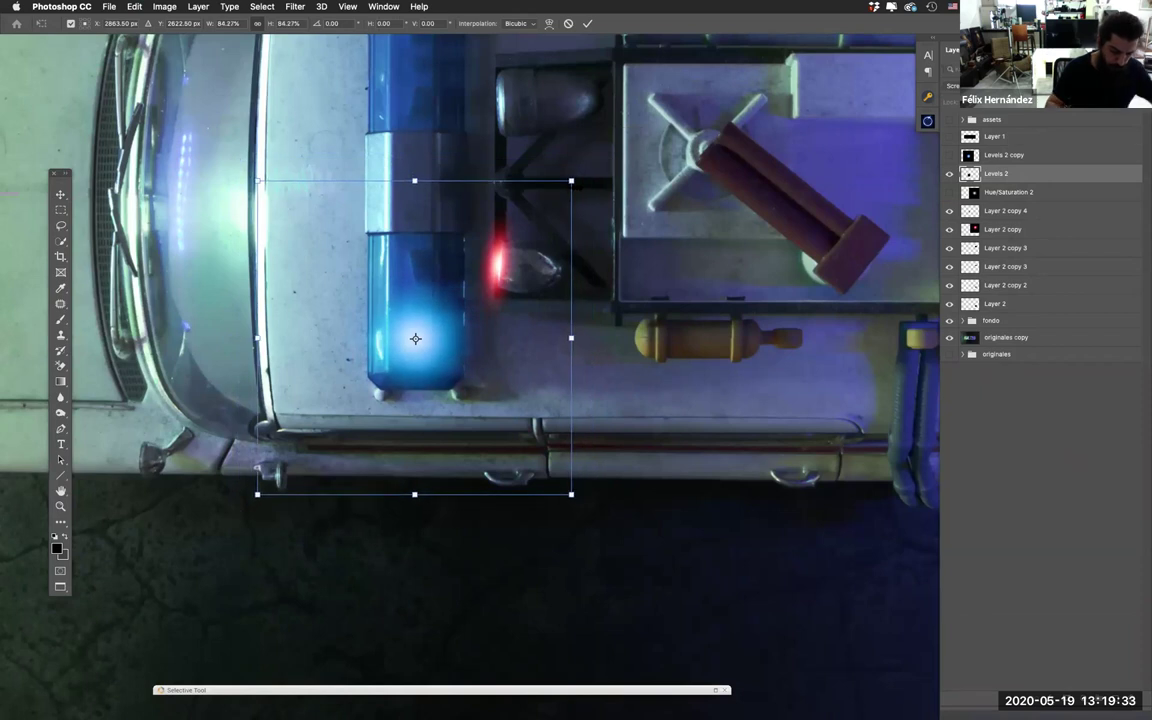
pyautogui.press('Return')
pyautogui.moveTo(429, 350); pyautogui.dragTo(476, 265)
pyautogui.press('super+0')
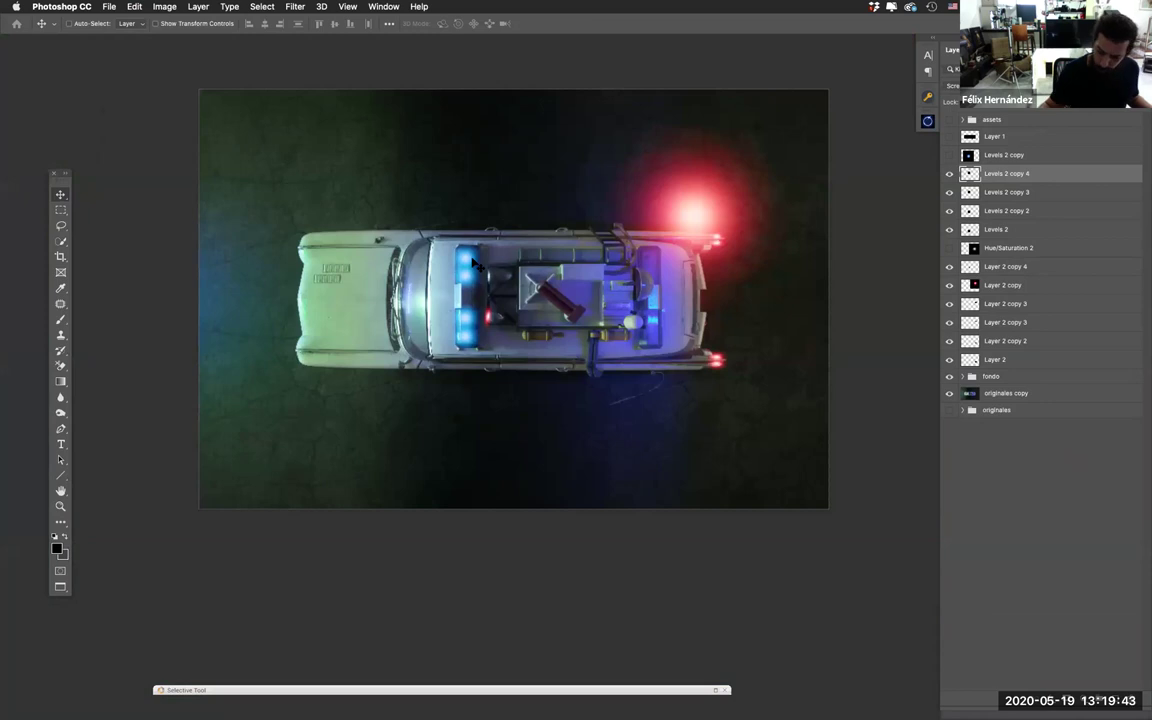
# Step: Duplicate the four blue glows of the front light bar together onto the rear roof light bar
pyautogui.keyDown('shift'); pyautogui.click(1005, 192); pyautogui.keyUp('shift')
pyautogui.keyDown('shift'); pyautogui.click(1005, 211); pyautogui.keyUp('shift')
pyautogui.keyDown('shift'); pyautogui.click(1010, 230); pyautogui.keyUp('shift')
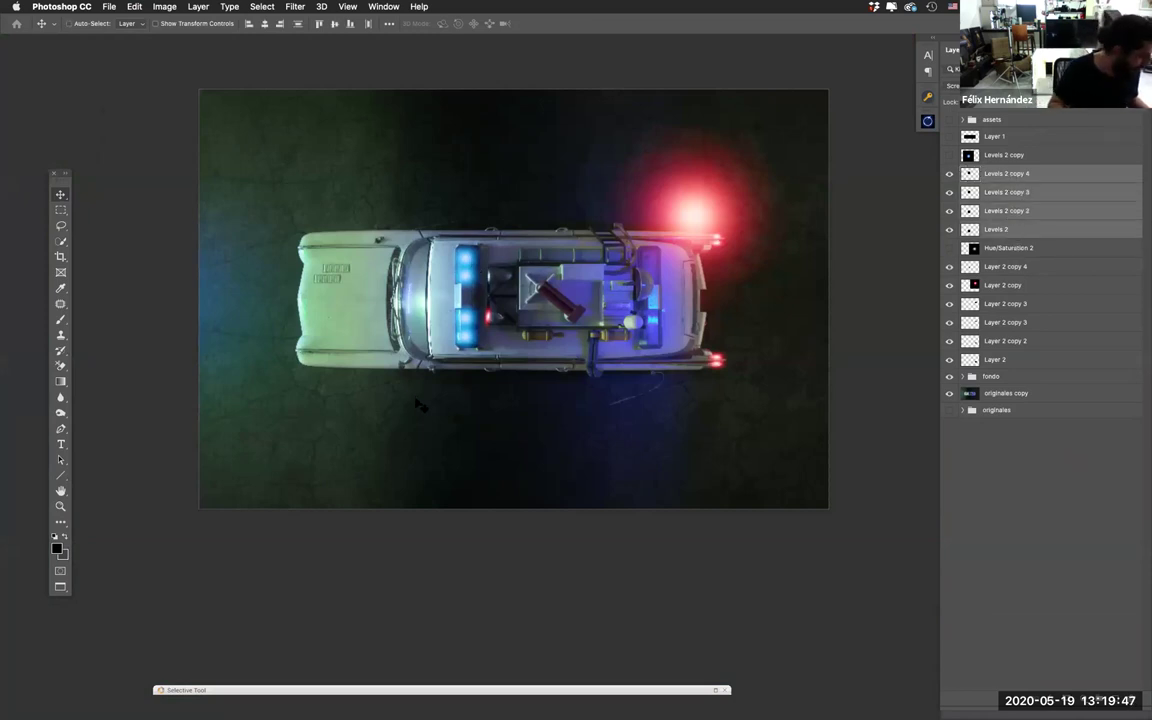
pyautogui.moveTo(497, 341); pyautogui.dragTo(660, 355)
pyautogui.scroll(3, 660, 355)
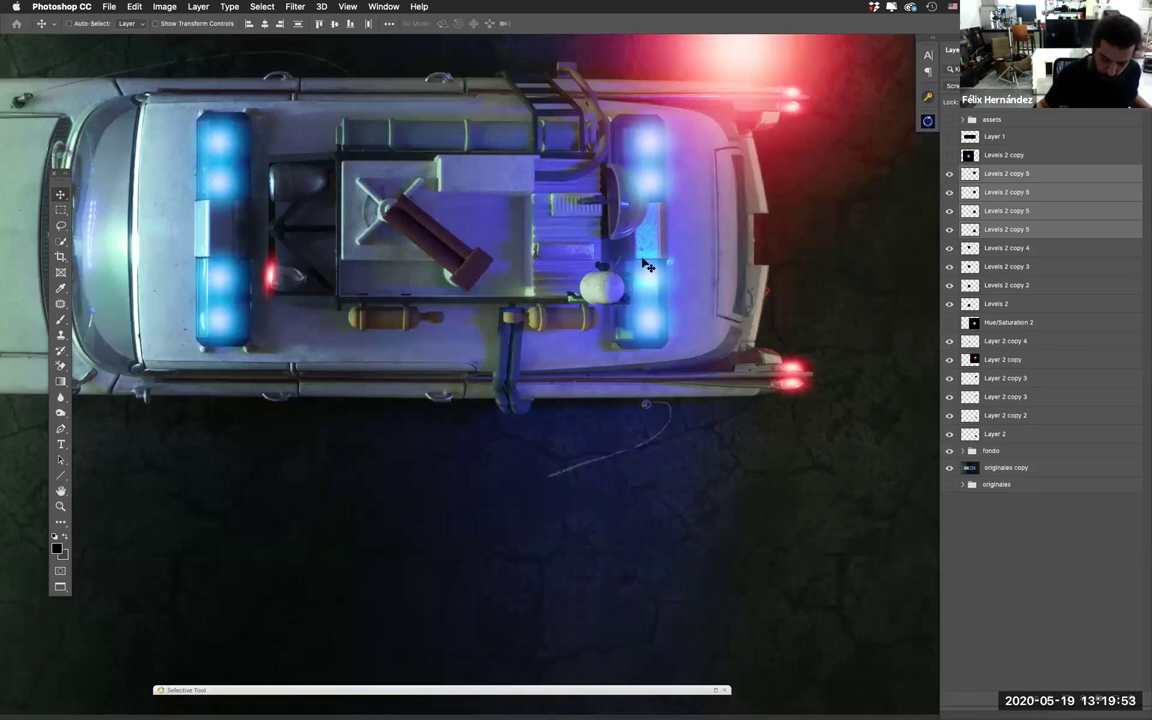
pyautogui.scroll(-4, 645, 265)
pyautogui.scroll(3, 645, 265)
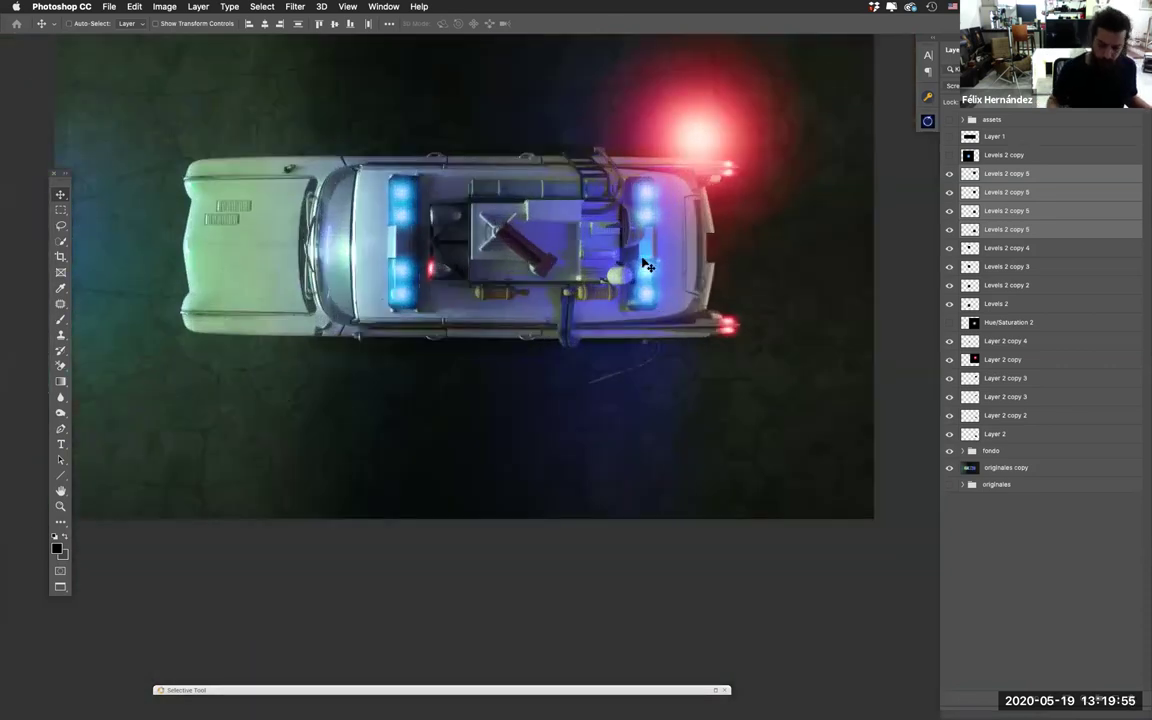
pyautogui.scroll(-2, 645, 262)
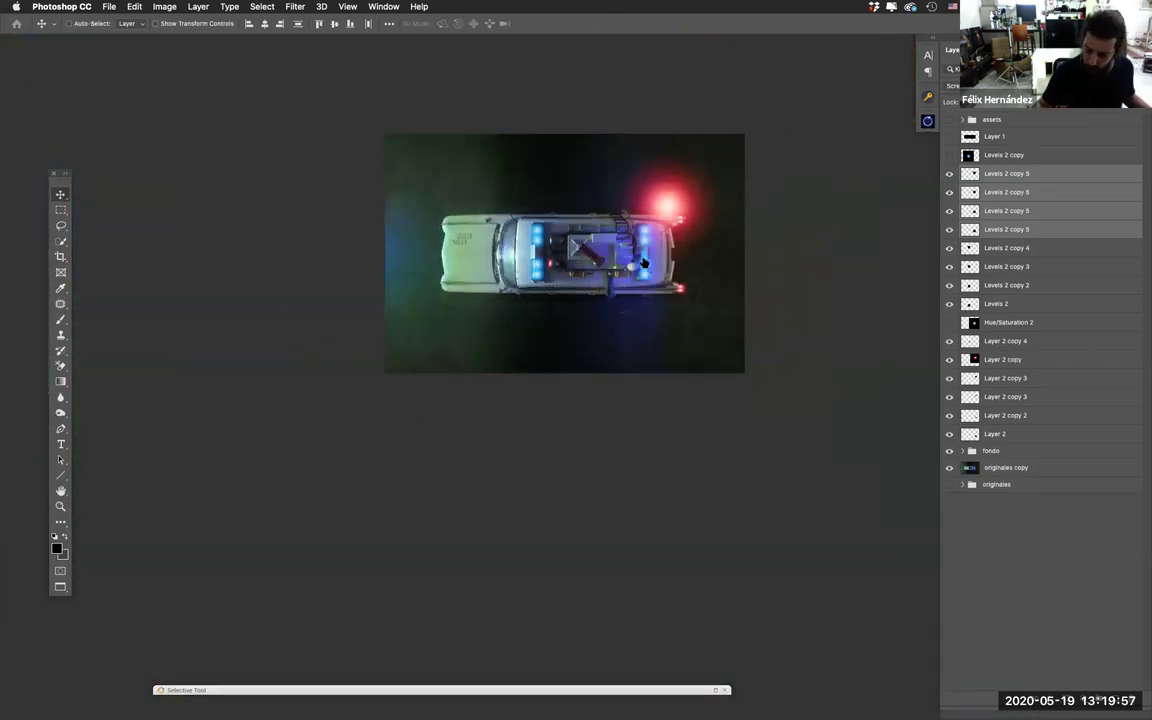
# Step: Hide the large red glow Layer 2 copy, show Hue/Saturation 2, and move it above the Levels 2 copy 5 layers
pyautogui.click(950, 362)
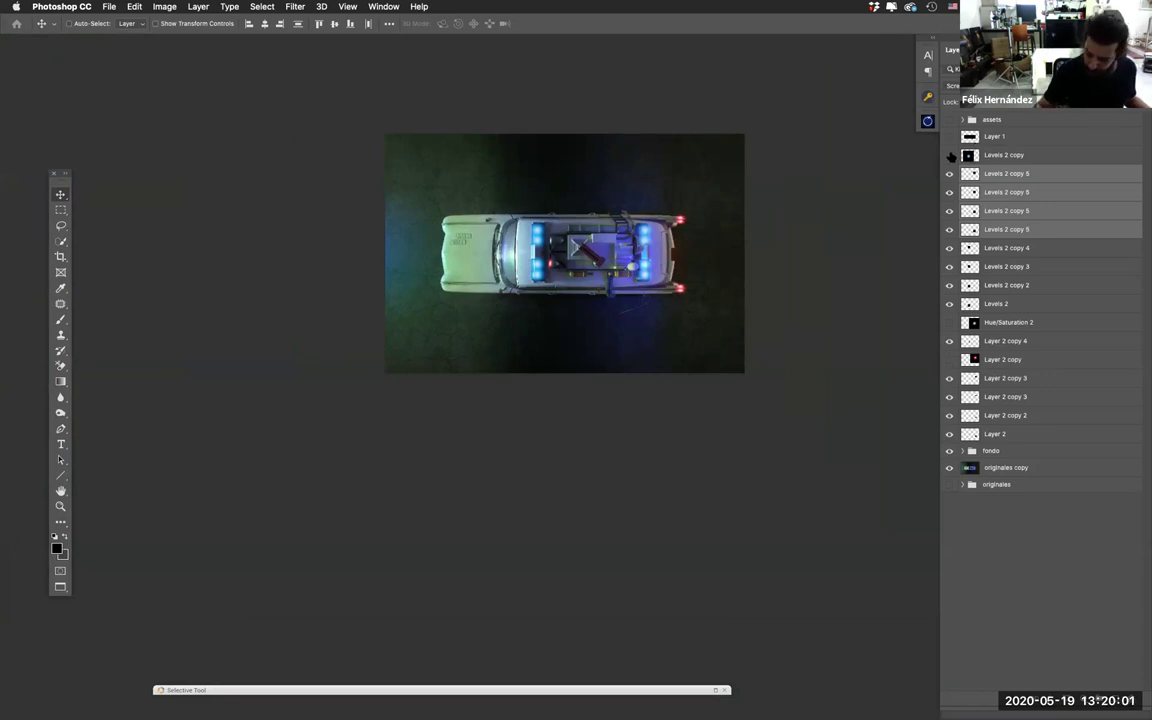
pyautogui.click(950, 324)
pyautogui.moveTo(1025, 330); pyautogui.dragTo(1010, 170)
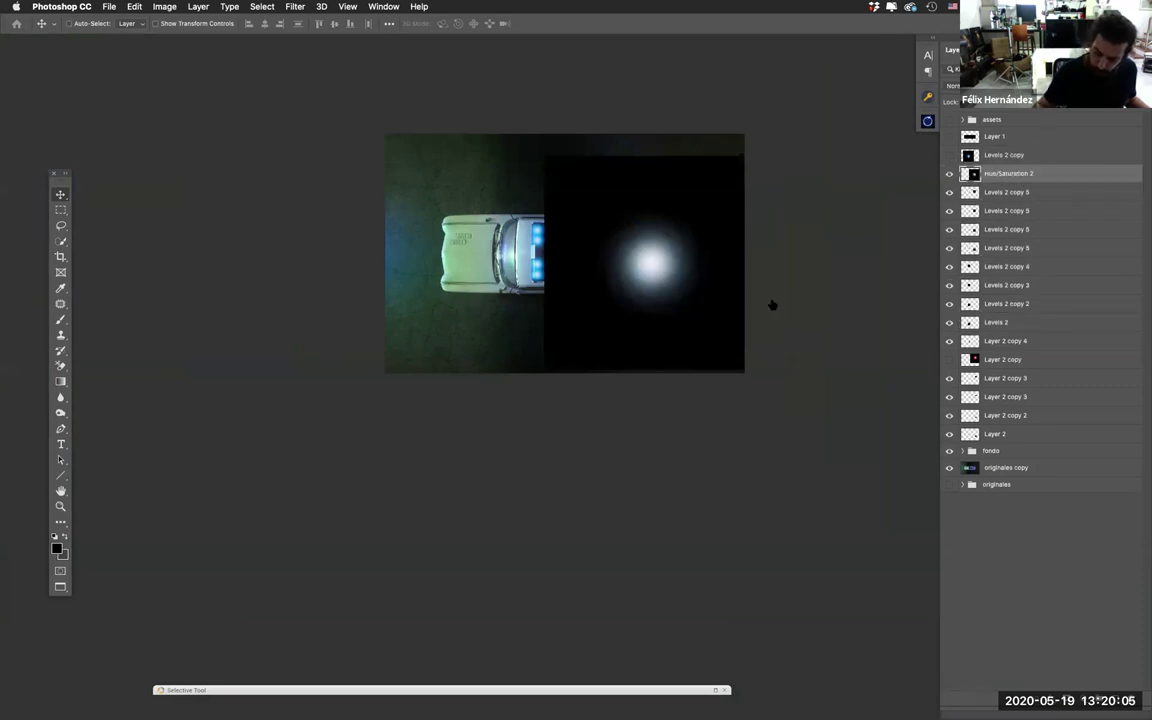
# Step: Try moving the white glow Hue/Saturation 2 to the car's lower headlight and reshaping it to about 52% height and 234% width
pyautogui.moveTo(671, 277); pyautogui.dragTo(461, 296)
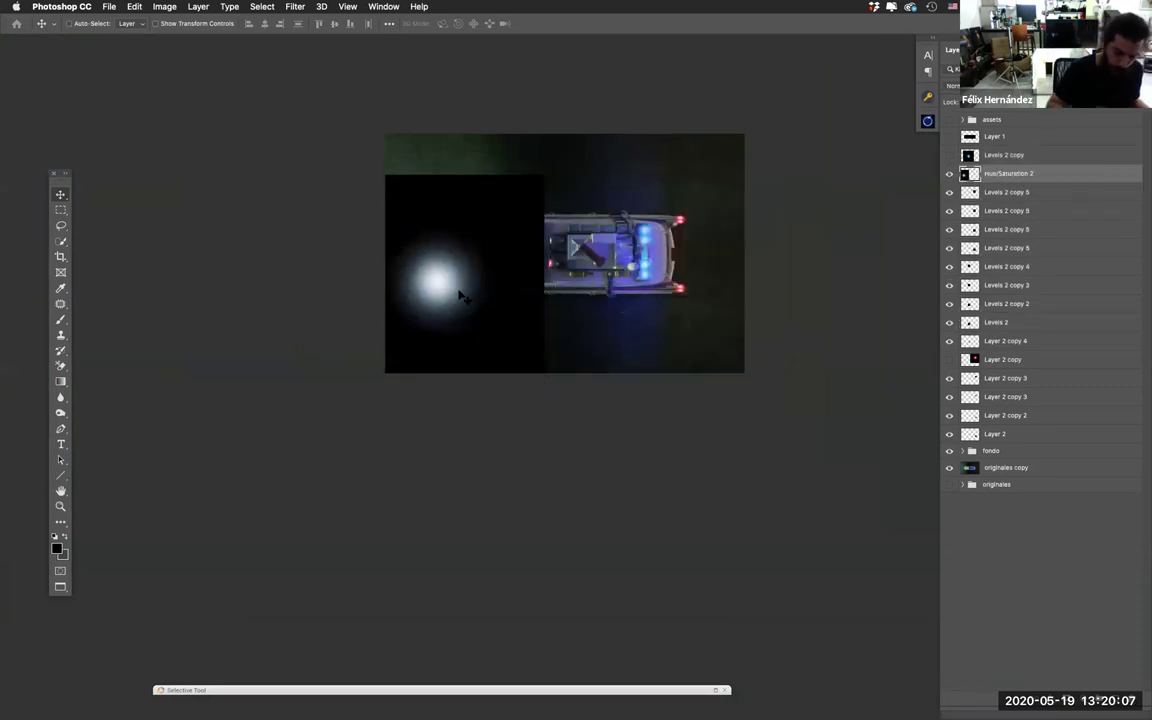
pyautogui.press('super+t')
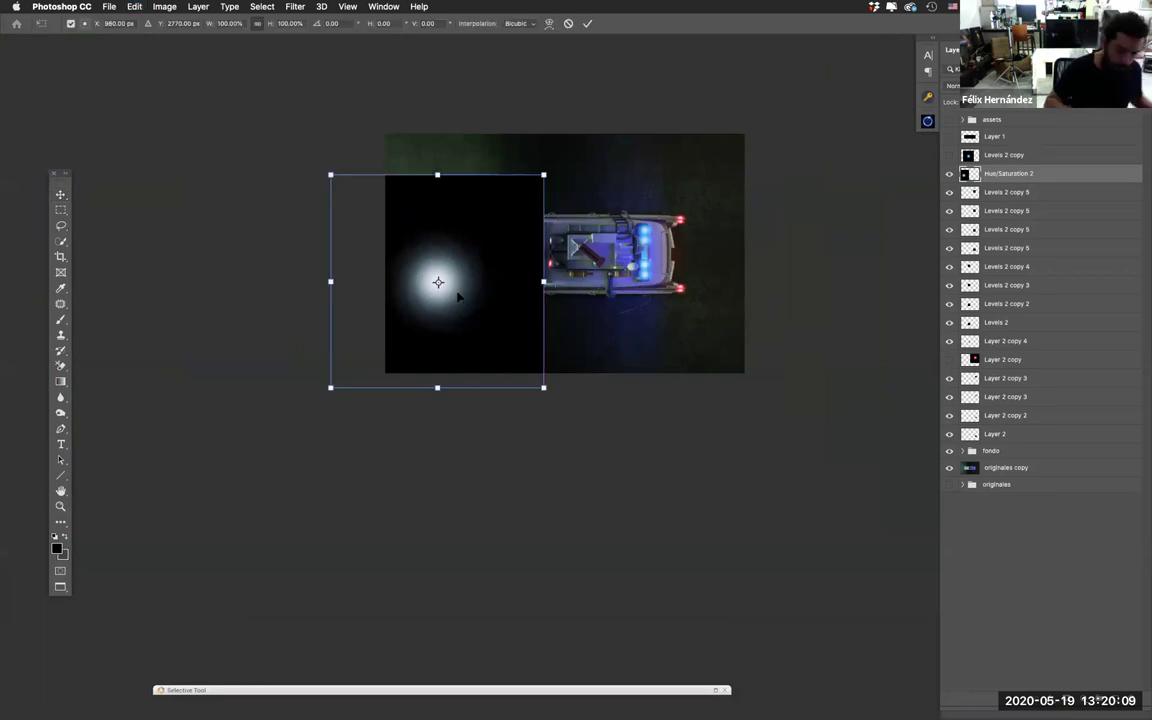
pyautogui.moveTo(544, 175); pyautogui.dragTo(496, 223)
pyautogui.moveTo(496, 281); pyautogui.dragTo(699, 281)
pyautogui.moveTo(708, 282); pyautogui.dragTo(686, 282)
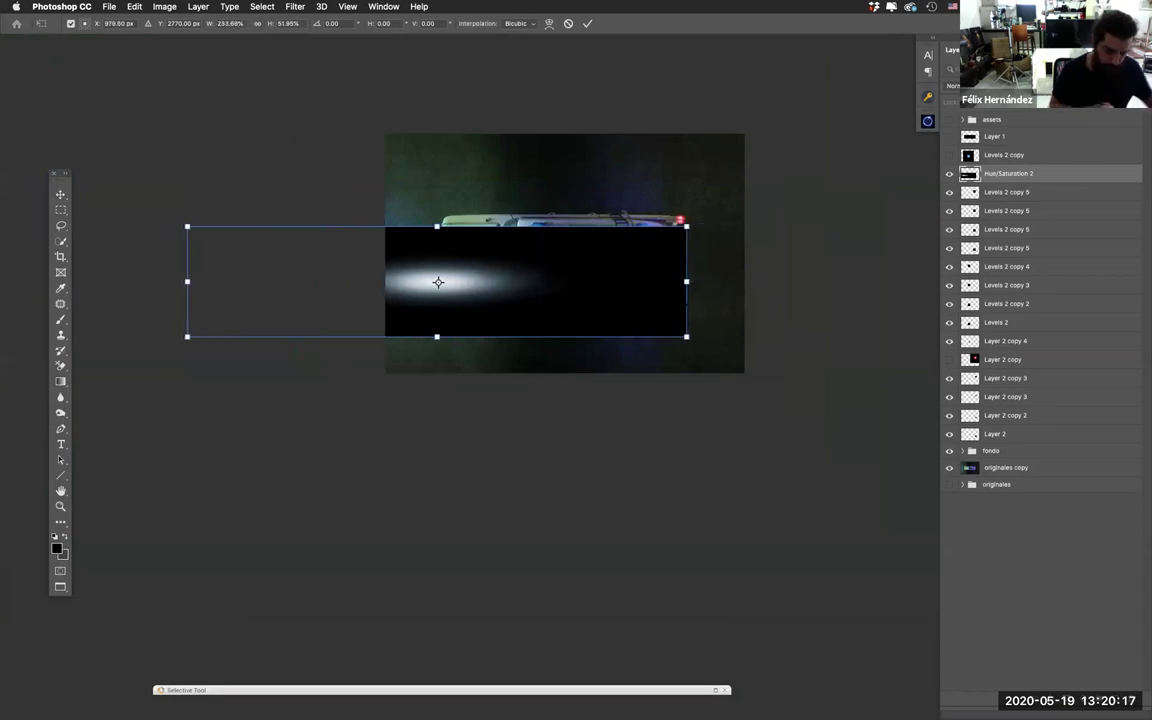
pyautogui.click(61, 197)
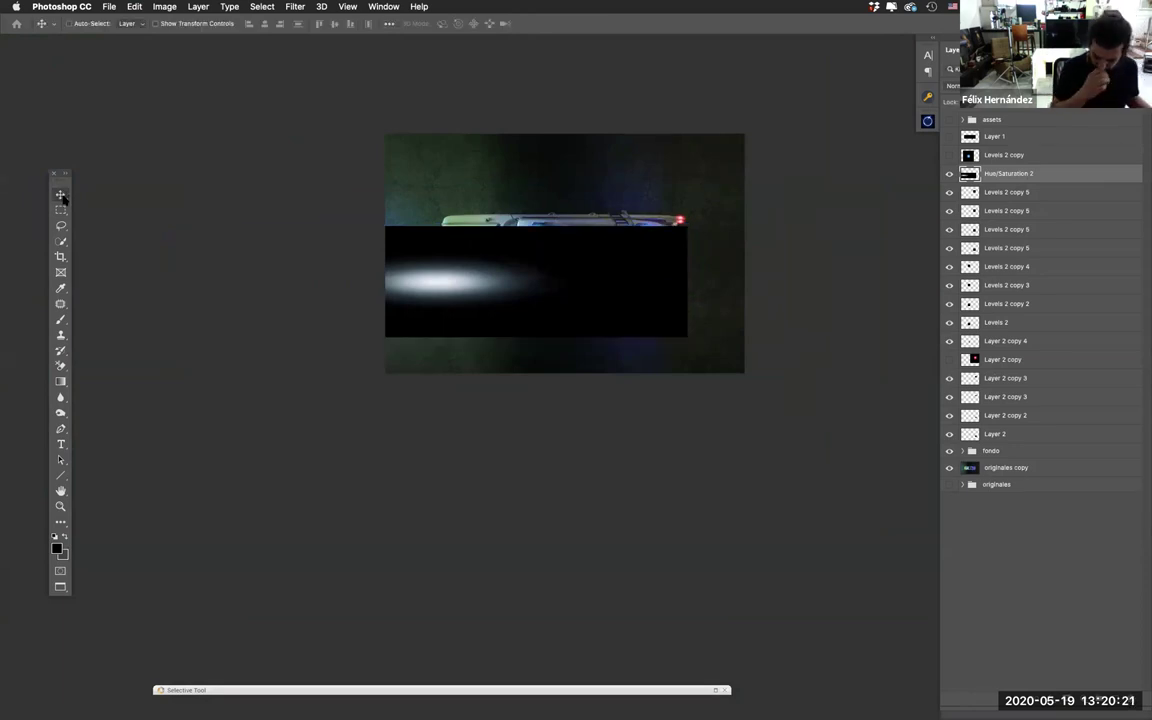
# Step: Set the Hue/Saturation 2 glow to Screen blend mode and position it in front of the lower headlight
pyautogui.click(953, 85)
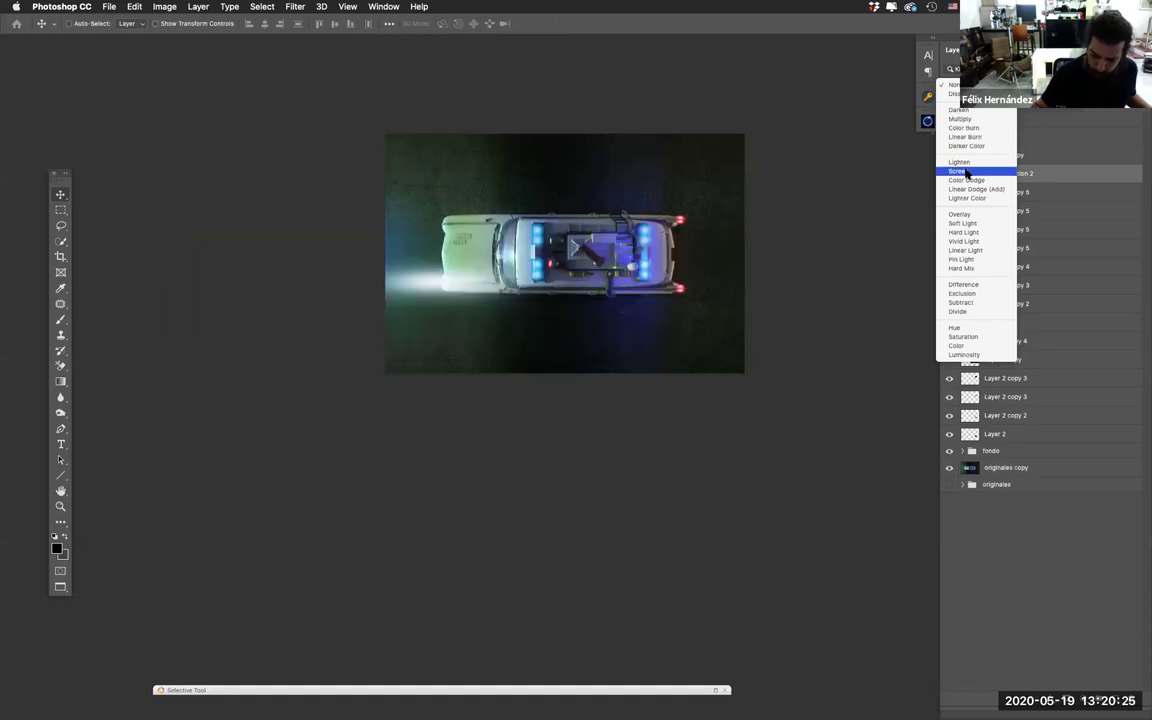
pyautogui.click(966, 173)
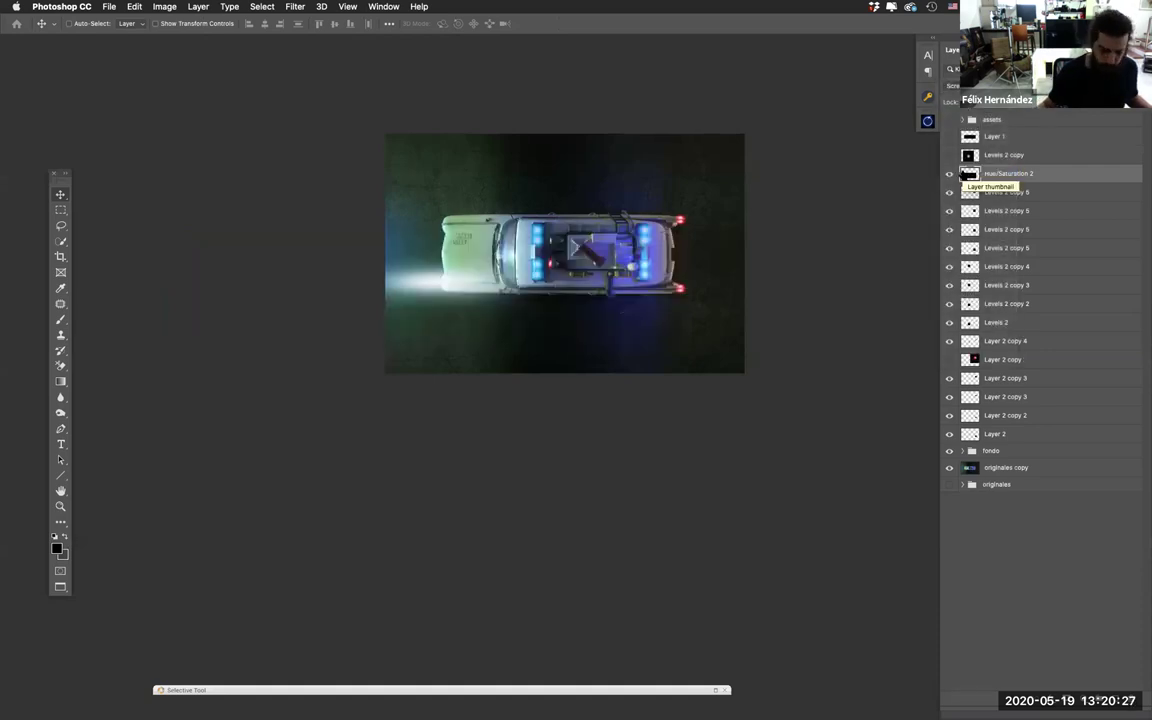
pyautogui.moveTo(537, 398); pyautogui.dragTo(622, 478)
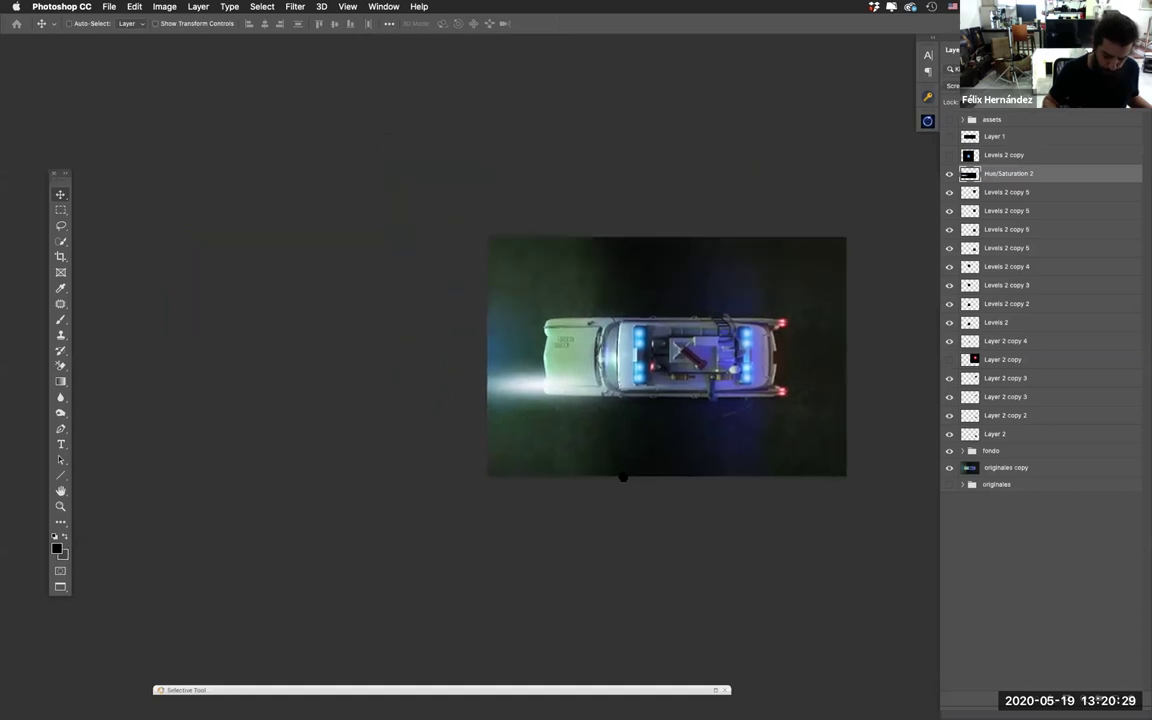
pyautogui.moveTo(579, 426)
pyautogui.mouseDown()
pyautogui.moveTo(530, 445)
pyautogui.moveTo(562, 434)
pyautogui.mouseUp()
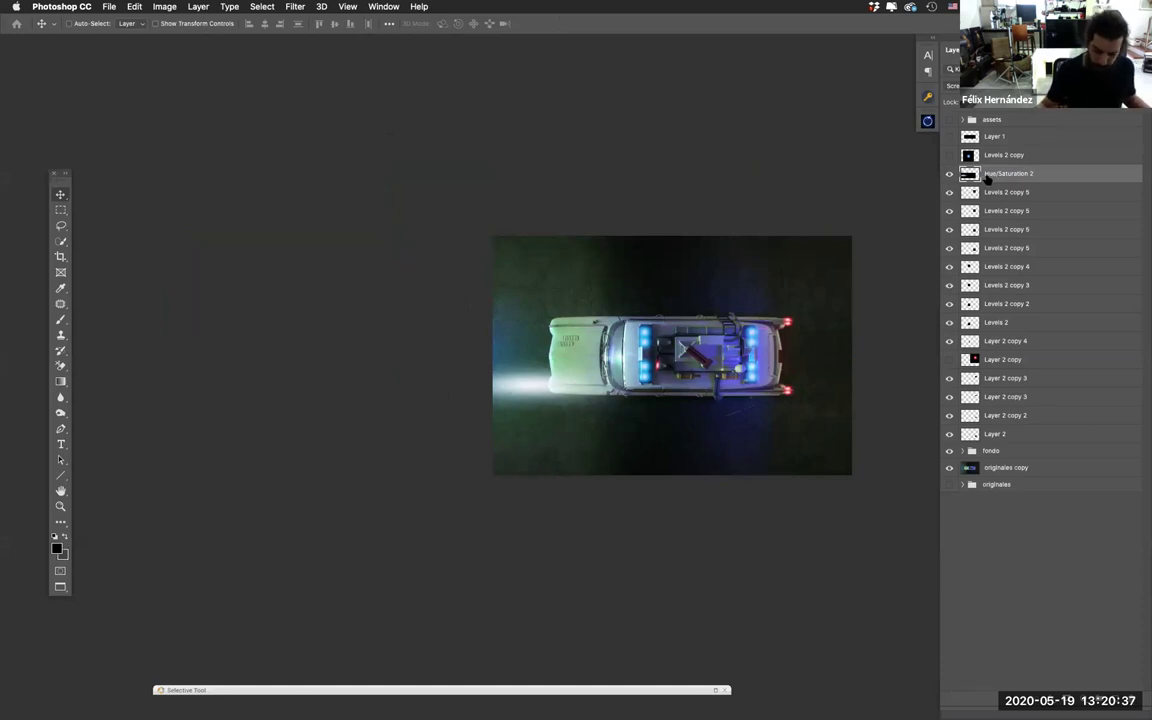
# Step: Try flaring the front end of the Screen-mode headlight glow with a perspective transform and lengthening it to about 134% width
pyautogui.scroll(-3, 716, 346)
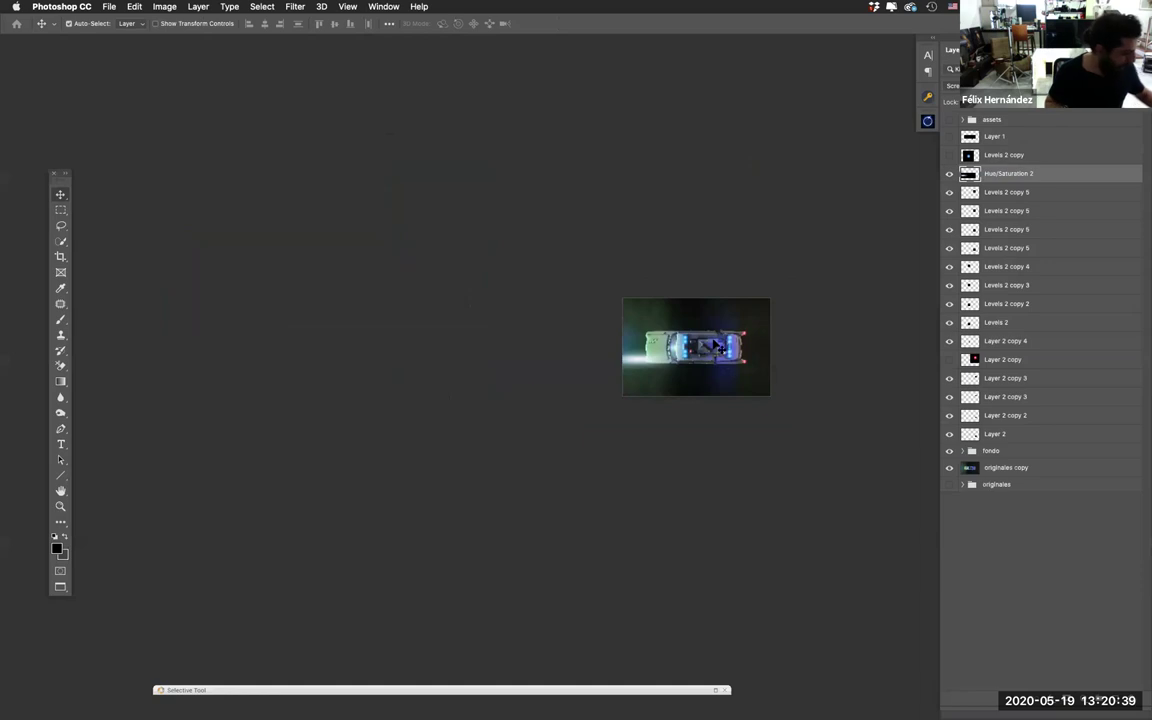
pyautogui.press('super+t')
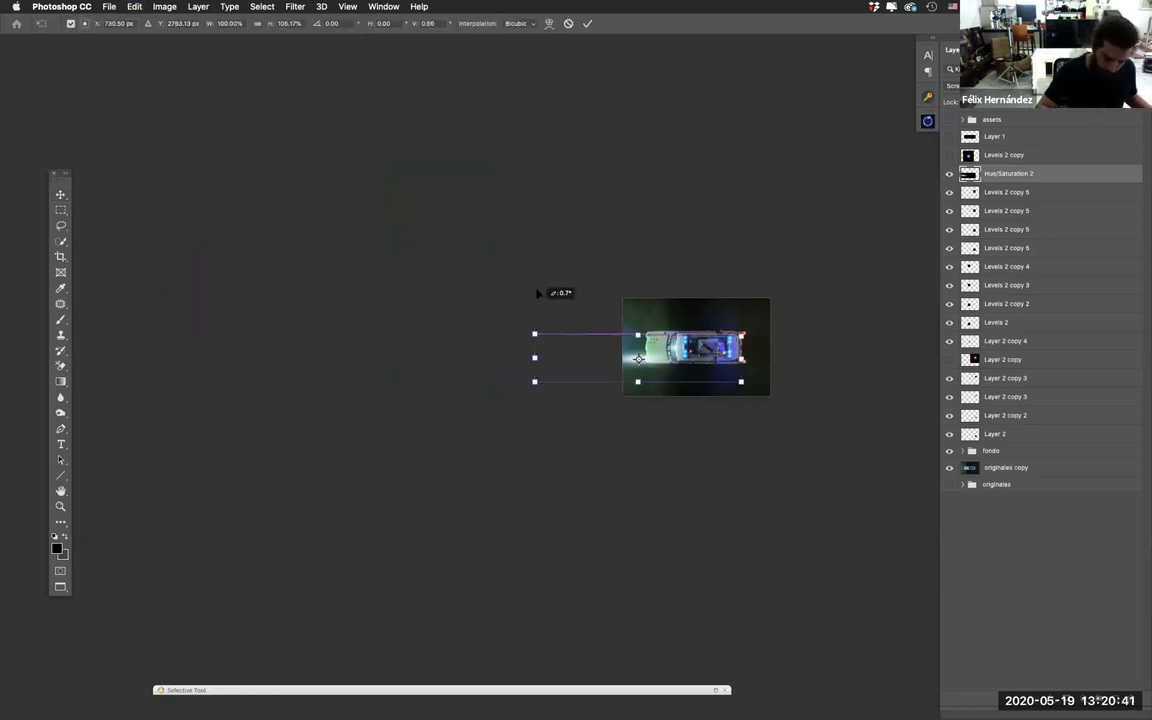
pyautogui.moveTo(535, 338); pyautogui.dragTo(540, 251)
pyautogui.moveTo(539, 392); pyautogui.dragTo(535, 453)
pyautogui.moveTo(534, 353); pyautogui.dragTo(447, 384)
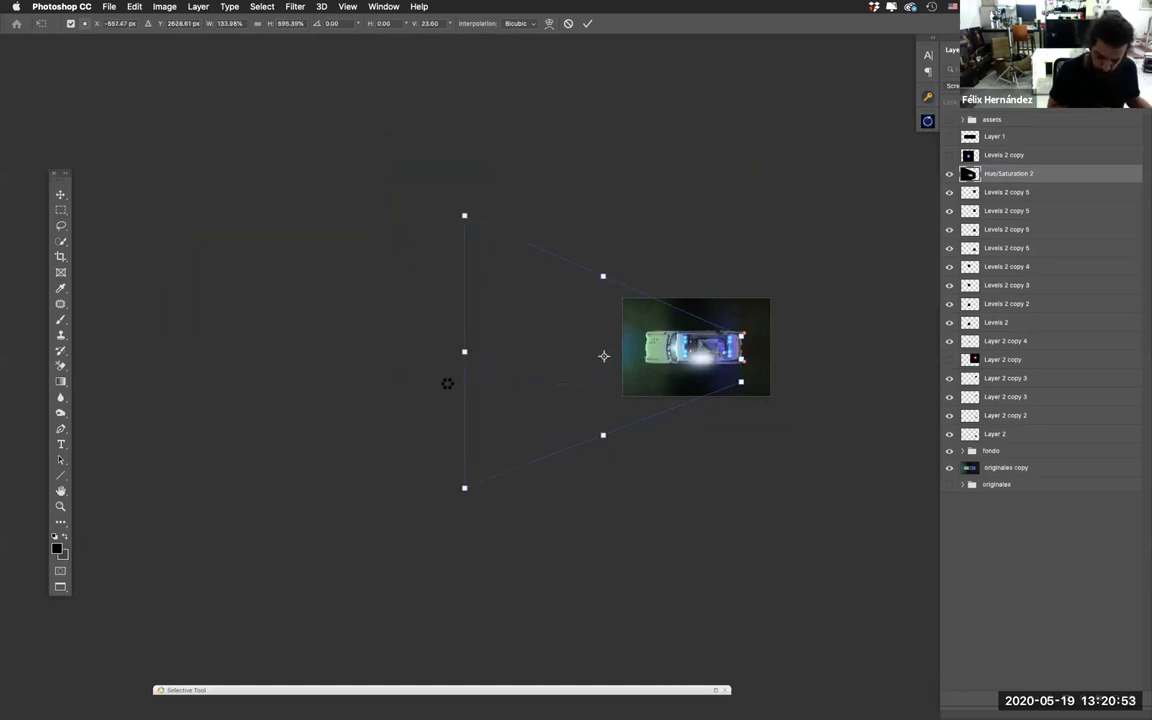
pyautogui.press('Return')
# Step: Reposition the flared white glow at the car's front and widen its far end further to about 141% height
pyautogui.moveTo(720, 397); pyautogui.dragTo(643, 406)
pyautogui.hotkey('ctrl', 't')
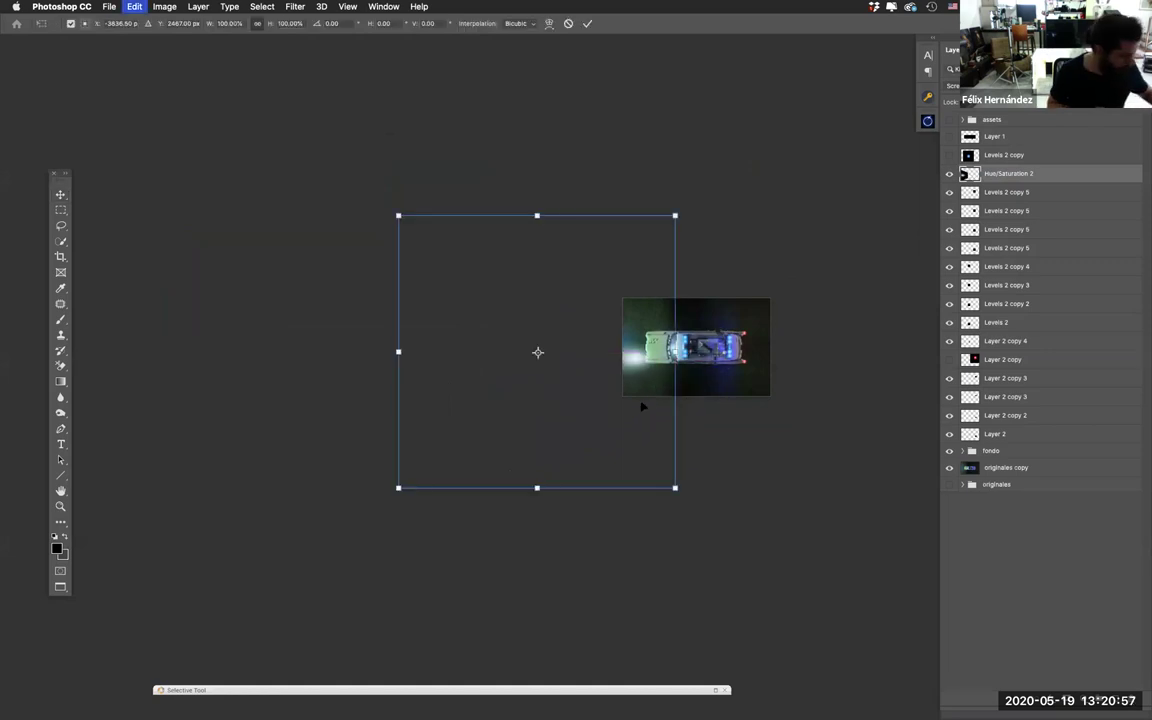
pyautogui.moveTo(401, 187); pyautogui.dragTo(398, 137)
pyautogui.moveTo(398, 481); pyautogui.dragTo(410, 549)
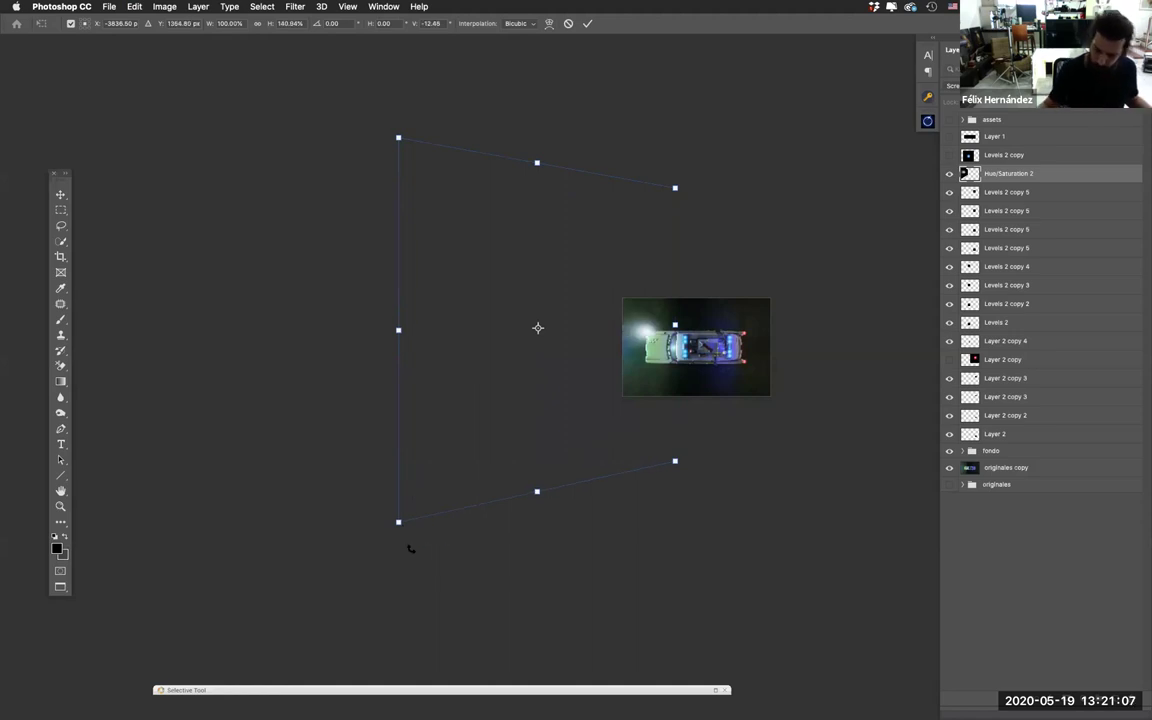
pyautogui.press('Return')
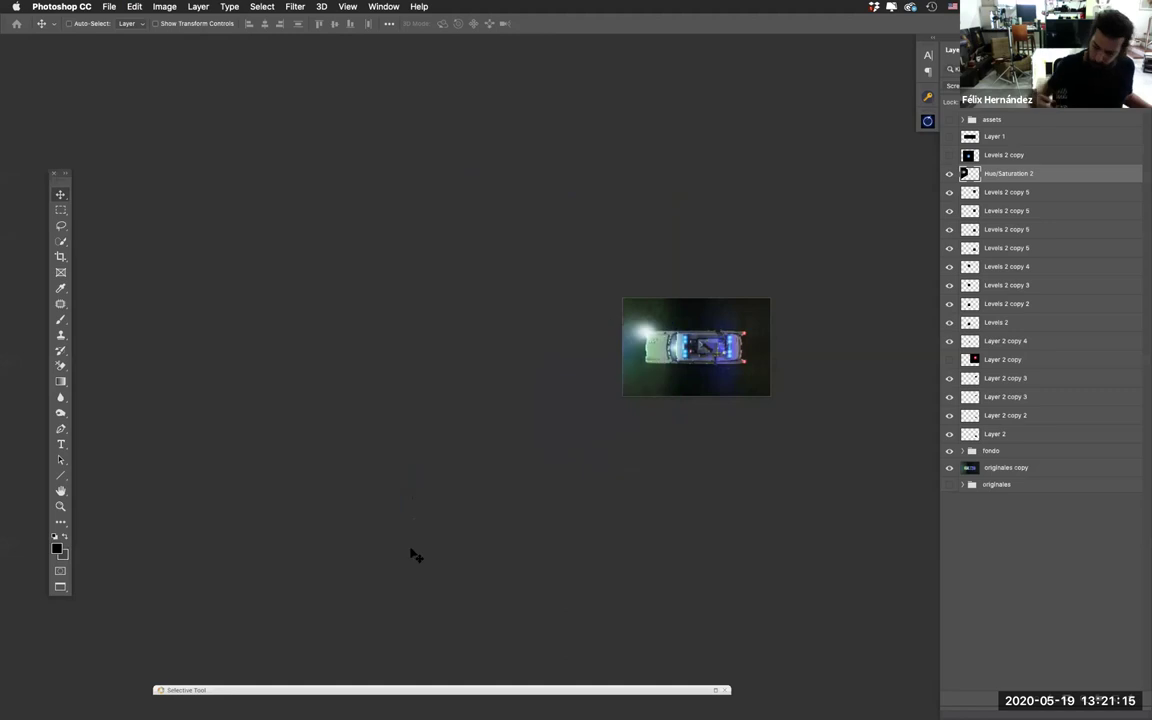
# Step: Delete the distorted white glow layer Hue/Saturation 2
pyautogui.press('super+equal')
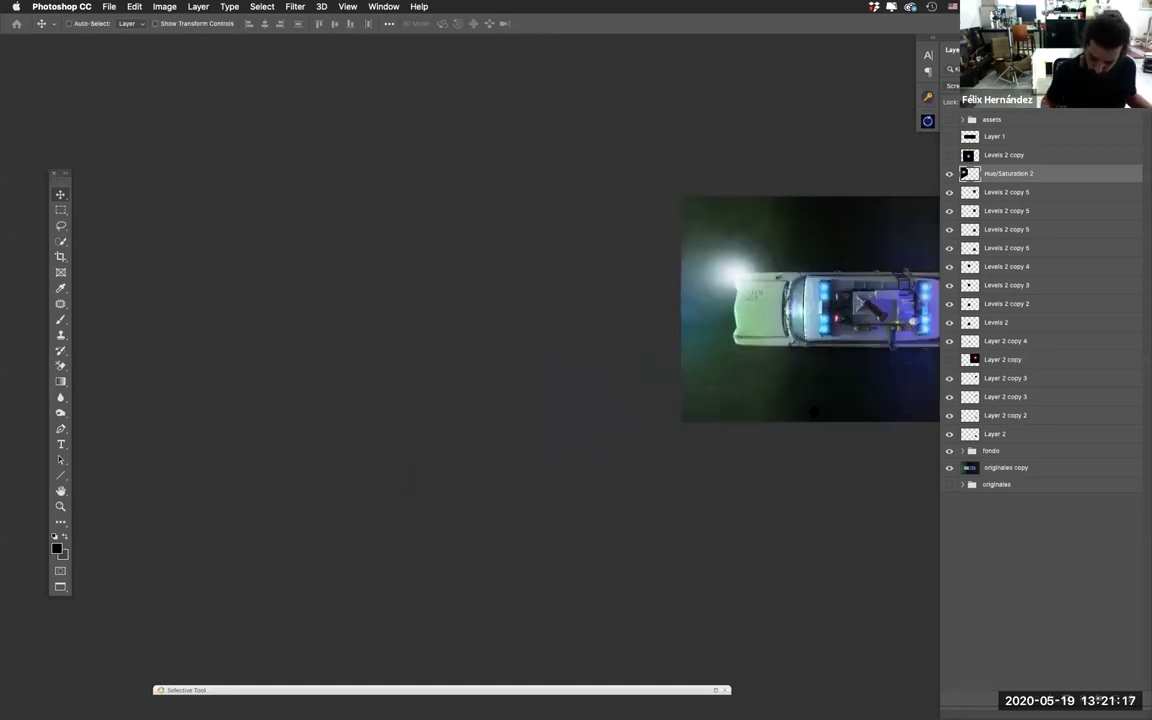
pyautogui.hscroll(5, 700, 300)
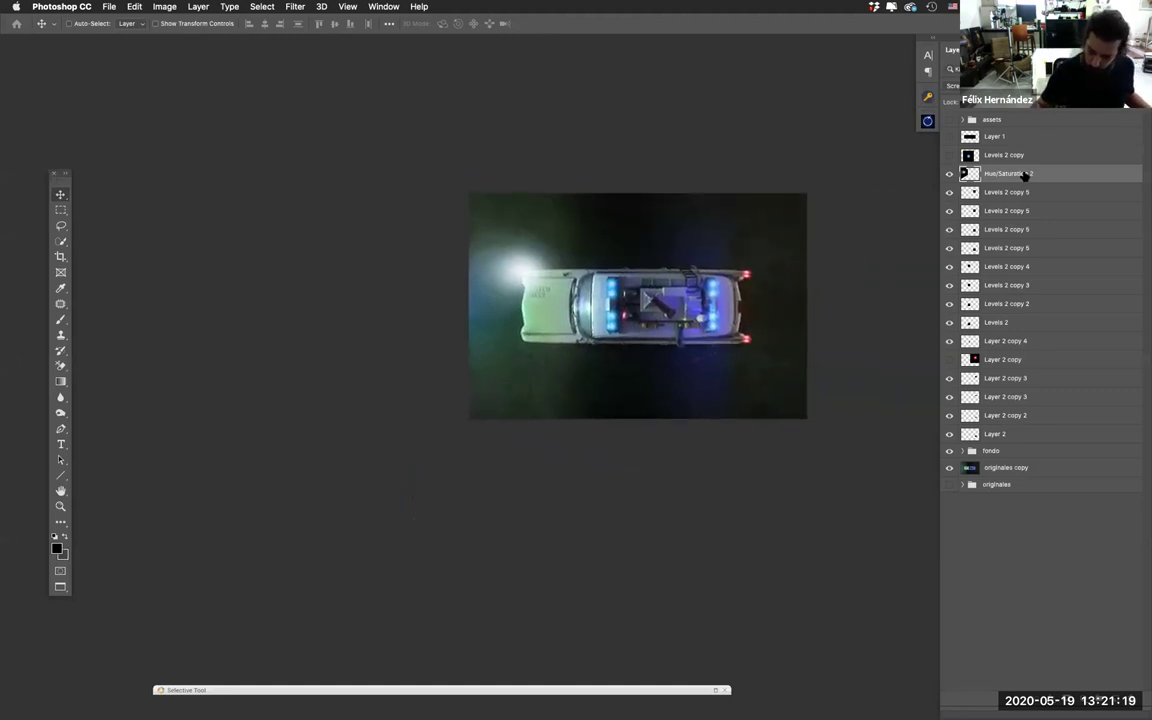
pyautogui.moveTo(1025, 176); pyautogui.dragTo(951, 689)
# Step: Show the large blue glow Levels 2 copy, duplicate it, and hide the original
pyautogui.click(949, 155)
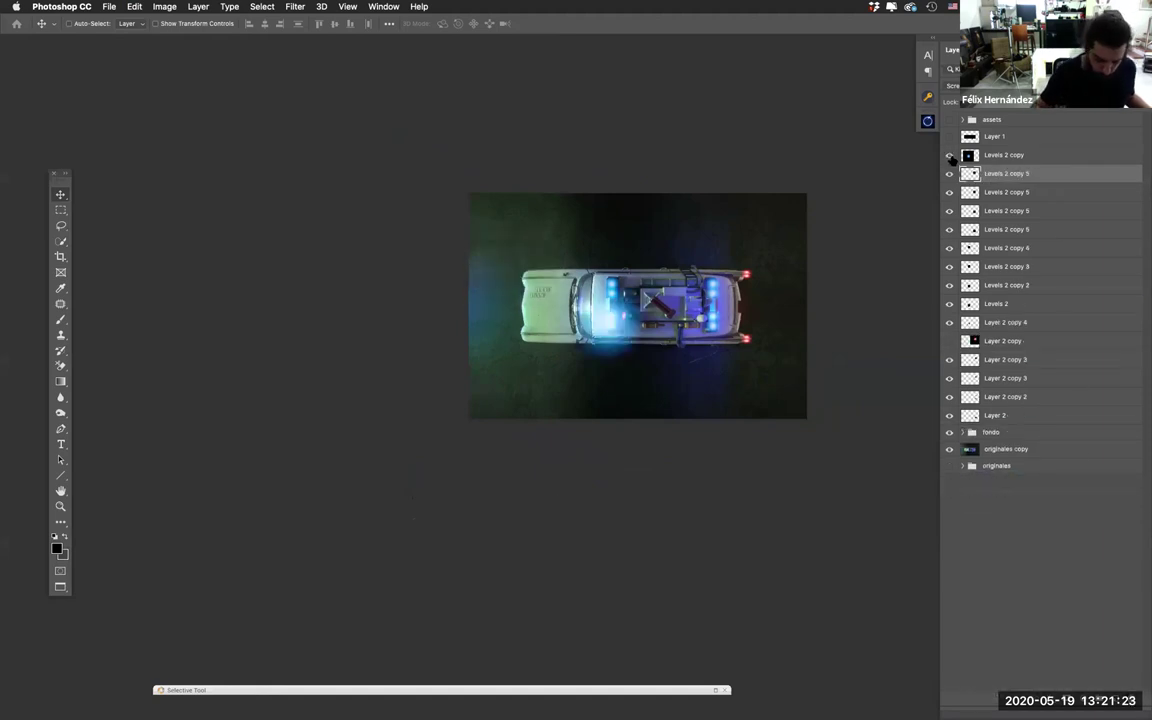
pyautogui.click(1030, 157)
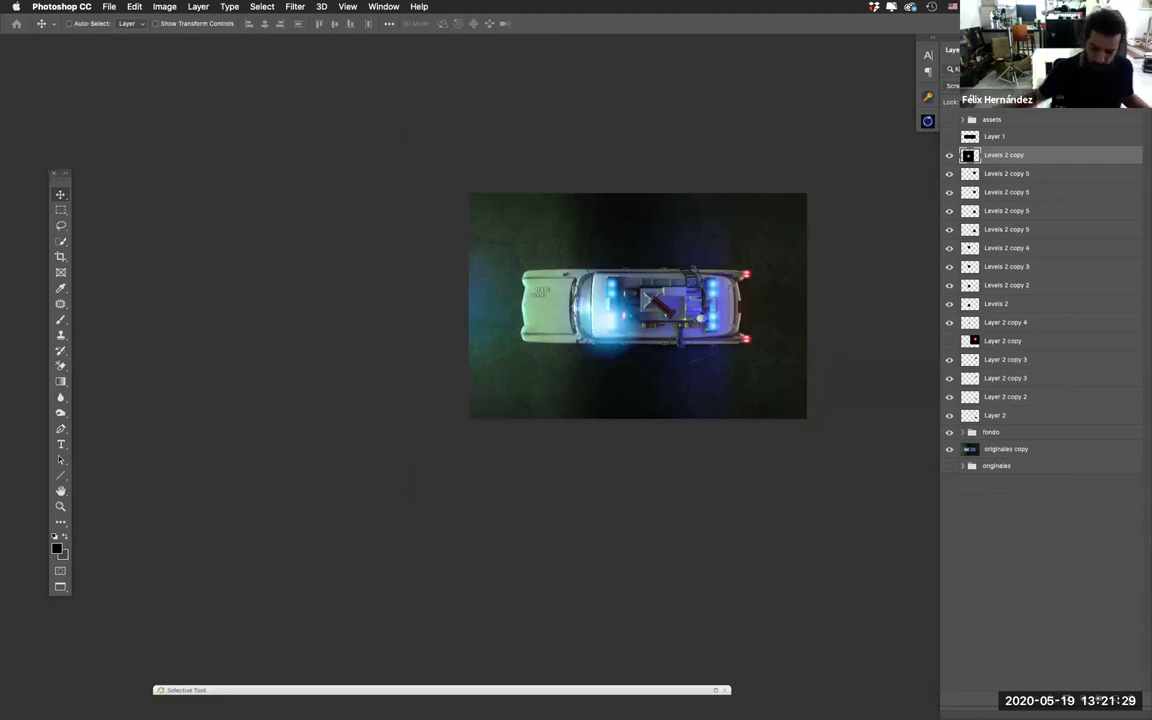
pyautogui.moveTo(1000, 154); pyautogui.dragTo(1113, 690)
pyautogui.click(949, 173)
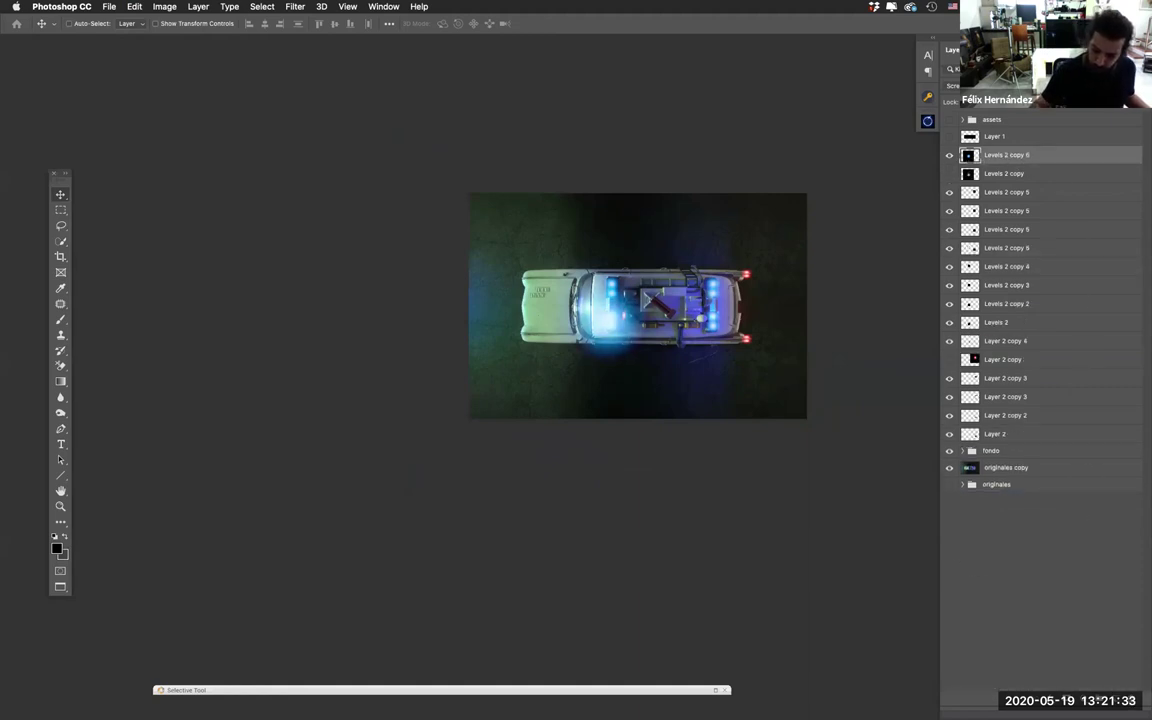
# Step: Set the duplicated blue glow to Normal blend mode and move it slightly up over the car
pyautogui.click(952, 85)
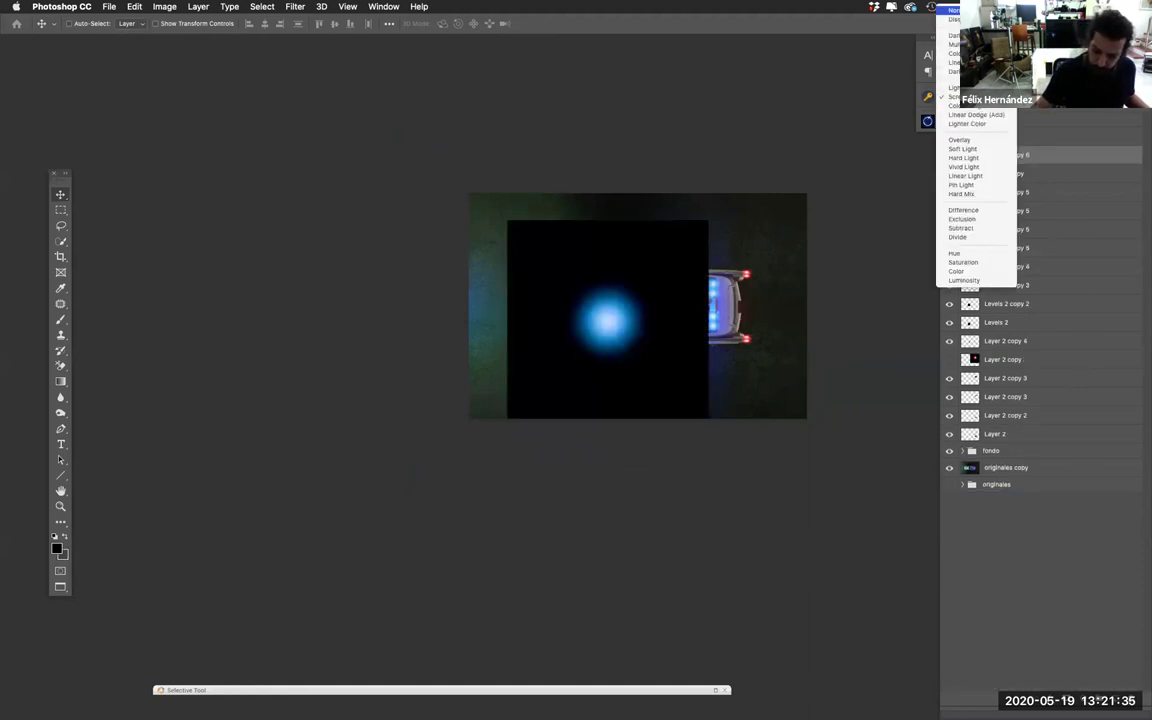
pyautogui.press('Return')
pyautogui.moveTo(643, 310); pyautogui.dragTo(650, 292)
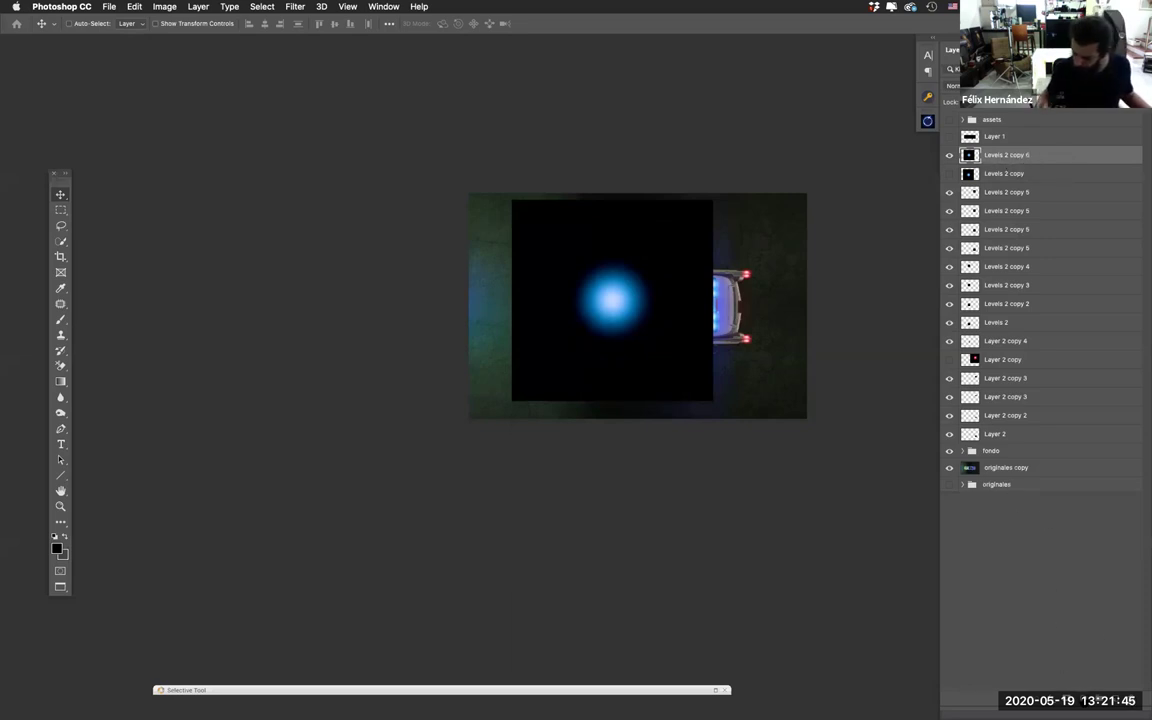
# Step: Desaturate the duplicated blue glow to white with a clipped Hue/Saturation adjustment and merge the two layers
pyautogui.click(1052, 708)
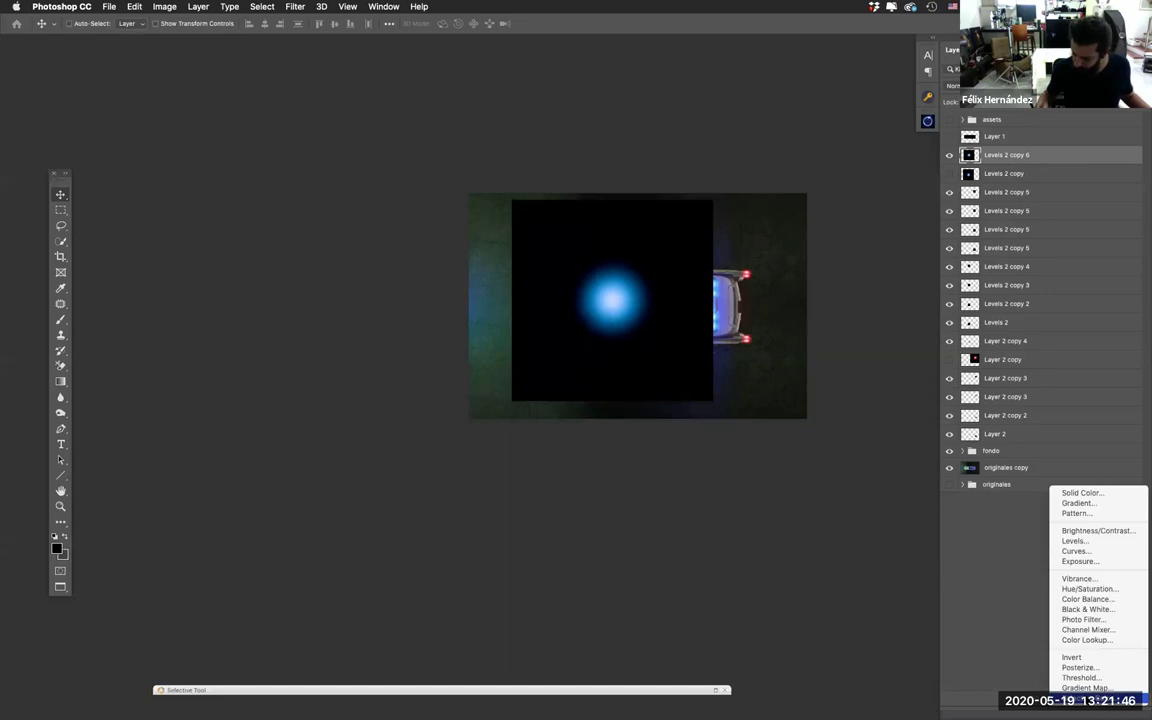
pyautogui.click(1099, 593)
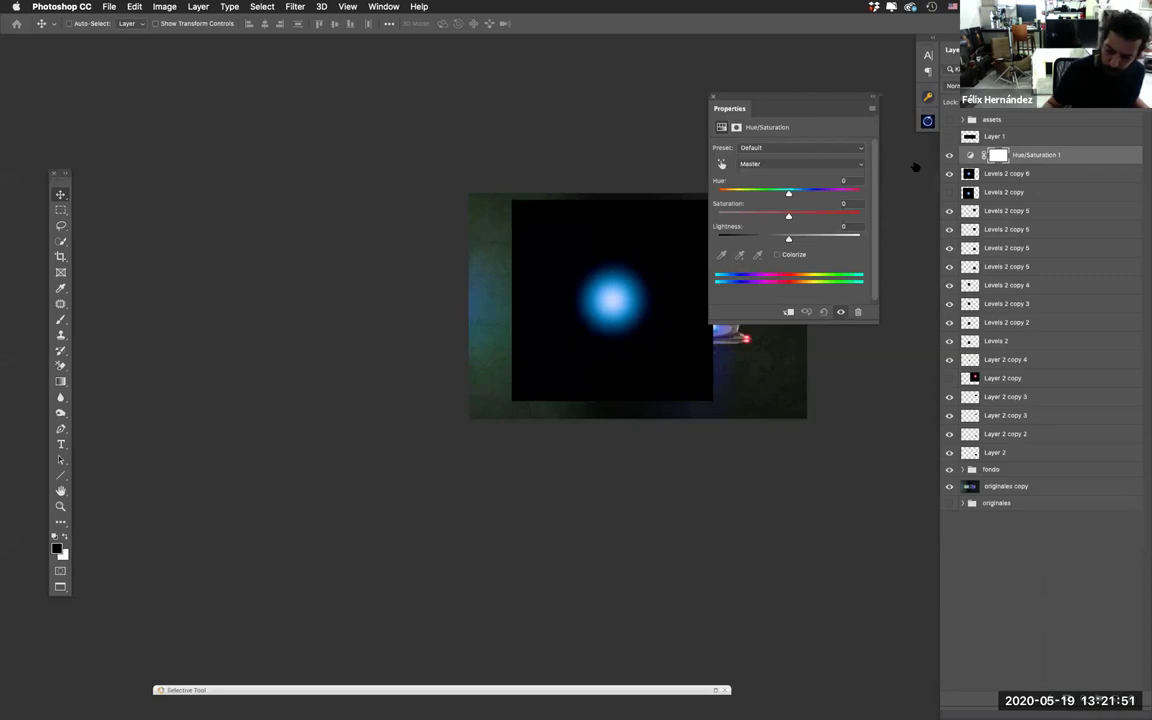
pyautogui.rightClick(1025, 155)
pyautogui.click(920, 376)
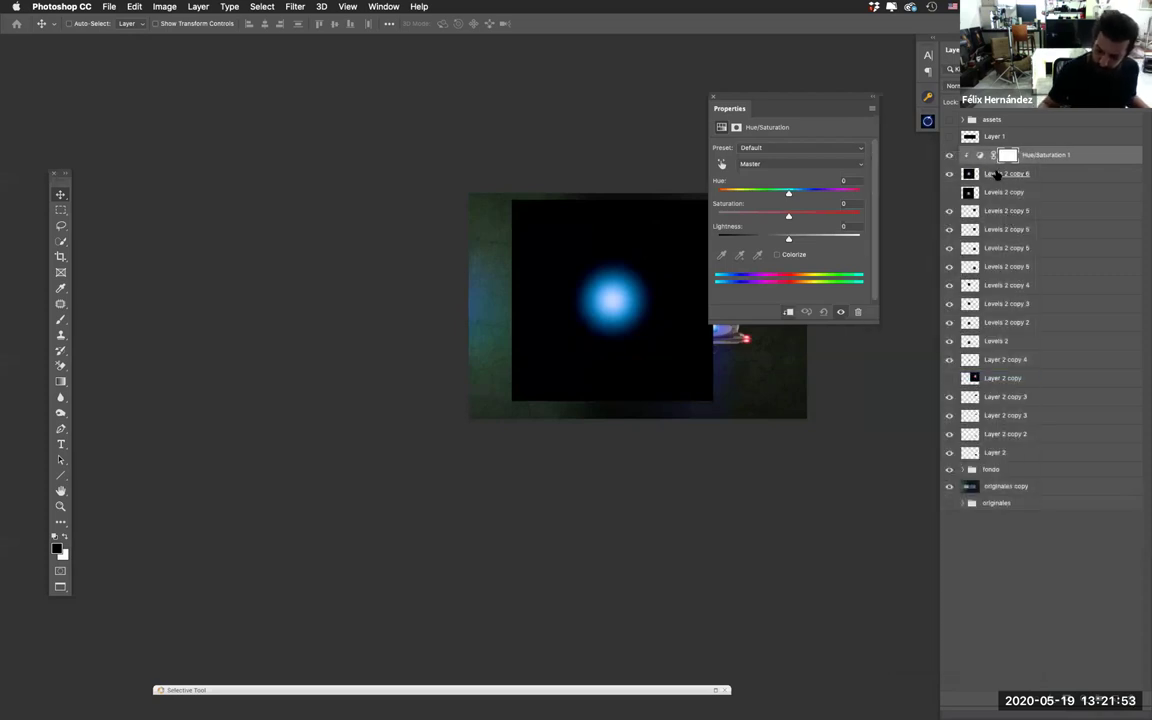
pyautogui.moveTo(788, 218); pyautogui.dragTo(724, 228)
pyautogui.keyDown('shift'); pyautogui.click(1022, 179); pyautogui.keyUp('shift')
pyautogui.press('super+e')
# Step: Duplicate the white glow layer Hue/Saturation 1 and keep the original hidden
pyautogui.click(955, 85)
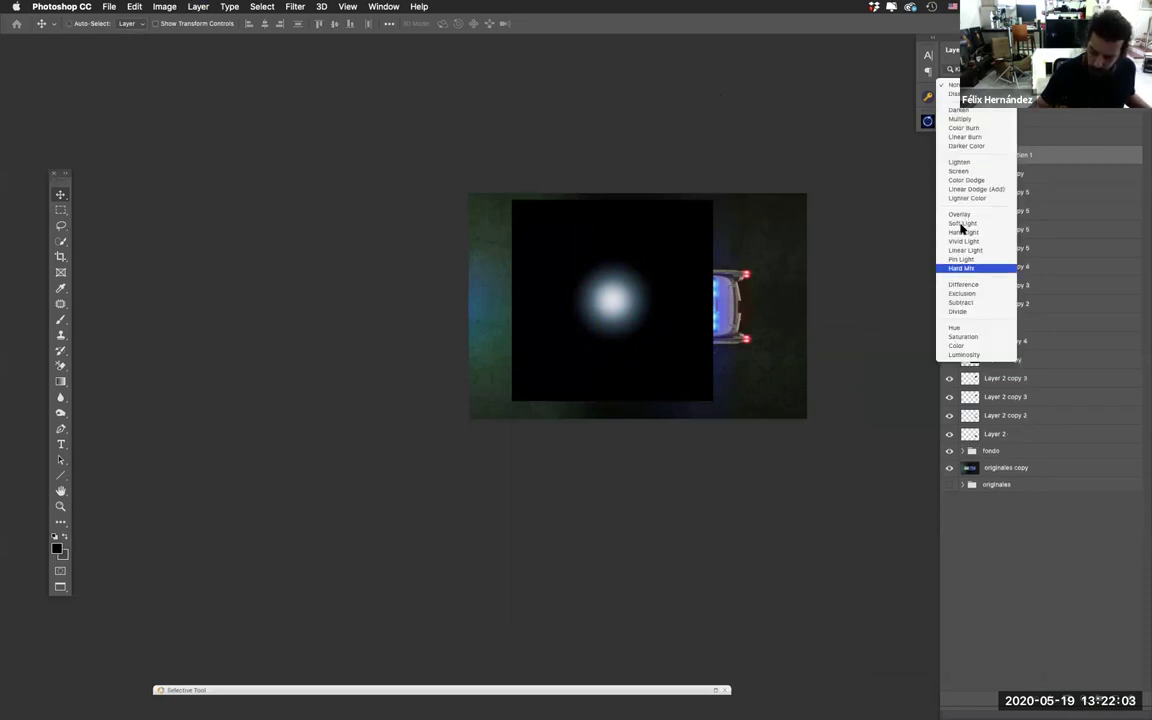
pyautogui.press('Escape')
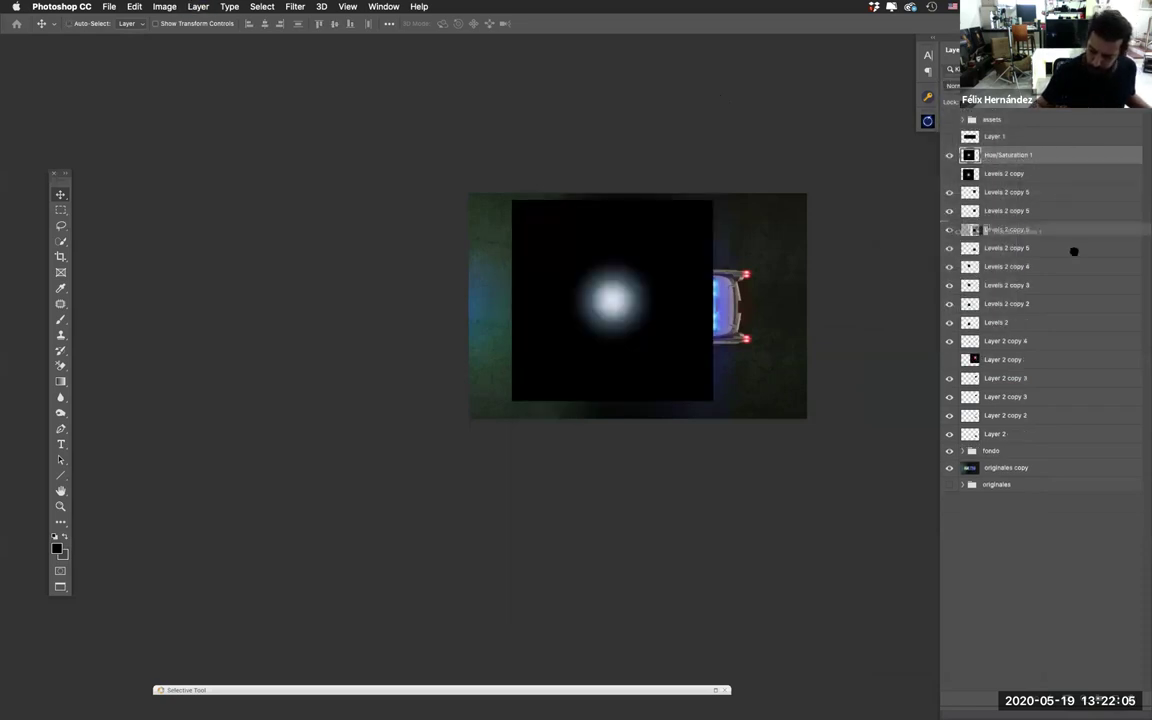
pyautogui.press('super+j')
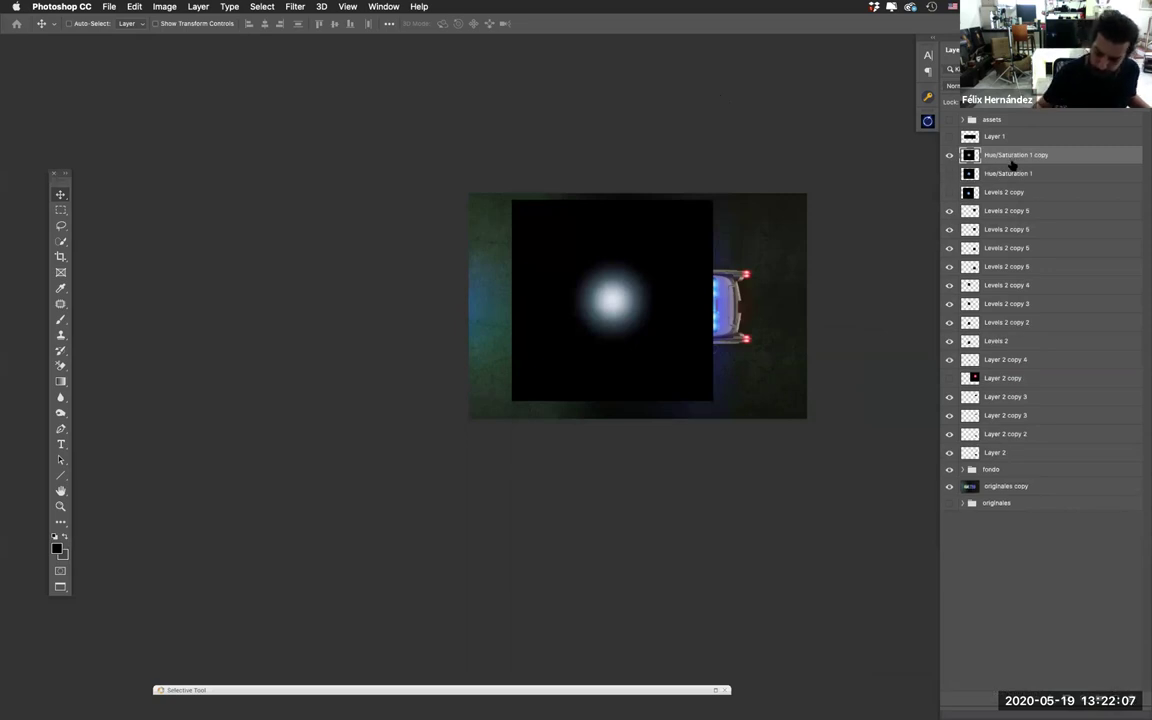
pyautogui.click(955, 85)
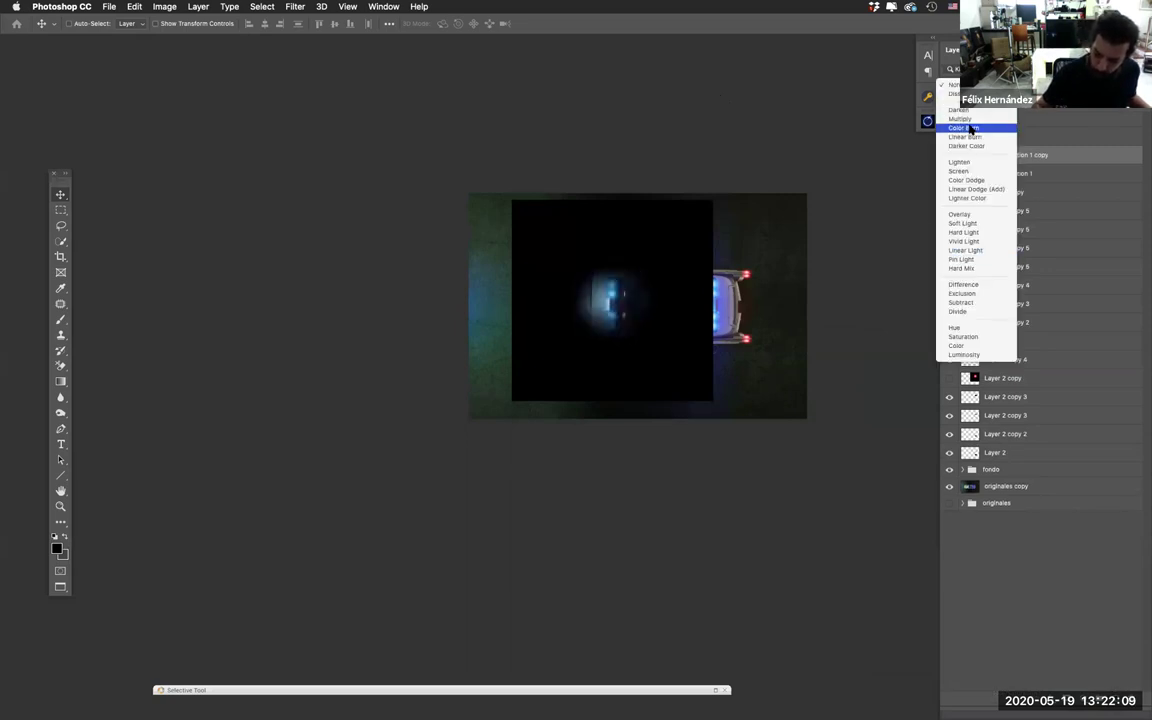
pyautogui.press('Escape')
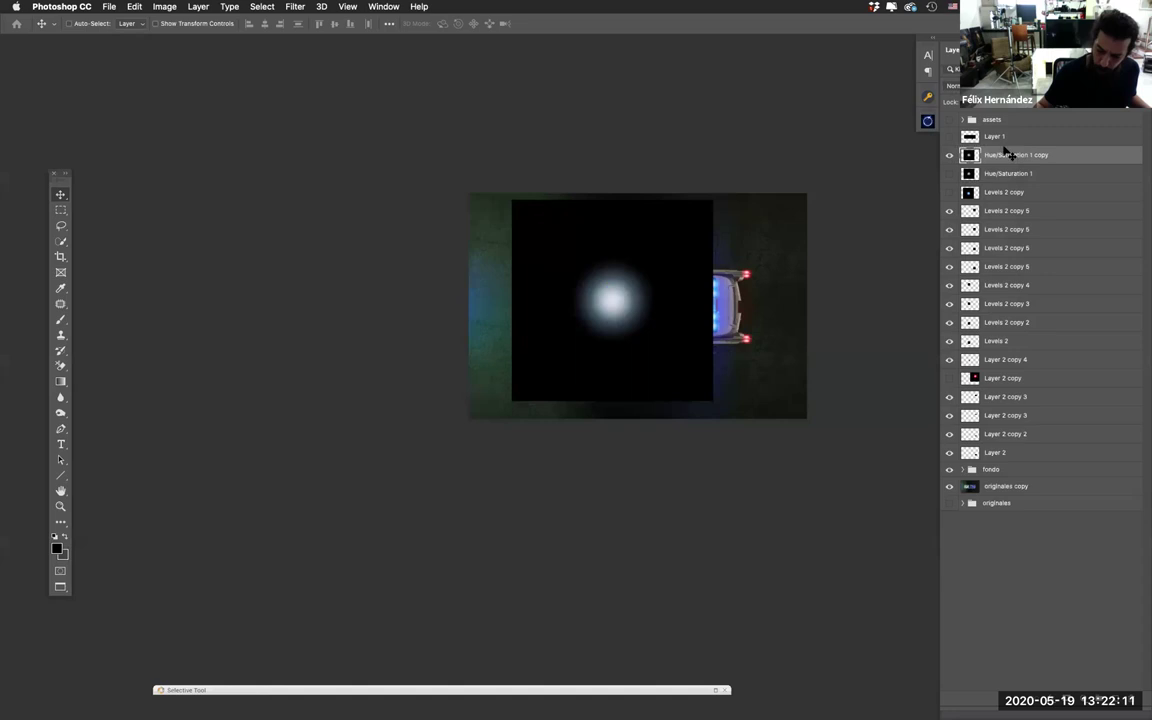
# Step: Transform the duplicated white glow into a long thin beam at about 28% height and 286% width
pyautogui.press('super+t')
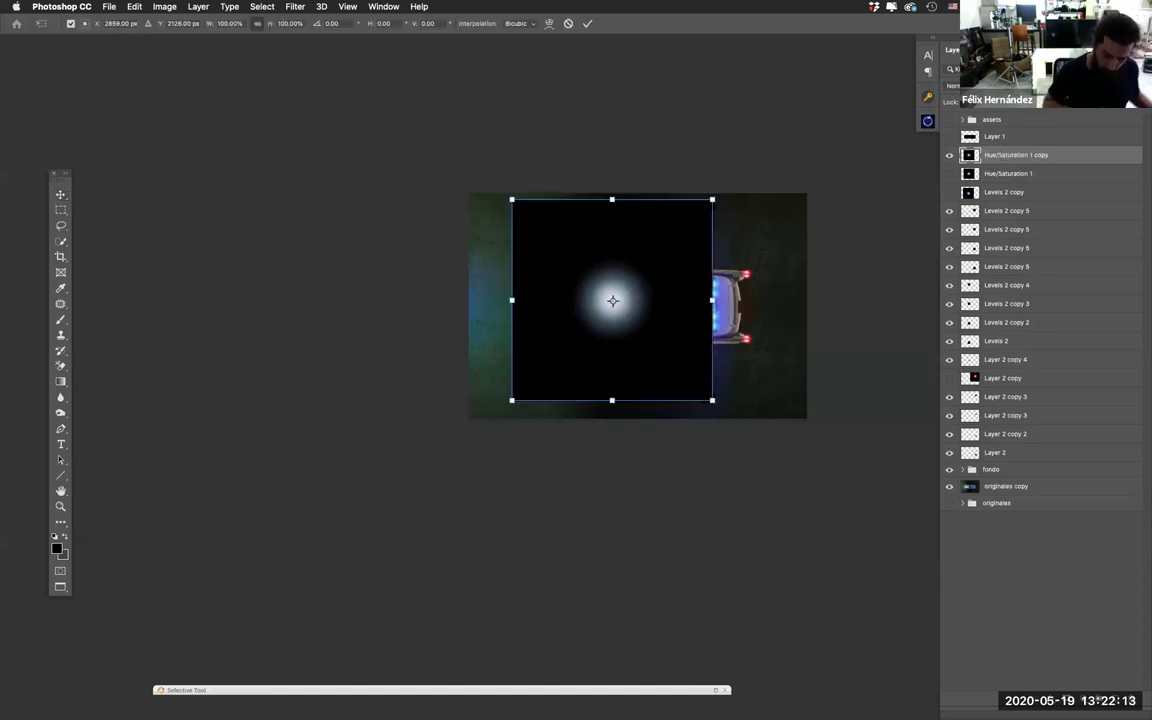
pyautogui.moveTo(612, 199); pyautogui.dragTo(612, 272)
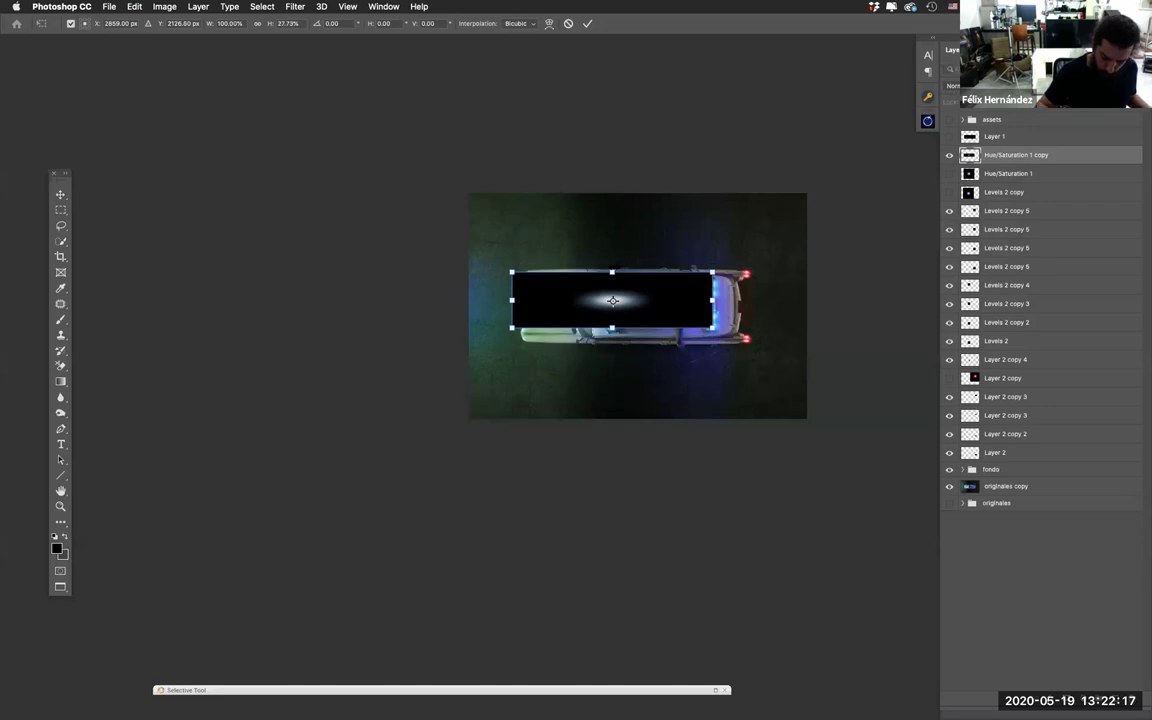
pyautogui.moveTo(713, 300); pyautogui.dragTo(899, 300)
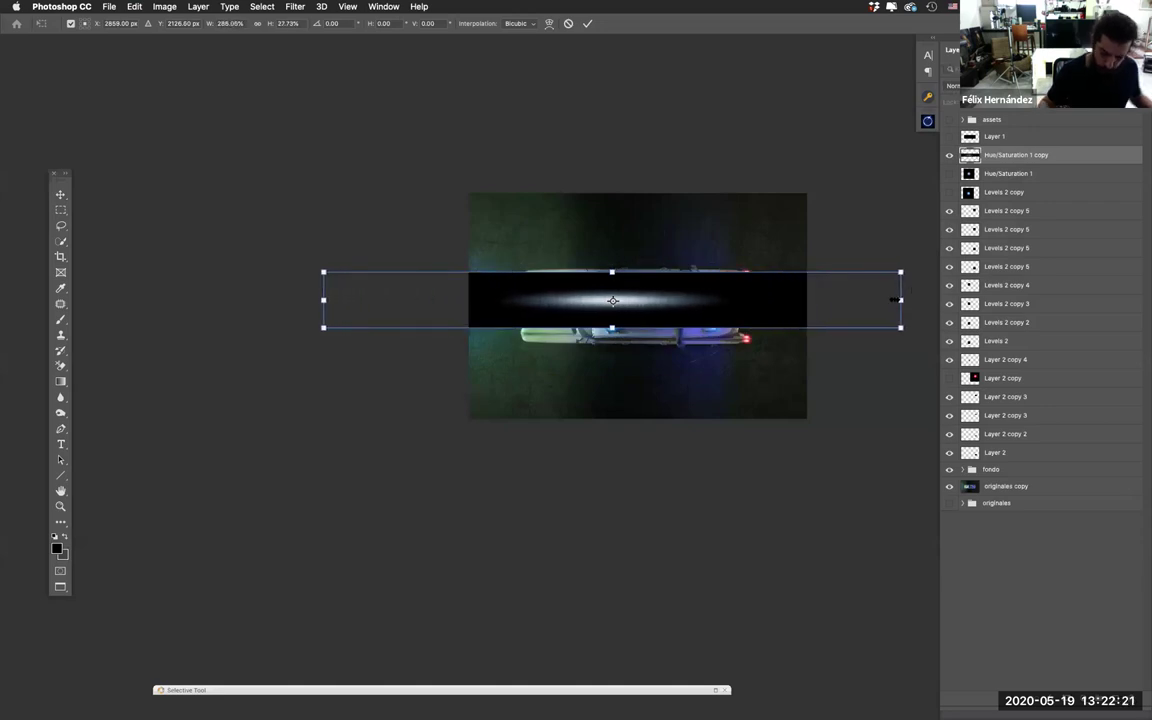
pyautogui.press('Return')
# Step: Flare the front end of the white beam with a perspective transform so it spreads away from the car
pyautogui.hotkey('ctrl', 't')
pyautogui.moveTo(324, 272); pyautogui.dragTo(324, 243)
pyautogui.moveTo(323, 329); pyautogui.dragTo(324, 365)
pyautogui.moveTo(324, 243); pyautogui.dragTo(323, 213)
pyautogui.press('Return')
# Step: Move the flared white beam in front of the car's lower headlight and set its blend mode to Screen
pyautogui.moveTo(710, 323); pyautogui.dragTo(512, 396)
pyautogui.click(962, 85)
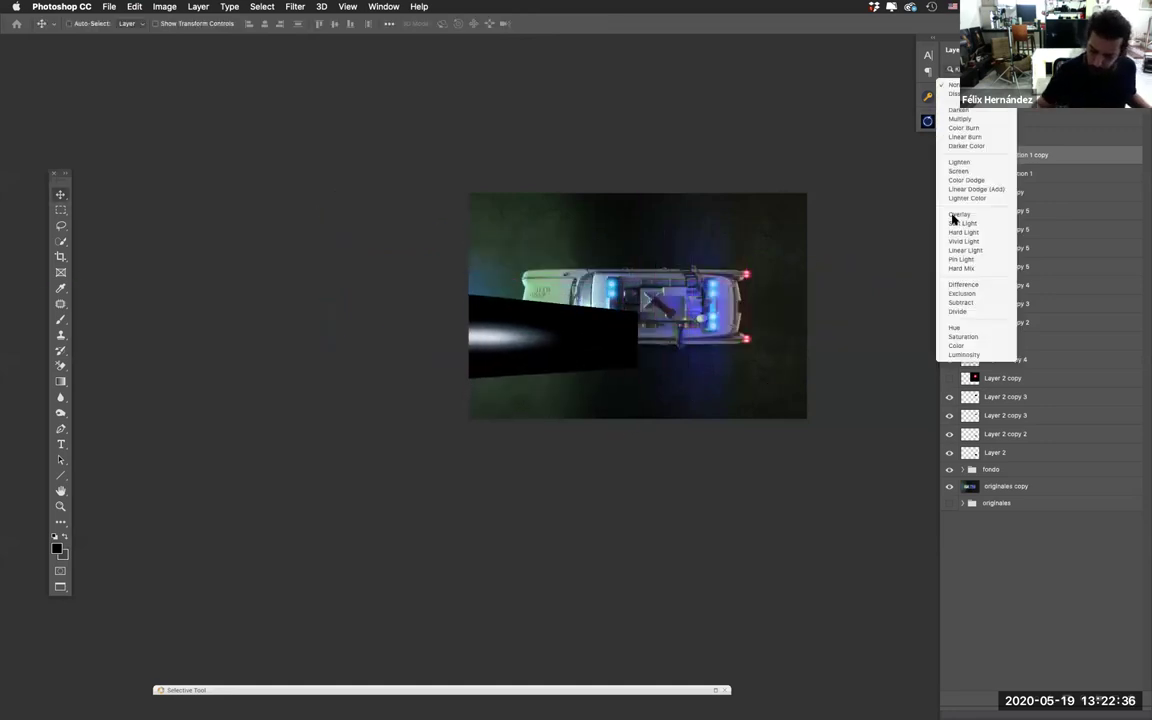
pyautogui.click(958, 162)
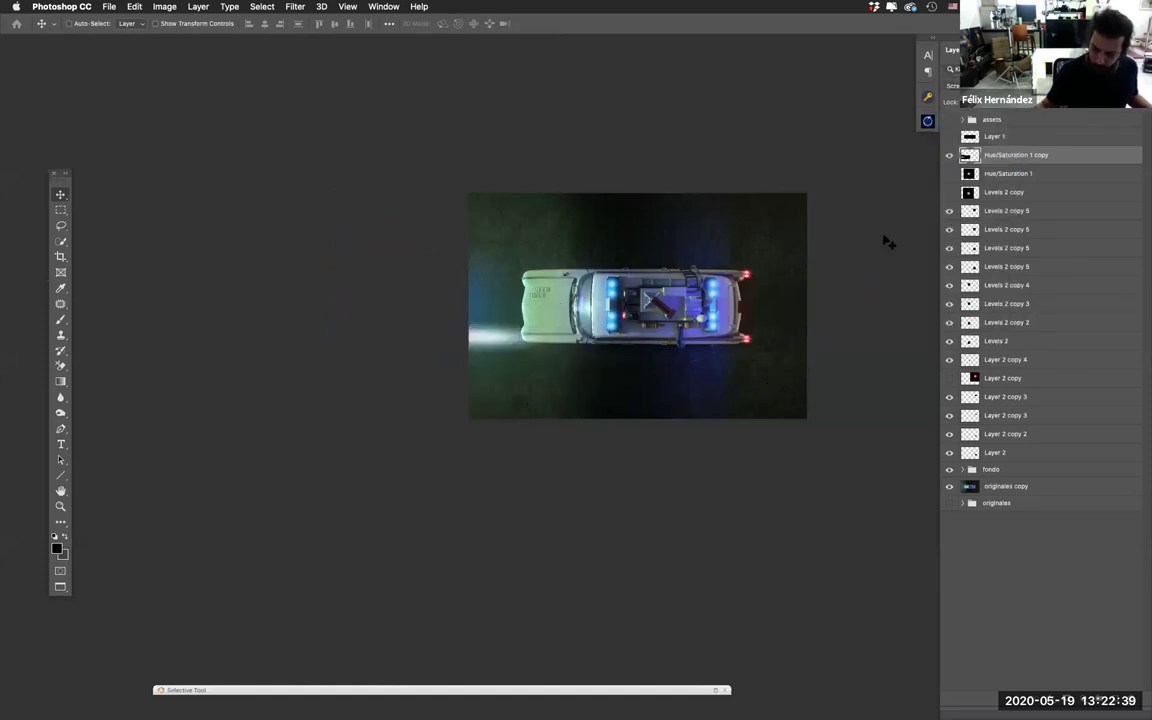
pyautogui.press('super+0')
pyautogui.moveTo(452, 468); pyautogui.dragTo(715, 470)
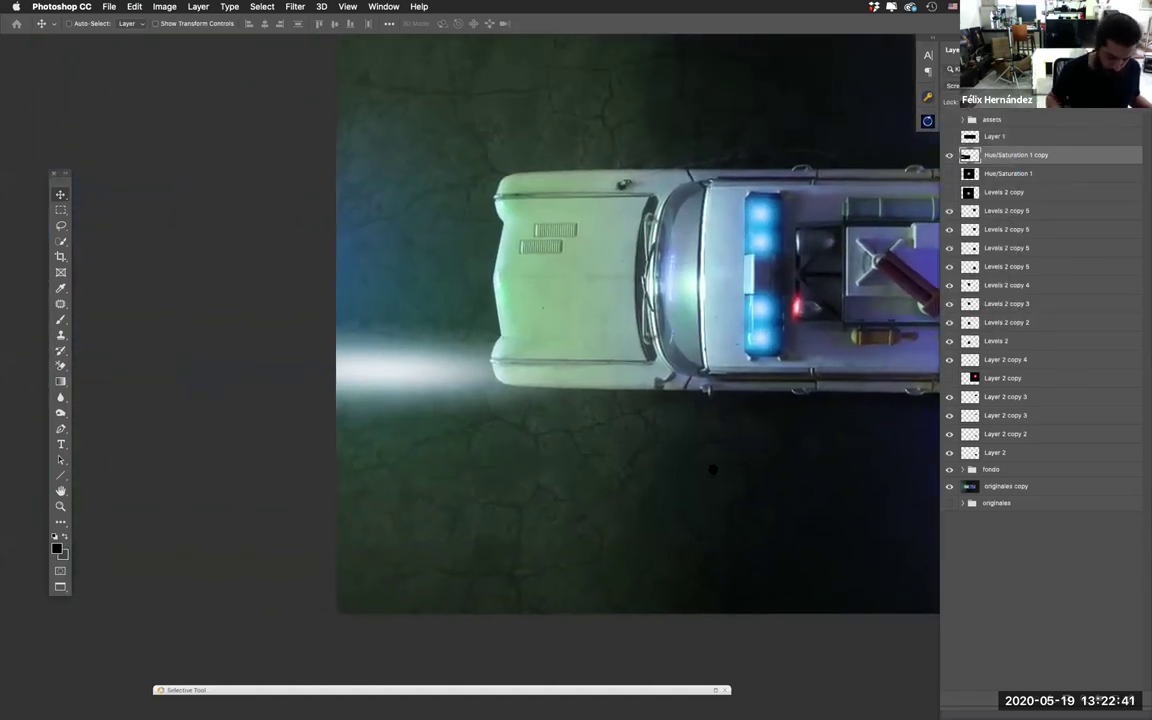
# Step: Duplicate the lower headlight's beam layer, move the copy up to the car's upper headlight, and compare the car with and without both beams
pyautogui.moveTo(483, 437); pyautogui.dragTo(518, 435)
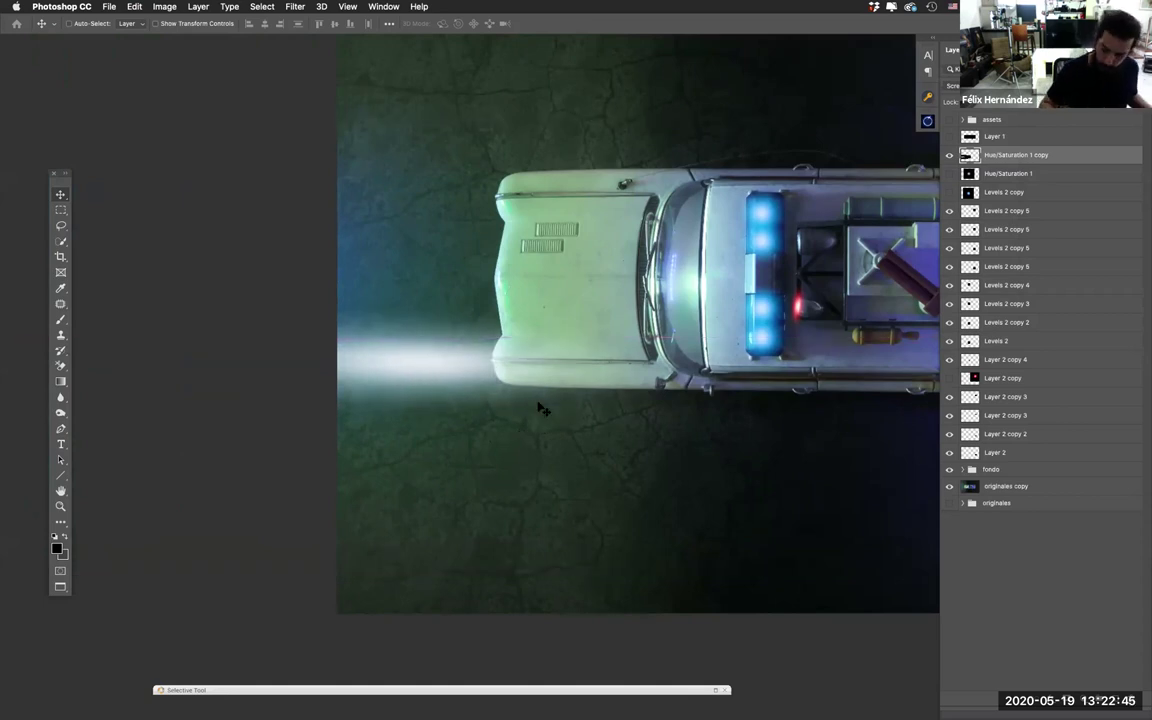
pyautogui.hotkey('ctrl', 'j')
pyautogui.hotkey('shift', 'Up')
pyautogui.hotkey('shift', 'Up')
pyautogui.hotkey('shift', 'Up')
pyautogui.hotkey('shift', 'Up')
pyautogui.hotkey('shift', 'Up')
pyautogui.hotkey('shift', 'Up')
pyautogui.hotkey('shift', 'Up')
pyautogui.hotkey('shift', 'Up')
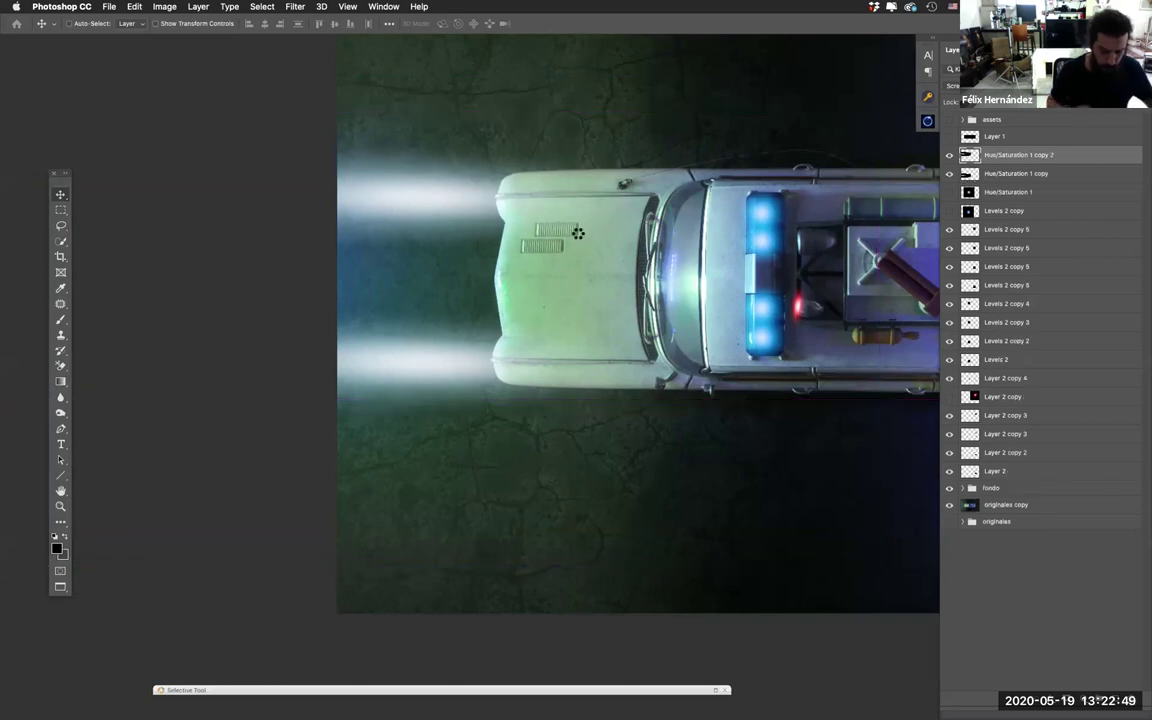
pyautogui.scroll(-4, 577, 236)
pyautogui.scroll(3, 577, 236)
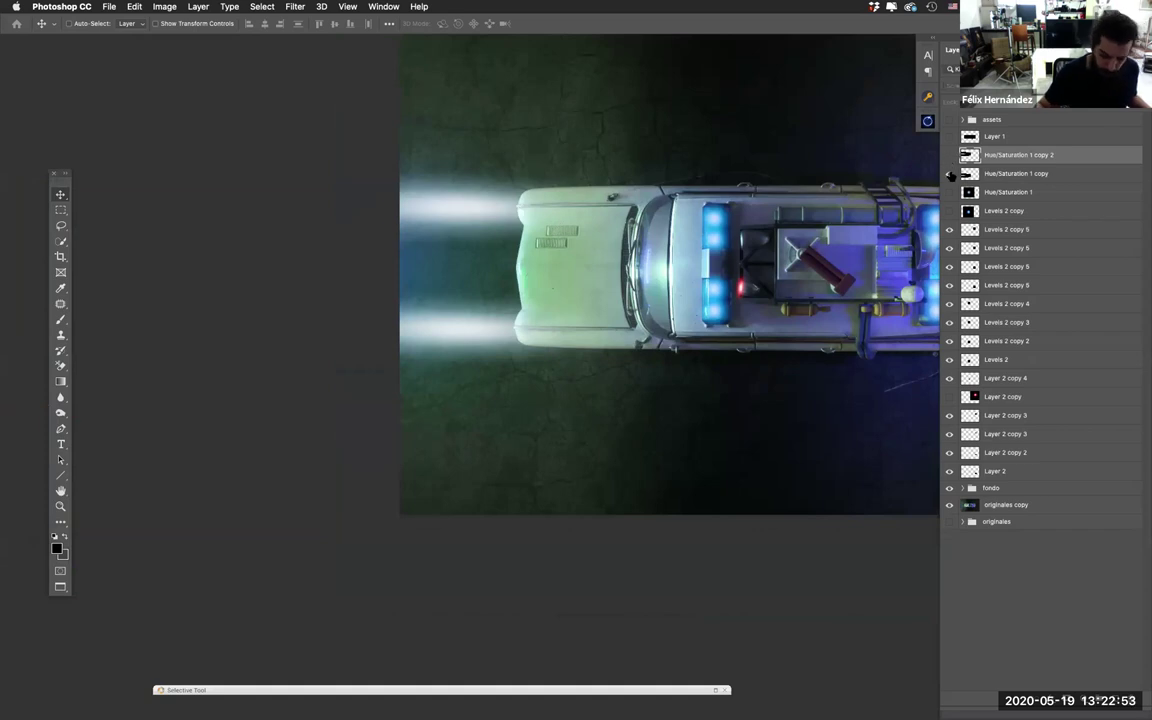
pyautogui.hotkey('ctrl', ',')
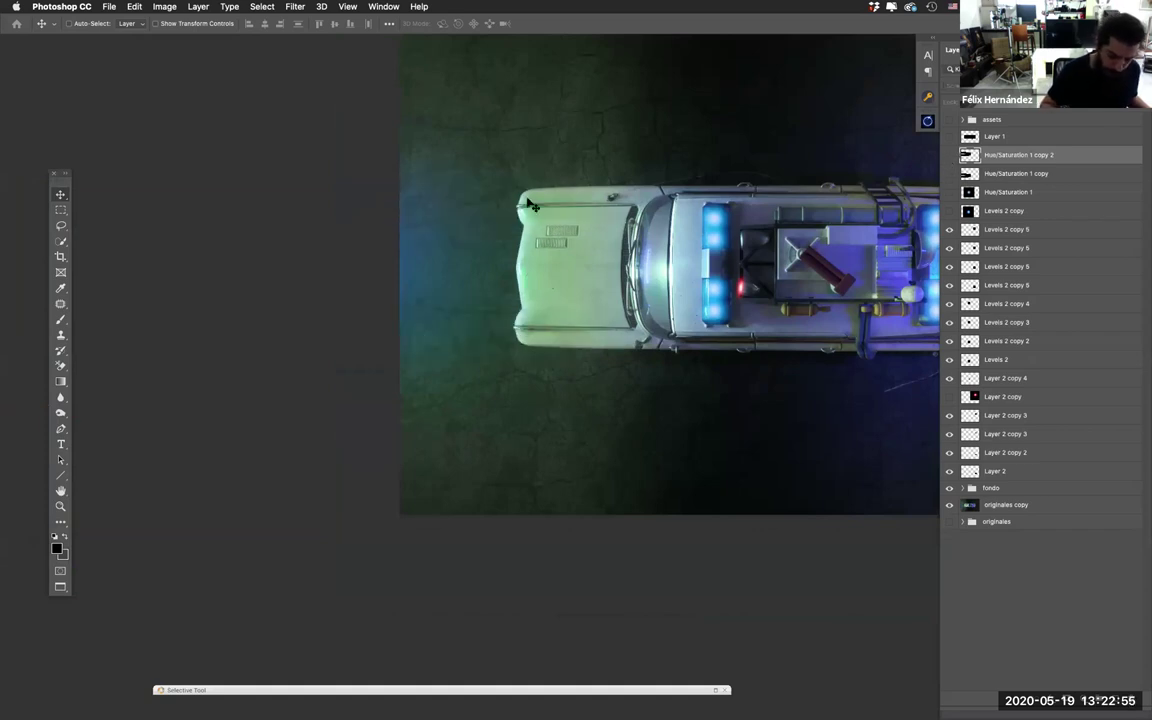
pyautogui.hotkey('ctrl', ',')
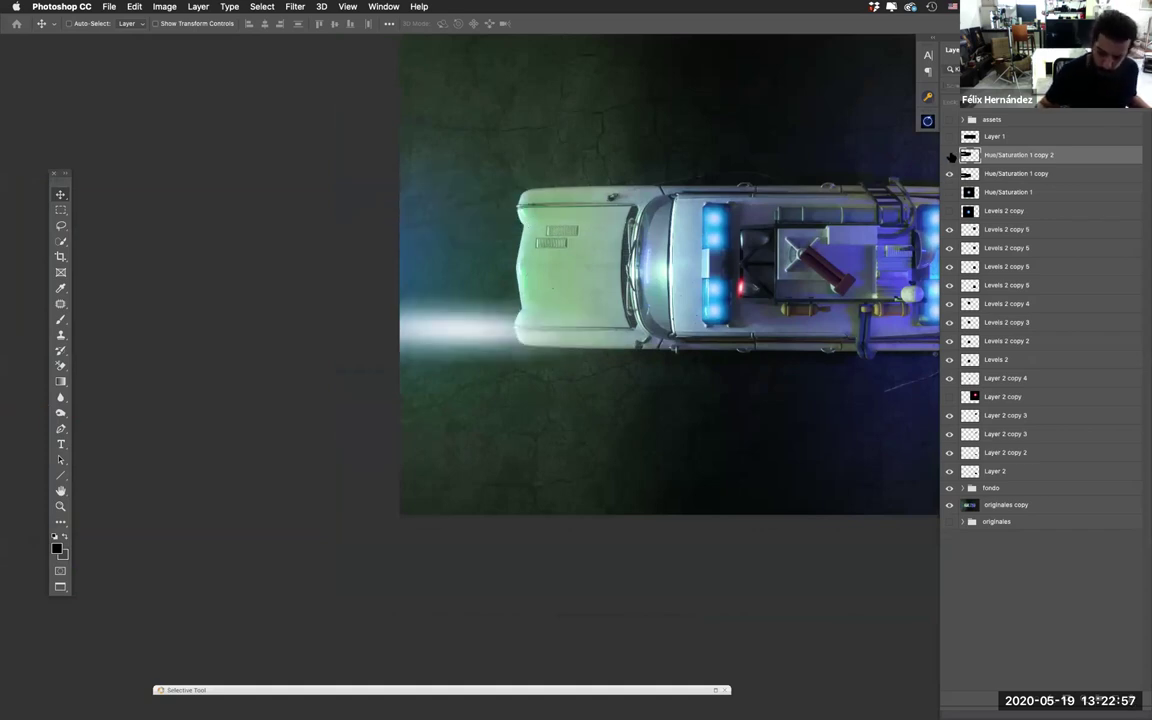
pyautogui.hotkey('ctrl', ',')
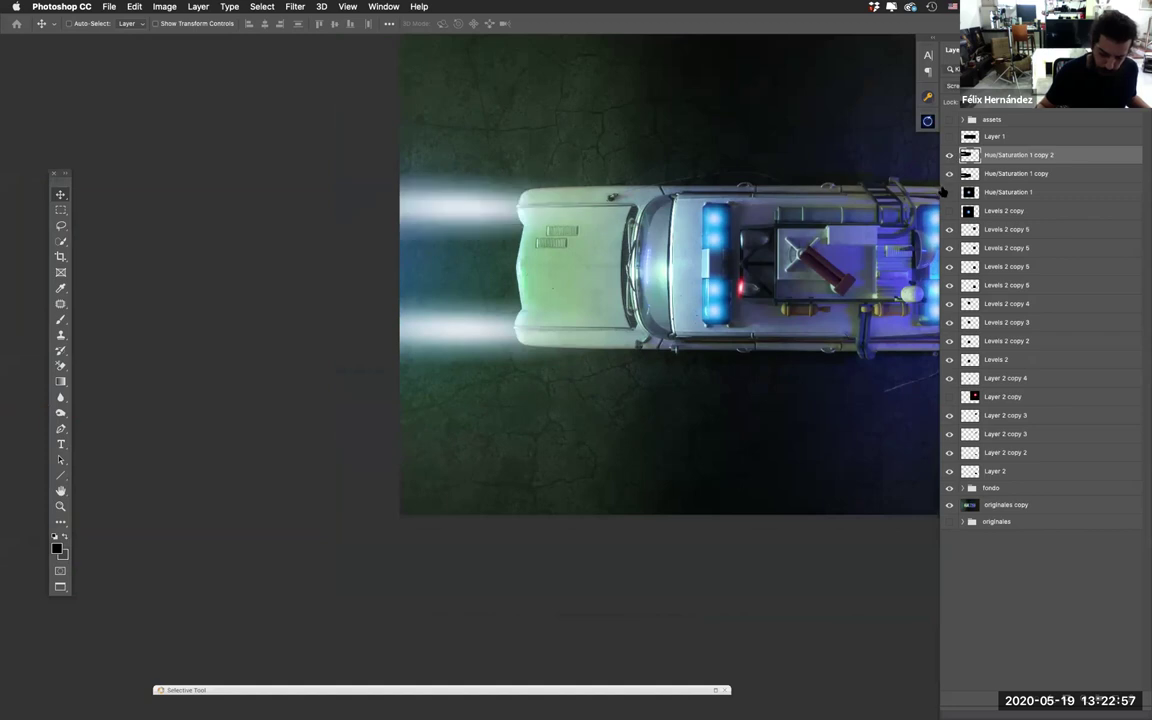
# Step: Group the two headlight beam layers and name the group "luces faro"
pyautogui.keyDown('shift'); pyautogui.click(1018, 174); pyautogui.keyUp('shift')
pyautogui.hotkey('ctrl', 'g')
pyautogui.doubleClick(993, 153)
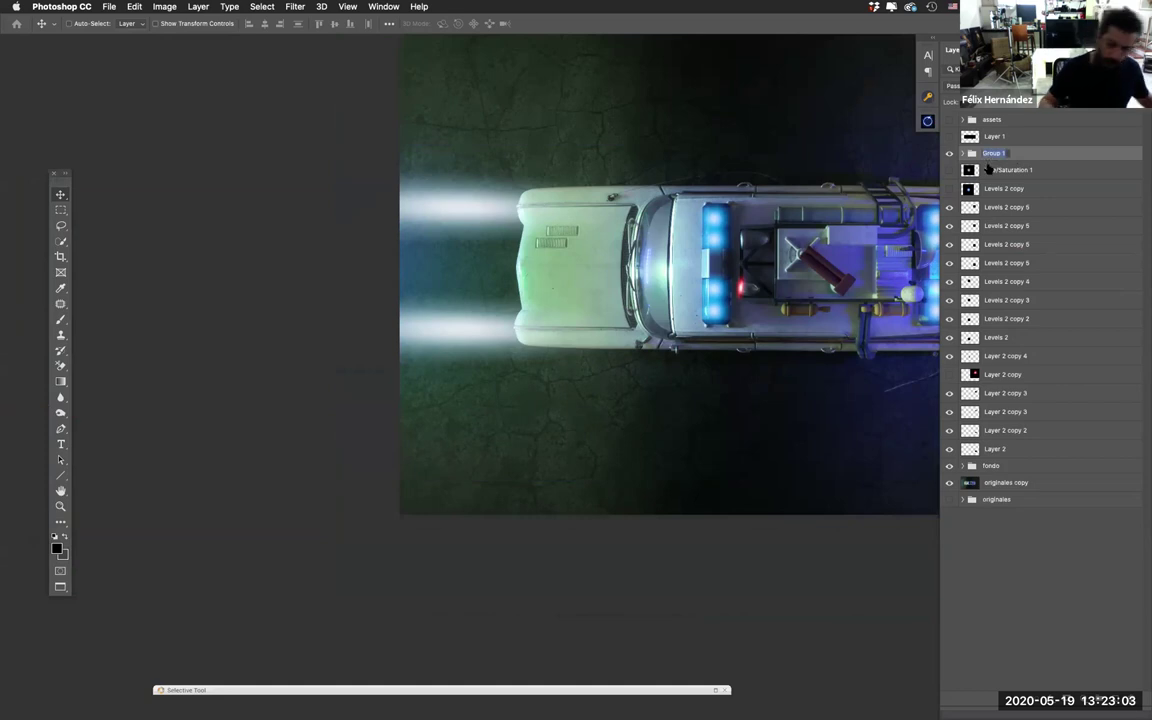
pyautogui.press('BackSpace')
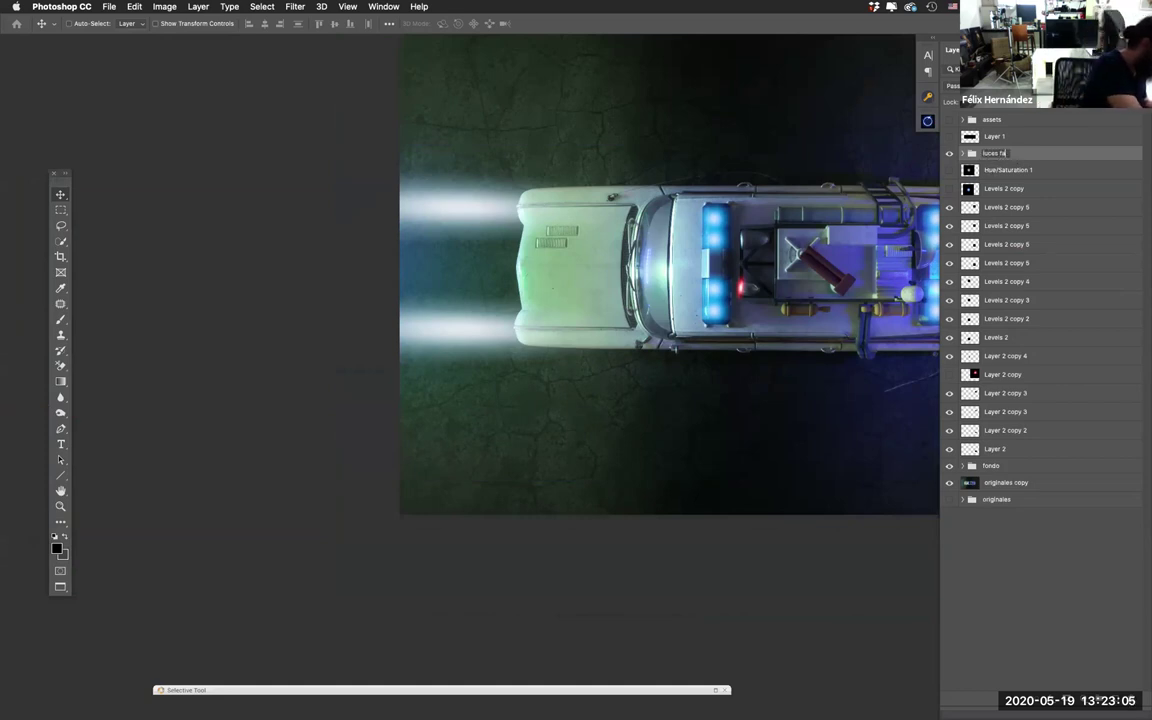
pyautogui.press('Return')
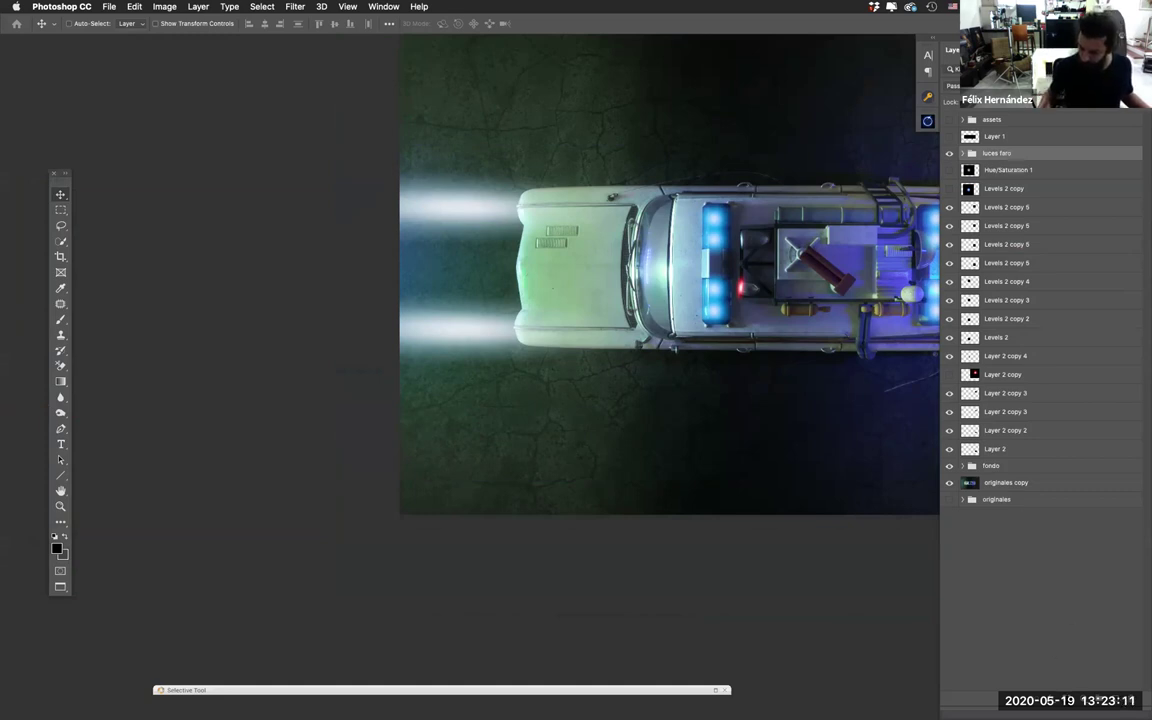
# Step: Add a mask to the luces faro group and paint out the beam spill on the hood behind both headlights in black
pyautogui.click(1027, 709)
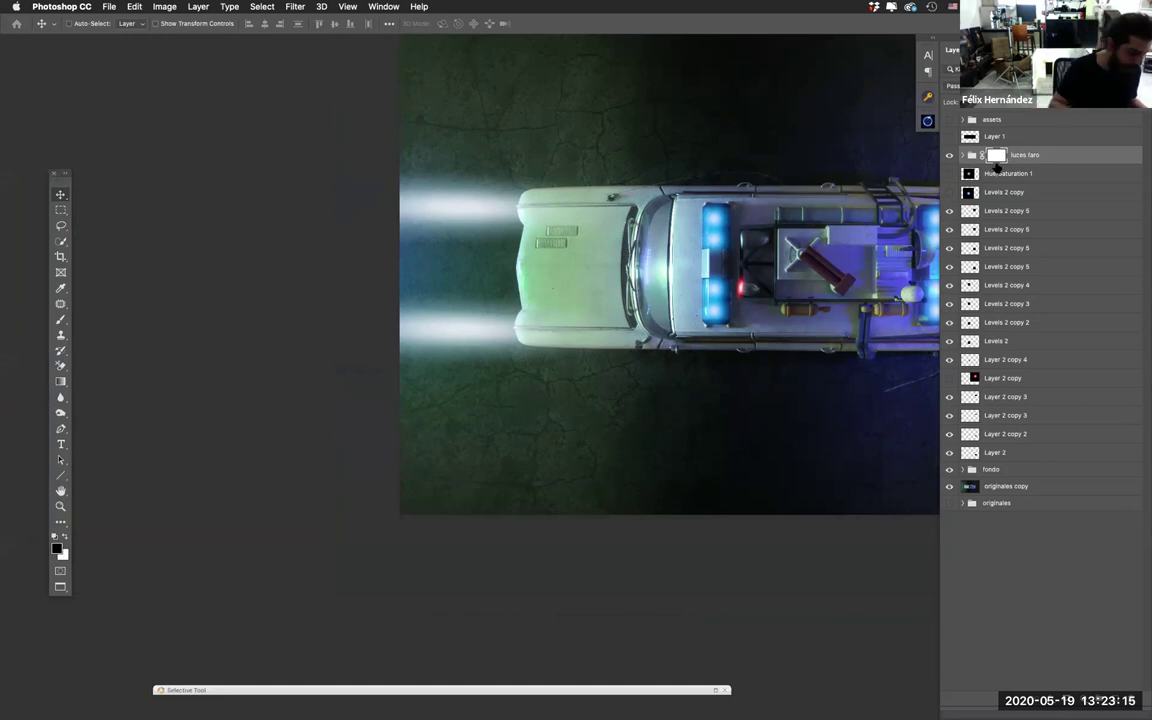
pyautogui.click(61, 319)
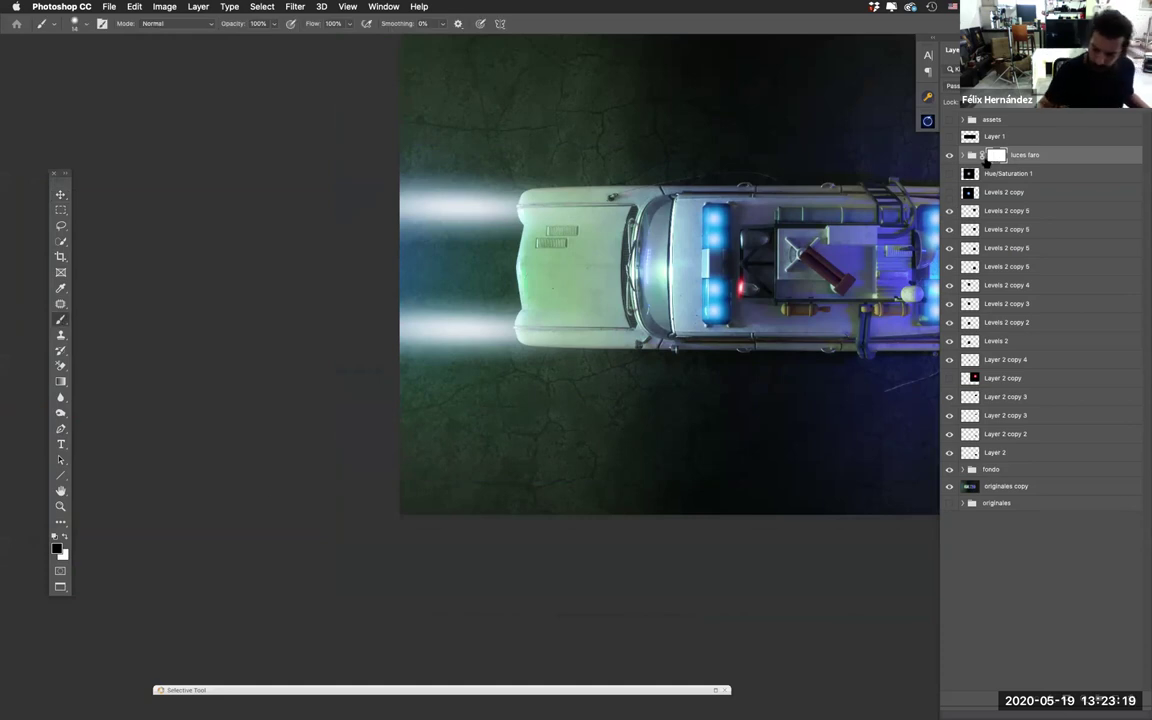
pyautogui.moveTo(550, 327)
pyautogui.mouseDown()
pyautogui.moveTo(535, 321)
pyautogui.moveTo(581, 296)
pyautogui.moveTo(561, 327)
pyautogui.moveTo(566, 375)
pyautogui.moveTo(537, 324)
pyautogui.moveTo(548, 327)
pyautogui.mouseUp()
pyautogui.press('super+z')
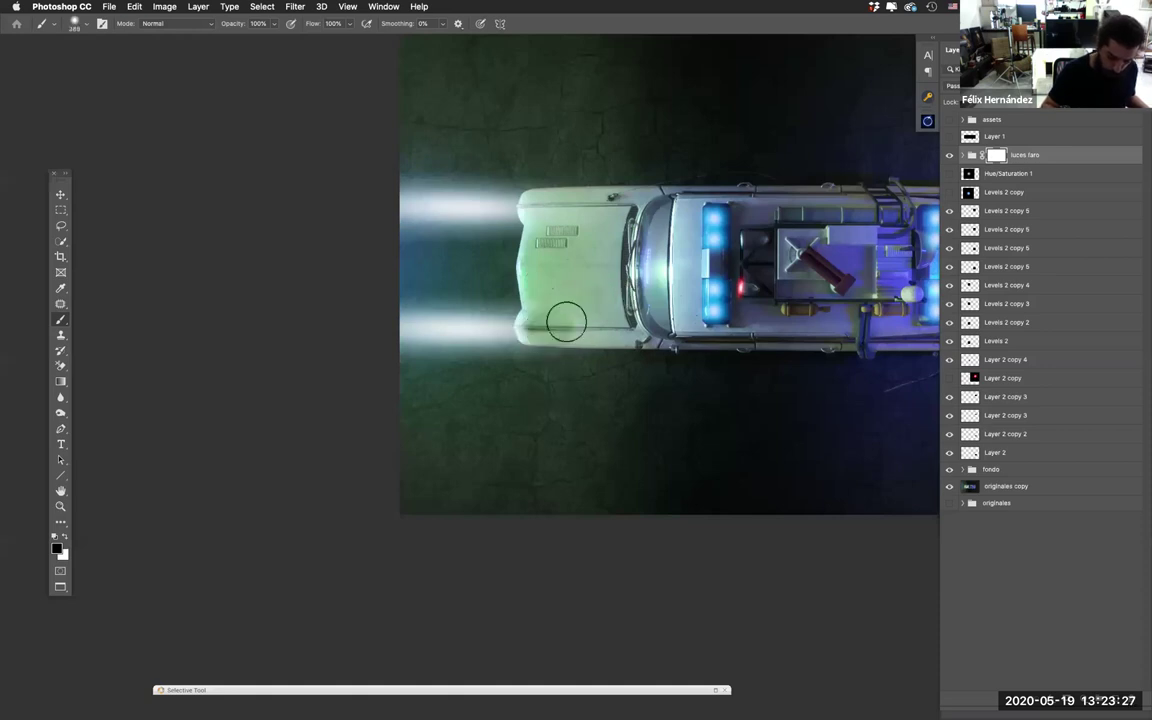
pyautogui.moveTo(548, 206)
pyautogui.mouseDown()
pyautogui.moveTo(566, 193)
pyautogui.moveTo(550, 211)
pyautogui.mouseUp()
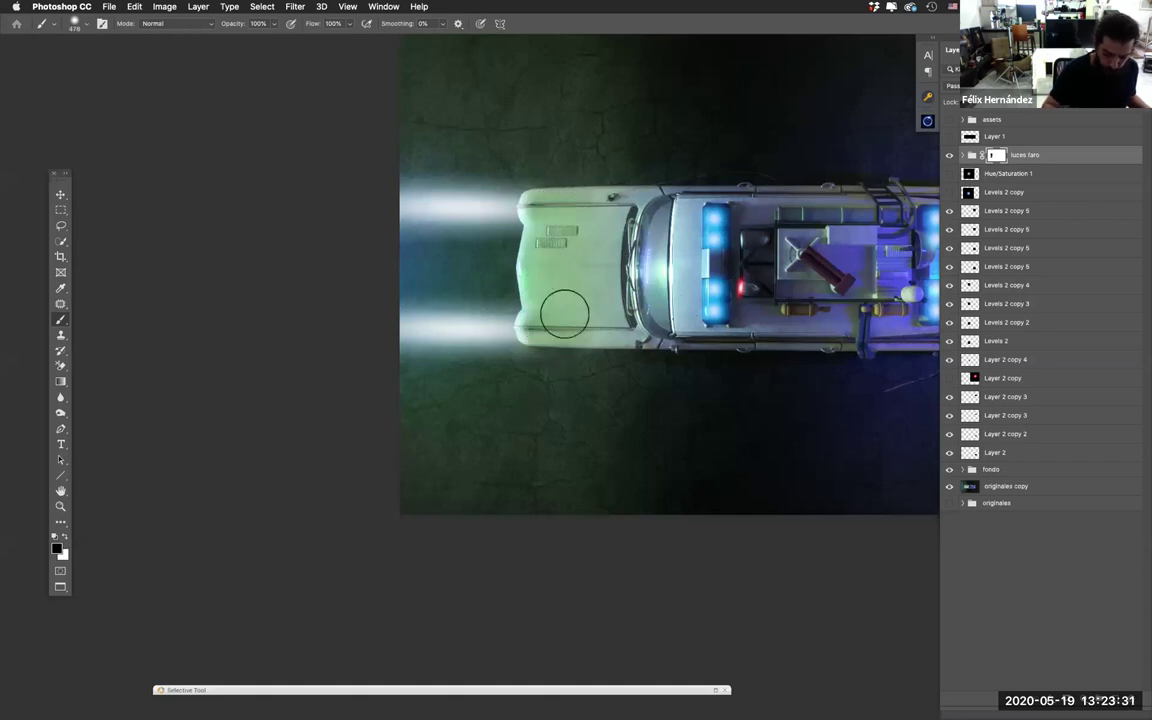
pyautogui.click(60, 194)
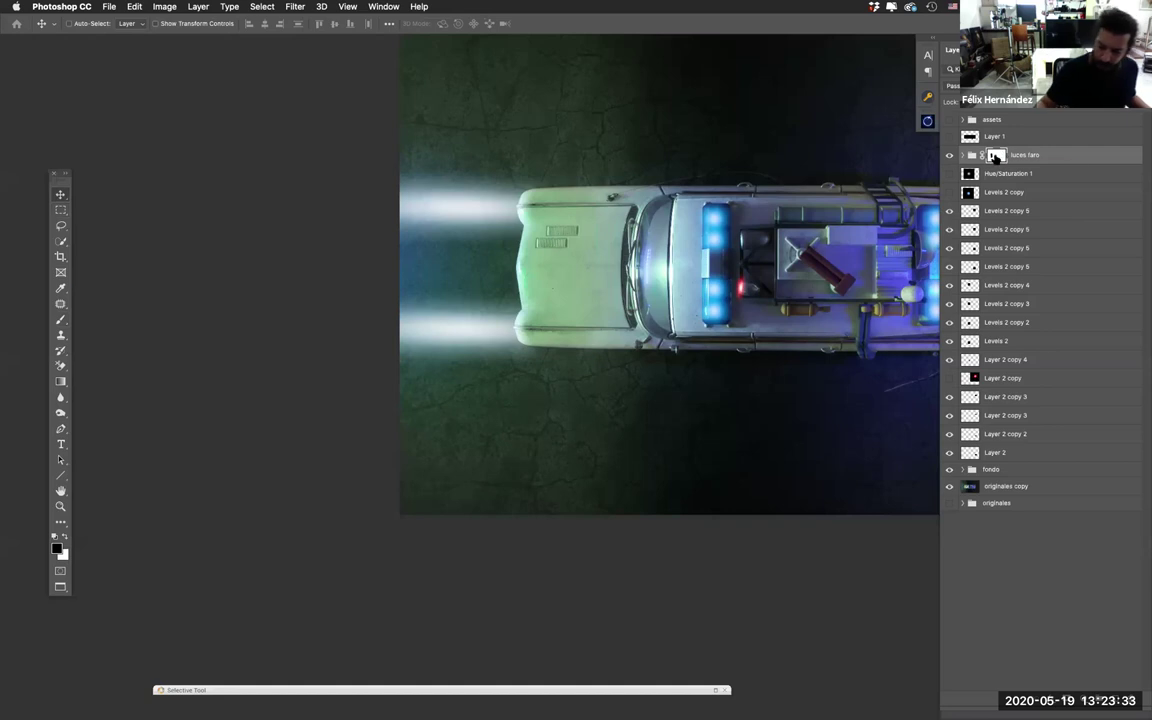
# Step: Fade the far ends of both beams with a black gradient in Multiply mode on the luces faro group mask
pyautogui.click(60, 378)
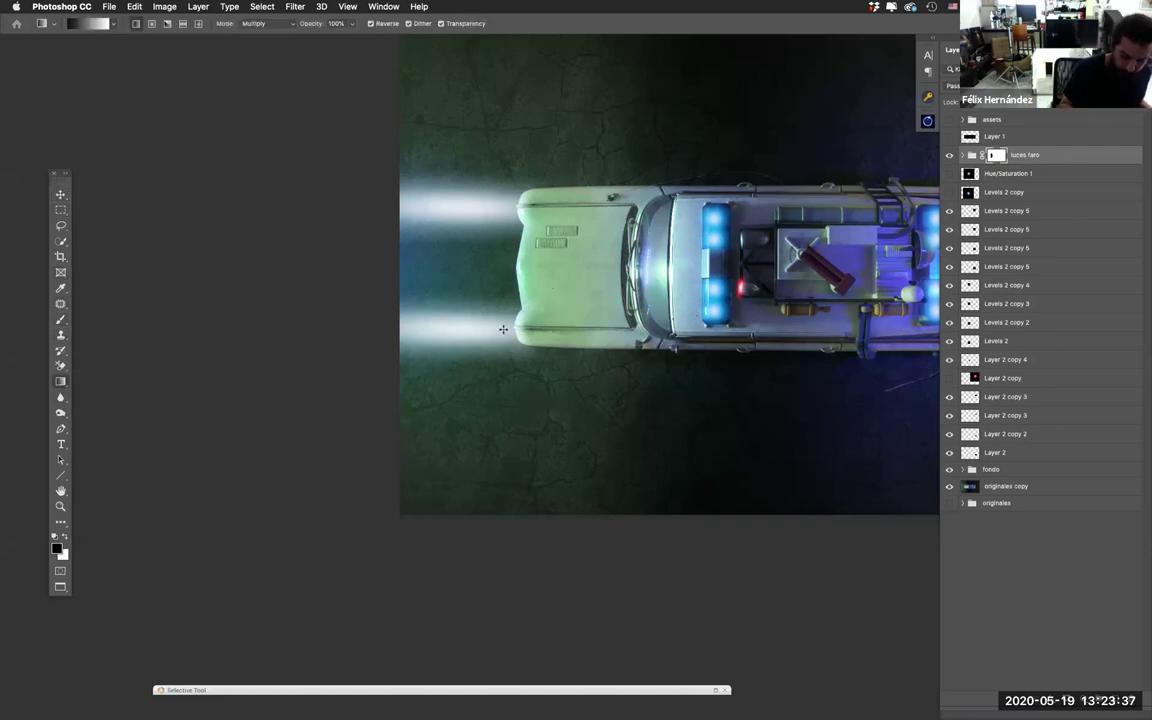
pyautogui.moveTo(505, 269); pyautogui.dragTo(312, 351)
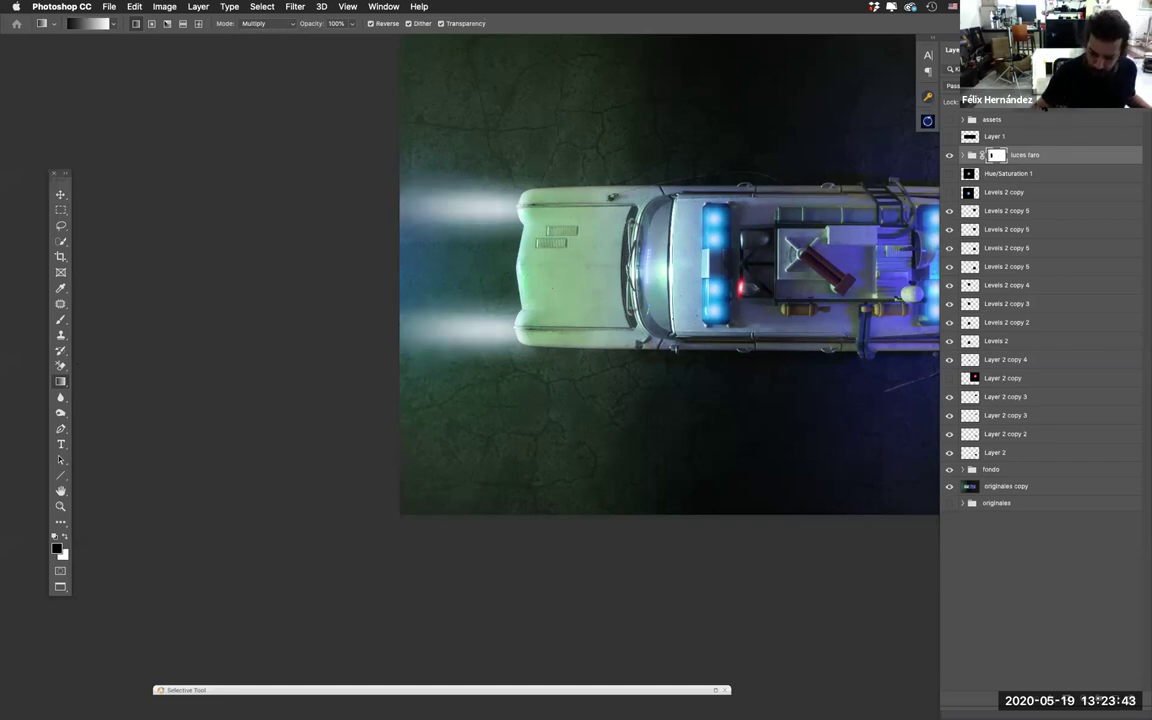
pyautogui.hotkey('ctrl', 'z')
pyautogui.hotkey('ctrl', 'shift', 'z')
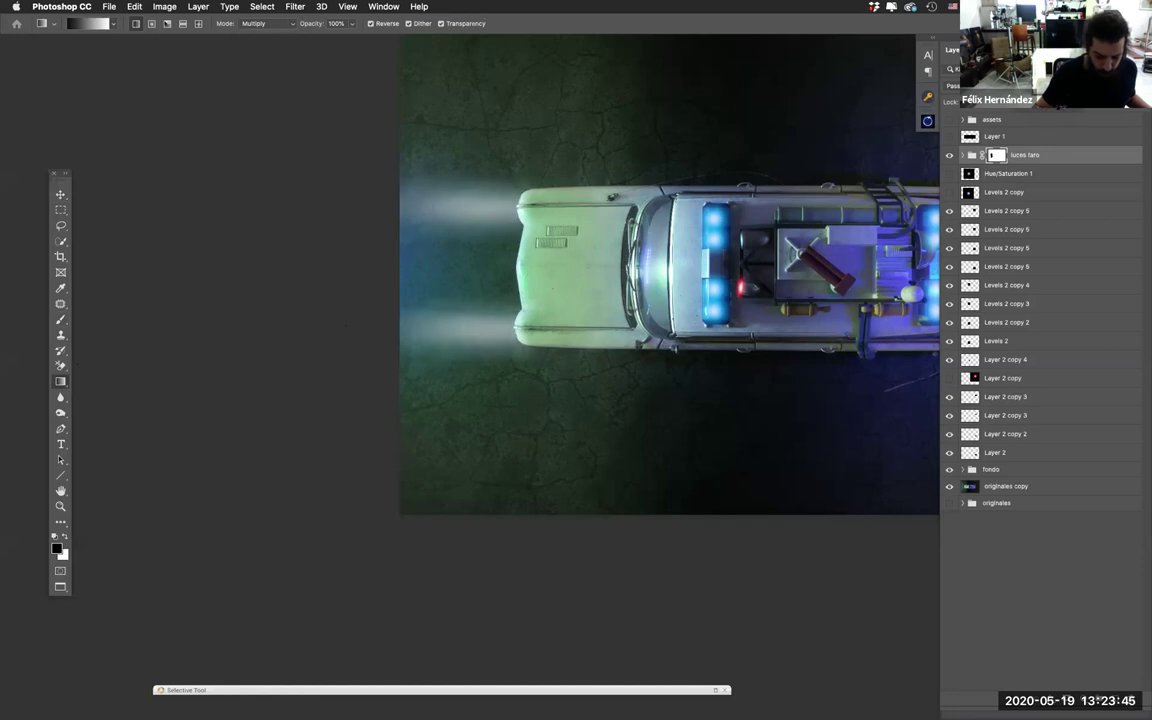
# Step: Show the round glow layer Hue/Saturation 1, move it in front of the car and enlarge it to about 180%
pyautogui.hotkey('ctrl', '-')
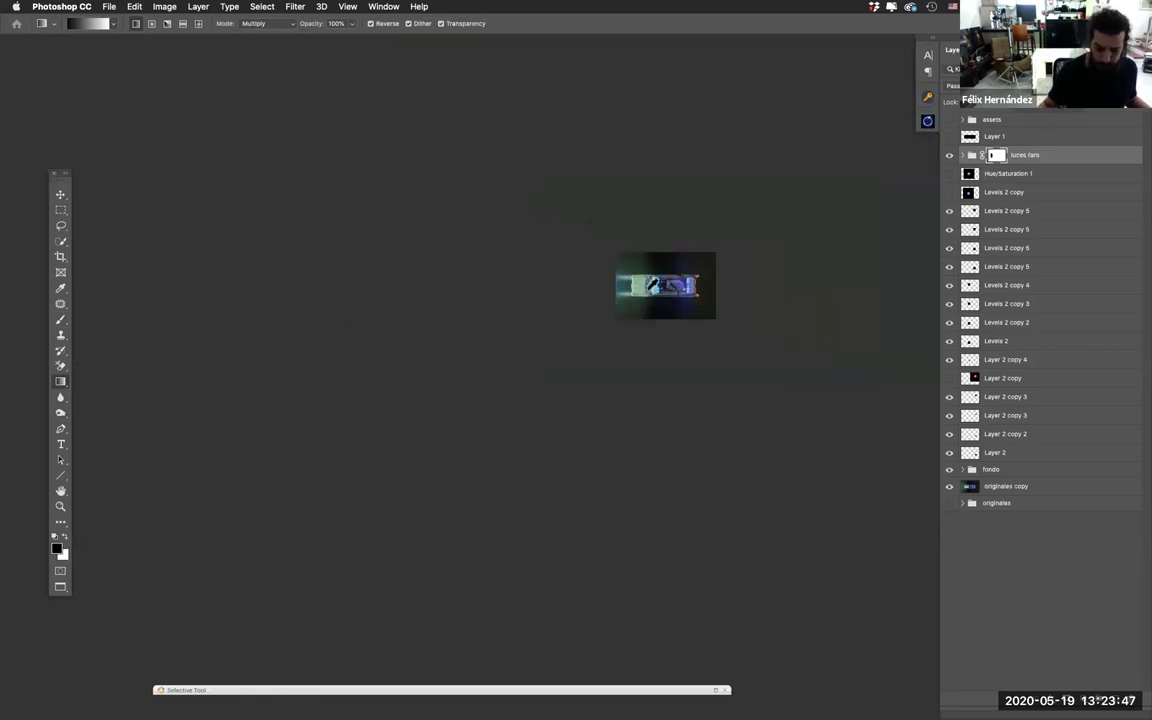
pyautogui.hotkey('ctrl', '+')
pyautogui.hscroll(3, 572, 494)
pyautogui.scroll(1, 572, 494)
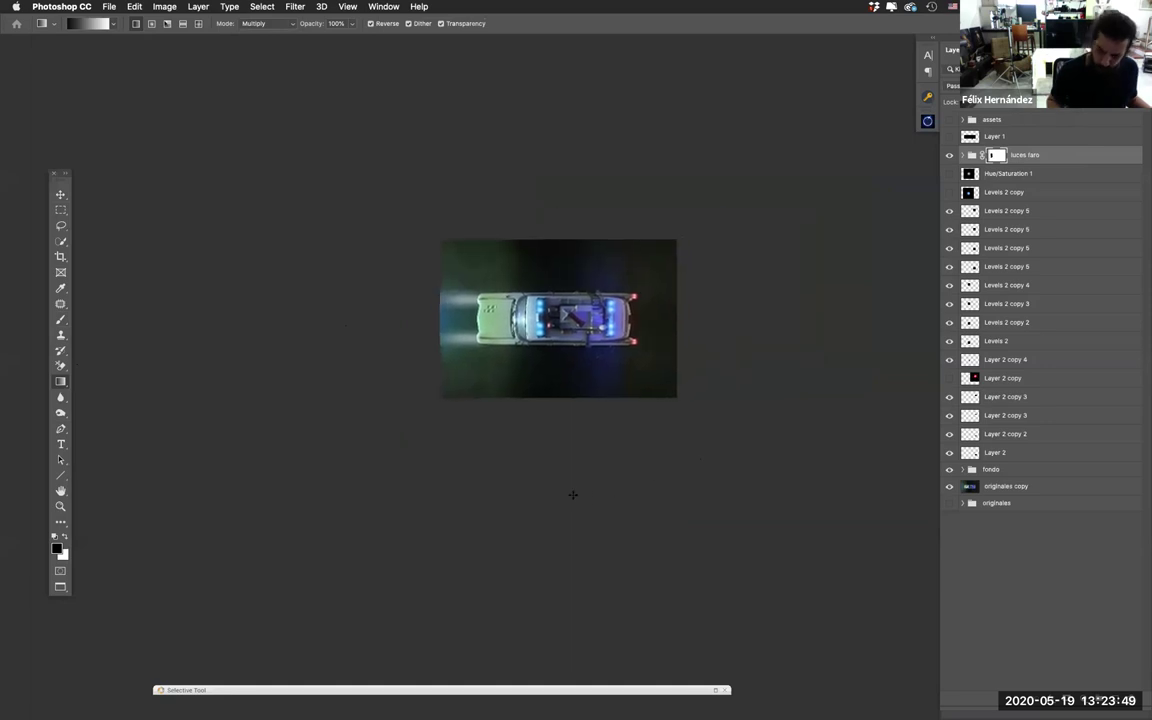
pyautogui.click(949, 173)
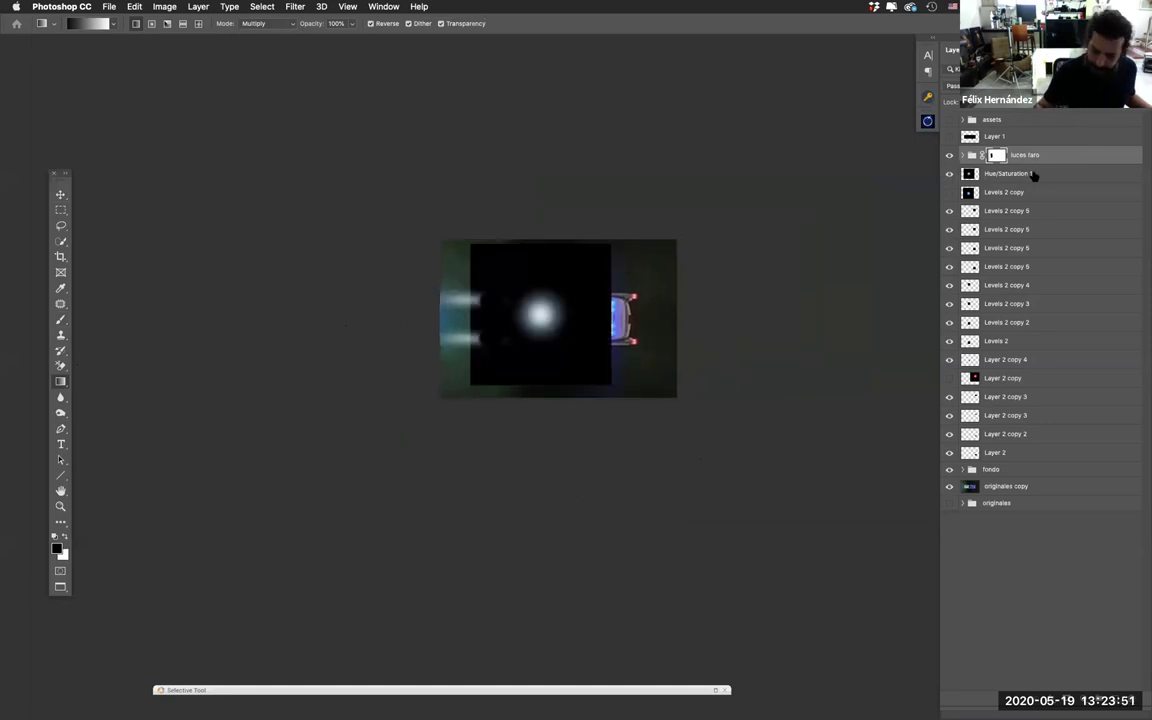
pyautogui.click(1035, 174)
pyautogui.click(60, 194)
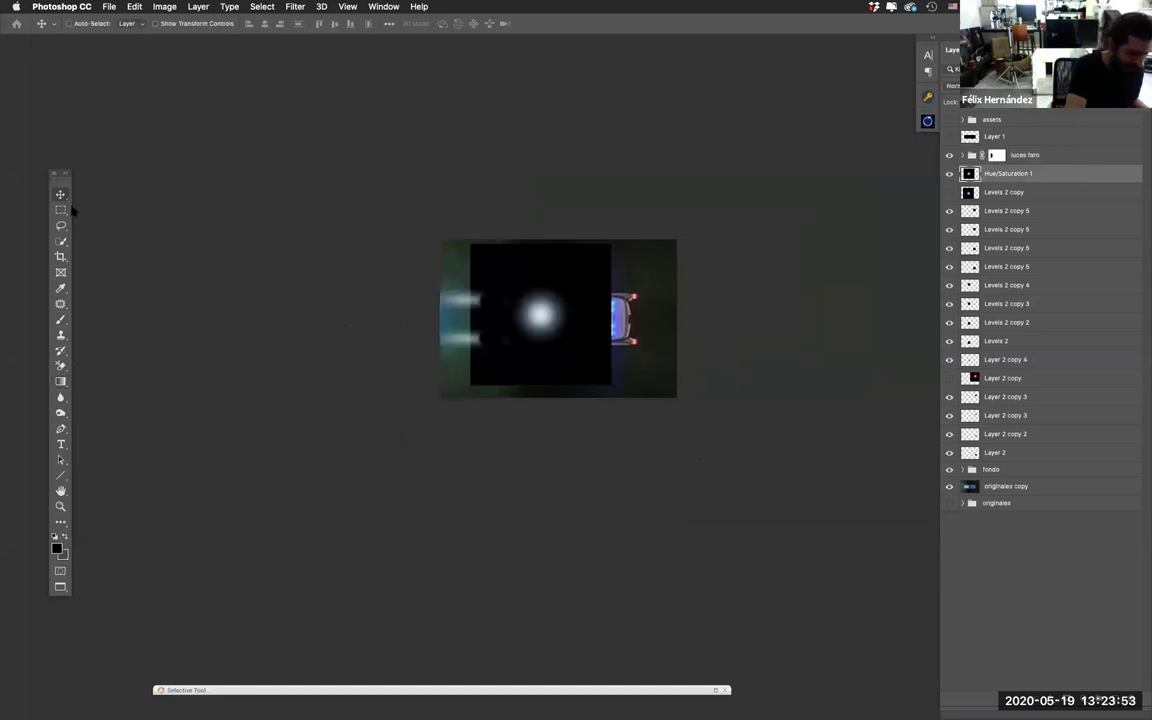
pyautogui.moveTo(540, 315); pyautogui.dragTo(454, 316)
pyautogui.hotkey('ctrl', 't')
pyautogui.moveTo(525, 247); pyautogui.dragTo(585, 204)
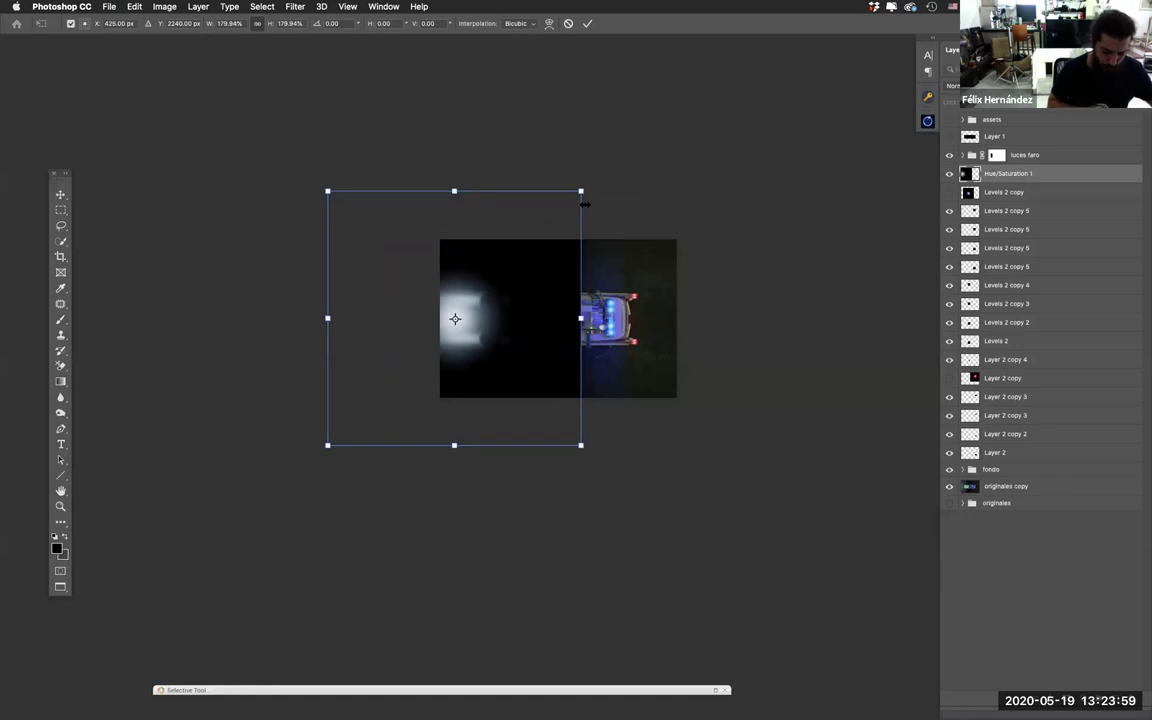
pyautogui.press('Return')
# Step: Set the enlarged white glow's blend mode to Screen and shift it slightly toward the car's front
pyautogui.click(955, 85)
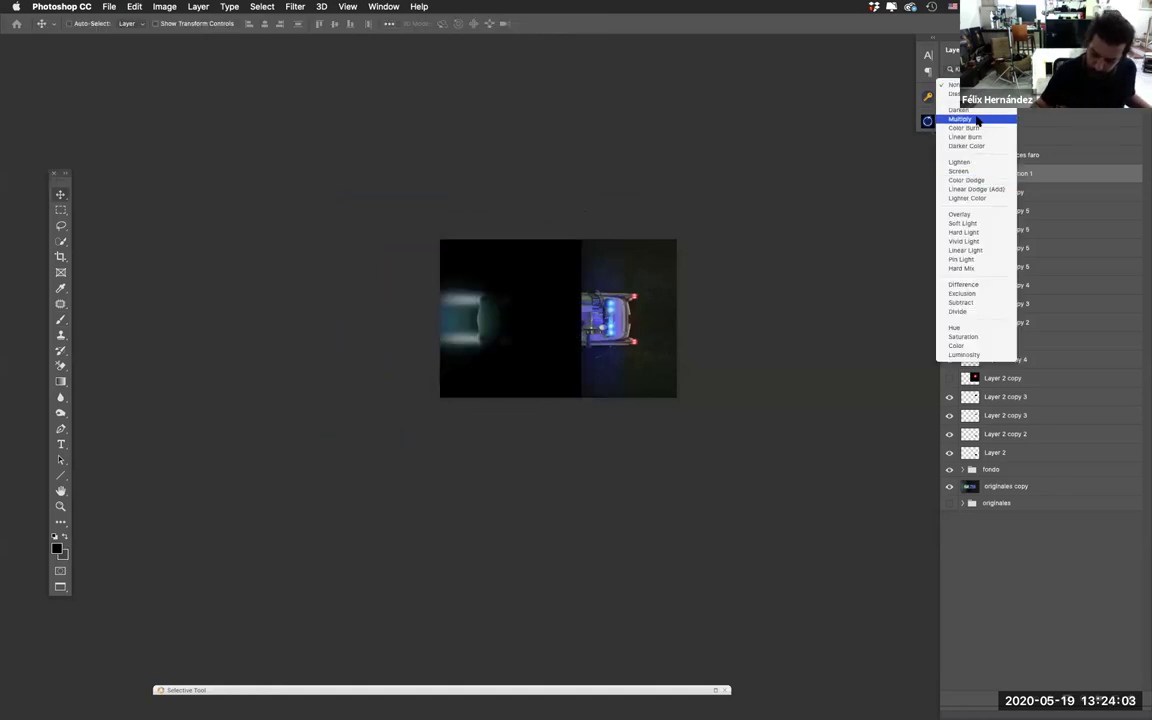
pyautogui.click(960, 171)
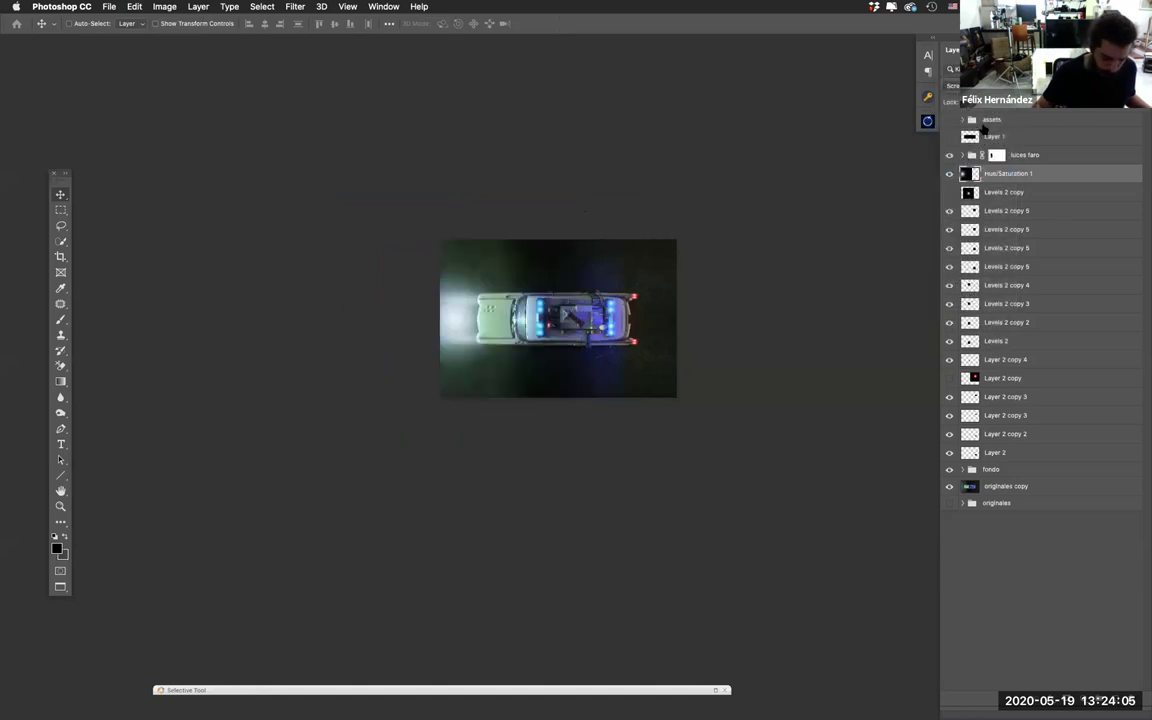
pyautogui.moveTo(533, 443)
pyautogui.mouseDown()
pyautogui.moveTo(506, 440)
pyautogui.moveTo(553, 438)
pyautogui.moveTo(543, 445)
pyautogui.mouseUp()
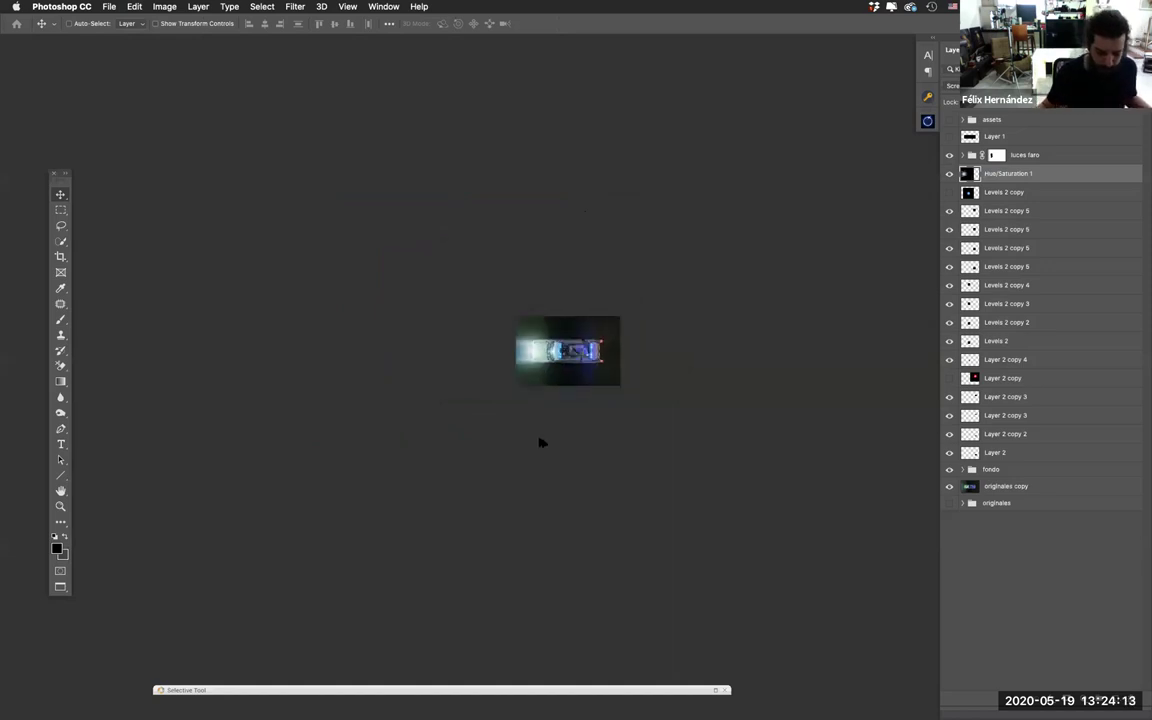
# Step: Add a mask to the Hue/Saturation 1 glow and apply a gradient that hides its light over the hood
pyautogui.press('super+plus')
pyautogui.click(1075, 697)
pyautogui.click(60, 381)
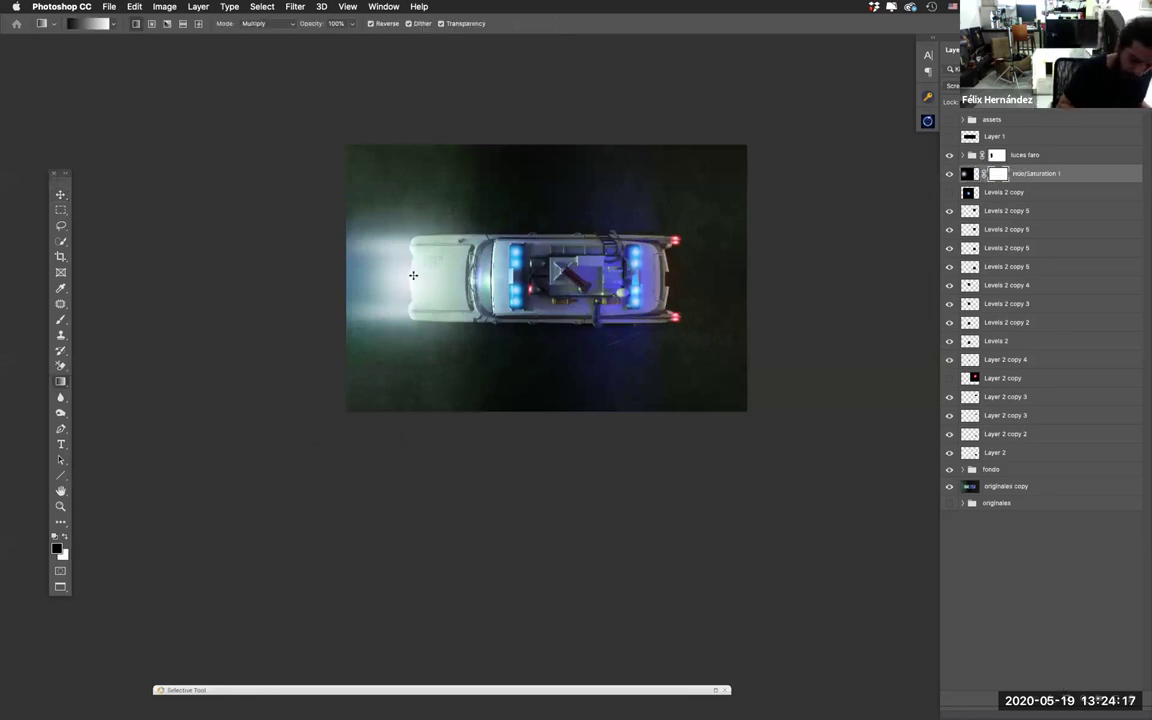
pyautogui.moveTo(447, 300)
pyautogui.mouseDown()
pyautogui.moveTo(403, 270)
pyautogui.moveTo(418, 293)
pyautogui.moveTo(408, 290)
pyautogui.mouseUp()
pyautogui.moveTo(370, 250); pyautogui.dragTo(450, 311)
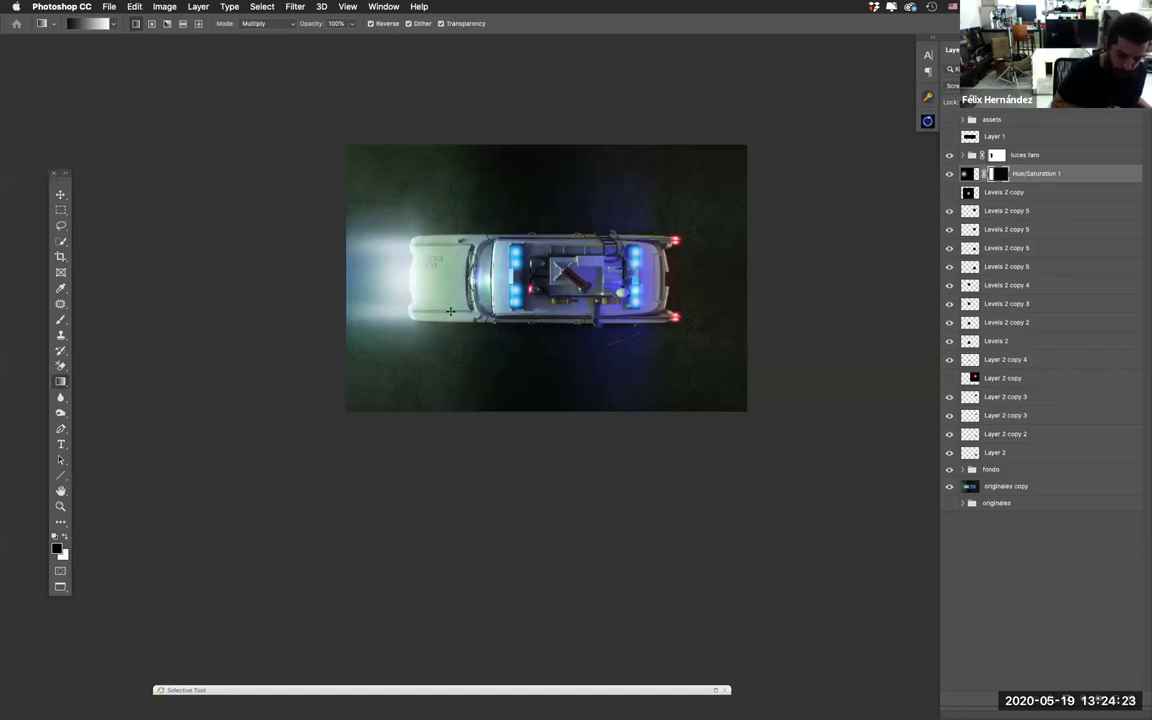
# Step: Move the masked Hue/Saturation 1 glow into the luces faro group and expand the group
pyautogui.click(60, 194)
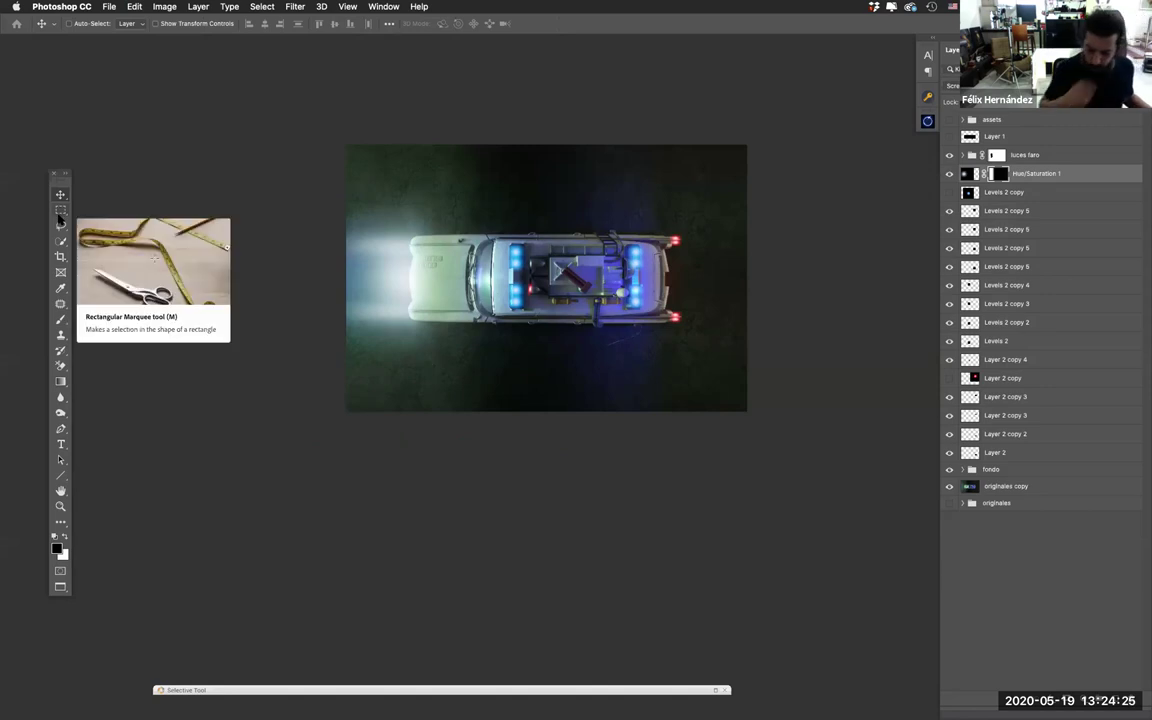
pyautogui.moveTo(1030, 173); pyautogui.dragTo(1024, 156)
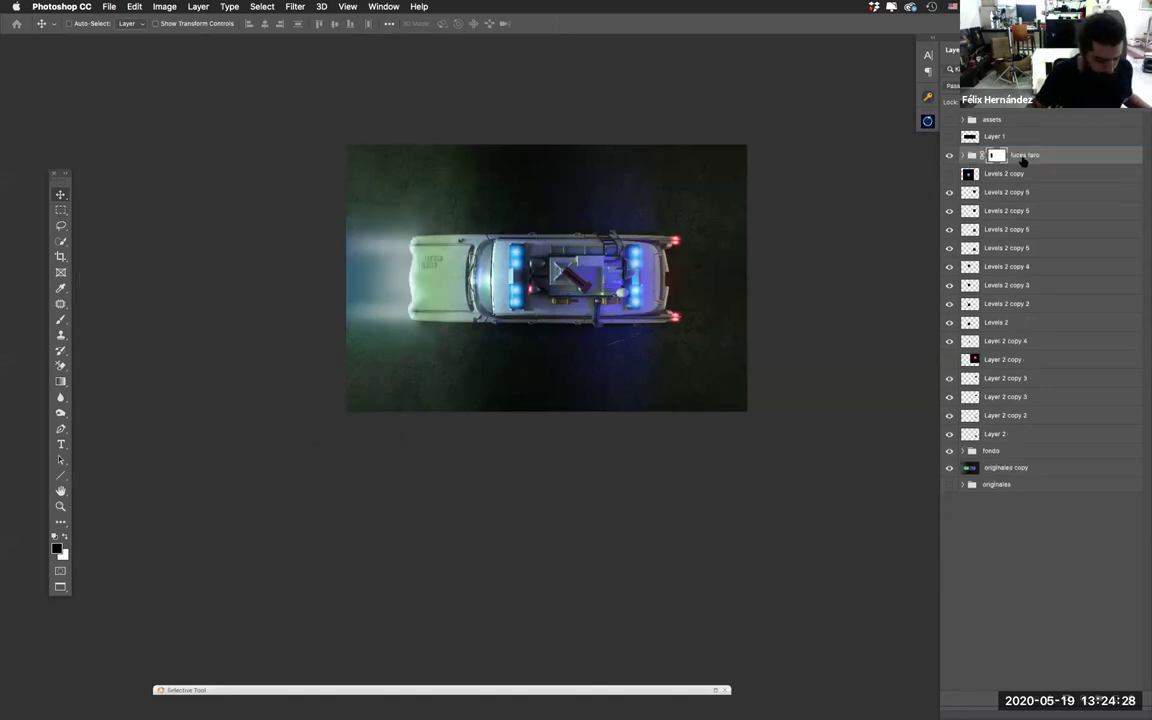
pyautogui.click(962, 155)
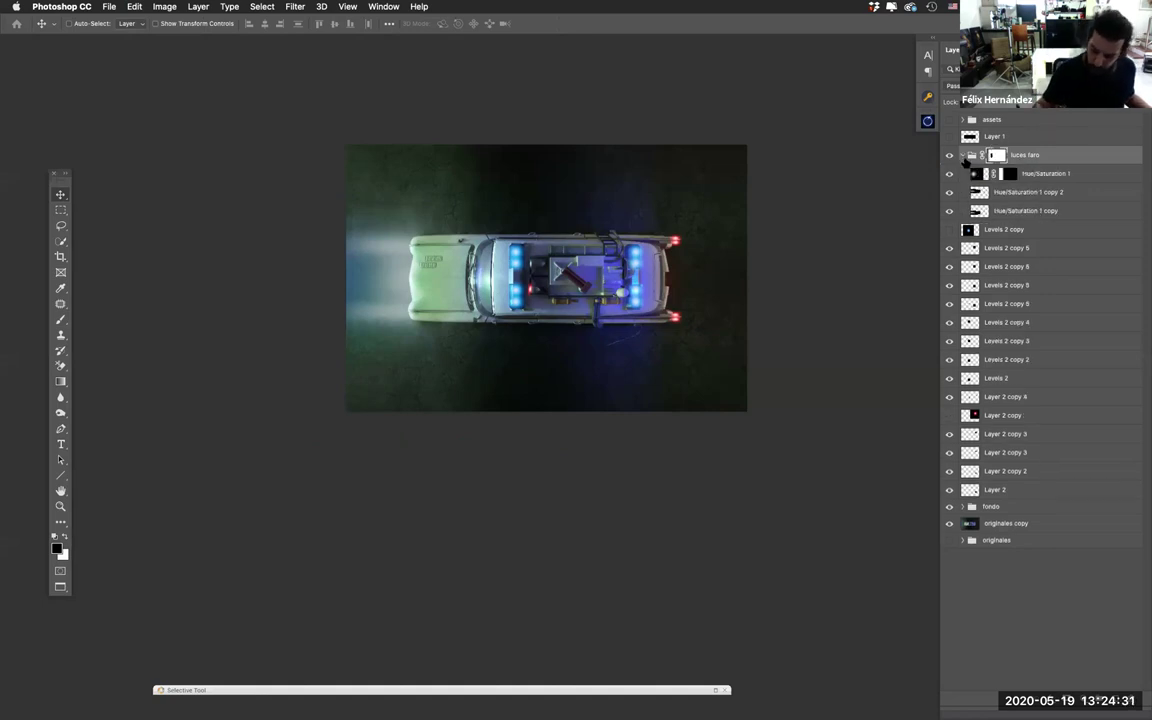
# Step: Rotate the lower headlight beam, Hue/Saturation 1 copy, slightly counterclockwise so it angles outward, and adjust its position at the headlight
pyautogui.click(985, 212)
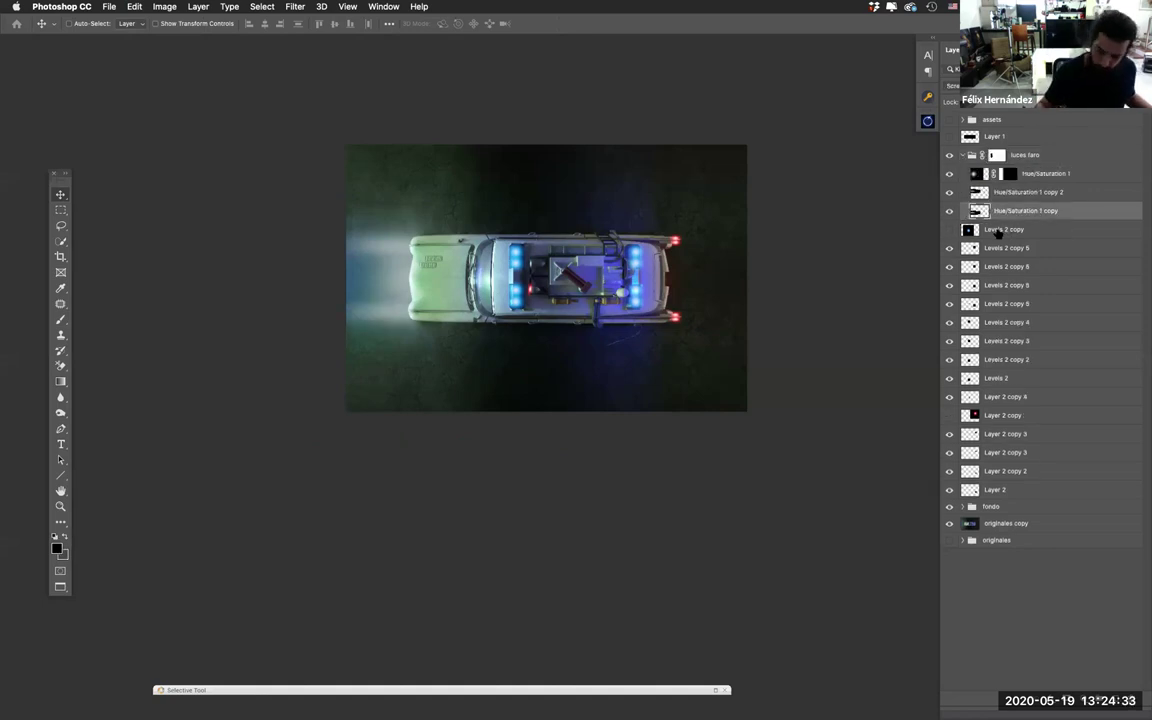
pyautogui.press('super+t')
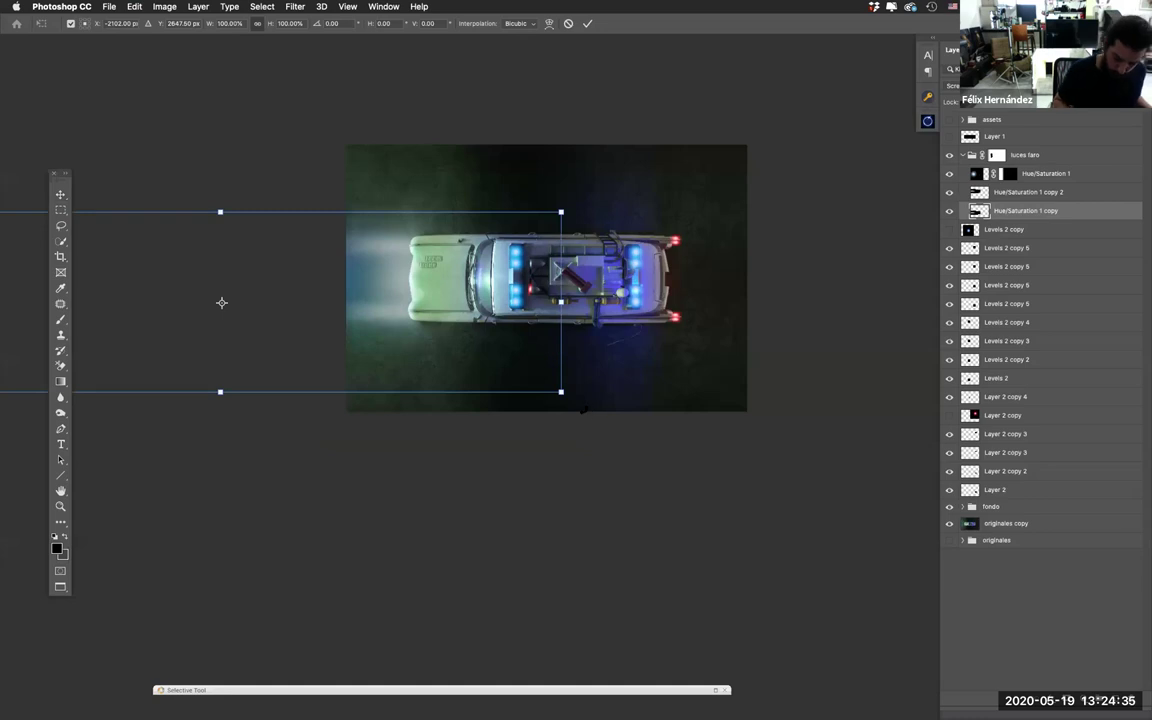
pyautogui.moveTo(592, 386); pyautogui.dragTo(595, 368)
pyautogui.press('Return')
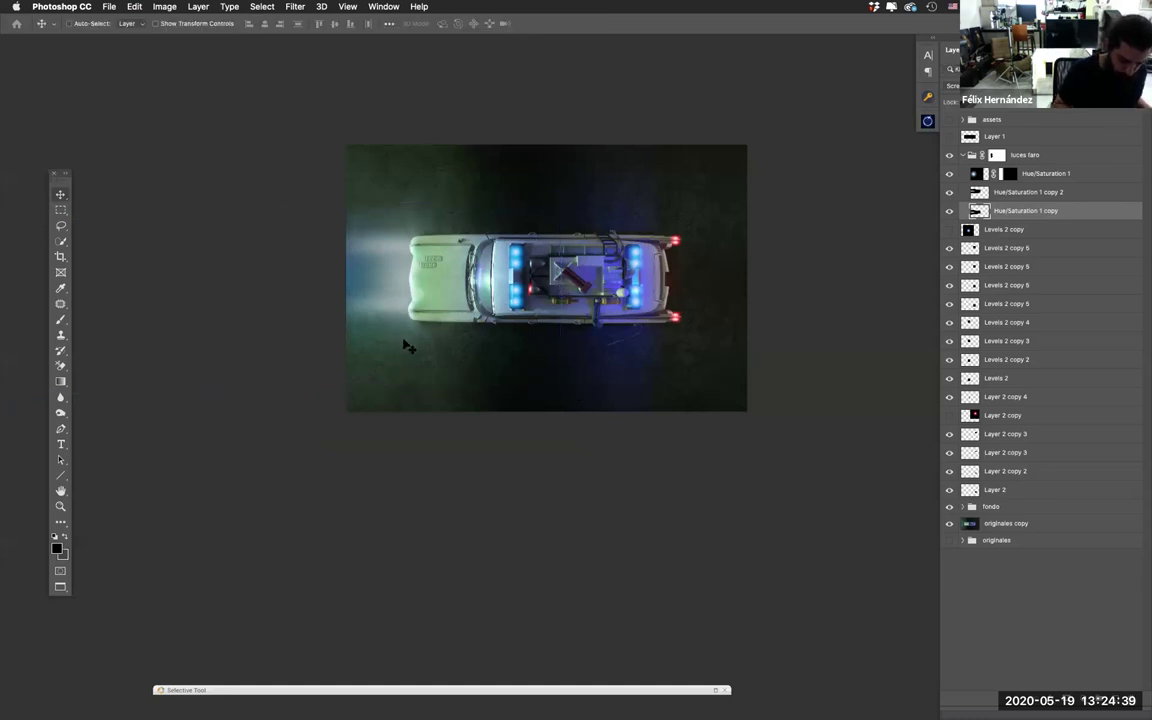
pyautogui.moveTo(400, 343); pyautogui.dragTo(400, 343)
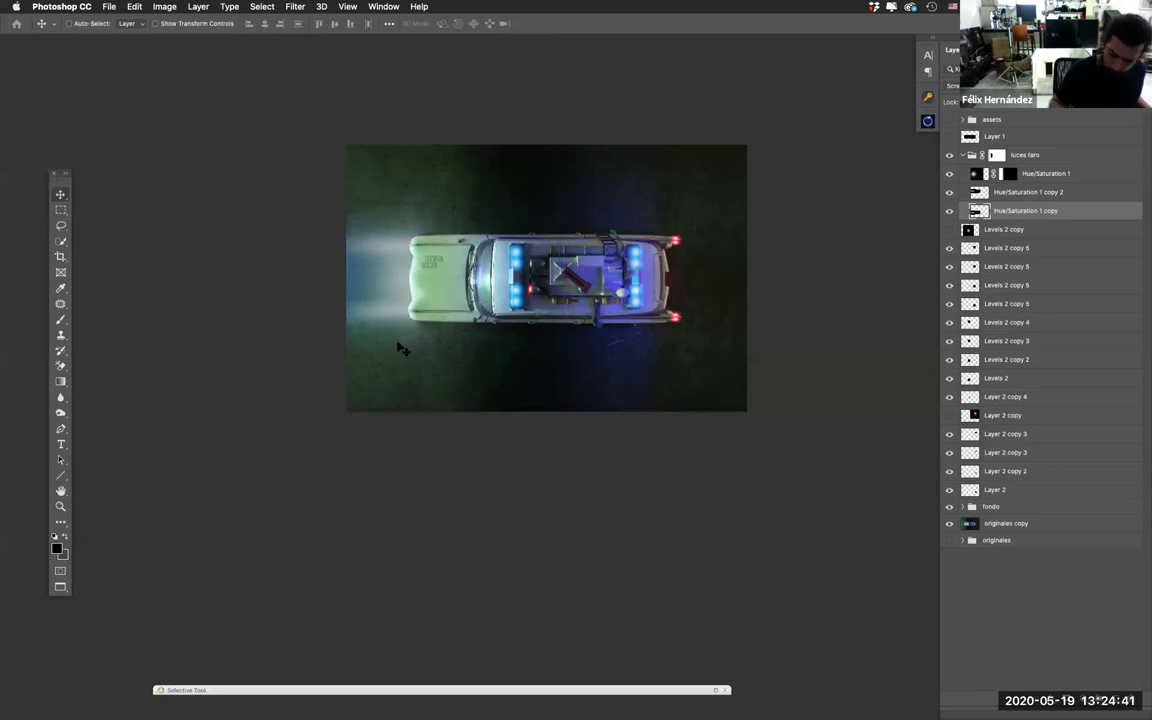
# Step: Rotate the upper headlight beam, Hue/Saturation 1 copy 2, by 3.10° so it angles outward, and adjust its position at the headlight
pyautogui.click(1030, 192)
pyautogui.hotkey('ctrl', 't')
pyautogui.moveTo(612, 148); pyautogui.dragTo(622, 164)
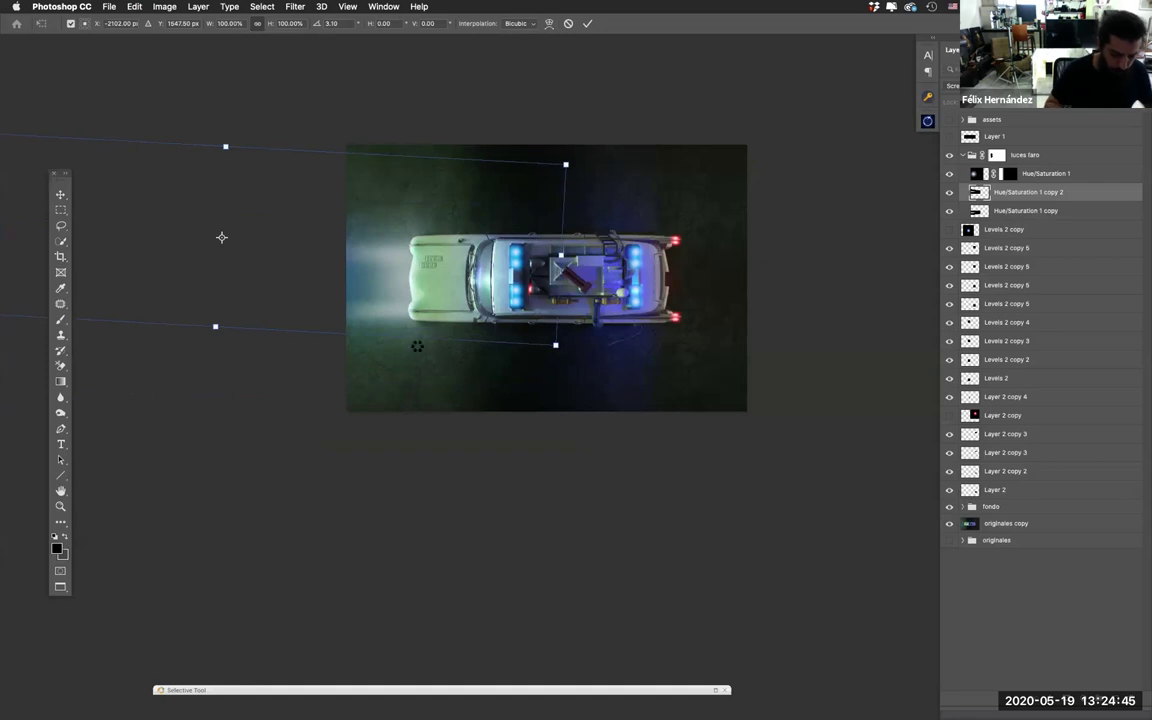
pyautogui.press('Return')
pyautogui.moveTo(410, 298); pyautogui.dragTo(408, 295)
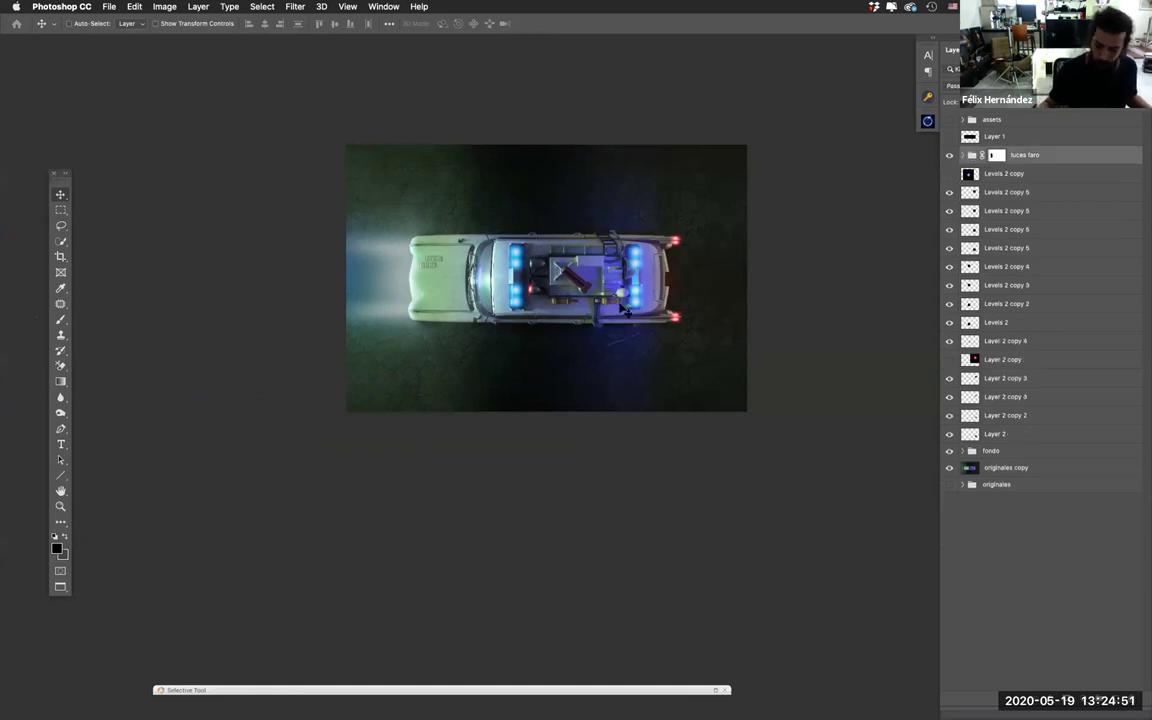
# Step: Position the large blue Levels 2 copy glow over the lower front roof light and duplicate it onto the upper front roof light
pyautogui.scroll(-3, 622, 310)
pyautogui.scroll(6, 622, 310)
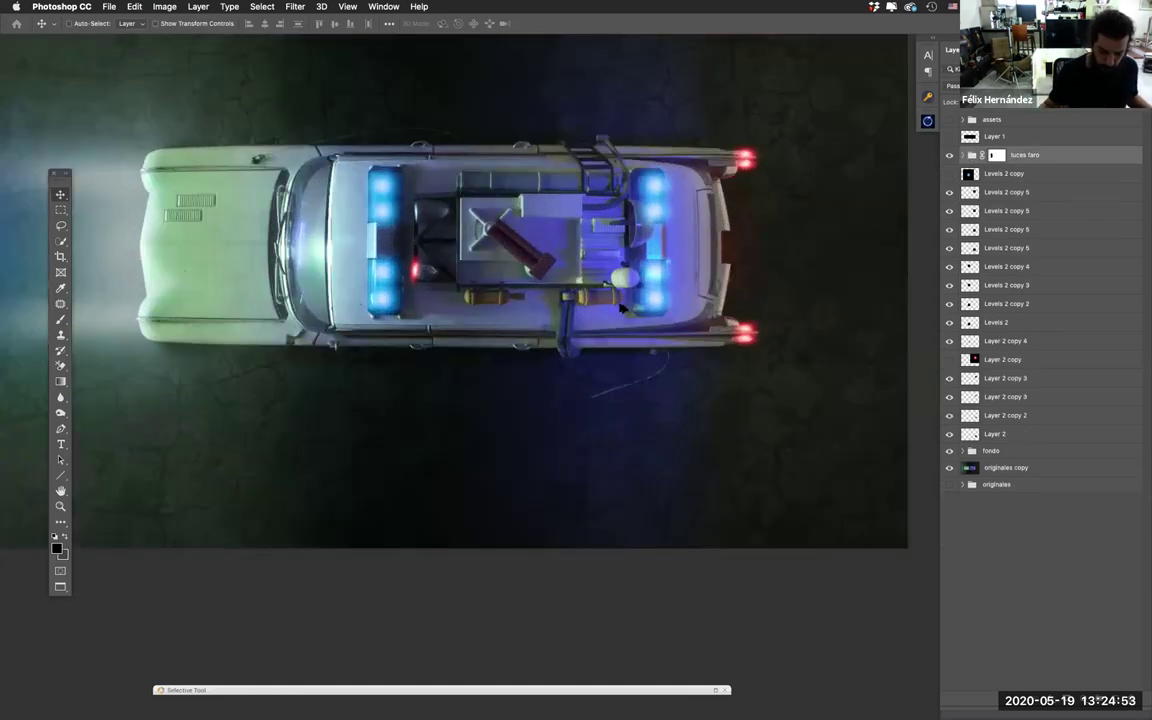
pyautogui.scroll(-2, 622, 310)
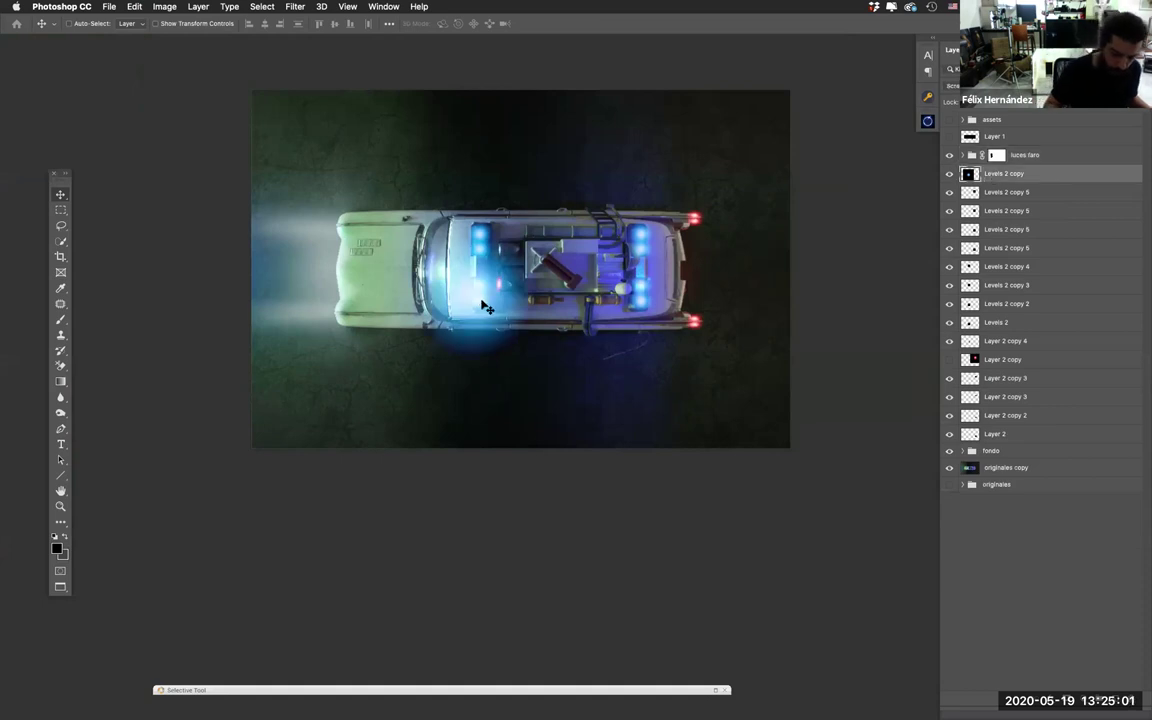
pyautogui.moveTo(437, 283); pyautogui.dragTo(485, 313)
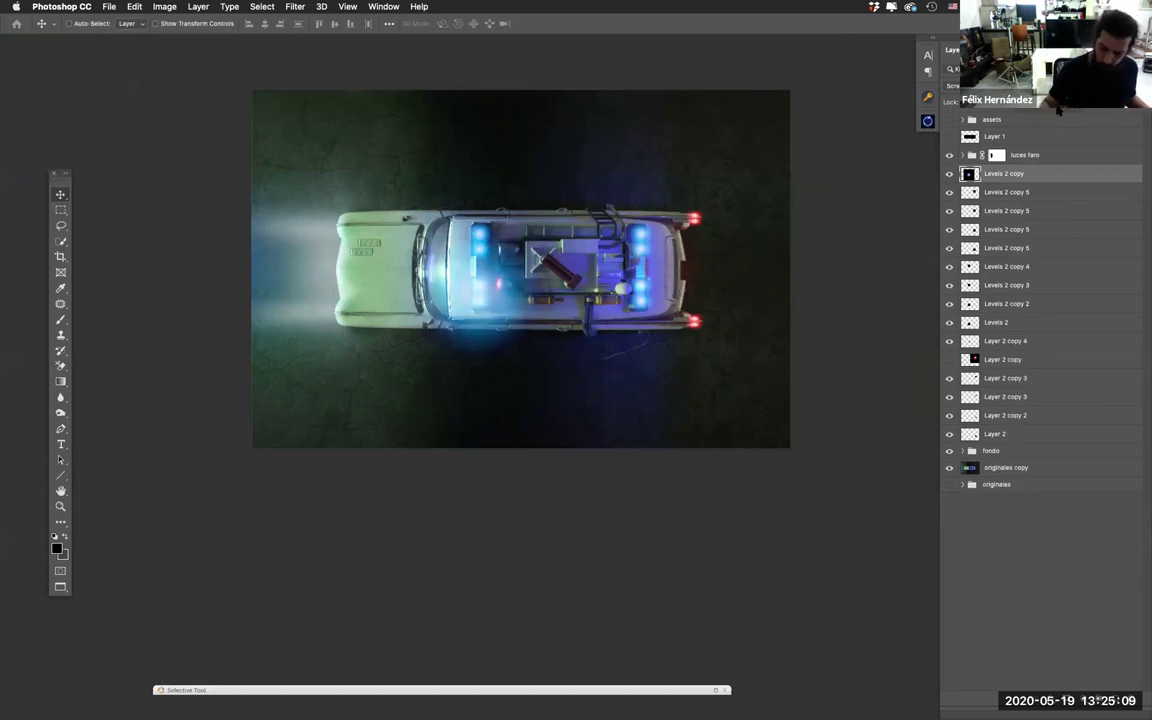
pyautogui.moveTo(521, 299); pyautogui.dragTo(523, 255)
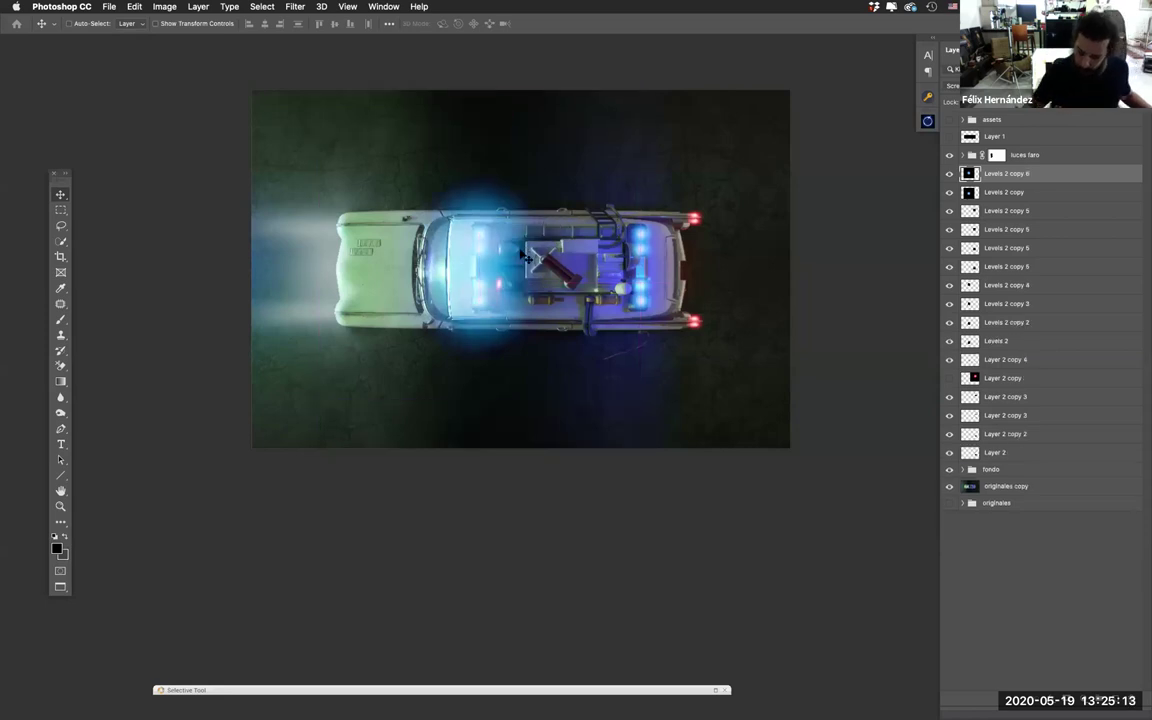
# Step: Group the layers from Levels 2 up to the duplicated large blue glow and name the group torreta
pyautogui.click(996, 343)
pyautogui.keyDown('shift'); pyautogui.click(1006, 175); pyautogui.keyUp('shift')
pyautogui.press('super+g')
pyautogui.doubleClick(993, 172)
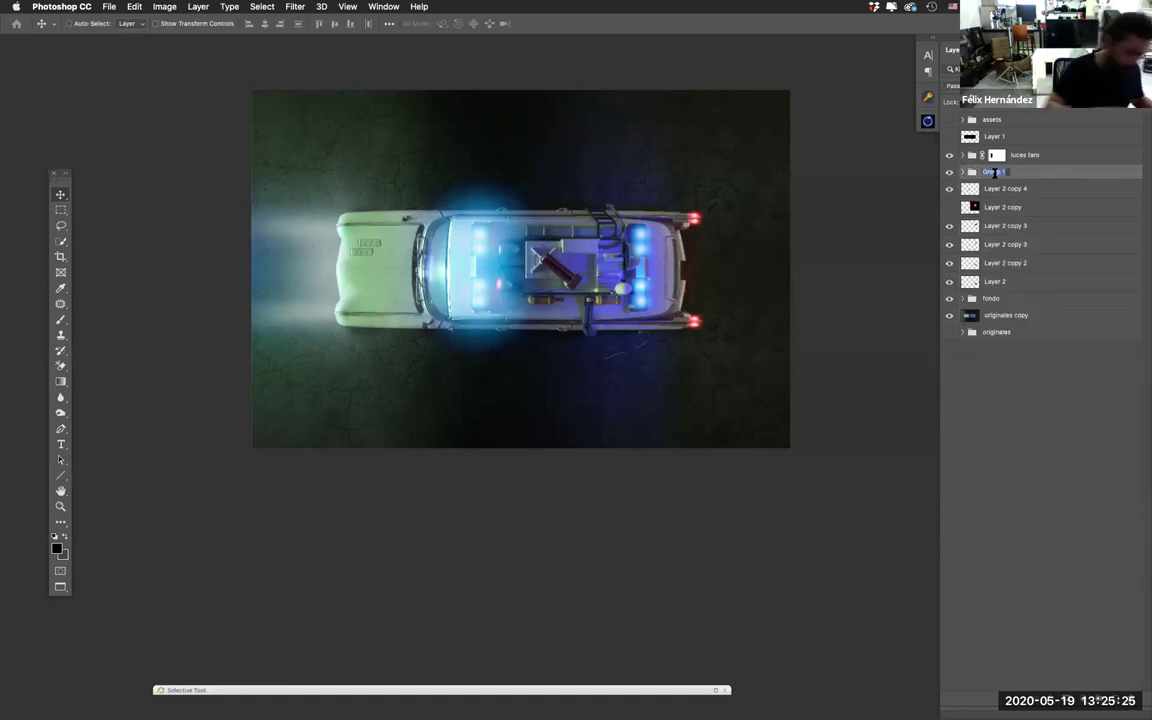
pyautogui.write('lo')
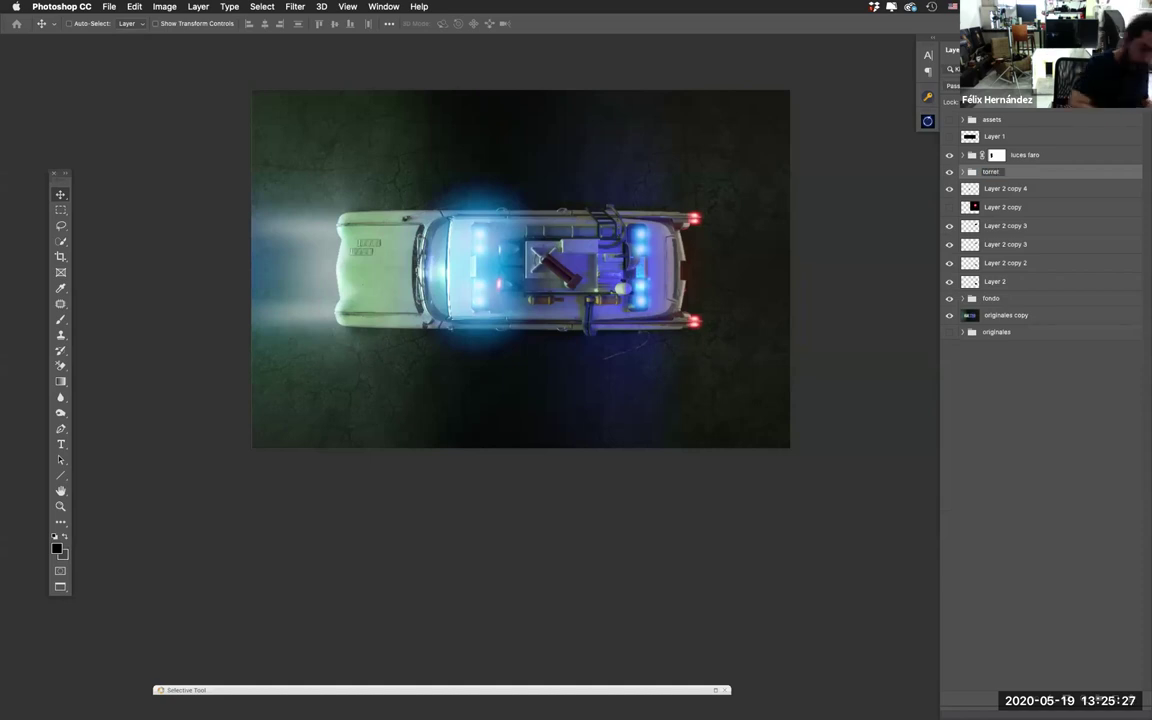
pyautogui.press('Return')
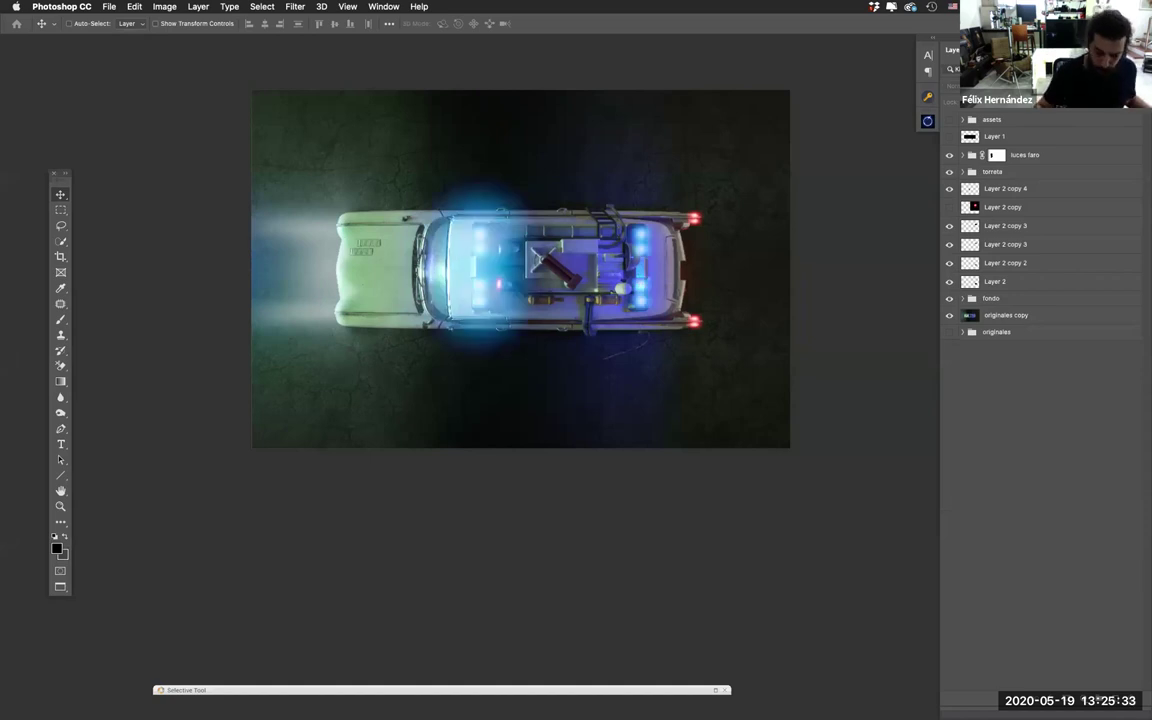
# Step: Move the red Layer 2 copy glow to the centre of the car's rear and enlarge it slightly
pyautogui.click(1005, 188)
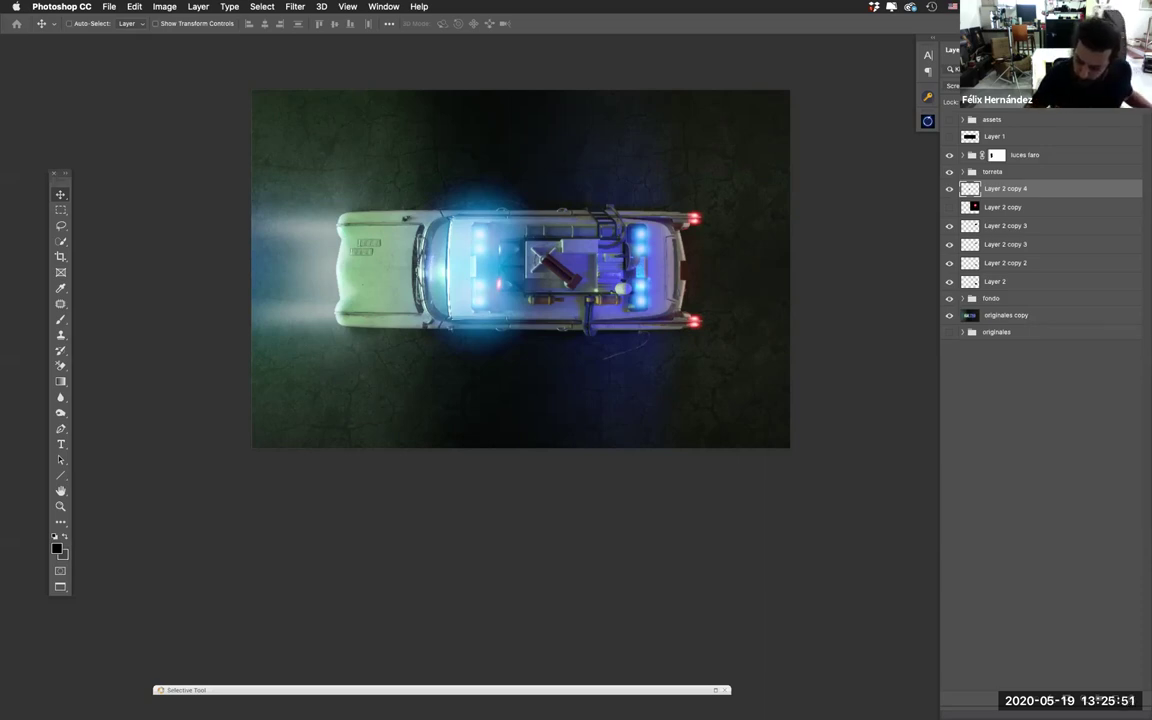
pyautogui.click(1003, 207)
pyautogui.moveTo(676, 190); pyautogui.dragTo(672, 268)
pyautogui.press('super+t')
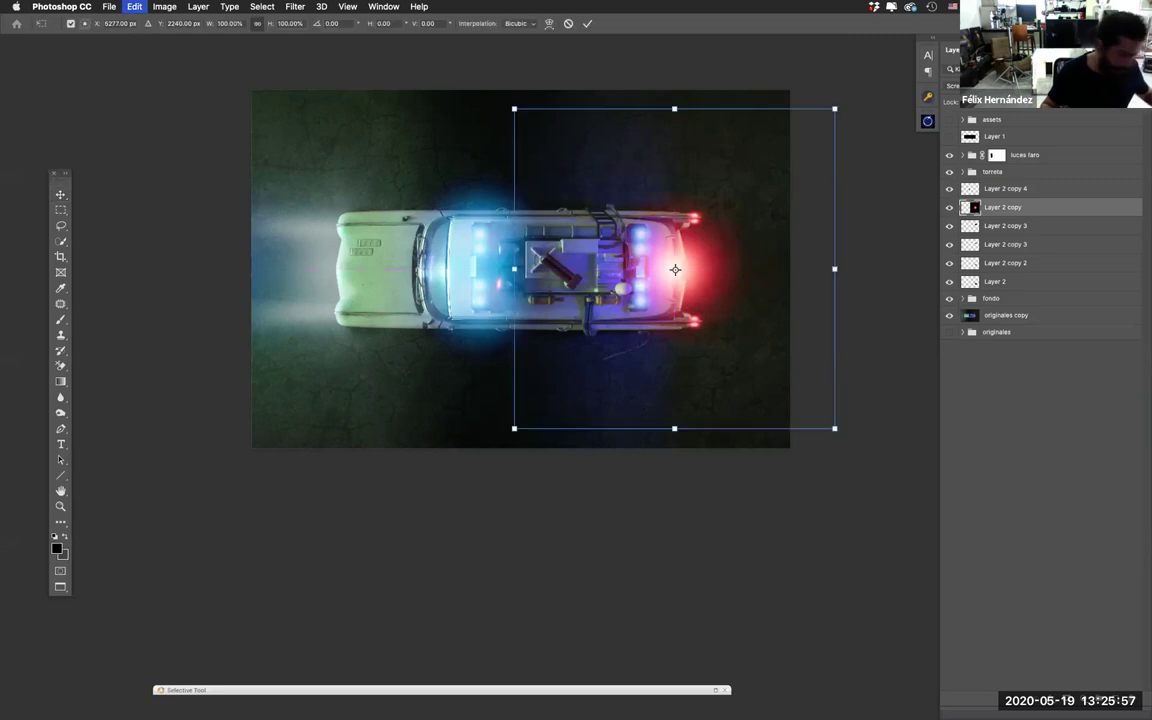
pyautogui.moveTo(835, 108); pyautogui.dragTo(859, 80)
pyautogui.press('Return')
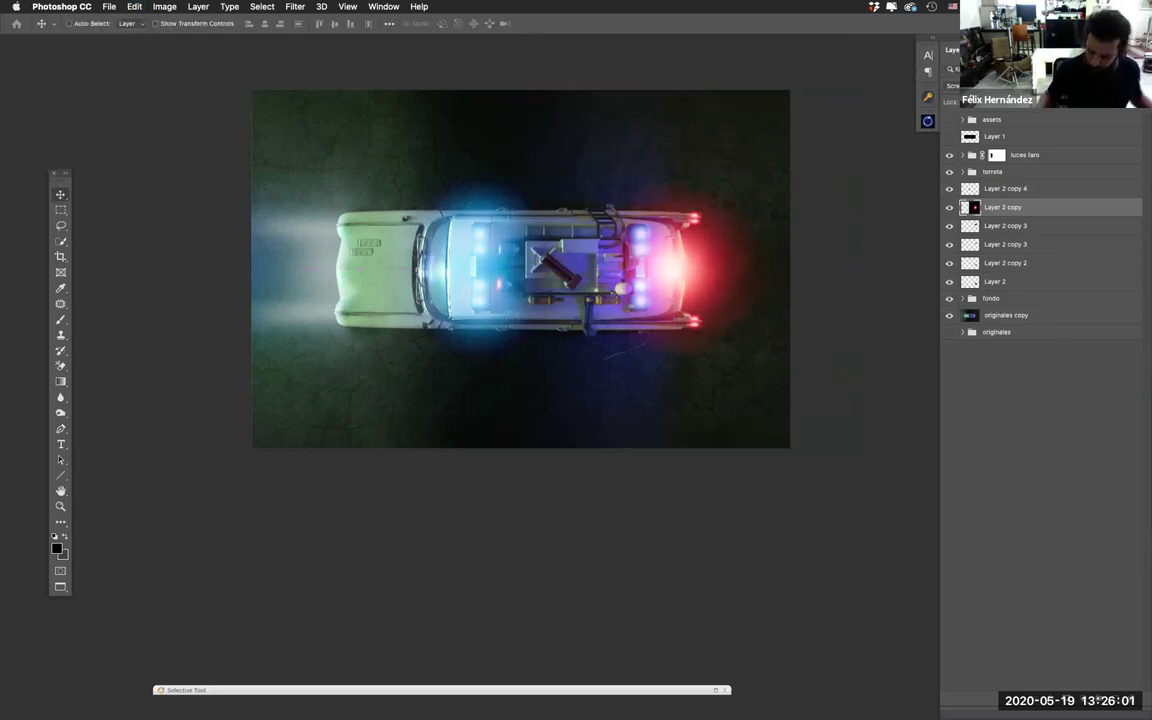
# Step: Mask the red Layer 2 copy glow with a gradient that hides it over the car body, and soften its intensity
pyautogui.press('super+alt+m')
pyautogui.press('g')
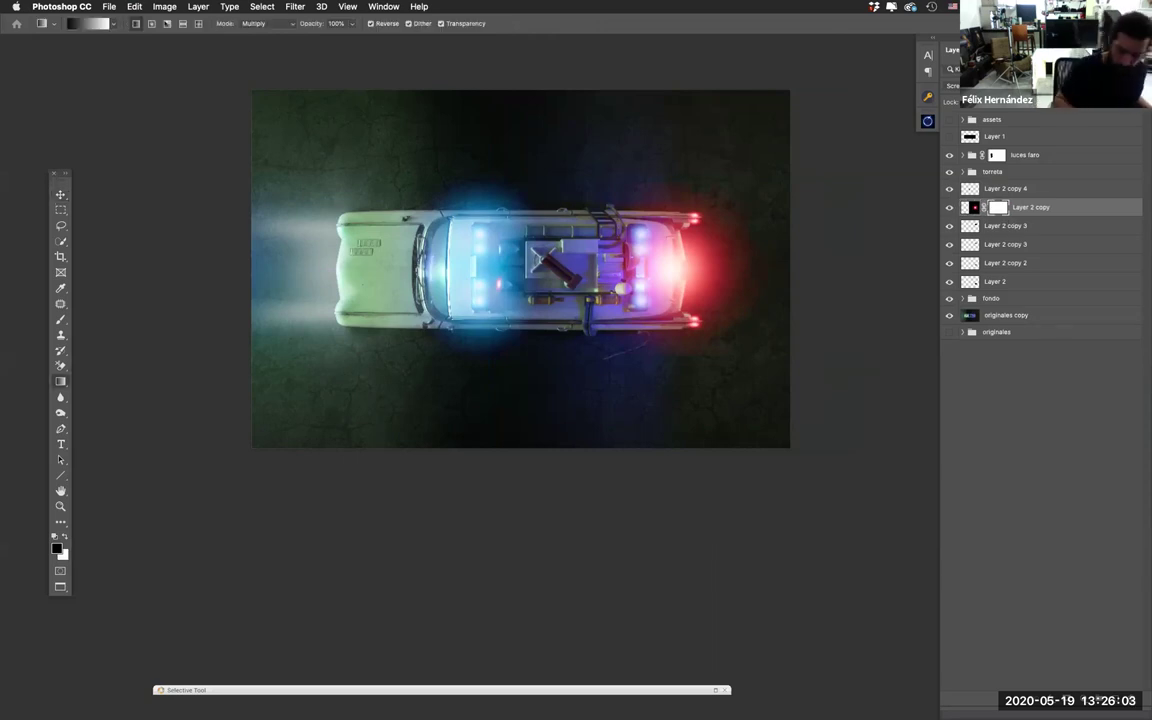
pyautogui.moveTo(700, 265); pyautogui.dragTo(620, 265)
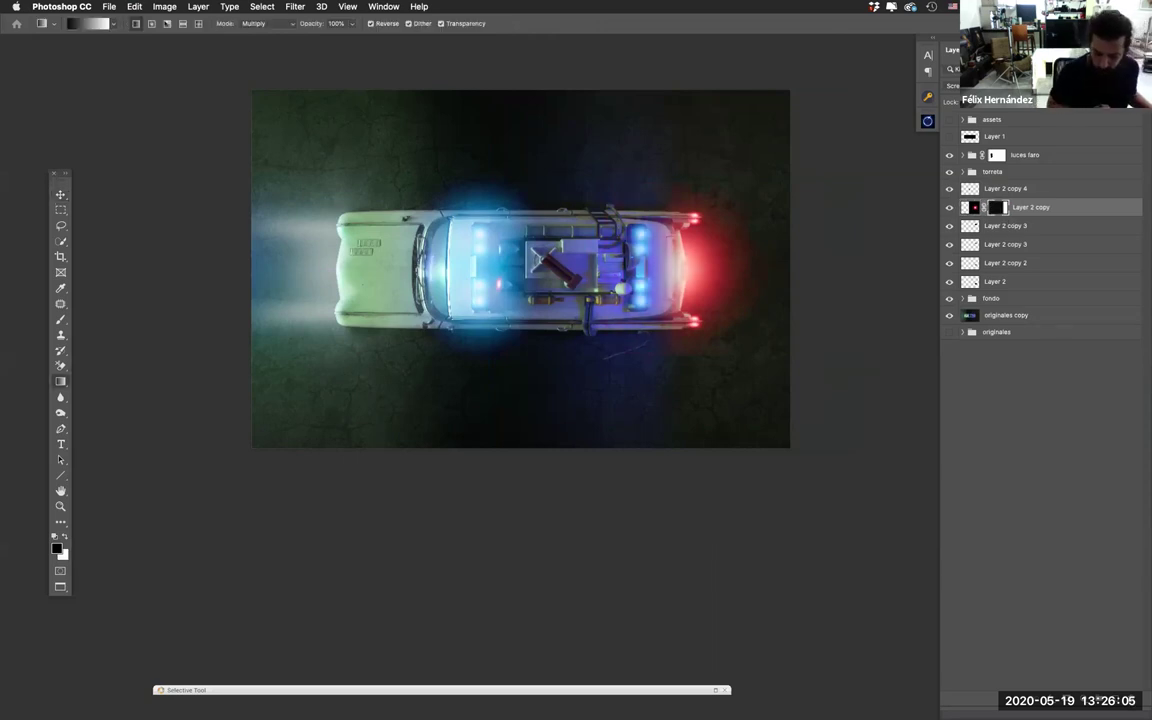
pyautogui.hotkey('alt', 'BackSpace')
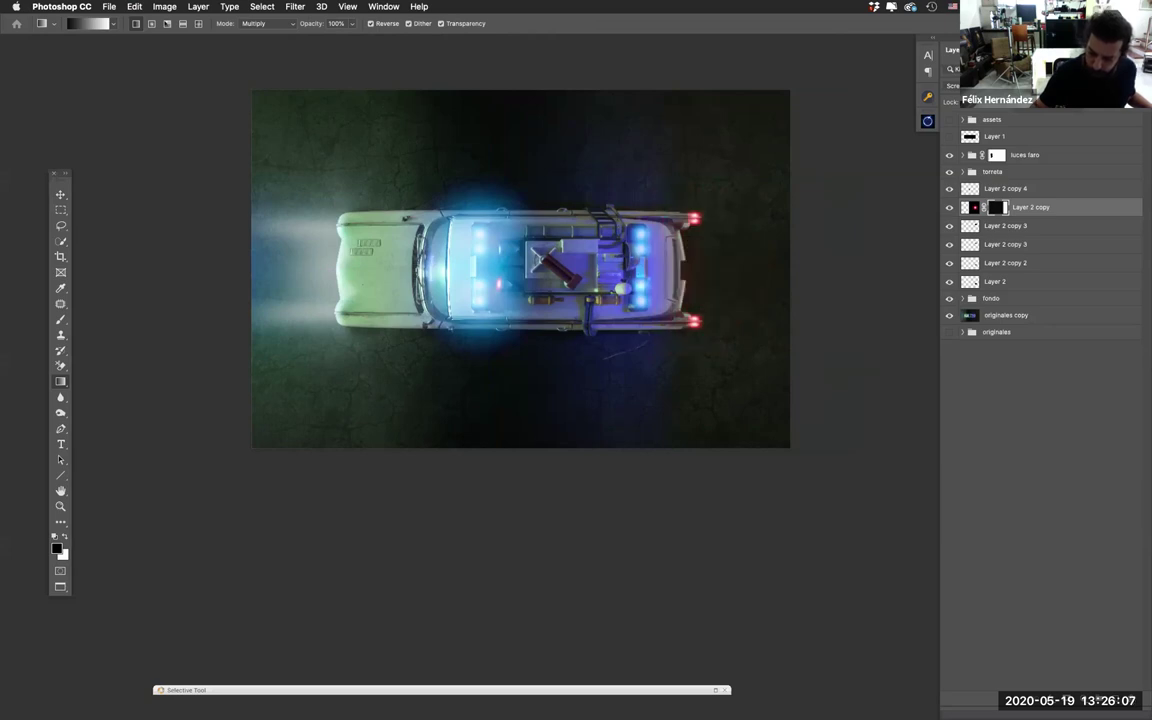
pyautogui.moveTo(700, 265); pyautogui.dragTo(625, 265)
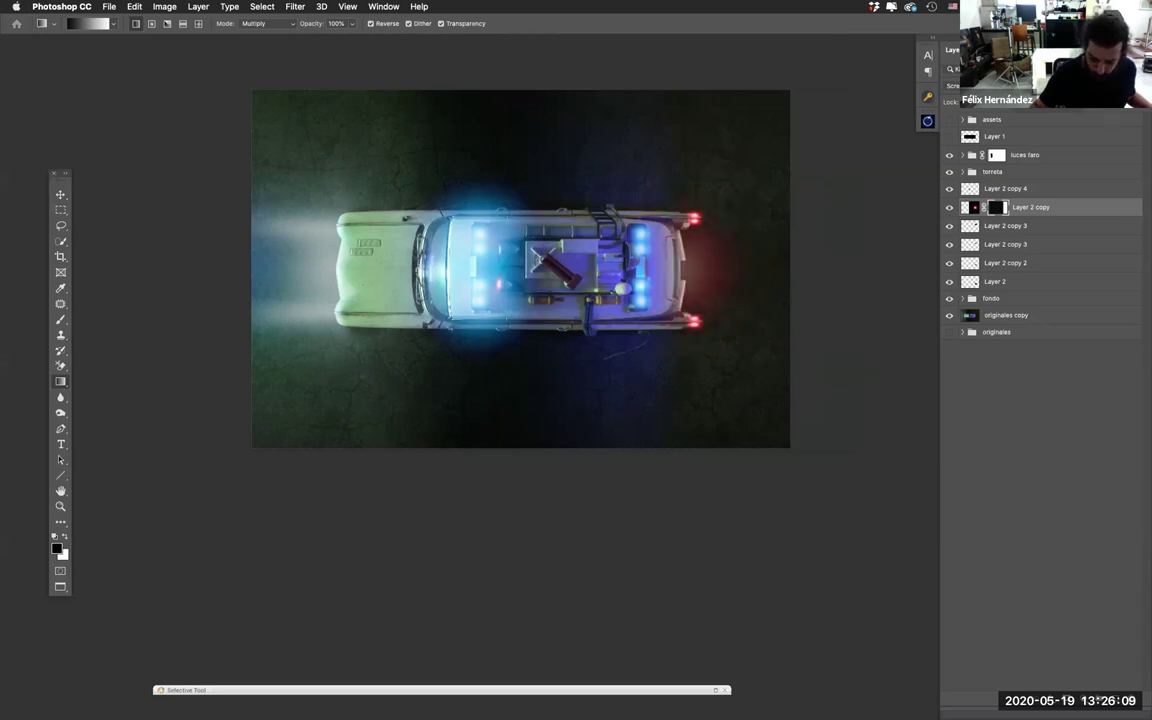
pyautogui.press('v')
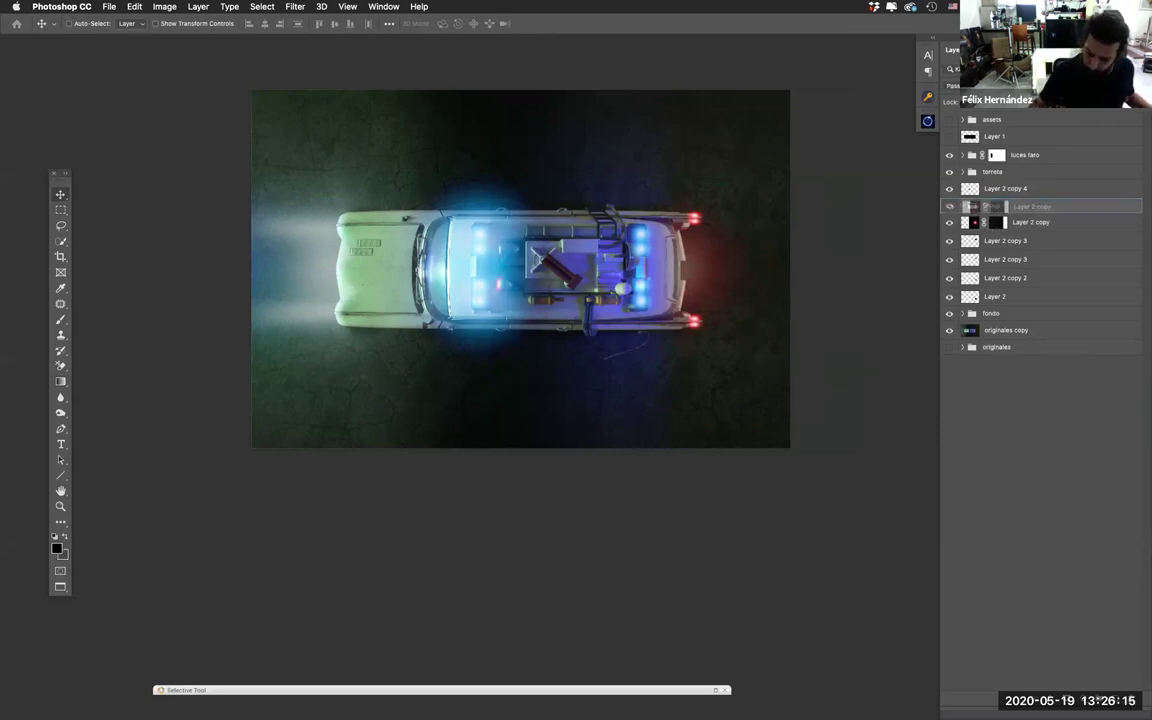
# Step: Put the masked red Layer 2 copy glow in its own group named luz trasera
pyautogui.press('super+g')
pyautogui.doubleClick(993, 205)
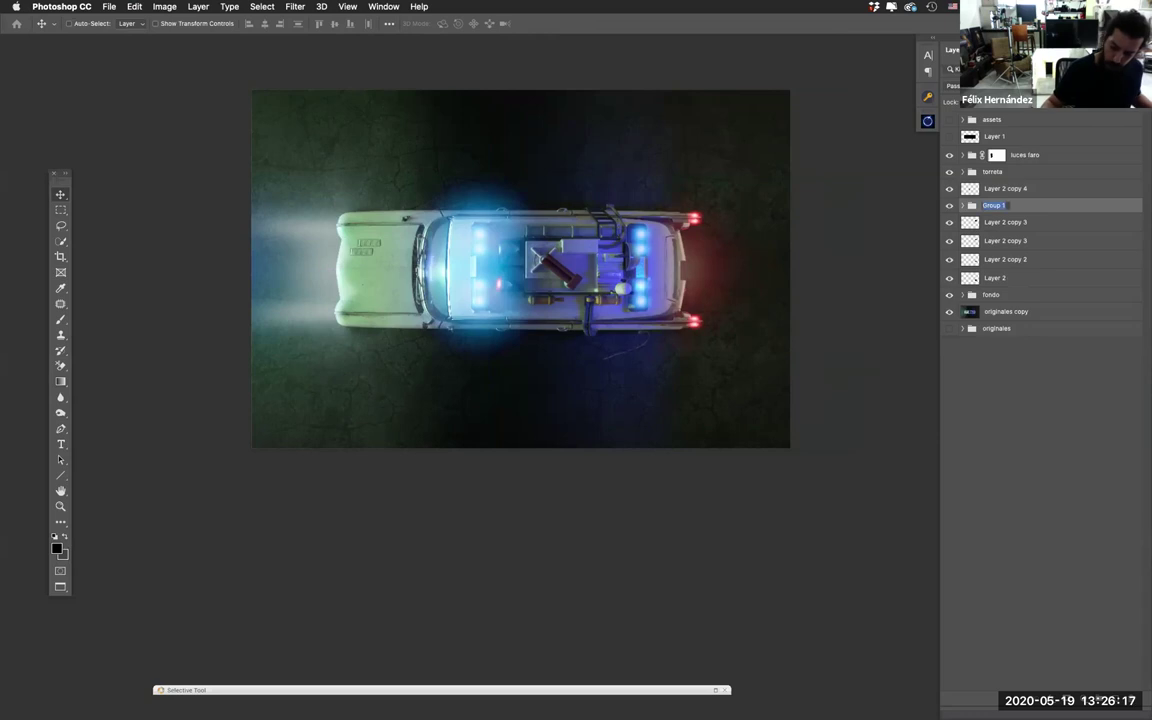
pyautogui.press('BackSpace')
pyautogui.write('luz trasera')
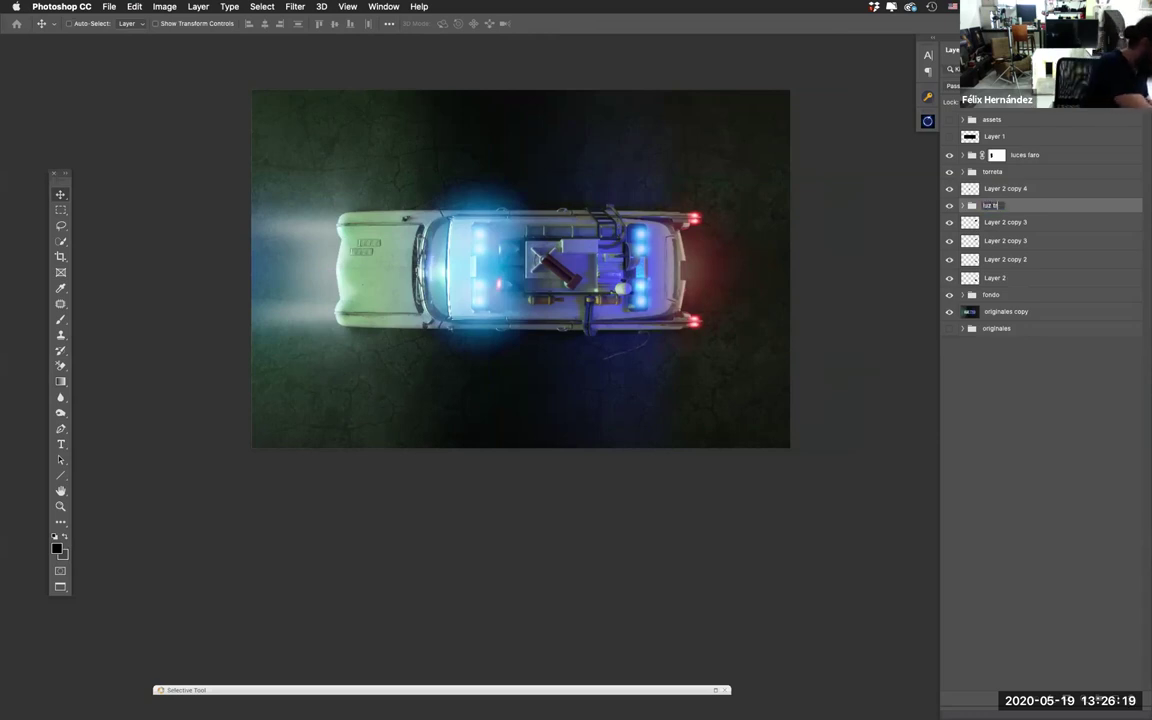
pyautogui.click(990, 422)
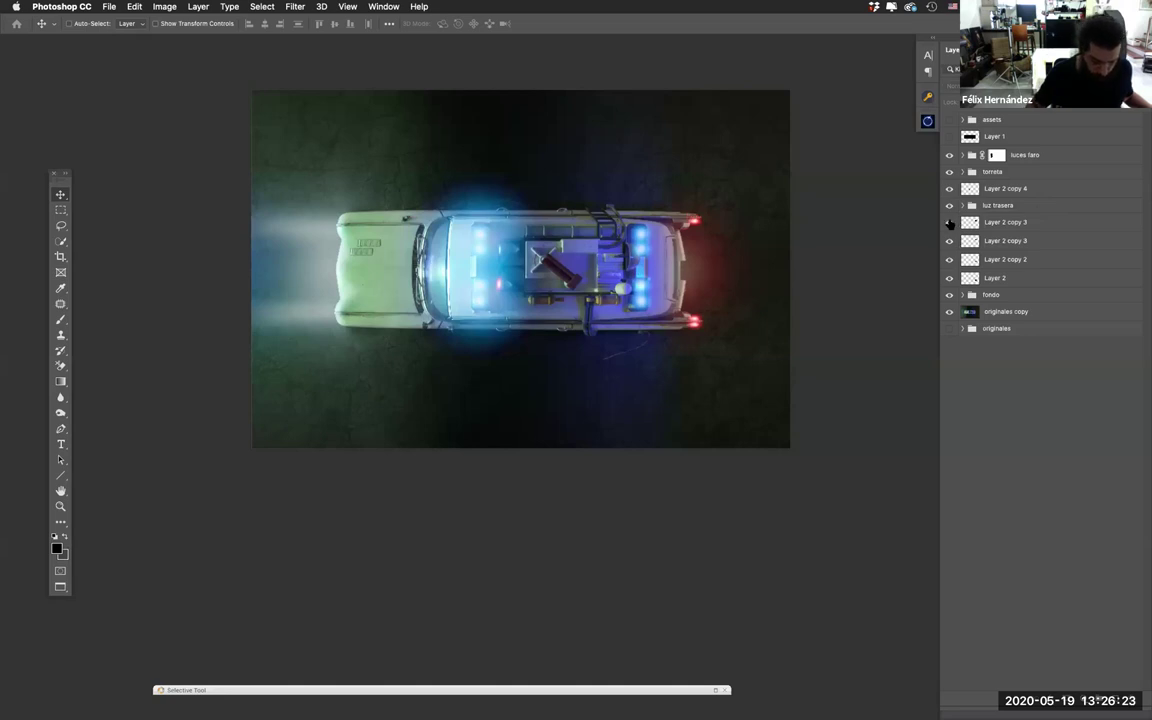
# Step: Group the taillight glow layers from Layer 2 copy 3 down to Layer 2 and name the group Luz tarsera
pyautogui.click(1020, 224)
pyautogui.keyDown('shift'); pyautogui.click(1007, 277); pyautogui.keyUp('shift')
pyautogui.press('super+g')
pyautogui.doubleClick(993, 220)
pyautogui.write('Luz')
pyautogui.write(' tarsera')
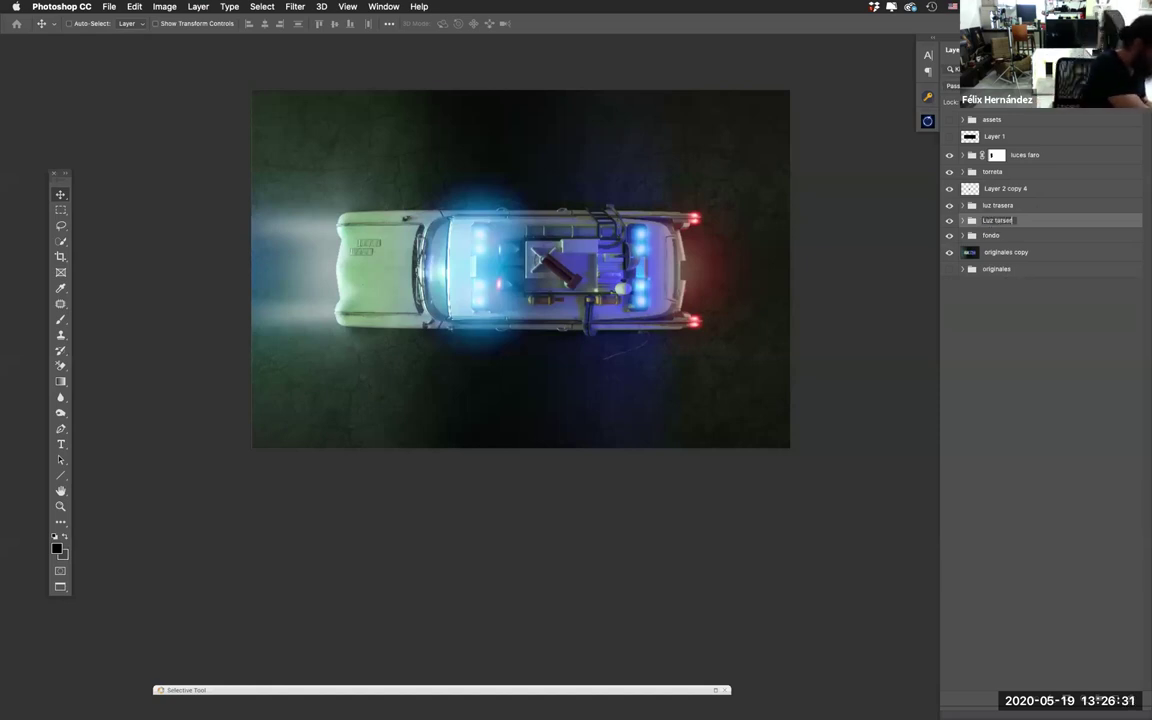
pyautogui.click(987, 342)
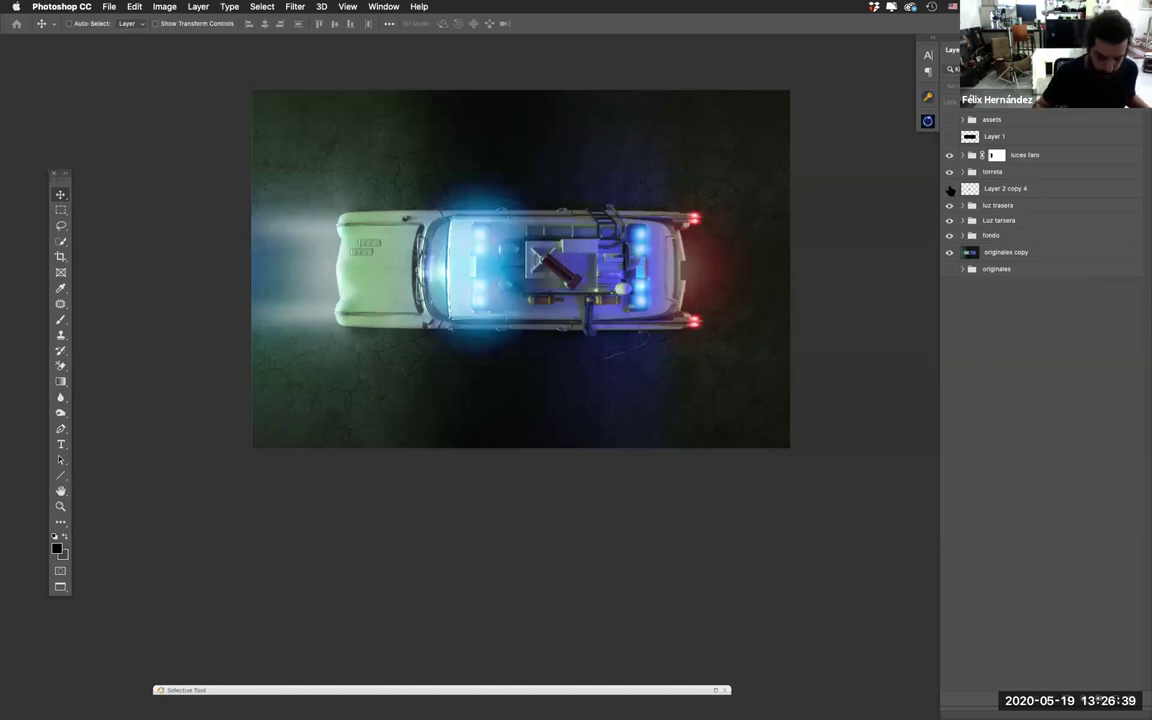
# Step: Put Layer 2 copy 4 in its own collapsed group named torreta pquã and save the document
pyautogui.click(1012, 189)
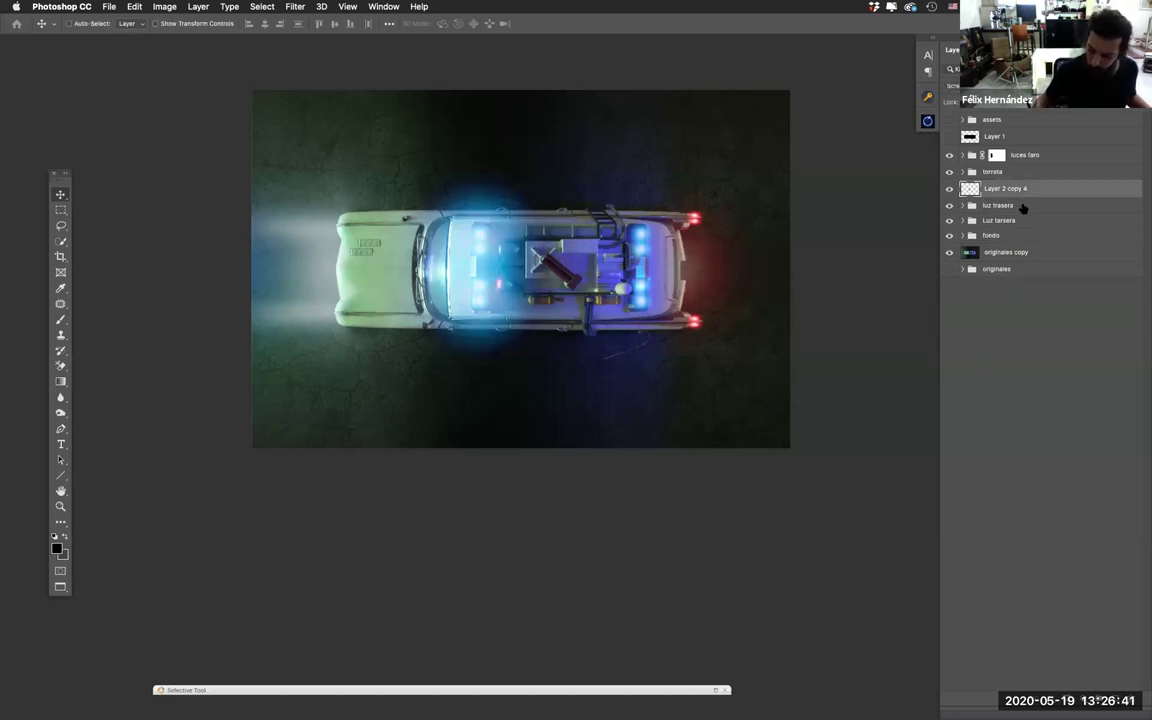
pyautogui.press('super+g')
pyautogui.click(970, 188)
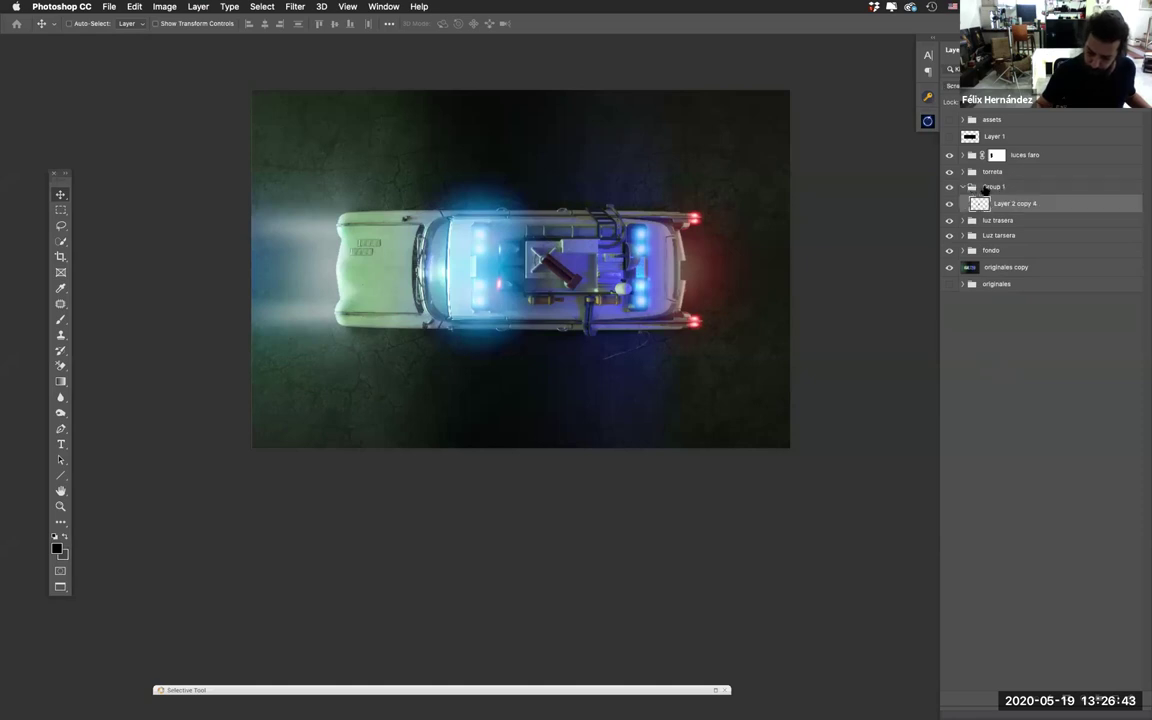
pyautogui.click(963, 187)
pyautogui.doubleClick(992, 187)
pyautogui.press('BackSpace')
pyautogui.write('torret')
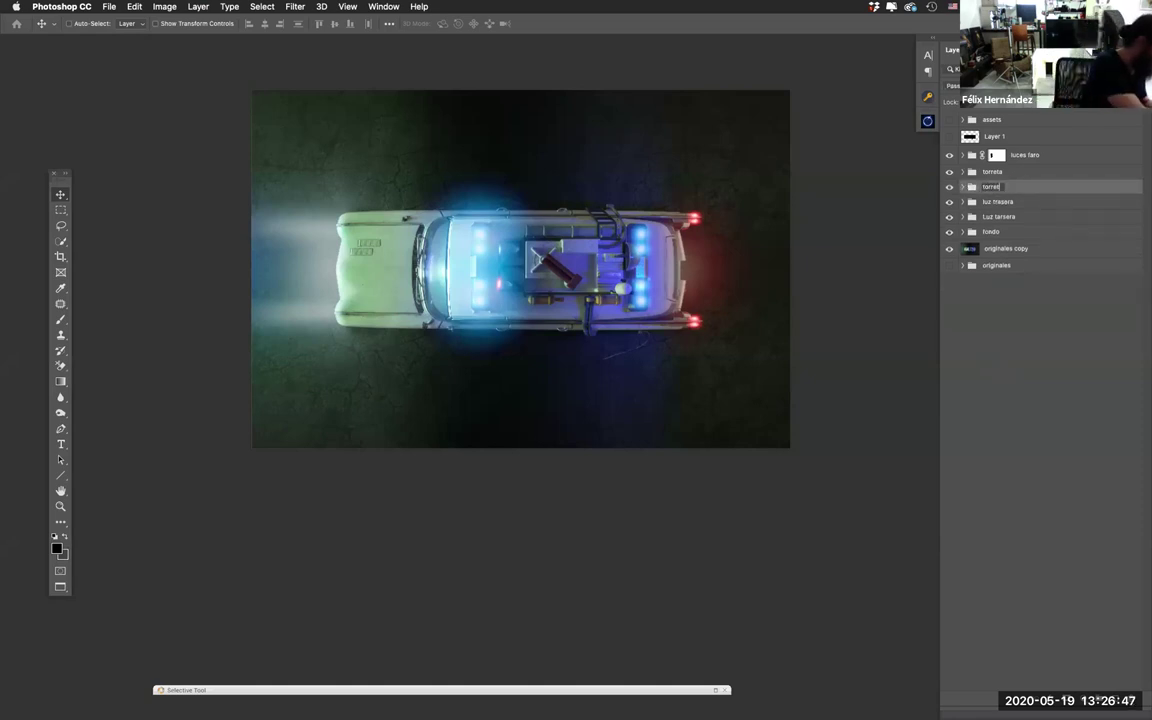
pyautogui.write('a peque')
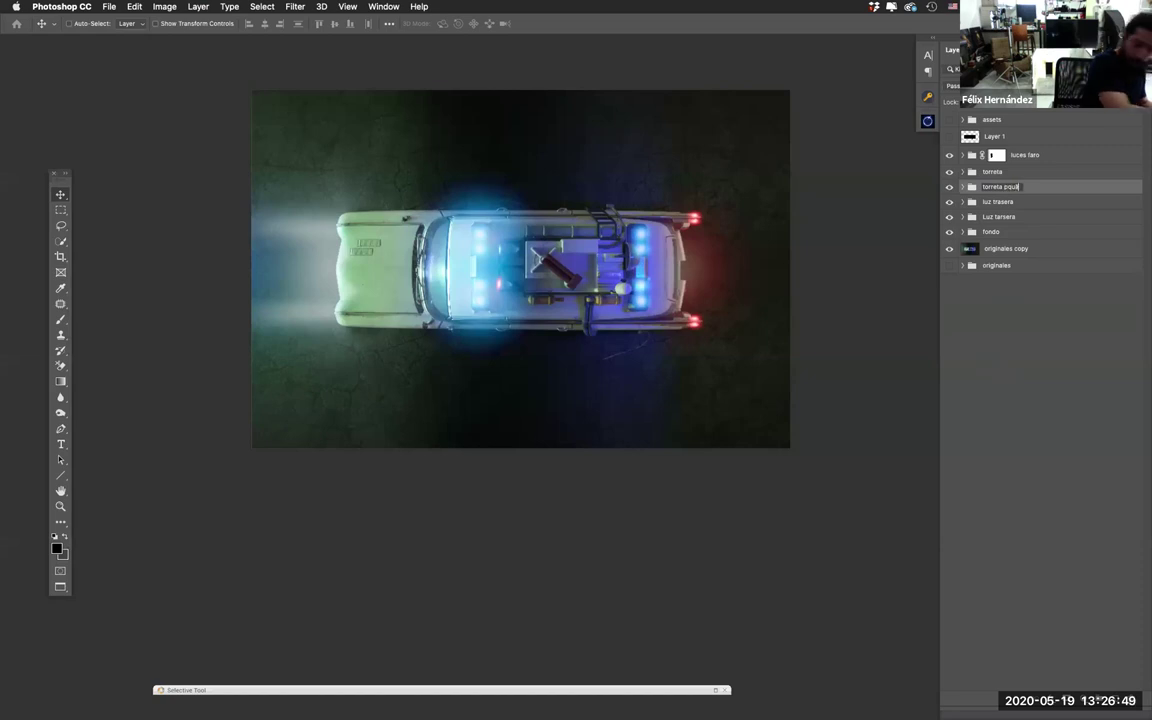
pyautogui.click(977, 379)
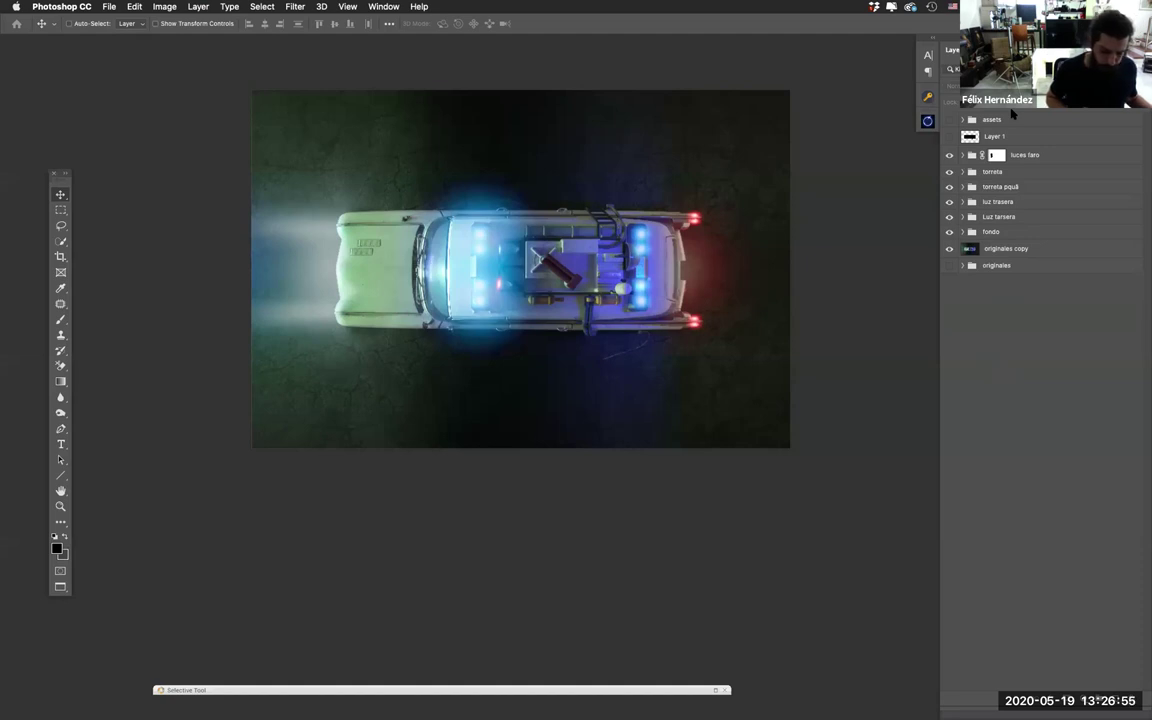
pyautogui.press('super+s')
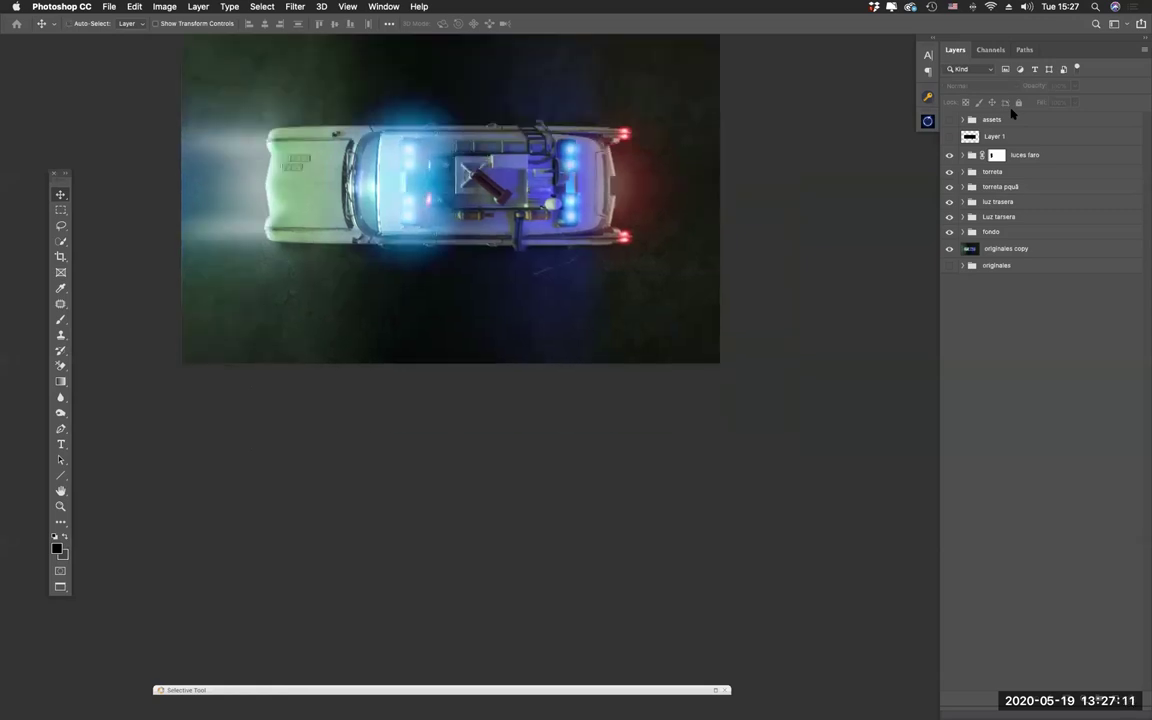
# Step: Select the originales copy layer and toggle its visibility to check that it contains the stray wire beside the car
pyautogui.moveTo(627, 290); pyautogui.dragTo(725, 404)
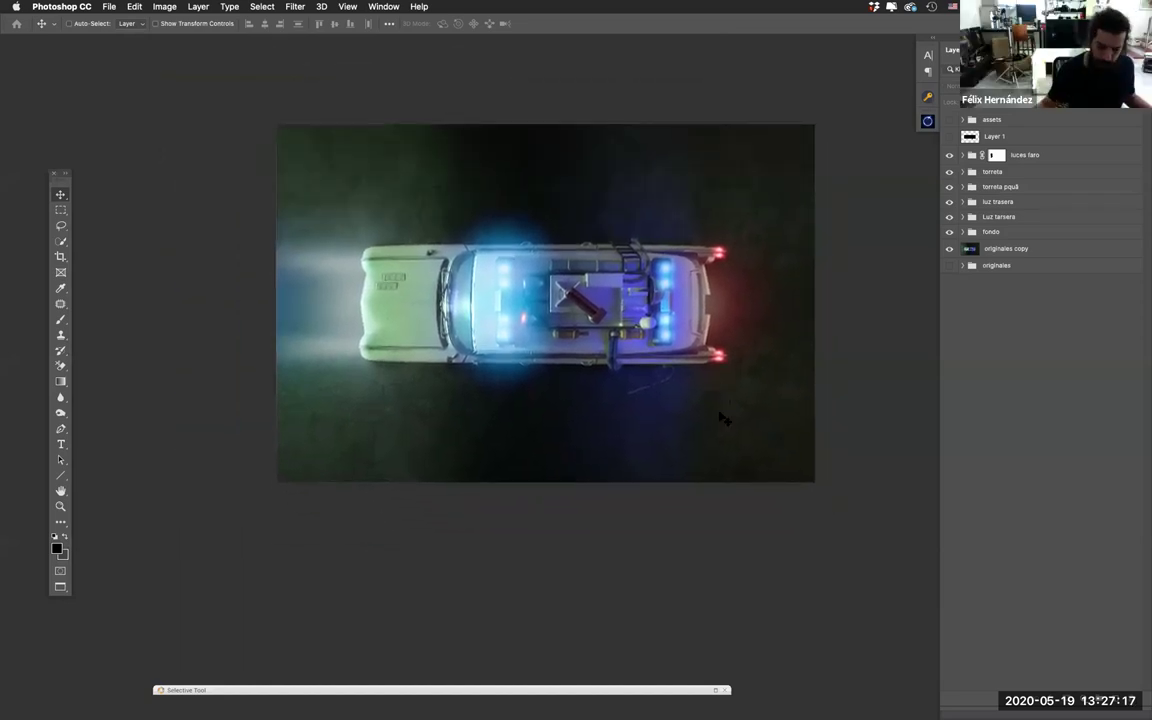
pyautogui.scroll(5, 723, 418)
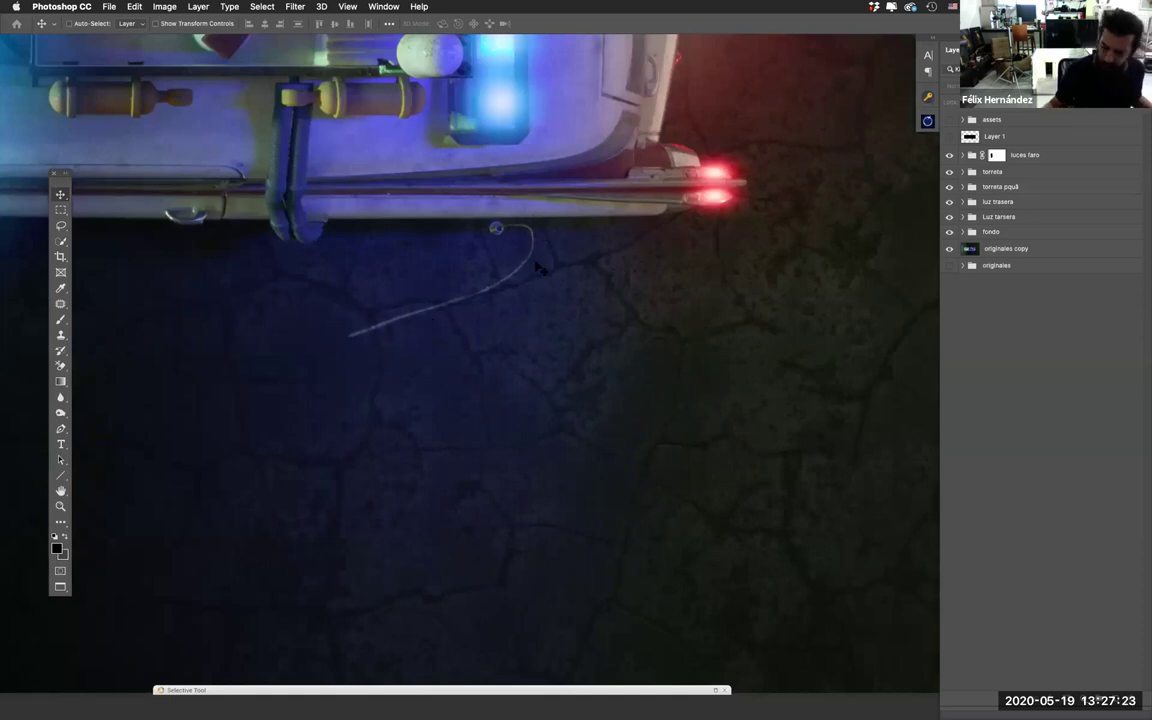
pyautogui.scroll(-8, 535, 268)
pyautogui.scroll(10, 538, 265)
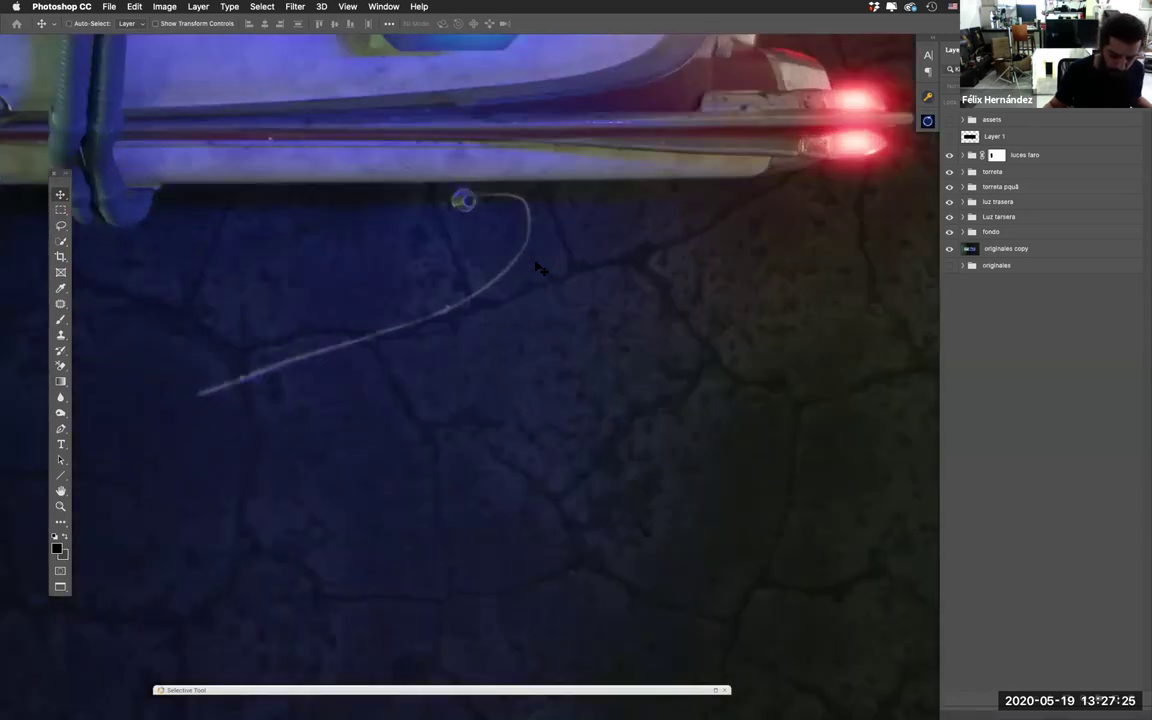
pyautogui.scroll(-2, 538, 268)
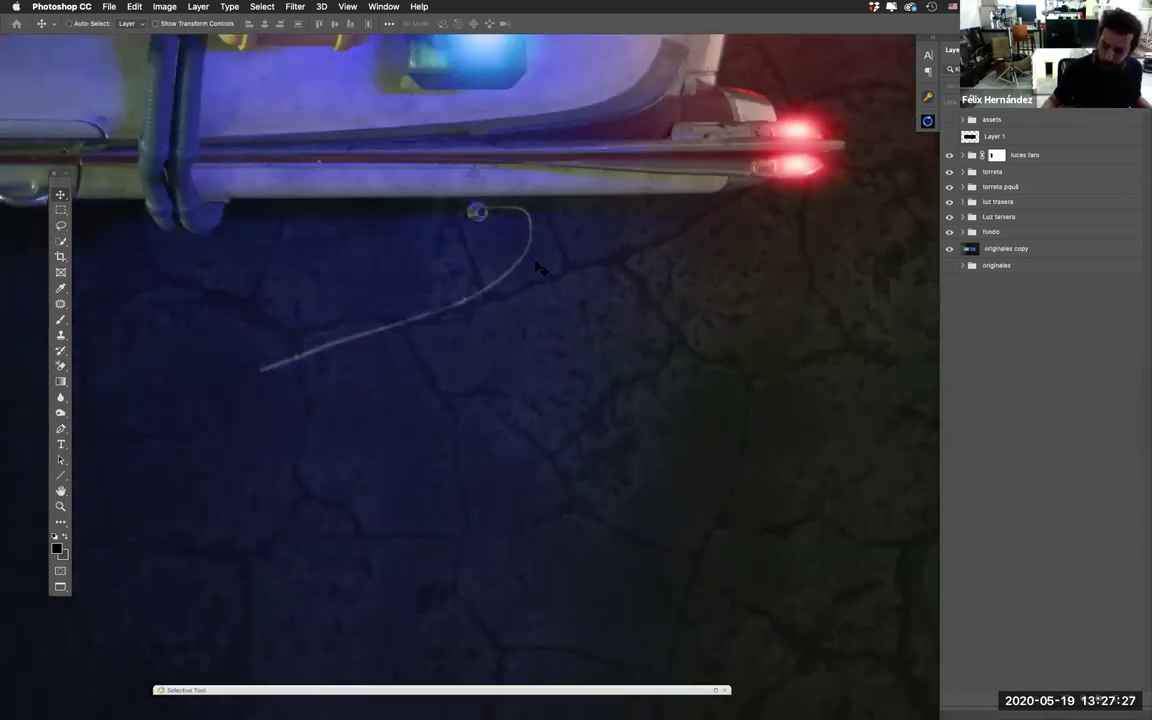
pyautogui.scroll(1, 553, 395)
pyautogui.hscroll(-3, 553, 395)
pyautogui.click(985, 249)
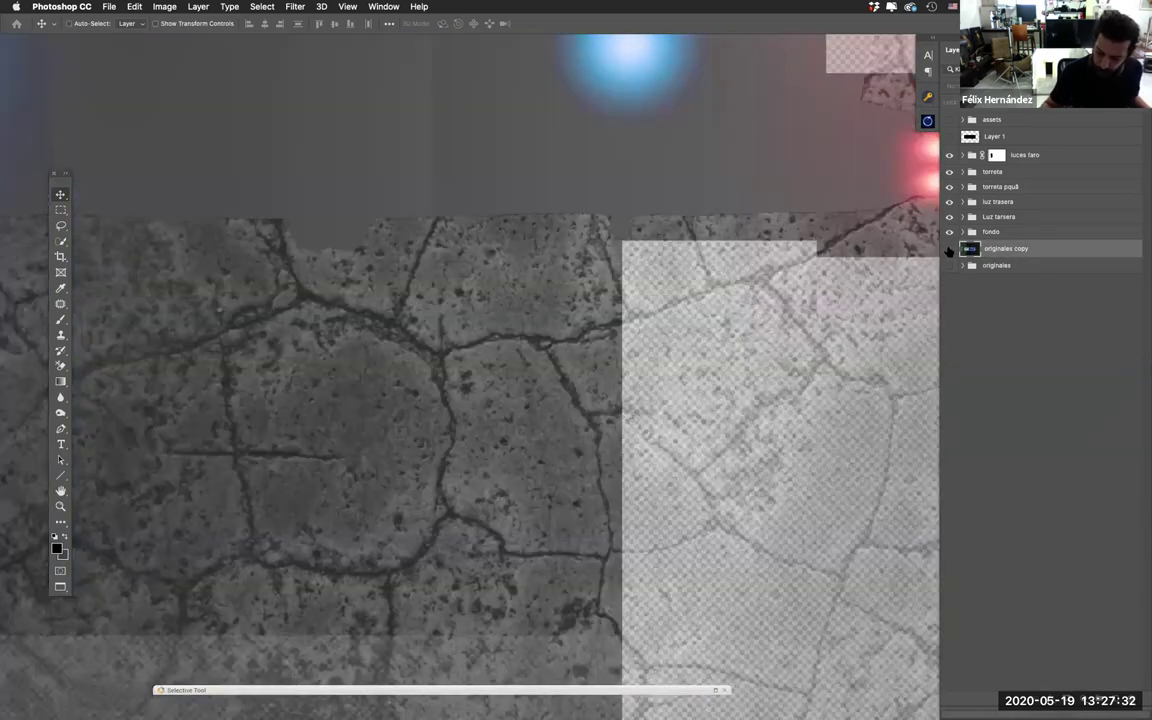
pyautogui.keyDown('alt'); pyautogui.click(949, 249); pyautogui.keyUp('alt')
pyautogui.keyDown('alt'); pyautogui.click(949, 249); pyautogui.keyUp('alt')
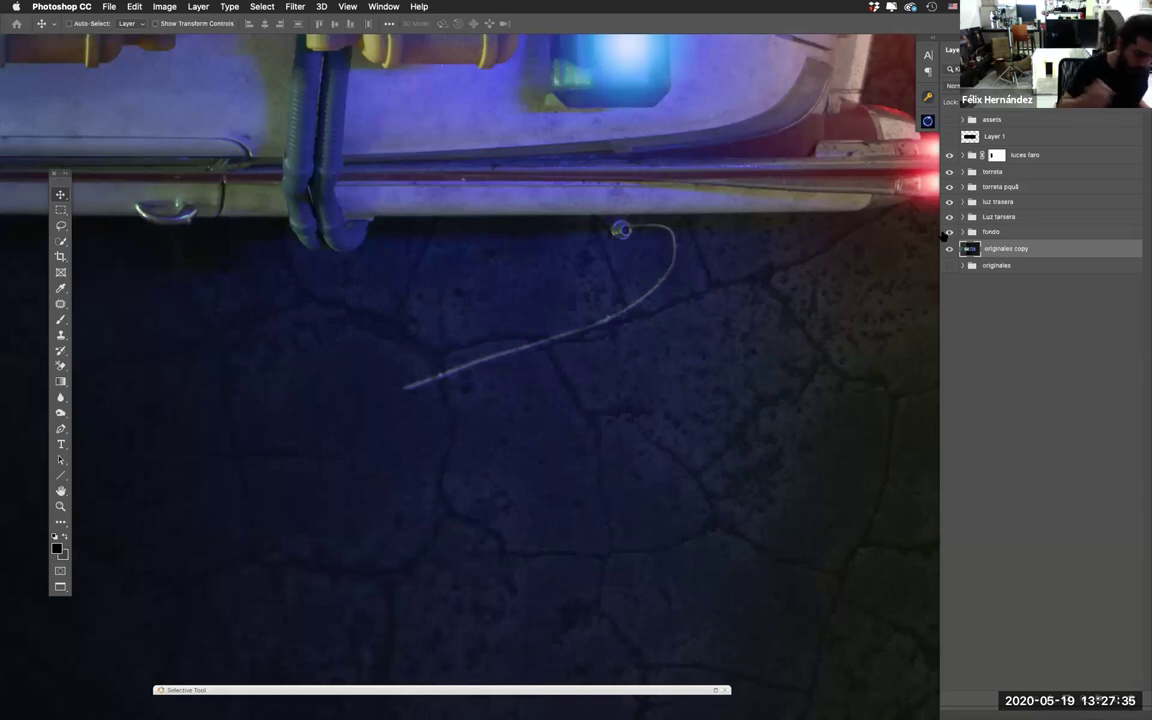
# Step: Remove the stray curved wire from the ground beside the car's rear with the Spot Healing Brush
pyautogui.click(60, 303)
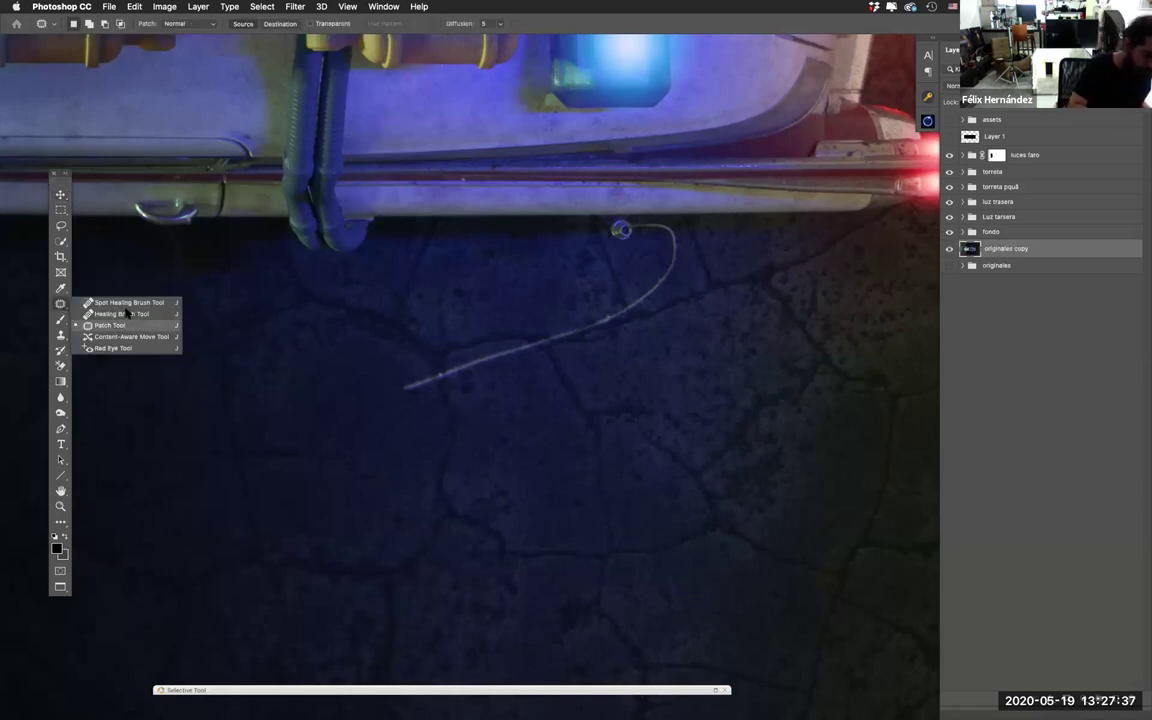
pyautogui.click(129, 302)
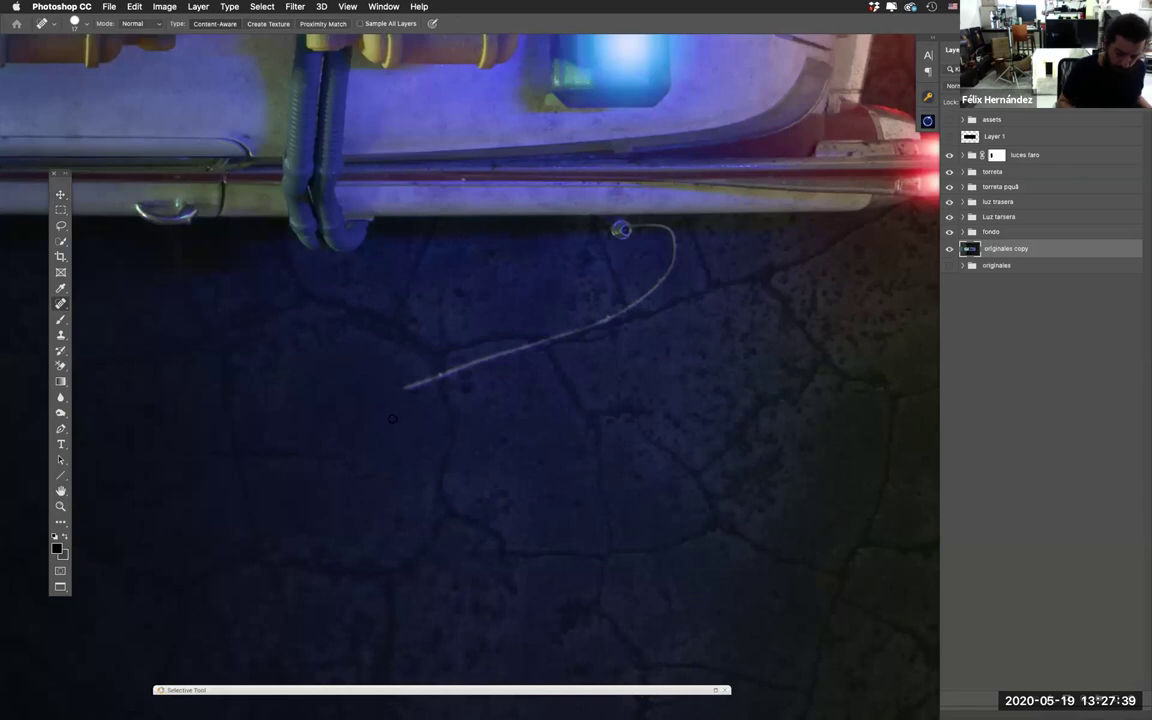
pyautogui.moveTo(412, 392)
pyautogui.mouseDown()
pyautogui.moveTo(633, 302)
pyautogui.moveTo(668, 267)
pyautogui.moveTo(644, 235)
pyautogui.mouseUp()
pyautogui.click(418, 384)
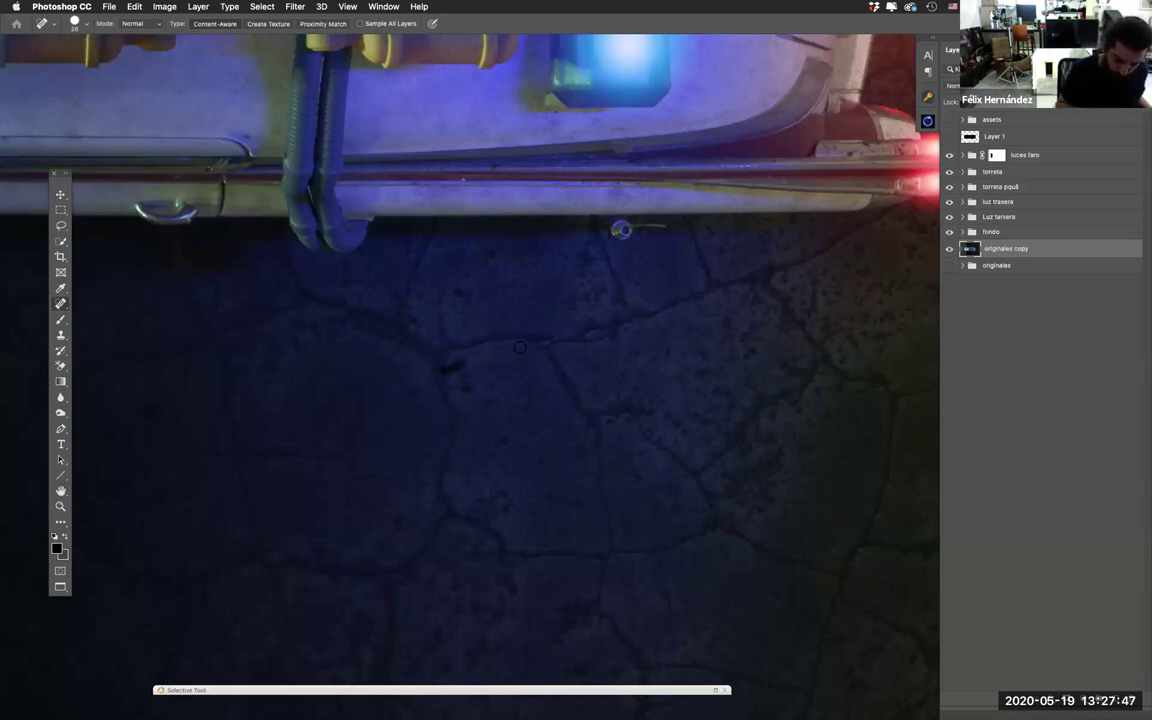
pyautogui.moveTo(622, 230); pyautogui.dragTo(678, 236)
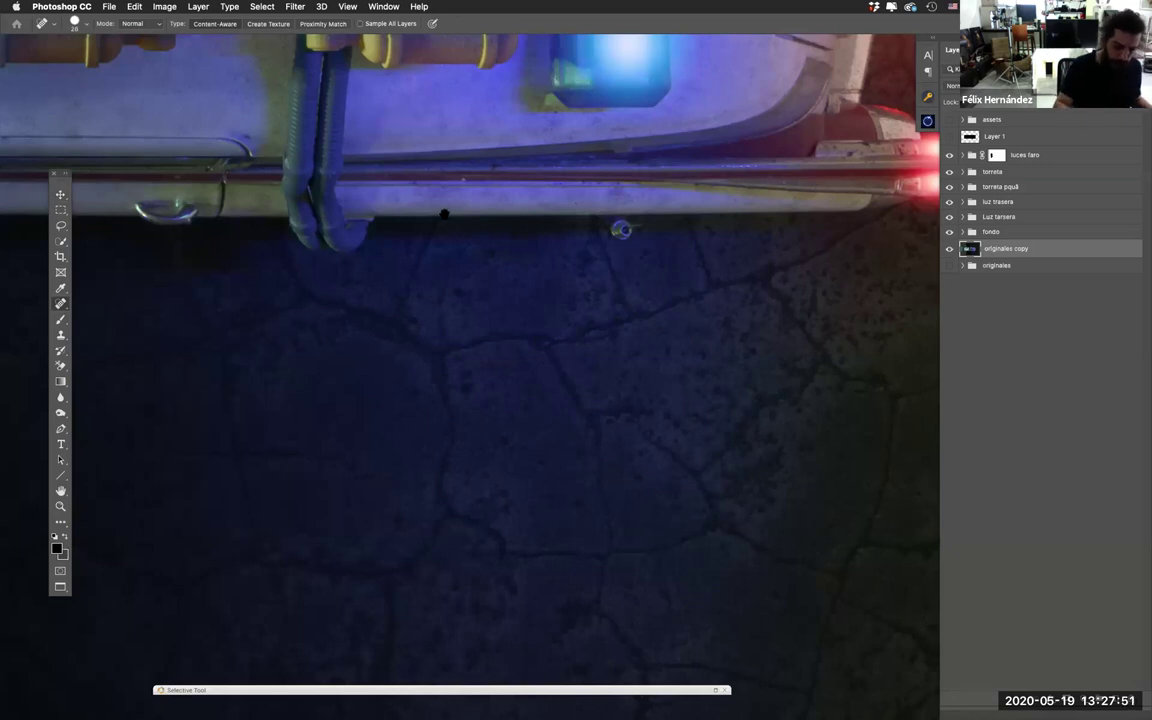
# Step: Clean up the small marks on the car's roof and the hair-like scratches on its hood with the Spot Healing Brush
pyautogui.scroll(10, 501, 370)
pyautogui.moveTo(535, 473)
pyautogui.mouseDown()
pyautogui.moveTo(764, 337)
pyautogui.moveTo(699, 370)
pyautogui.mouseUp()
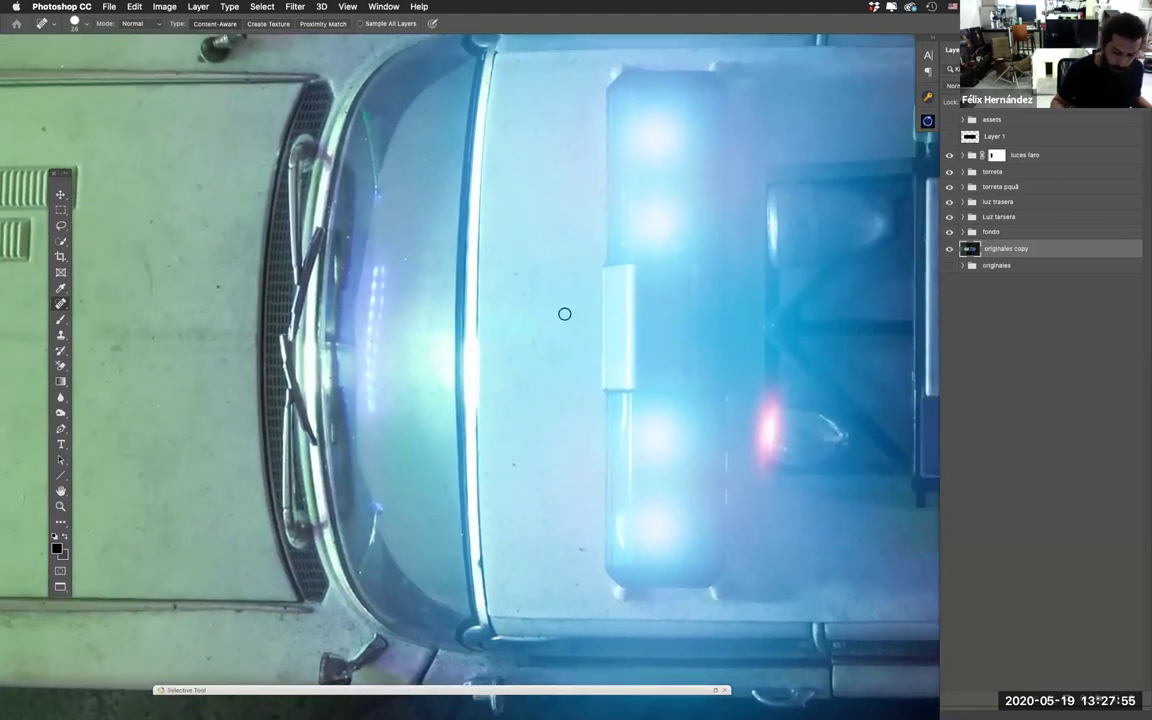
pyautogui.moveTo(548, 285)
pyautogui.mouseDown()
pyautogui.moveTo(531, 282)
pyautogui.moveTo(560, 257)
pyautogui.mouseUp()
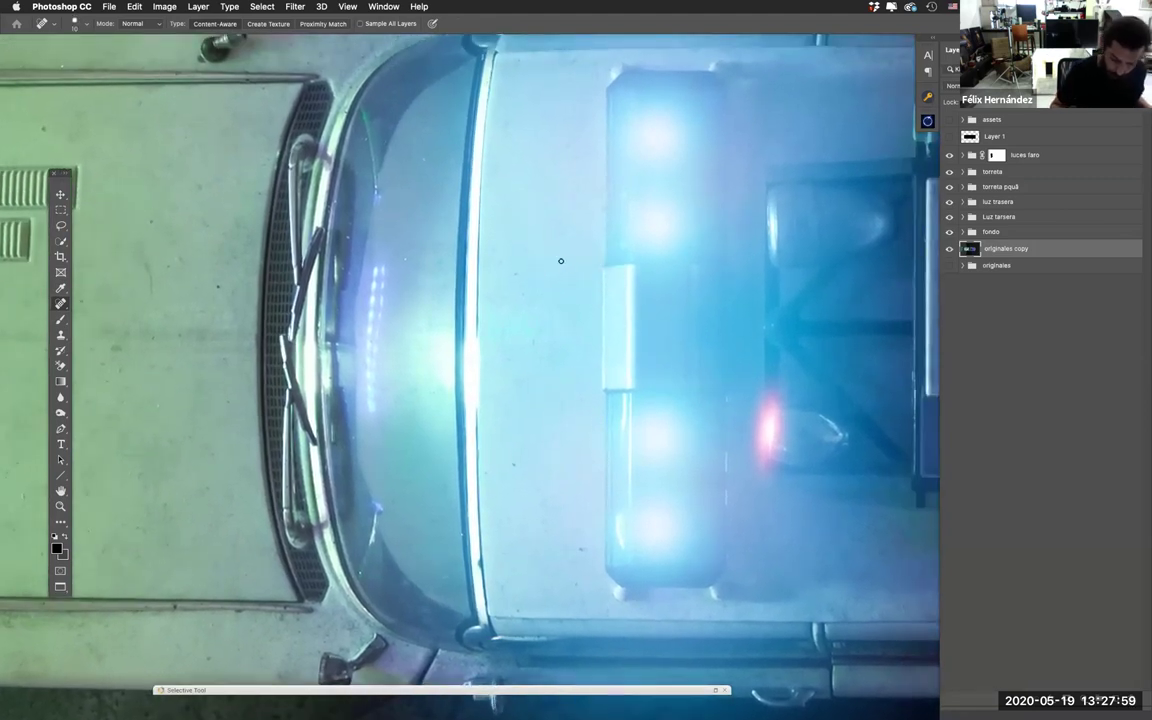
pyautogui.moveTo(419, 427); pyautogui.dragTo(690, 425)
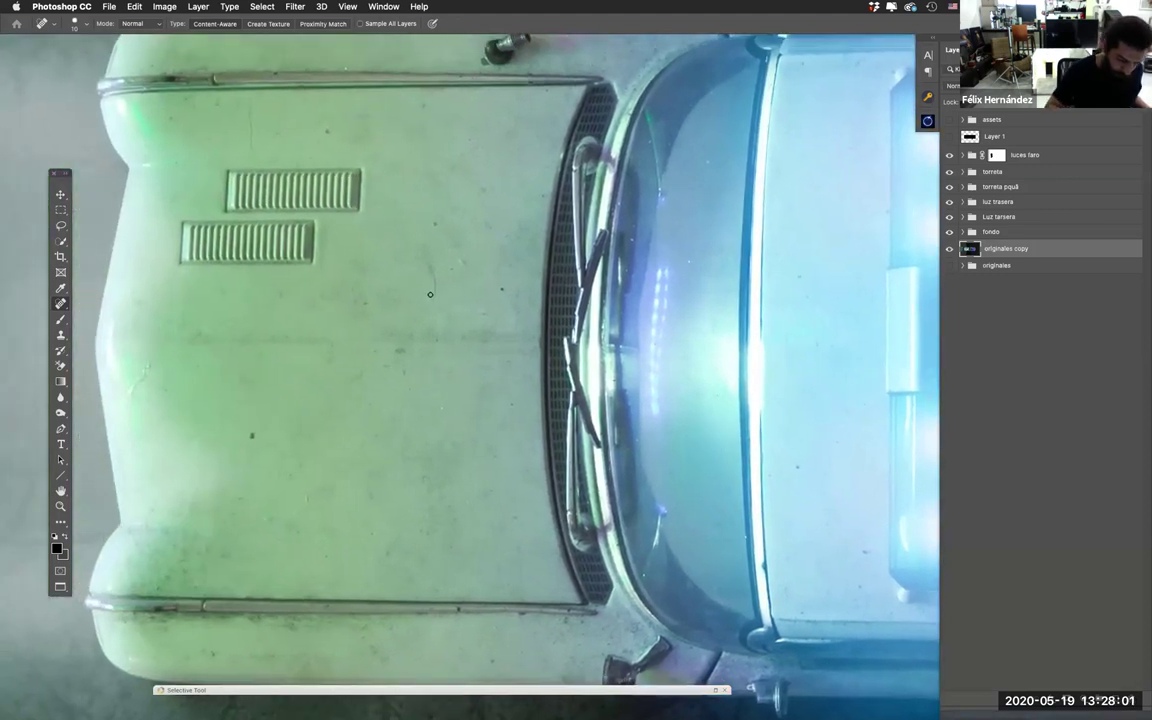
pyautogui.moveTo(430, 270); pyautogui.dragTo(424, 234)
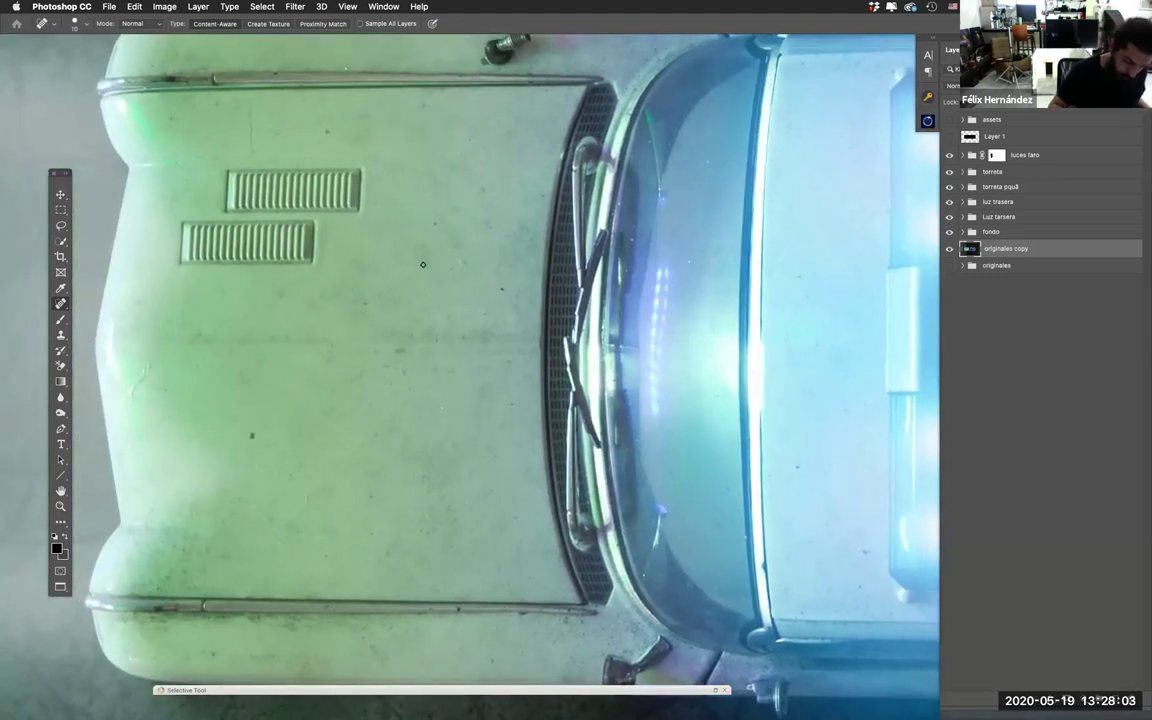
pyautogui.moveTo(139, 383)
pyautogui.mouseDown()
pyautogui.moveTo(139, 397)
pyautogui.moveTo(150, 358)
pyautogui.mouseUp()
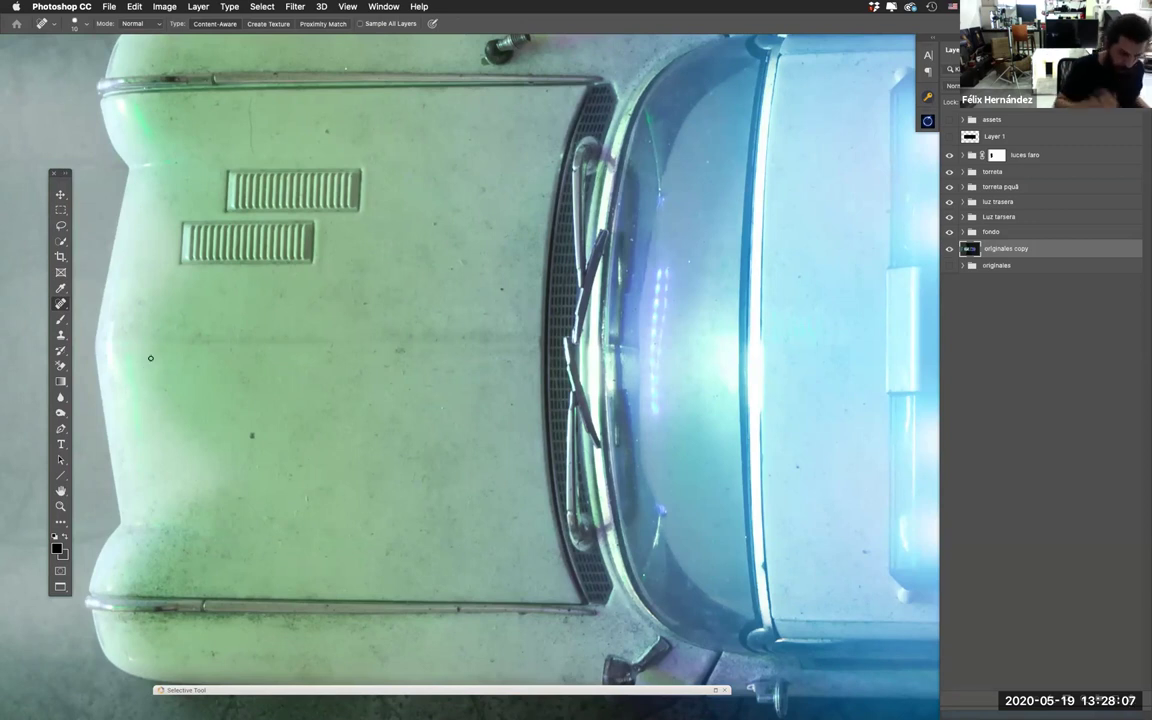
pyautogui.moveTo(251, 149); pyautogui.dragTo(250, 106)
# Step: Select the luces faro group and draw a rectangular selection about 2400 by 358 px from the image's left edge, near its upper corner
pyautogui.scroll(-5, 250, 106)
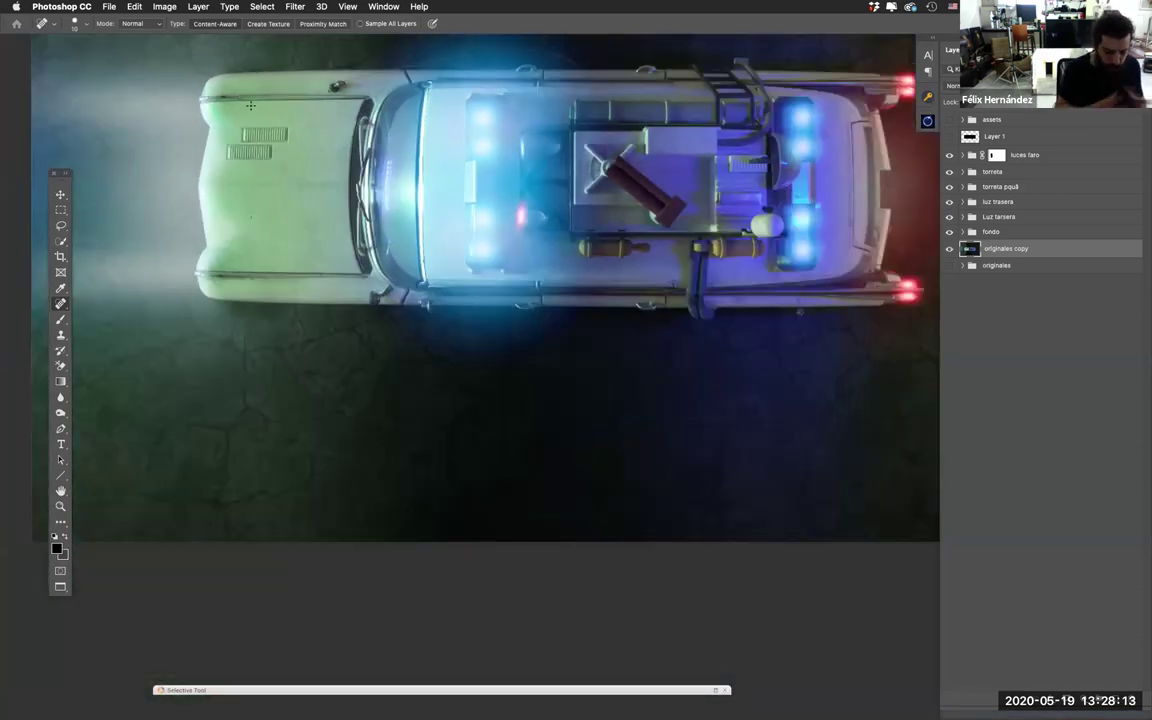
pyautogui.scroll(-2, 250, 106)
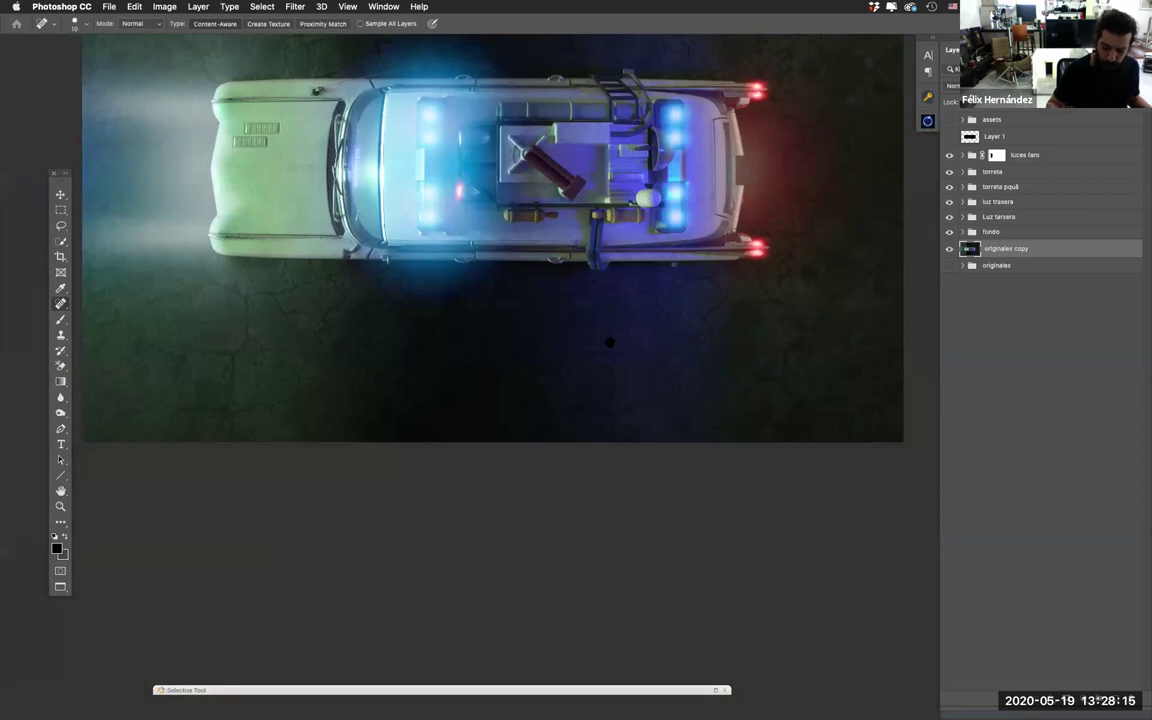
pyautogui.moveTo(609, 337); pyautogui.dragTo(650, 478)
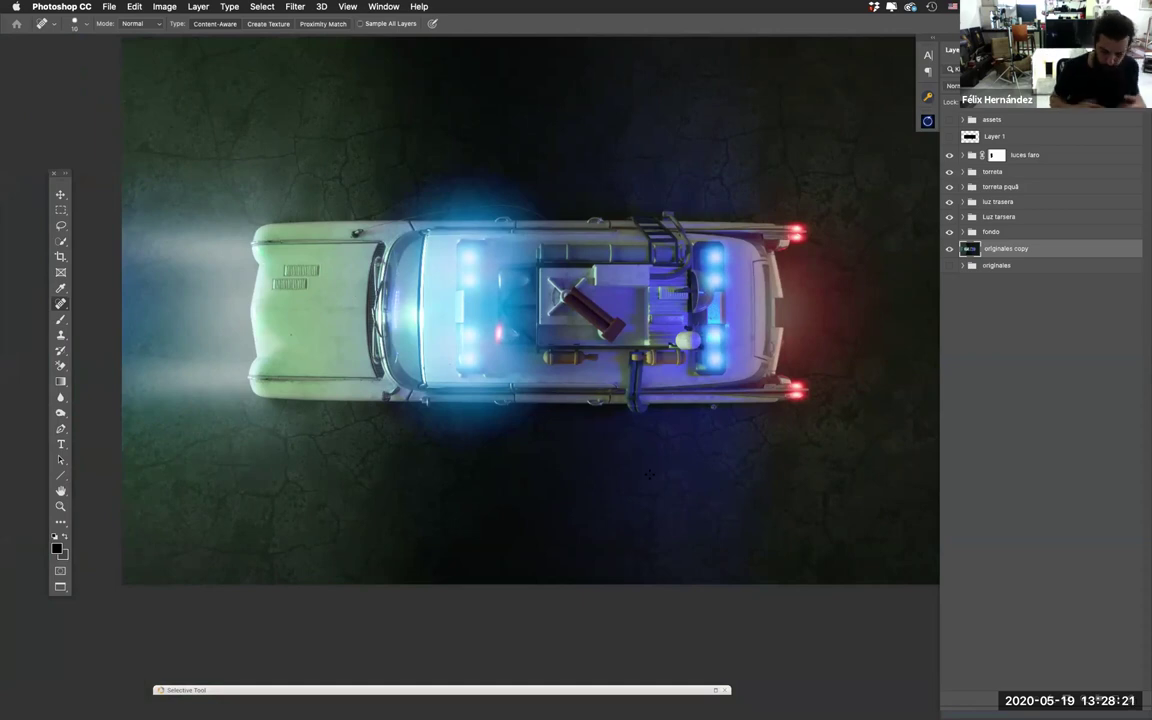
pyautogui.scroll(-3, 649, 474)
pyautogui.scroll(2, 649, 474)
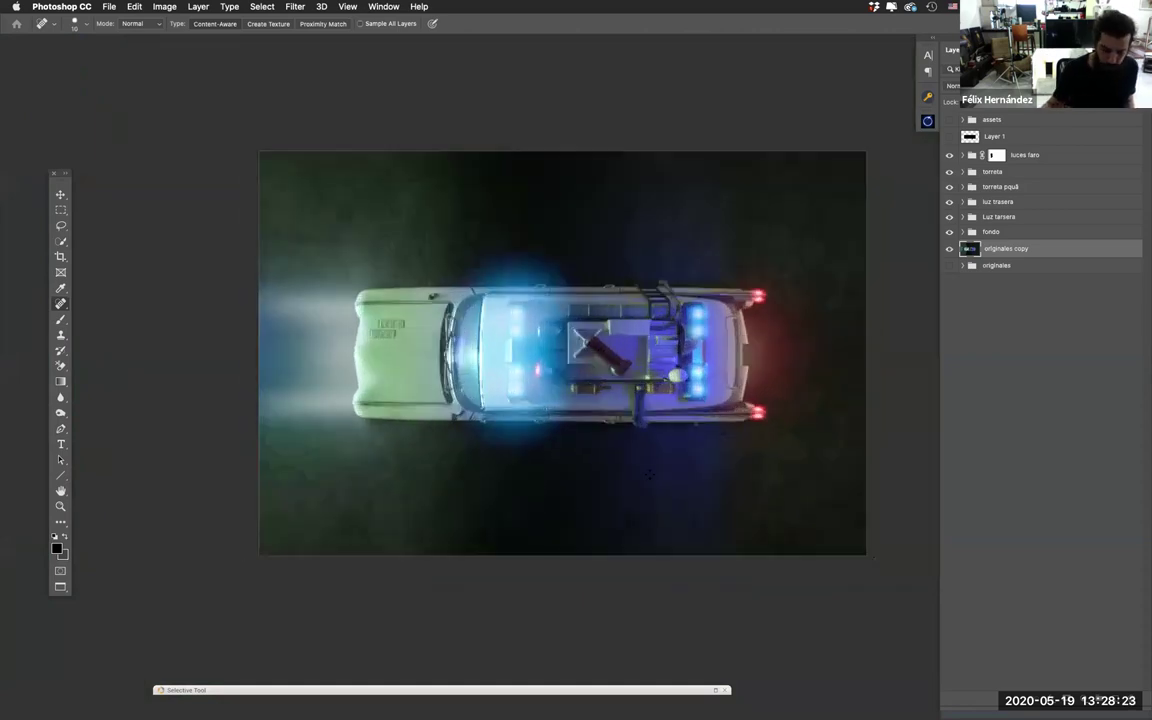
pyautogui.click(60, 194)
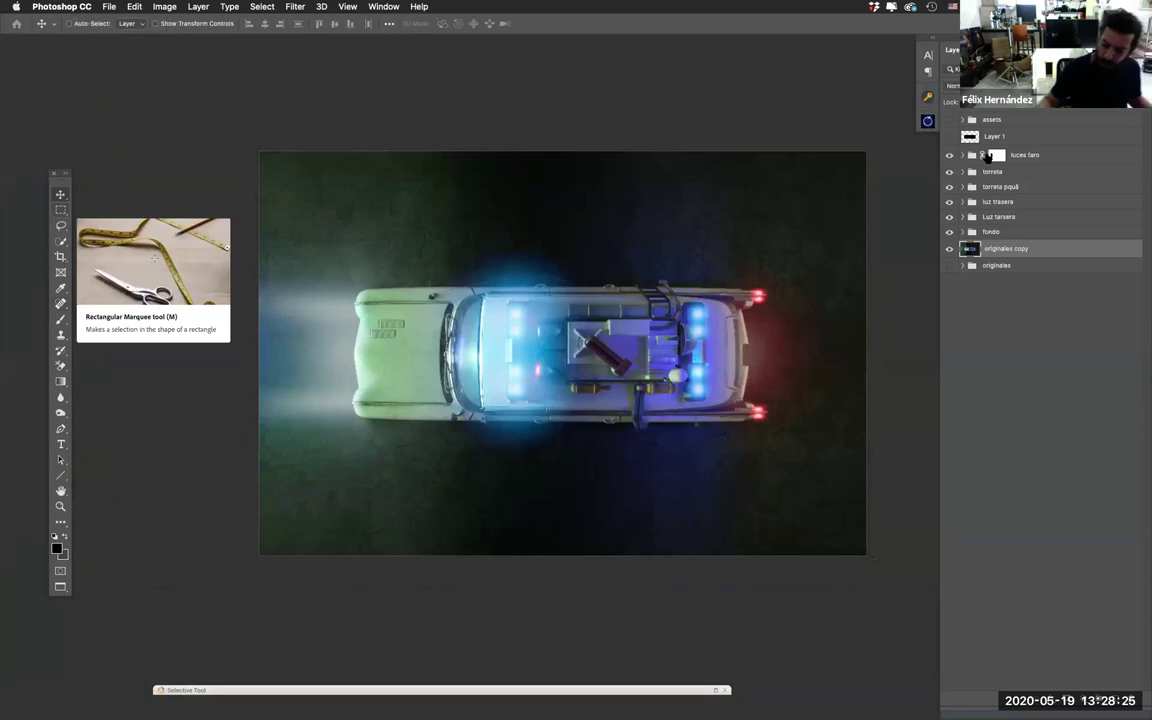
pyautogui.click(1025, 156)
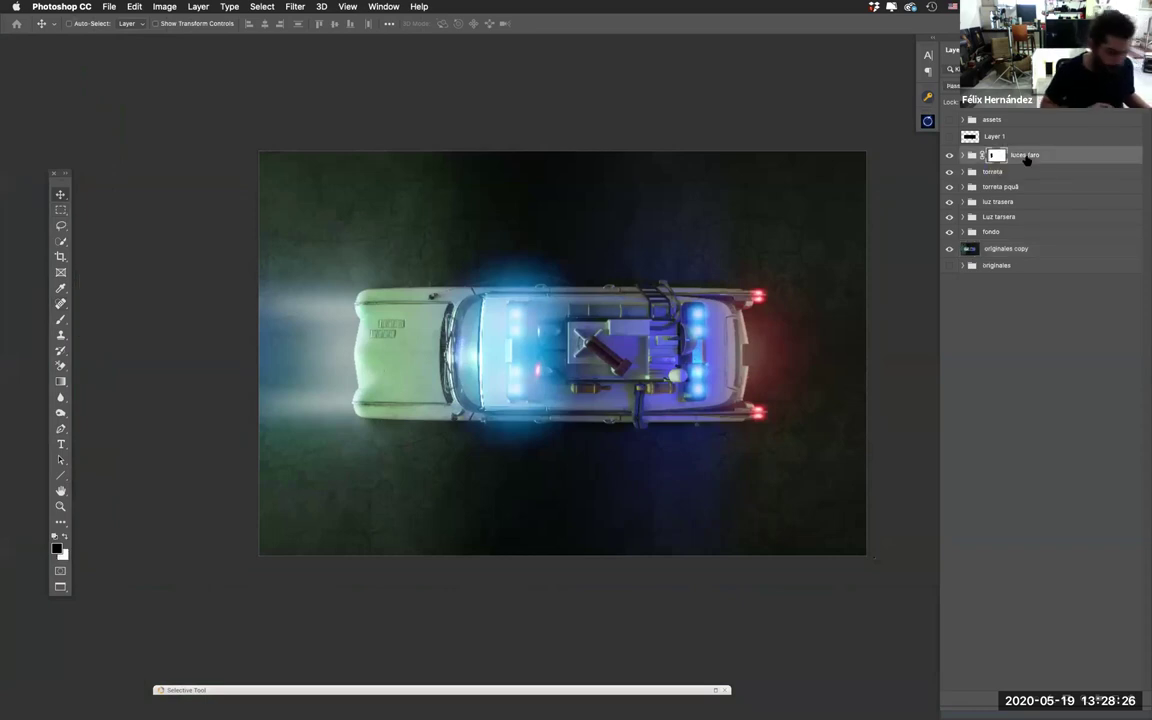
pyautogui.click(60, 209)
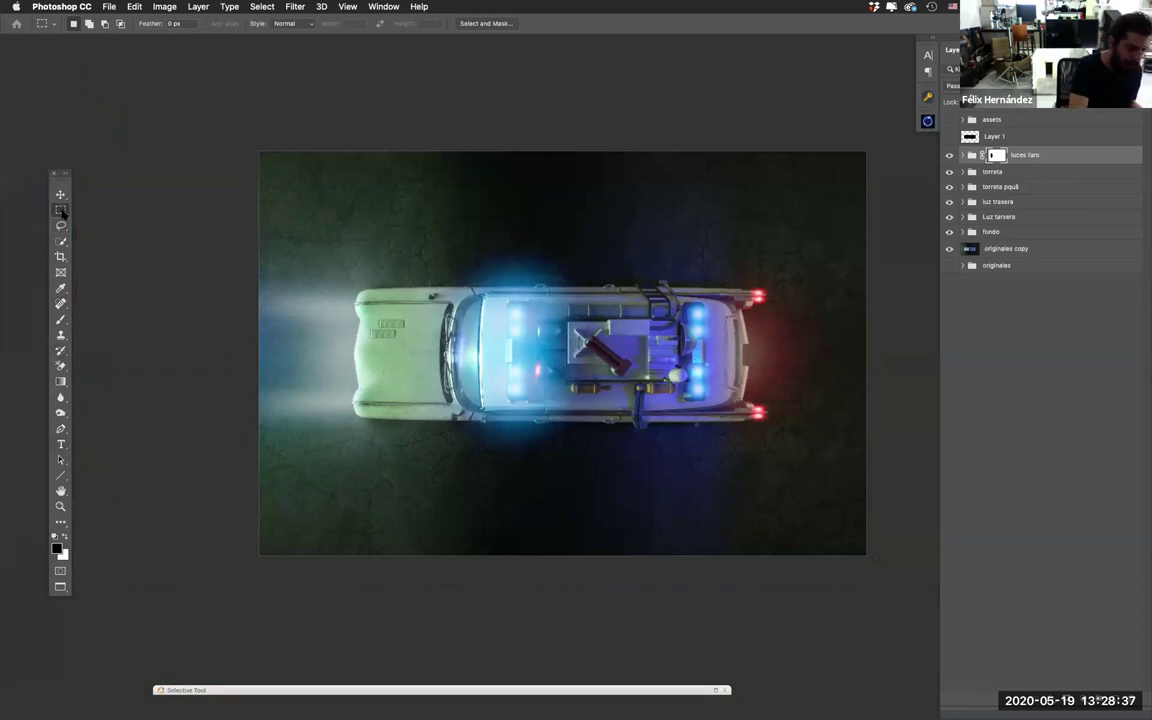
pyautogui.moveTo(255, 173); pyautogui.dragTo(480, 208)
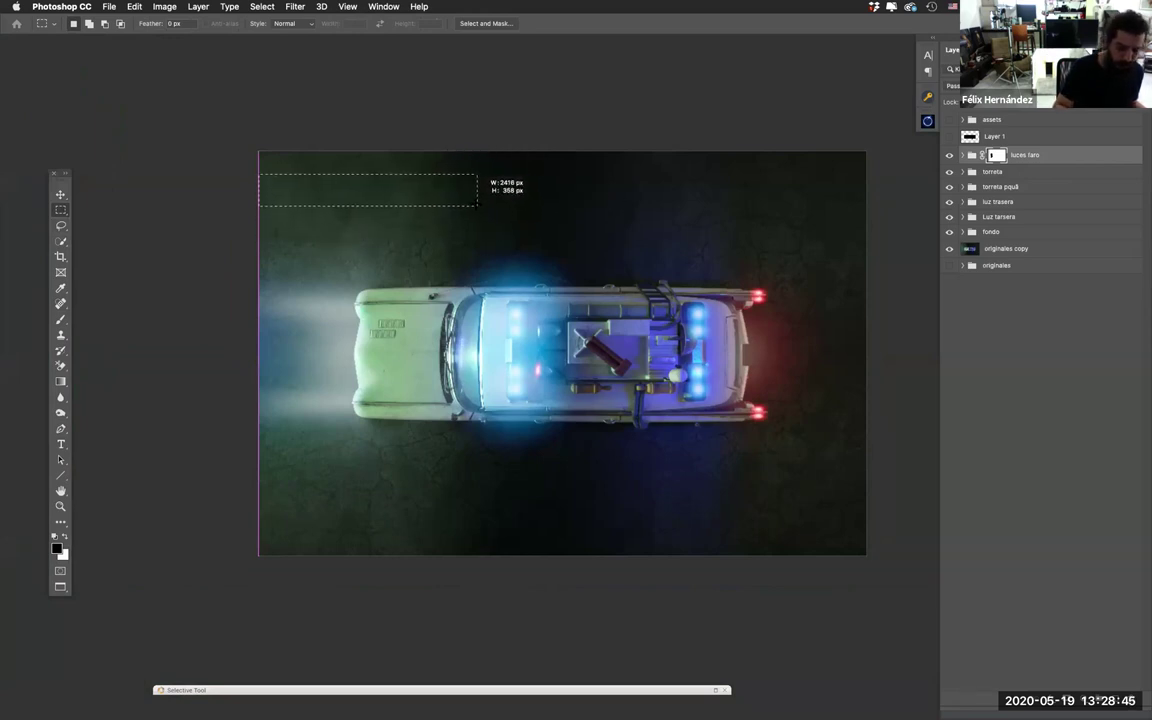
pyautogui.moveTo(471, 209); pyautogui.dragTo(473, 210)
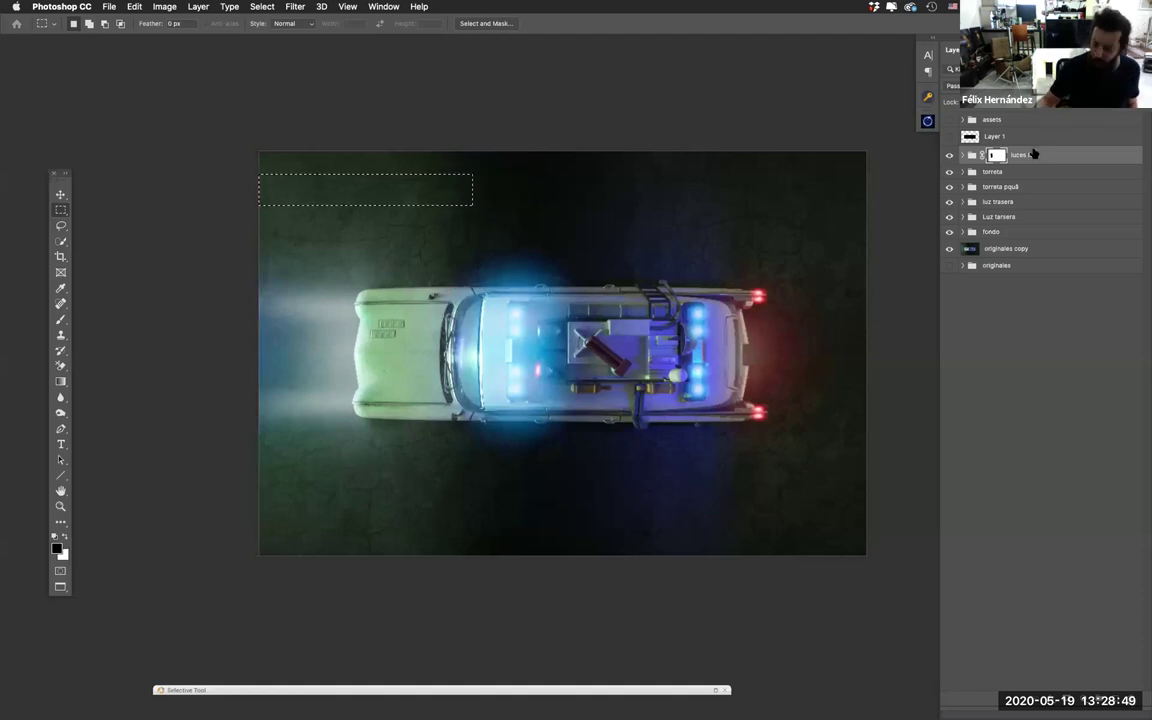
# Step: Add a new layer above the luces faro group and set the foreground color to amber ffc000
pyautogui.press('super+shift+alt+n')
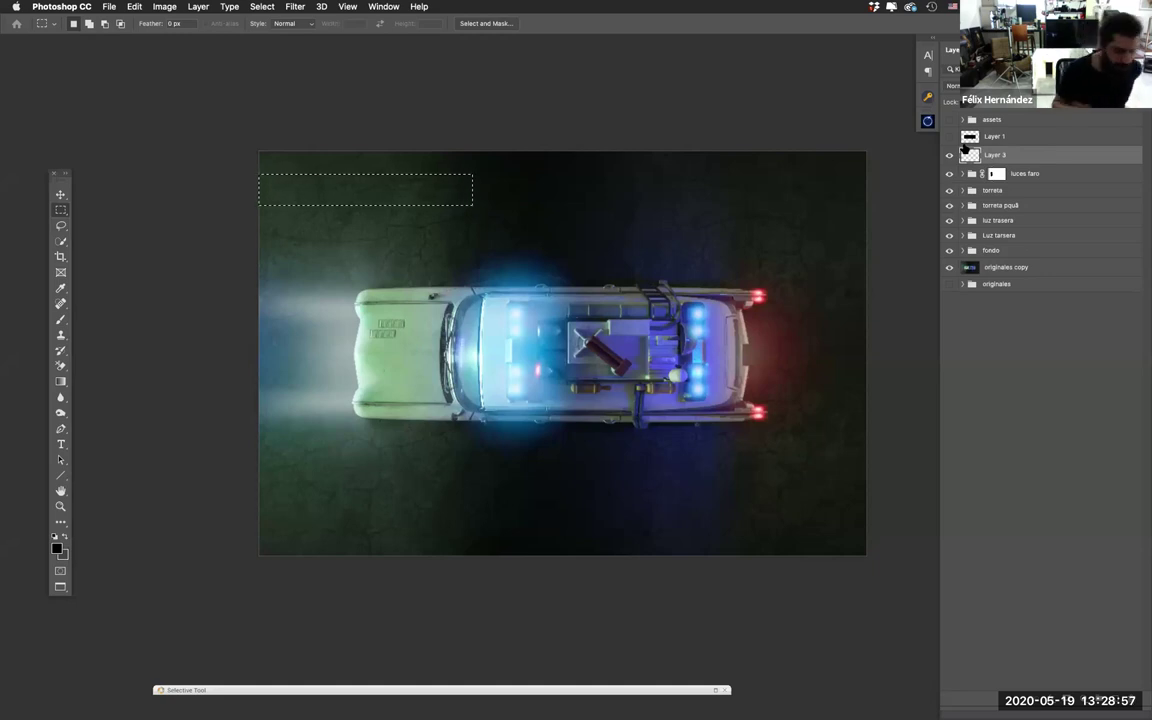
pyautogui.click(57, 549)
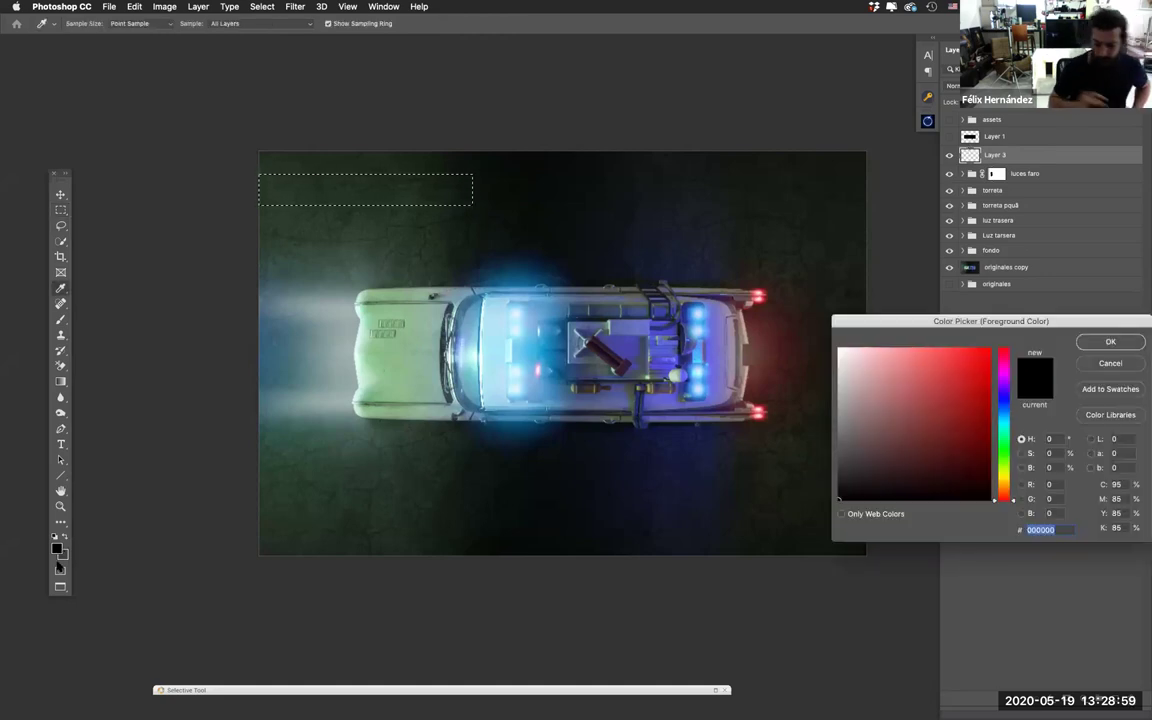
pyautogui.moveTo(1008, 497); pyautogui.dragTo(1015, 490)
pyautogui.write('ff8400')
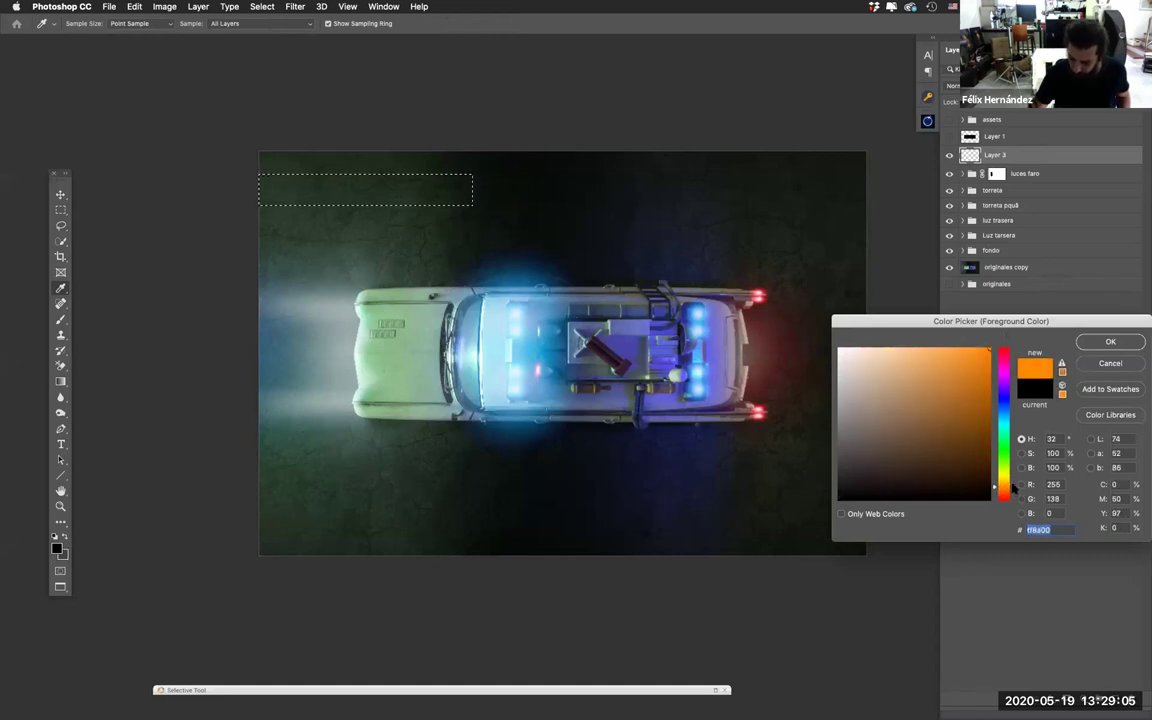
pyautogui.write('ffba00')
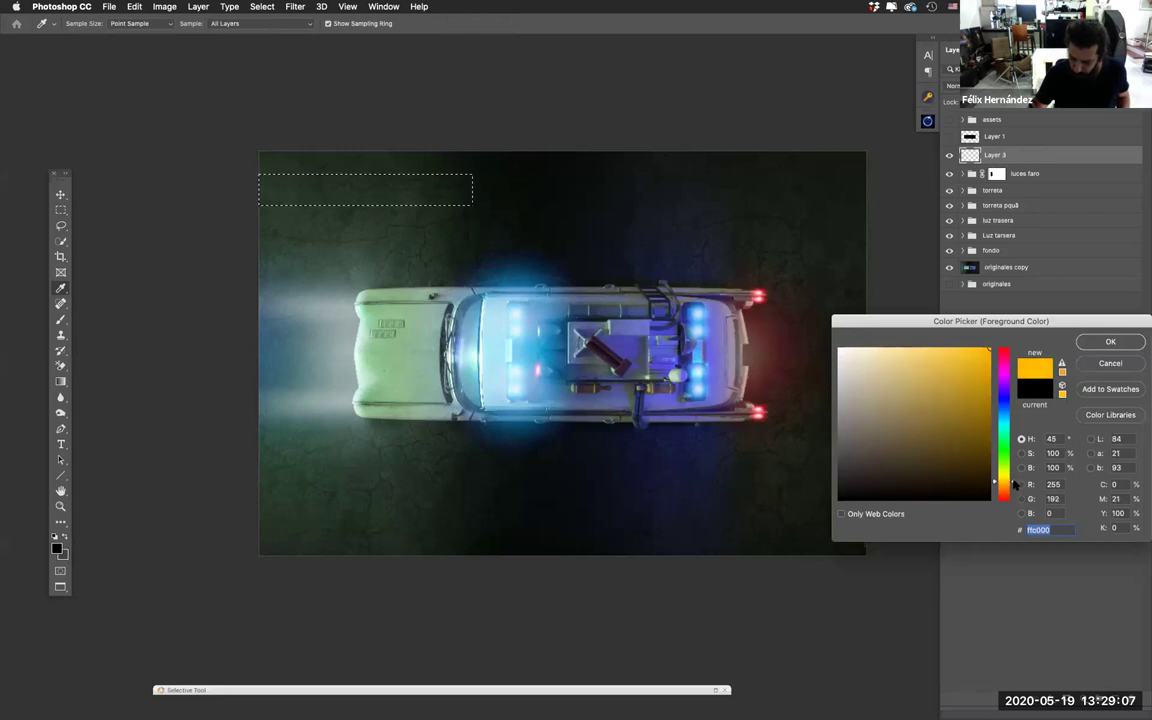
pyautogui.click(1108, 341)
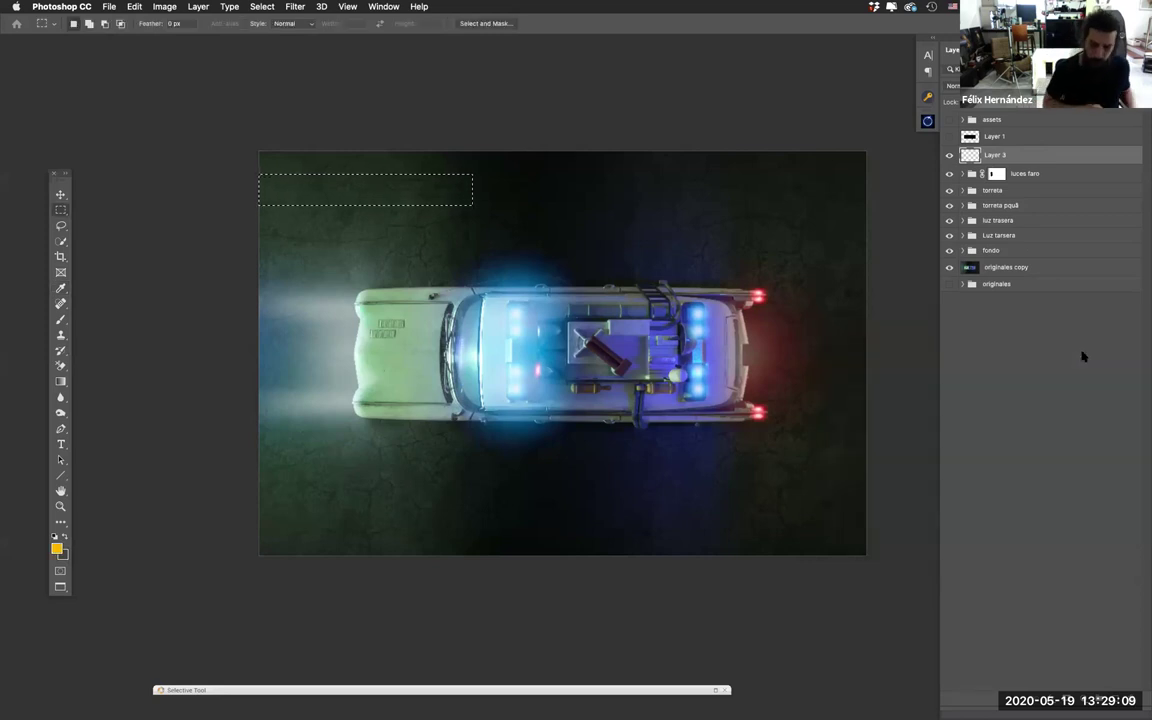
# Step: Fill the rectangular selection on Layer 3 with the amber foreground color and clear the selection
pyautogui.click(830, 600)
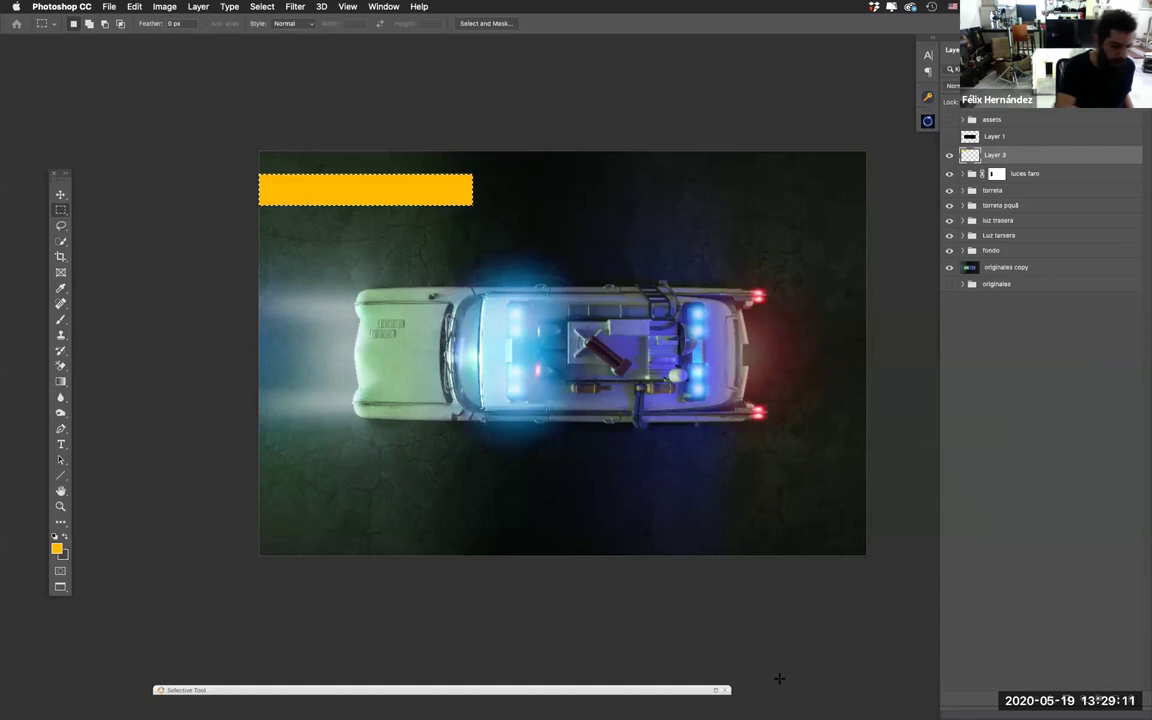
pyautogui.click(60, 194)
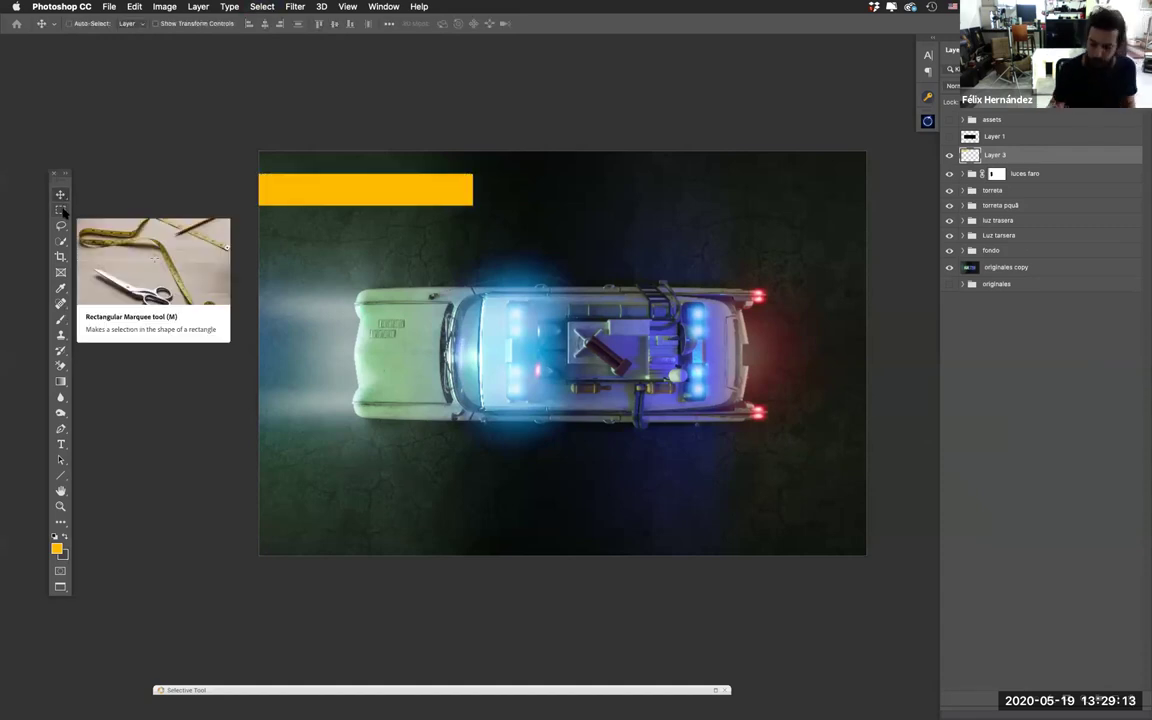
pyautogui.press('super+d')
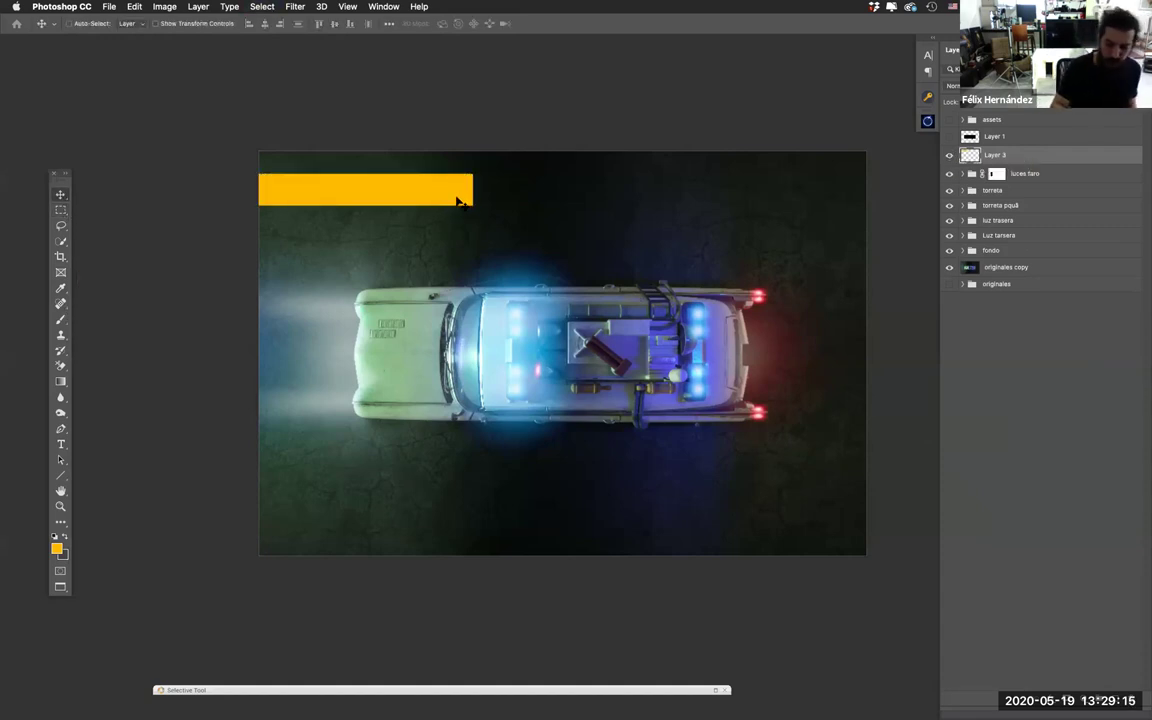
pyautogui.press('super+z')
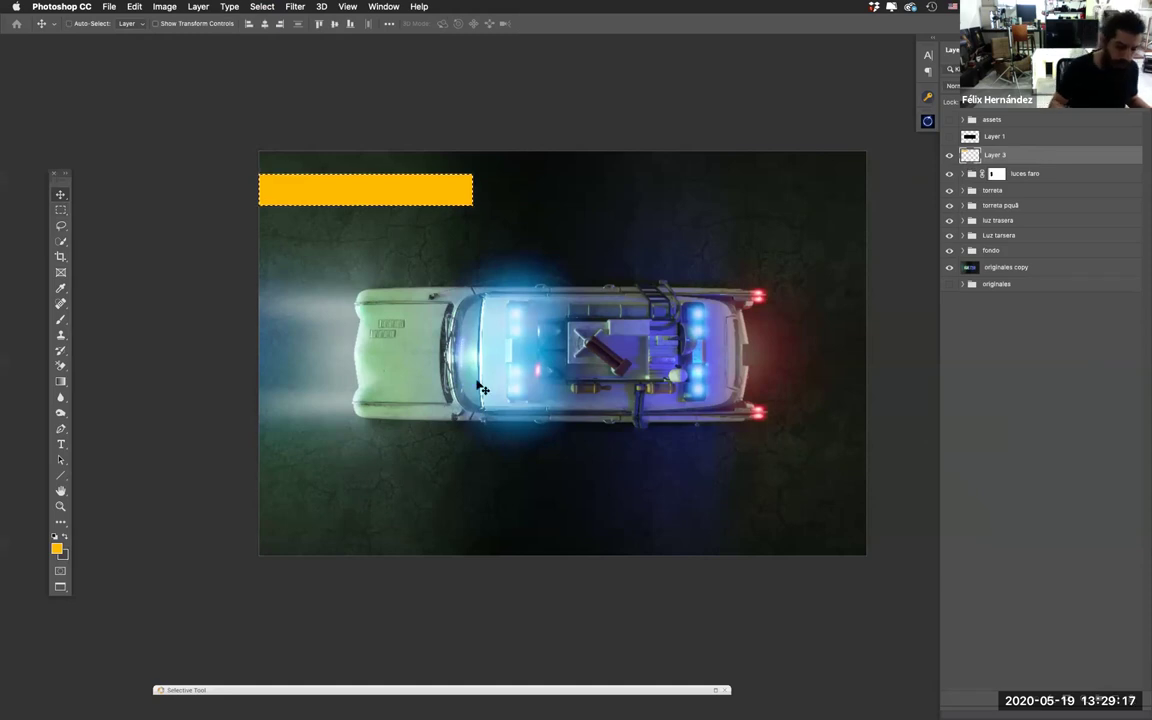
pyautogui.press('super+d')
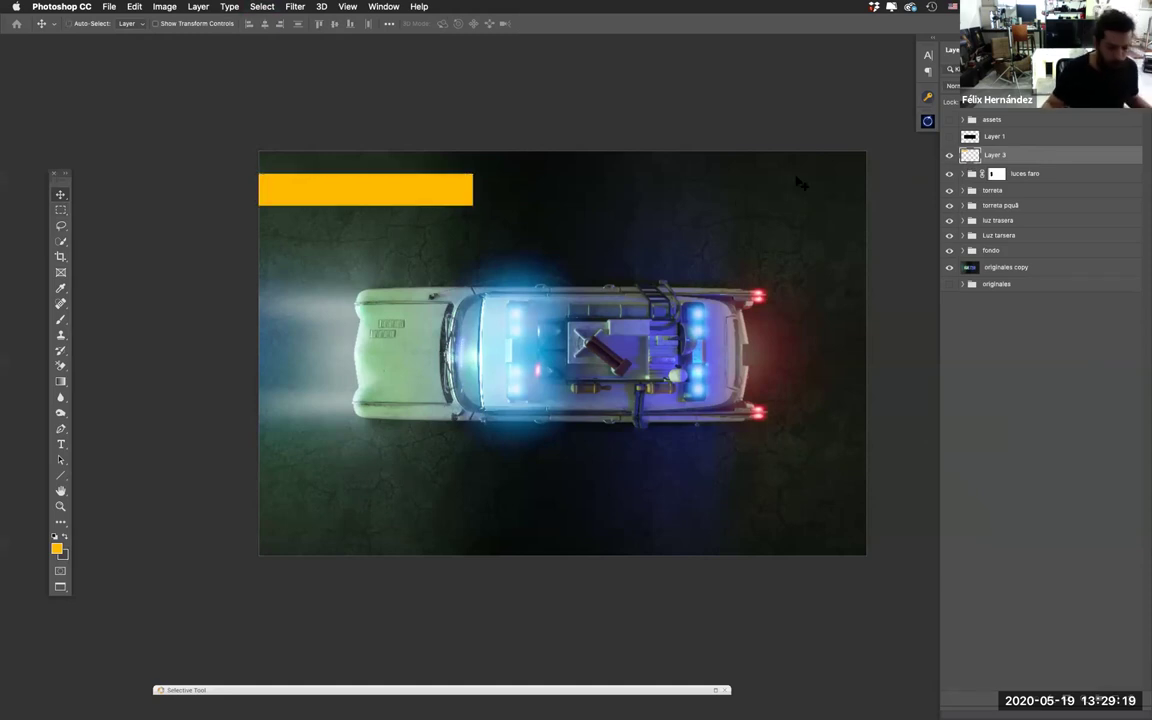
# Step: Draw an amber rectangle shape about 2394 by 354 px just below the existing bar, starting at the image's left edge
pyautogui.moveTo(60, 475); pyautogui.dragTo(136, 475)
pyautogui.moveTo(254, 226); pyautogui.dragTo(469, 258)
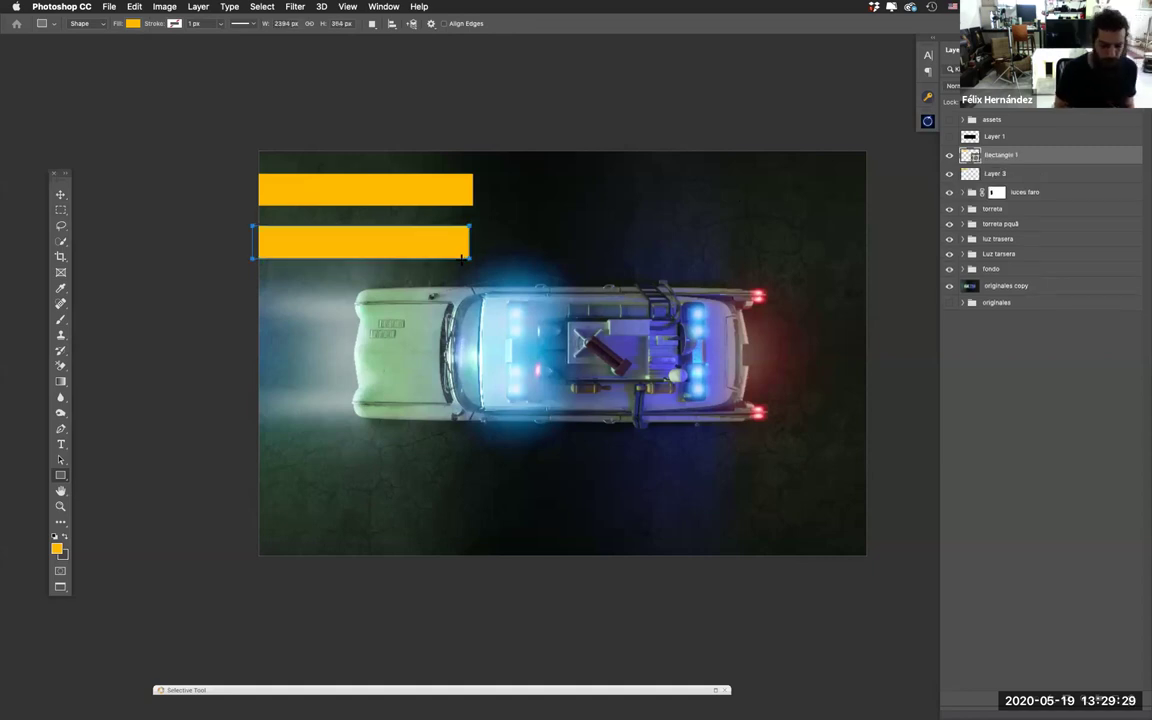
# Step: Set the fill color of the Rectangle 1 shape to white, ffffff
pyautogui.click(61, 195)
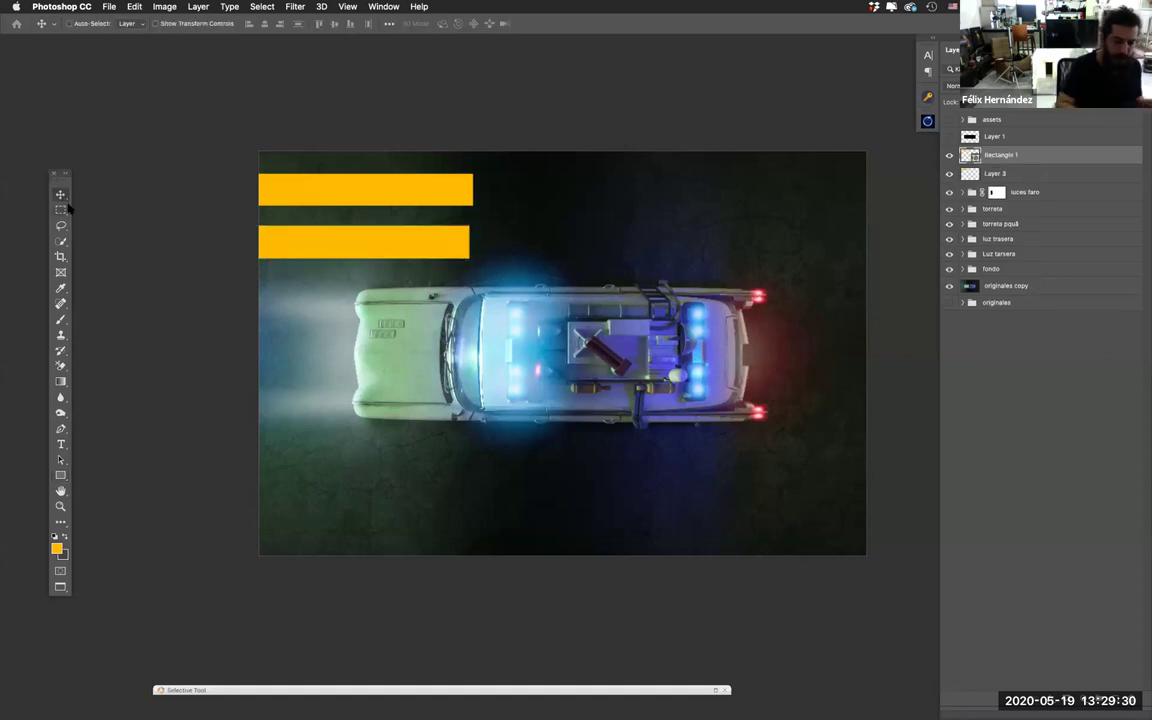
pyautogui.doubleClick(972, 156)
pyautogui.click(1006, 437)
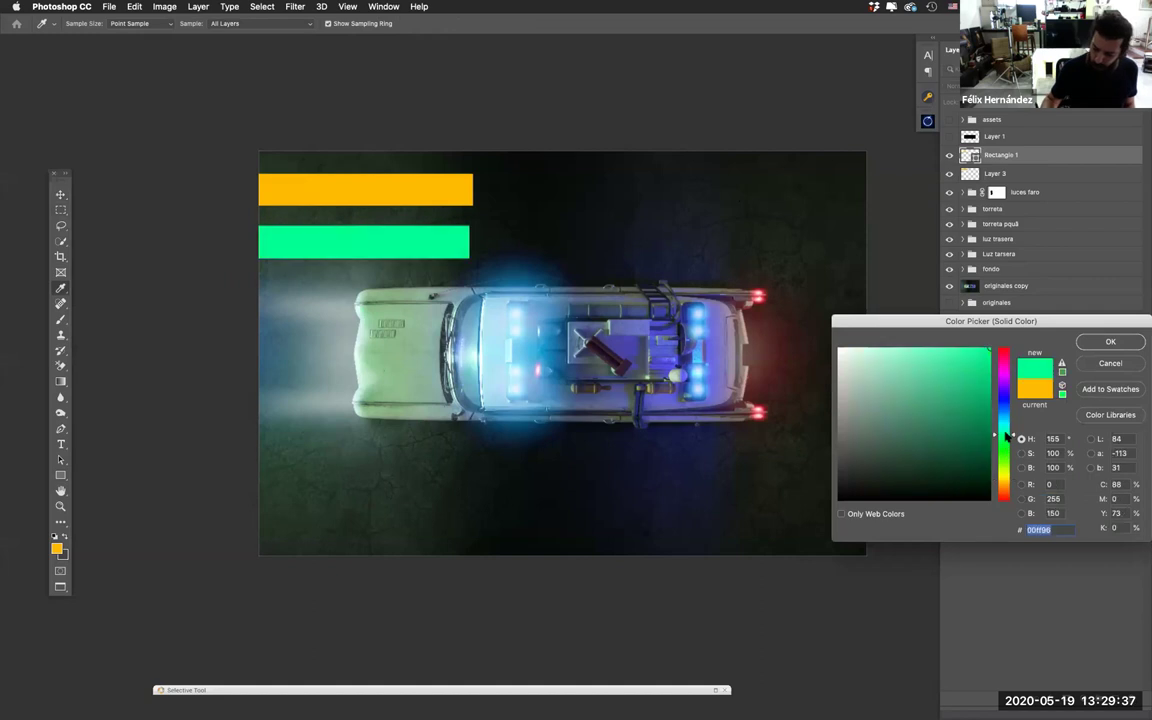
pyautogui.moveTo(972, 419)
pyautogui.mouseDown()
pyautogui.moveTo(905, 442)
pyautogui.moveTo(882, 419)
pyautogui.moveTo(880, 428)
pyautogui.moveTo(934, 372)
pyautogui.moveTo(926, 454)
pyautogui.mouseUp()
pyautogui.click(997, 432)
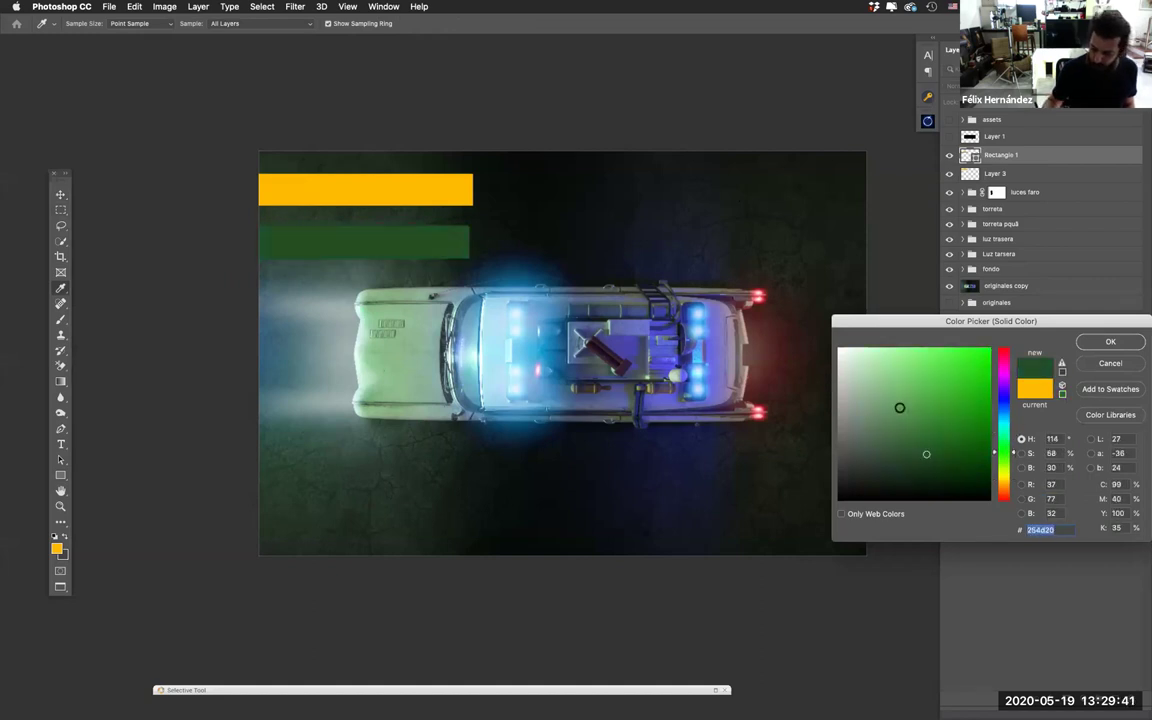
pyautogui.write('ffffff')
pyautogui.click(1110, 341)
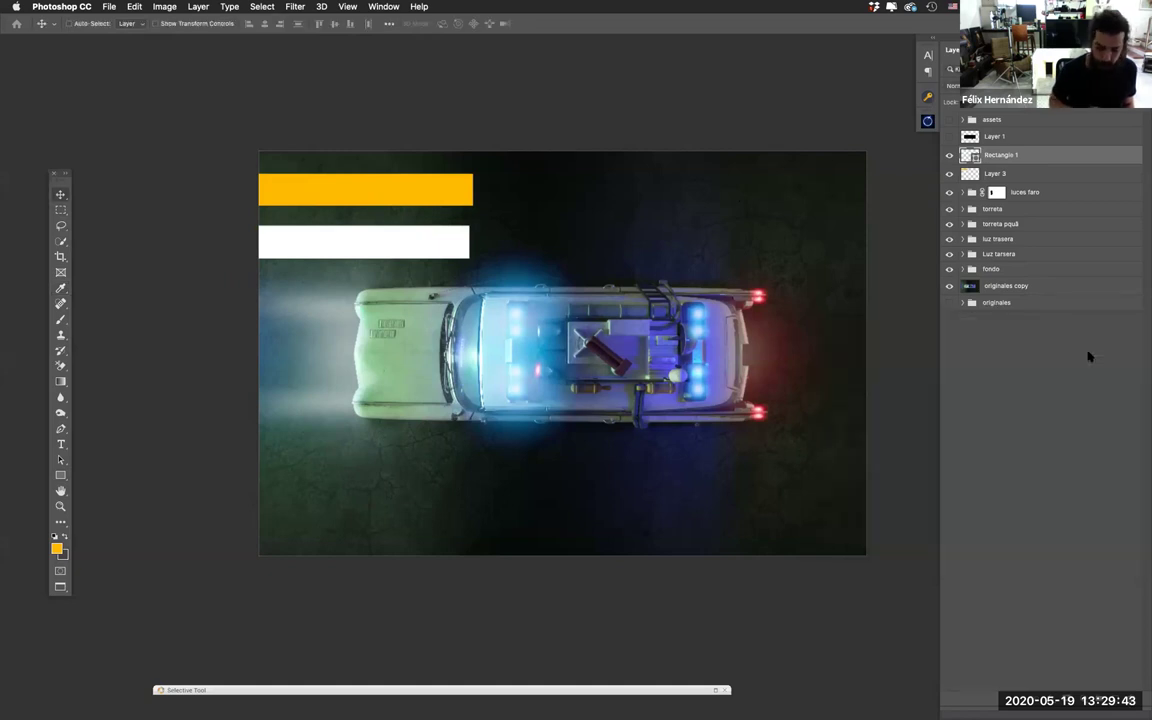
# Step: Delete the Rectangle 1 shape layer
pyautogui.moveTo(1039, 157); pyautogui.dragTo(804, 556)
pyautogui.press('BackSpace')
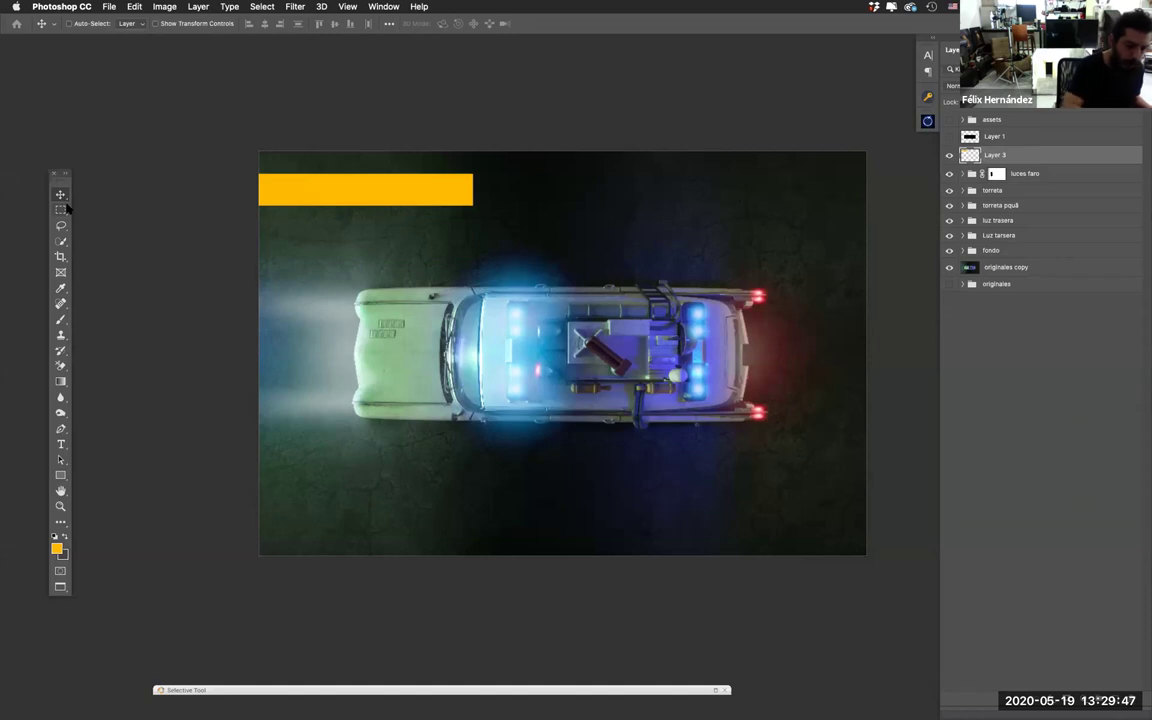
# Step: Duplicate the amber bar down the image's left side to make eight evenly spaced stripes reaching the lower edge
pyautogui.moveTo(466, 195); pyautogui.dragTo(471, 224)
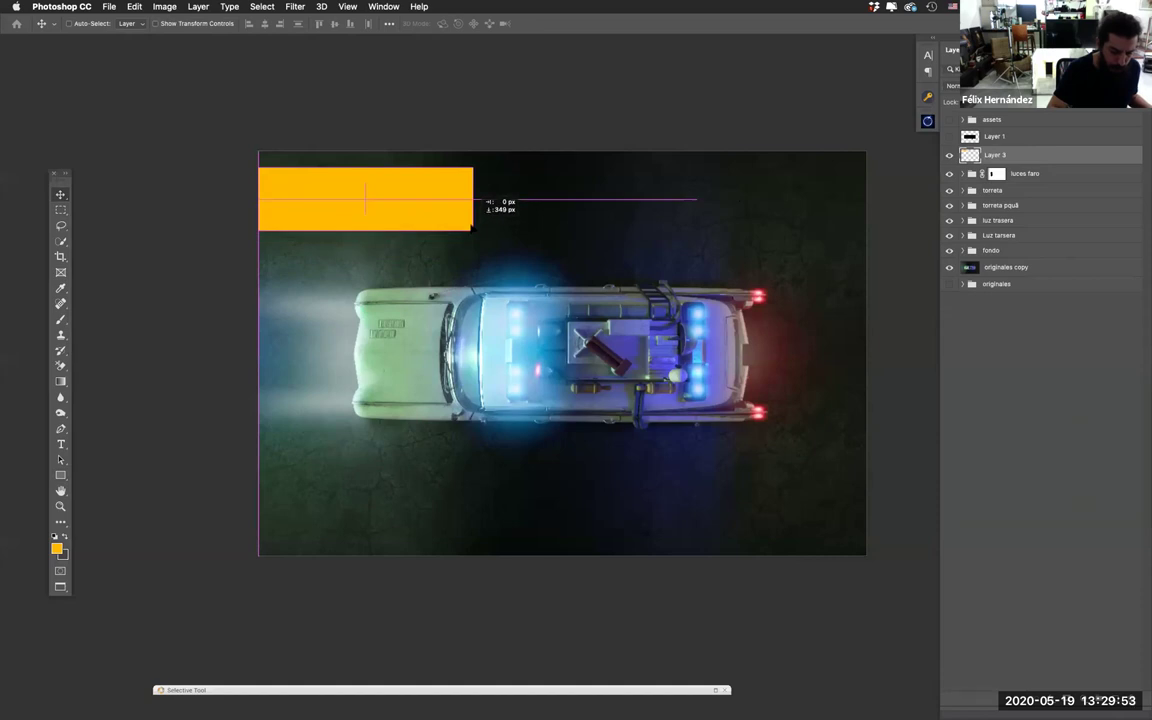
pyautogui.moveTo(471, 226); pyautogui.dragTo(470, 241)
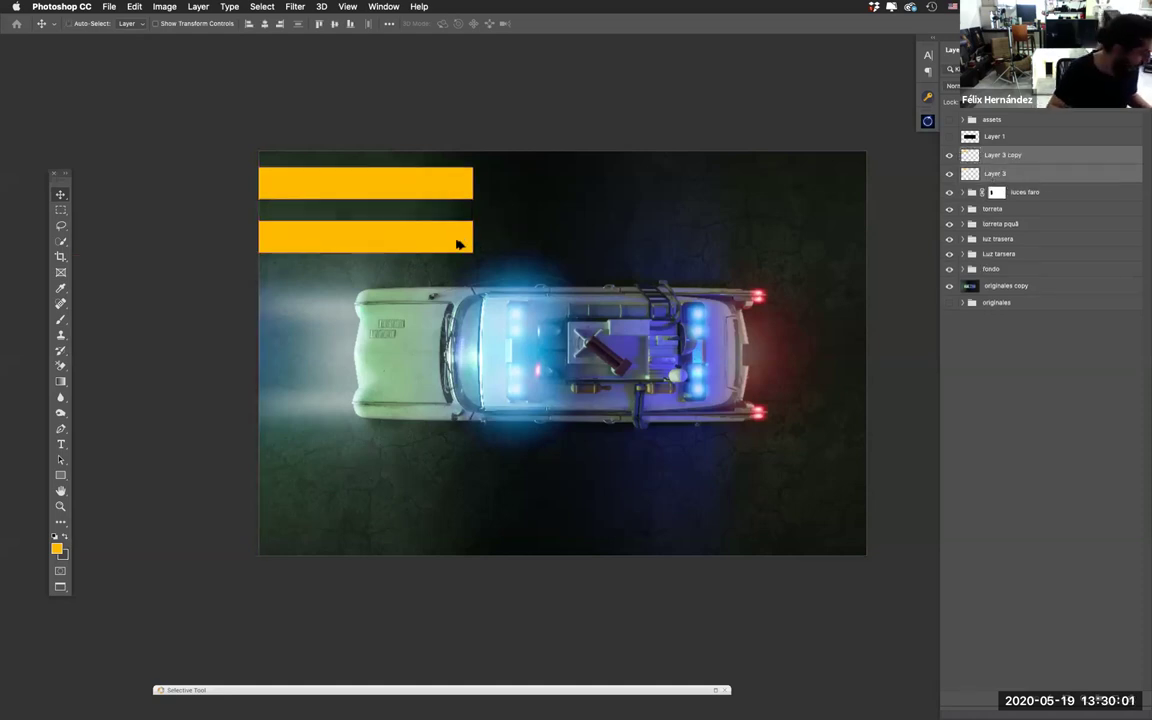
pyautogui.moveTo(459, 240); pyautogui.dragTo(462, 416)
pyautogui.moveTo(463, 401); pyautogui.dragTo(451, 517)
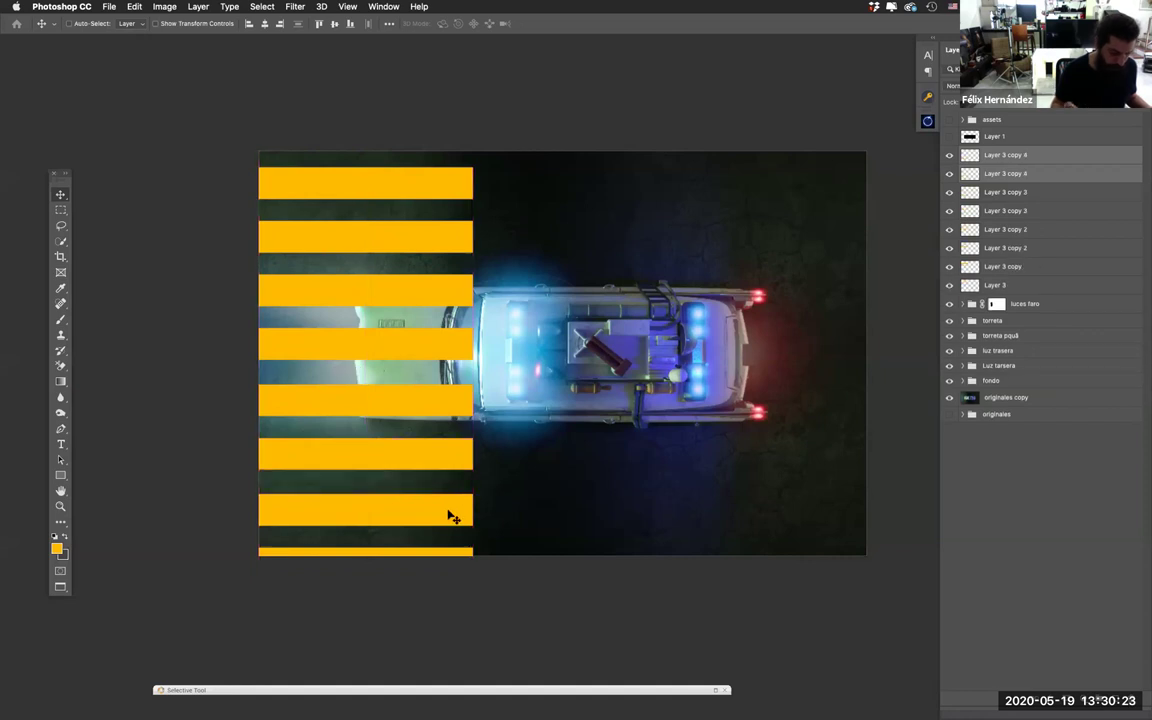
# Step: Merge Layer 3 and all its bar copies into a single layer
pyautogui.keyDown('shift'); pyautogui.click(1005, 287); pyautogui.keyUp('shift')
pyautogui.keyDown('shift'); pyautogui.click(1010, 158); pyautogui.keyUp('shift')
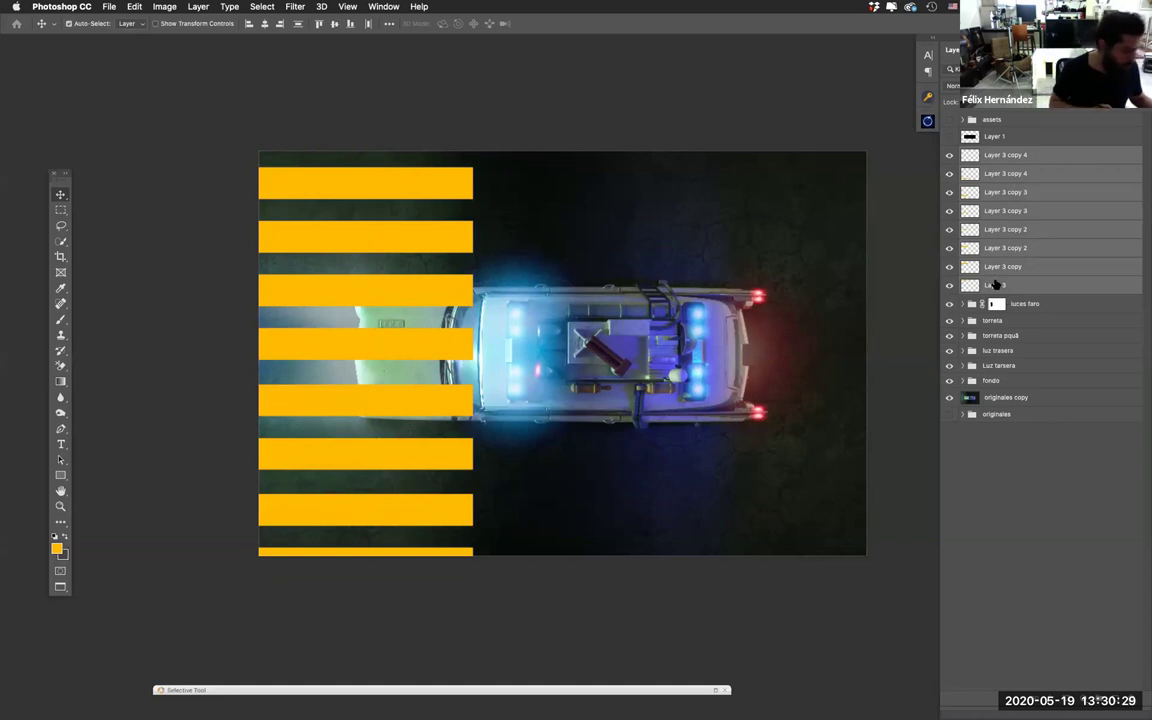
pyautogui.press('super+e')
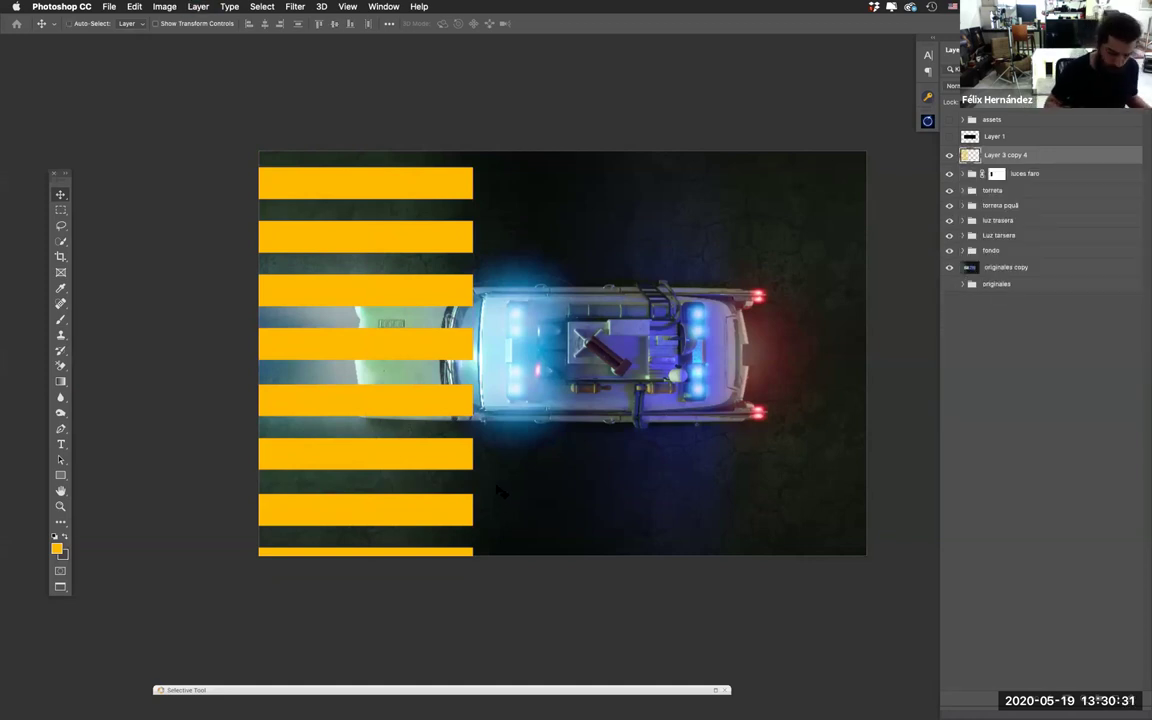
# Step: Move the merged stripes up to span the image height and shift them left, partly beyond the canvas edge
pyautogui.moveTo(495, 484); pyautogui.dragTo(497, 476)
pyautogui.press('Down')
pyautogui.press('Down')
pyautogui.press('Down')
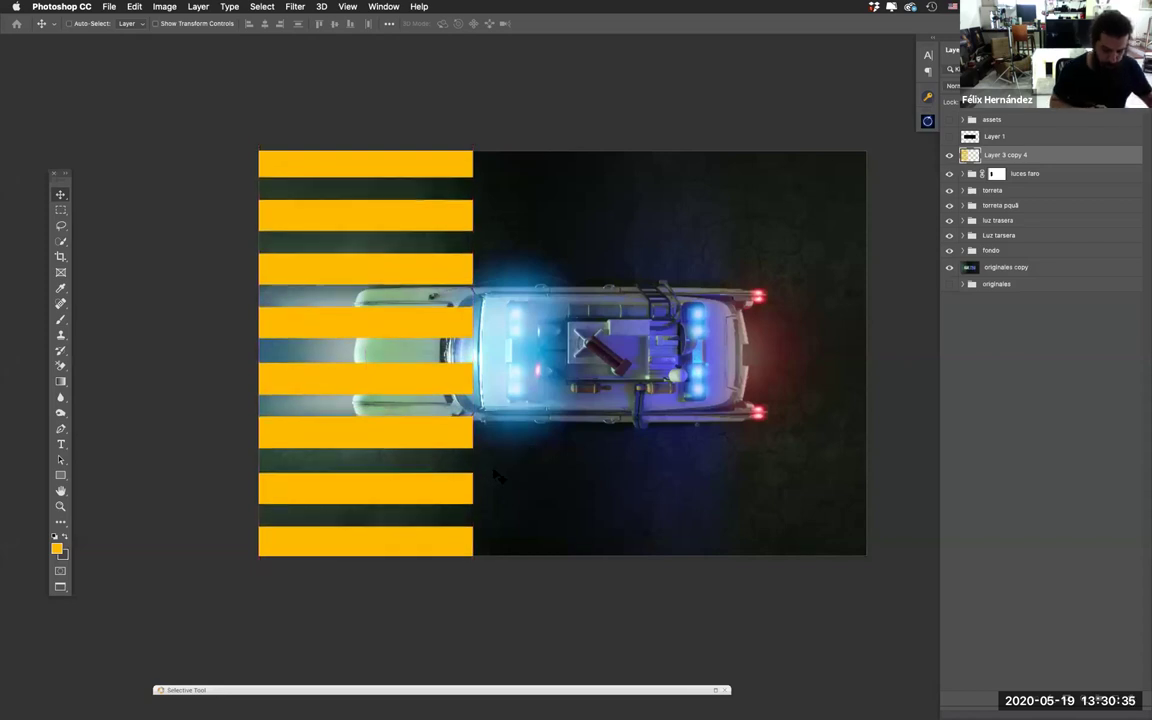
pyautogui.press('Up')
pyautogui.press('Down')
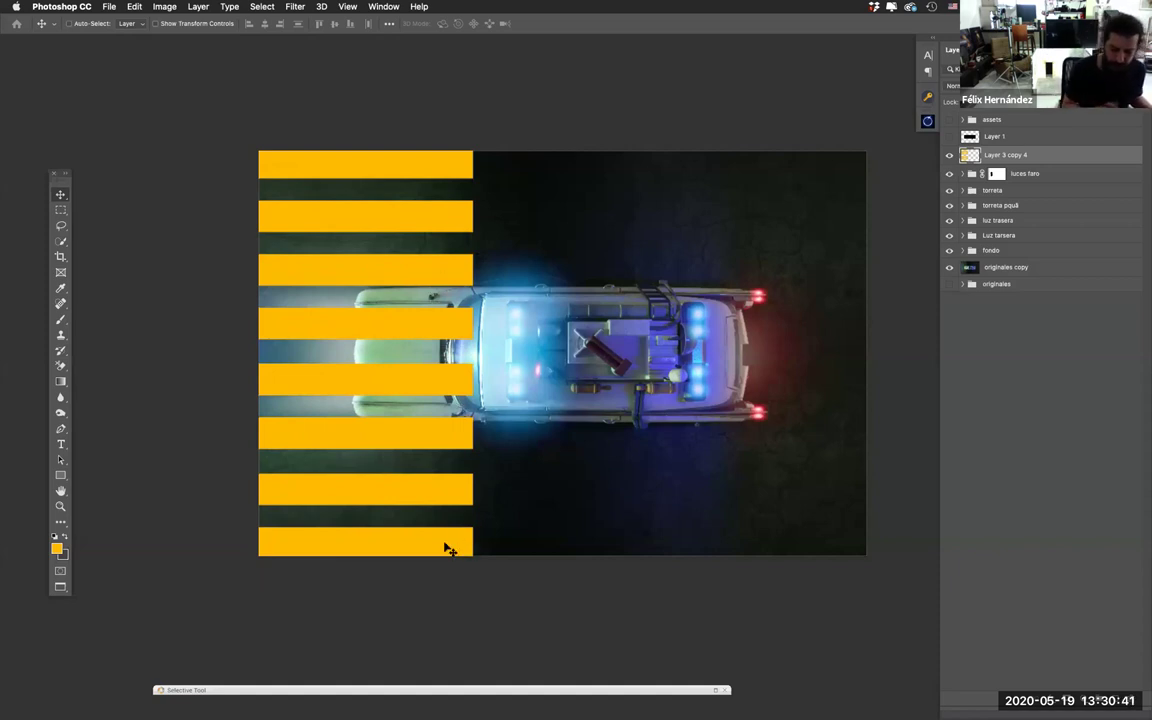
pyautogui.moveTo(458, 545); pyautogui.dragTo(395, 545)
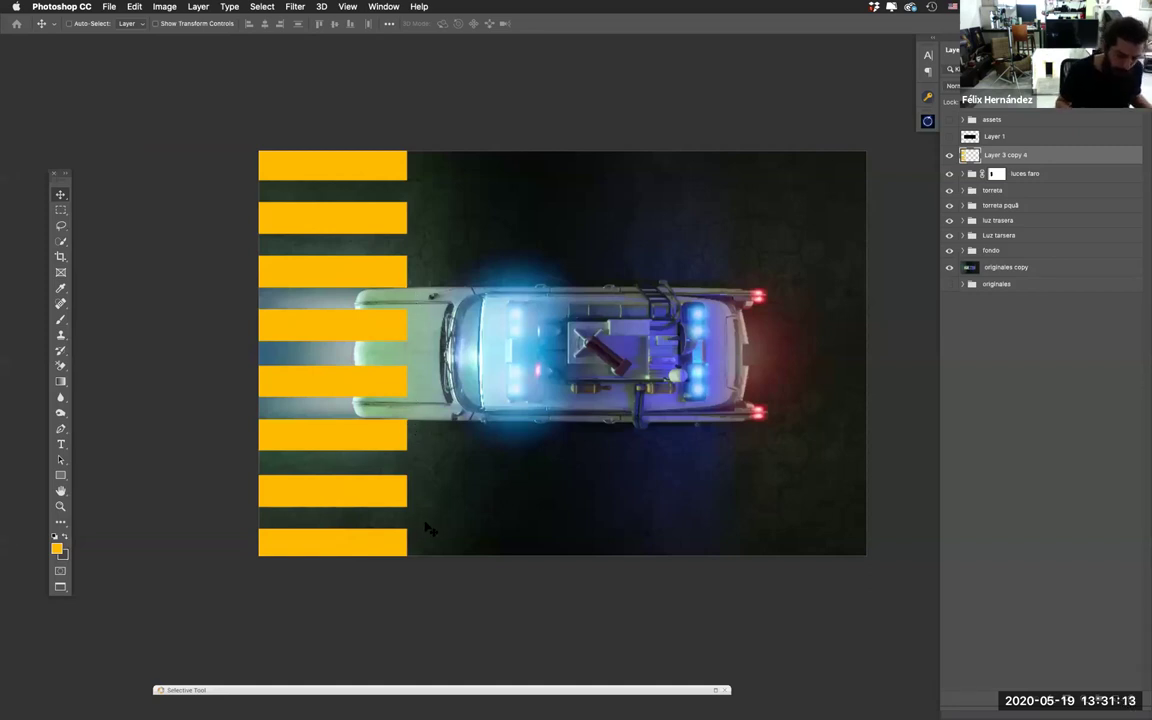
# Step: Enlarge the stripes slightly with Free Transform so they extend beyond the image's upper edge
pyautogui.scroll(-1, 424, 518)
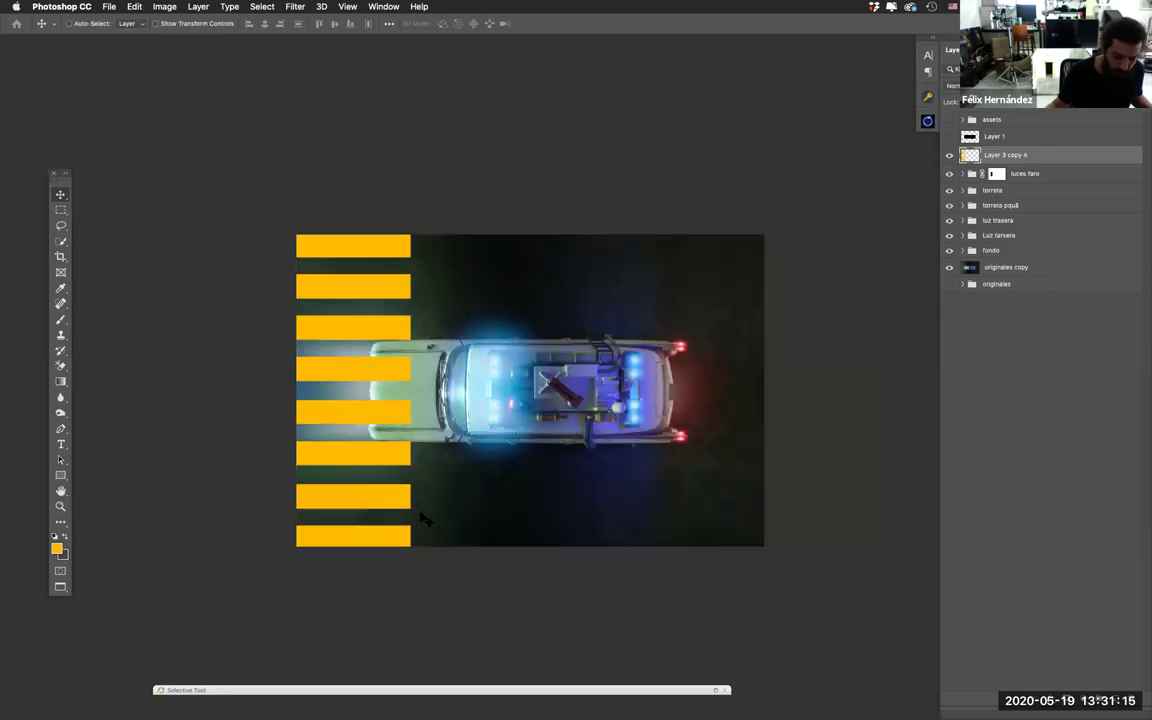
pyautogui.press('super+t')
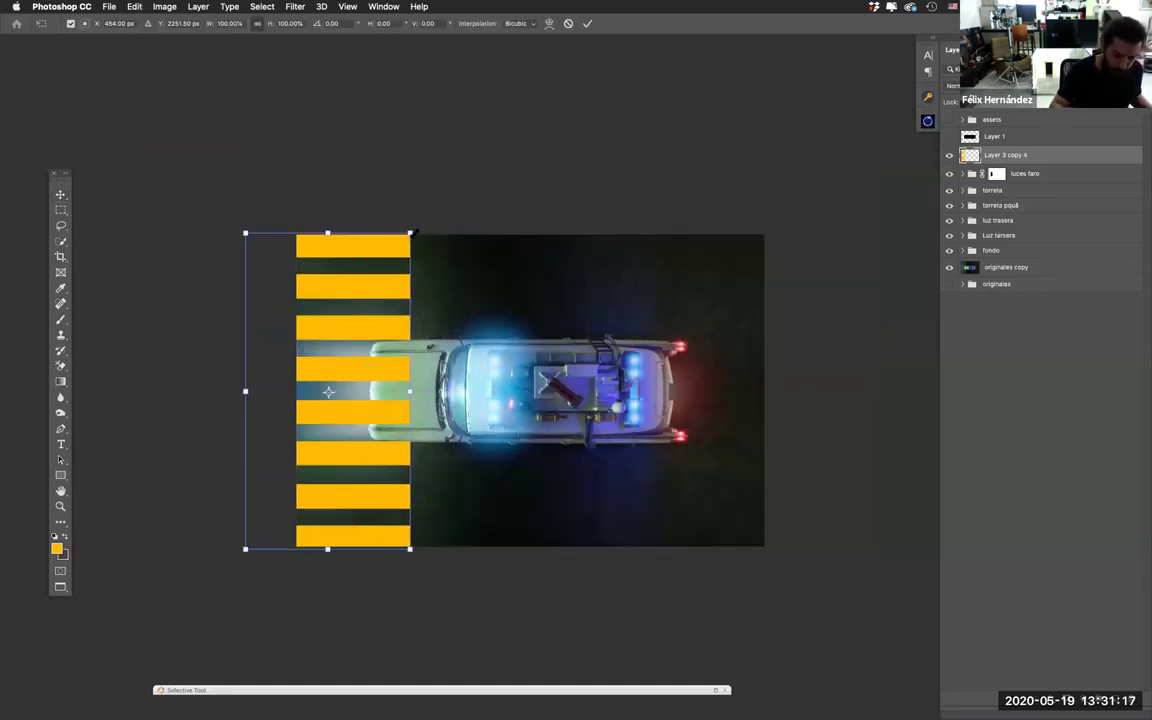
pyautogui.moveTo(414, 230); pyautogui.dragTo(460, 238)
pyautogui.press('Return')
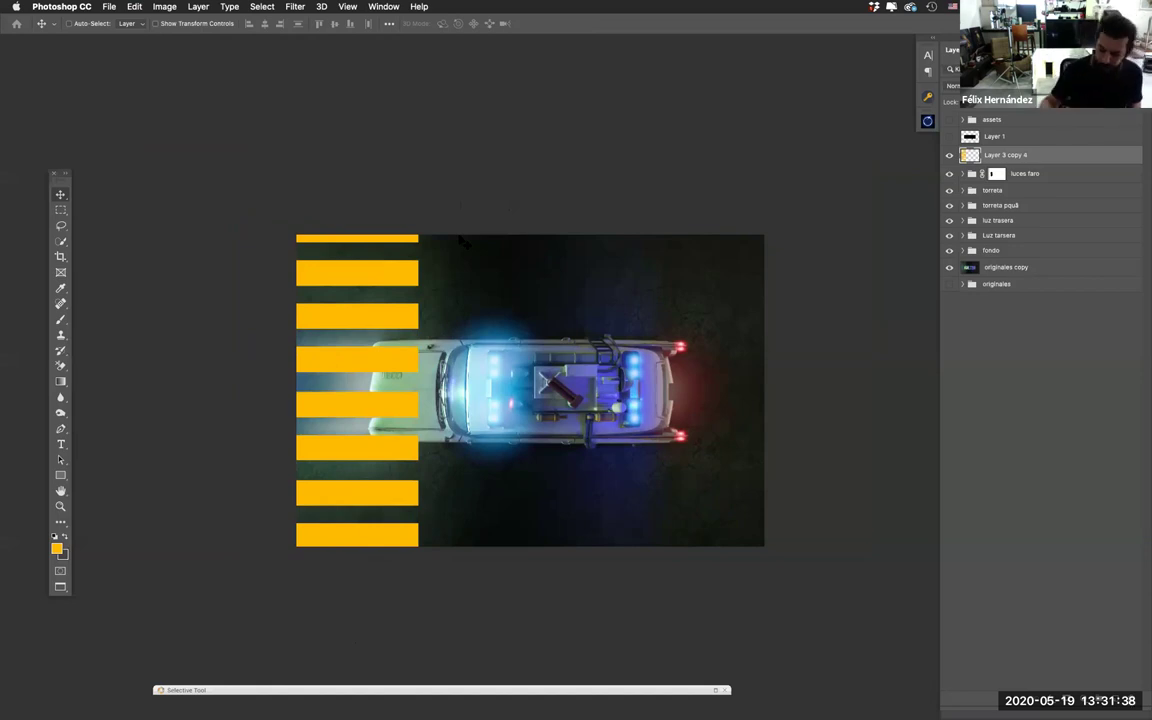
# Step: Move the stripes layer between the Luz tarsera and fondo groups and compare the image with and without it
pyautogui.click(949, 156)
pyautogui.click(949, 156)
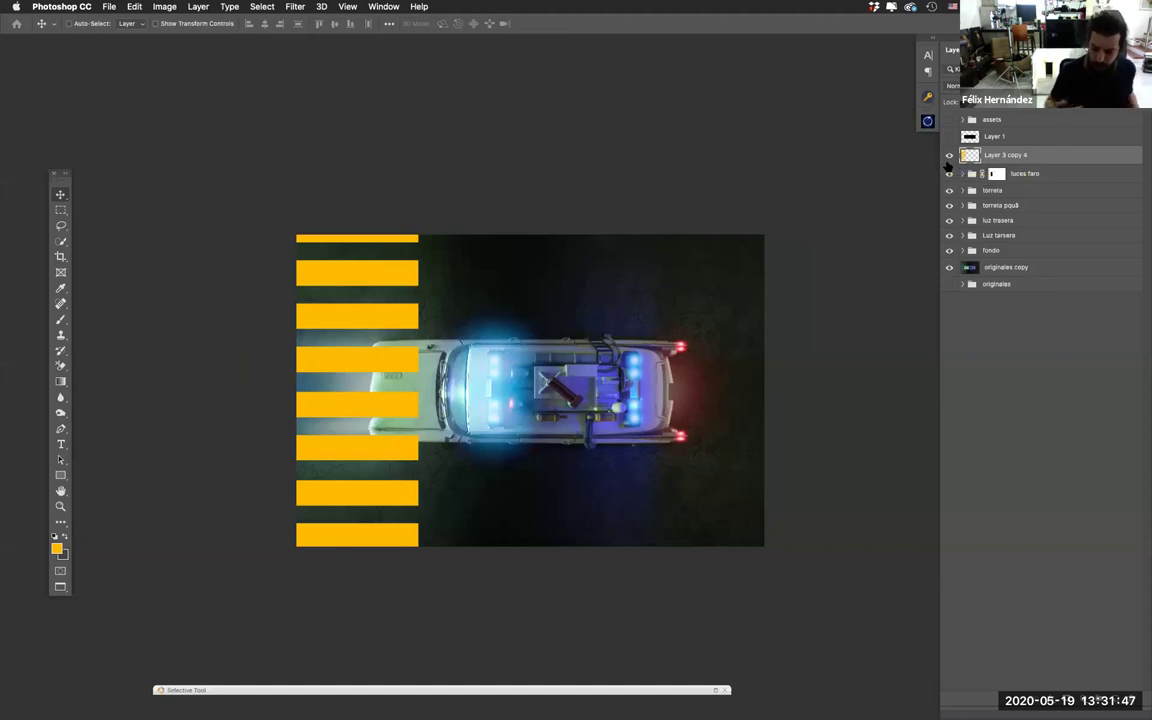
pyautogui.moveTo(1031, 157); pyautogui.dragTo(1023, 241)
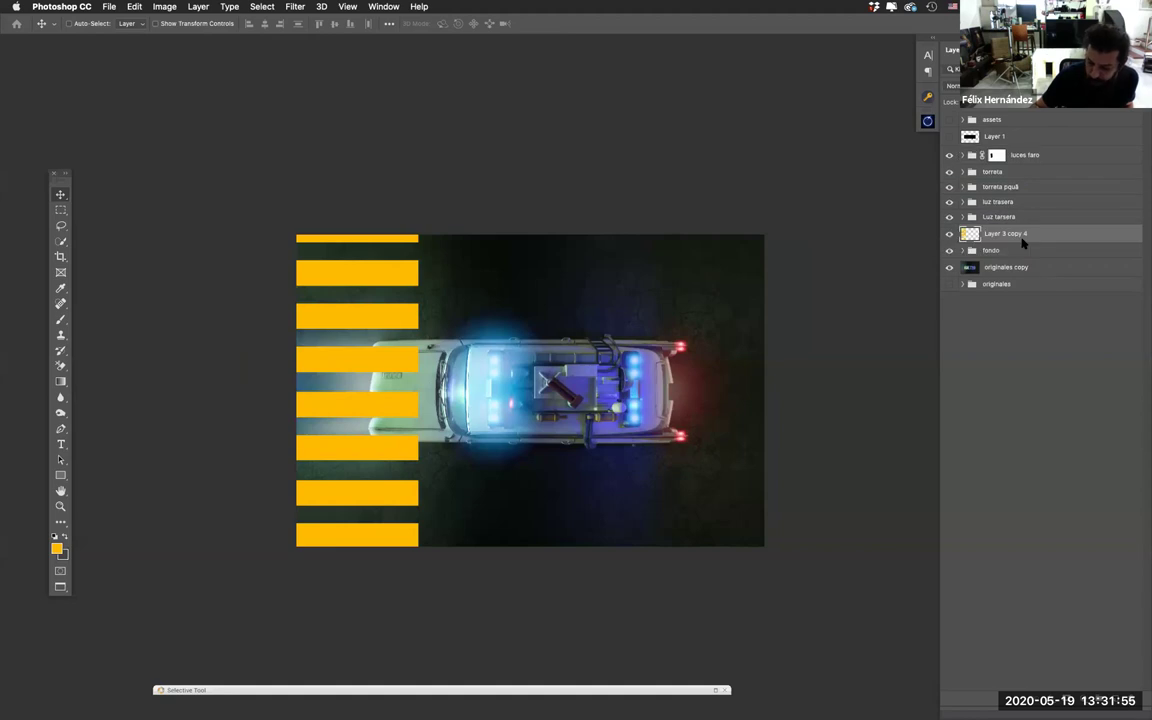
pyautogui.click(949, 233)
pyautogui.click(949, 233)
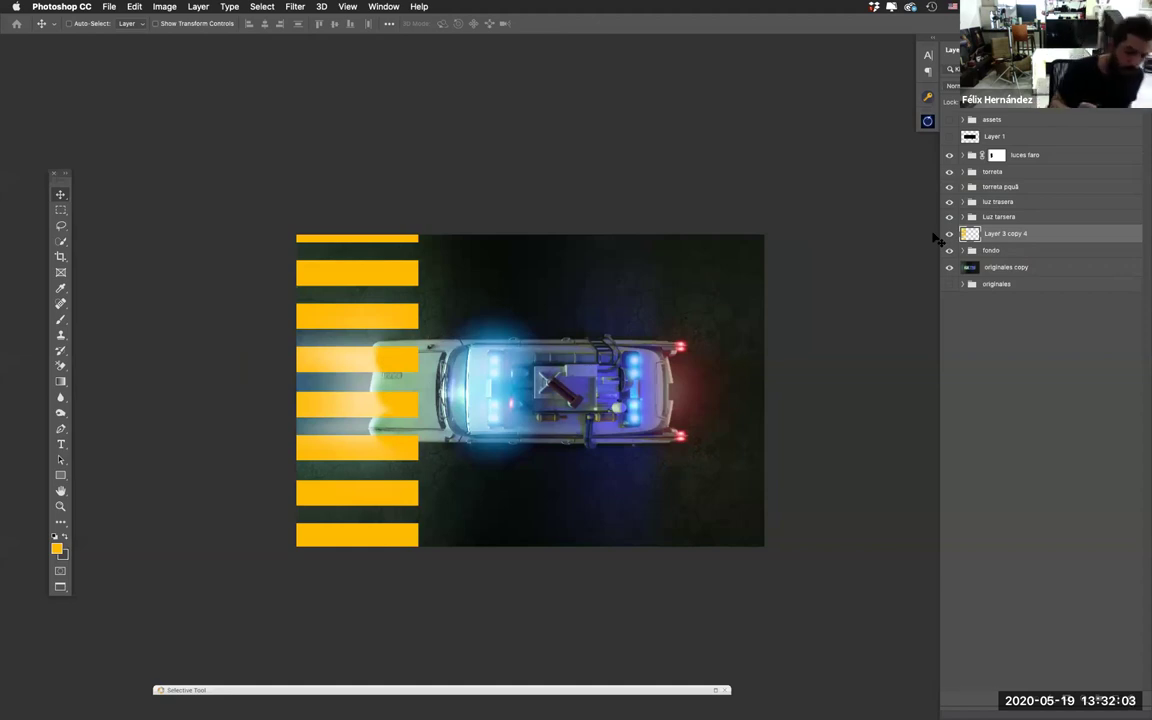
# Step: Soften the stripes' edges with a Gaussian Blur of 2.9 pixels radius
pyautogui.press('super+equal')
pyautogui.hscroll(-10, 308, 373)
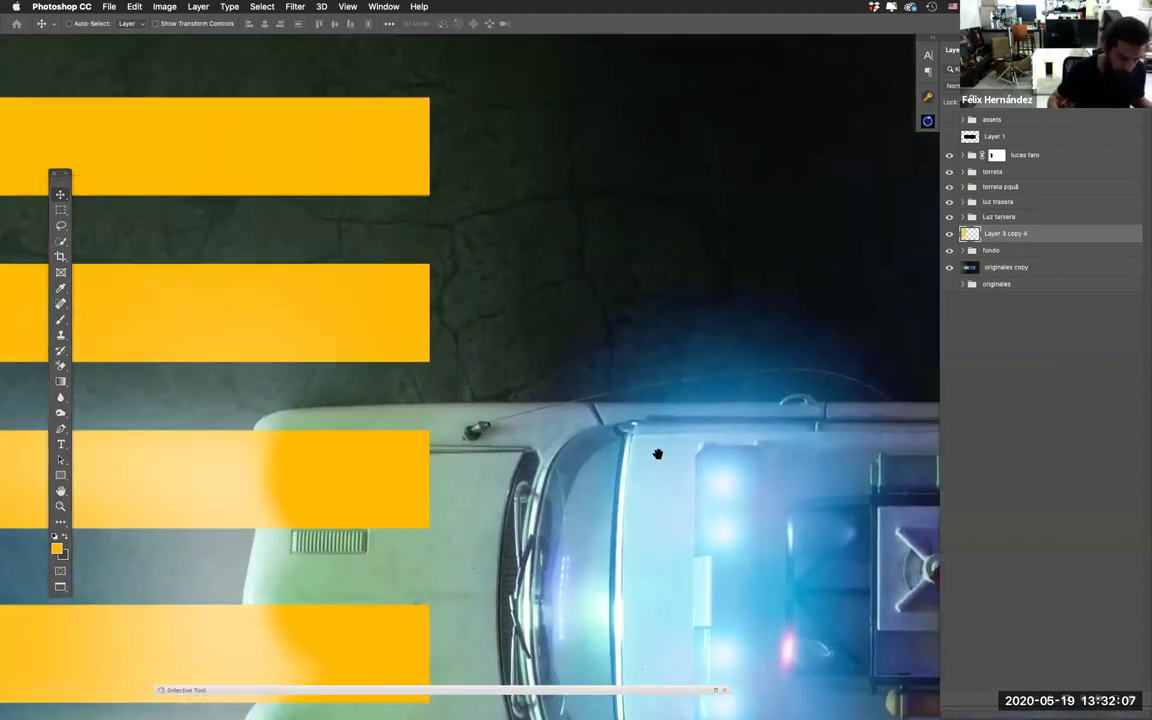
pyautogui.scroll(2, 632, 357)
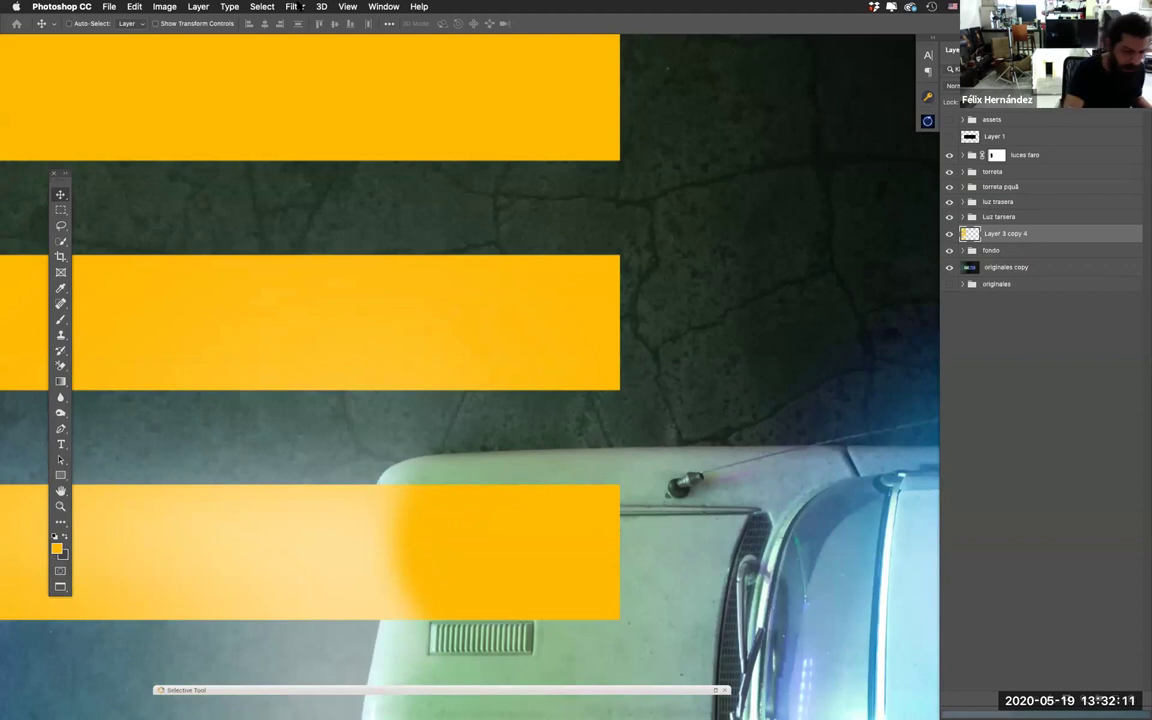
pyautogui.click(288, 7)
pyautogui.moveTo(400, 149)
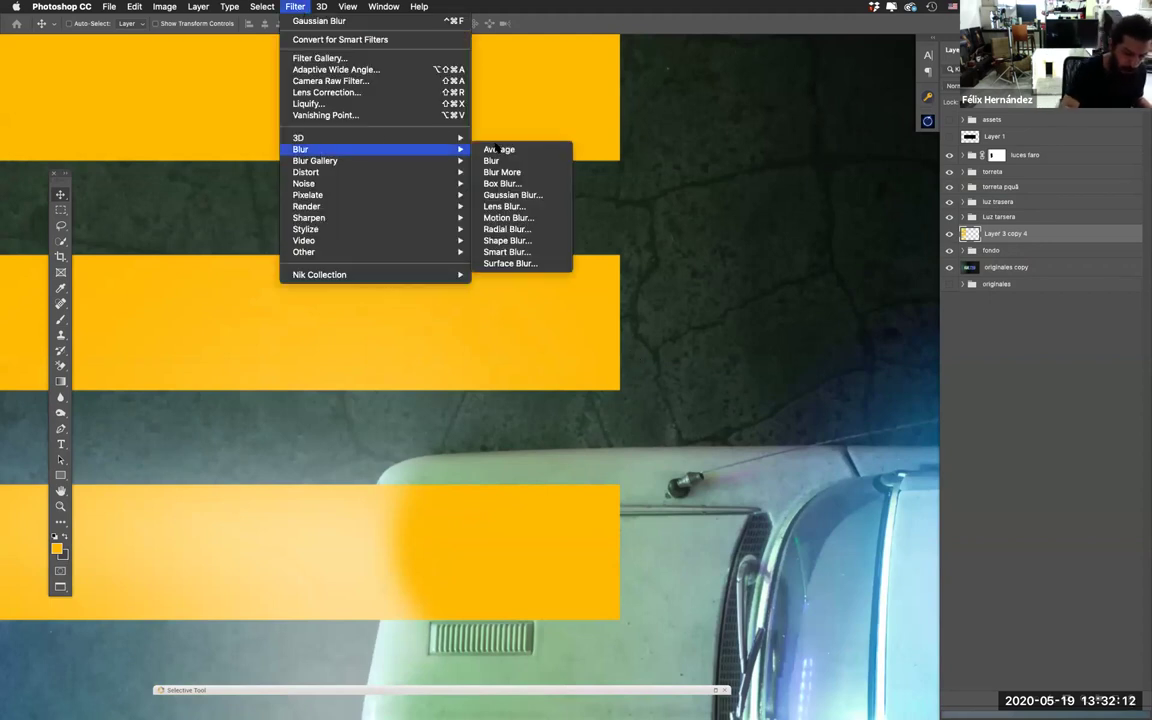
pyautogui.click(515, 195)
pyautogui.moveTo(880, 483); pyautogui.dragTo(893, 483)
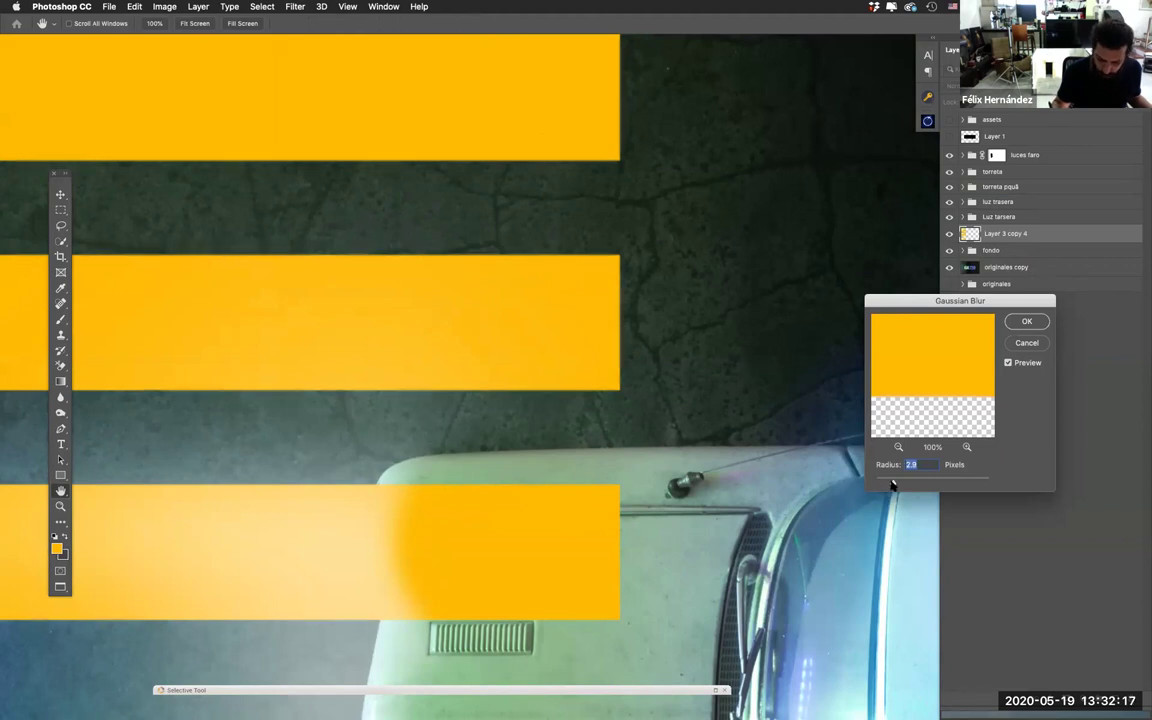
pyautogui.click(1014, 322)
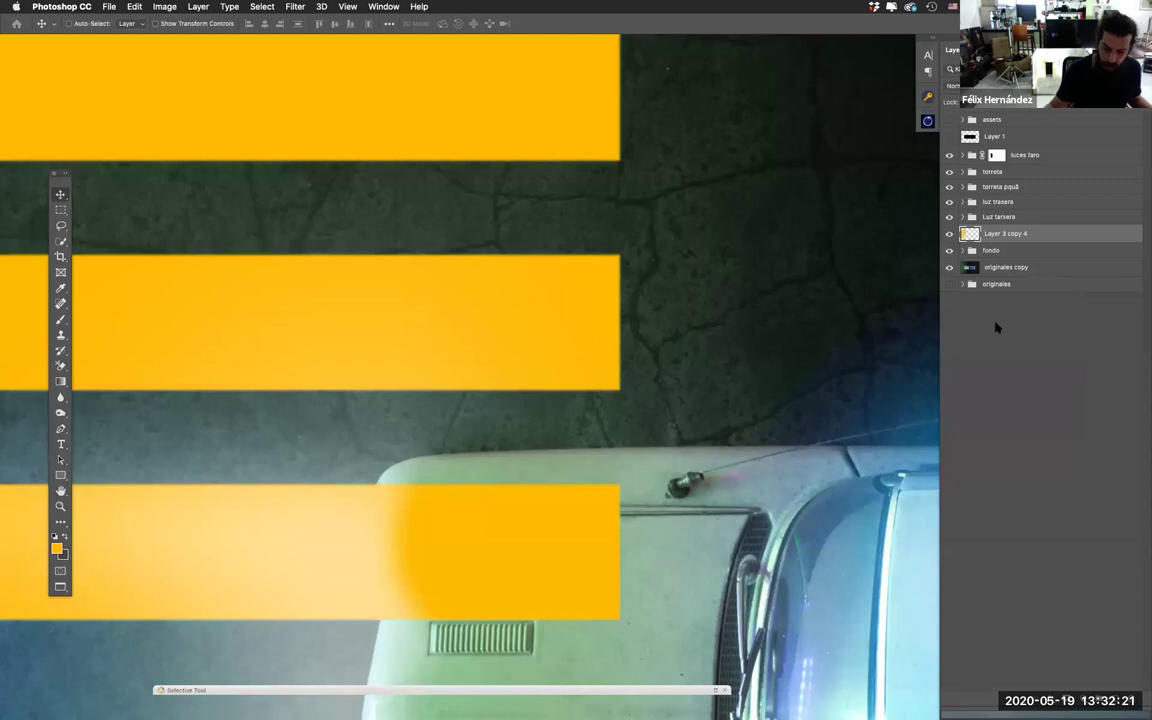
# Step: Set the stripes layer's blend mode to Overlay
pyautogui.scroll(-5, 616, 372)
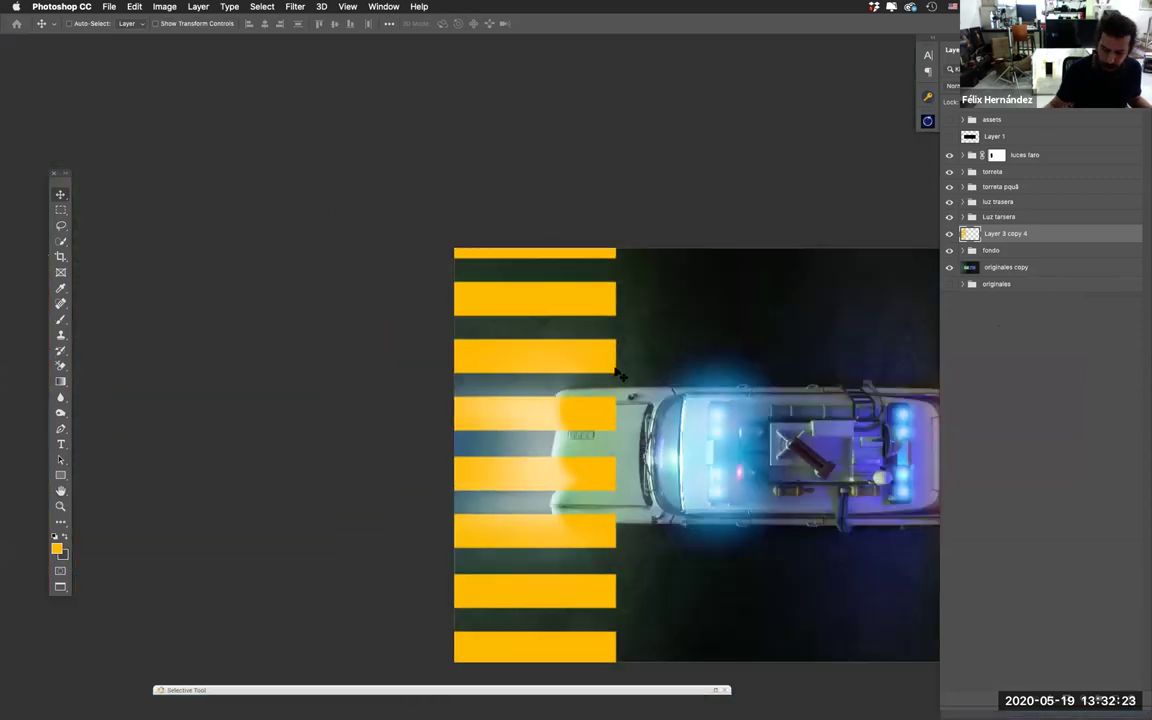
pyautogui.hscroll(5, 616, 372)
pyautogui.scroll(-3, 616, 372)
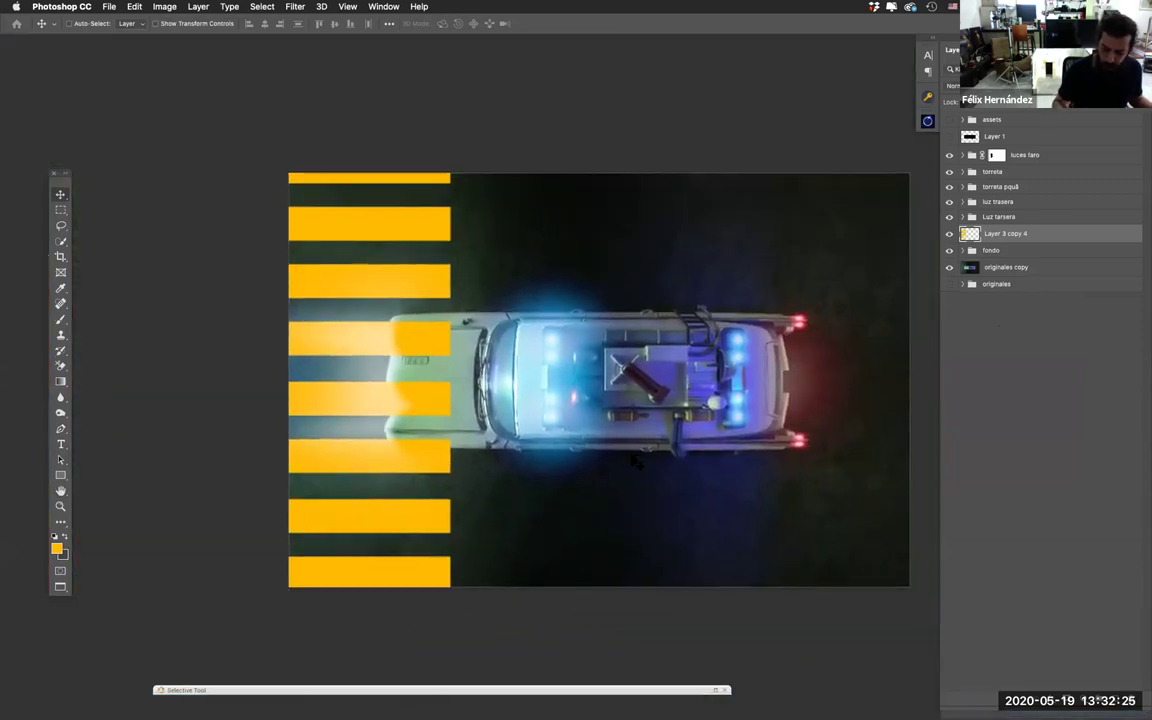
pyautogui.click(955, 85)
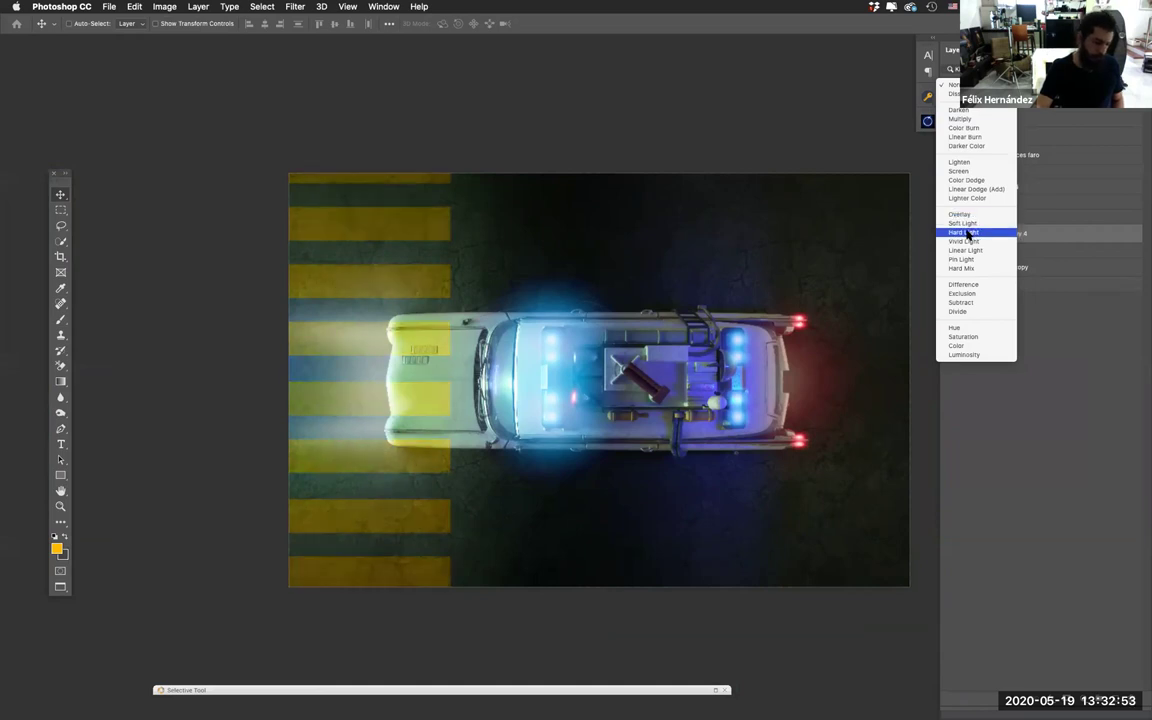
pyautogui.click(969, 215)
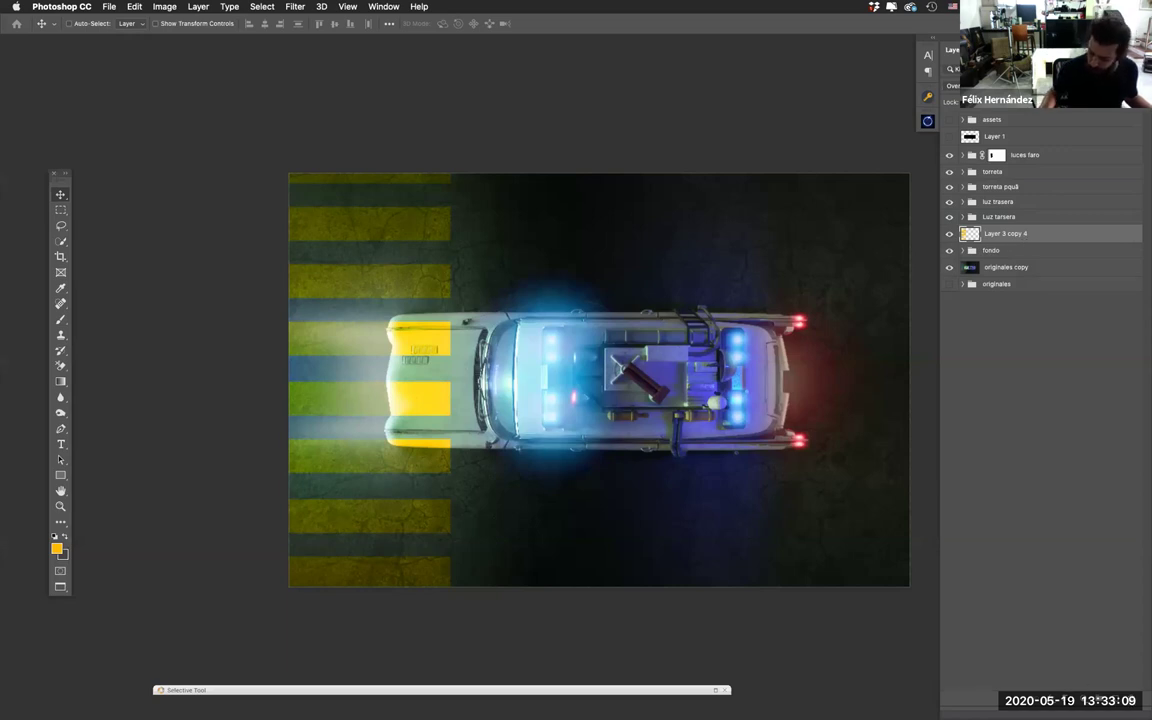
# Step: Add a layer mask to the stripes layer and compare the image with and without the stripes
pyautogui.click(1050, 710)
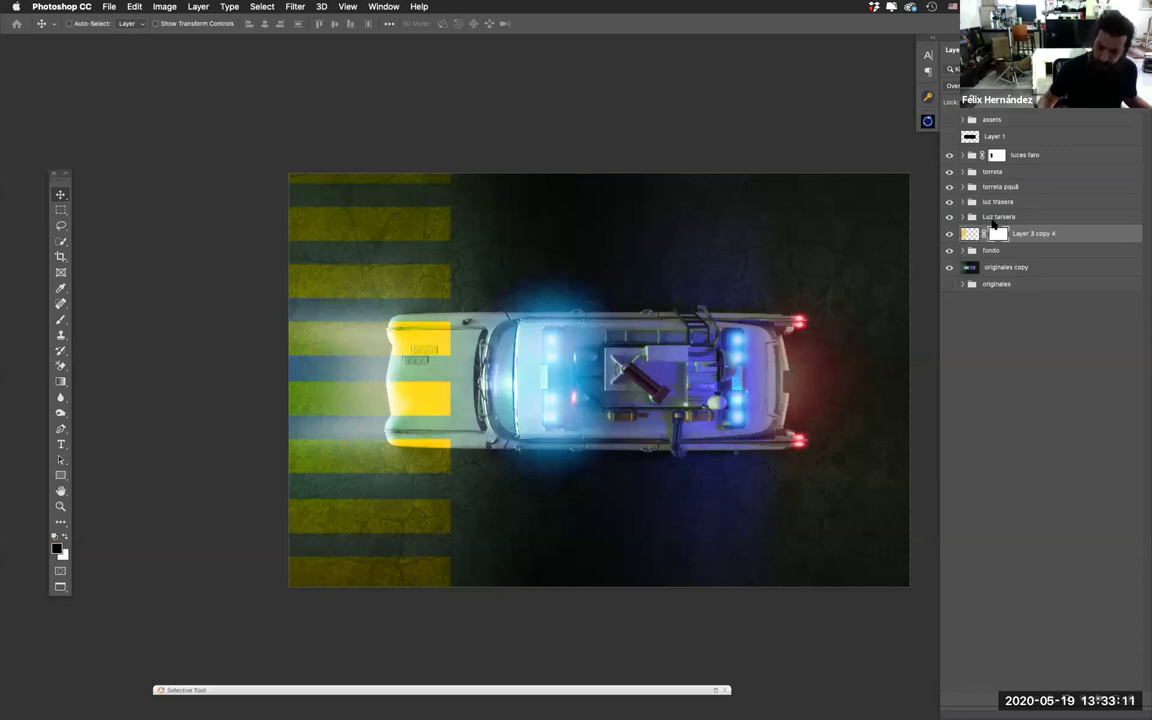
pyautogui.click(949, 233)
pyautogui.click(949, 233)
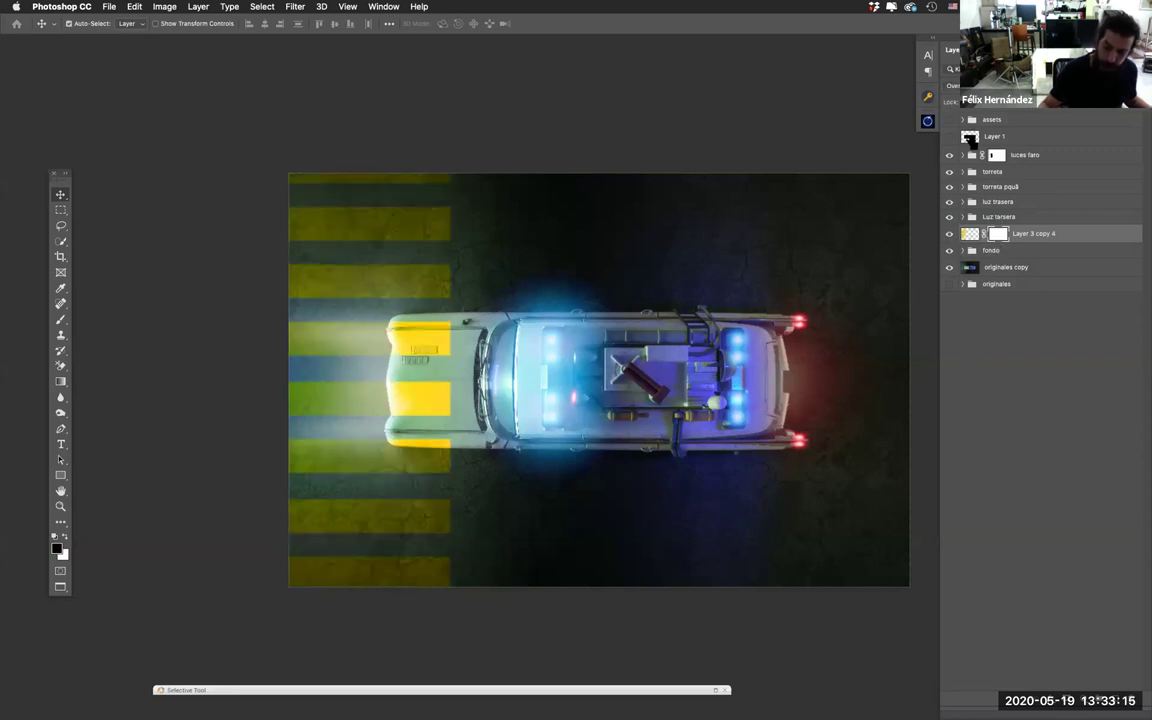
# Step: Try selecting everything outside the car from Layer 1's outline, and clear the selection
pyautogui.keyDown('super'); pyautogui.click(969, 138); pyautogui.keyUp('super')
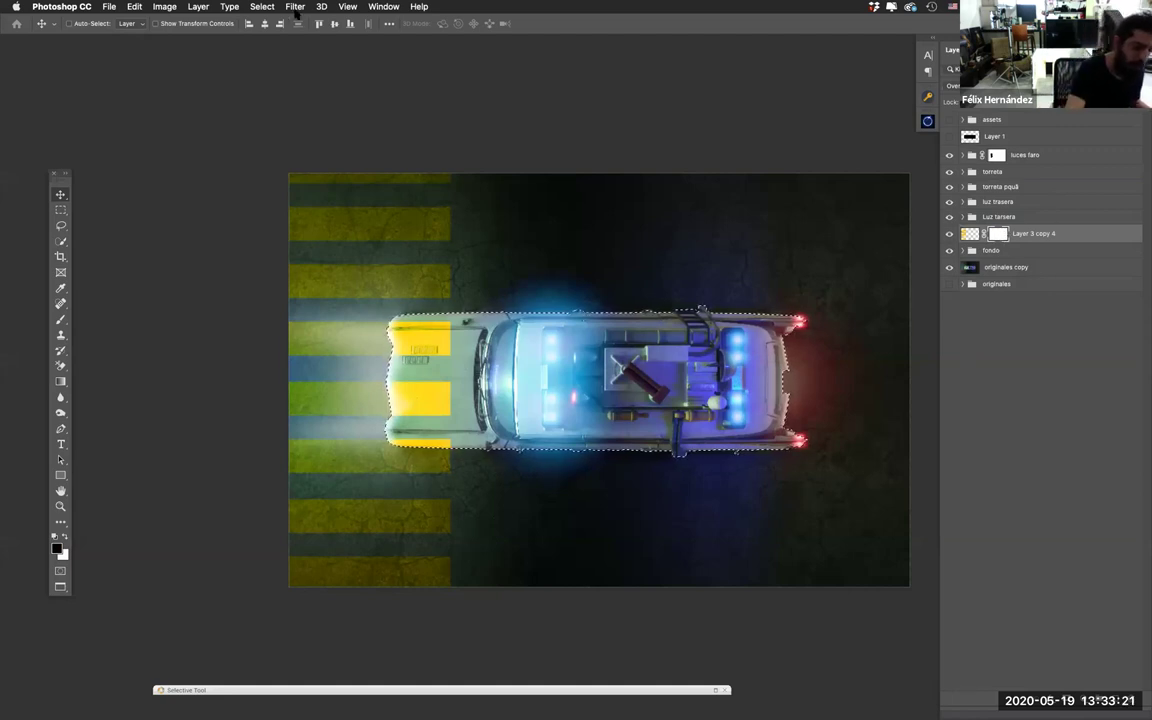
pyautogui.click(260, 7)
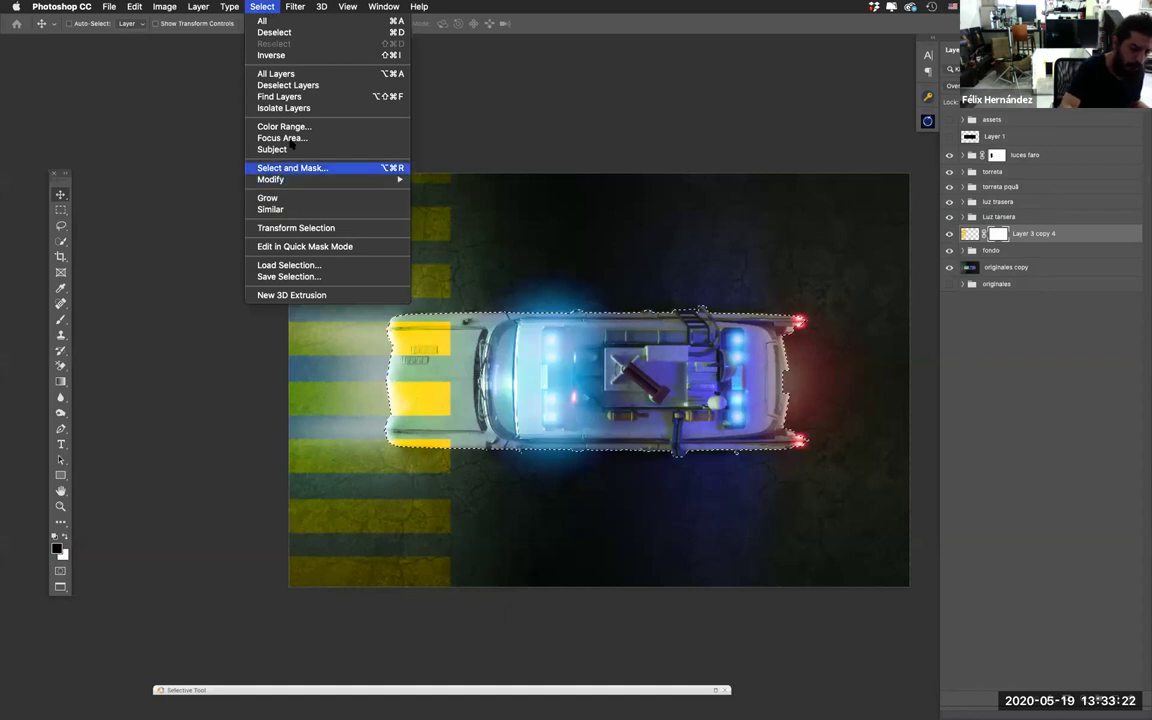
pyautogui.click(262, 55)
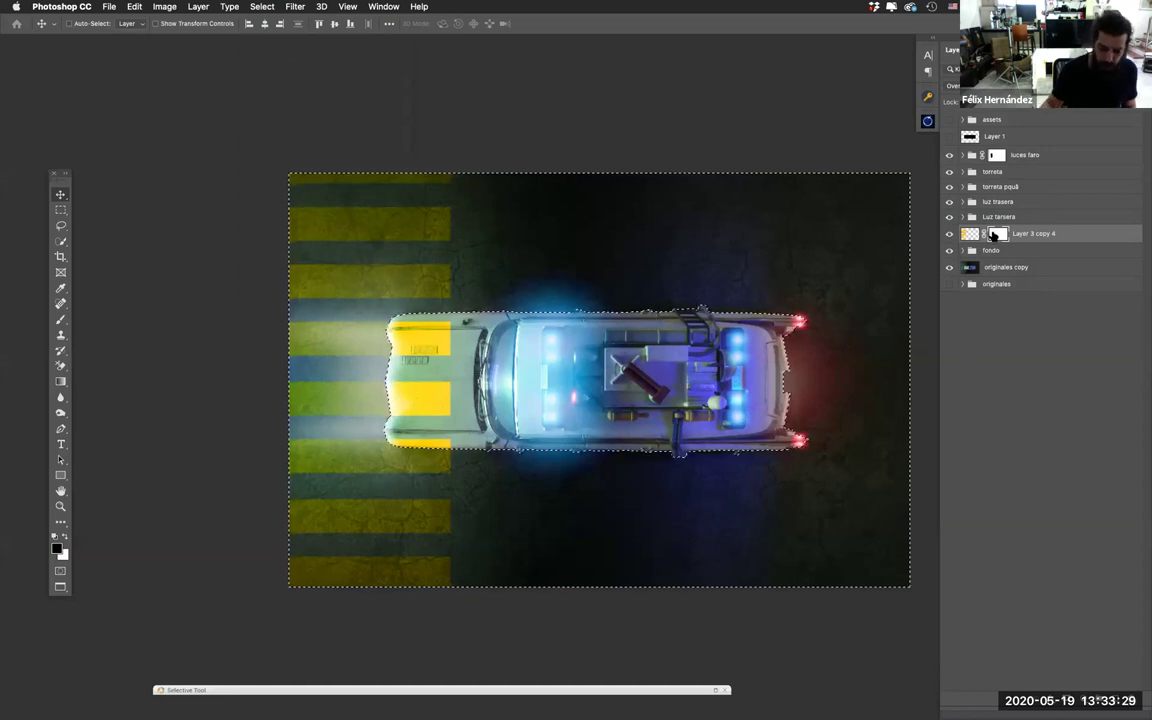
pyautogui.press('super+d')
# Step: Load the car's outline as a selection, fill it with black on the stripes layer's mask, and clear the selection
pyautogui.keyDown('super'); pyautogui.click(982, 156); pyautogui.keyUp('super')
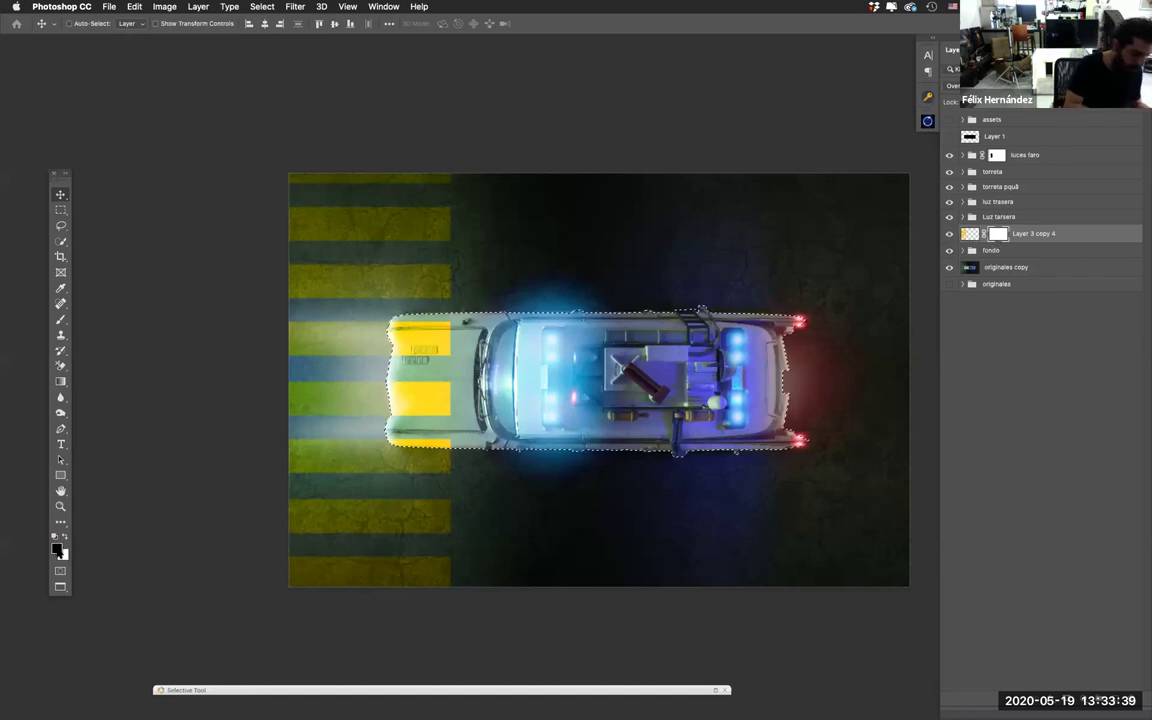
pyautogui.middleClick(573, 477)
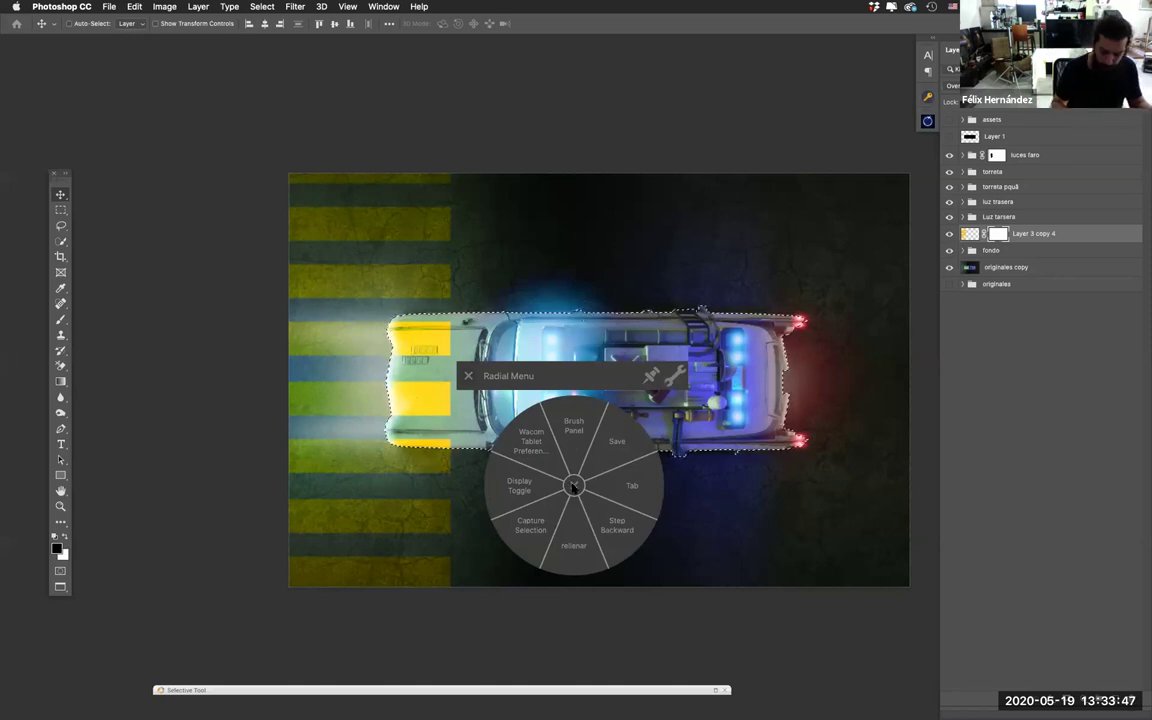
pyautogui.middleClick(532, 615)
pyautogui.middleClick(533, 590)
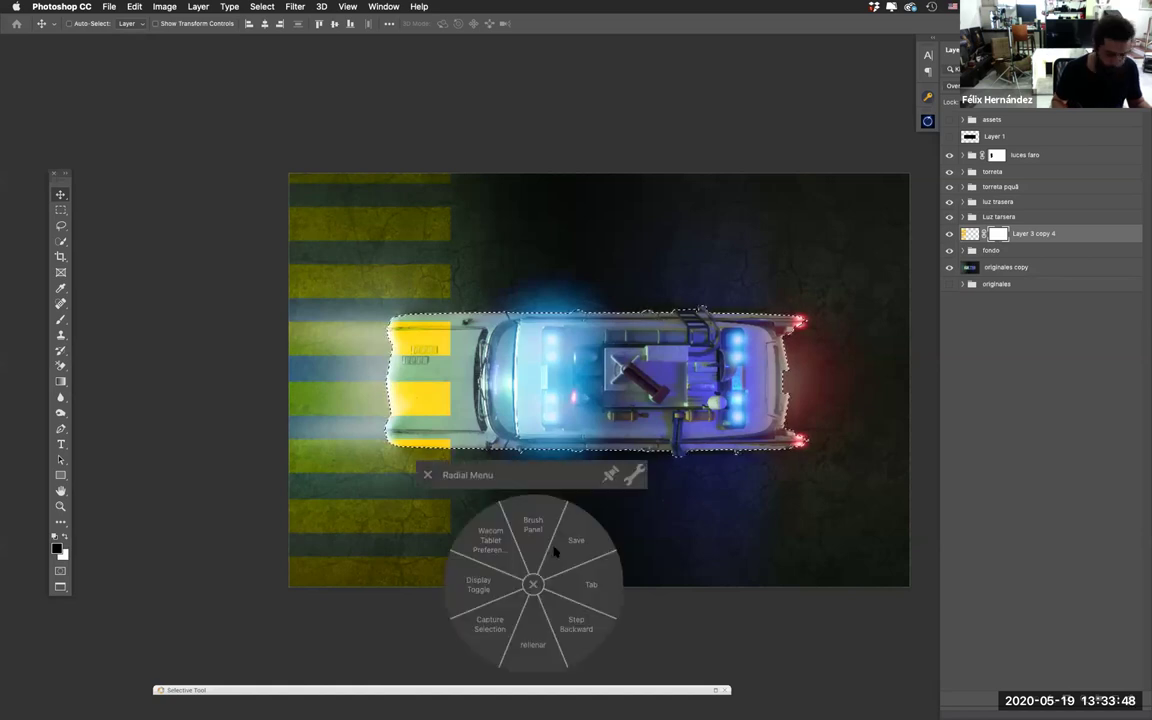
pyautogui.click(531, 650)
pyautogui.press('super+d')
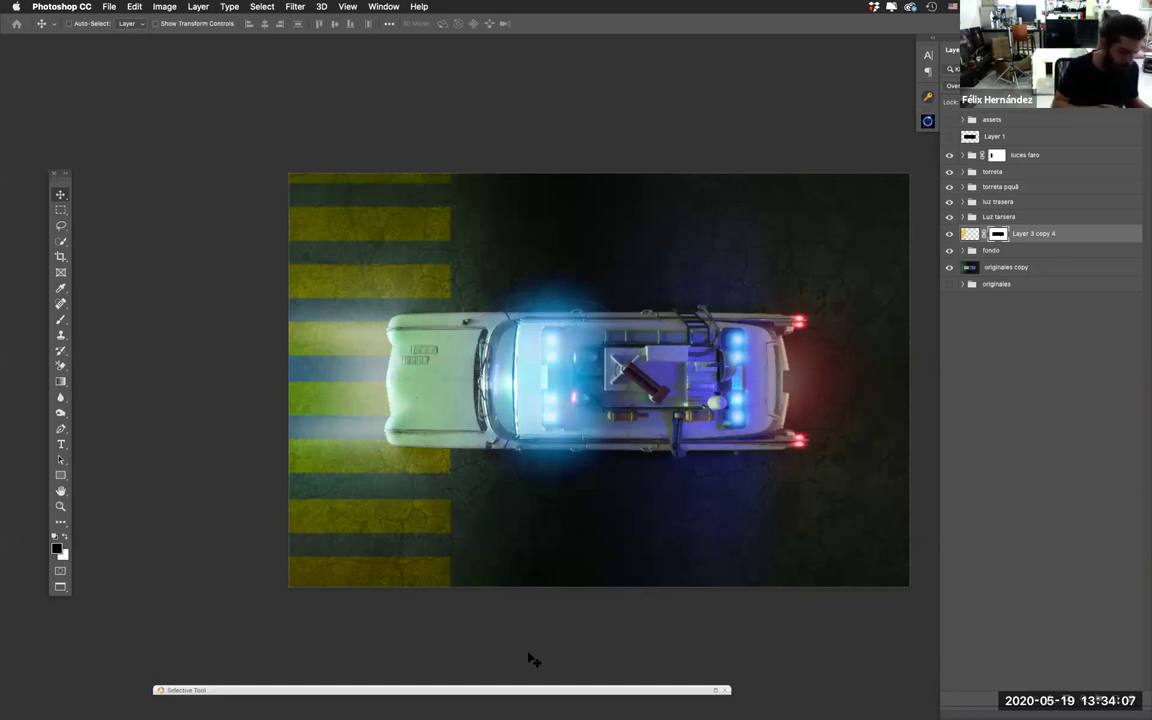
# Step: Choose a speckled, splatter-like brush tip for painting on the stripes layer's mask
pyautogui.click(60, 319)
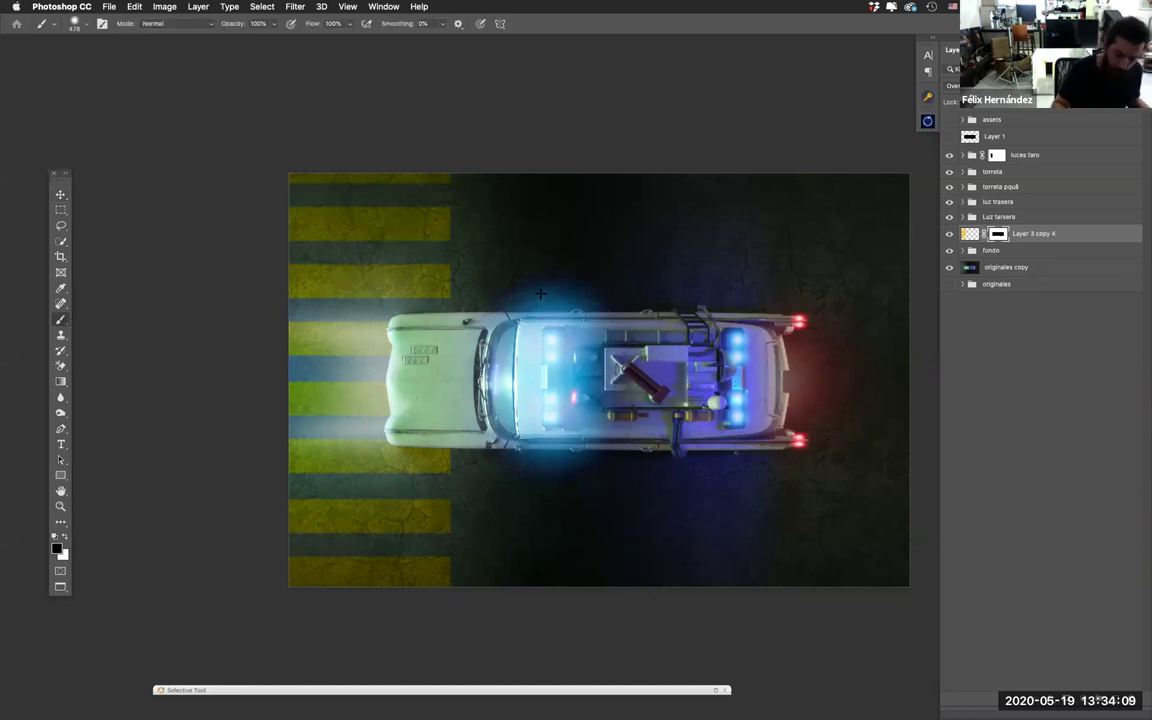
pyautogui.rightClick(539, 294)
pyautogui.scroll(-2, 683, 412)
pyautogui.scroll(-5, 683, 412)
pyautogui.scroll(-6, 683, 435)
pyautogui.scroll(-3, 683, 445)
pyautogui.scroll(-2, 683, 445)
pyautogui.doubleClick(678, 440)
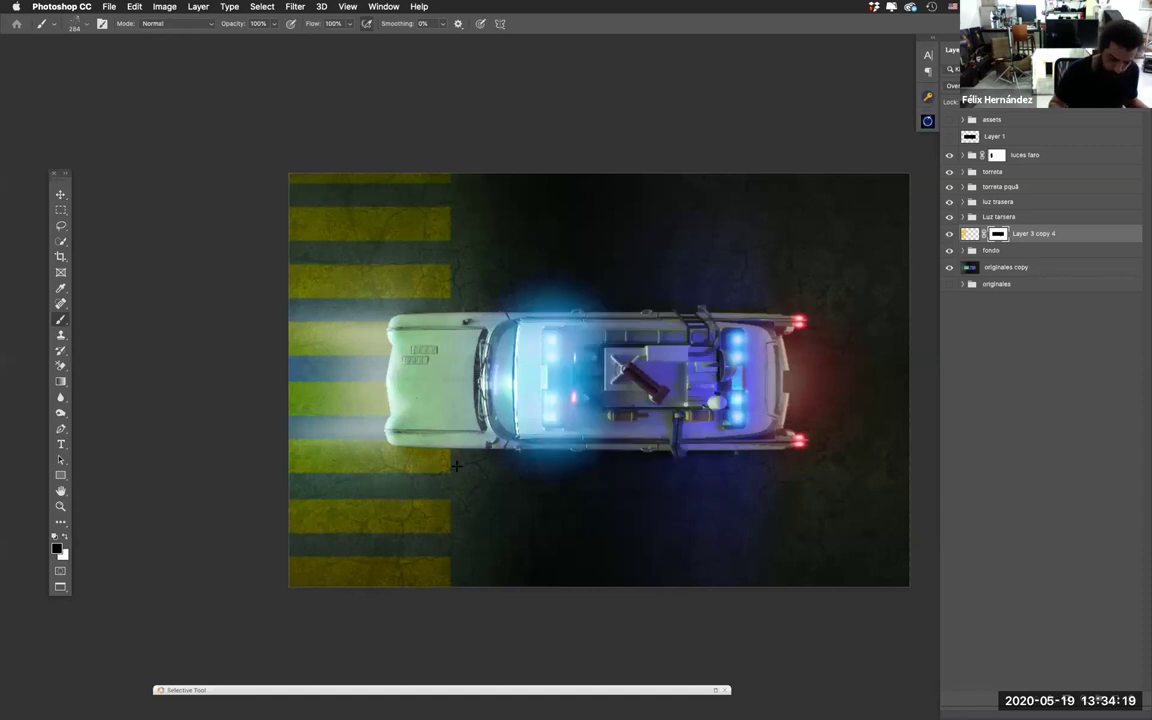
# Step: Paint black specks on the stripes layer's mask to wear down the stripes above the car, undoing unwanted strokes
pyautogui.moveTo(456, 465); pyautogui.dragTo(462, 468)
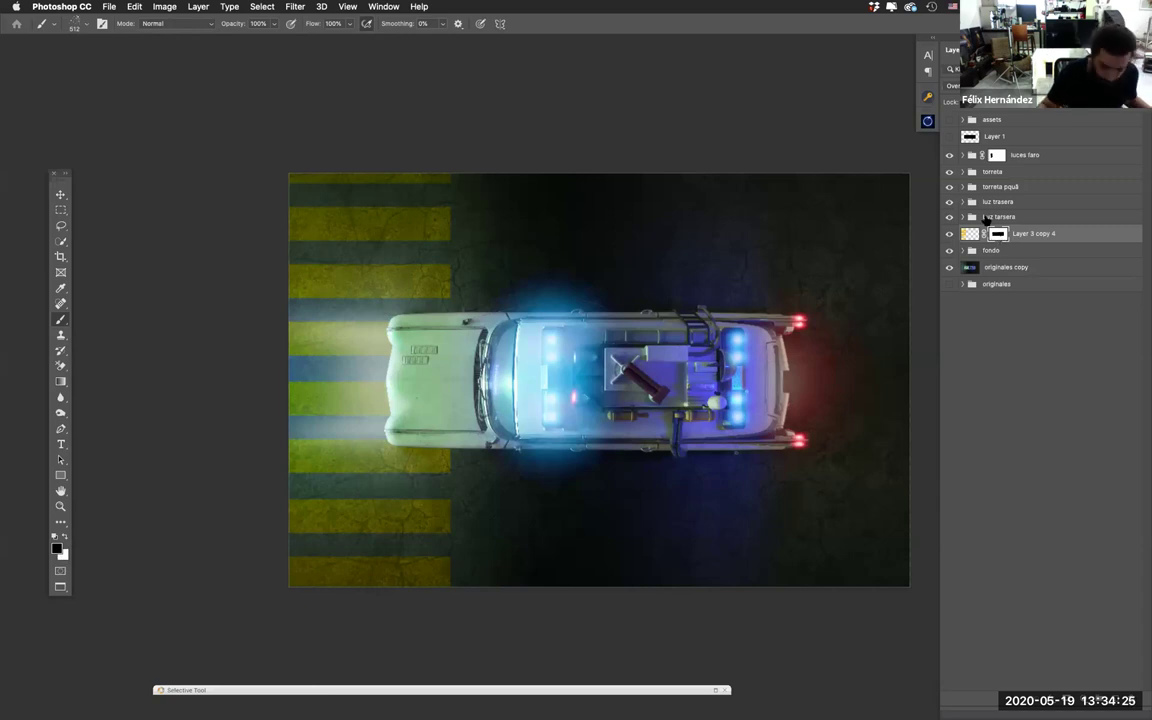
pyautogui.moveTo(415, 285); pyautogui.dragTo(465, 290)
pyautogui.hotkey('ctrl', 'z')
pyautogui.scroll(3, 435, 280)
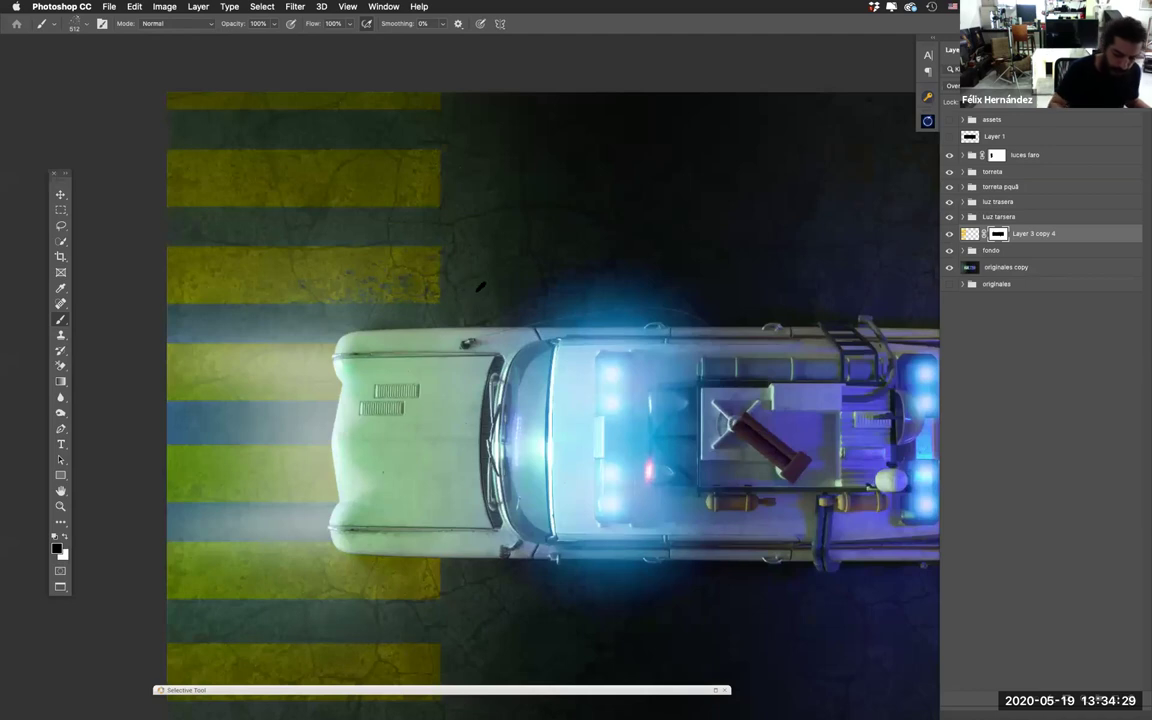
pyautogui.click(435, 287)
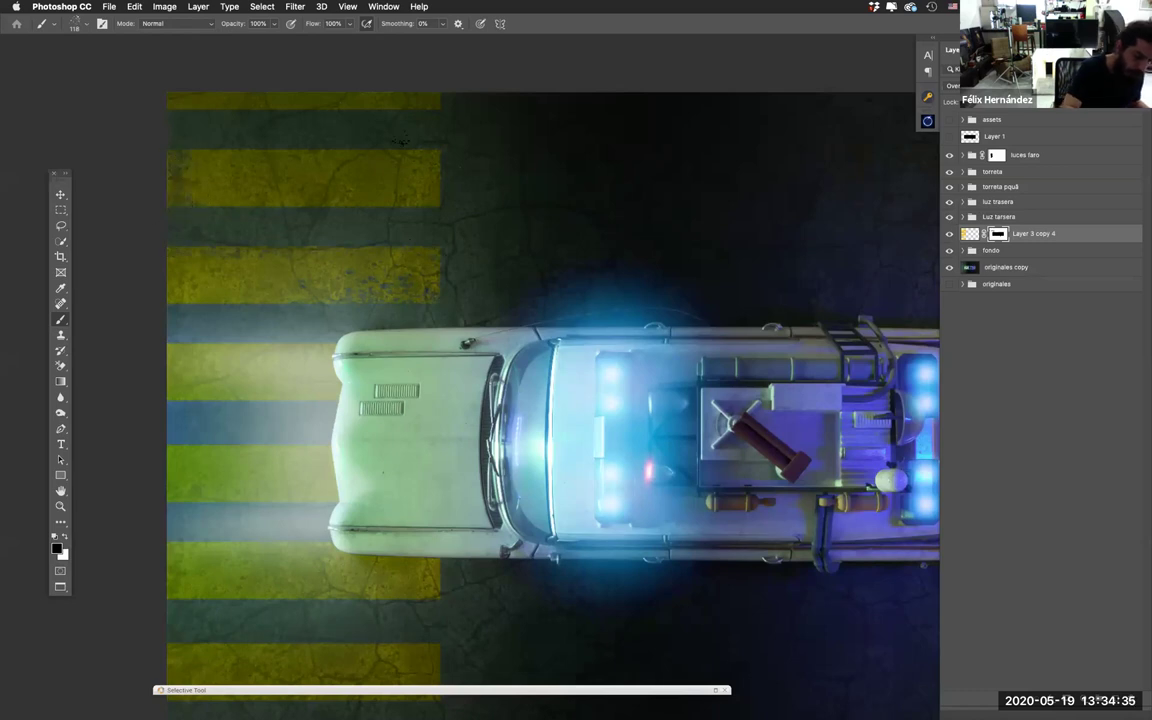
pyautogui.click(425, 195)
pyautogui.press('super+z')
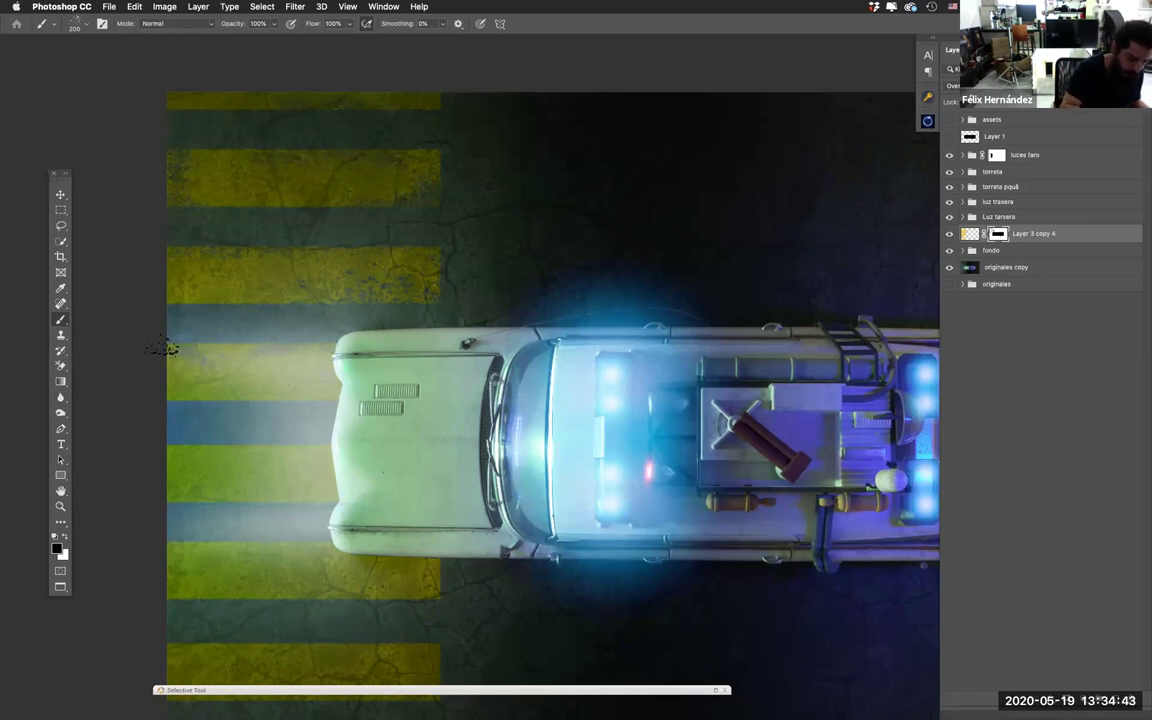
# Step: Wear down the stripes in front of and below the car with black speckled strokes on the same mask
pyautogui.scroll(-5, 258, 480)
pyautogui.hscroll(-3, 258, 480)
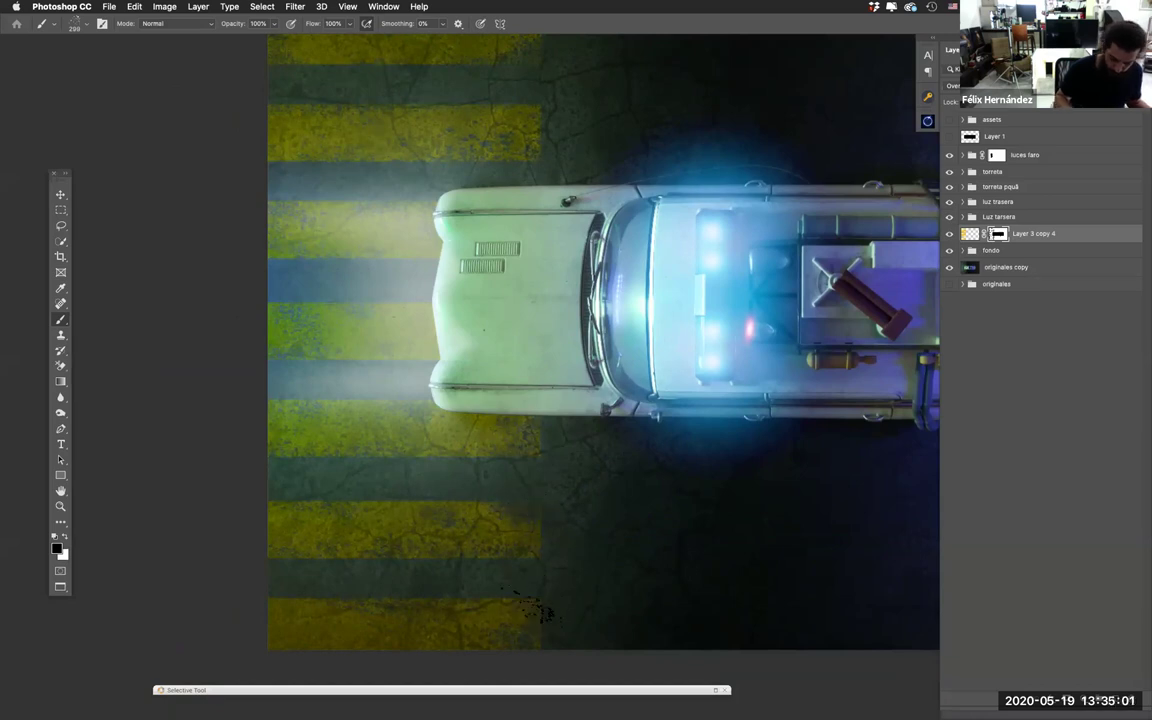
pyautogui.scroll(-5, 375, 608)
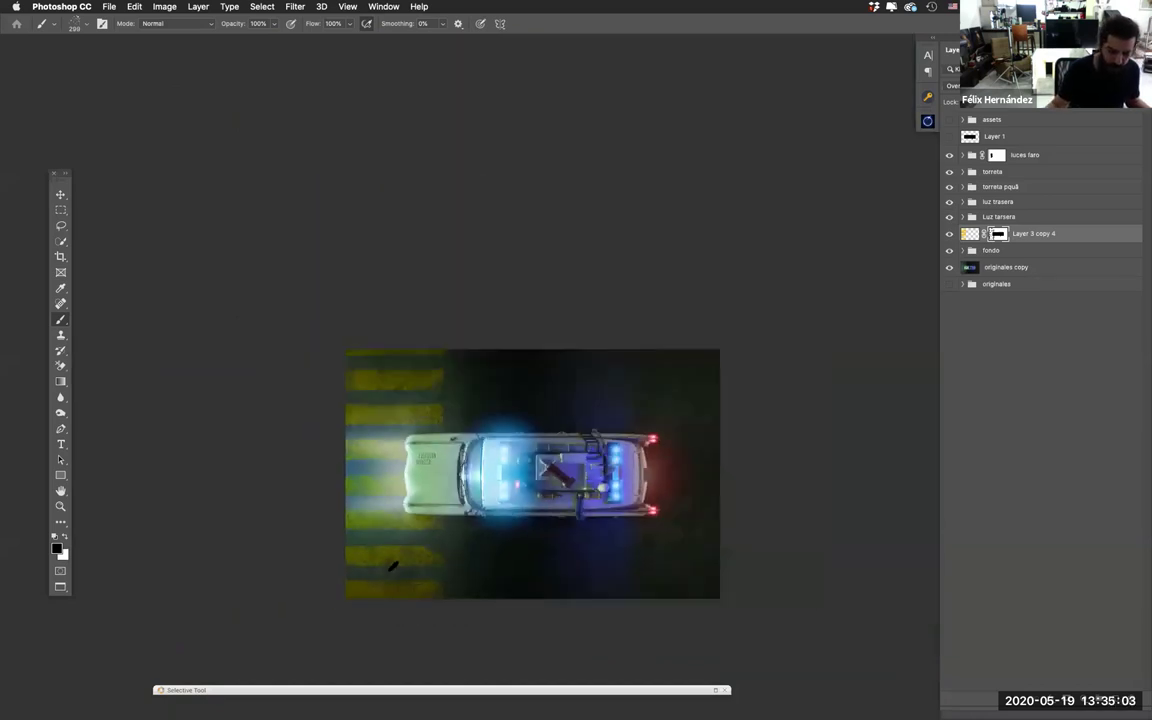
pyautogui.scroll(2, 368, 604)
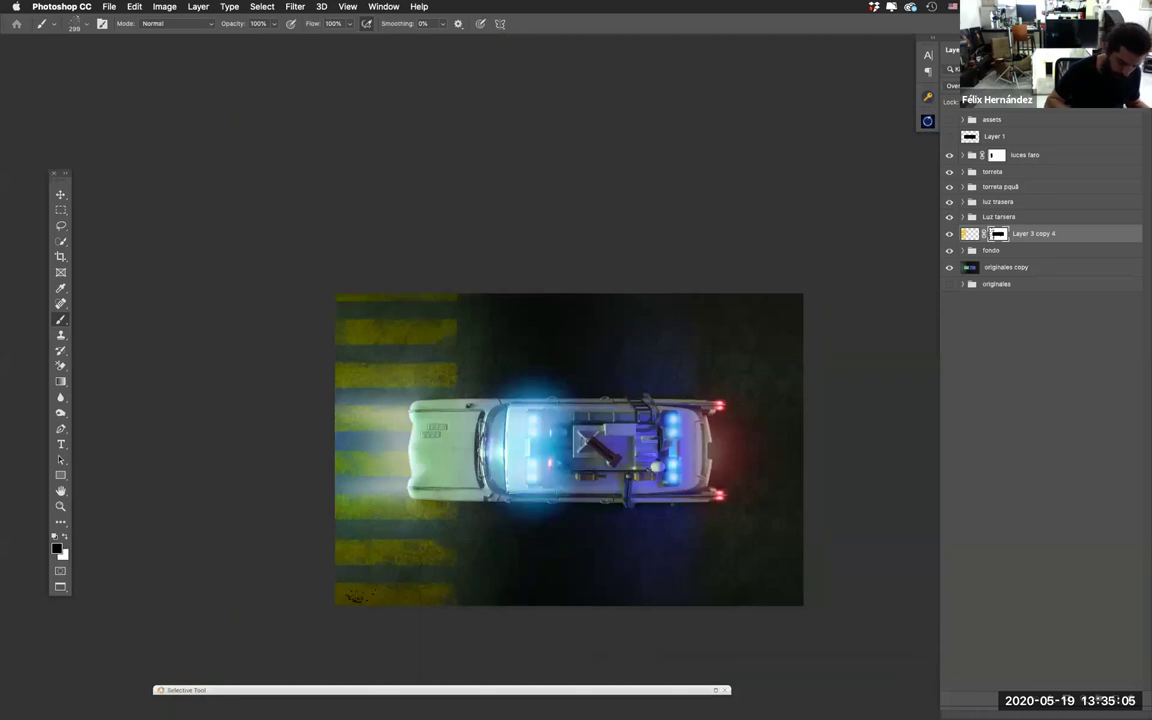
pyautogui.moveTo(356, 572); pyautogui.dragTo(371, 572)
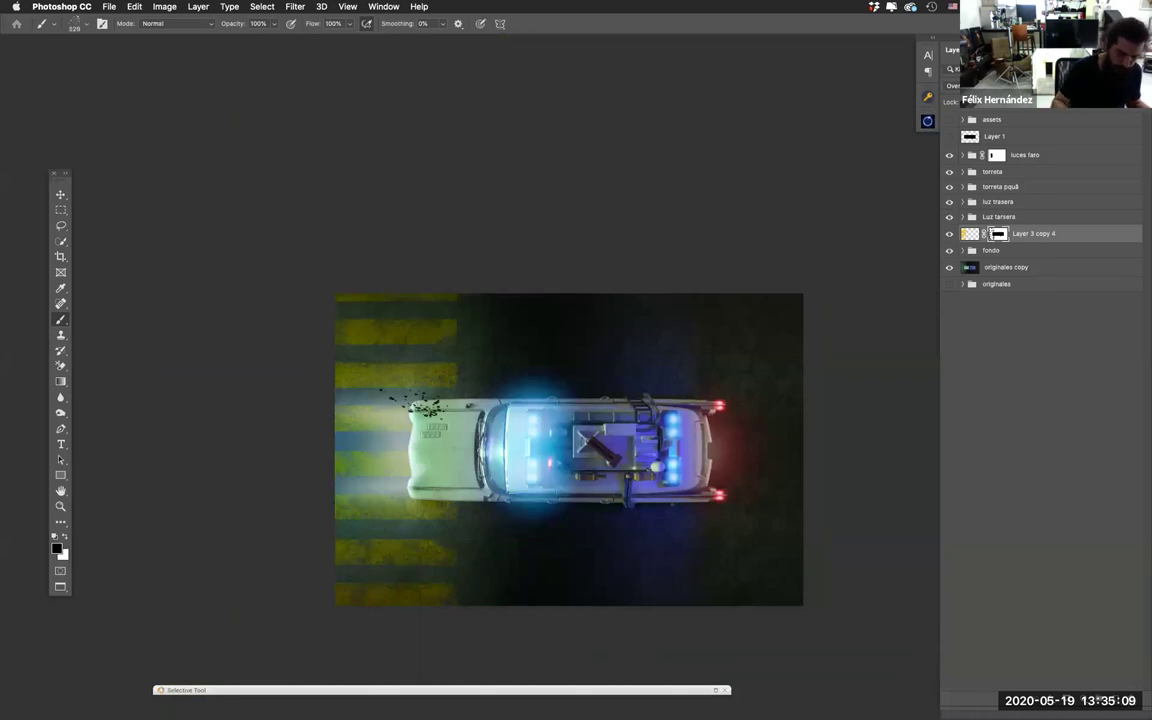
pyautogui.click(61, 195)
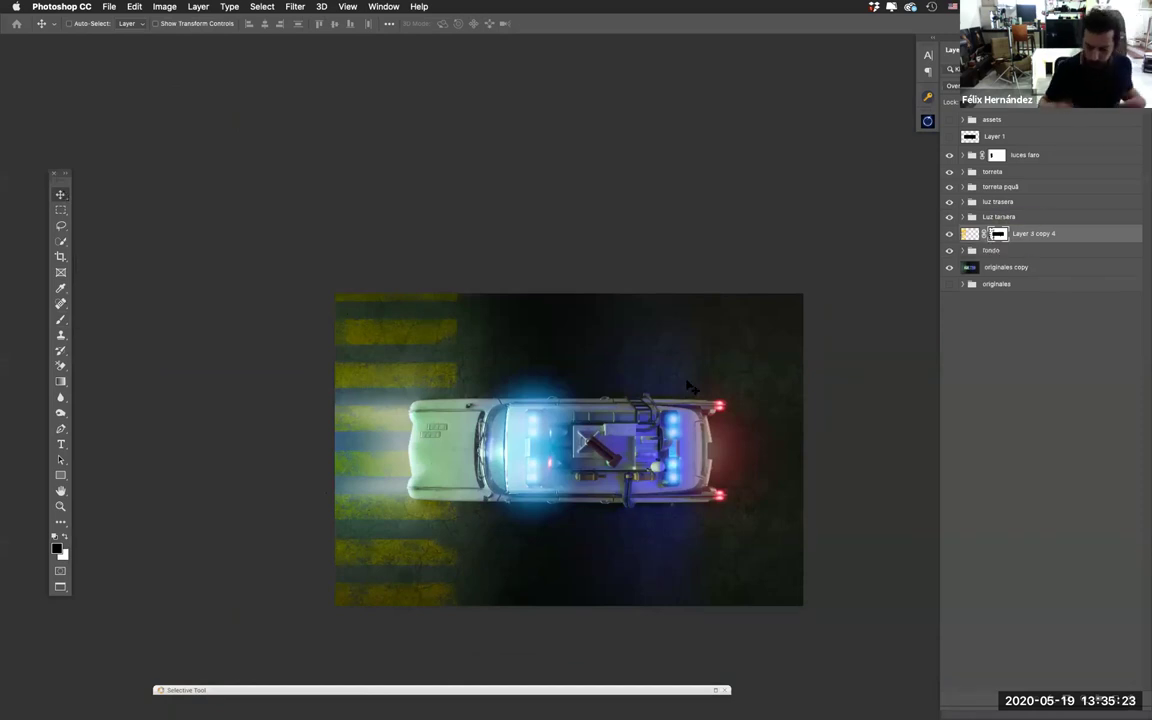
# Step: Add a new layer on top and fill it with amber
pyautogui.scroll(-4, 688, 385)
pyautogui.scroll(6, 688, 385)
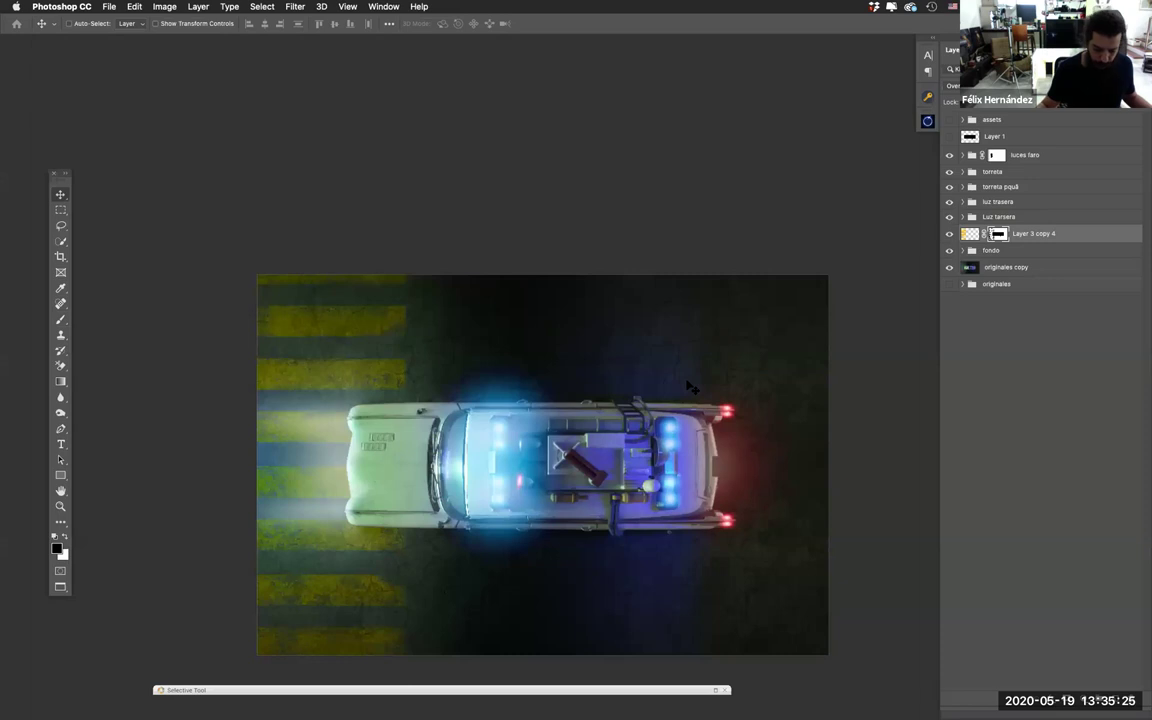
pyautogui.scroll(-2, 688, 385)
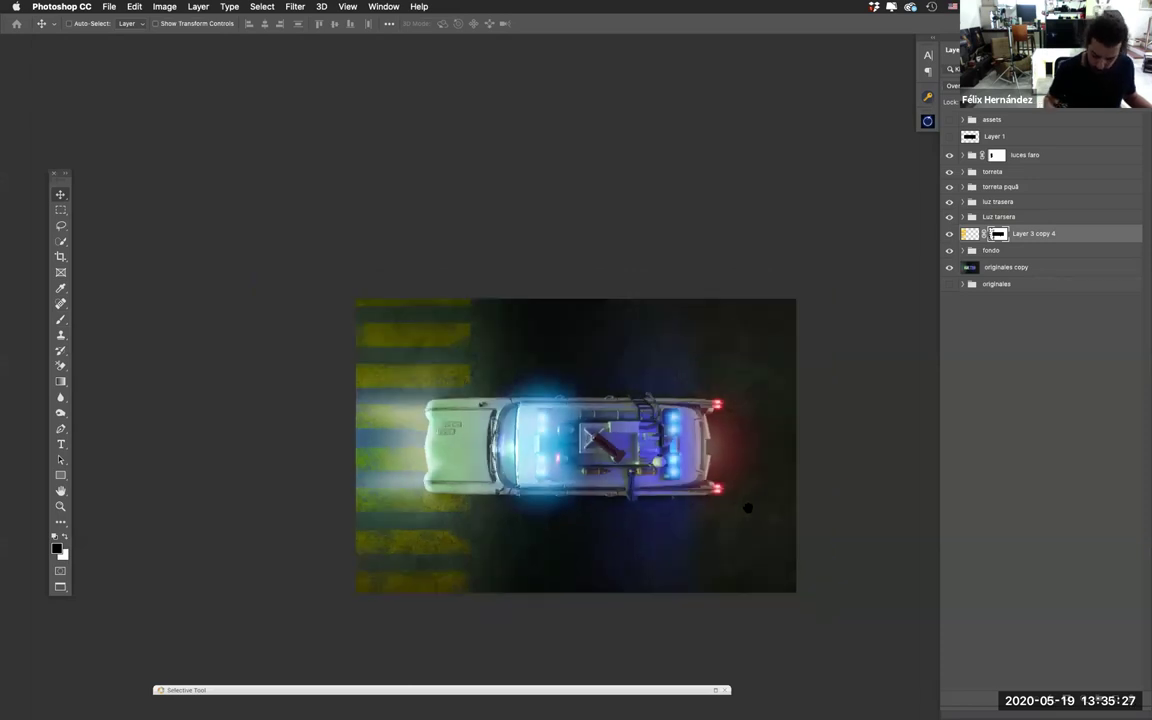
pyautogui.moveTo(748, 507); pyautogui.dragTo(695, 455)
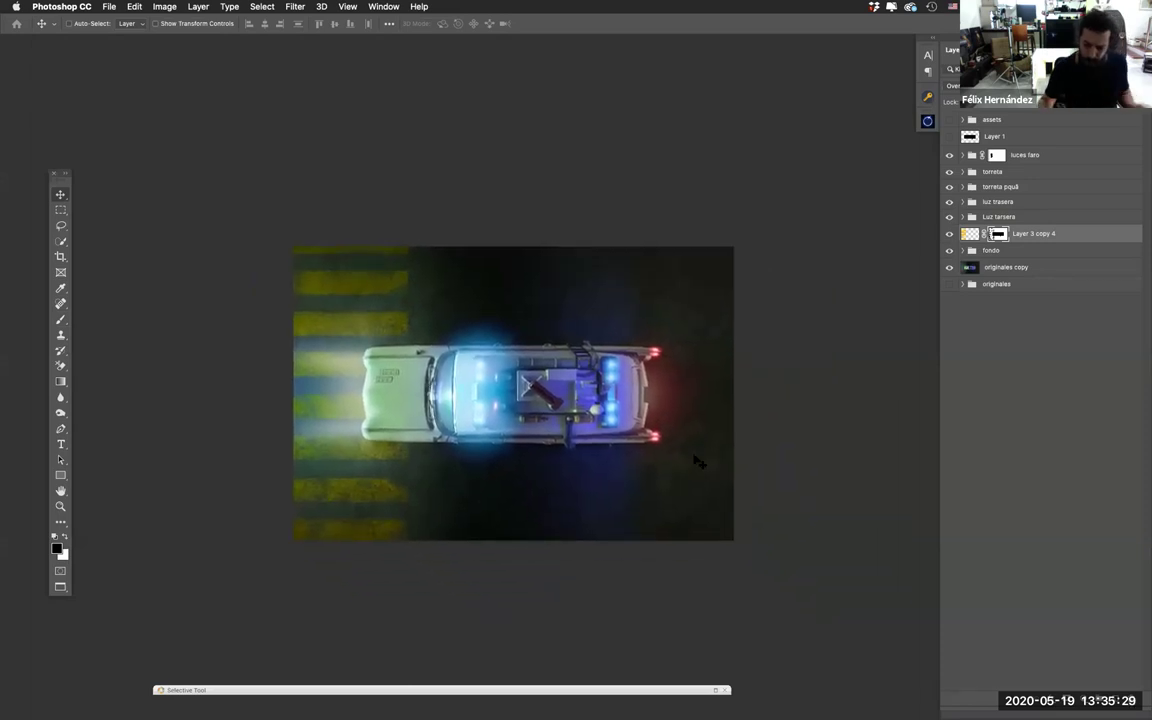
pyautogui.press('super+shift+alt+n')
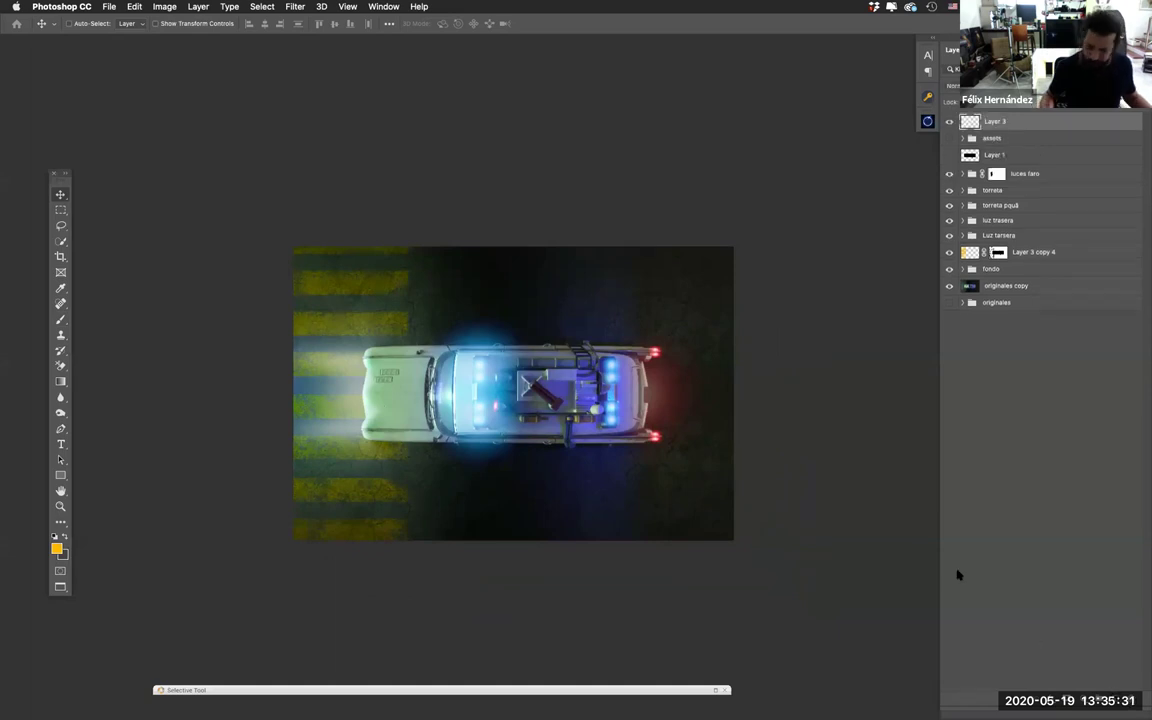
pyautogui.click(819, 522)
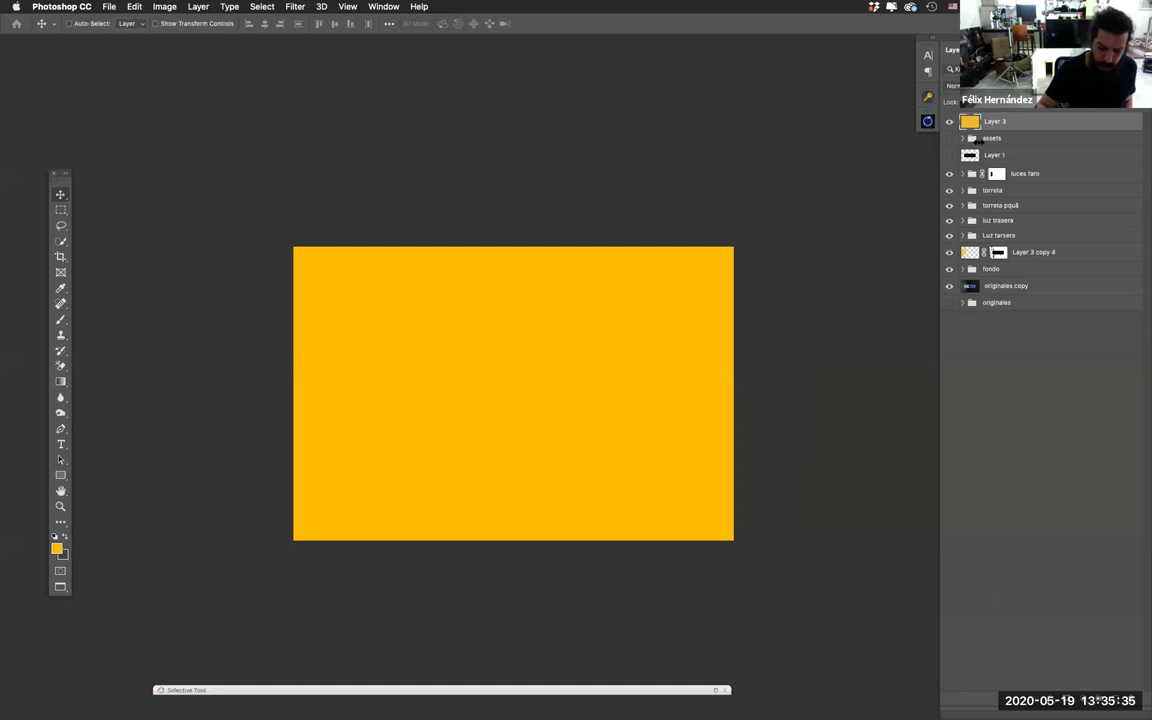
# Step: Show the rulers, place a horizontal guide across the canvas's middle, and delete the amber fill layer
pyautogui.press('super+r')
pyautogui.moveTo(746, 38); pyautogui.dragTo(707, 389)
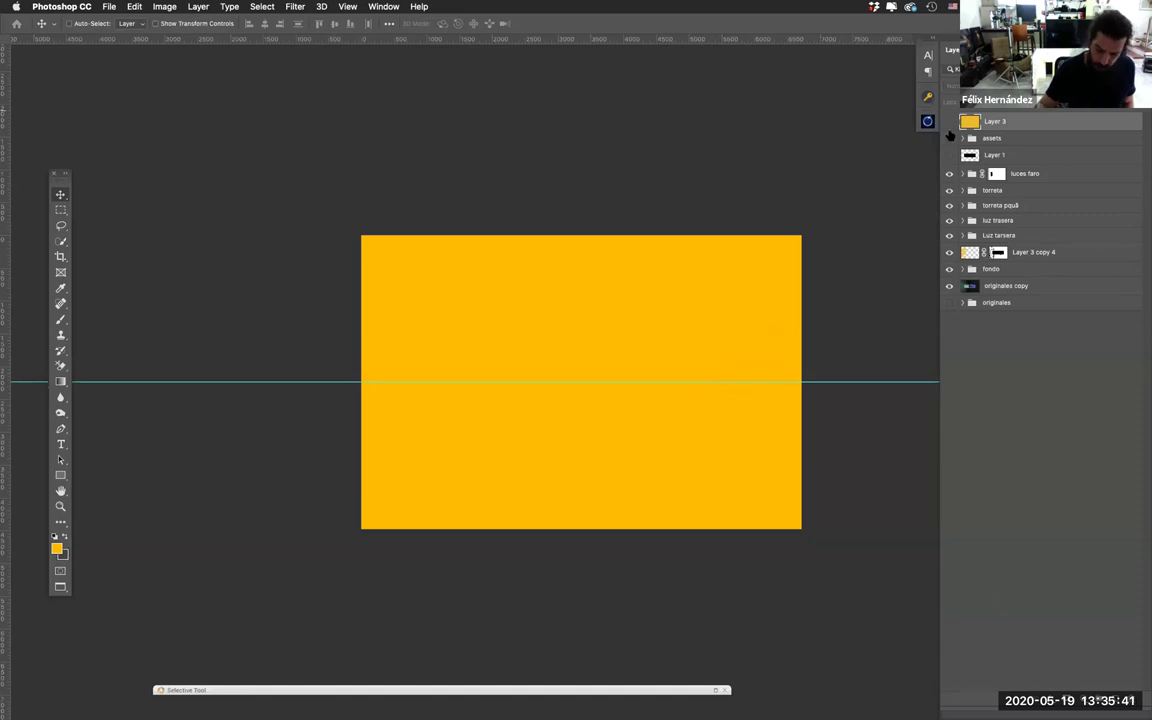
pyautogui.click(949, 121)
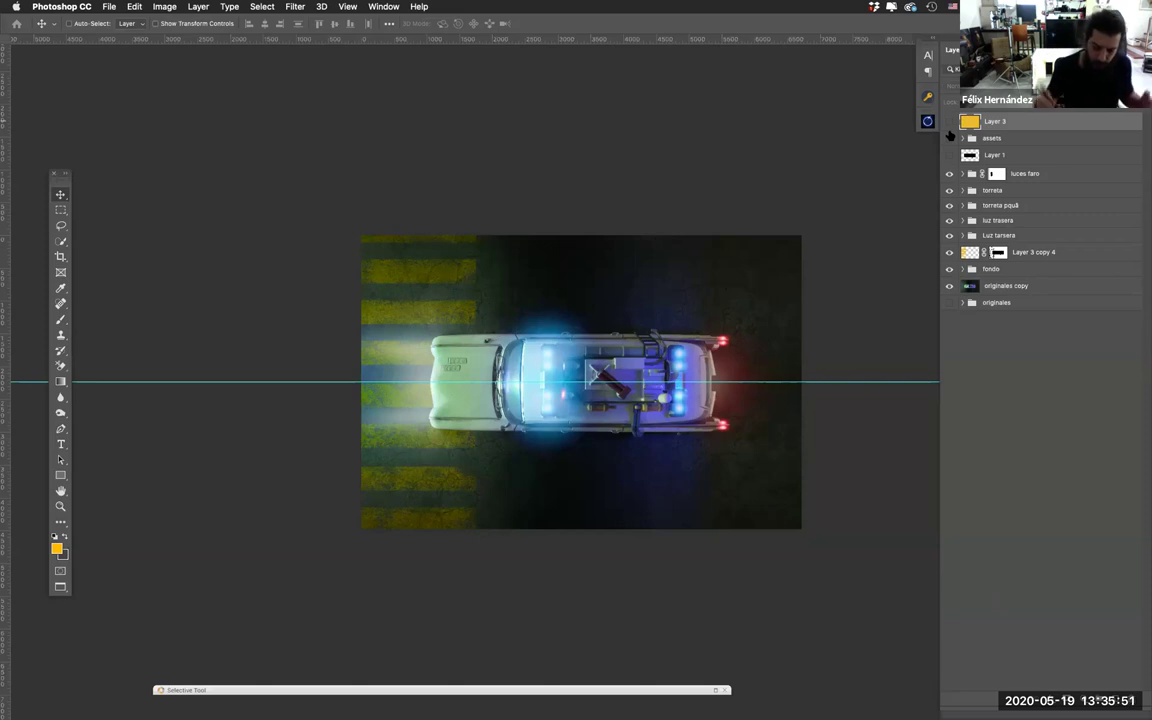
pyautogui.moveTo(965, 122); pyautogui.dragTo(1128, 688)
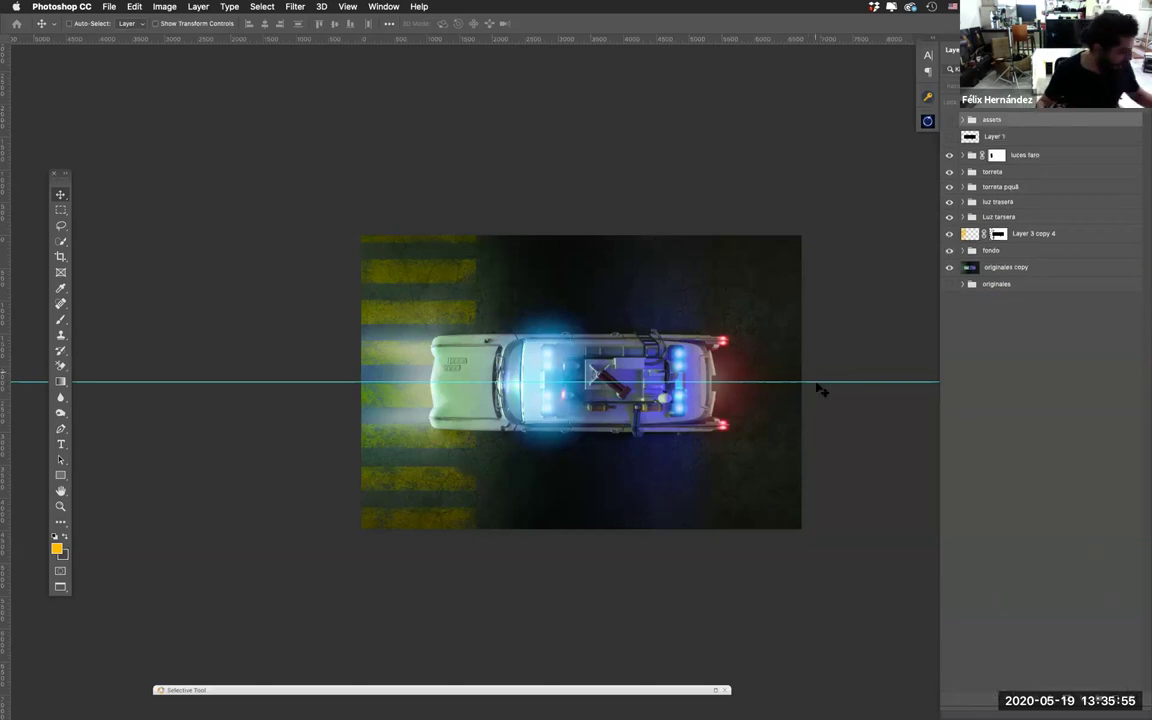
# Step: Place horizontal guides along the car's upper and lower sides and a vertical guide at its front end
pyautogui.moveTo(790, 40); pyautogui.dragTo(784, 360)
pyautogui.moveTo(740, 40); pyautogui.dragTo(715, 431)
pyautogui.moveTo(763, 360); pyautogui.dragTo(764, 333)
pyautogui.moveTo(13, 400); pyautogui.dragTo(427, 422)
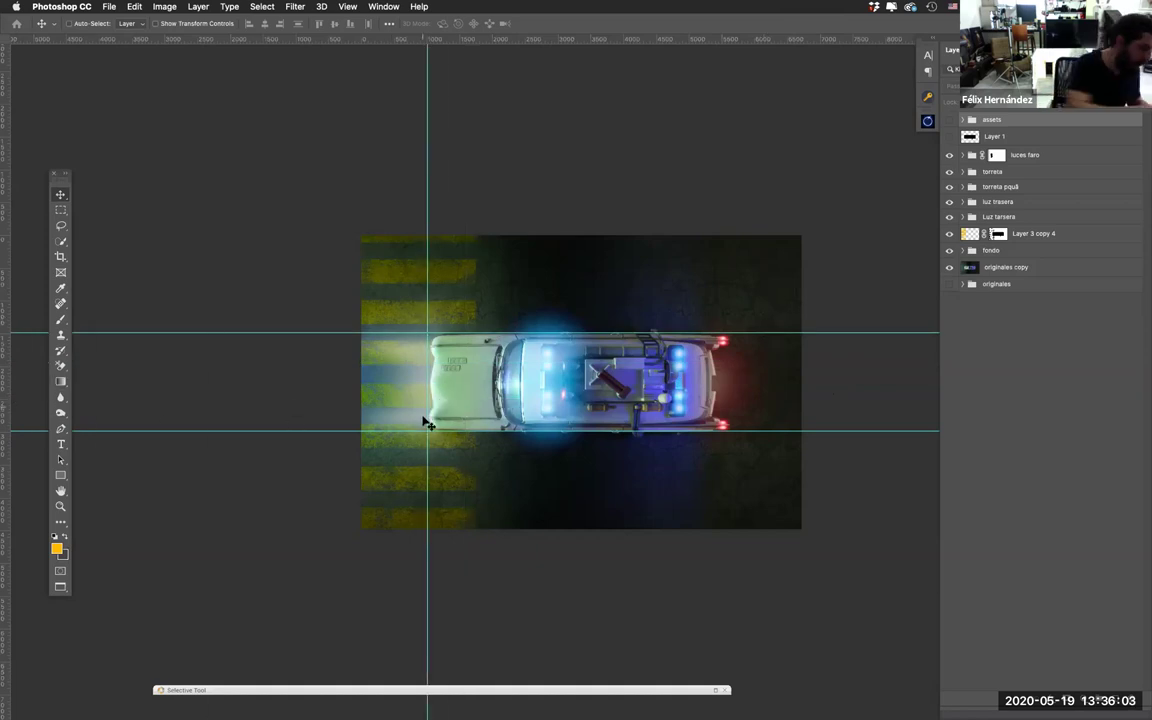
# Step: Turn the grid on and off again, and hide the guides
pyautogui.press('super')
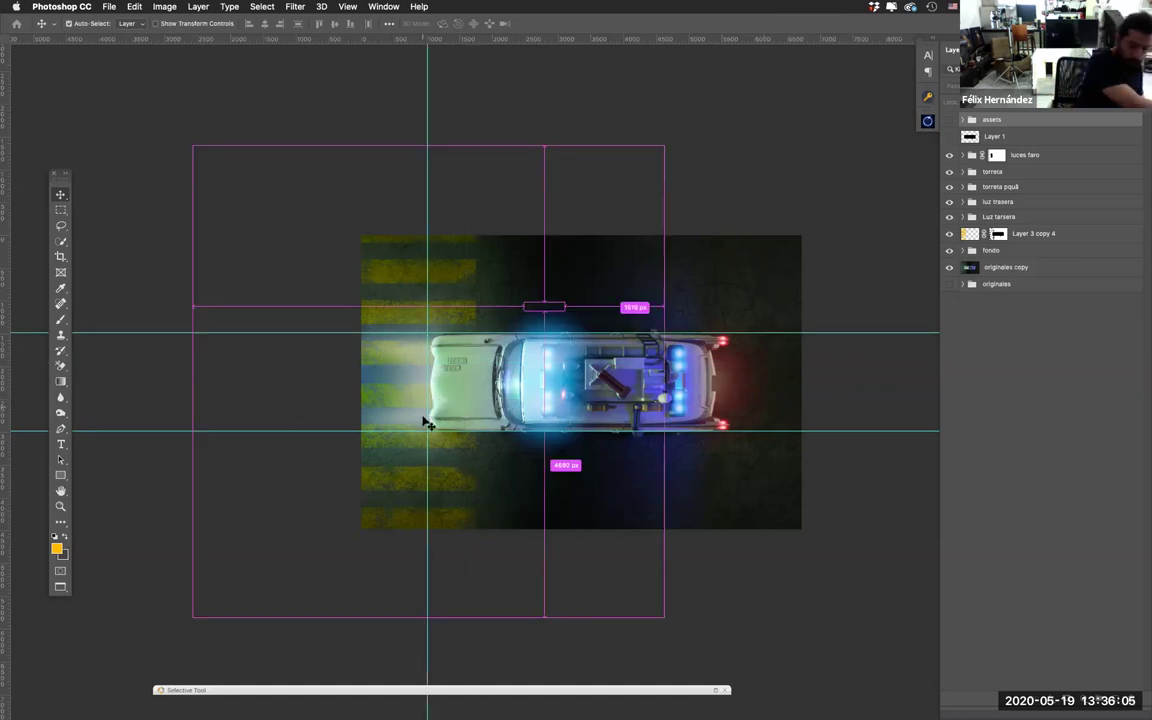
pyautogui.press('super+apostrophe')
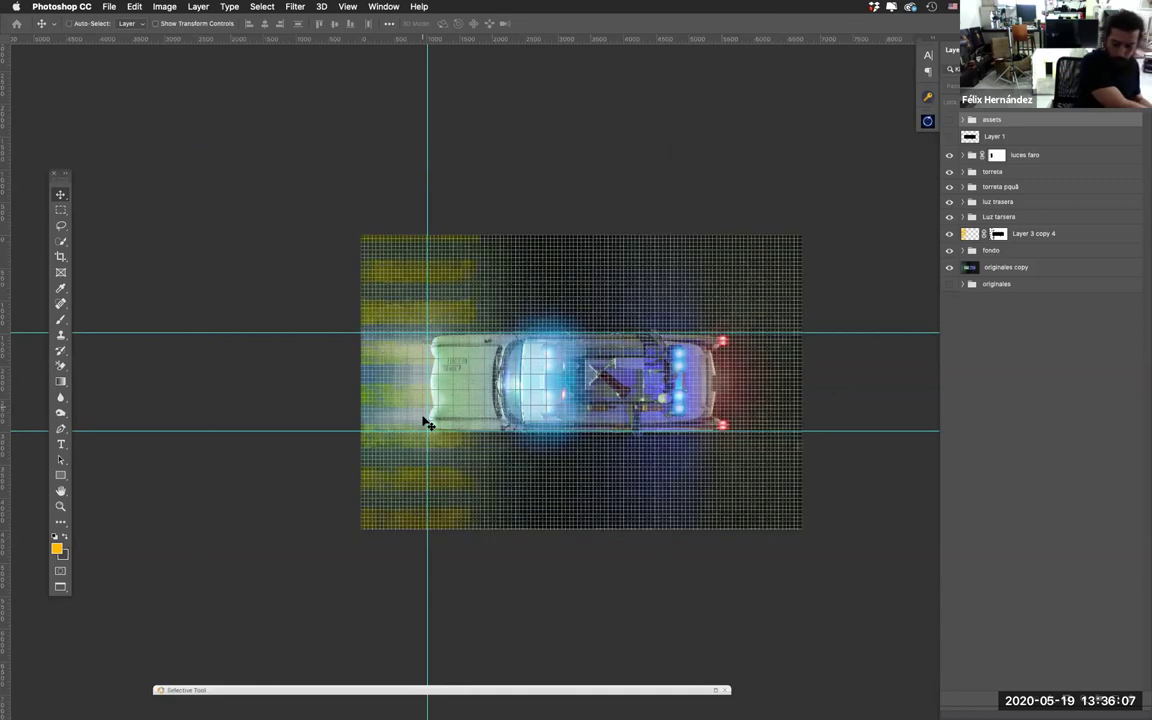
pyautogui.press('super+apostrophe')
pyautogui.press('super+semicolon')
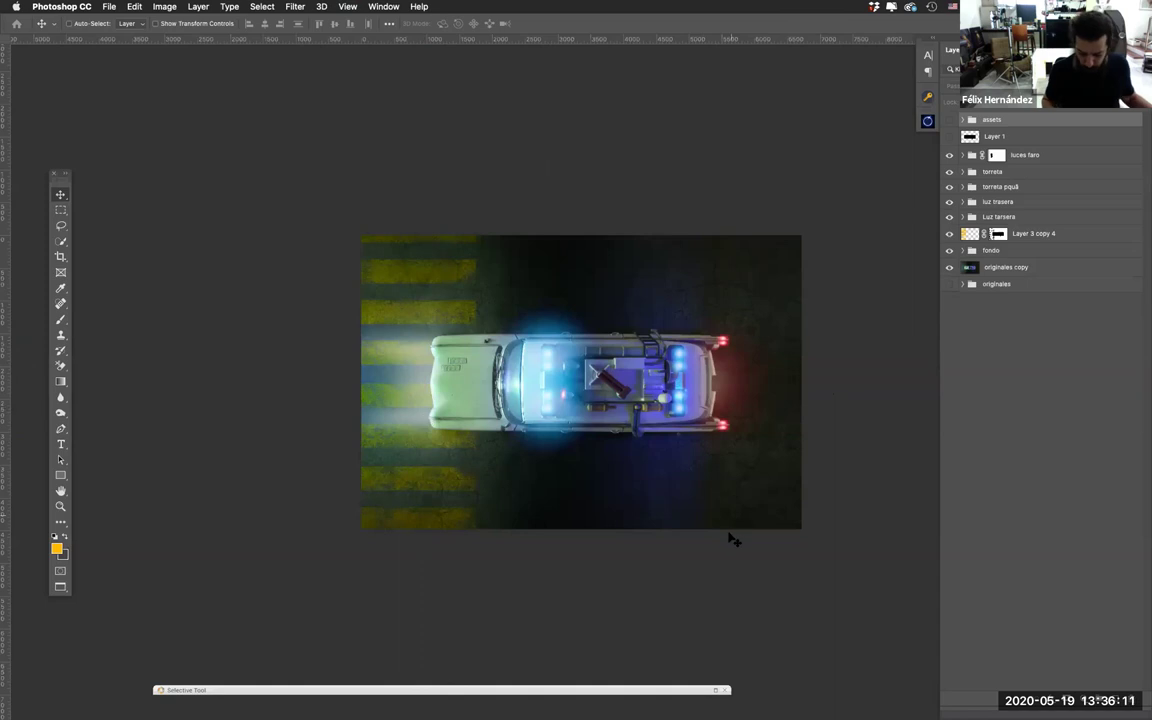
# Step: Save the document
pyautogui.moveTo(725, 537); pyautogui.dragTo(686, 517)
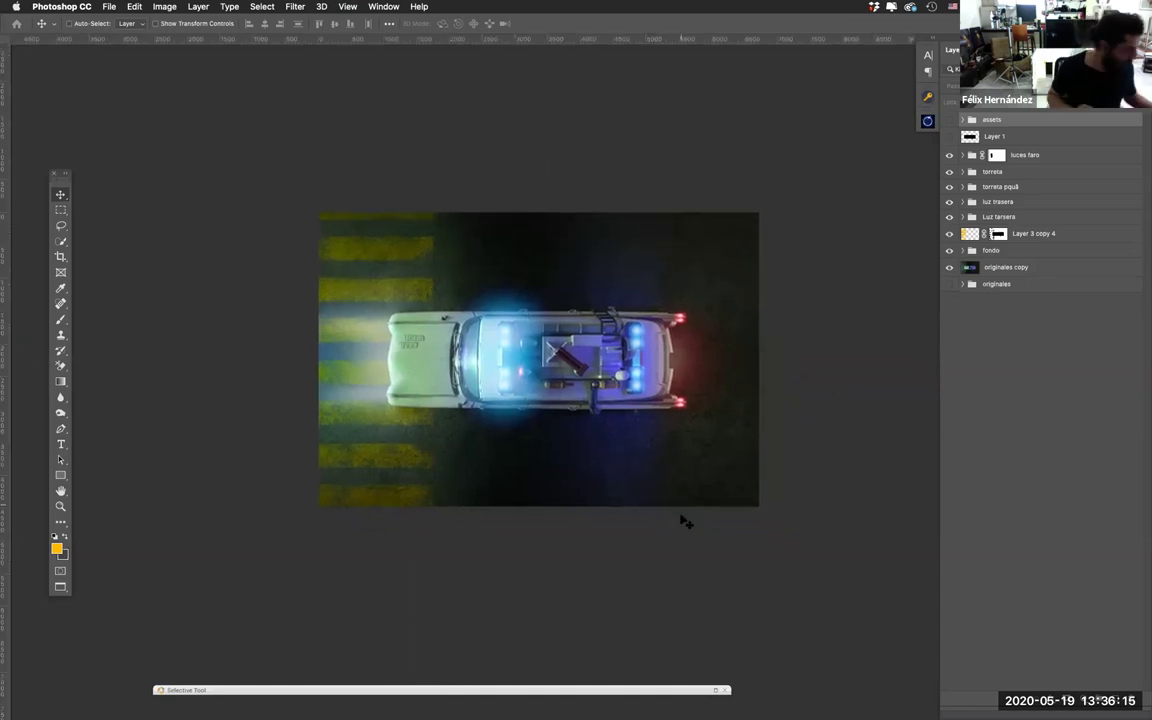
pyautogui.press('super+s')
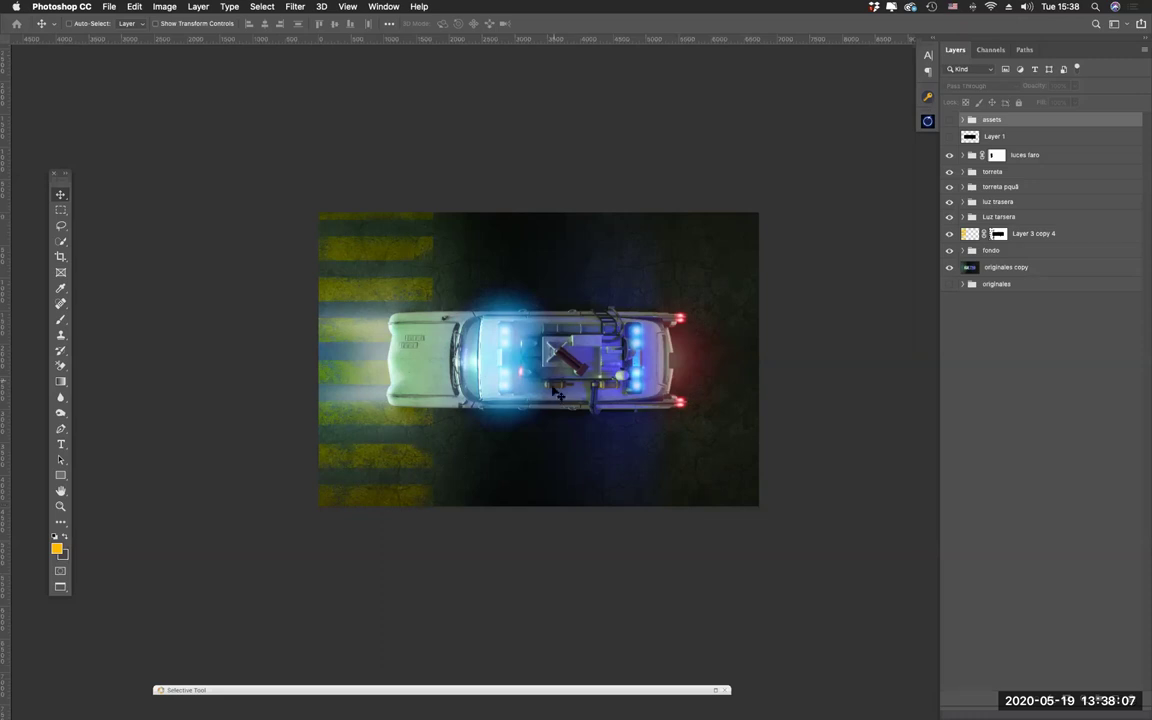
pyautogui.scroll(3, 557, 392)
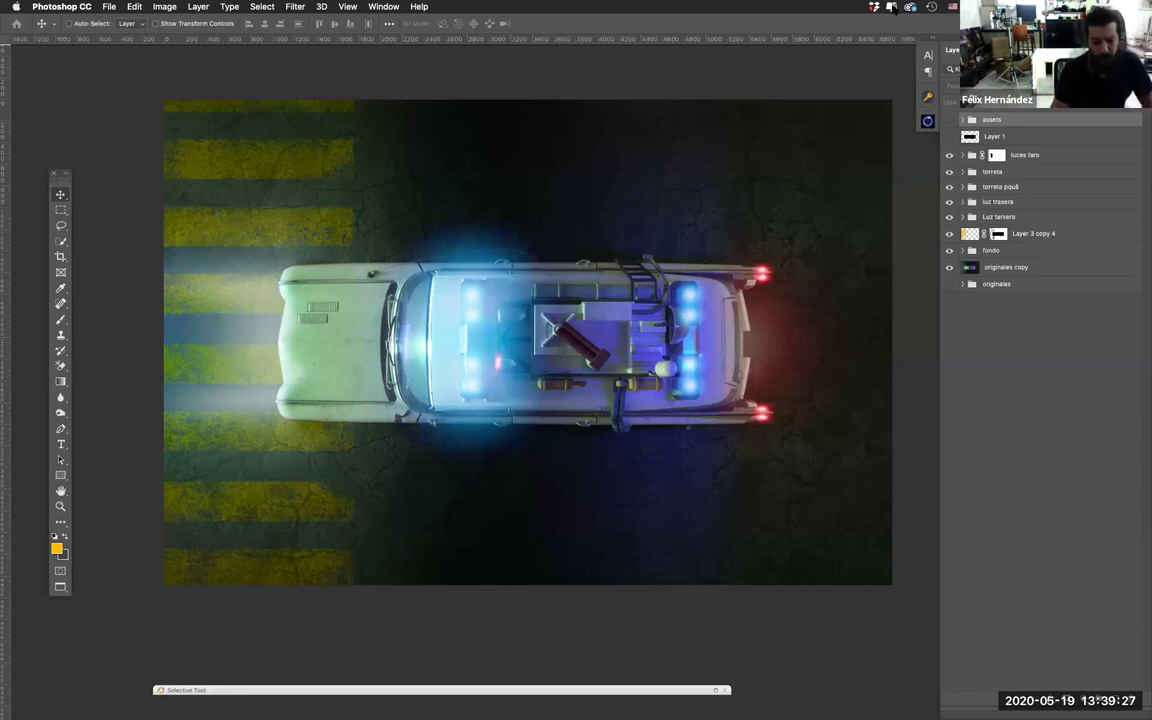
# Step: Review the memory, history and cache settings in the Performance preferences, and cancel without changing them
pyautogui.click(57, 8)
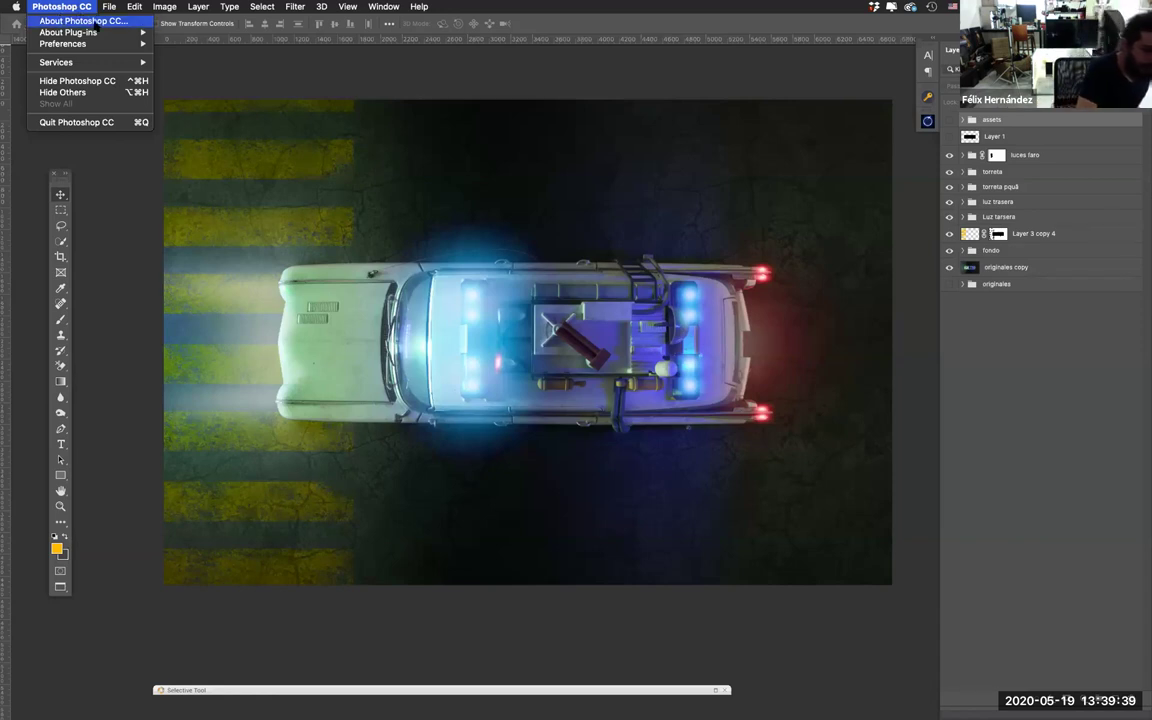
pyautogui.moveTo(101, 46)
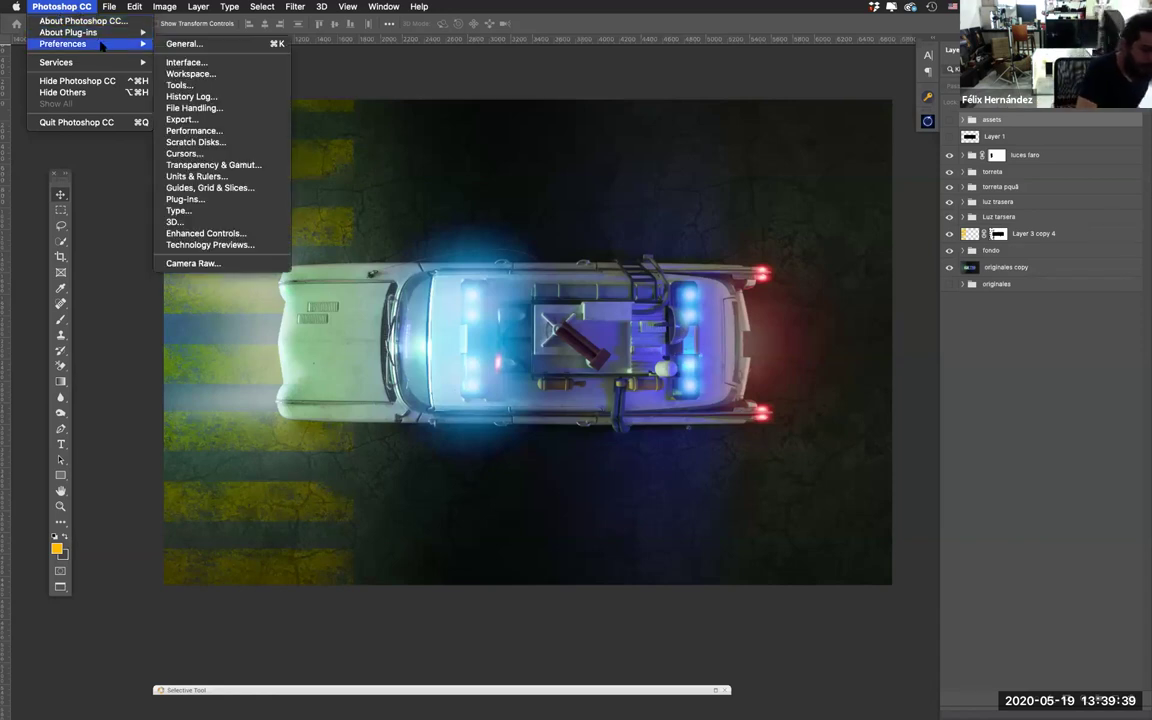
pyautogui.click(228, 132)
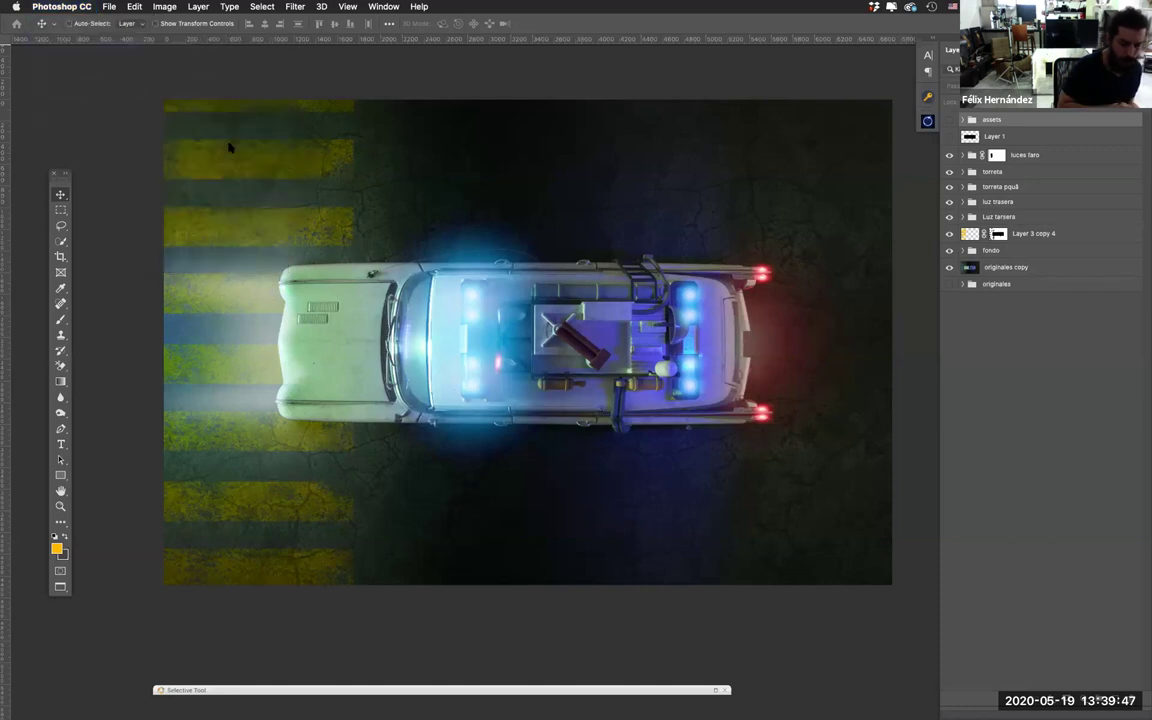
pyautogui.moveTo(466, 250)
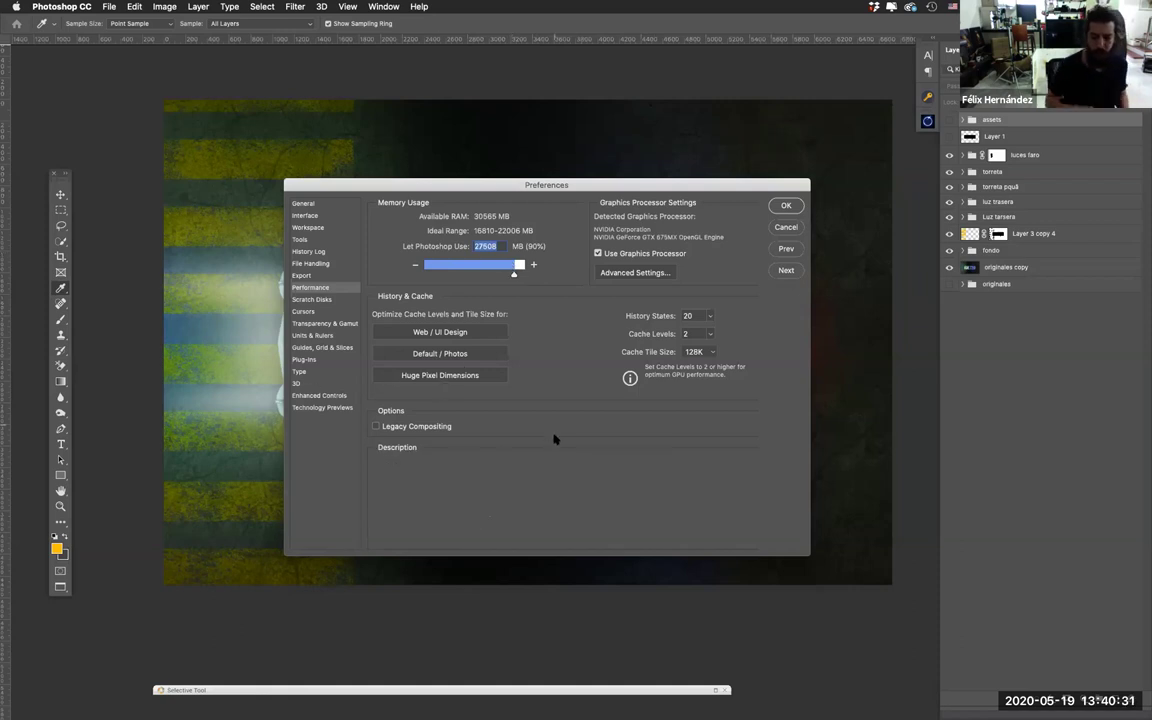
pyautogui.click(785, 227)
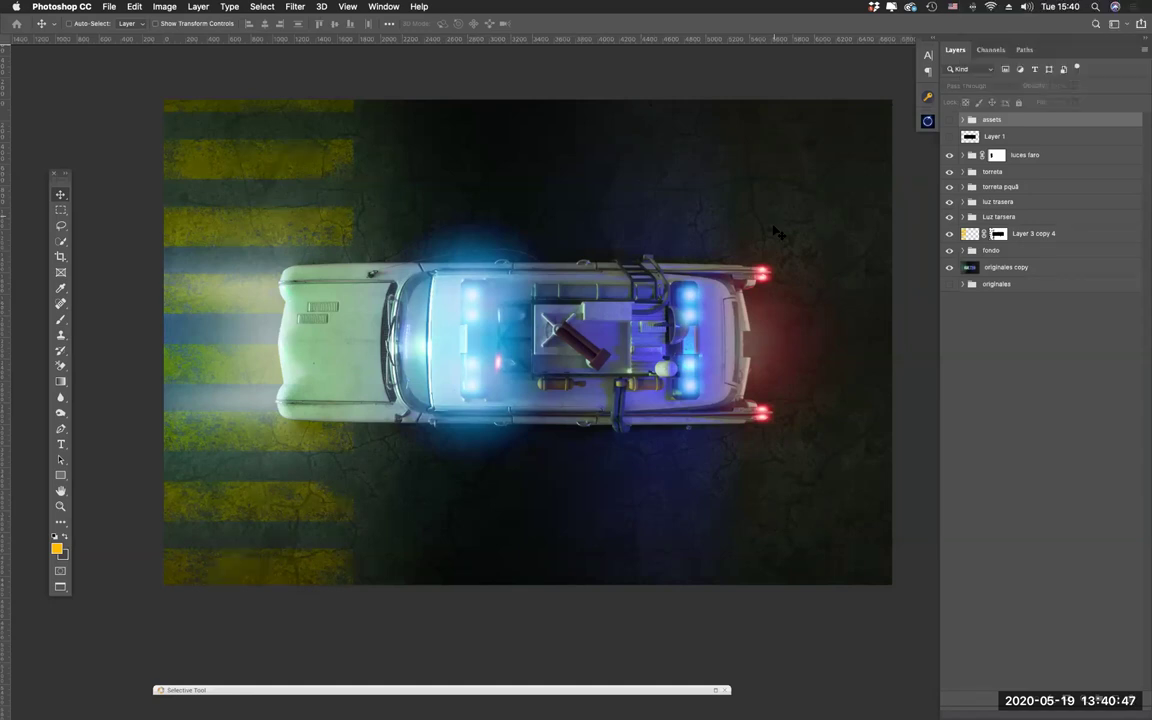
# Step: Show the assets group and its GHOSTBUSTERS text layer, and move the text onto the yellow stripe above the car's front
pyautogui.click(949, 120)
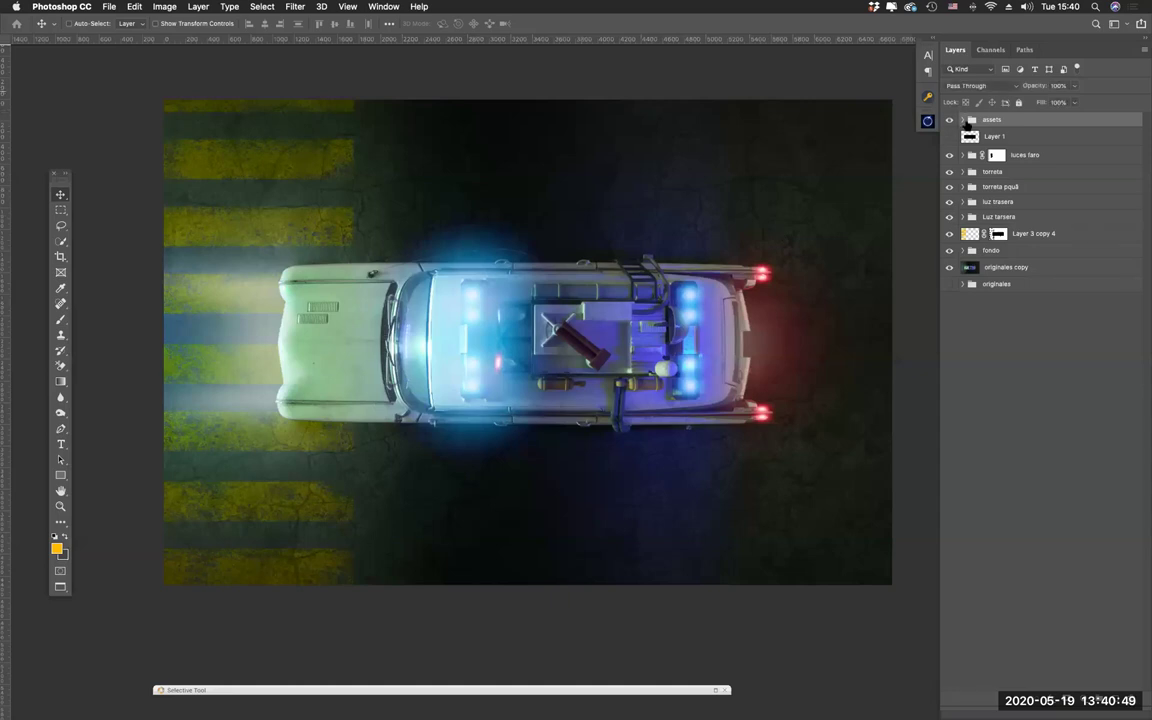
pyautogui.click(962, 119)
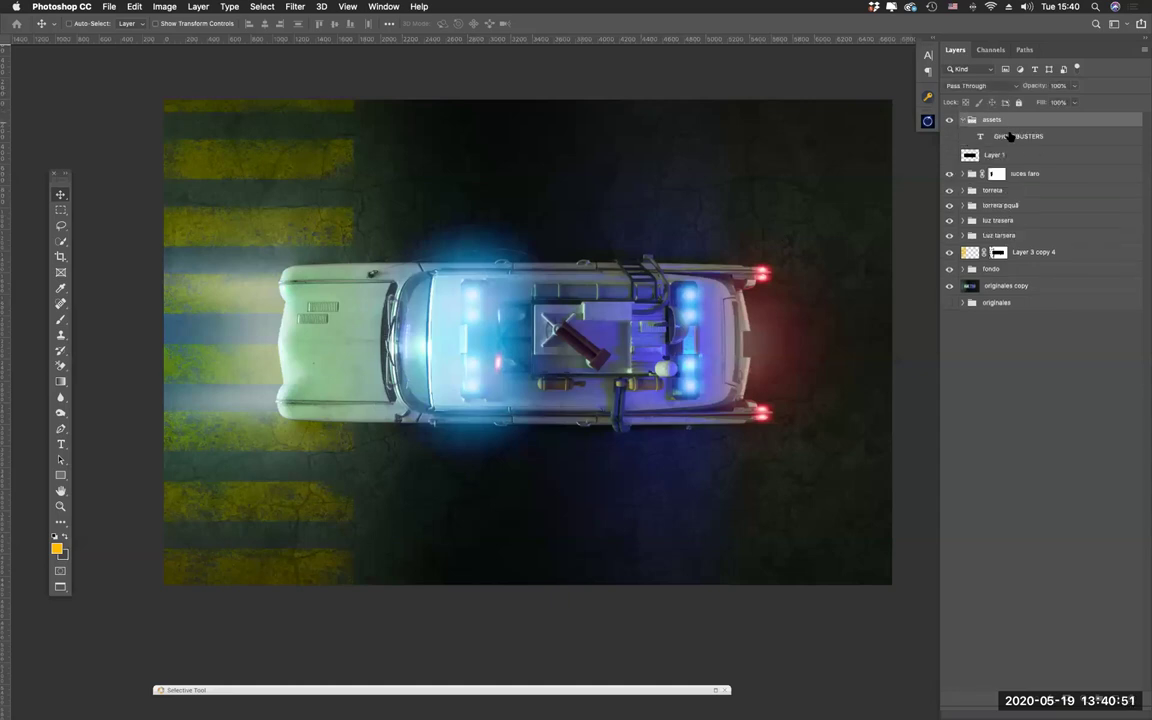
pyautogui.click(949, 136)
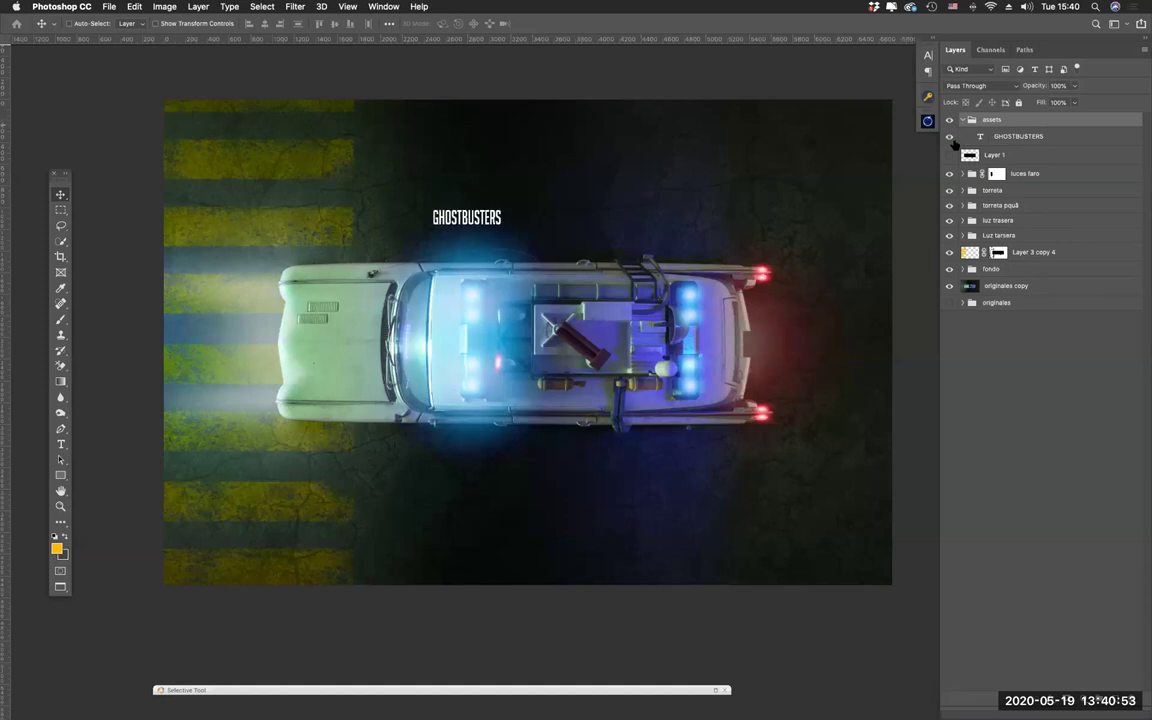
pyautogui.click(1030, 136)
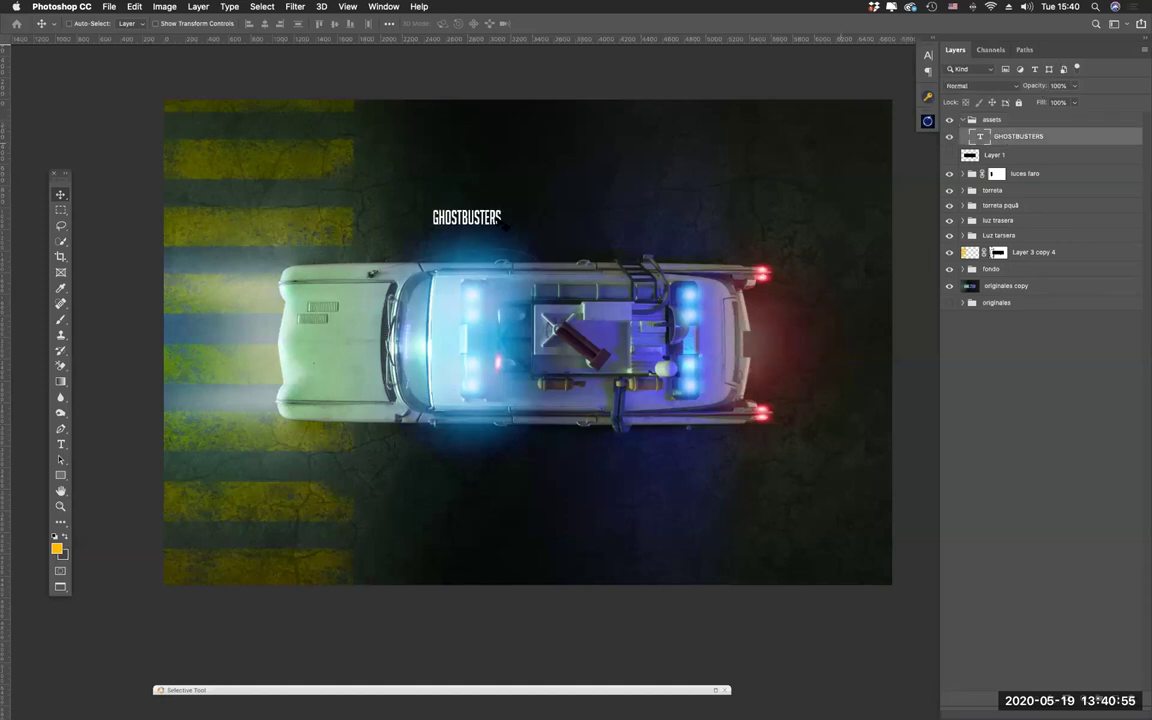
pyautogui.moveTo(467, 229); pyautogui.dragTo(256, 236)
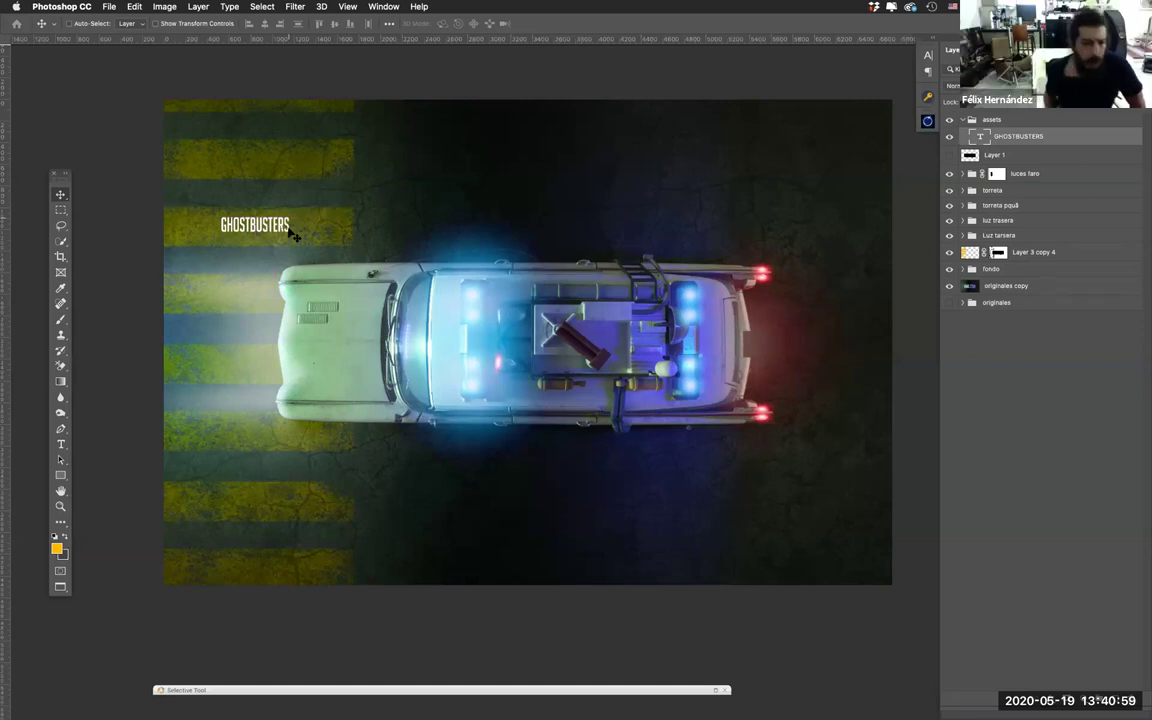
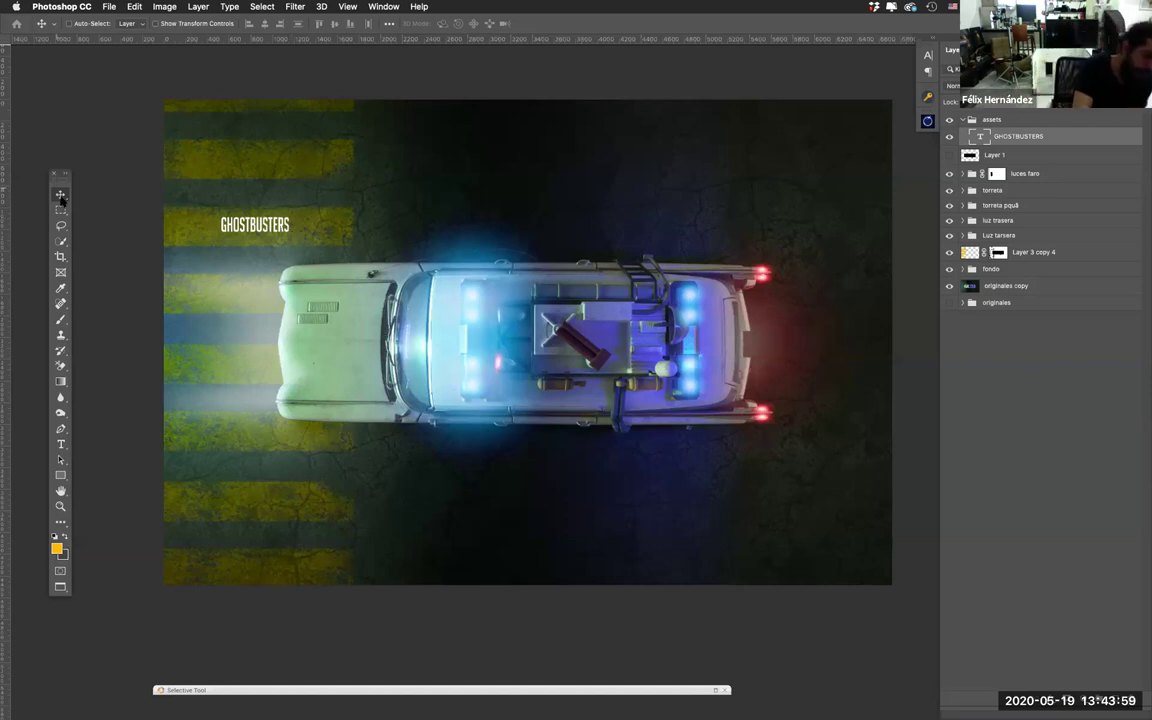
# Step: Enlarge the GHOSTBUSTERS text proportionally to about 296% of its size
pyautogui.click(61, 443)
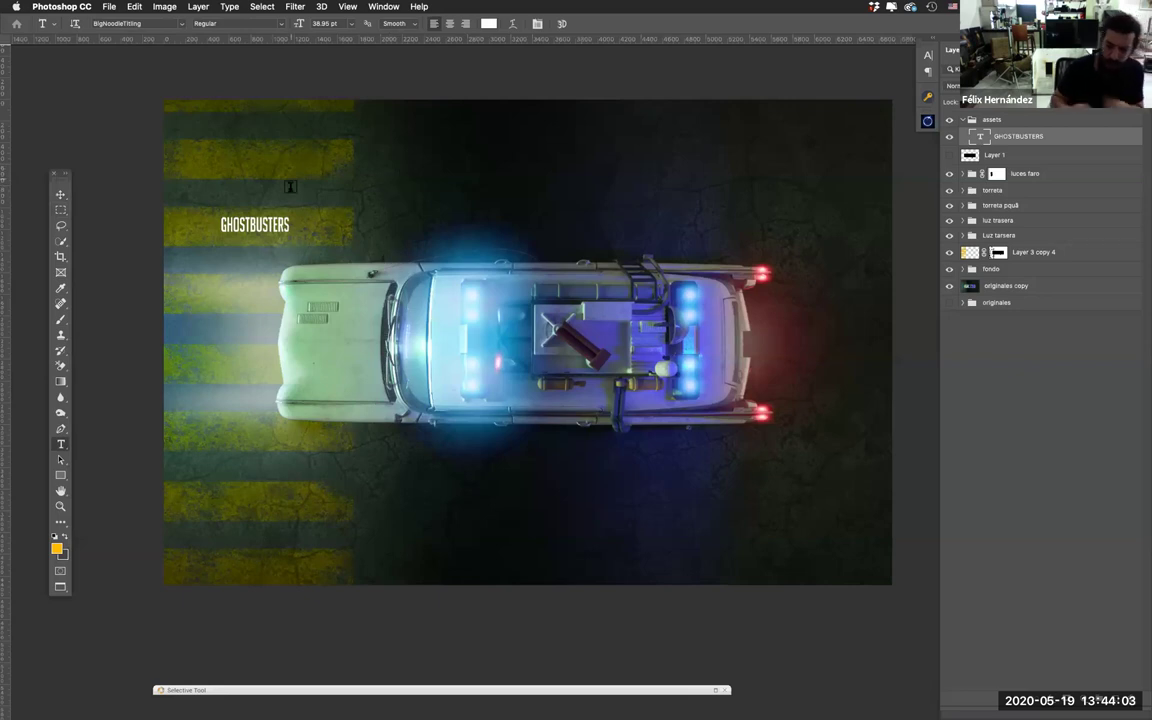
pyautogui.click(60, 194)
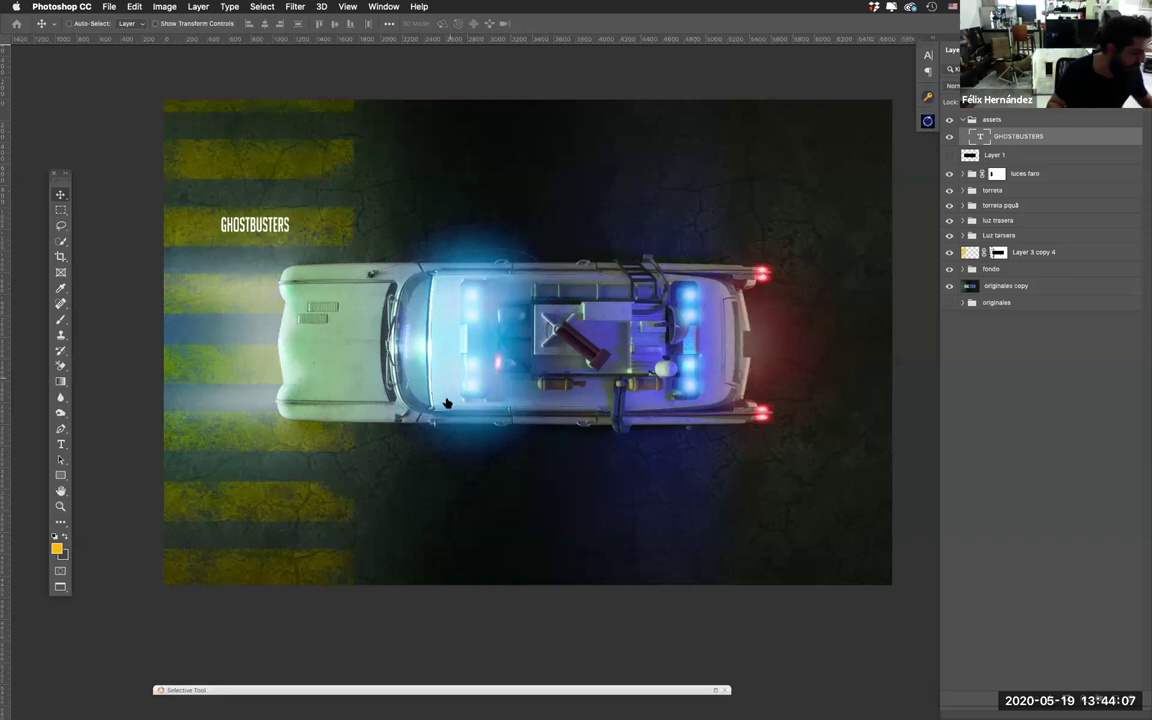
pyautogui.press('super+t')
pyautogui.moveTo(400, 272); pyautogui.dragTo(415, 290)
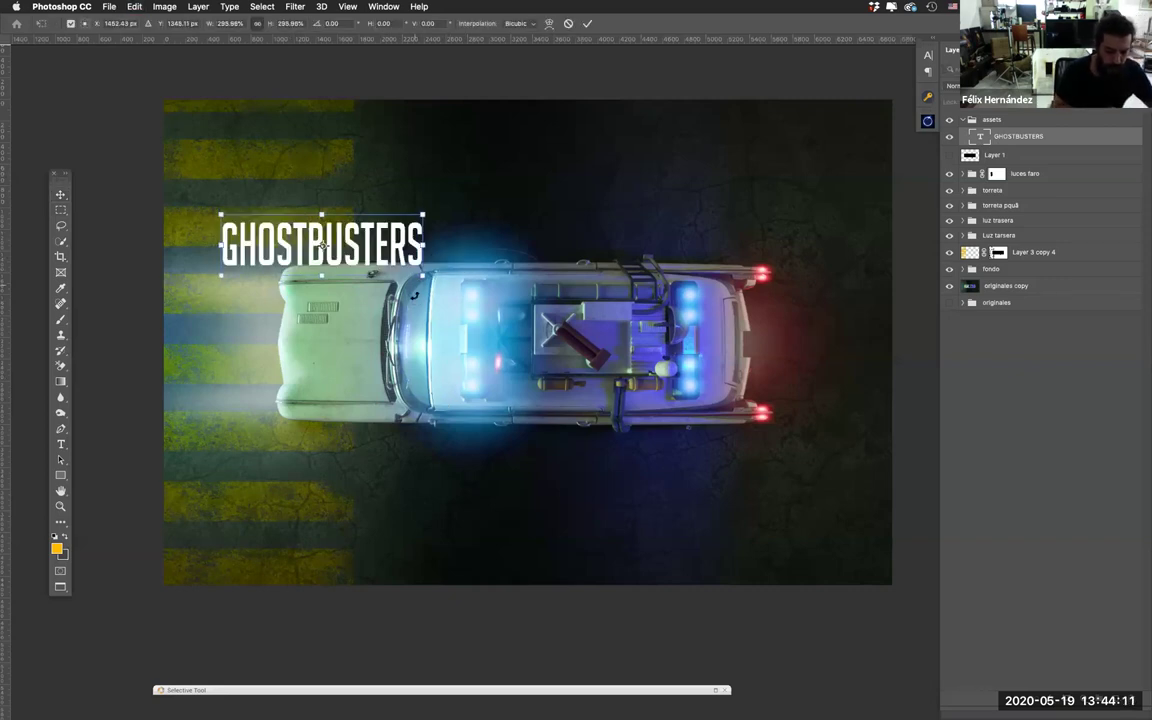
pyautogui.press('Return')
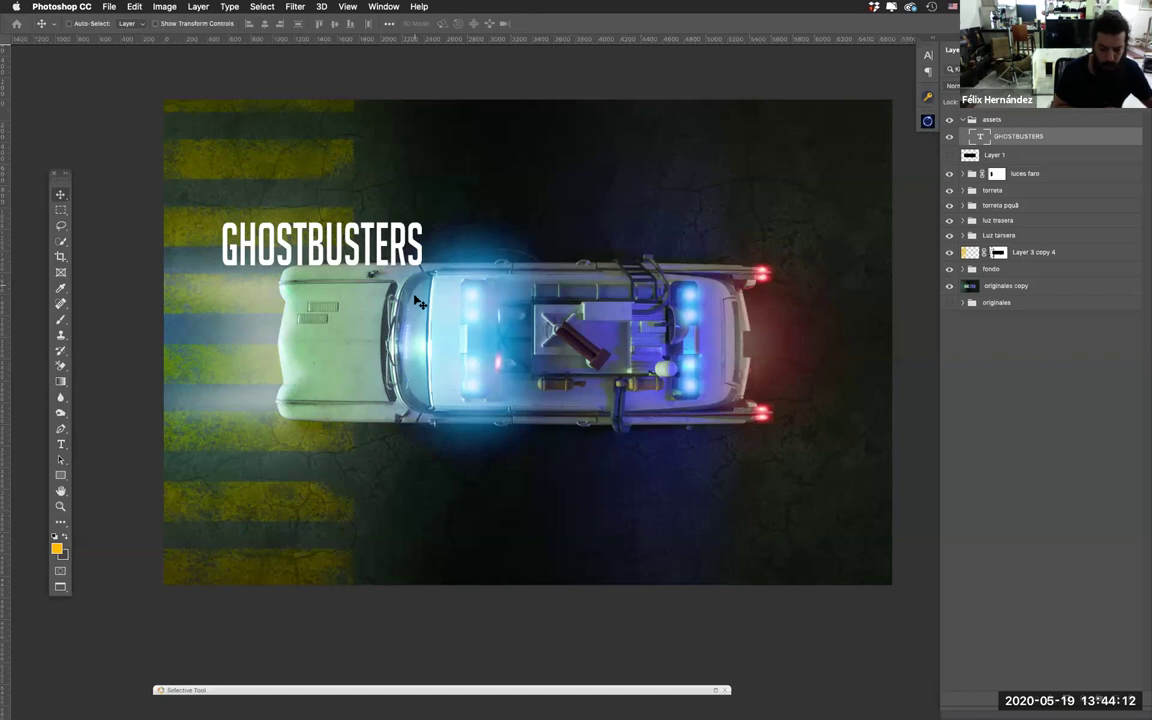
# Step: Rasterize the GHOSTBUSTERS text, then scale and position it to cover the yellow stripe above the car's front
pyautogui.rightClick(1040, 138)
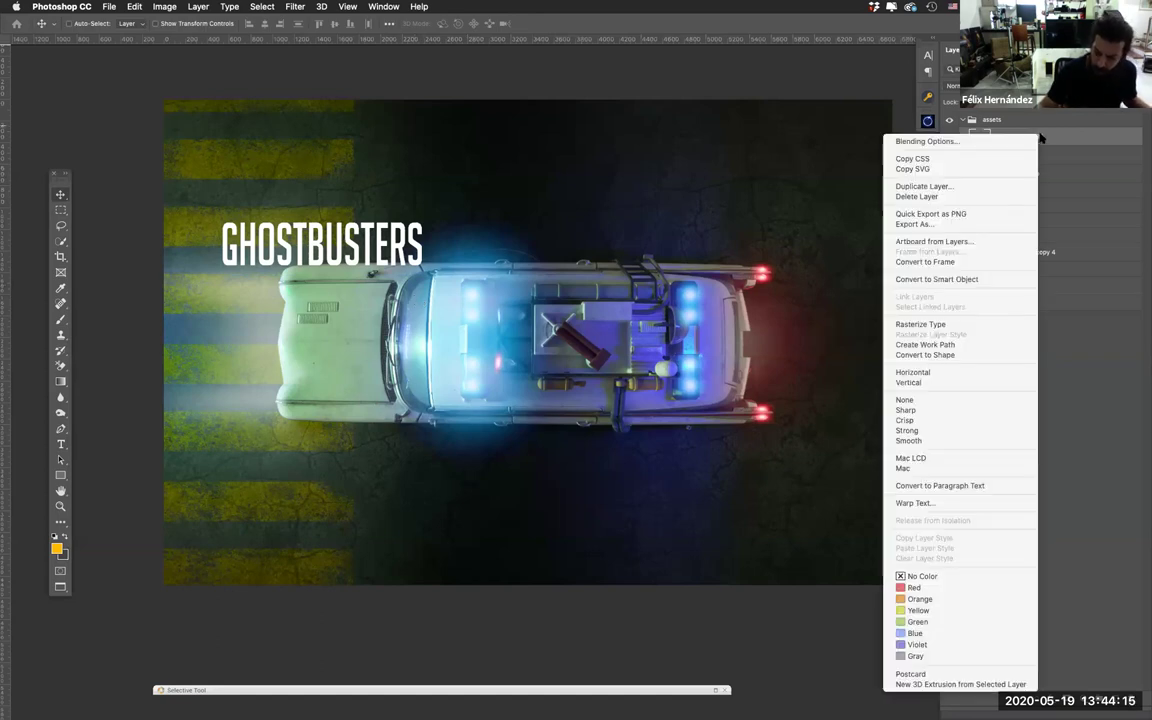
pyautogui.click(950, 325)
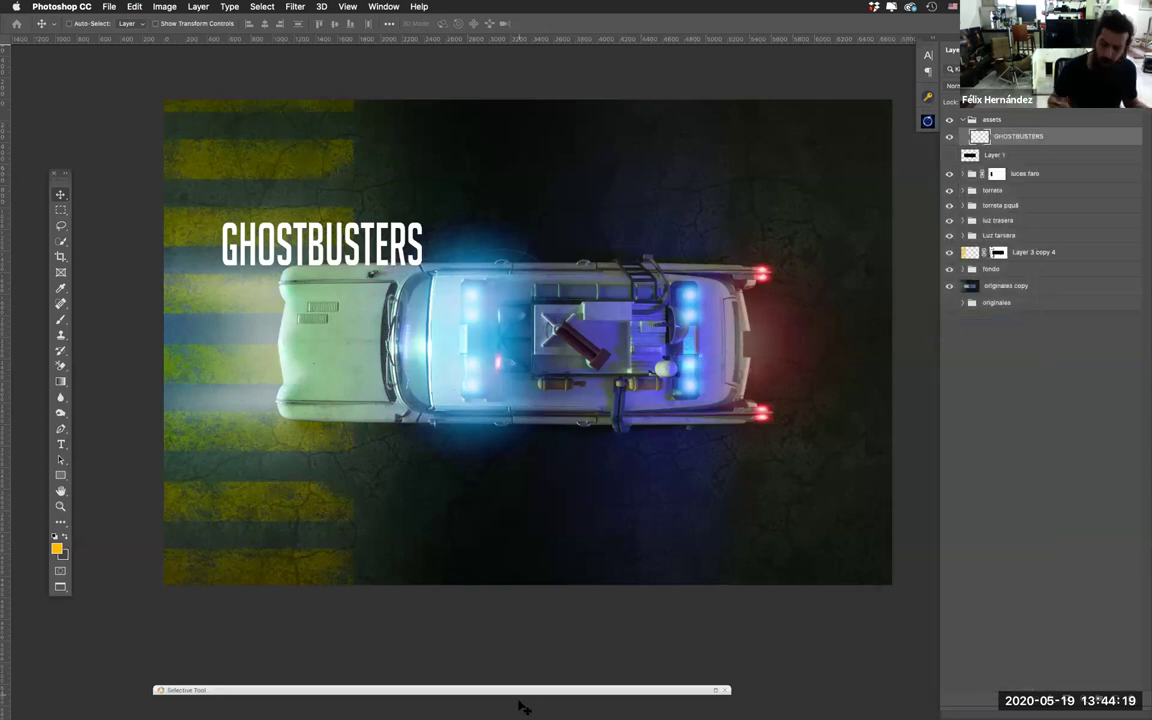
pyautogui.moveTo(380, 234); pyautogui.dragTo(340, 228)
pyautogui.press('super+t')
pyautogui.press('Return')
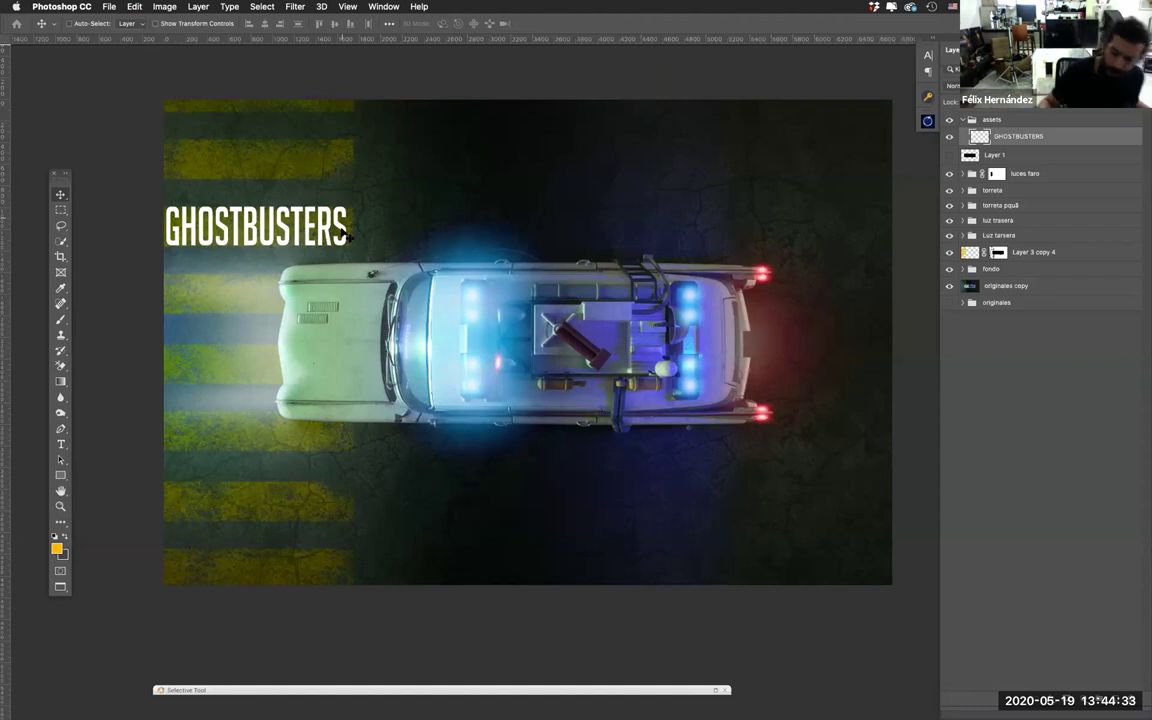
# Step: Hide the GHOSTBUSTERS layer and mask out the yellow stripe beneath it on Layer 3 copy 4, using a rectangular selection filled with black
pyautogui.click(950, 137)
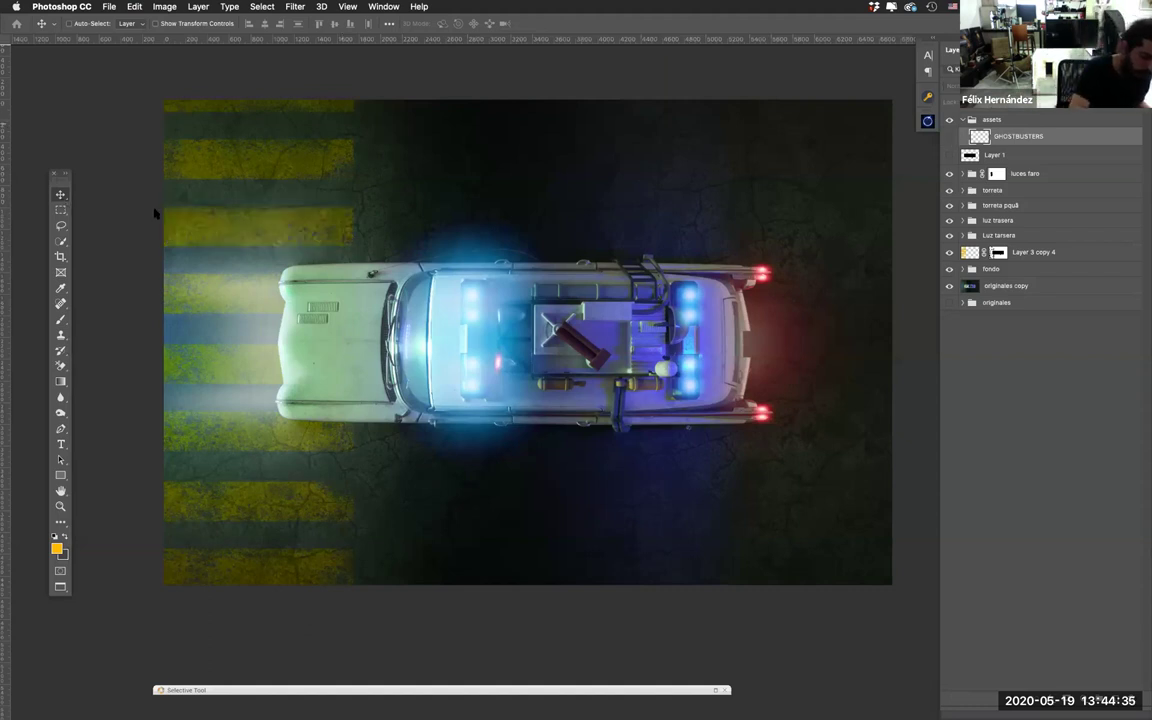
pyautogui.press('m')
pyautogui.moveTo(143, 196); pyautogui.dragTo(380, 253)
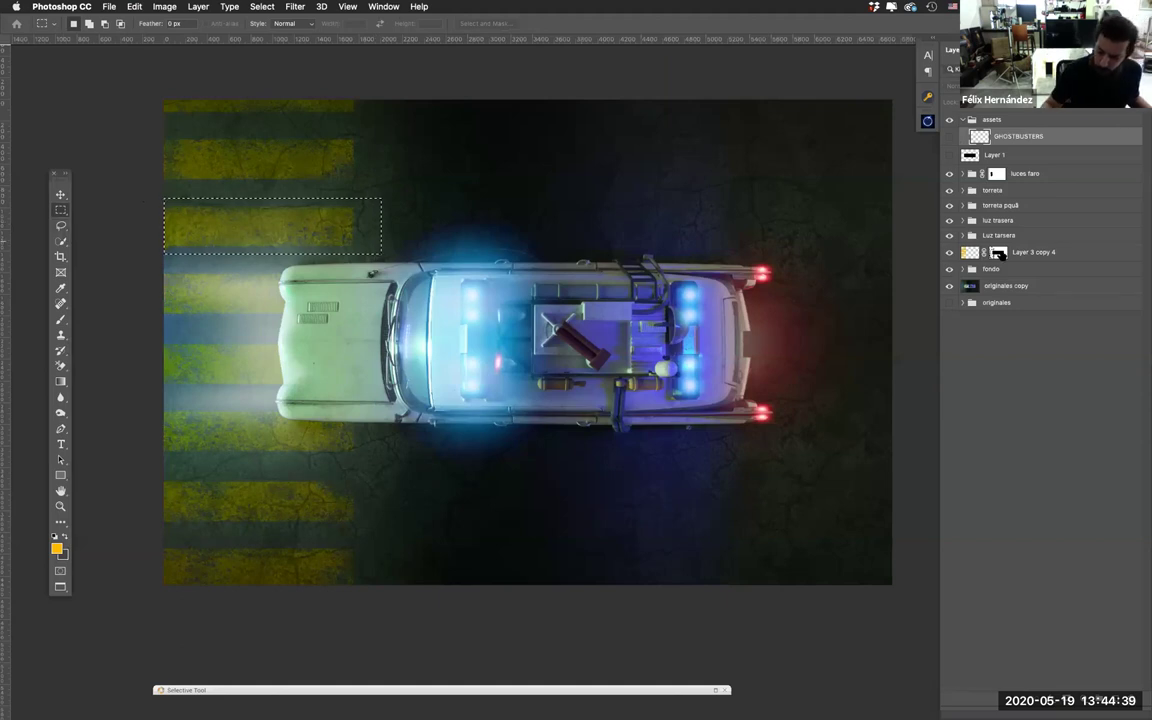
pyautogui.click(998, 252)
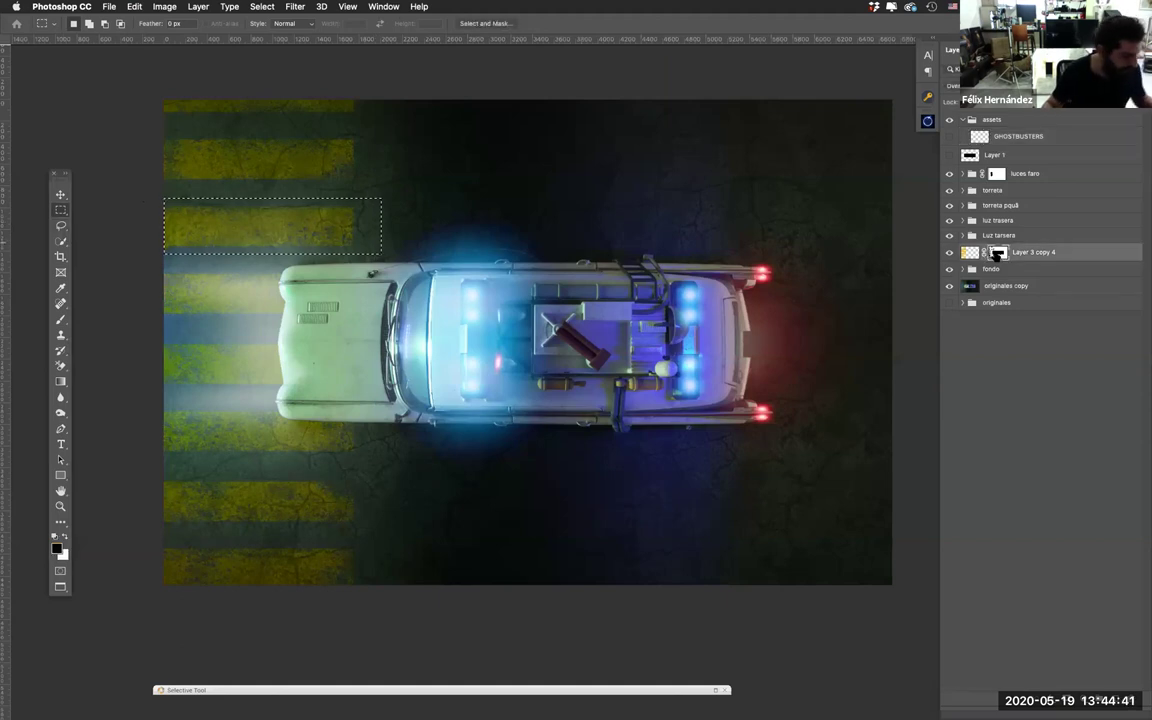
pyautogui.click(761, 522)
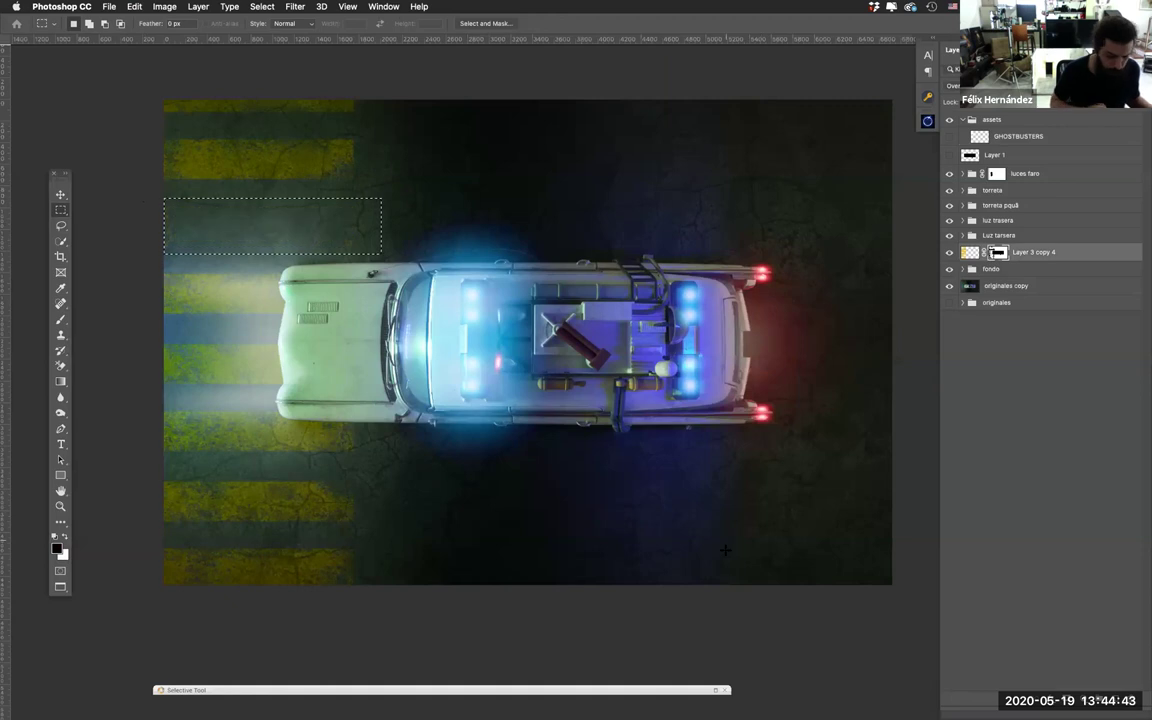
pyautogui.press('super+d')
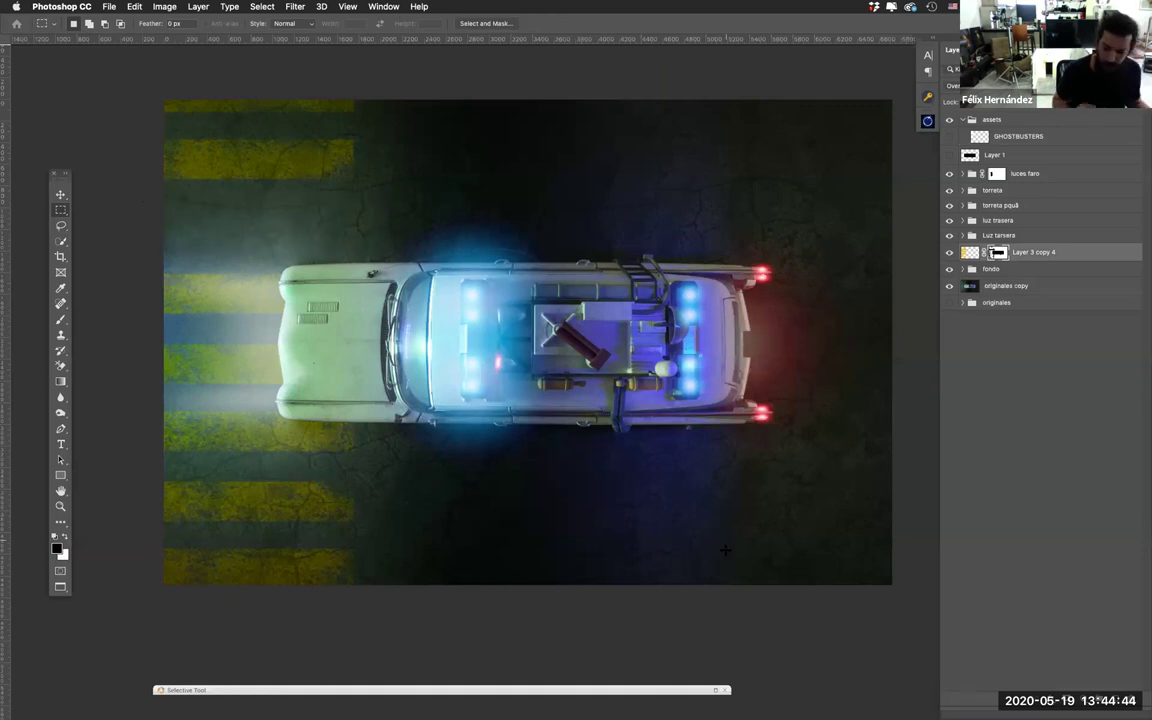
# Step: Show the GHOSTBUSTERS layer again and soften it with a Gaussian Blur of about 3 pixels radius
pyautogui.click(949, 136)
pyautogui.click(1016, 138)
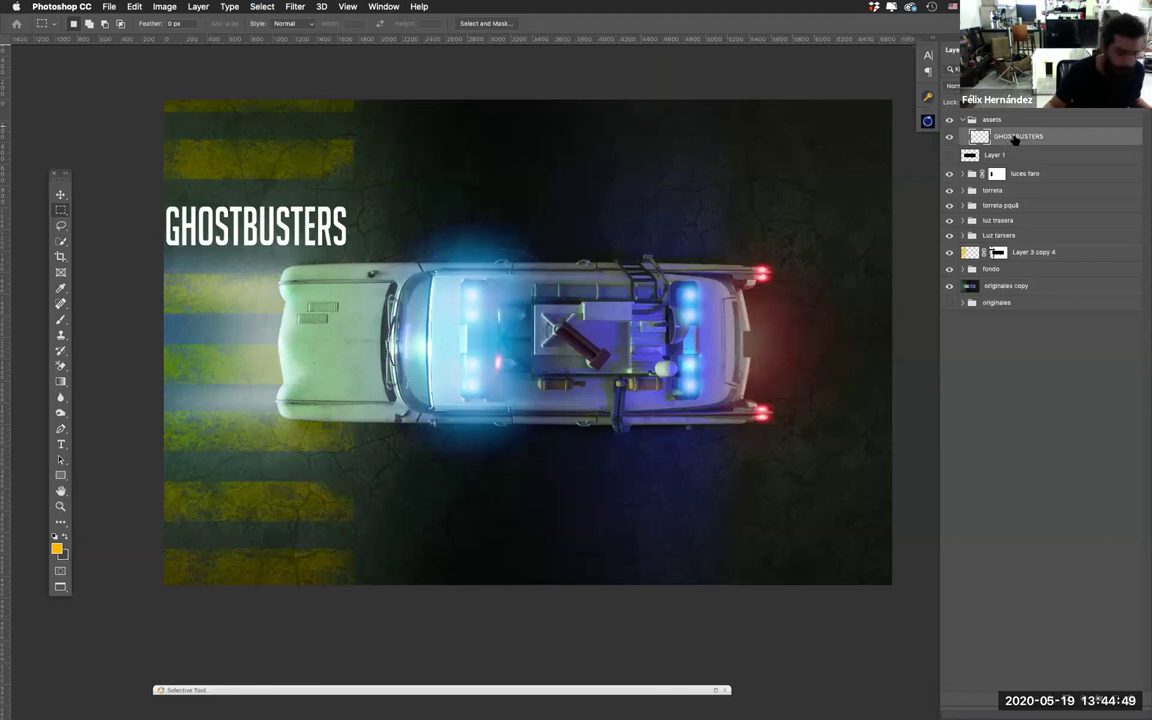
pyautogui.click(295, 7)
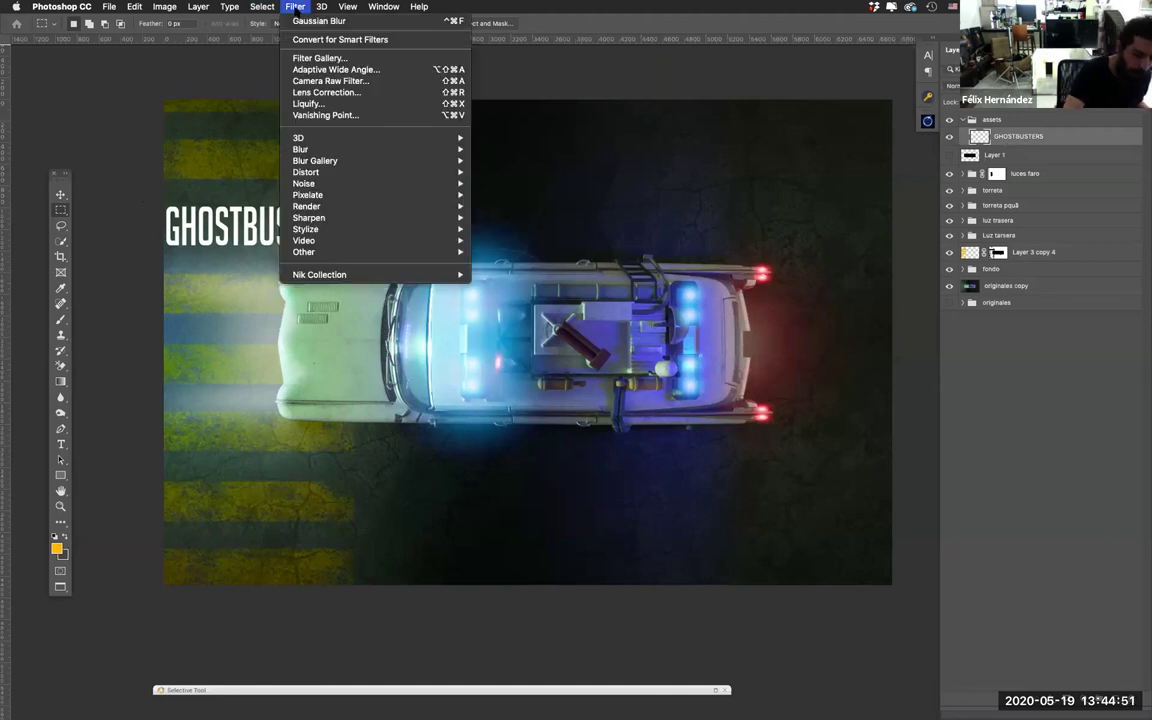
pyautogui.moveTo(323, 166)
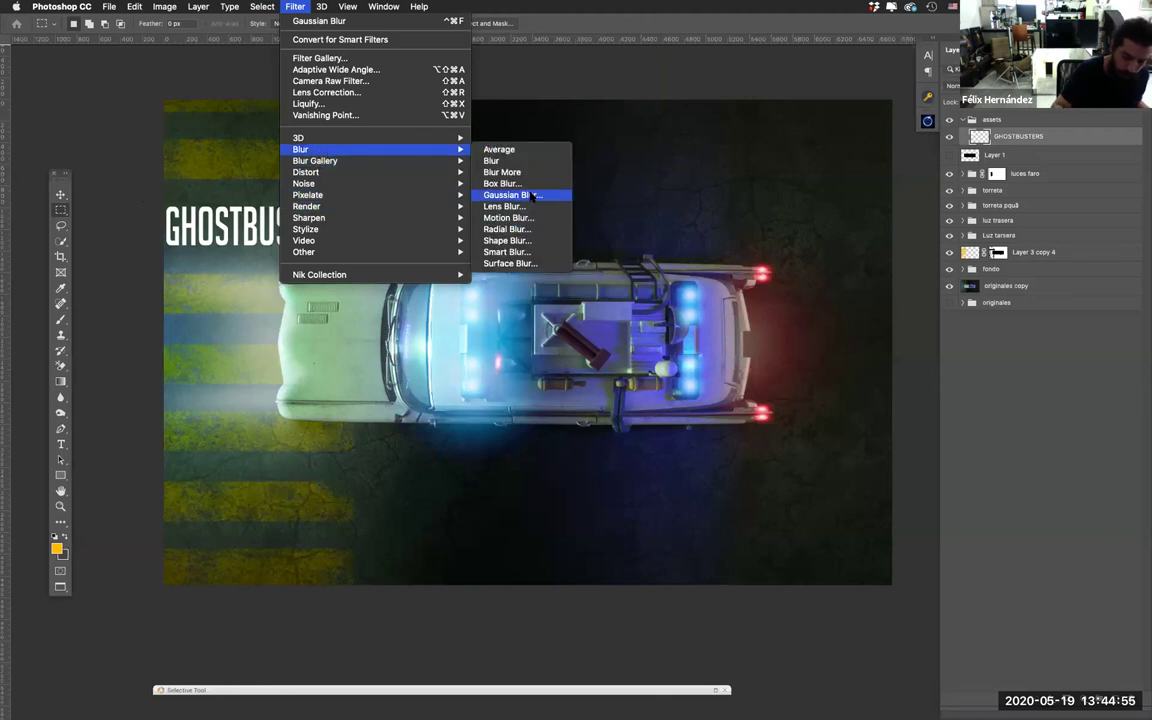
pyautogui.click(512, 195)
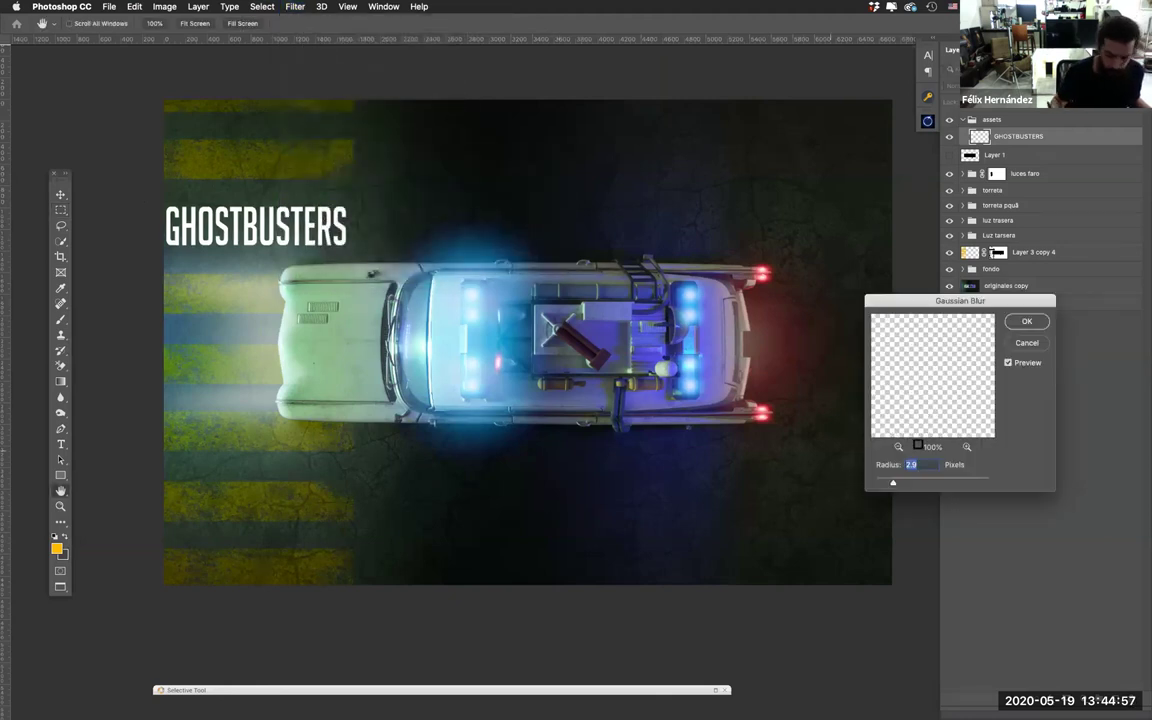
pyautogui.moveTo(895, 484); pyautogui.dragTo(898, 486)
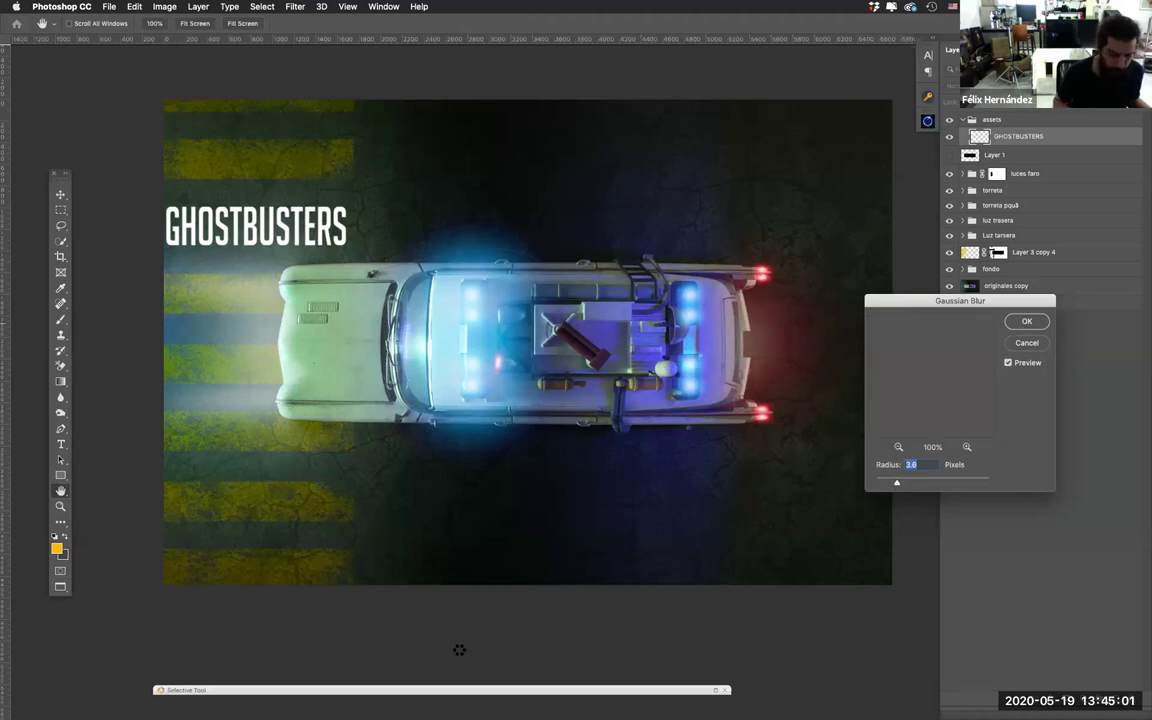
pyautogui.click(1025, 321)
# Step: Set the GHOSTBUSTERS layer's blend mode to Overlay
pyautogui.press('m')
pyautogui.click(955, 85)
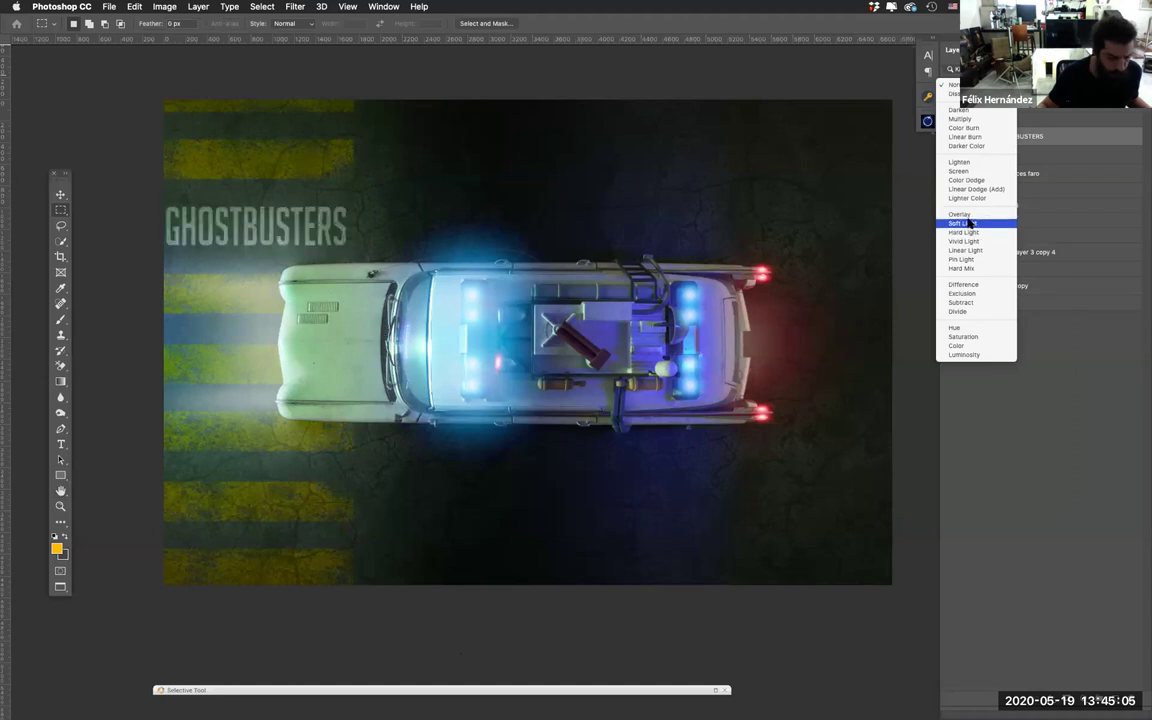
pyautogui.click(960, 214)
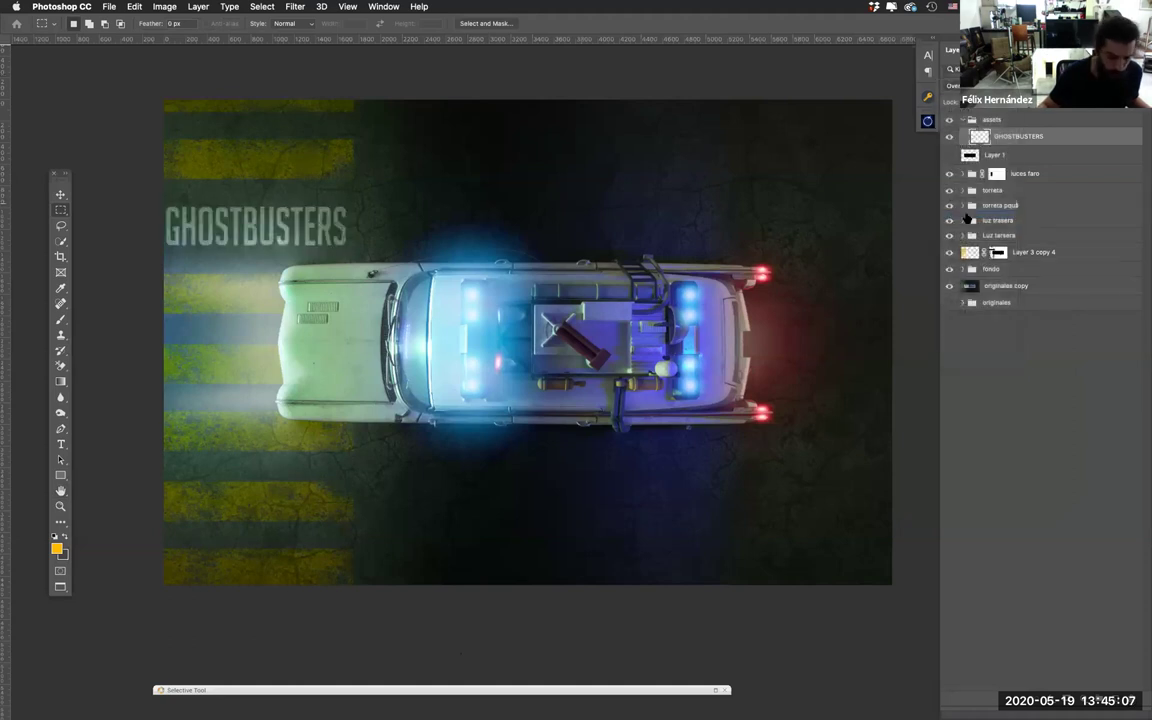
# Step: Add a layer mask to GHOSTBUSTERS and wear away parts of the letters in black with a Kyle's Supreme spatter brush at 80 px
pyautogui.click(1067, 690)
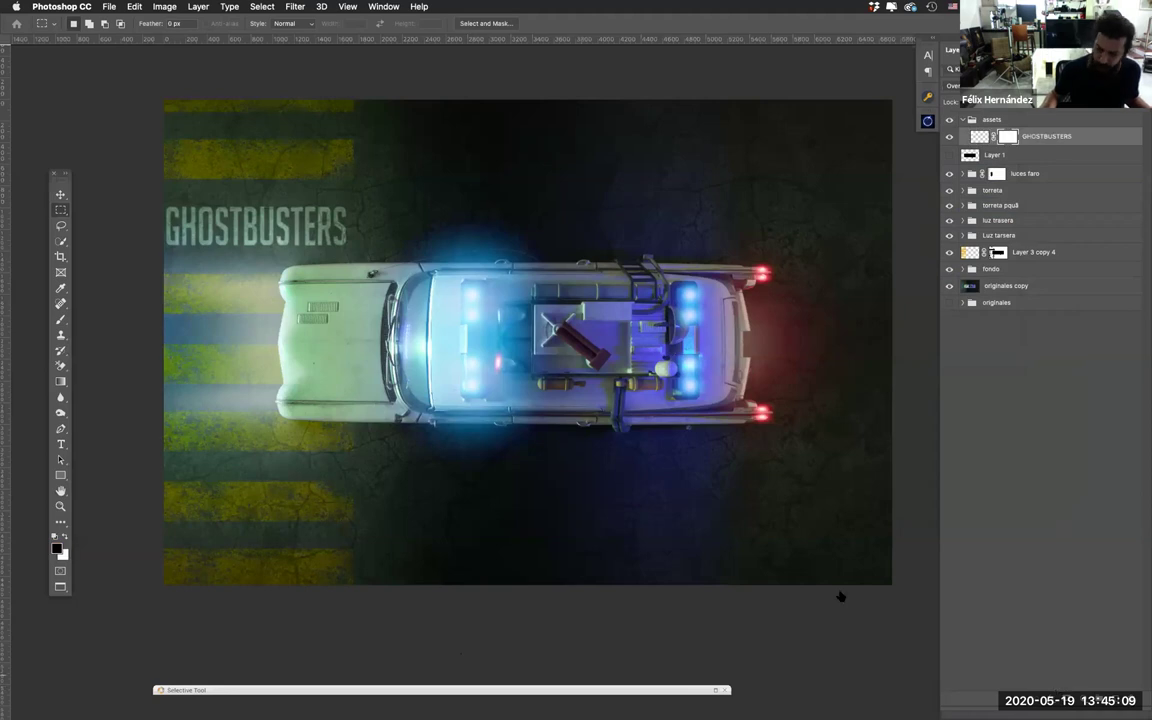
pyautogui.click(60, 318)
pyautogui.moveTo(374, 262); pyautogui.dragTo(342, 250)
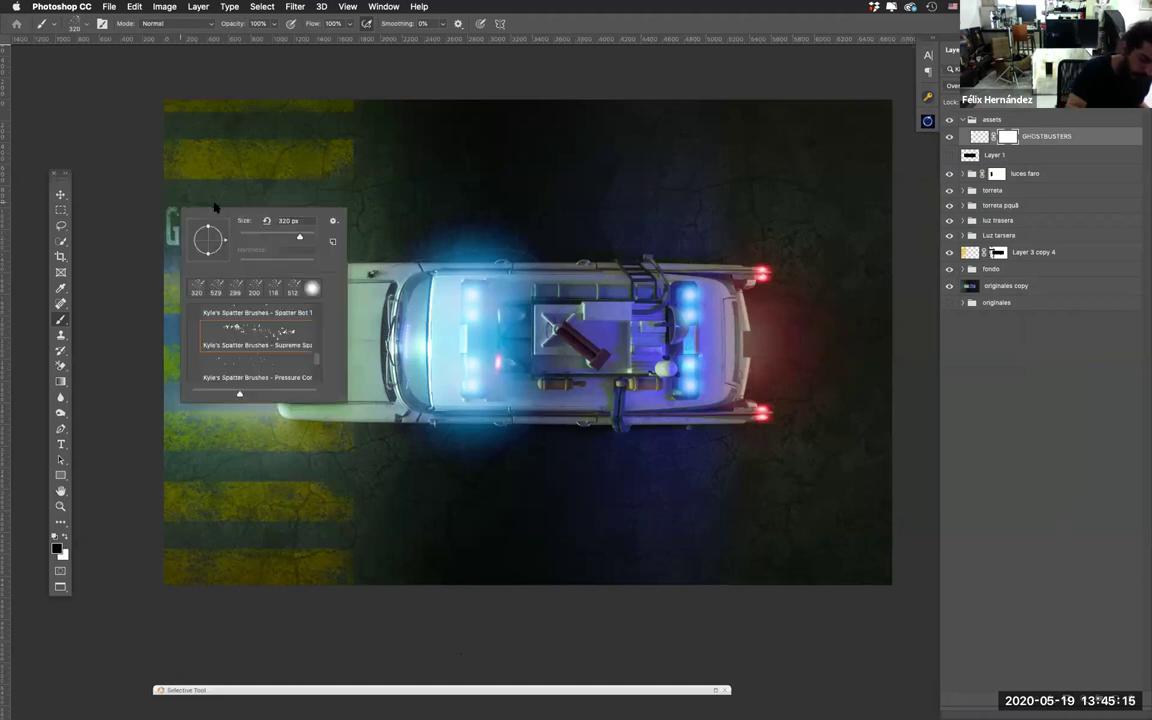
pyautogui.moveTo(190, 225); pyautogui.dragTo(165, 228)
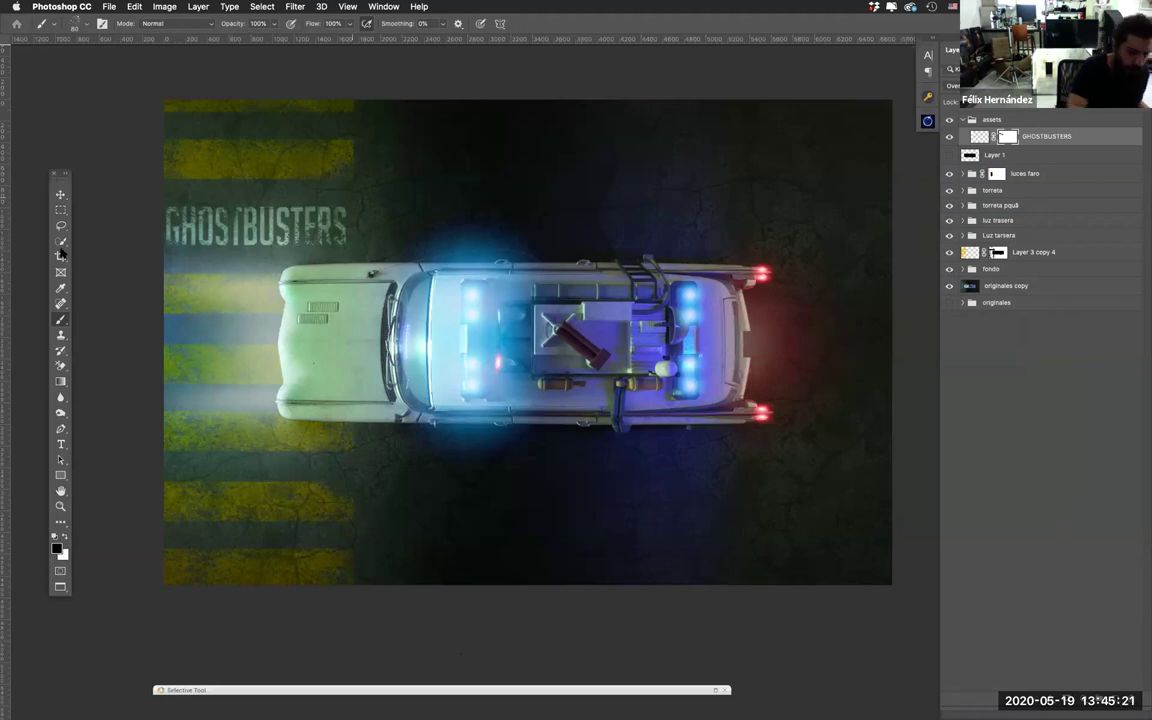
pyautogui.click(60, 194)
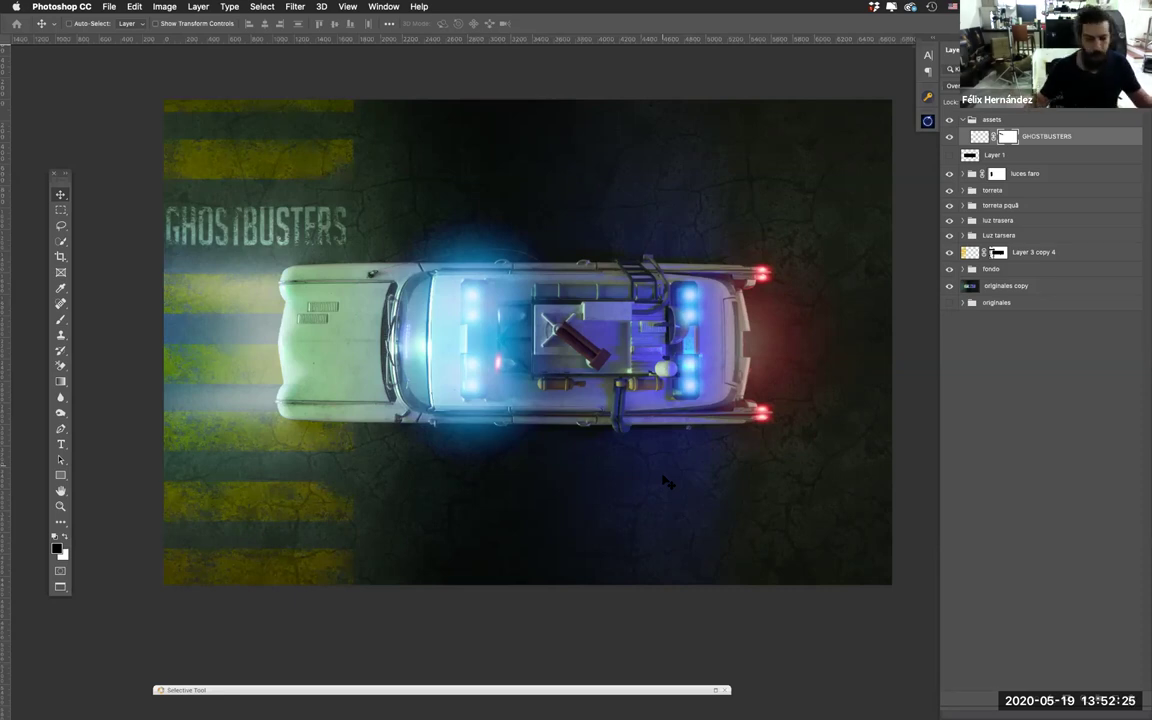
# Step: Look at the radial menu and the Image Size and Levels dialogs, closing each without making changes
pyautogui.middleClick(665, 484)
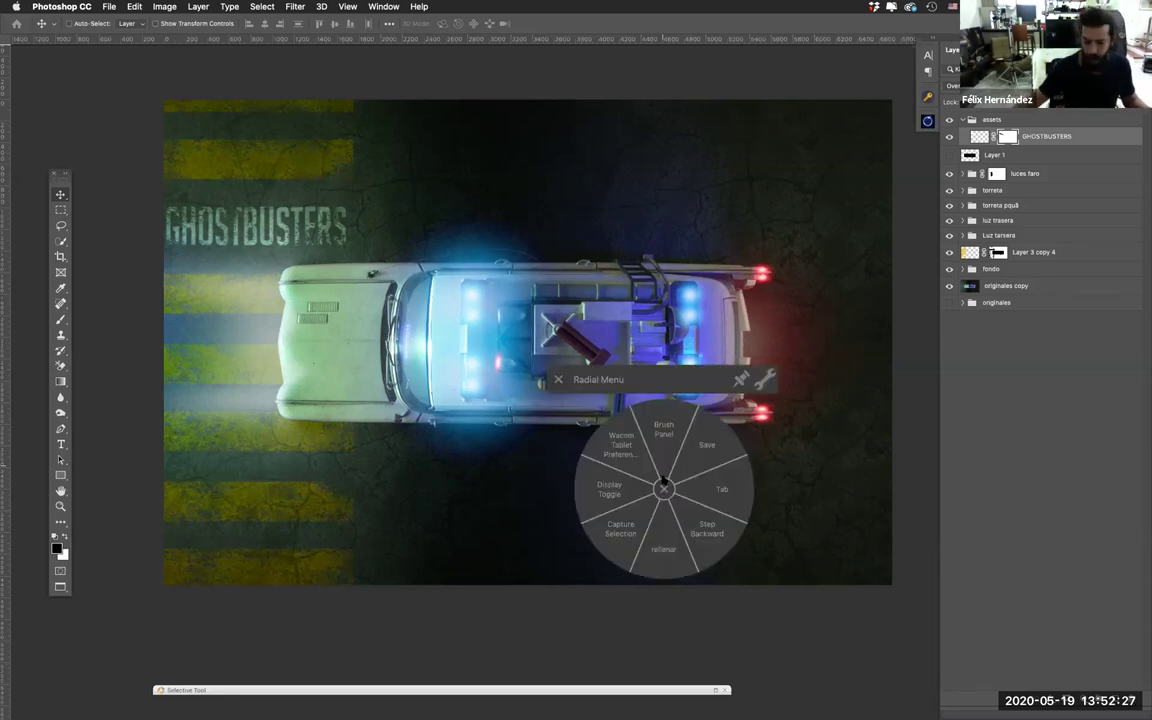
pyautogui.click(664, 486)
pyautogui.press('super+alt+i')
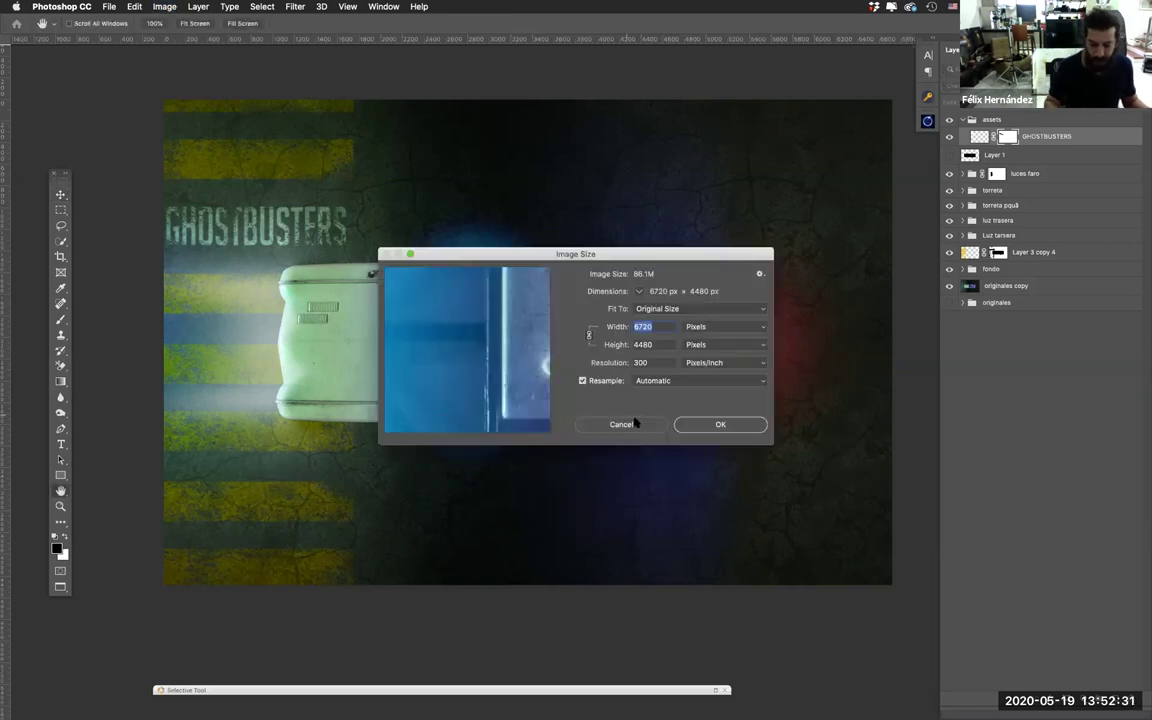
pyautogui.click(630, 424)
pyautogui.press('super+l')
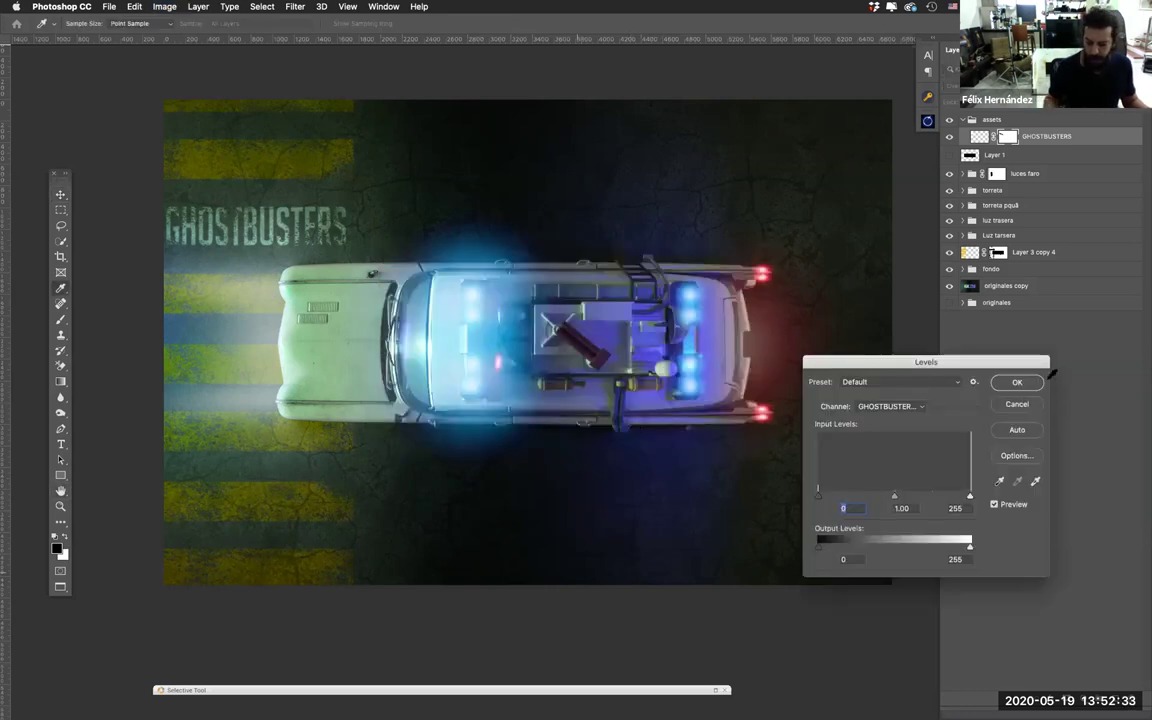
pyautogui.click(1012, 405)
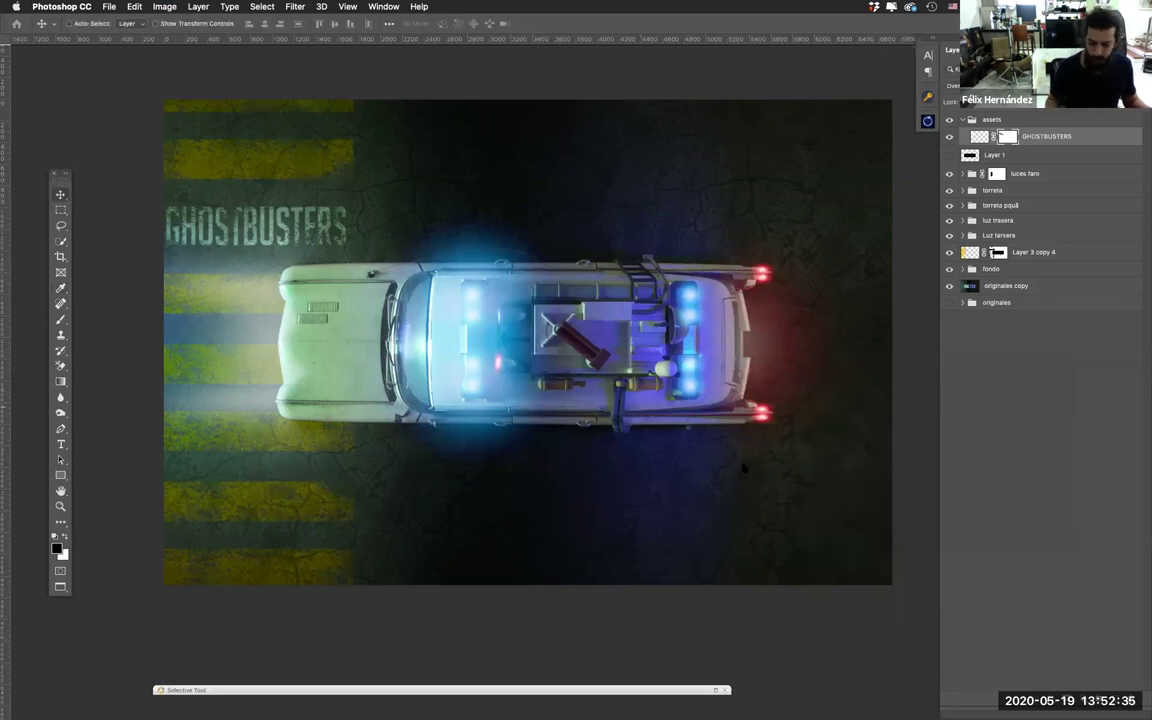
pyautogui.middleClick(743, 470)
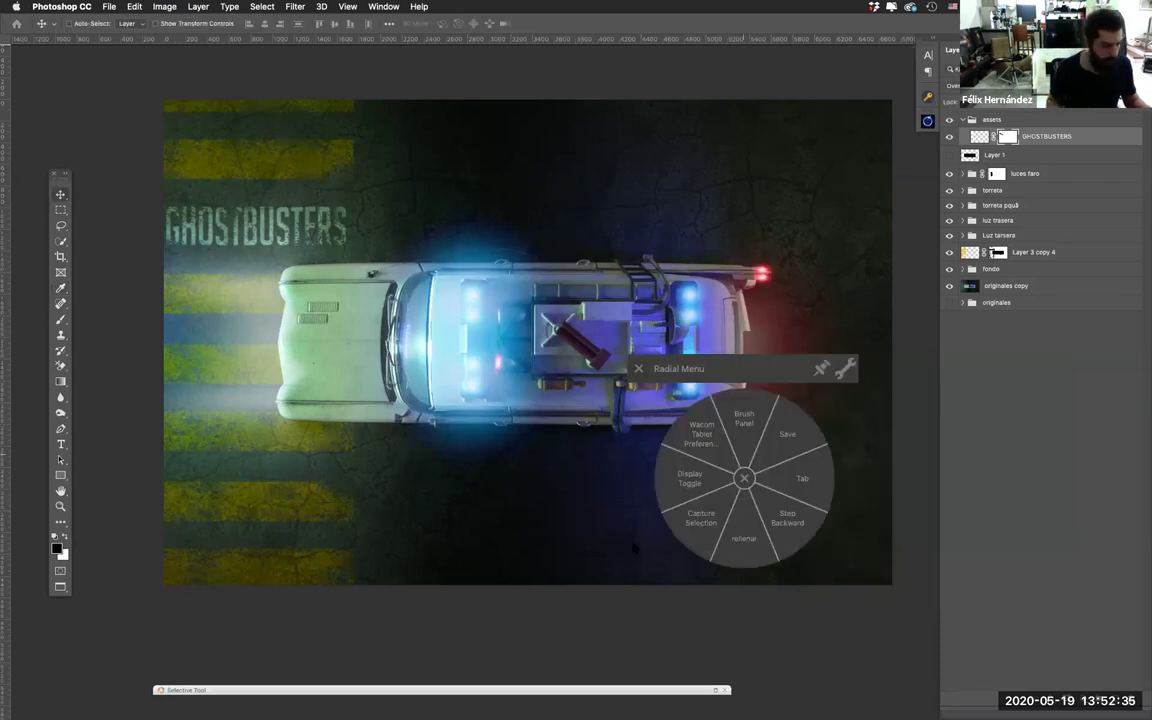
pyautogui.click(740, 482)
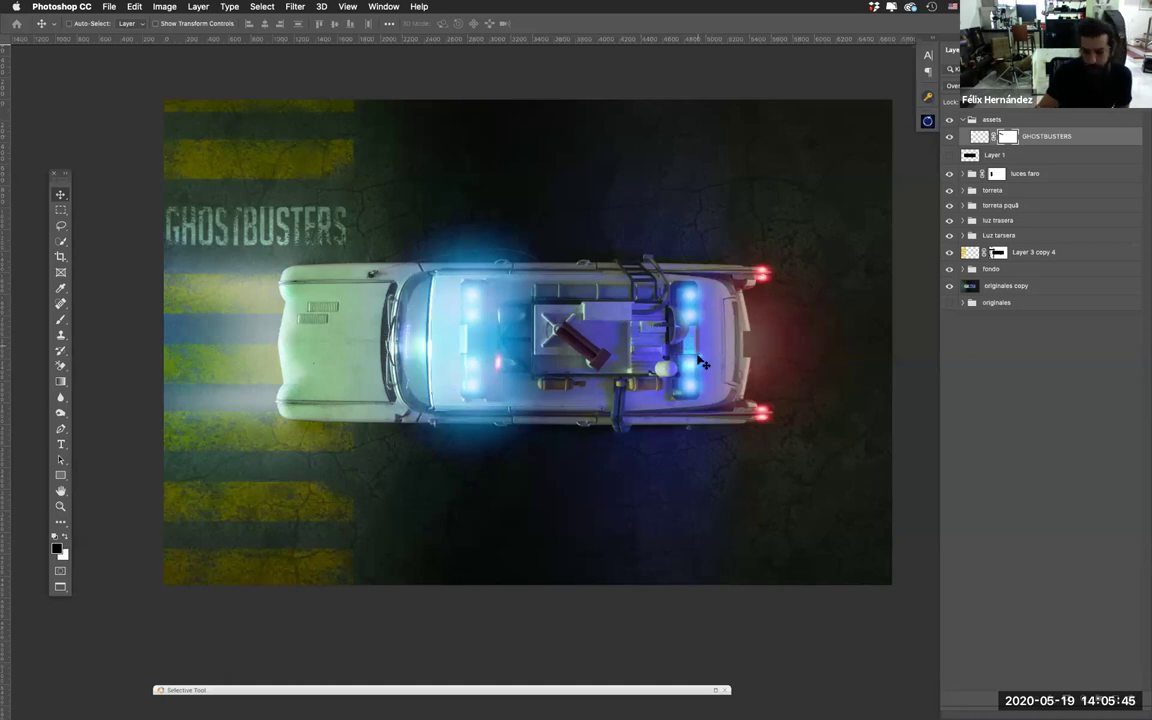
# Step: Collapse the assets group and start generating a new glow element with the Oniric plugin, dismissing its update notice
pyautogui.click(962, 119)
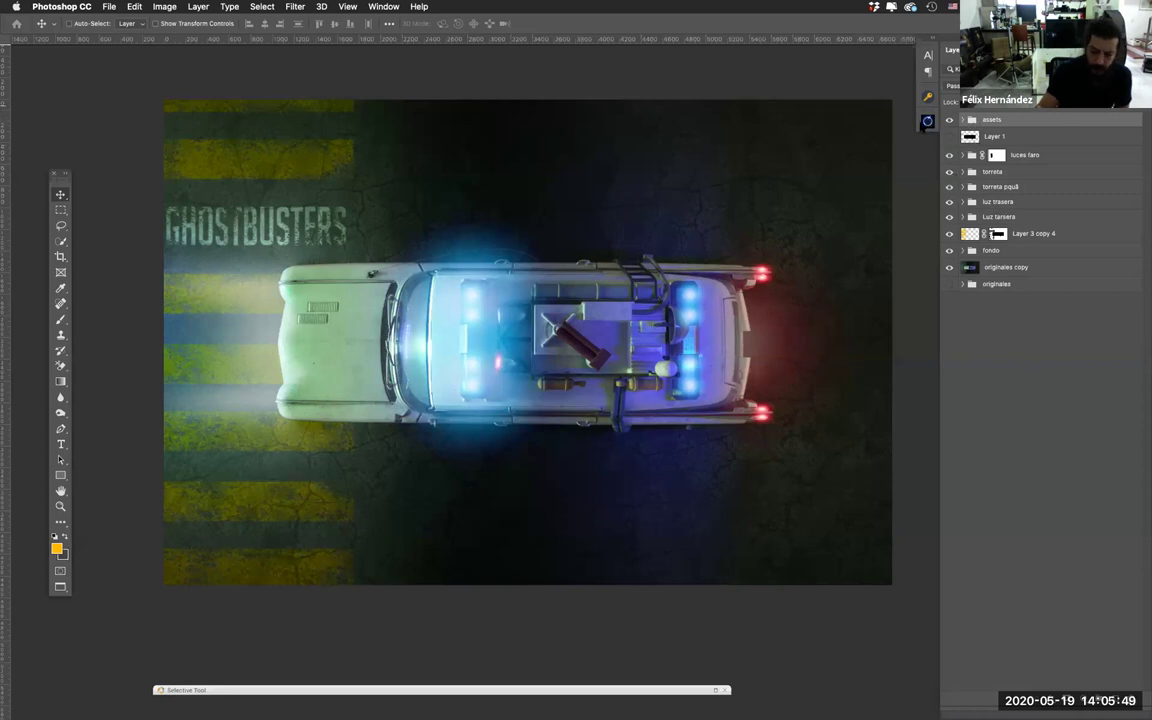
pyautogui.click(927, 121)
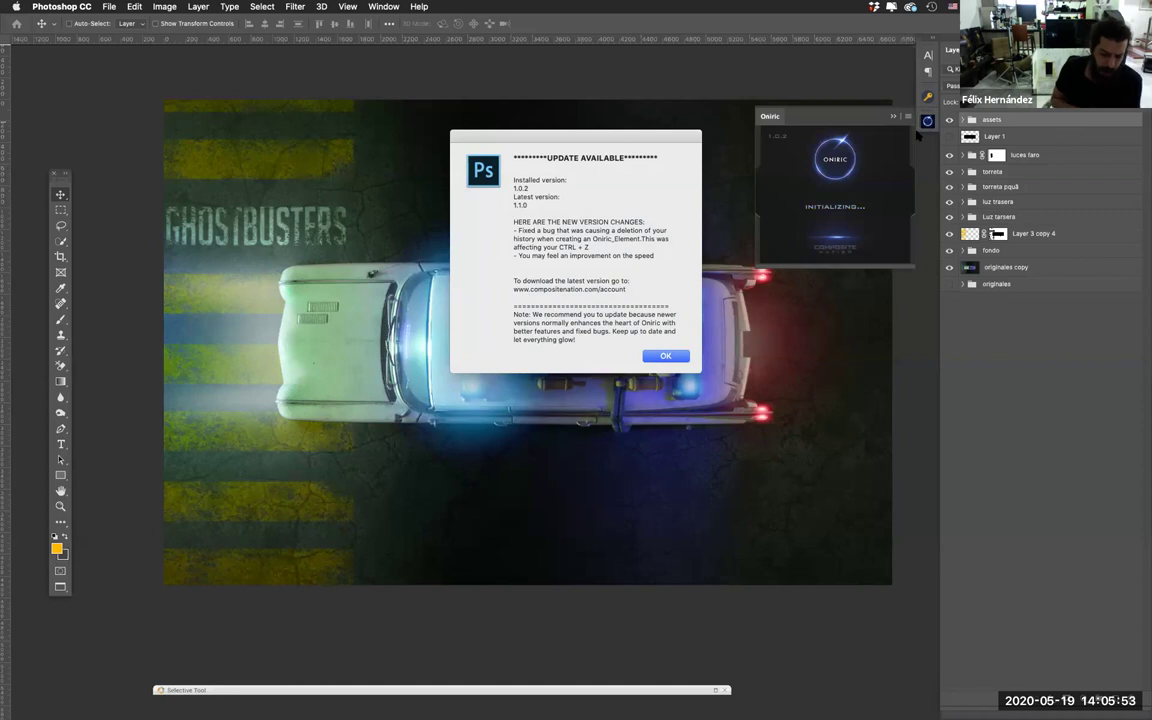
pyautogui.click(666, 356)
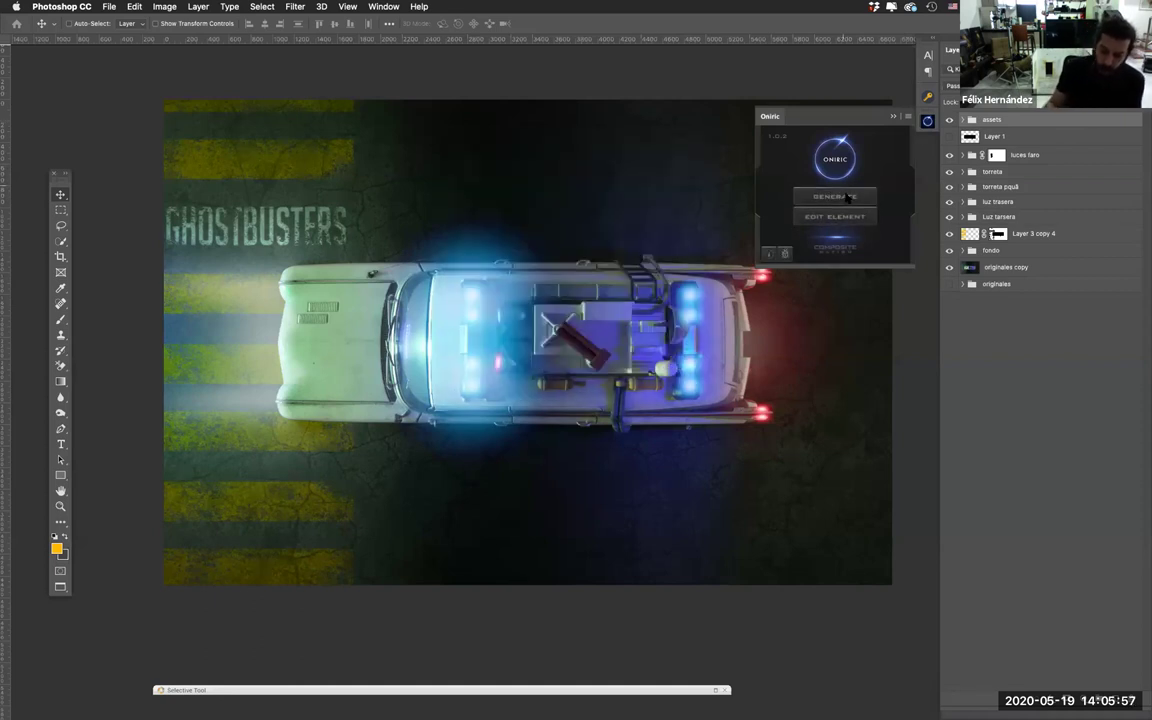
pyautogui.click(830, 198)
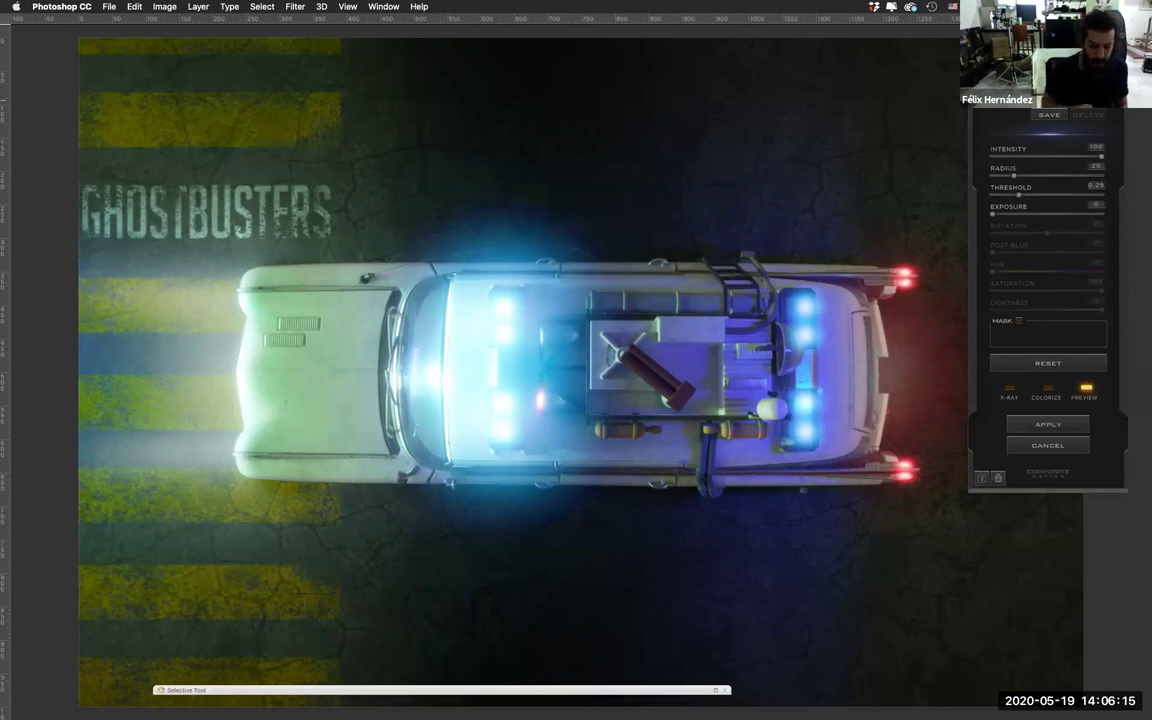
# Step: Set the Oniric glow's exposure to 27 and intensity to 54, and apply it as a new layer
pyautogui.moveTo(992, 214); pyautogui.dragTo(1014, 214)
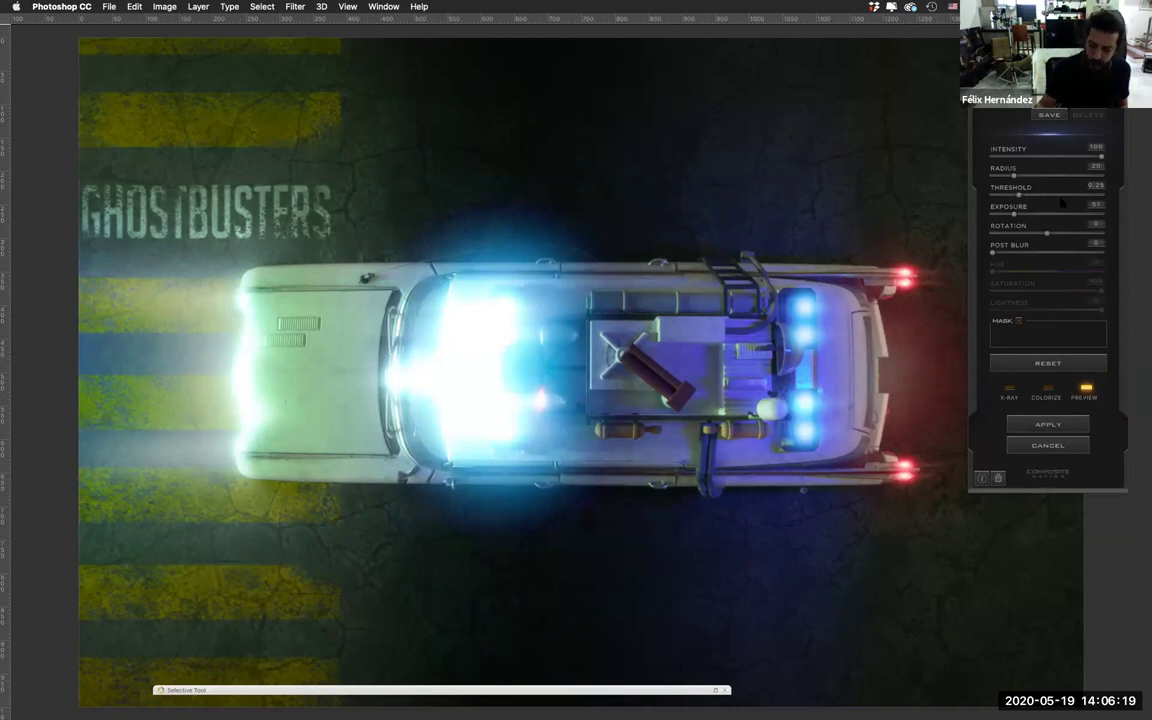
pyautogui.moveTo(1015, 214); pyautogui.dragTo(1003, 214)
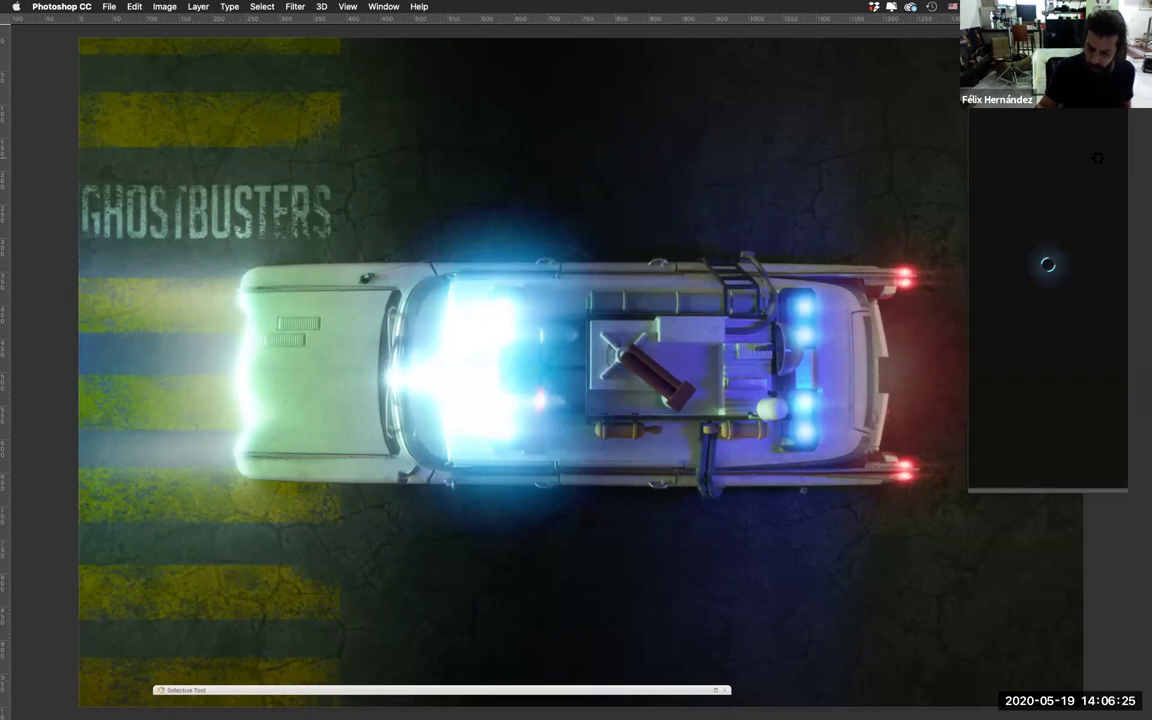
pyautogui.moveTo(1100, 157); pyautogui.dragTo(1062, 162)
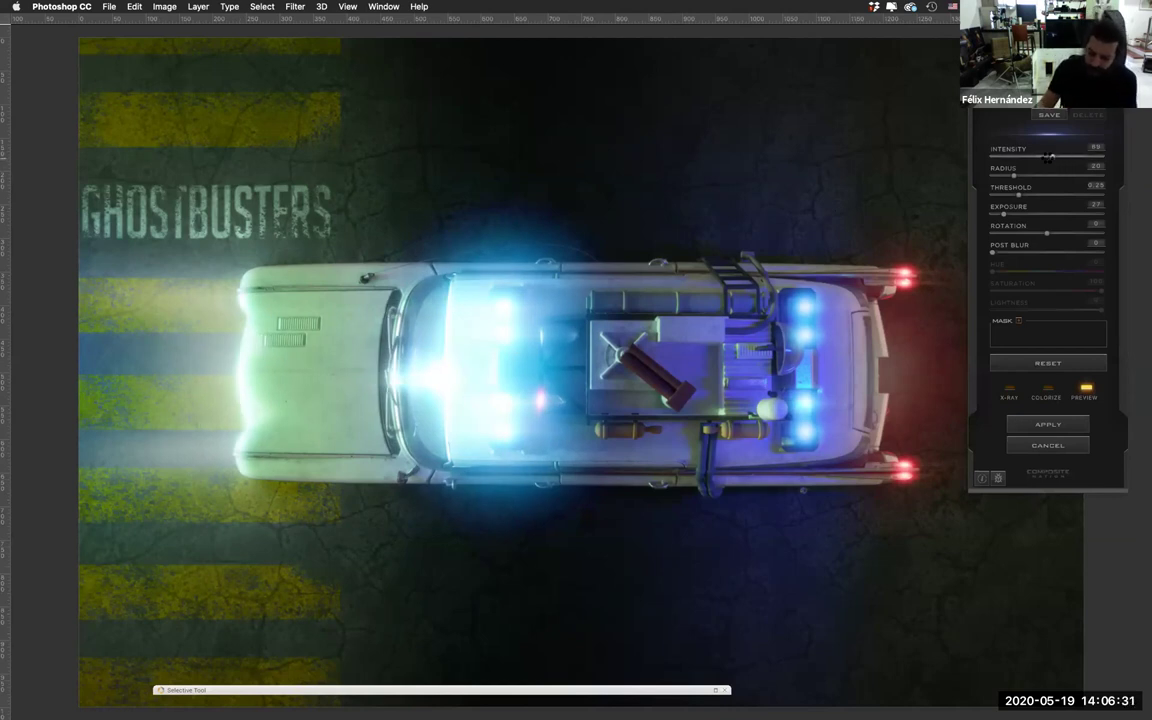
pyautogui.moveTo(1048, 157); pyautogui.dragTo(1050, 158)
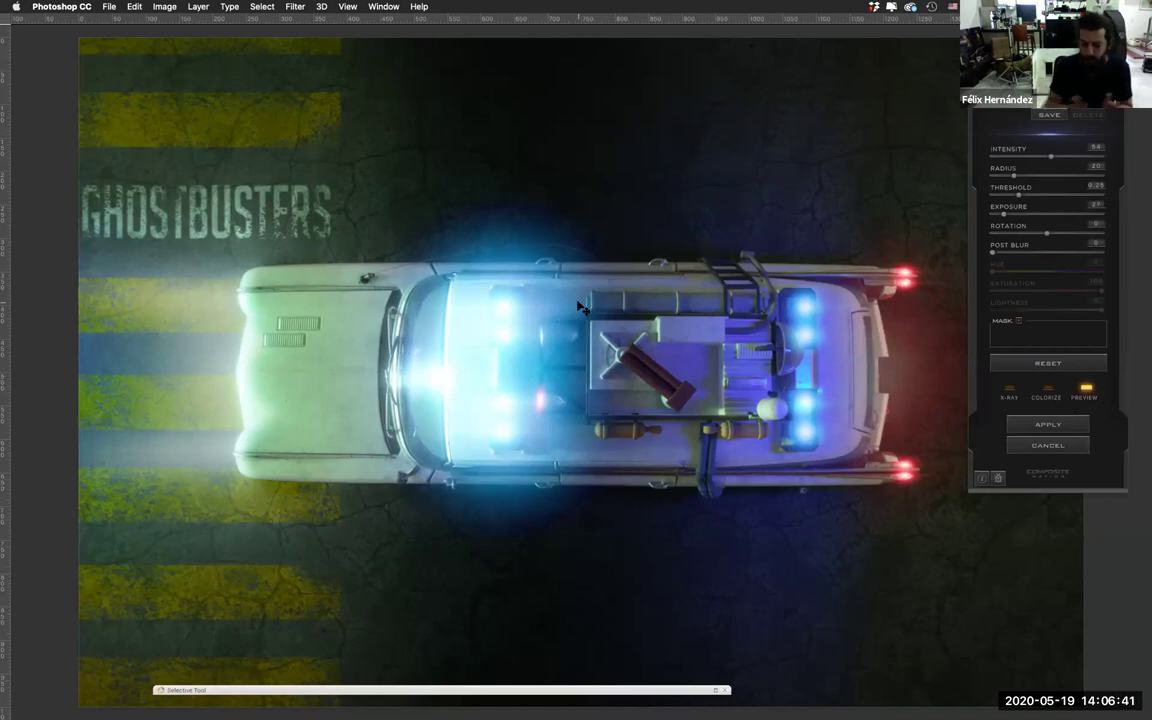
pyautogui.click(1040, 425)
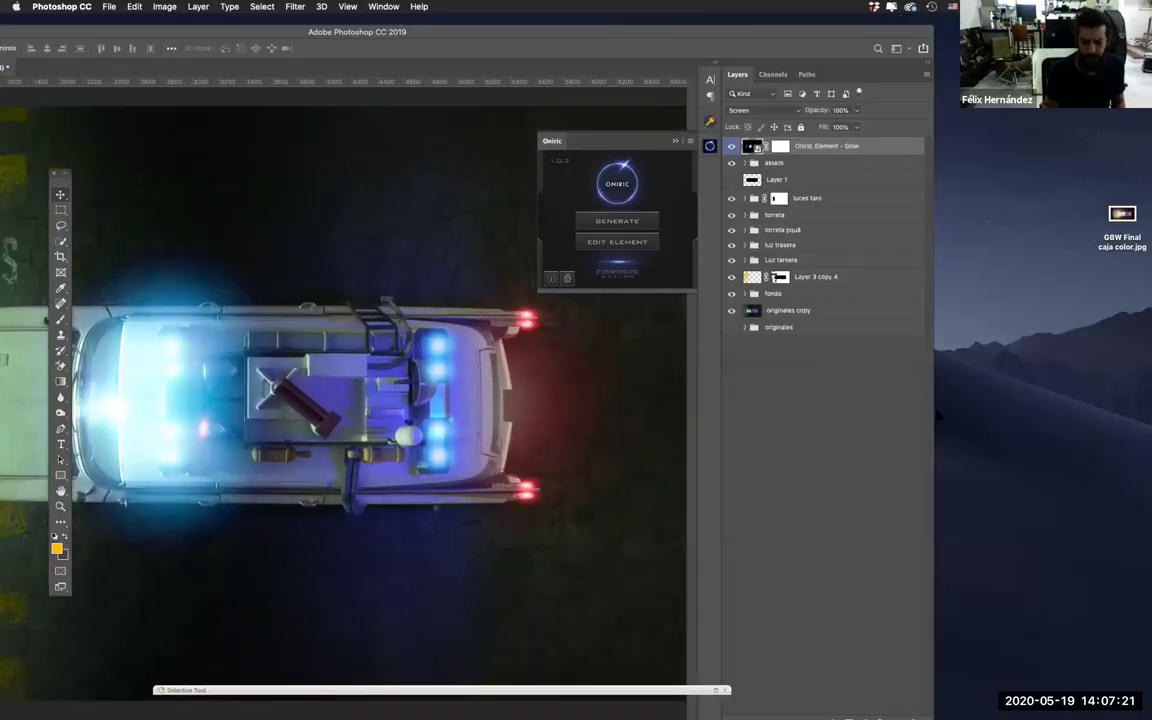
# Step: Return to the full-screen view and compare the composite with and without the Oniric glow layer
pyautogui.doubleClick(660, 34)
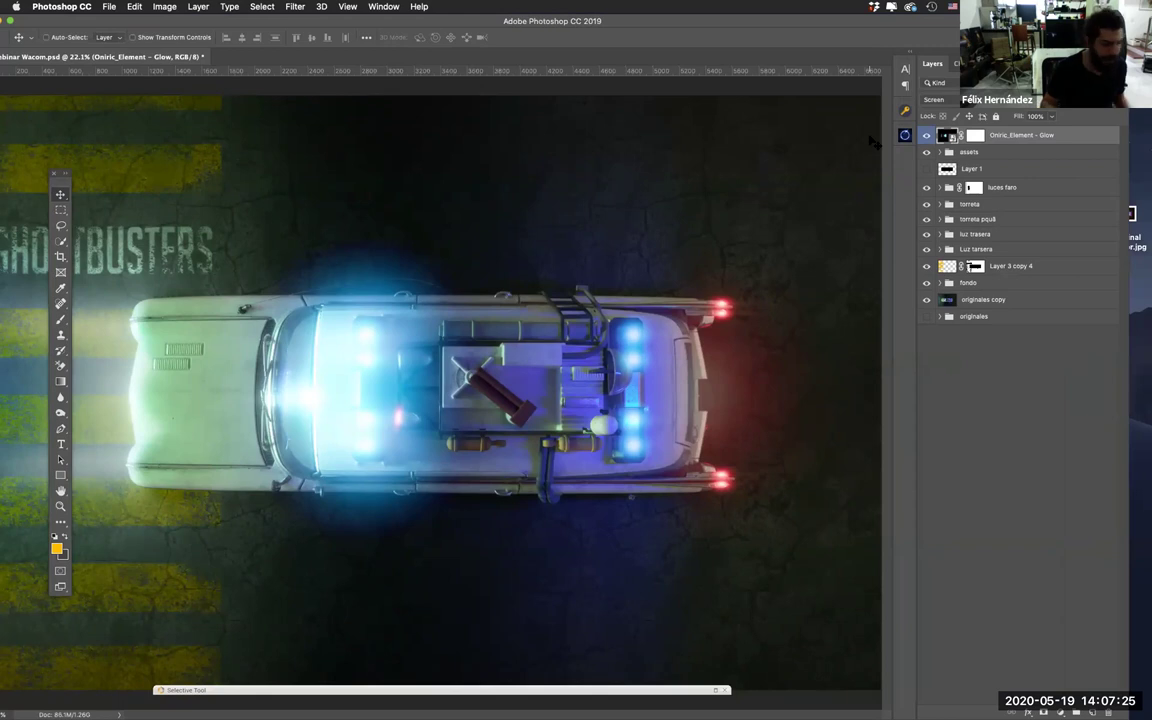
pyautogui.press('f')
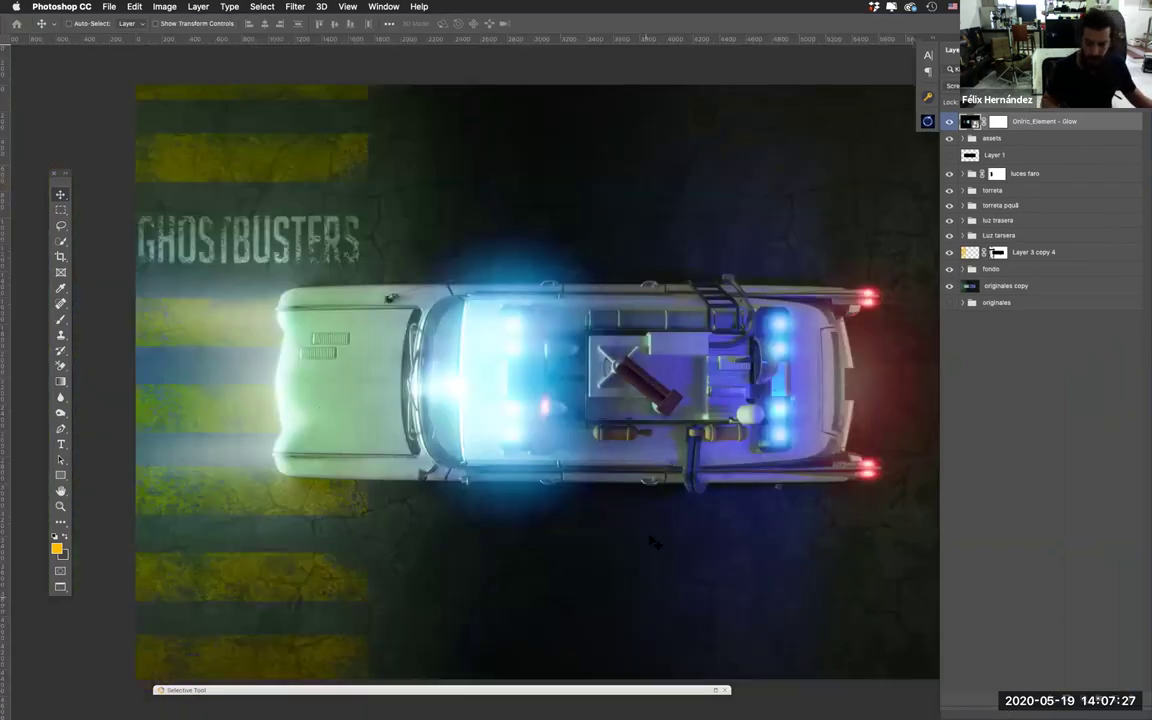
pyautogui.click(949, 121)
pyautogui.click(949, 121)
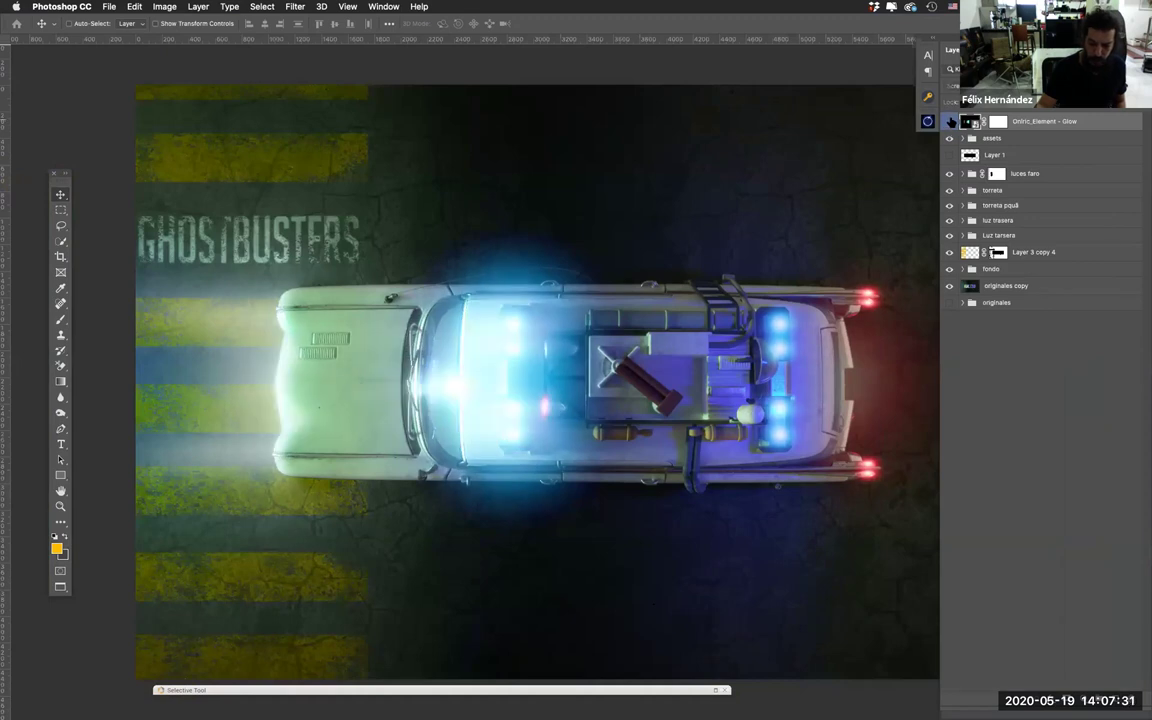
pyautogui.click(949, 121)
pyautogui.click(949, 121)
# Step: Hide every layer and group except Oniric_Element - Glow and examine the generated glow on its own against black
pyautogui.click(949, 155)
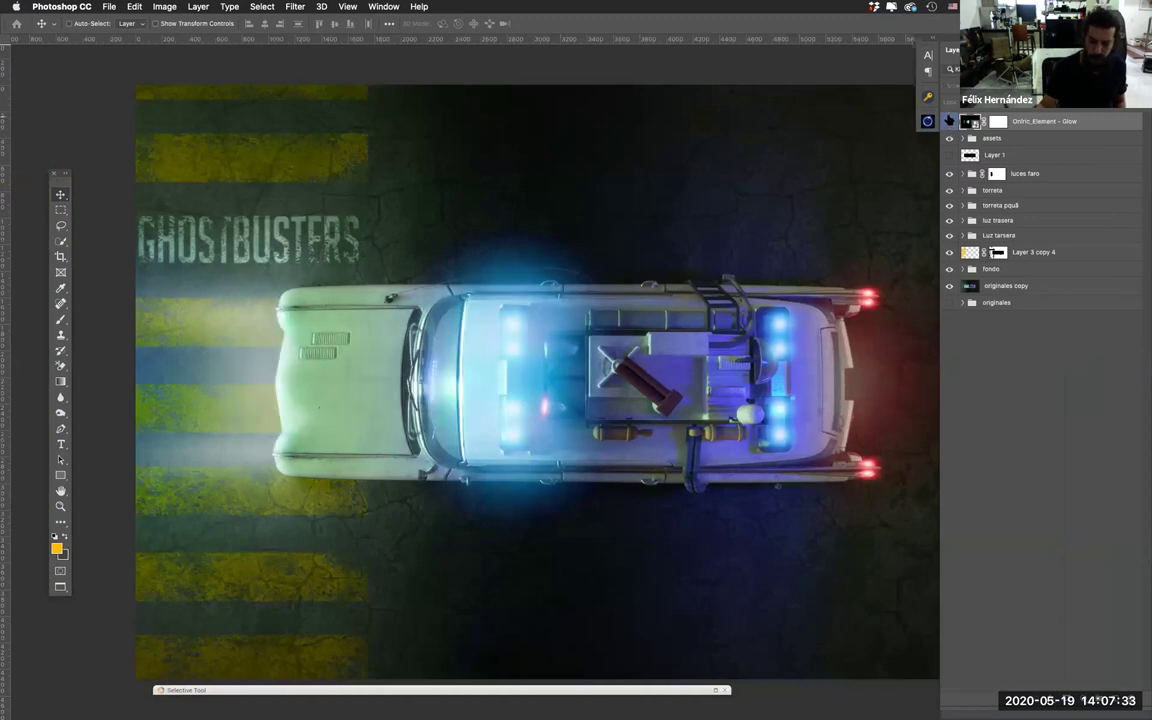
pyautogui.click(949, 155)
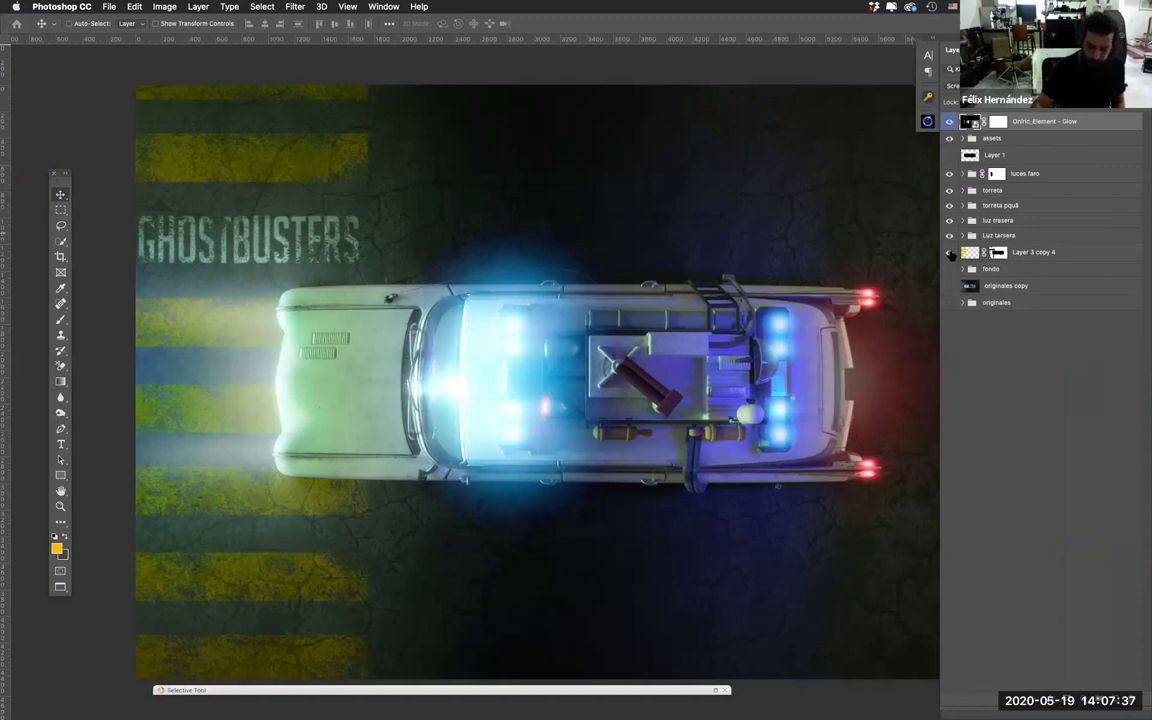
pyautogui.click(951, 286)
pyautogui.moveTo(949, 220); pyautogui.dragTo(949, 138)
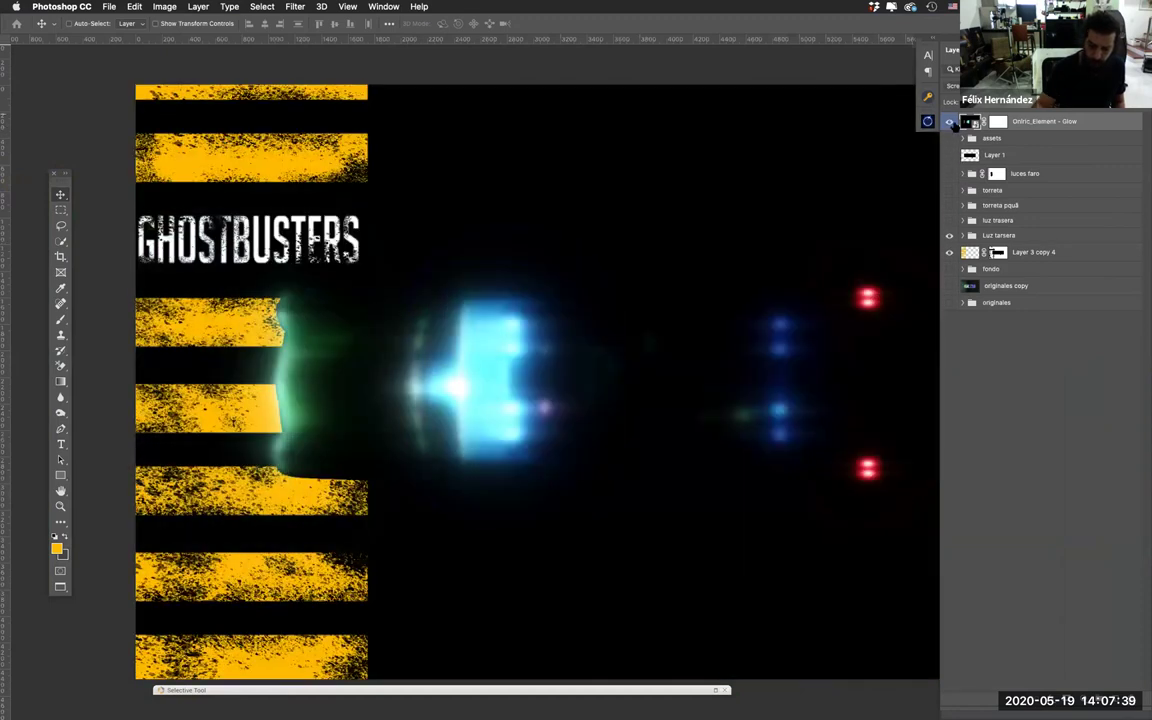
pyautogui.click(949, 138)
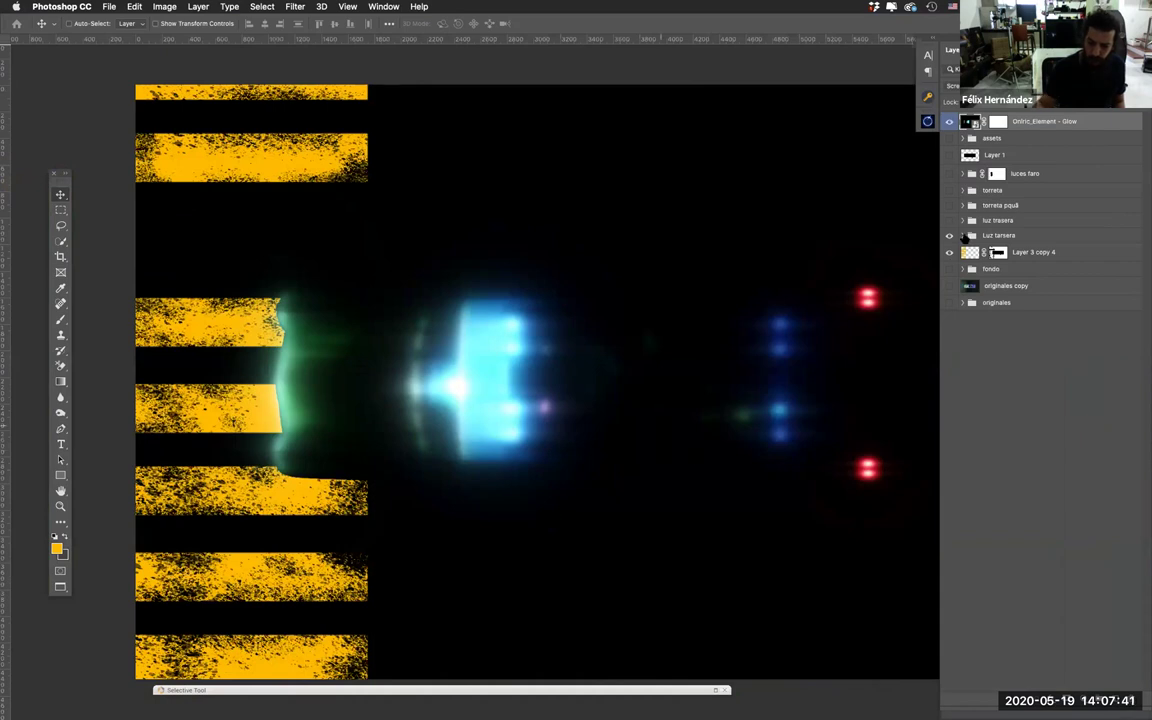
pyautogui.moveTo(949, 235); pyautogui.dragTo(949, 252)
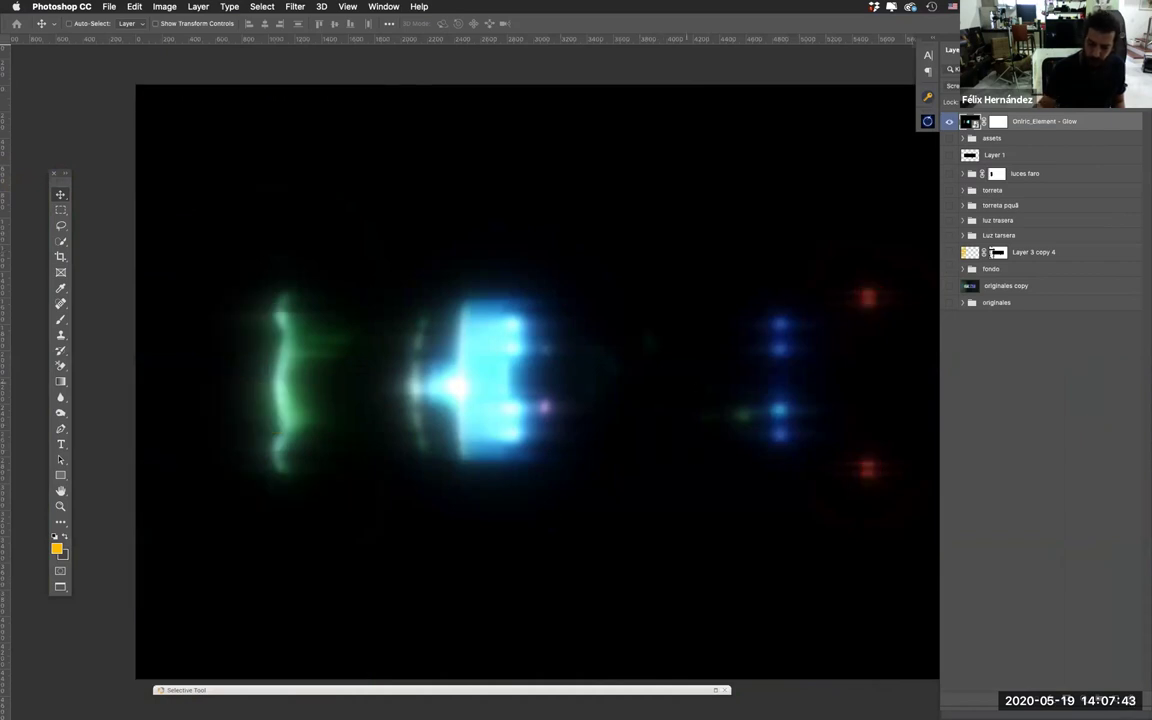
pyautogui.press('super+minus')
pyautogui.click(948, 122)
pyautogui.click(948, 122)
pyautogui.click(948, 122)
pyautogui.click(948, 122)
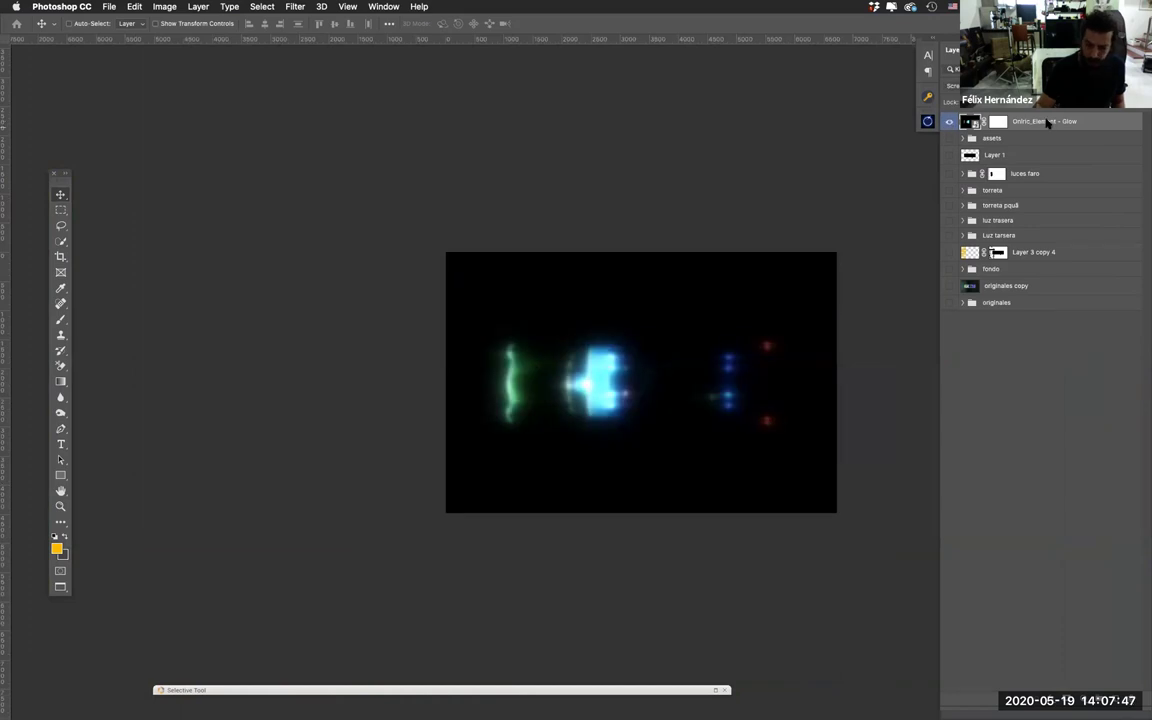
# Step: Show the assets, light, torreta, stripe, fondo and originales copy layers again, keeping Layer 1 and originales hidden
pyautogui.click(949, 138)
pyautogui.click(949, 235)
pyautogui.click(949, 220)
pyautogui.click(949, 205)
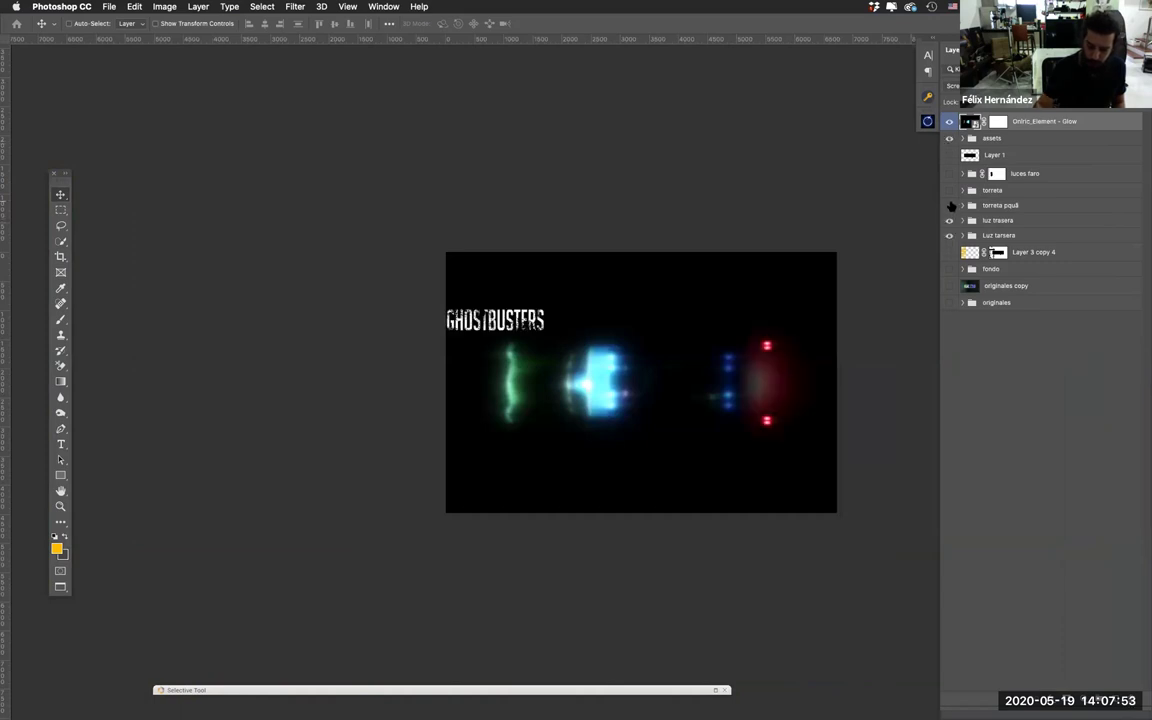
pyautogui.click(949, 252)
pyautogui.click(949, 285)
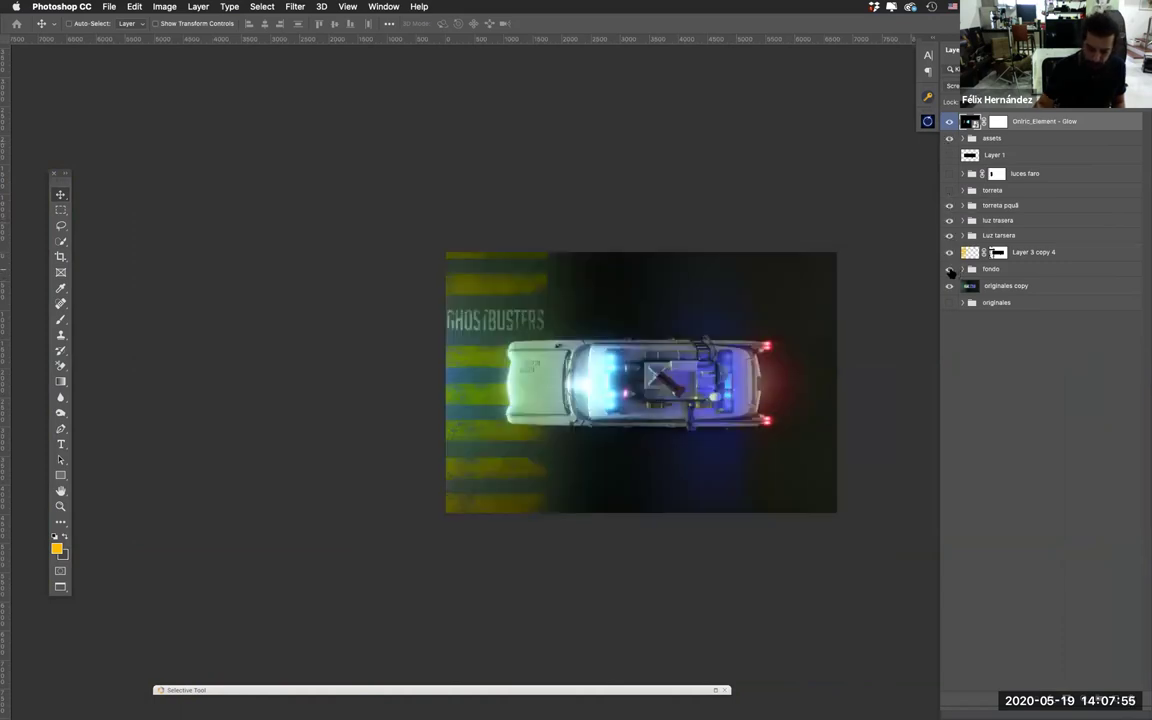
pyautogui.click(949, 269)
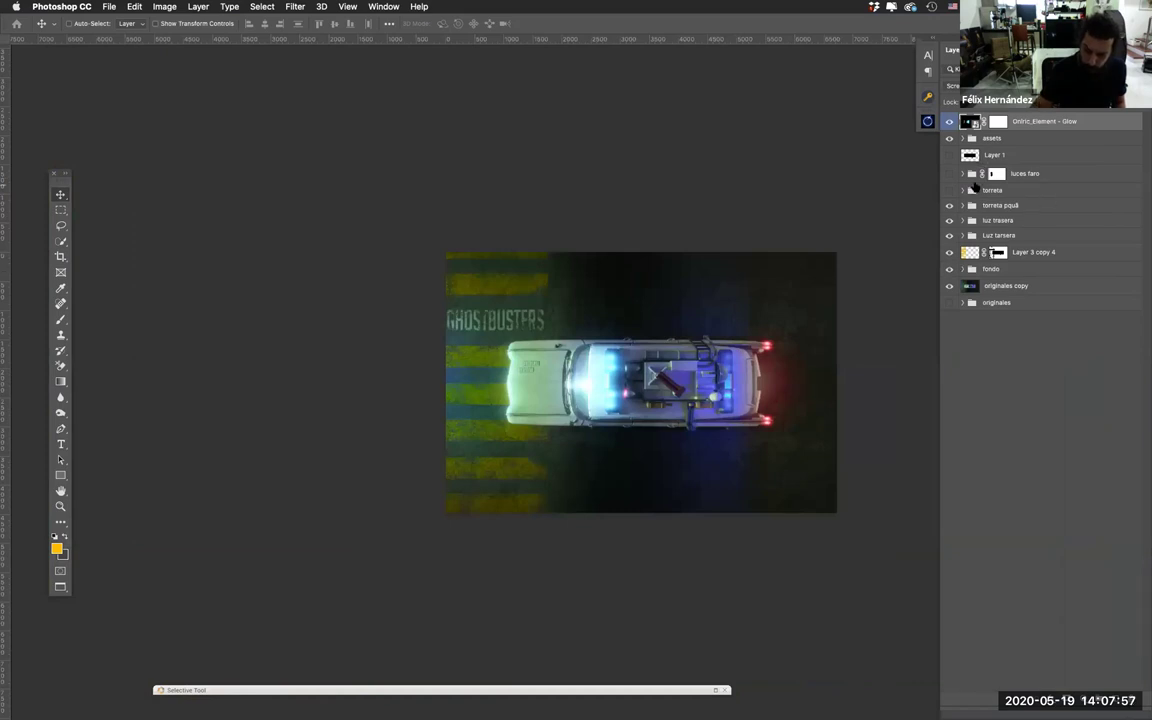
pyautogui.click(949, 190)
pyautogui.click(950, 174)
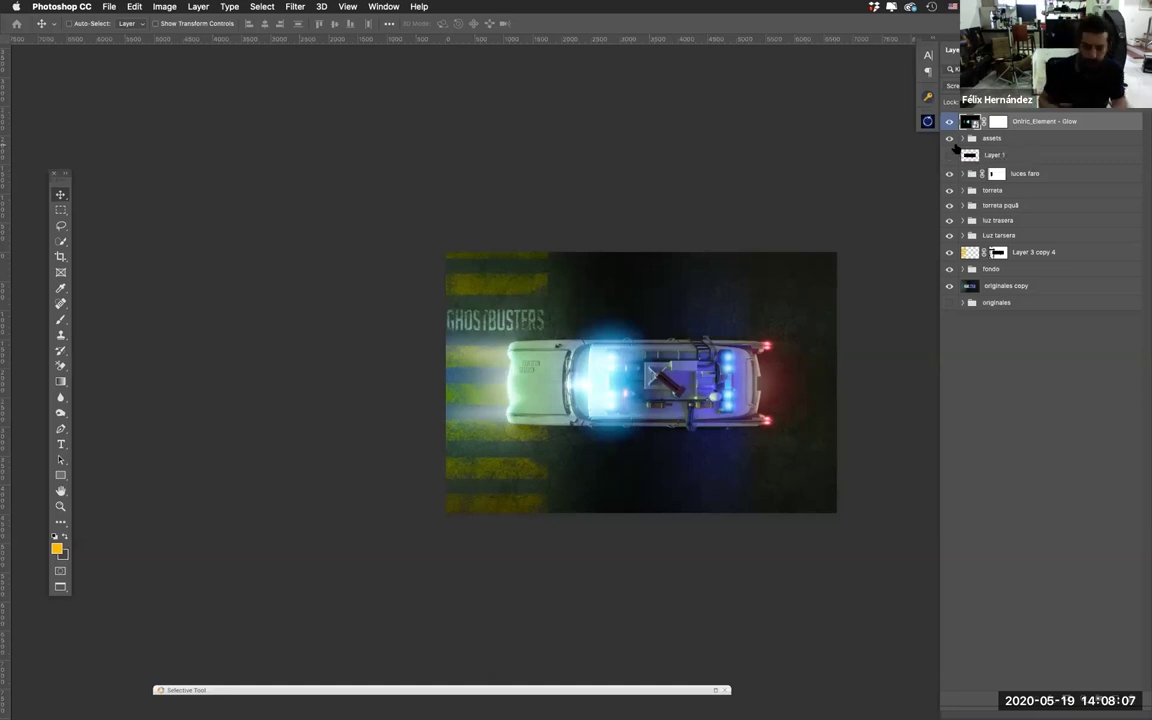
# Step: Examine the whole composite with the panels hidden, and bring back the panels and the standard screen mode
pyautogui.scroll(3, 706, 412)
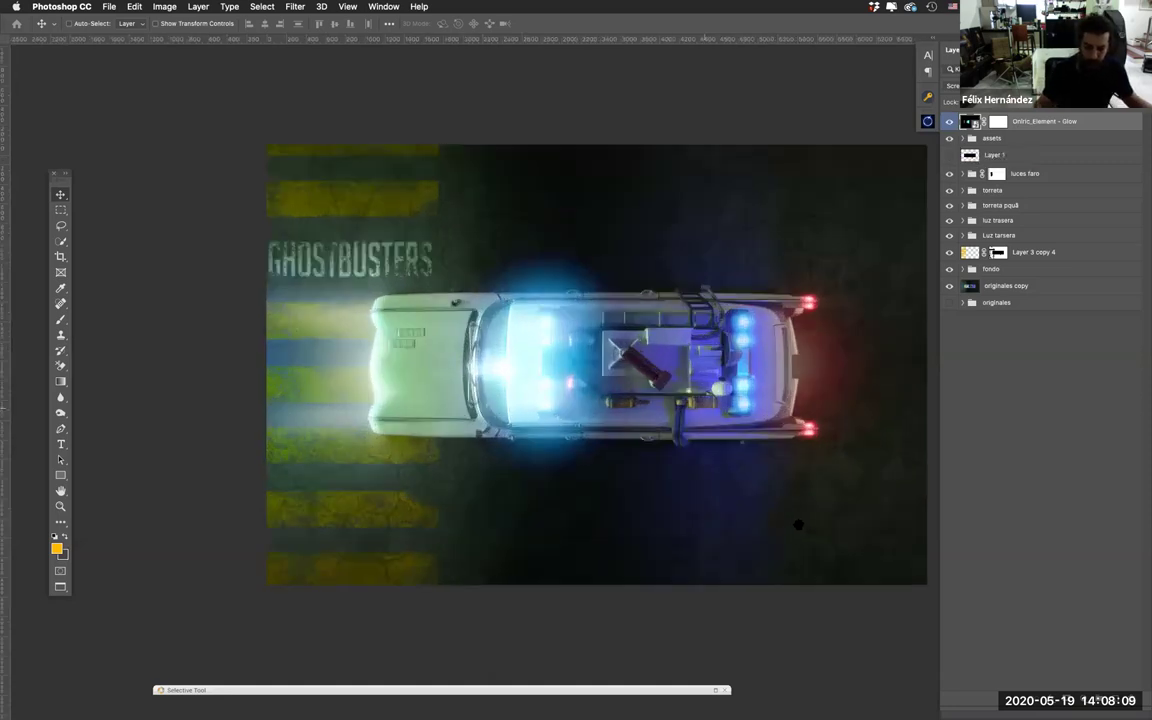
pyautogui.hscroll(3, 739, 525)
pyautogui.hotkey('ctrl', 'r')
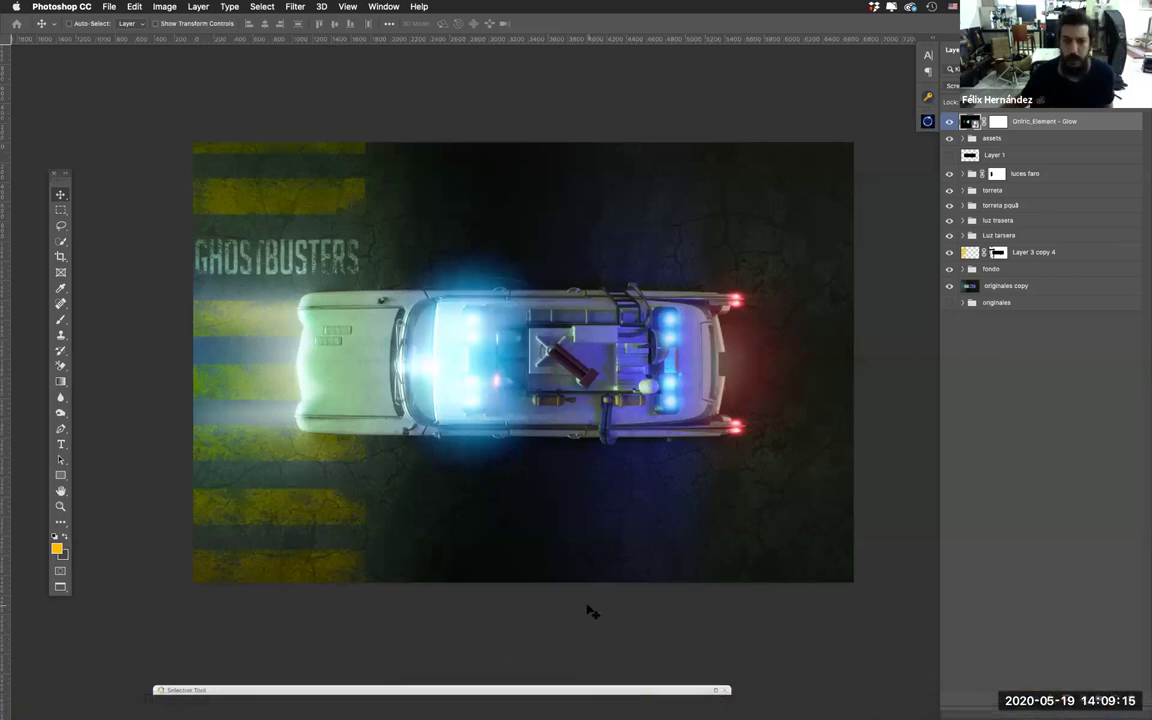
pyautogui.press('Tab')
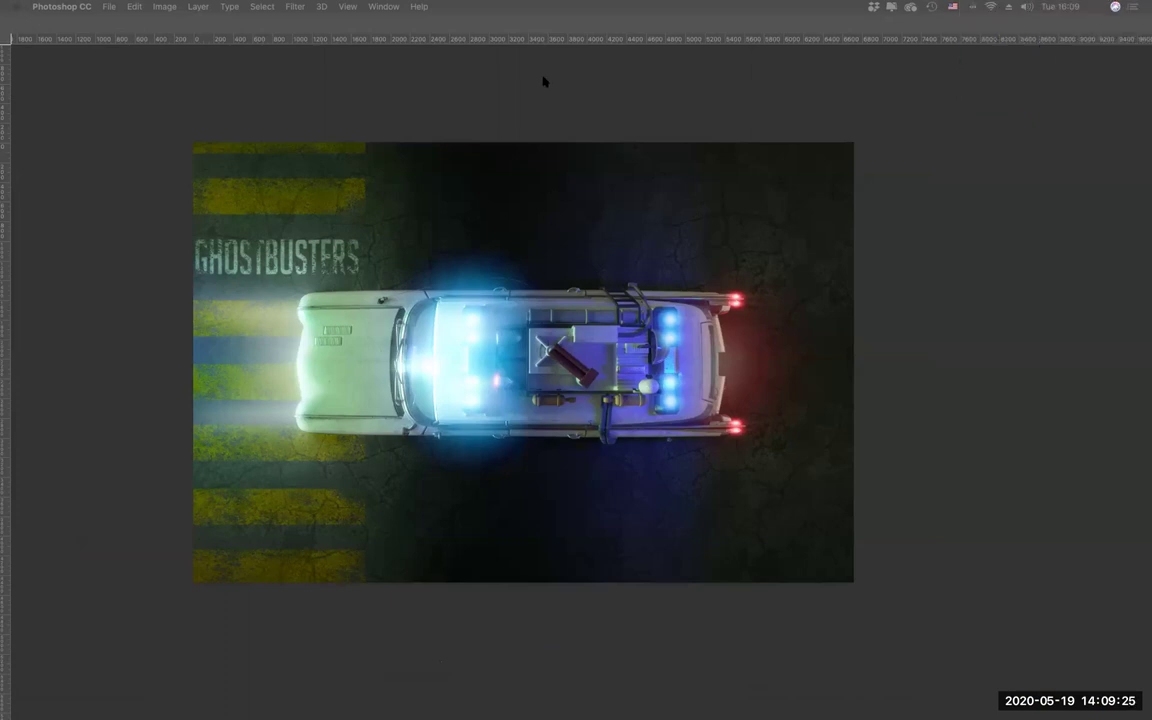
pyautogui.press('Tab')
pyautogui.press('f')
pyautogui.press('f')
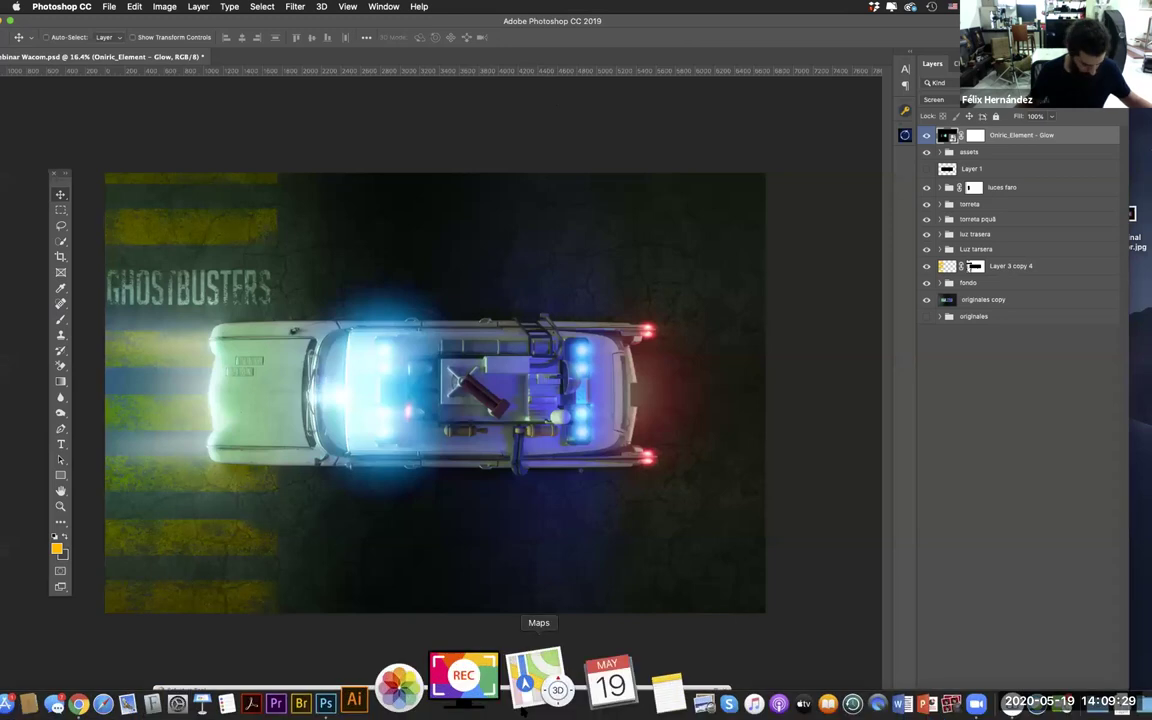
# Step: Move the Photoshop window down out of the way to uncover the desktop and switch to Finder
pyautogui.moveTo(607, 21); pyautogui.dragTo(745, 652)
pyautogui.click(549, 479)
pyautogui.moveTo(512, 712)
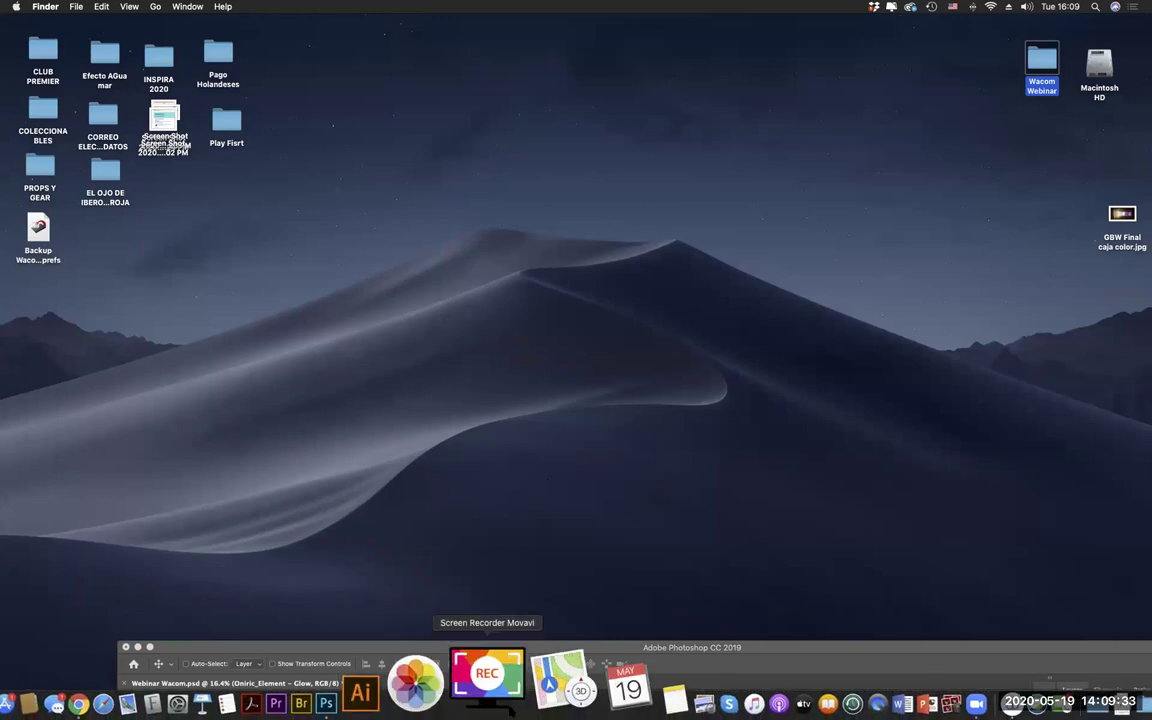
pyautogui.click(237, 645)
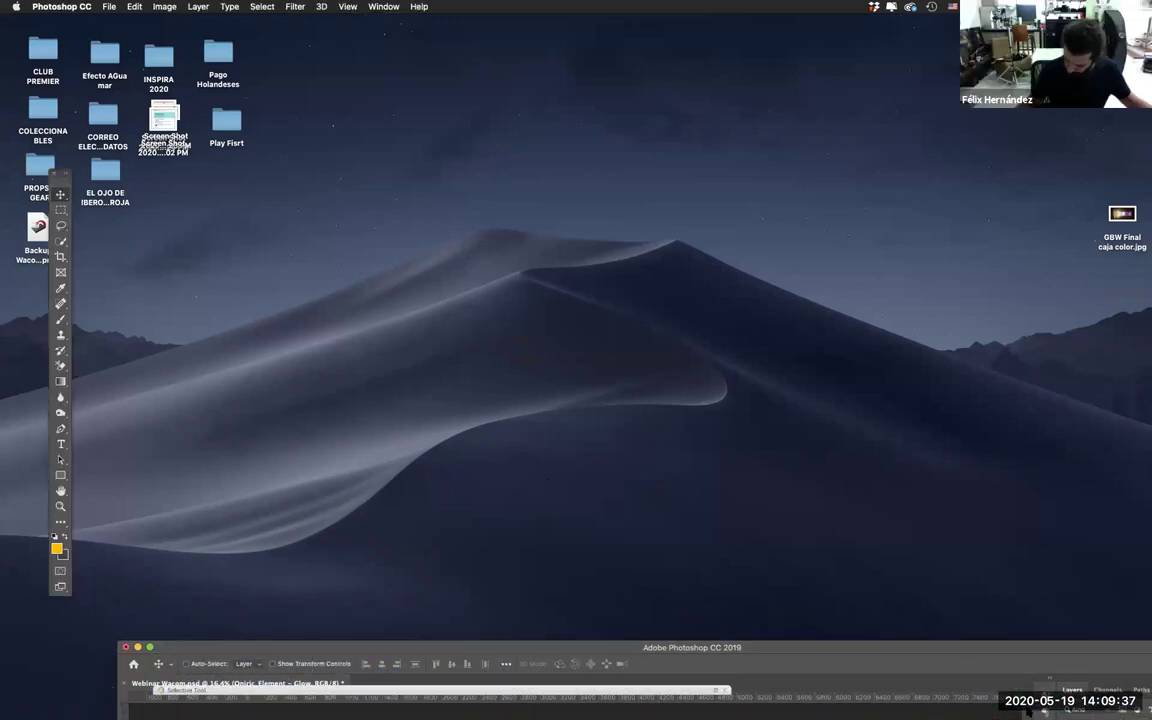
pyautogui.moveTo(965, 712)
pyautogui.click(640, 272)
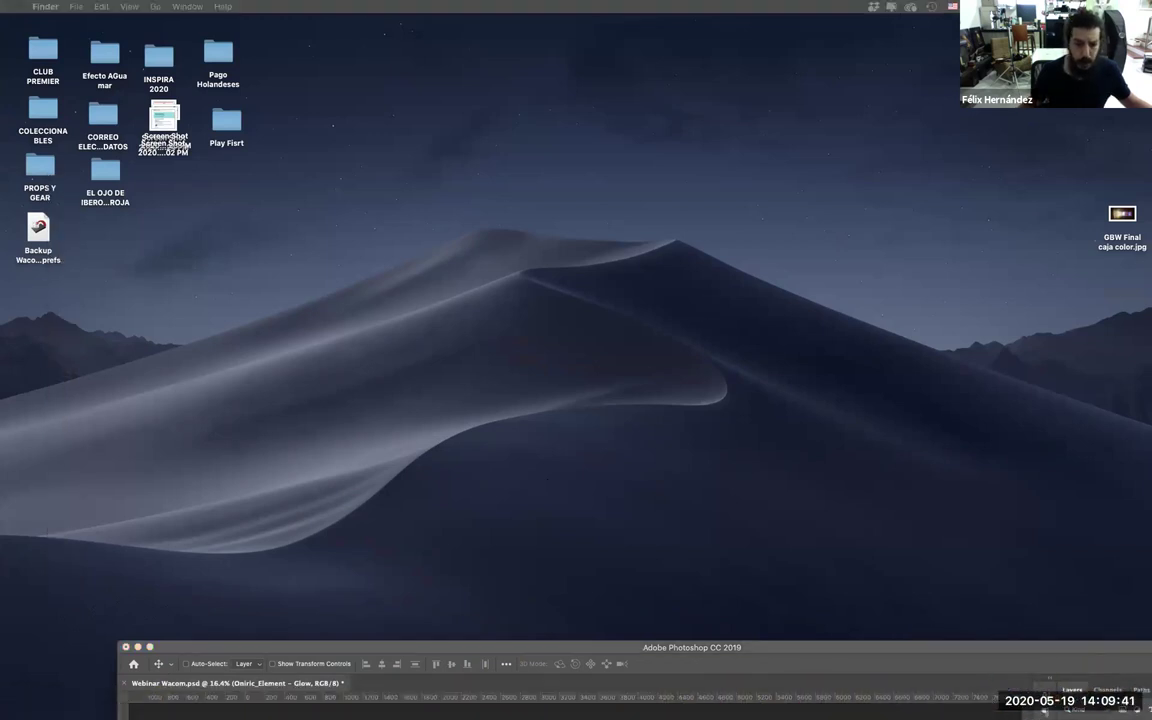